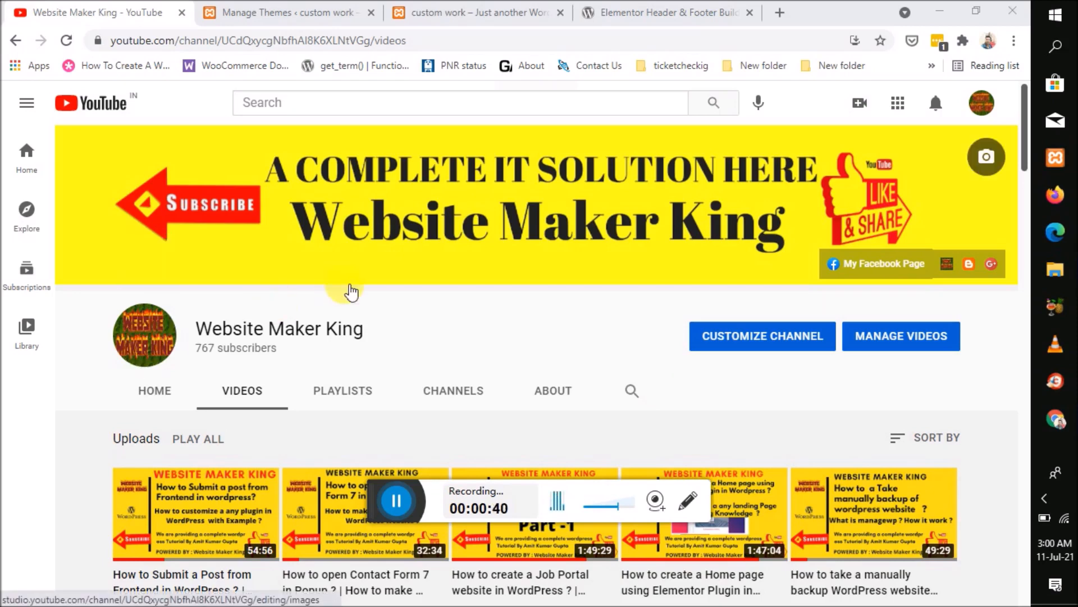
Step: Update the active Astra theme to its newly available version on the WordPress Themes page
left_click(450, 12)
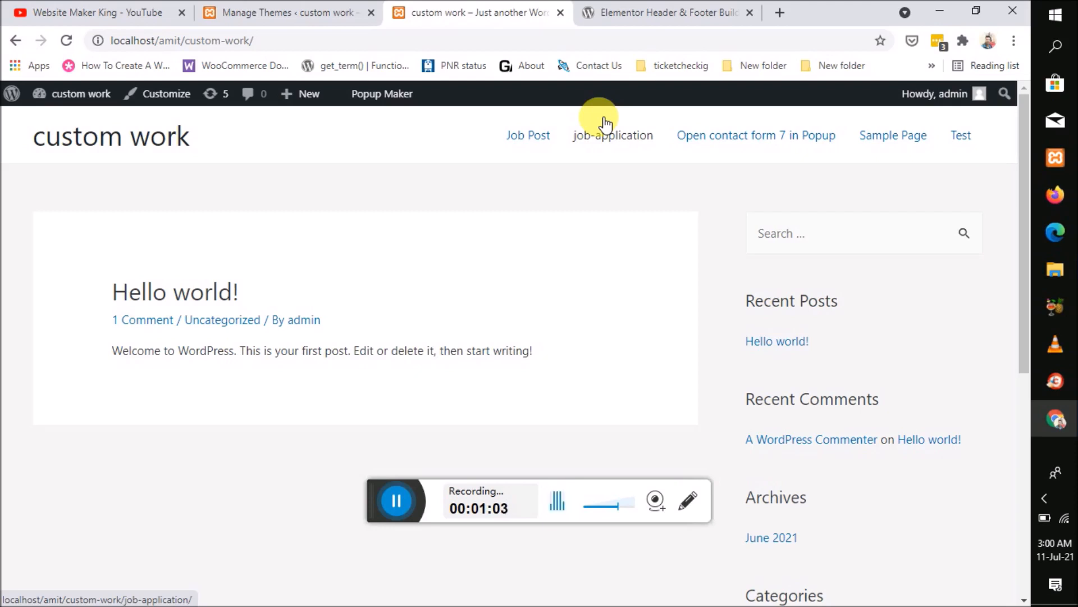
left_click(256, 8)
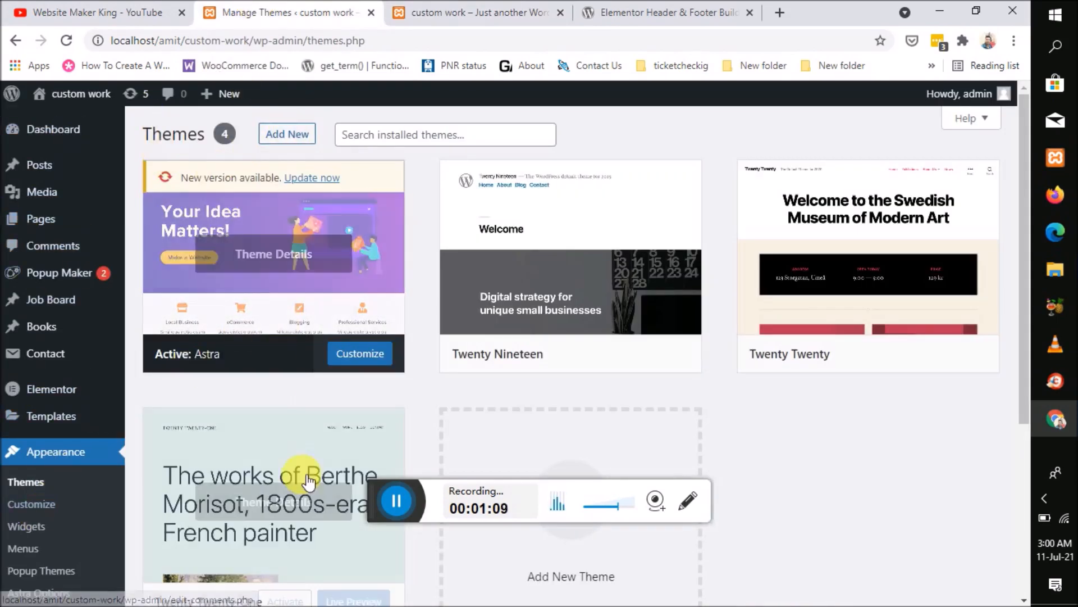
scroll(308, 482, "down", 1)
scroll(309, 482, "down", 3)
scroll(301, 481, "up", 4)
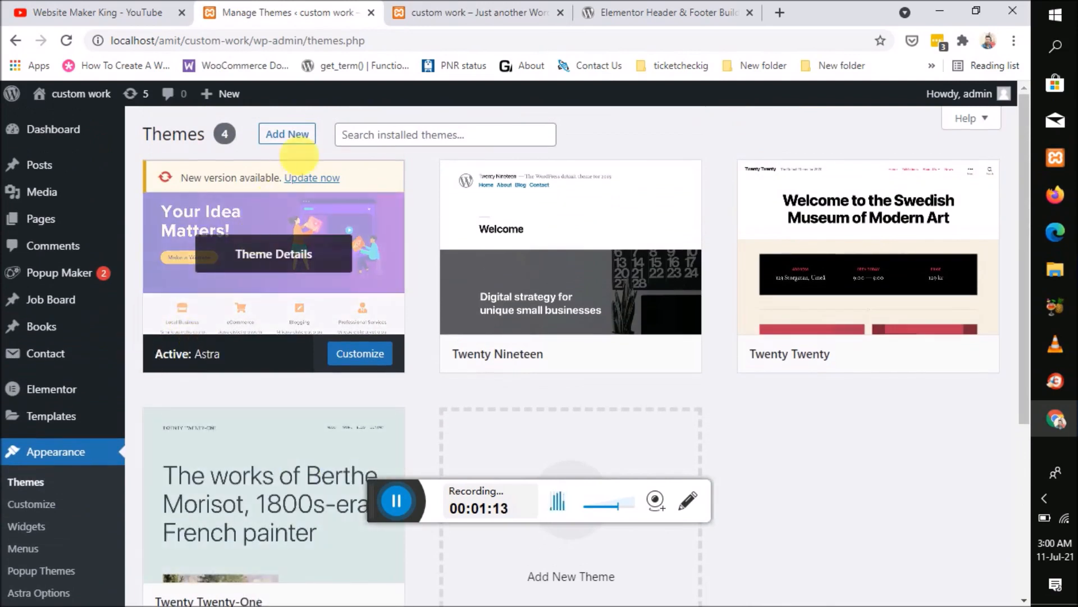
left_click(310, 176)
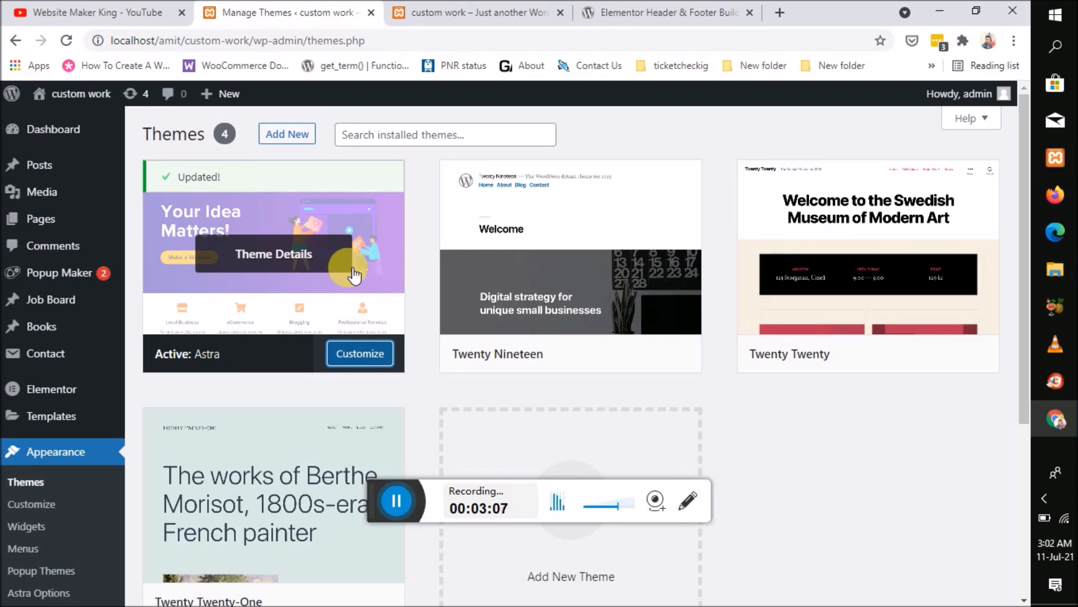
Step: Look over the uploaded videos on the Website Maker King YouTube channel
left_click(100, 10)
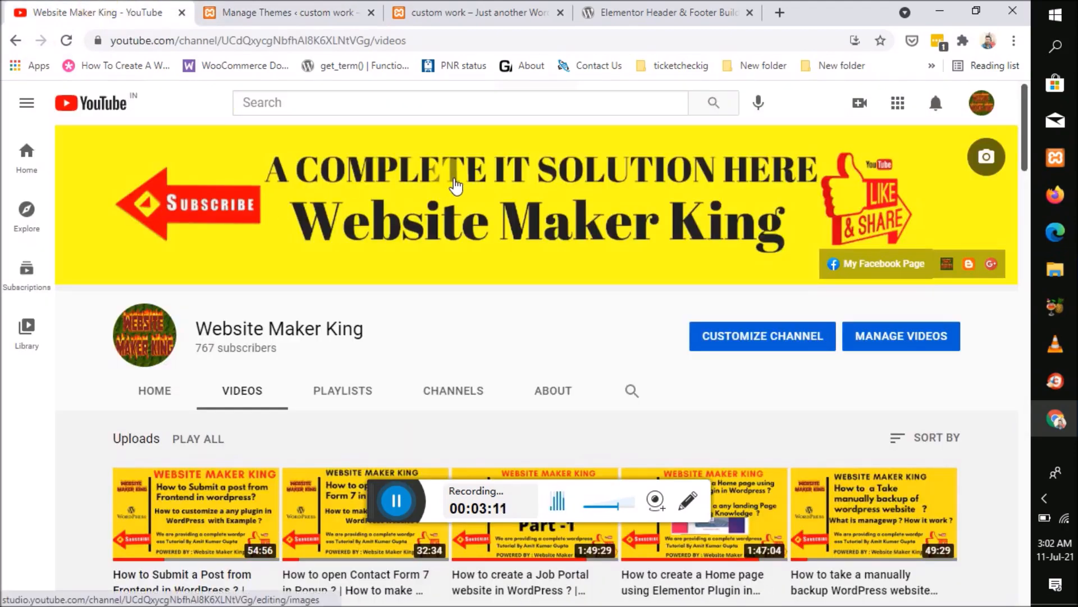
scroll(454, 179, "down", 7)
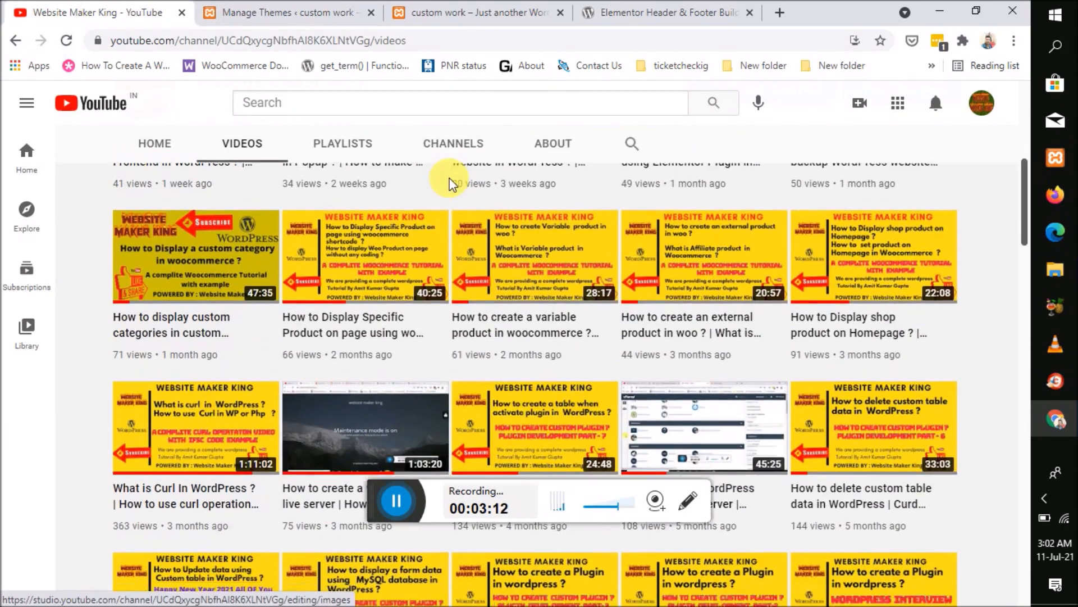
scroll(453, 182, "up", 5)
scroll(453, 183, "up", 3)
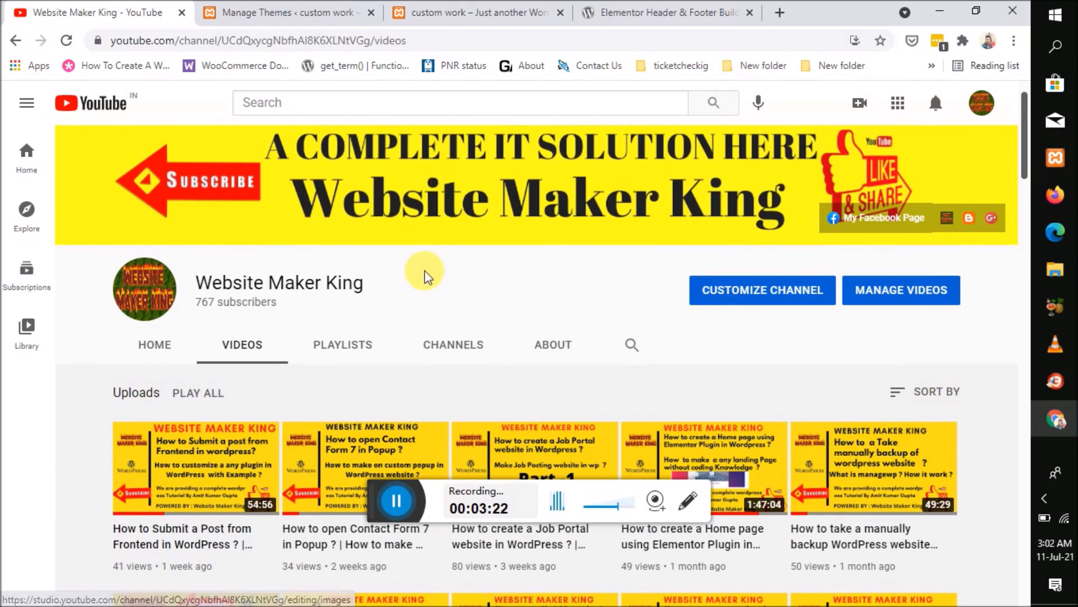
scroll(424, 275, "up", 1)
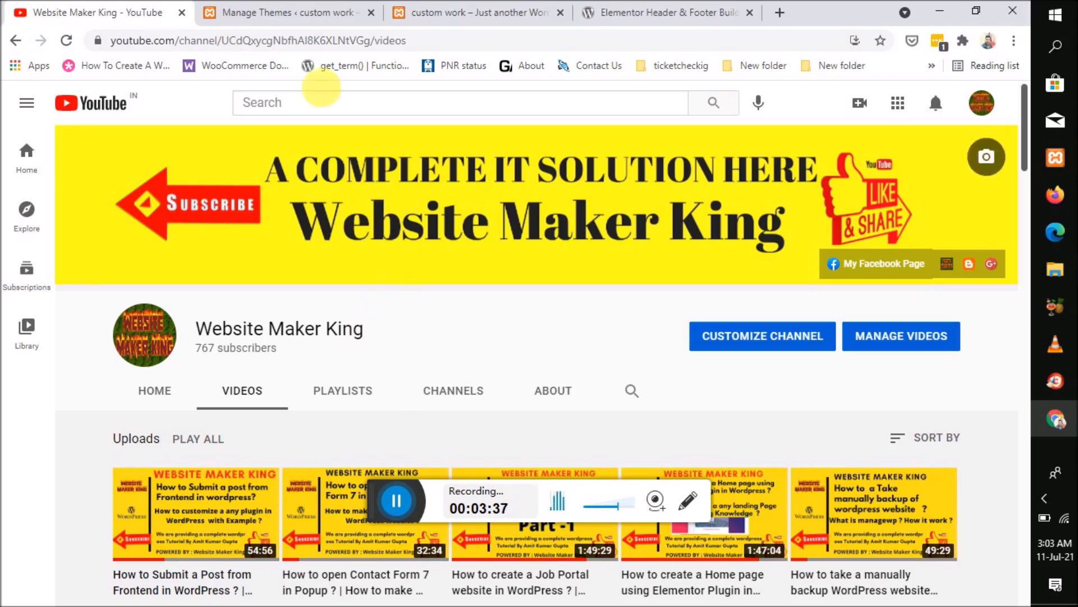
Step: Examine the installed themes, and reload the site's front page to review its header, content and sidebar
left_click(272, 11)
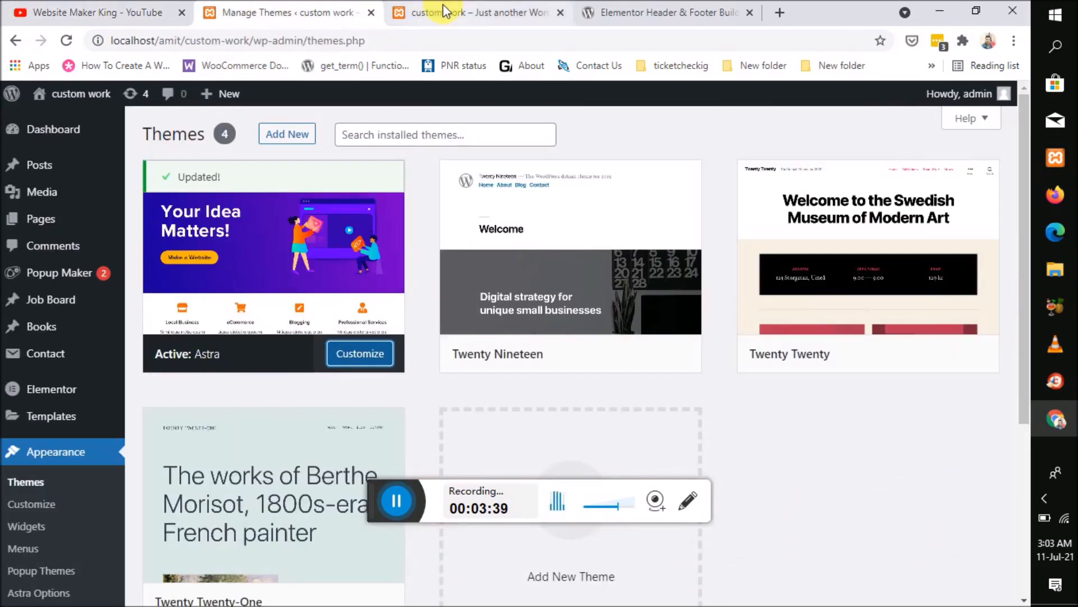
left_click(444, 10)
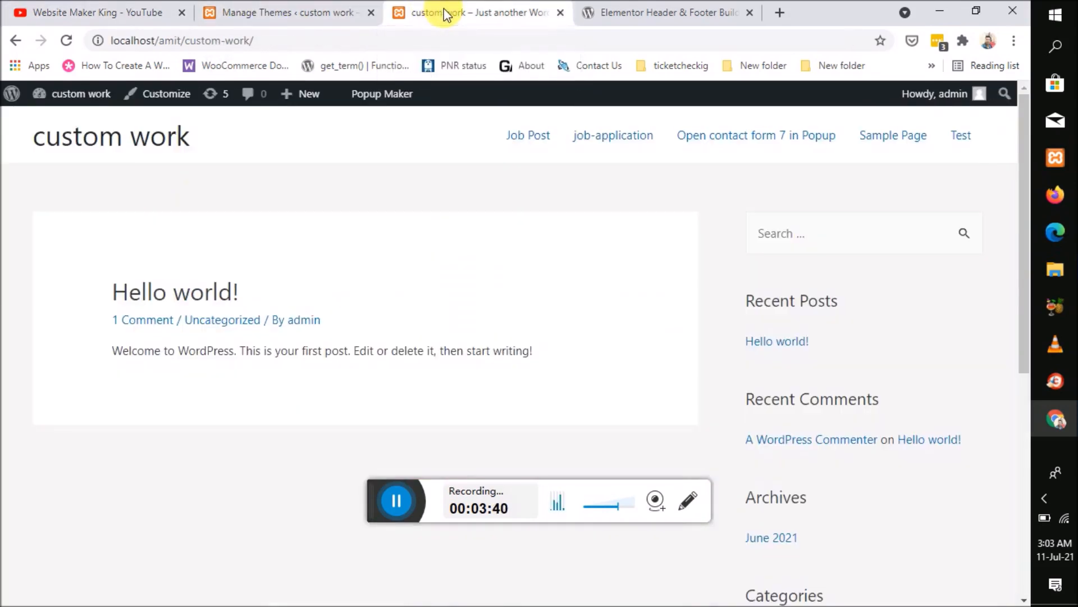
left_click(295, 14)
scroll(345, 335, "down", 2)
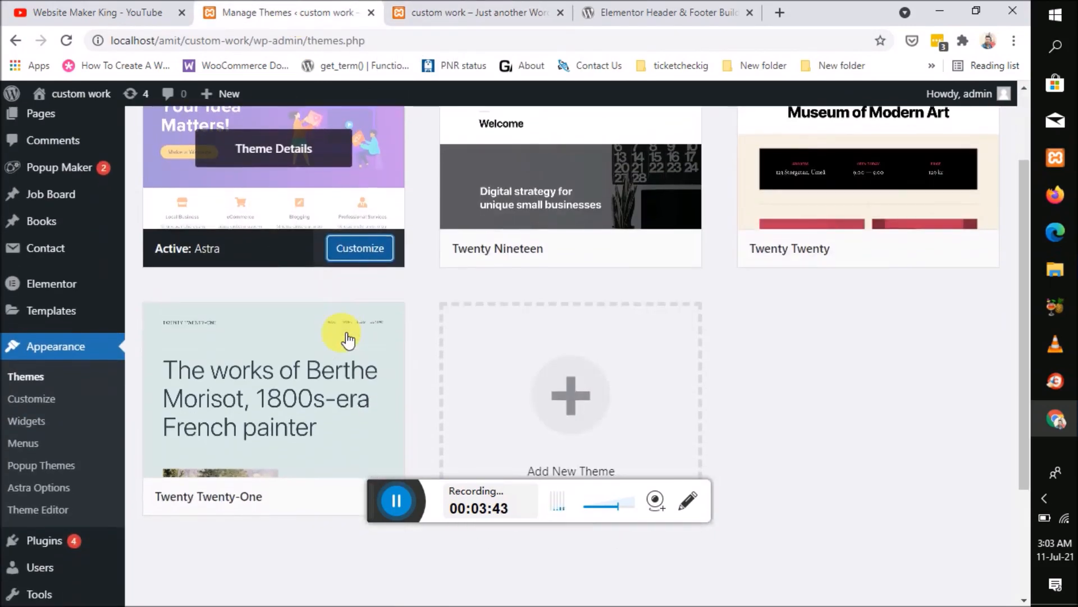
scroll(344, 331, "up", 1)
scroll(342, 332, "down", 1)
scroll(342, 332, "up", 2)
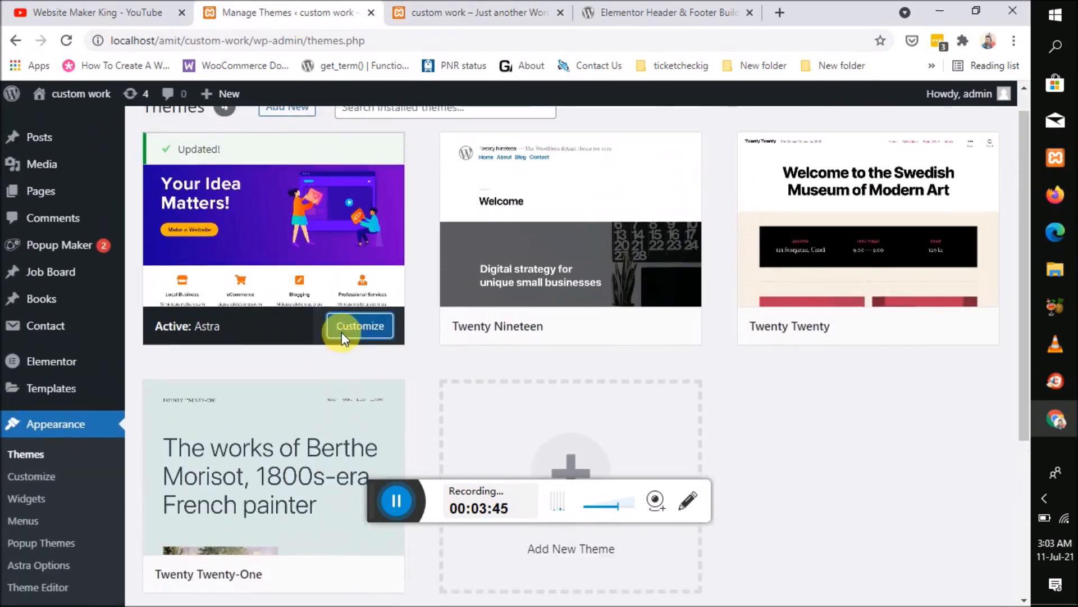
left_click(476, 16)
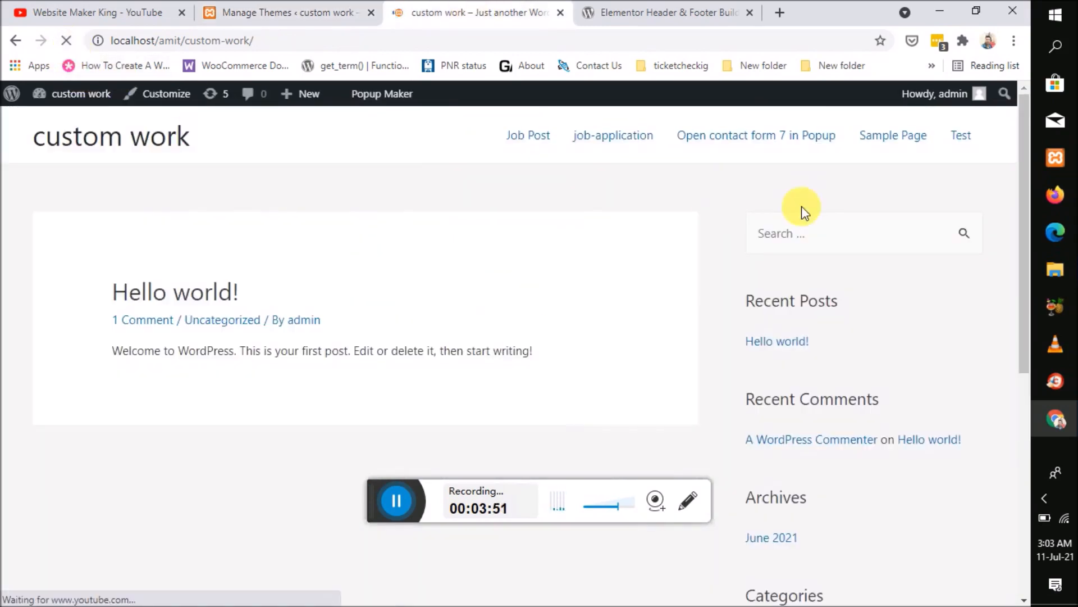
scroll(512, 245, "down", 3)
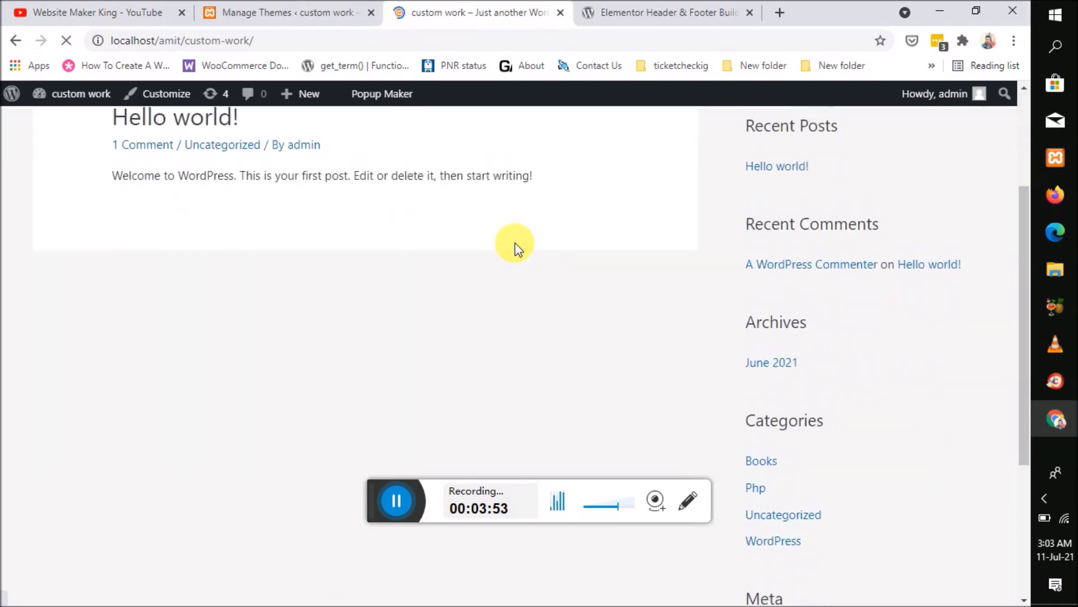
scroll(515, 247, "up", 3)
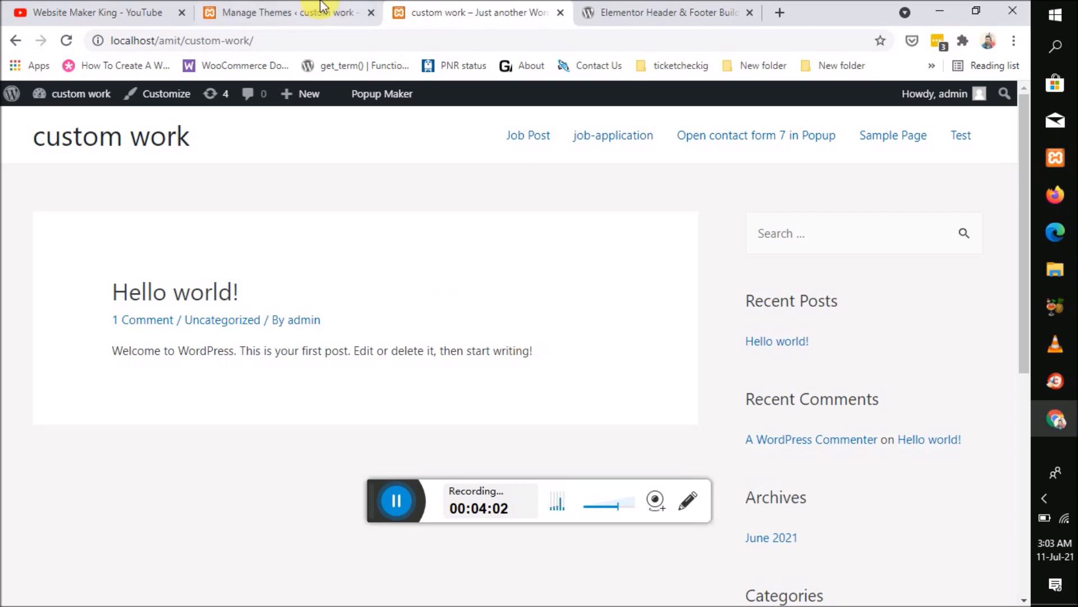
Step: Open the installed plugins list from the Themes page and review its entries, including Elementor
left_click(303, 12)
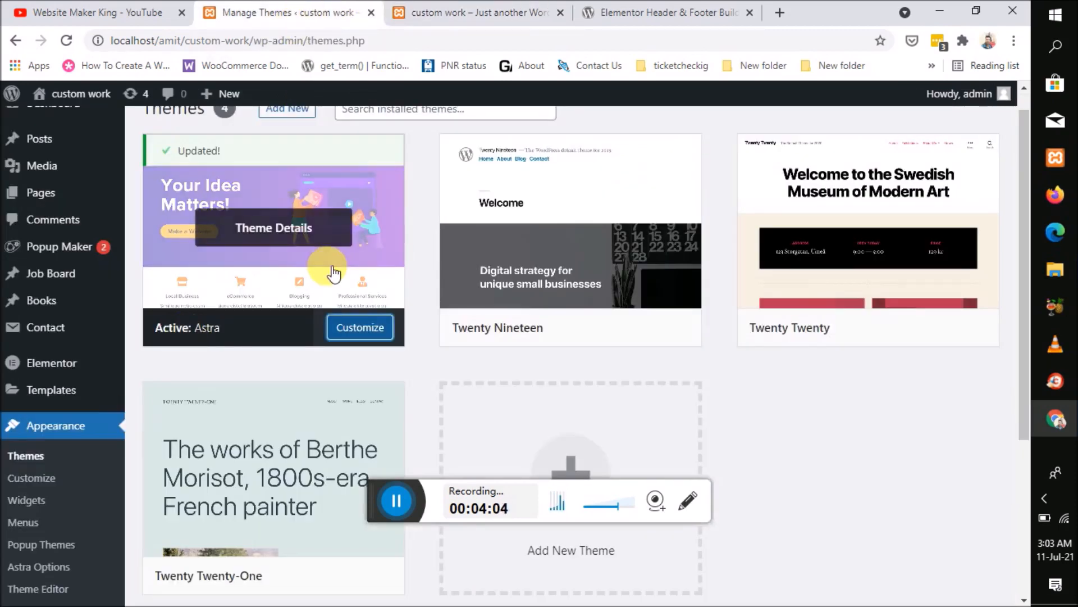
scroll(332, 272, "up", 1)
scroll(333, 272, "down", 1)
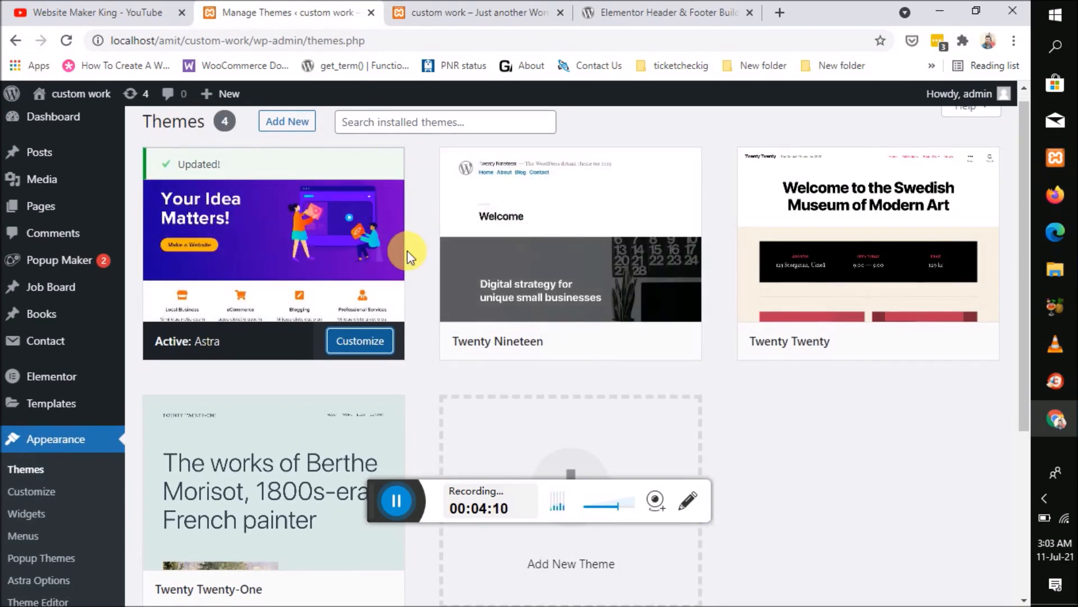
mouse_move(19, 376)
scroll(22, 377, "down", 1)
scroll(21, 378, "down", 2)
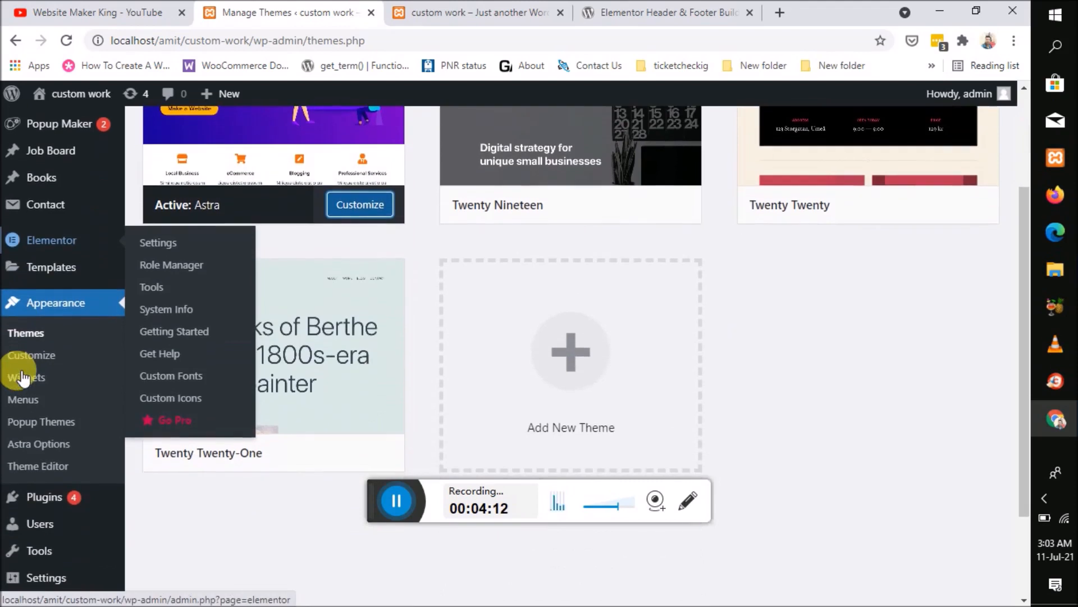
mouse_move(51, 499)
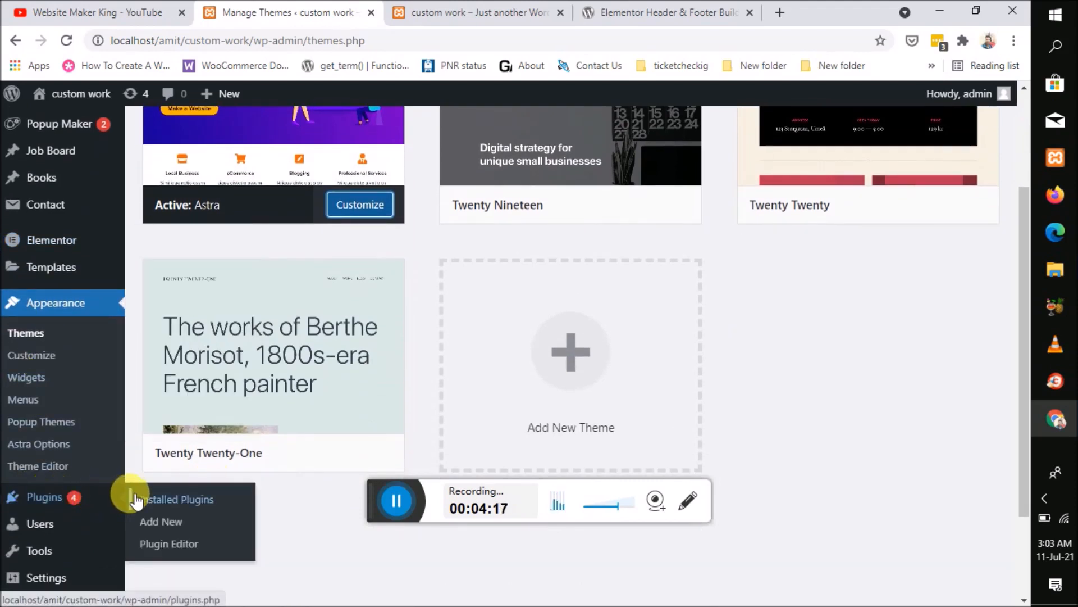
left_click(172, 500)
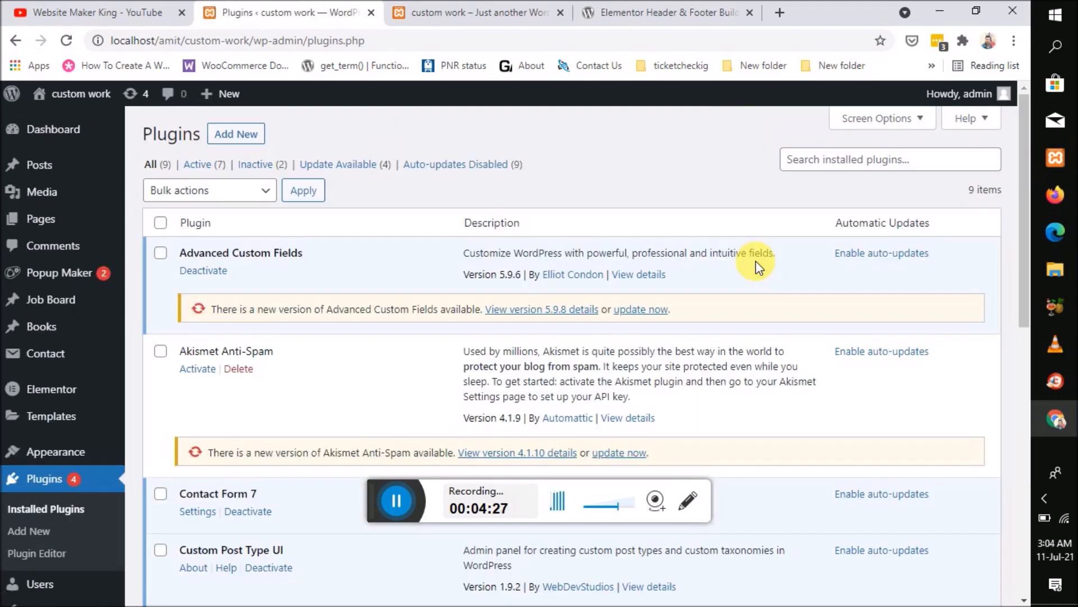
scroll(759, 268, "down", 7)
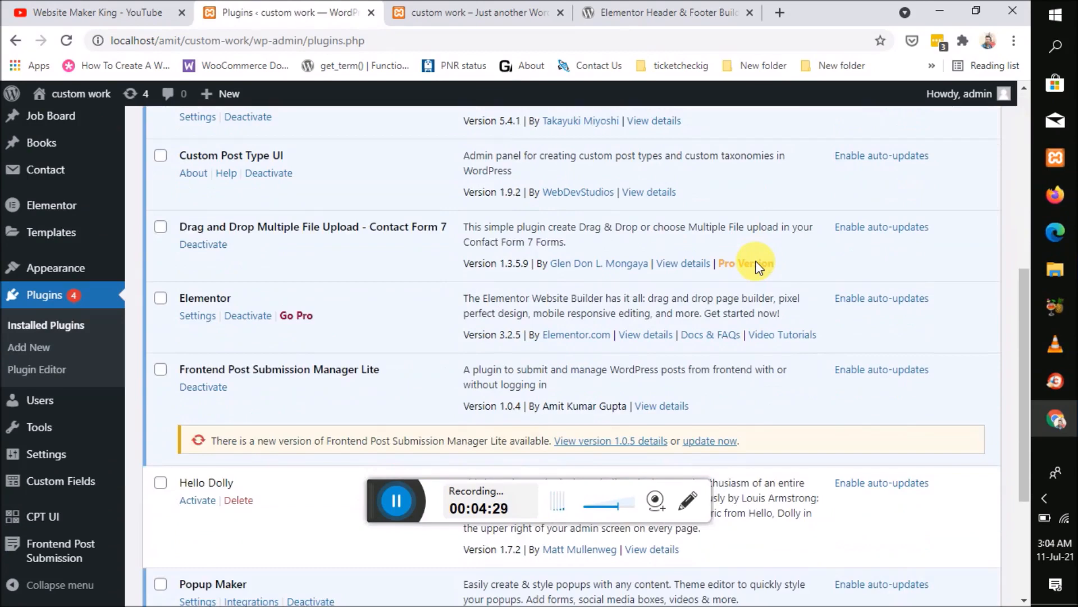
scroll(757, 264, "up", 2)
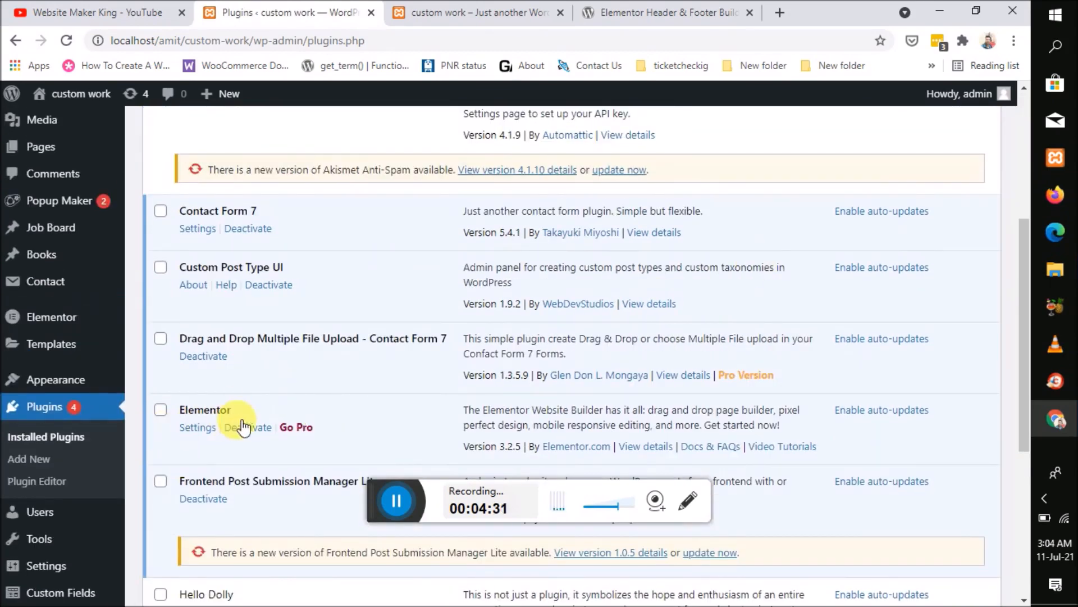
scroll(357, 319, "up", 5)
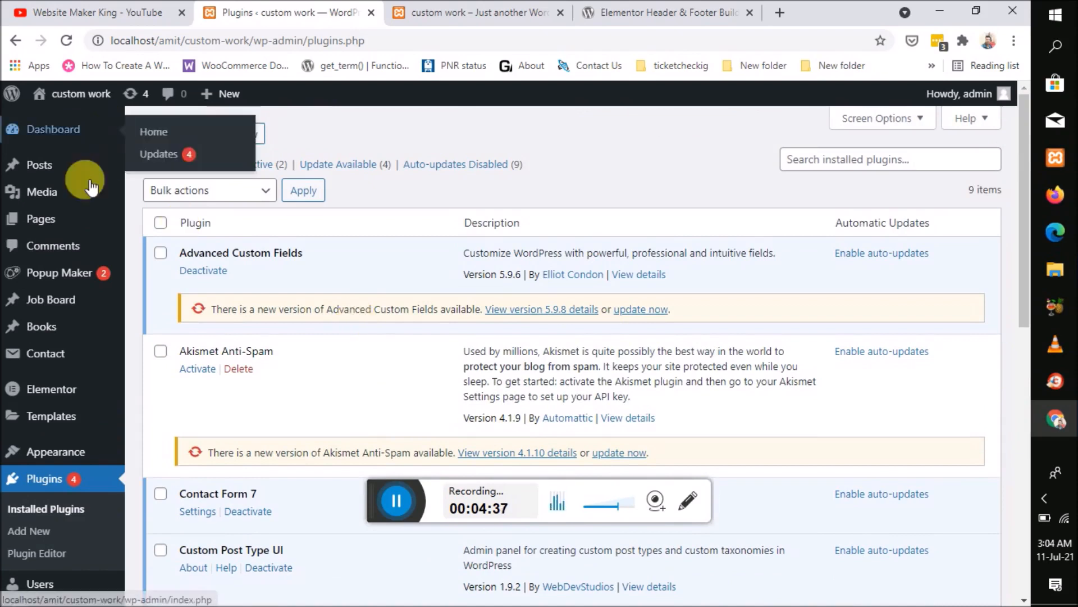
left_click(523, 11)
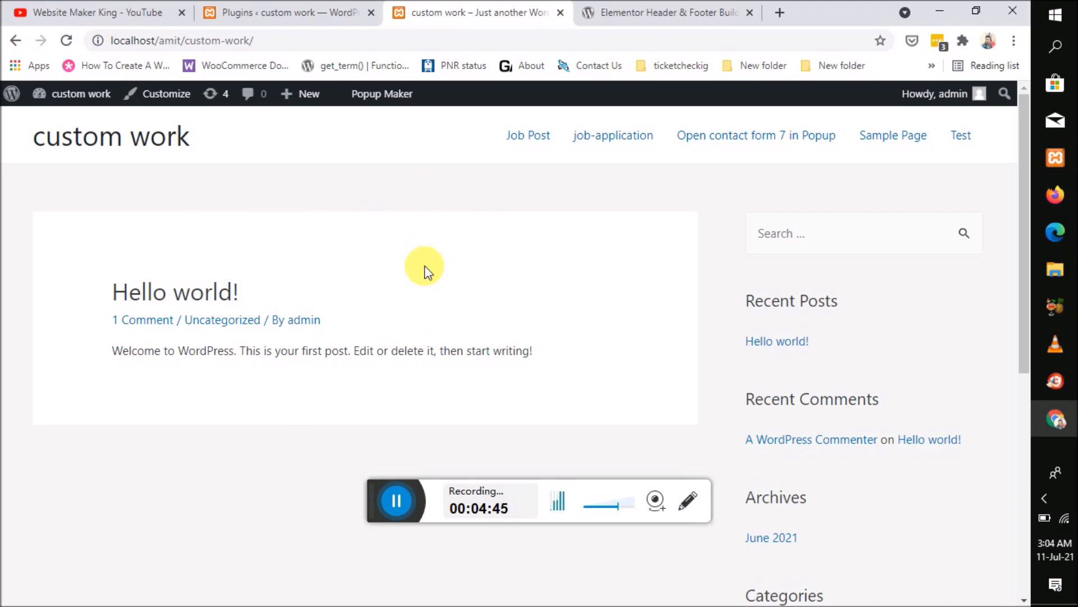
left_click(269, 11)
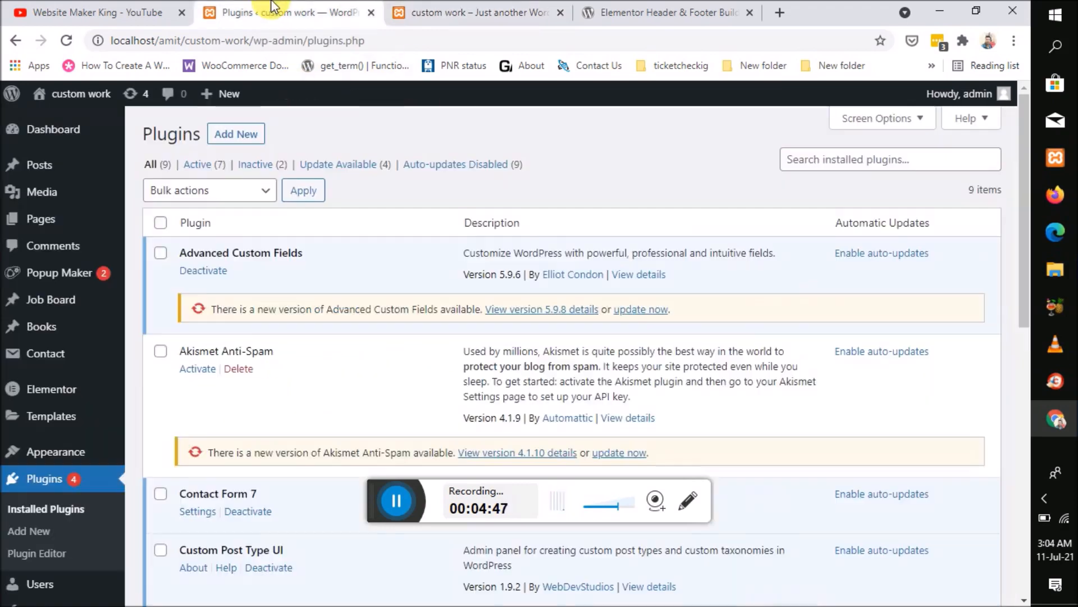
left_click(507, 8)
left_click(303, 19)
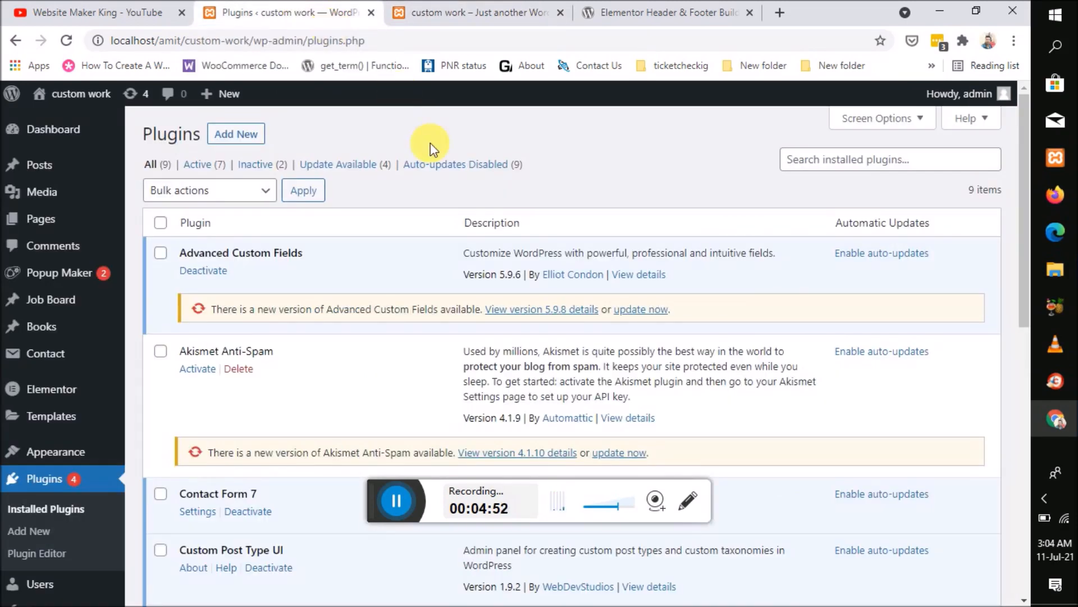
left_click(510, 17)
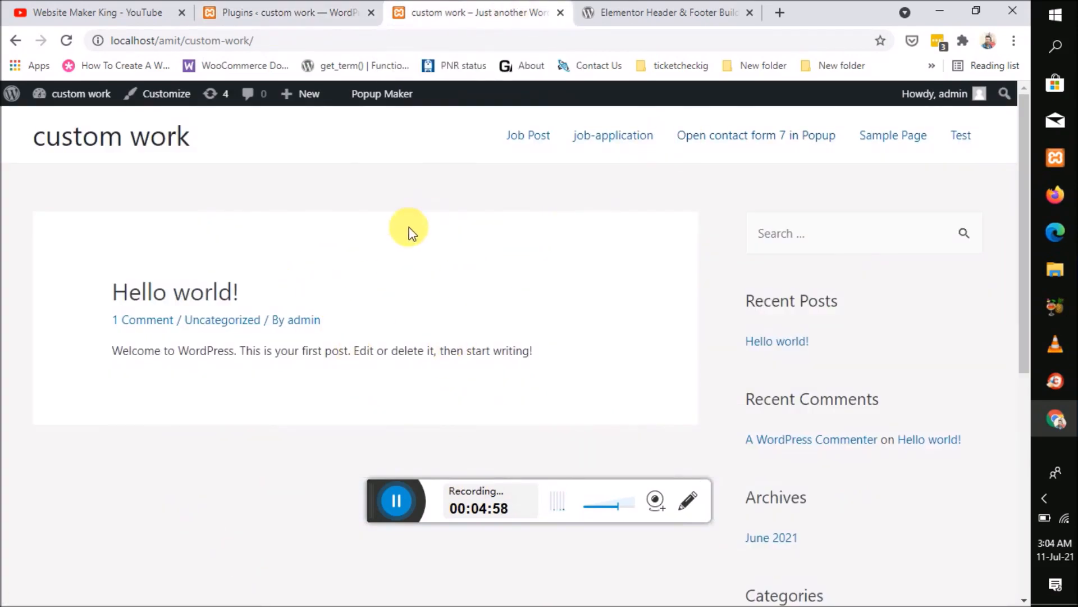
Step: Return to the Themes page, activate the Twenty Nineteen theme and bring up the site's front page
left_click(272, 12)
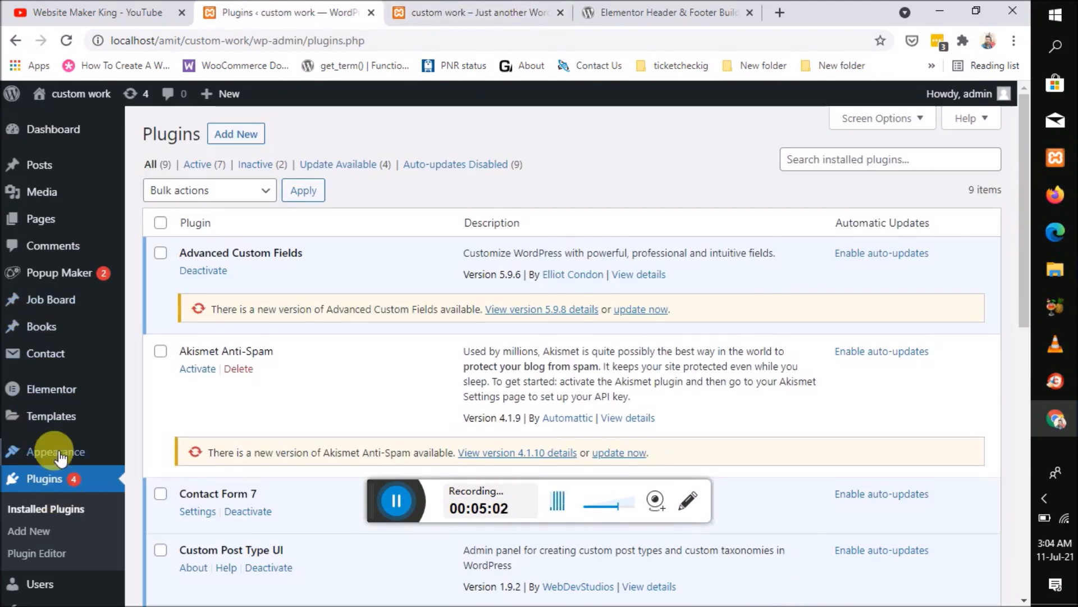
mouse_move(62, 452)
left_click(160, 429)
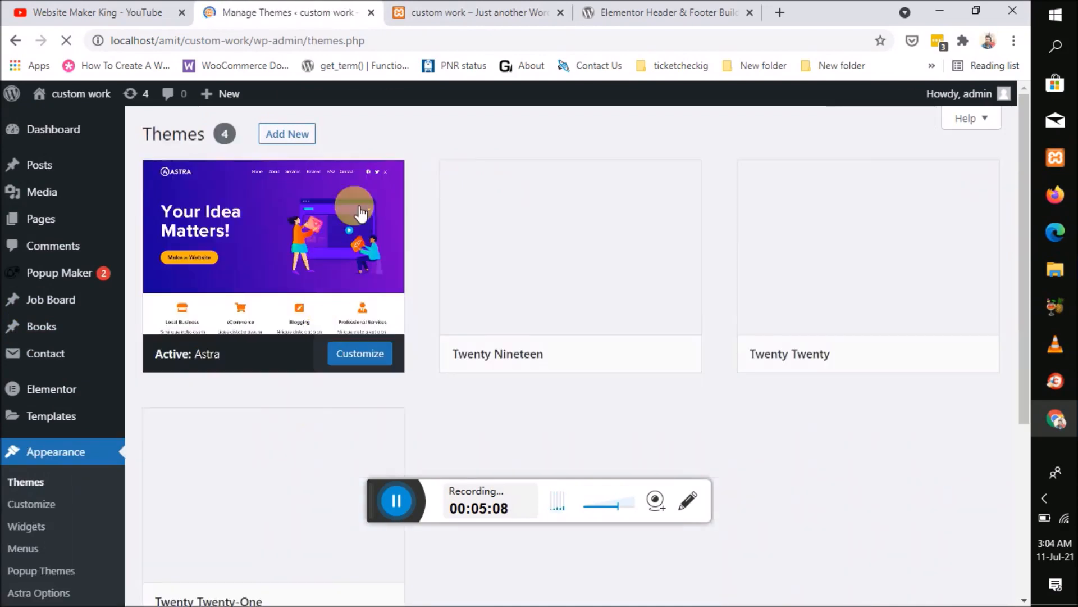
mouse_move(511, 355)
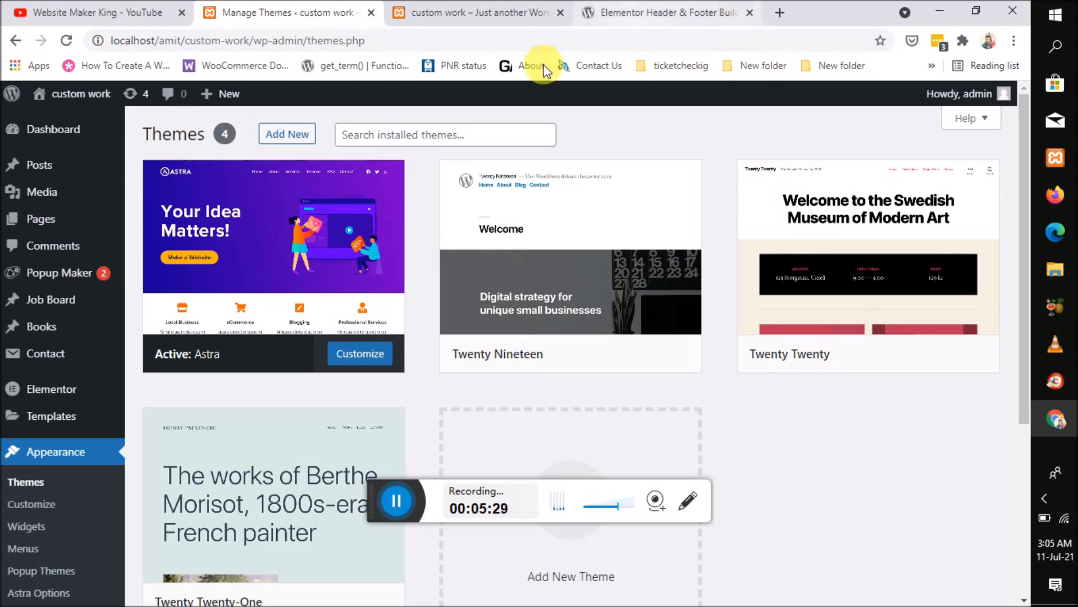
mouse_move(224, 359)
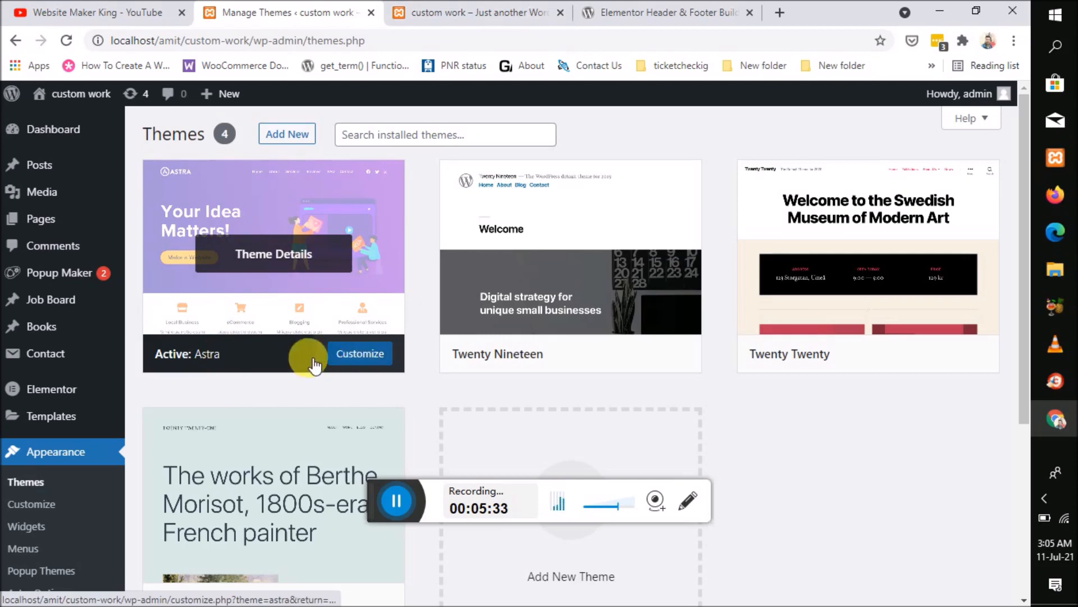
left_click(431, 17)
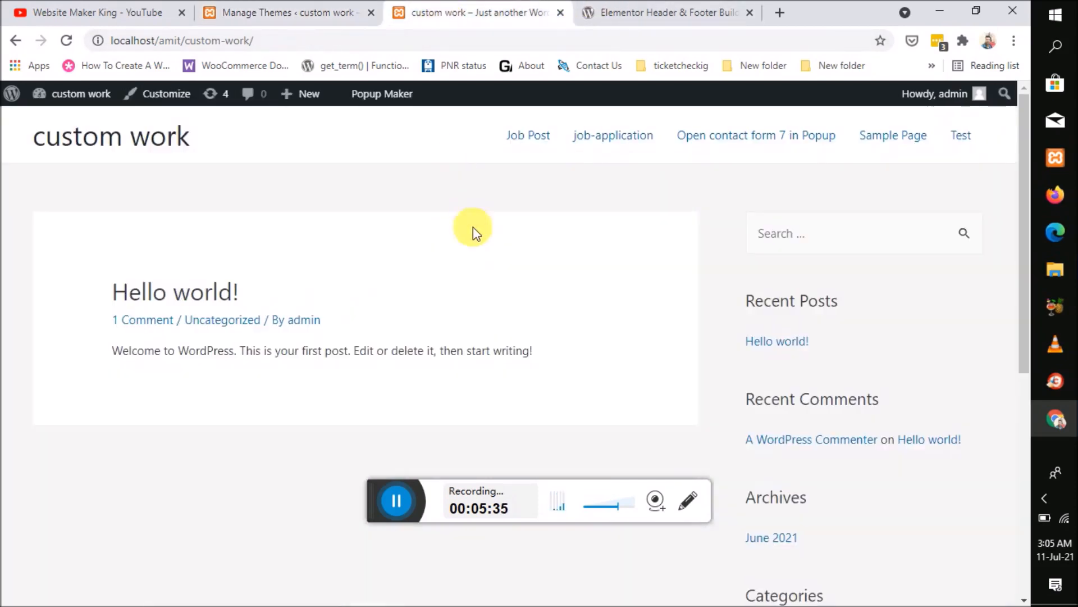
left_click(240, 13)
mouse_move(601, 325)
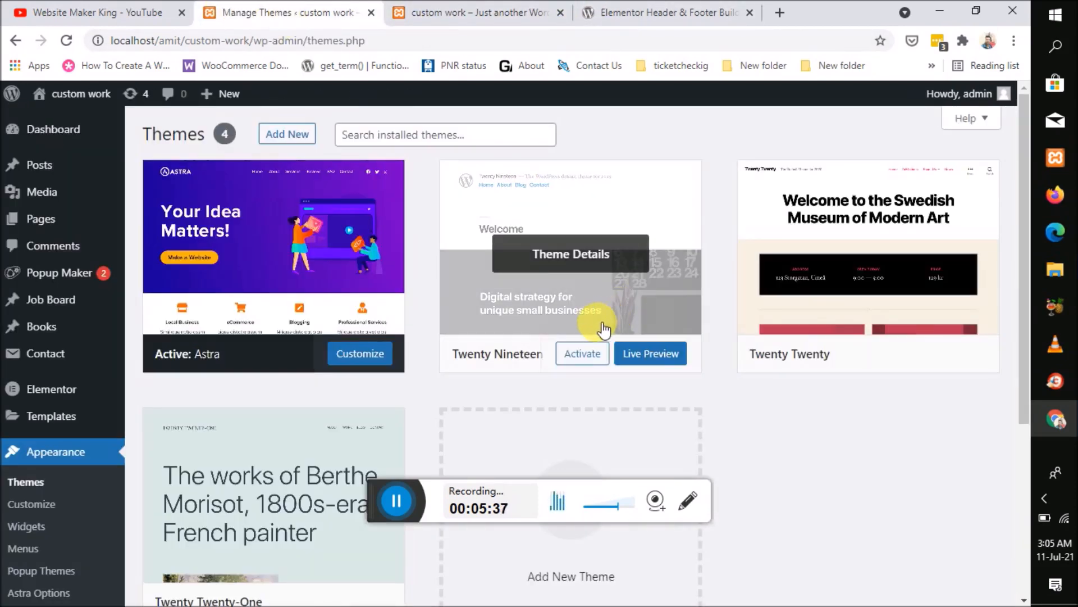
left_click(585, 353)
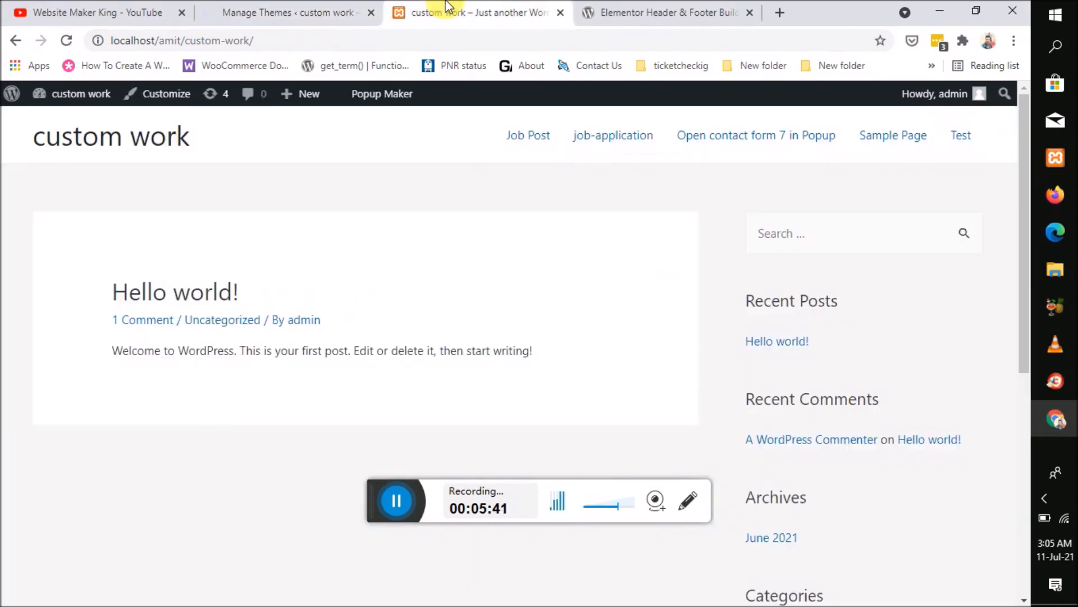
left_click(444, 12)
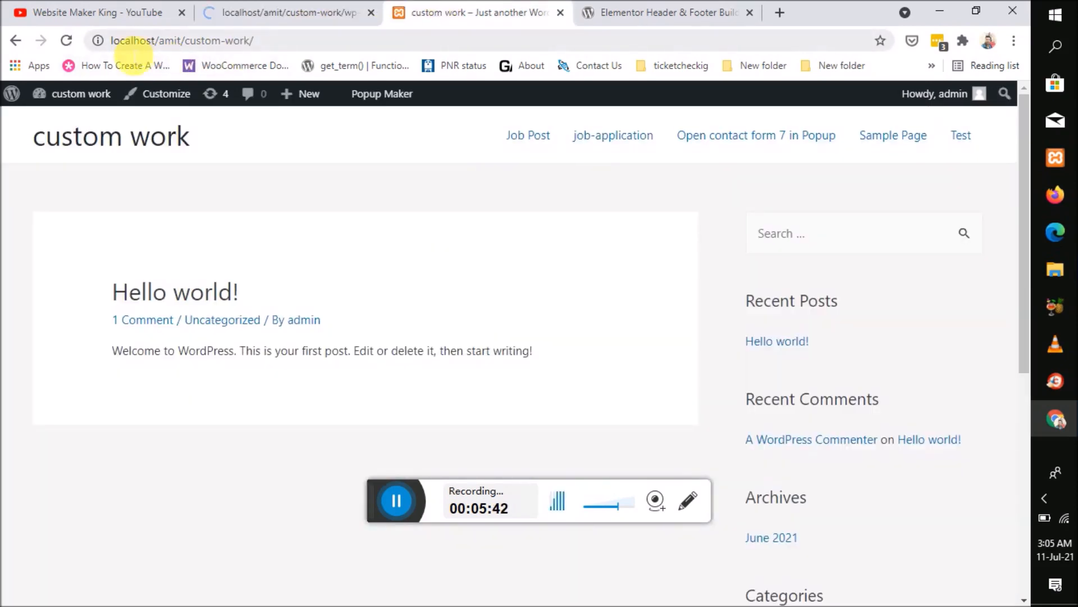
Step: Reload the site's front page and review its header and content under the Twenty Nineteen theme
left_click(67, 41)
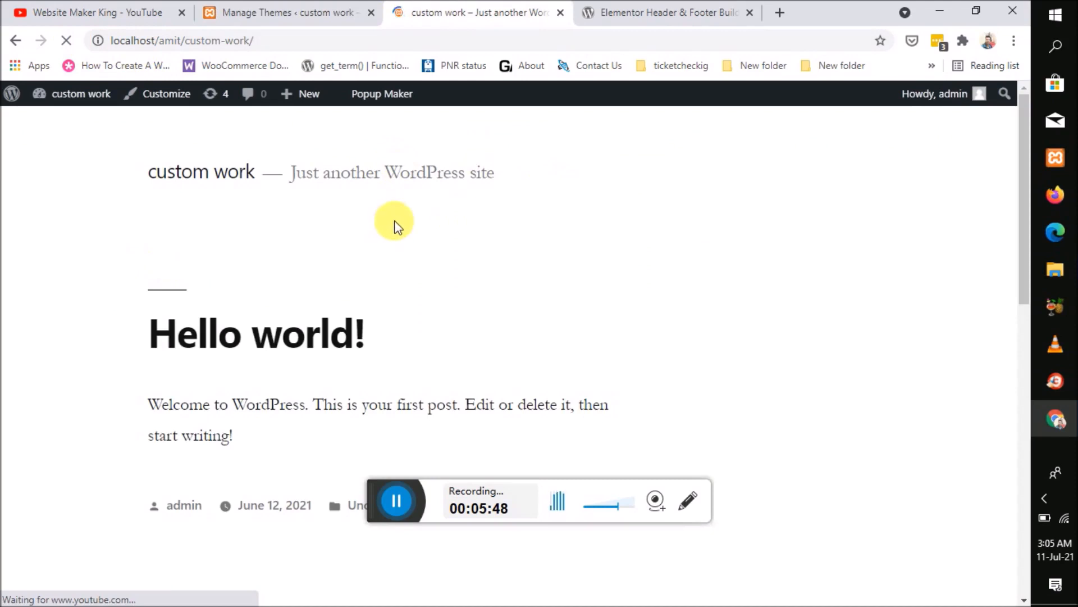
left_click(297, 11)
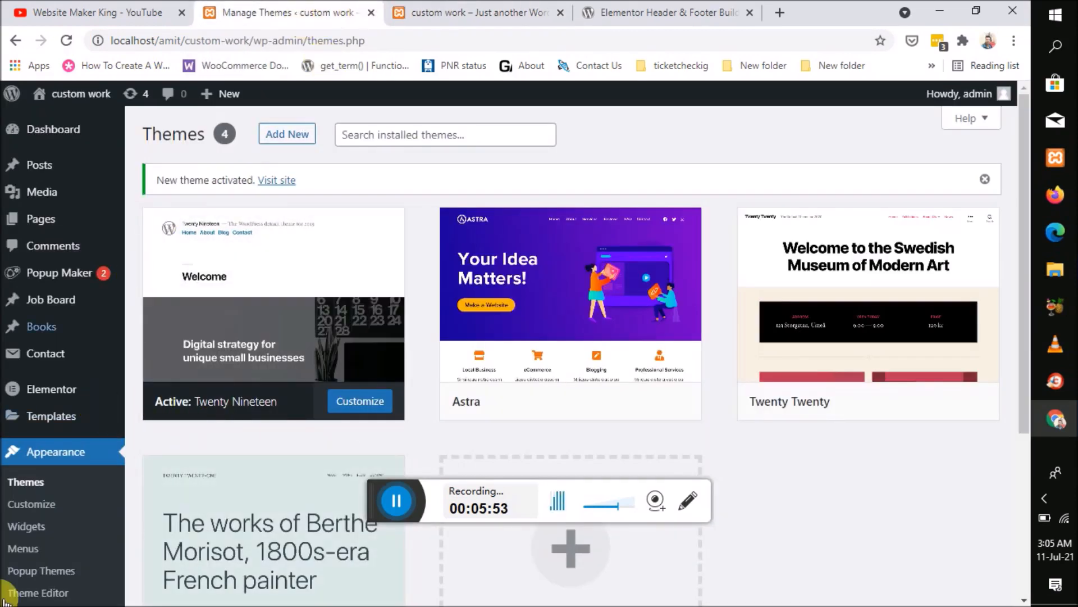
left_click(444, 8)
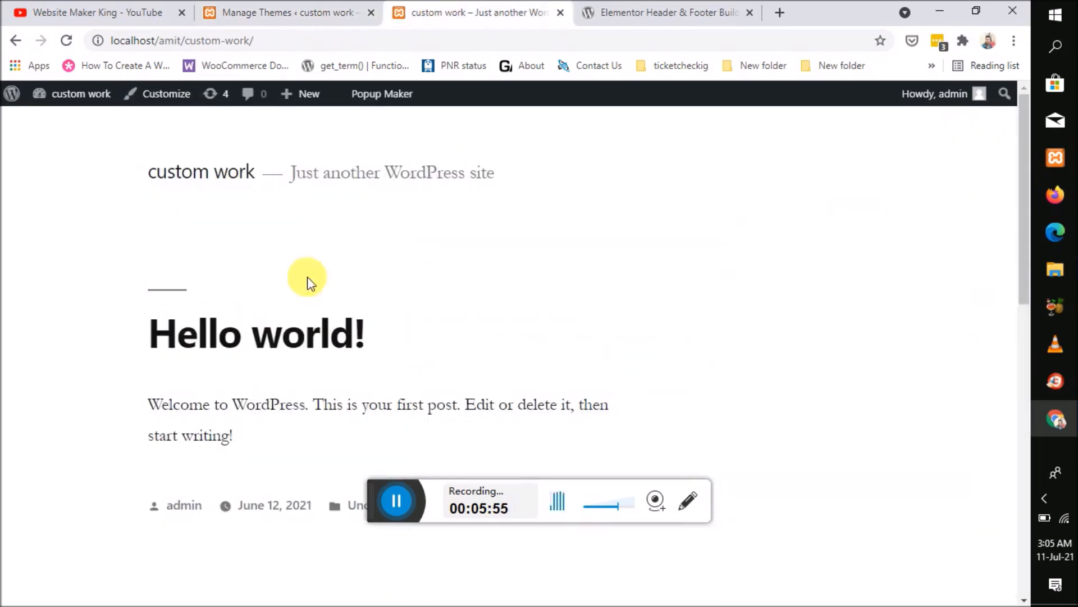
Step: Activate the Astra theme from the installed themes and reload the site's front page
left_click(279, 14)
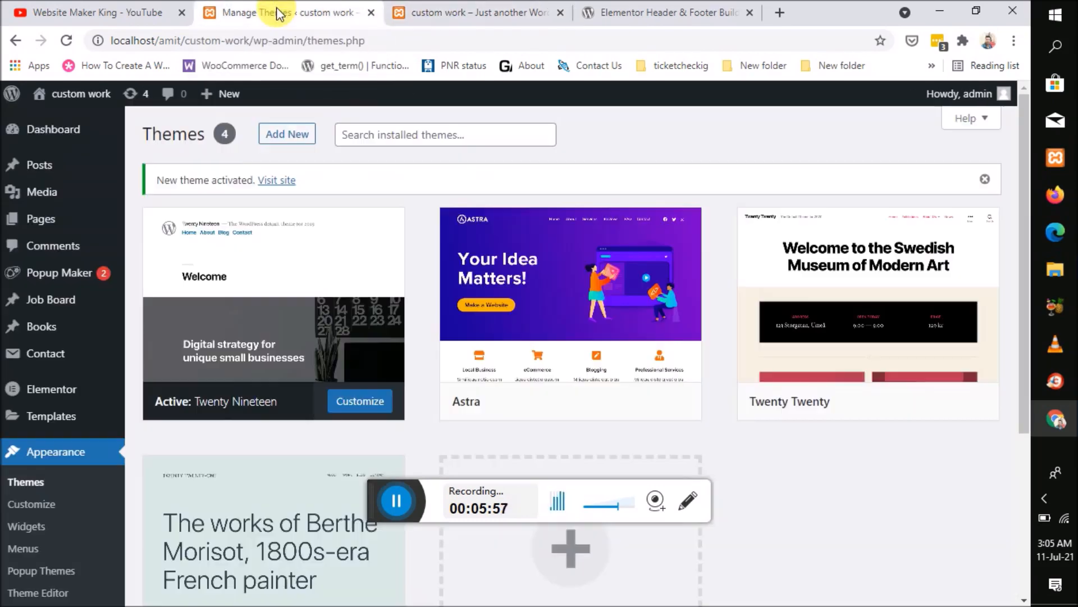
mouse_move(474, 375)
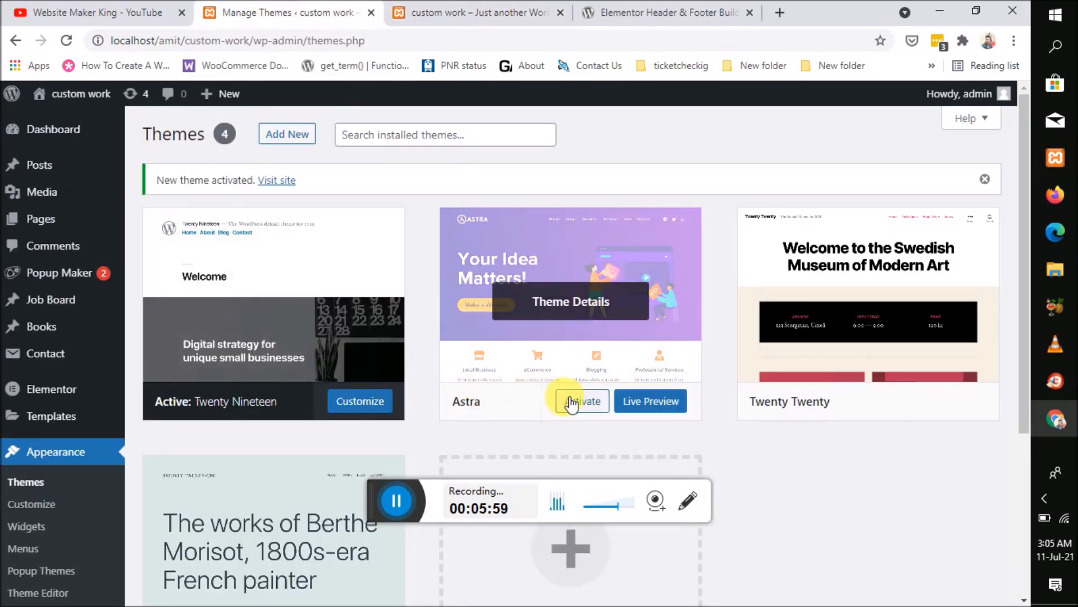
left_click(580, 403)
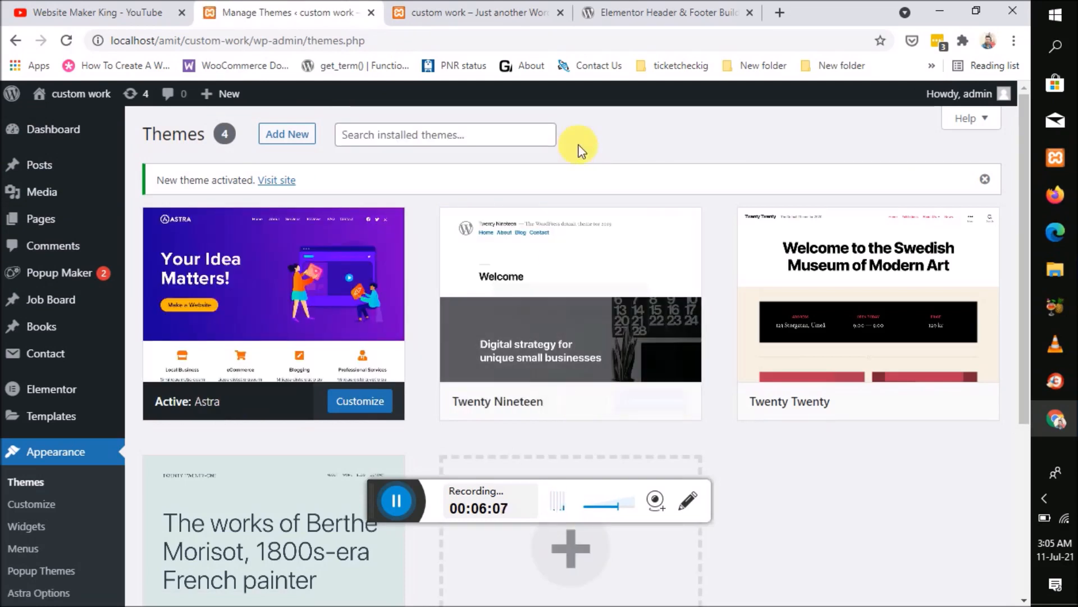
left_click(481, 11)
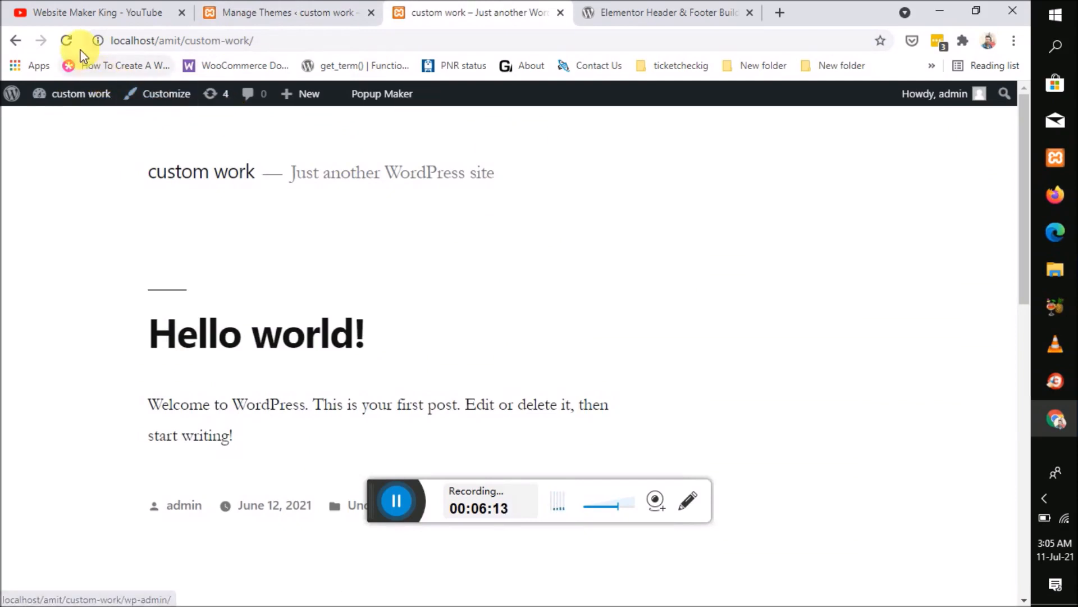
left_click(68, 42)
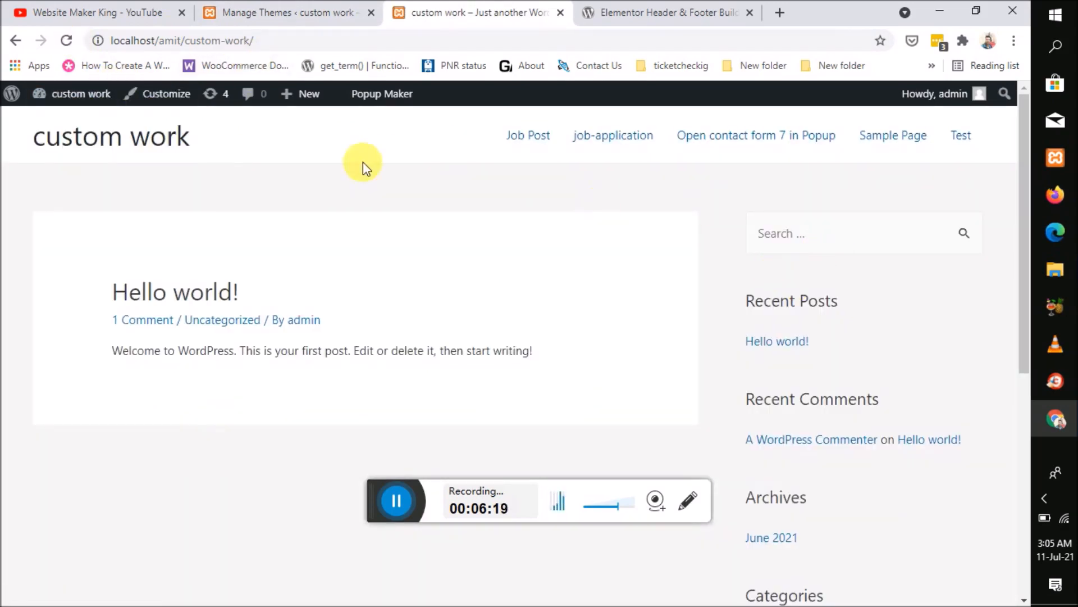
Step: Open the Customizer for the front page and check the Astra Pro upgrade page before returning to the Customizer
left_click(176, 97)
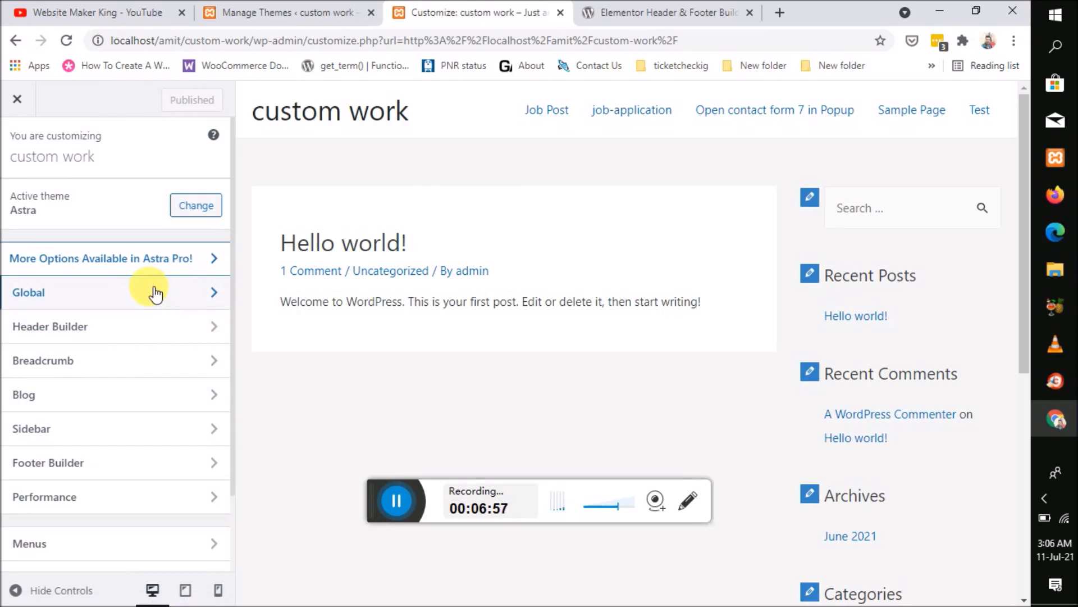
left_click(186, 262)
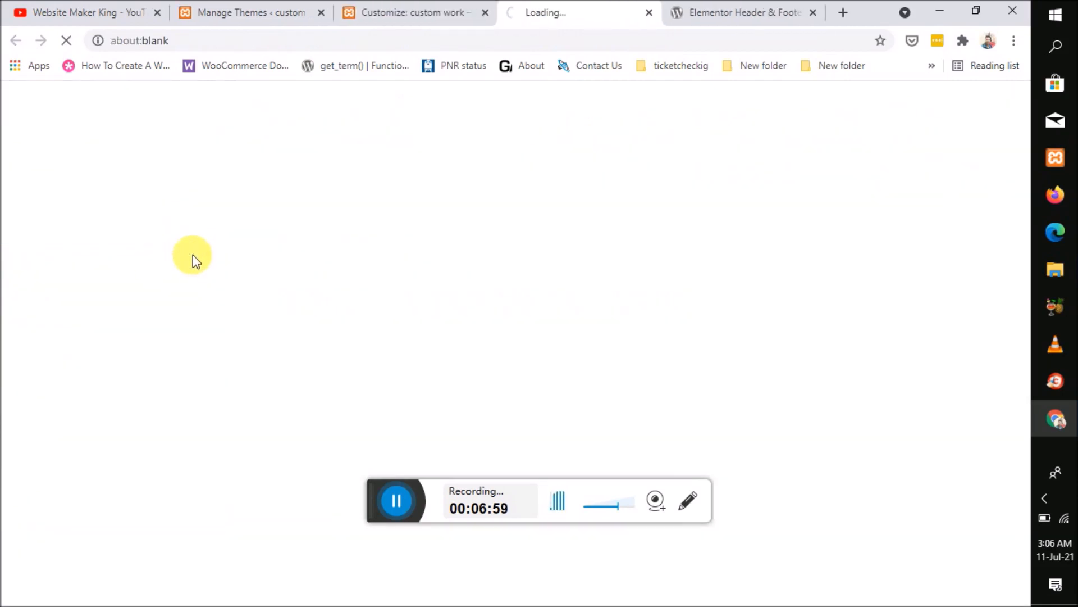
left_click(409, 12)
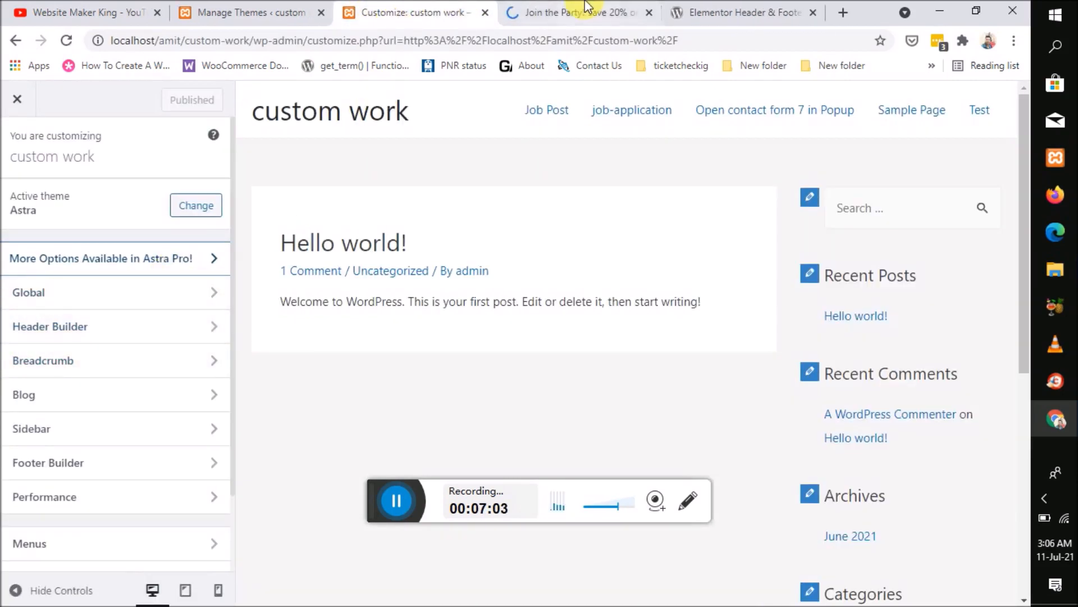
left_click(585, 11)
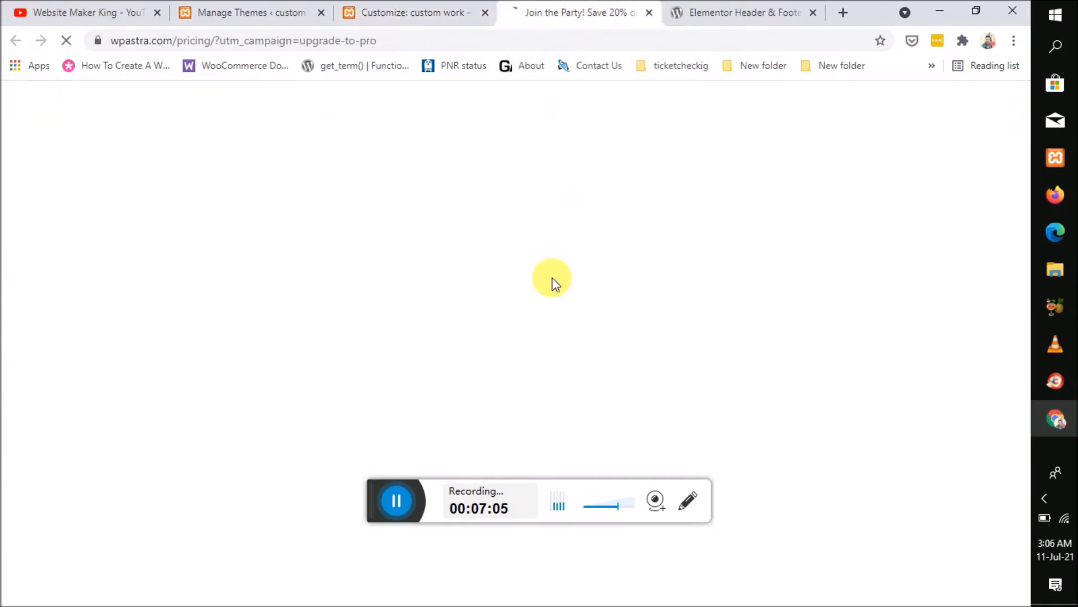
left_click(389, 10)
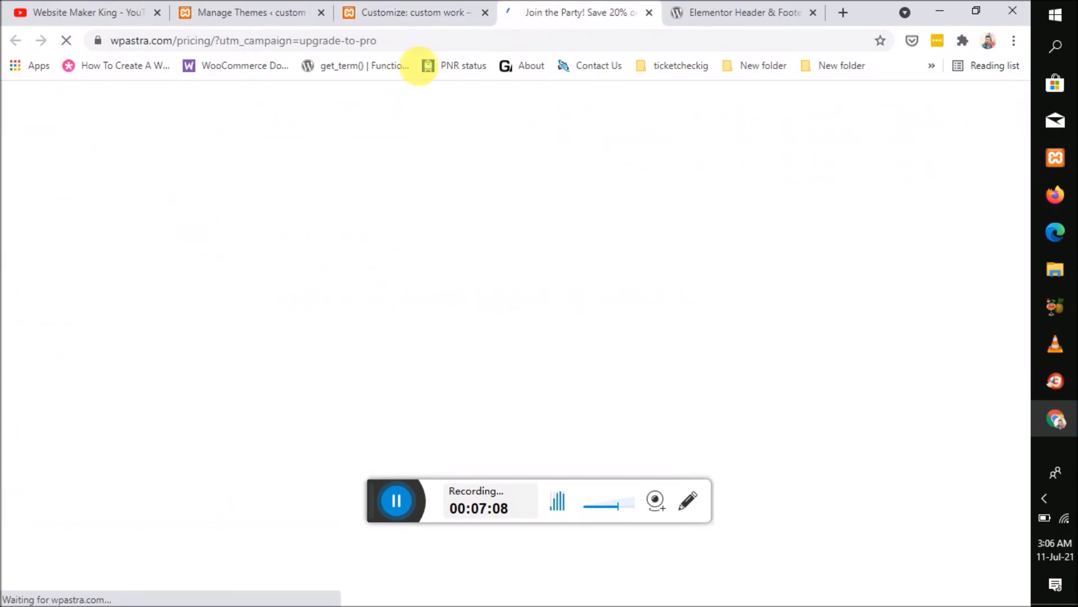
left_click(393, 9)
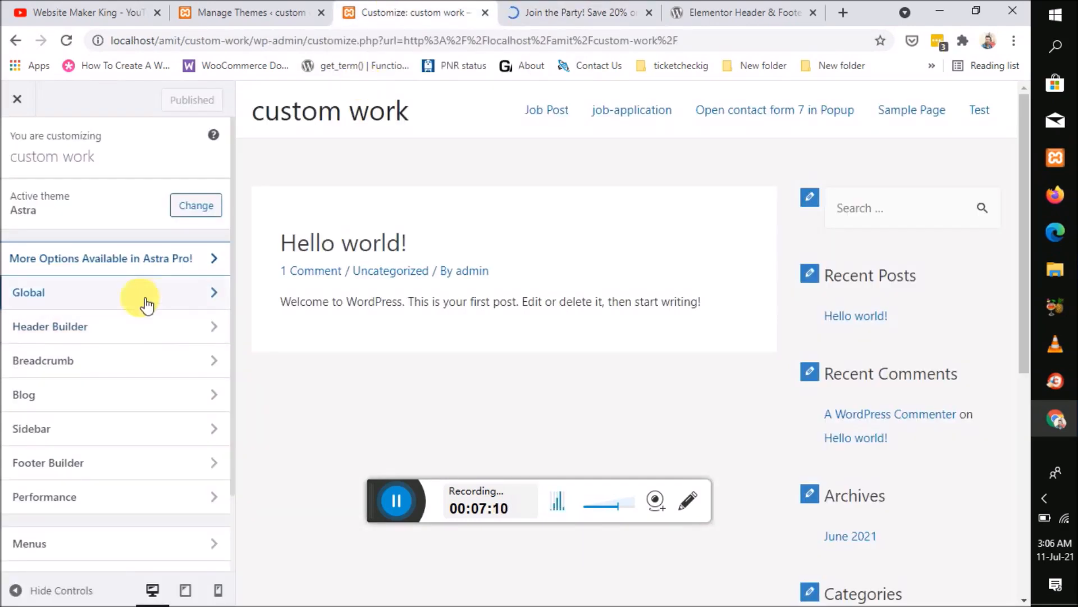
Step: Look through the Customizer sections and open the Base Typography settings under Global typography
scroll(143, 294, "down", 2)
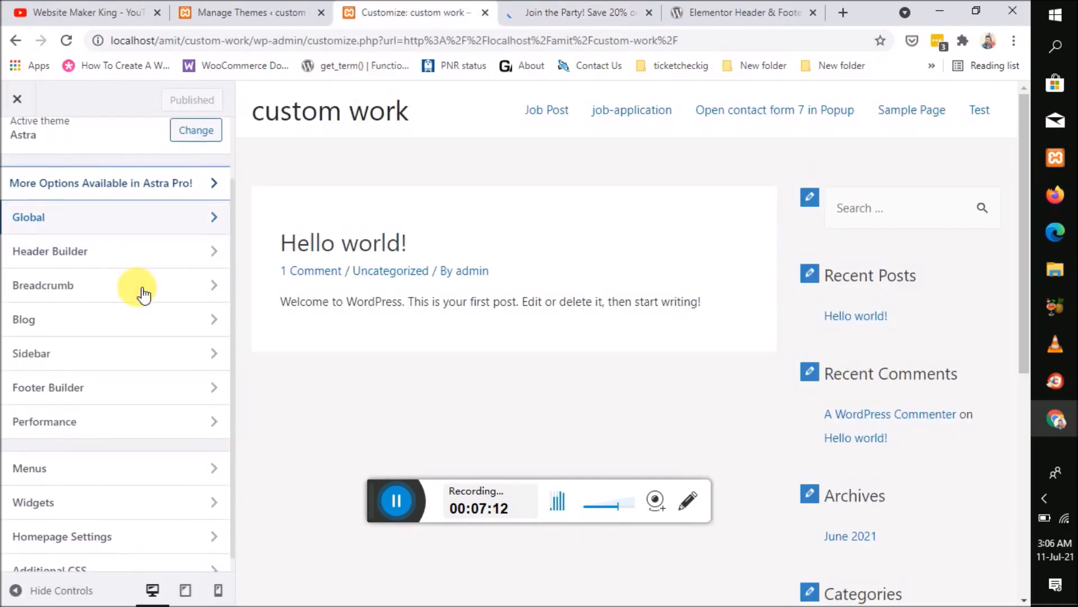
scroll(143, 293, "up", 1)
scroll(144, 294, "down", 1)
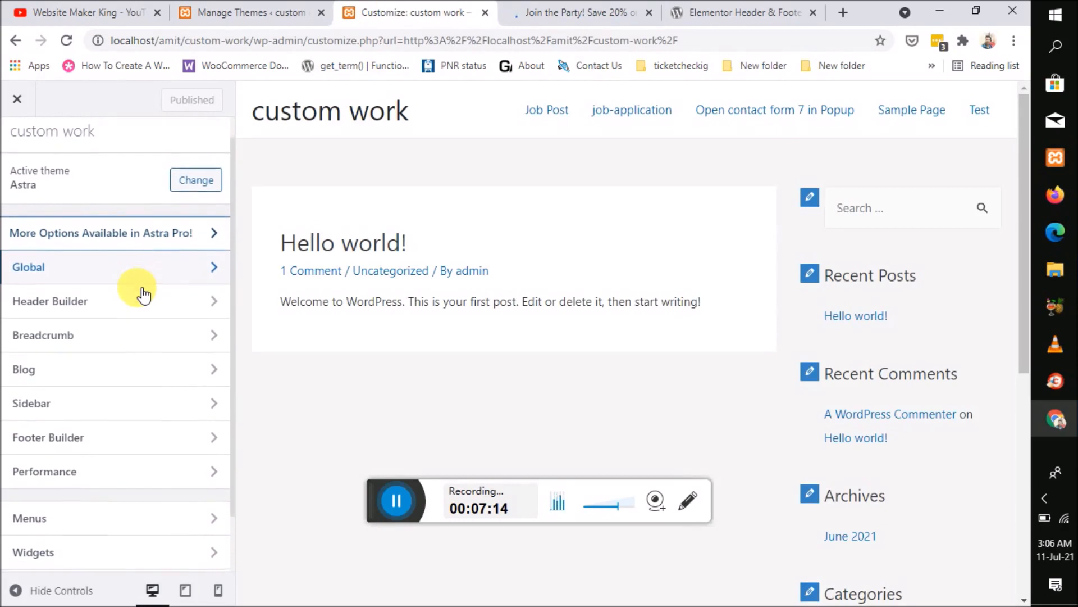
left_click(107, 271)
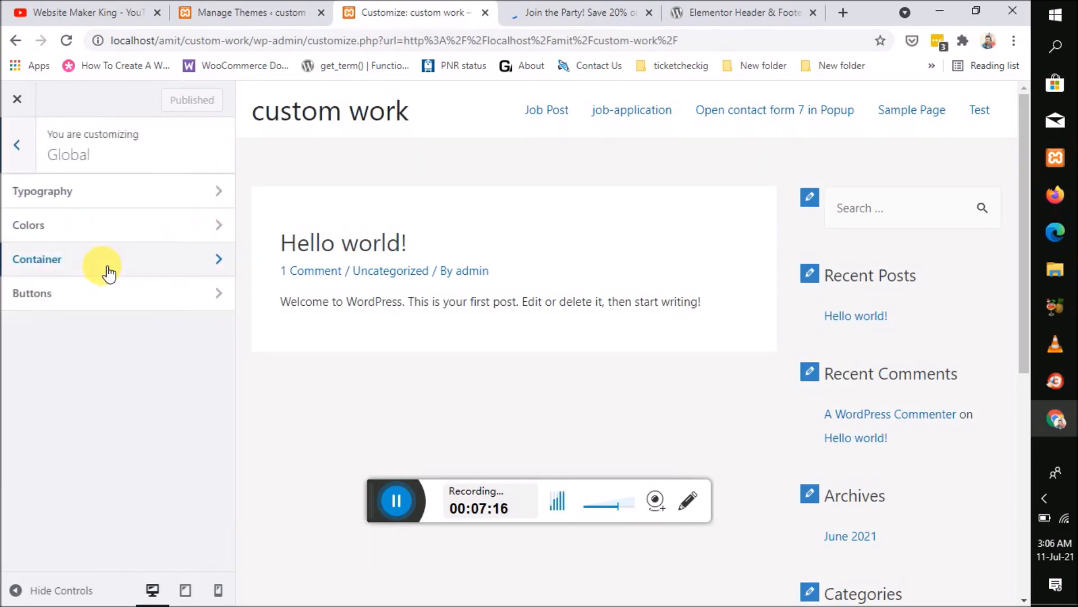
left_click(146, 194)
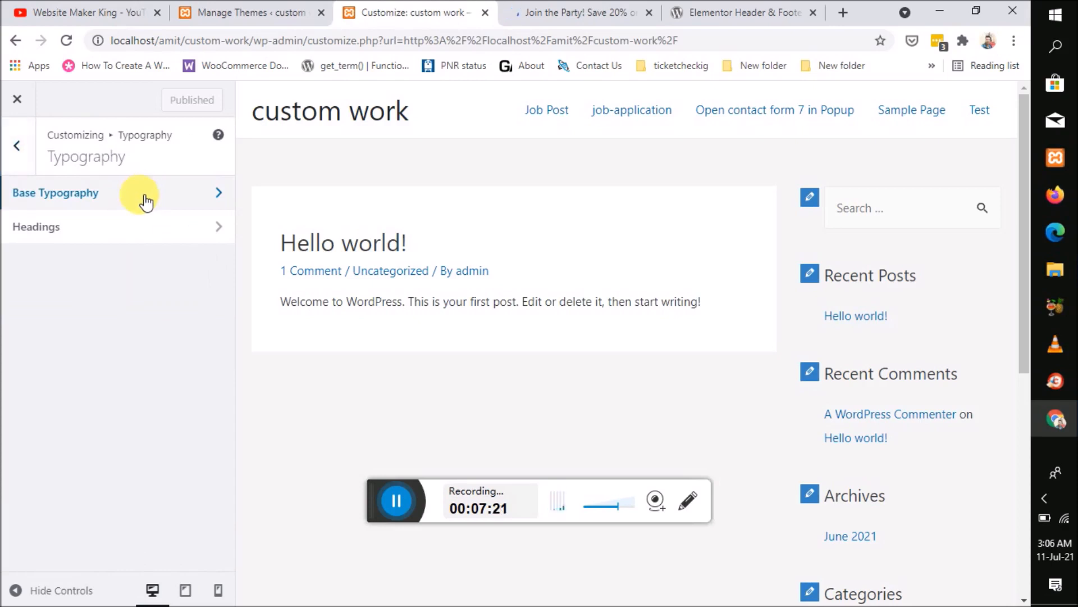
left_click(147, 197)
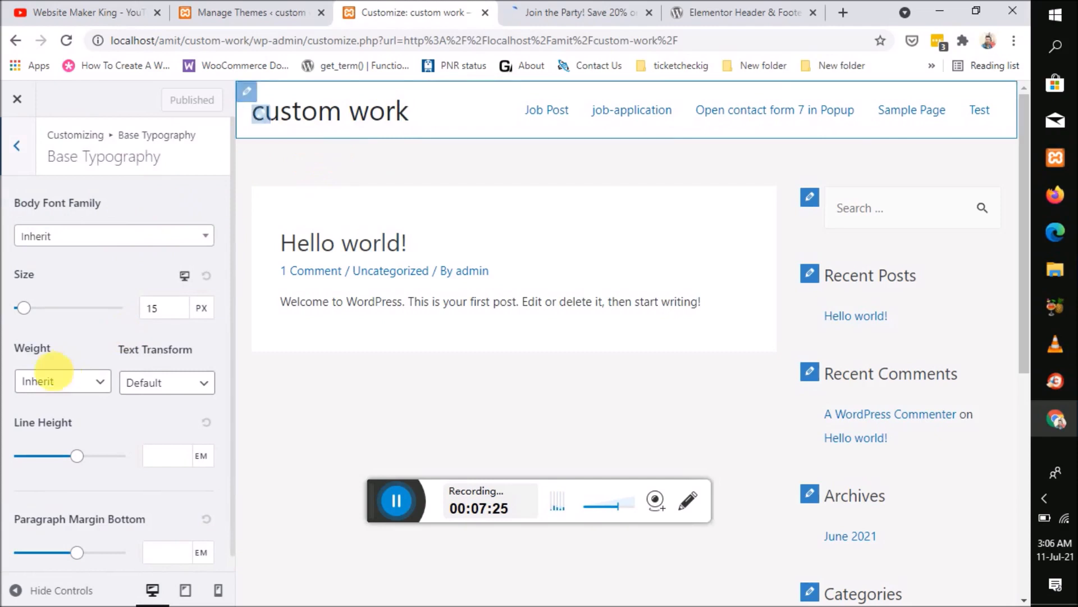
Step: Try Verdana, Arial and Georgia in turn as the body font family, comparing each in the preview
left_click(77, 242)
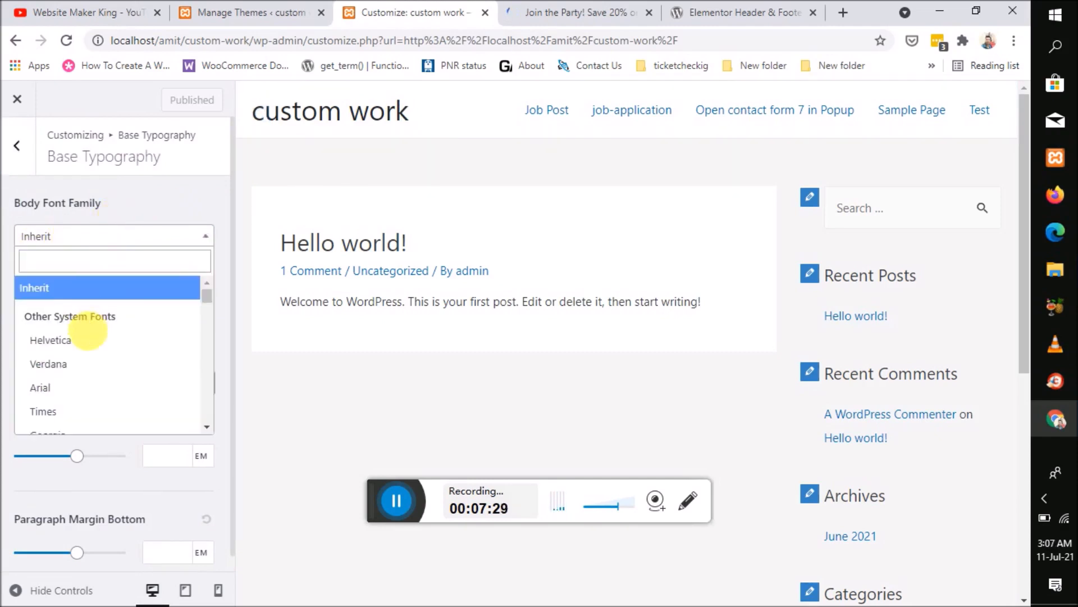
left_click(87, 363)
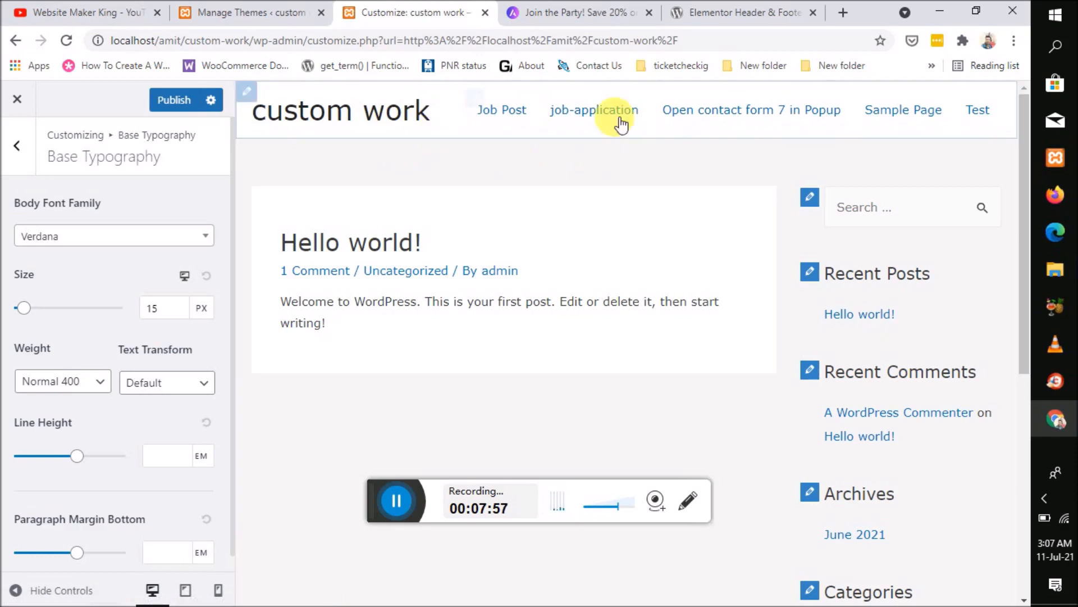
left_click(119, 247)
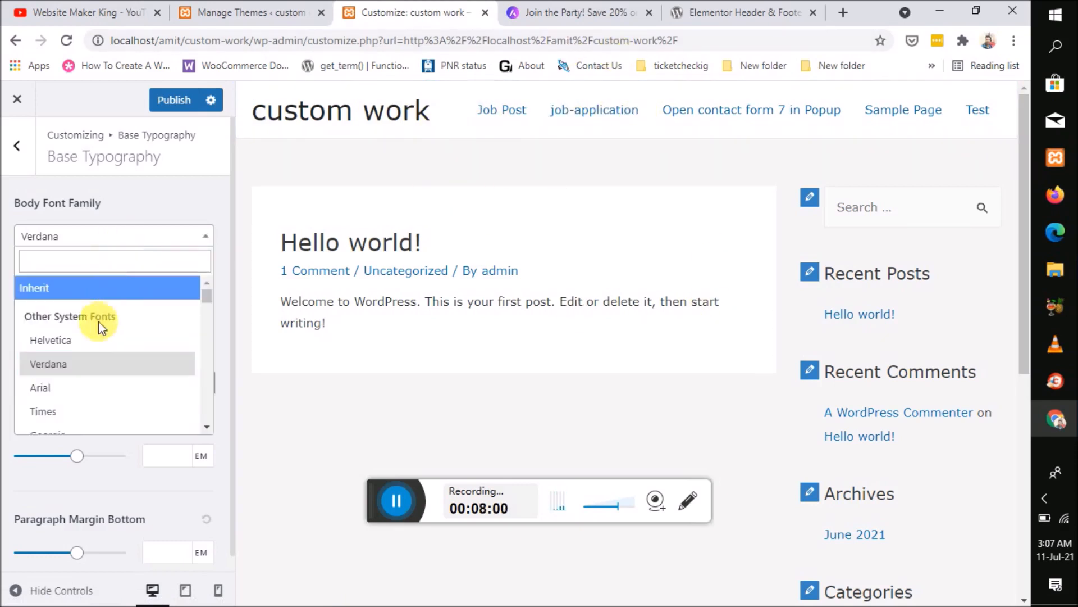
left_click(90, 382)
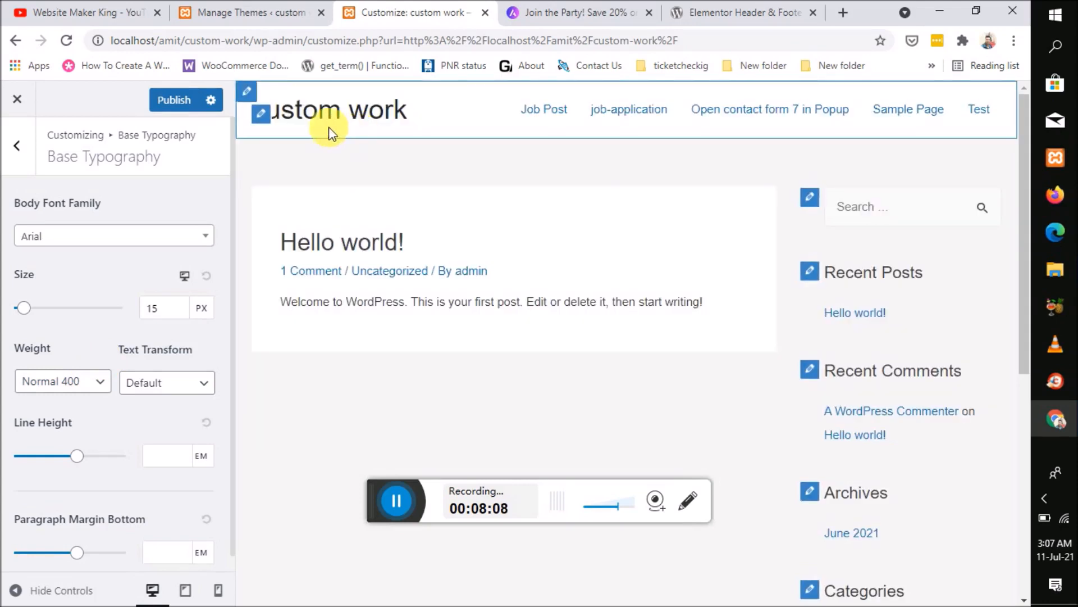
left_click(143, 247)
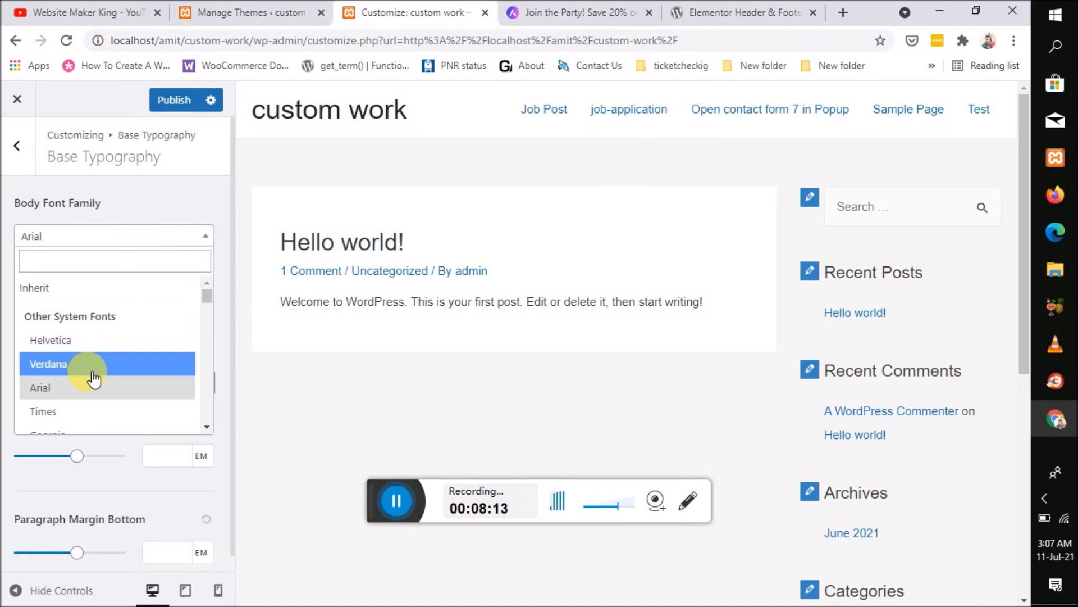
scroll(94, 379, "down", 1)
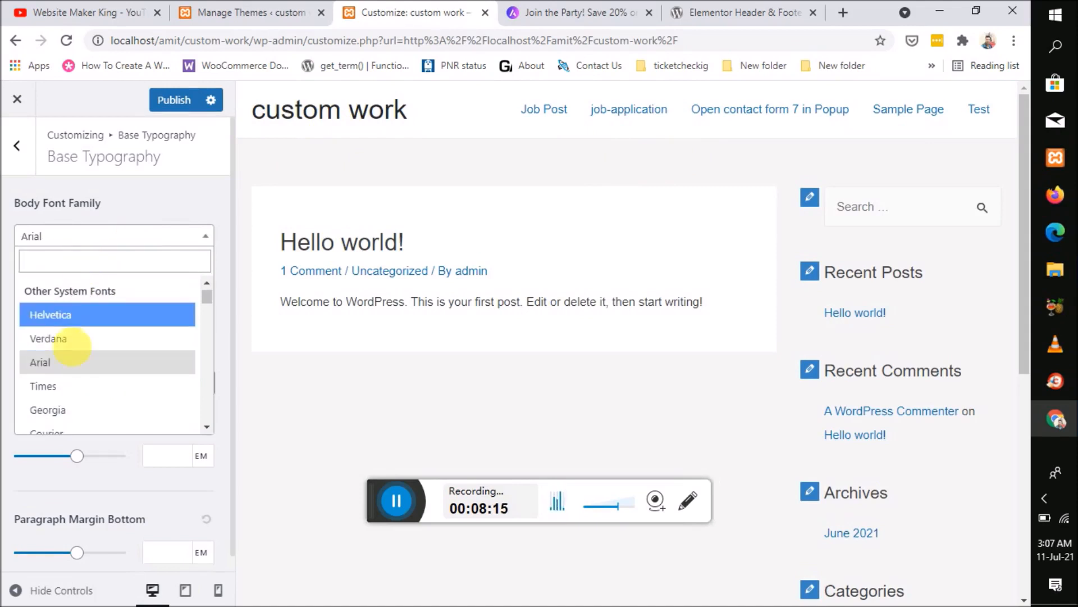
left_click(68, 414)
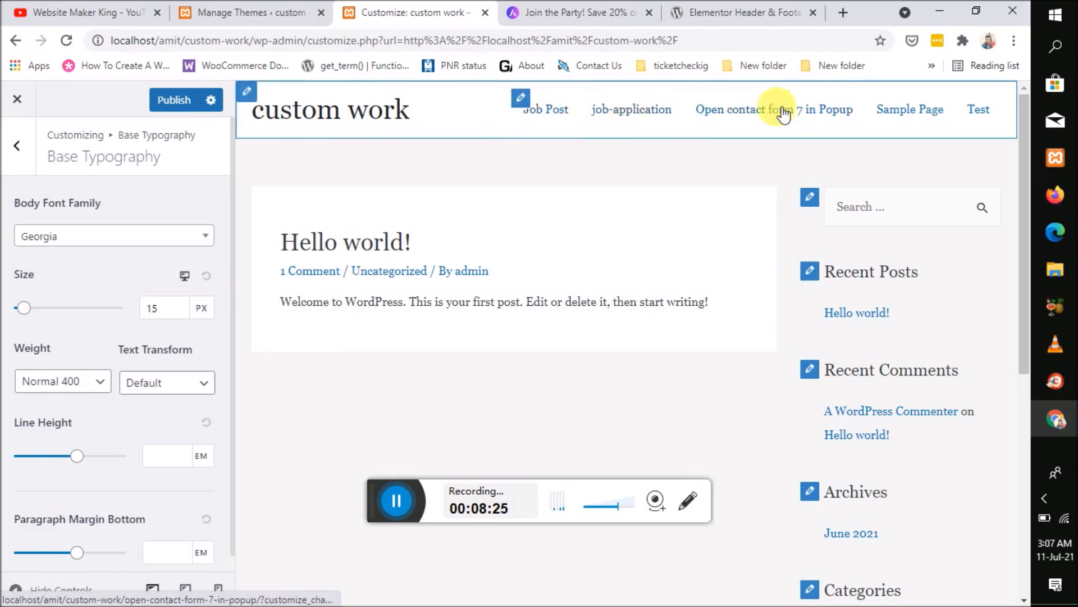
Step: Search the body font families for "rob" and set the font to Roboto
left_click(83, 240)
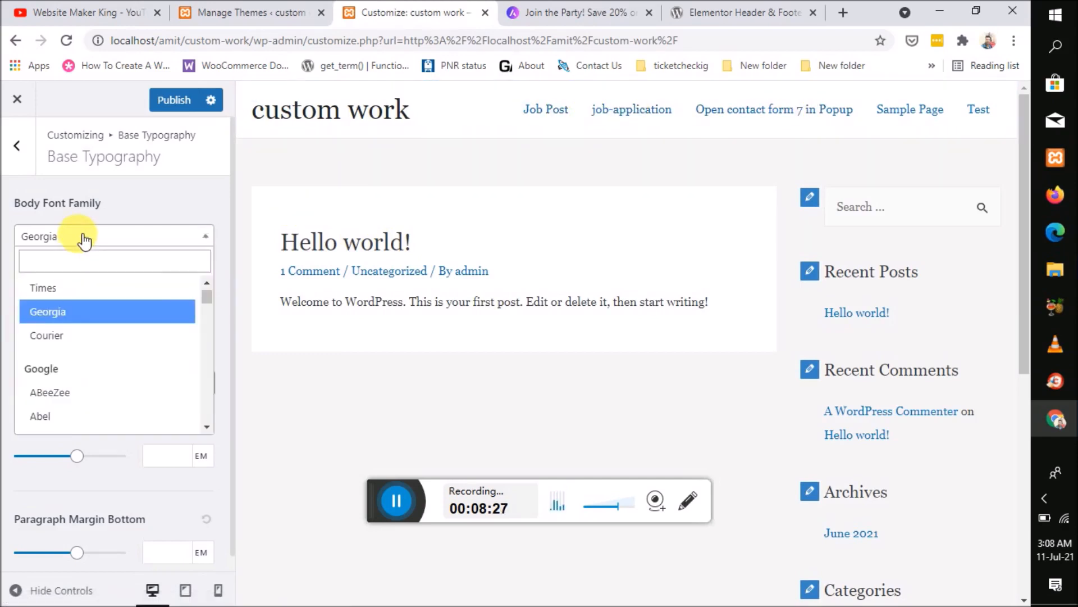
left_click(102, 268)
type("ro")
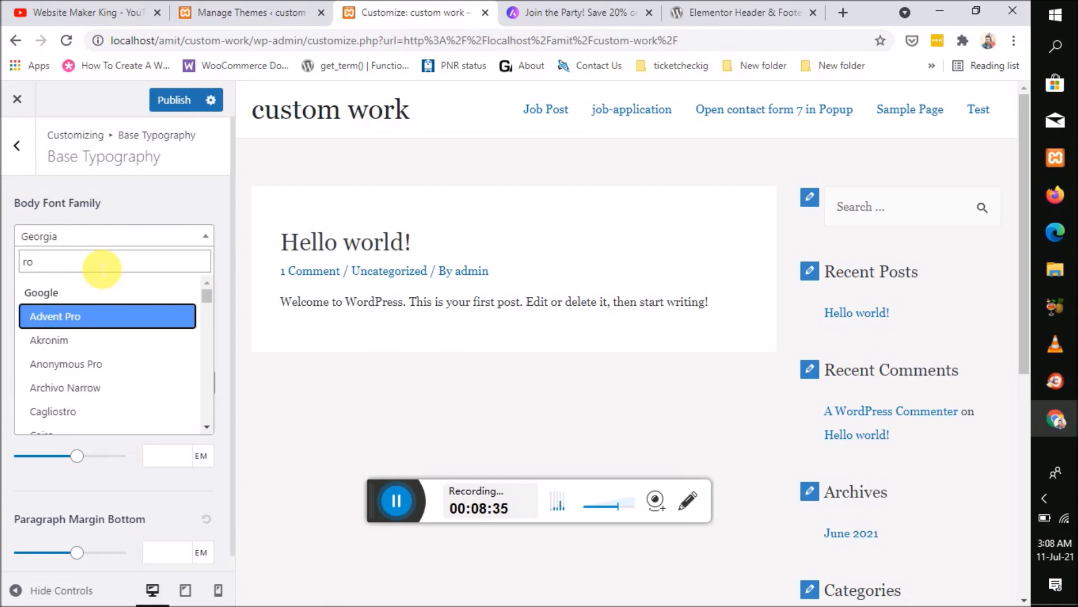
type("b")
key("BackSpace")
type("bt")
key("BackSpace")
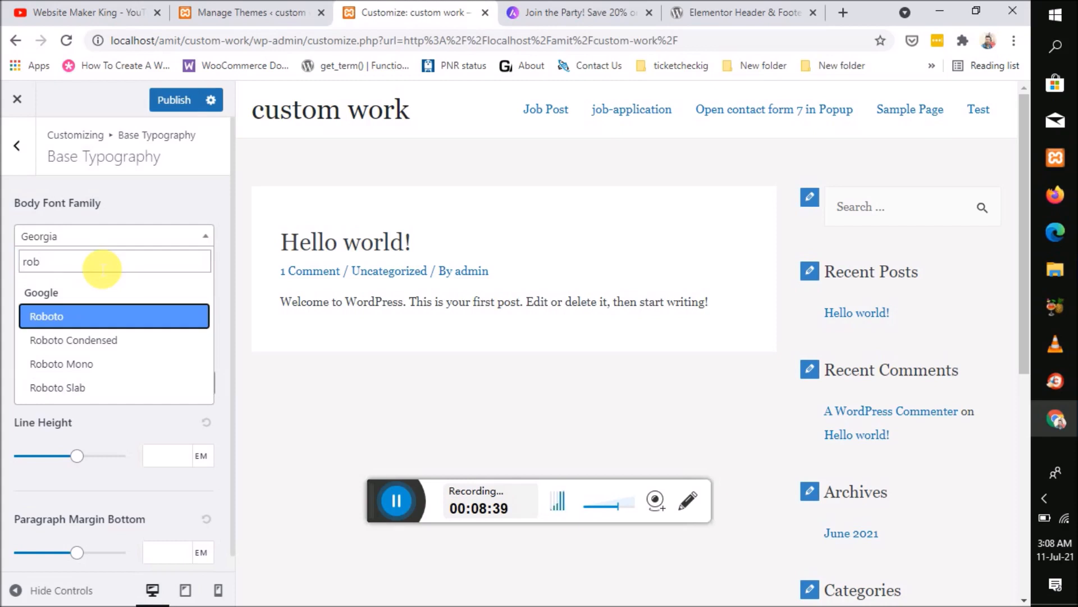
left_click(75, 315)
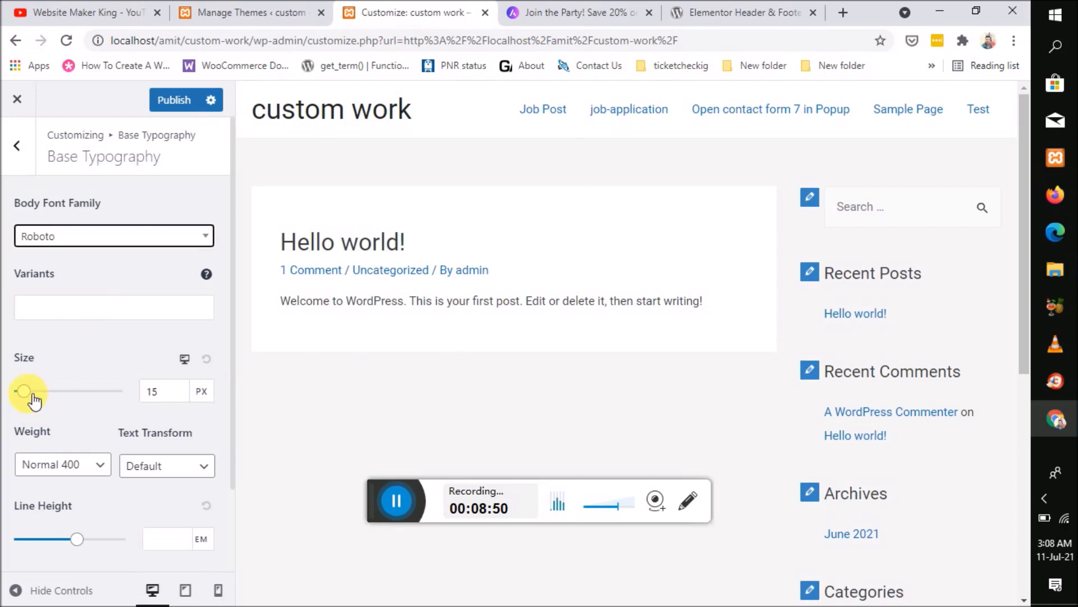
Step: Try body font sizes of 124, 11, 18 and 50 px in the preview, ending with the size set to 21 px
left_click_drag(33, 394, 47, 395)
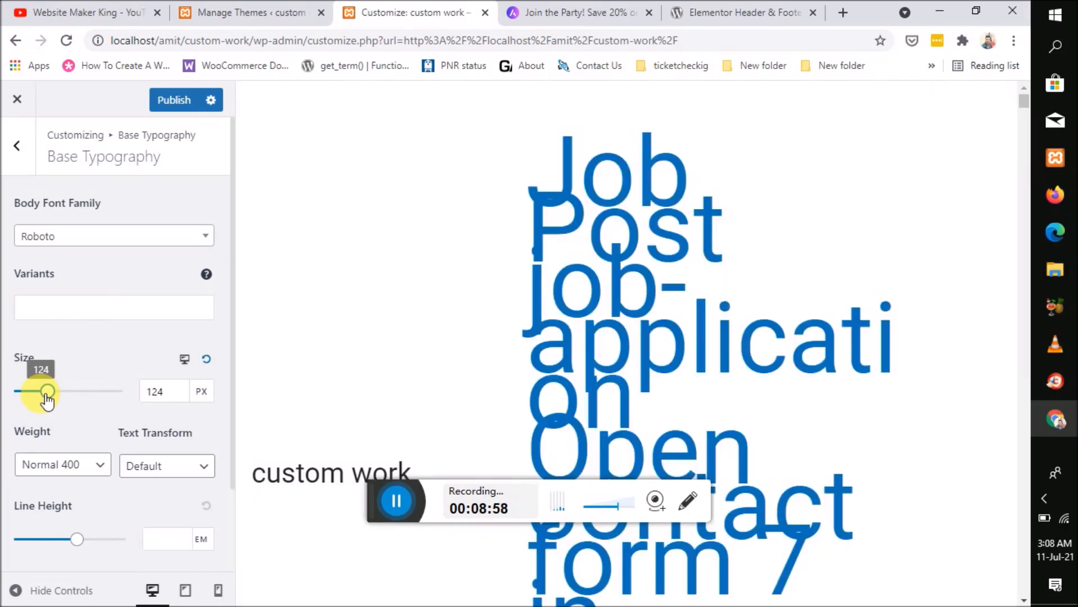
left_click_drag(46, 394, 22, 399)
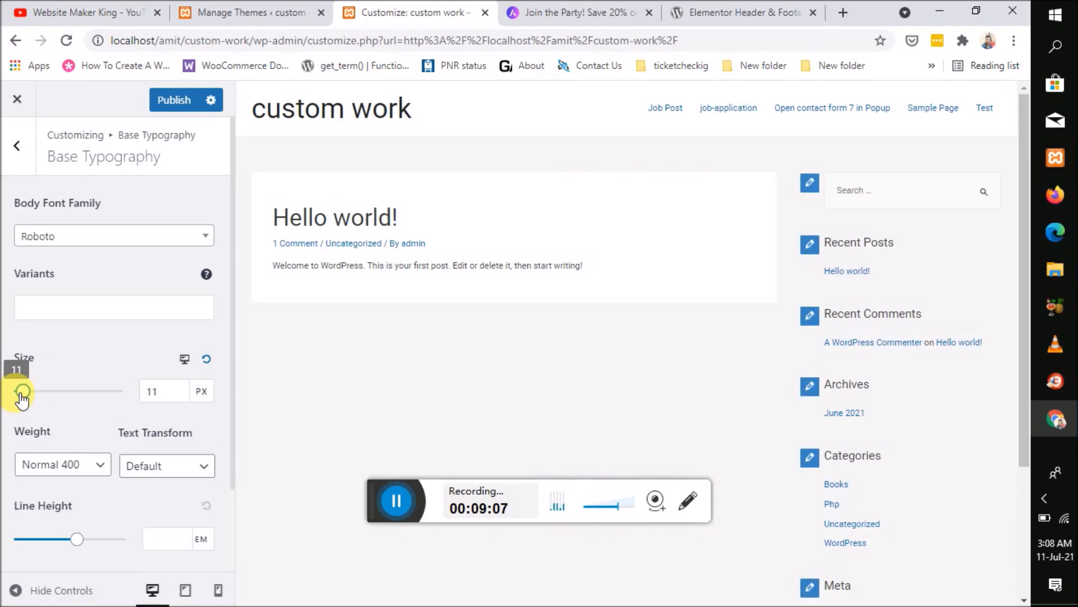
left_click_drag(21, 400, 18, 397)
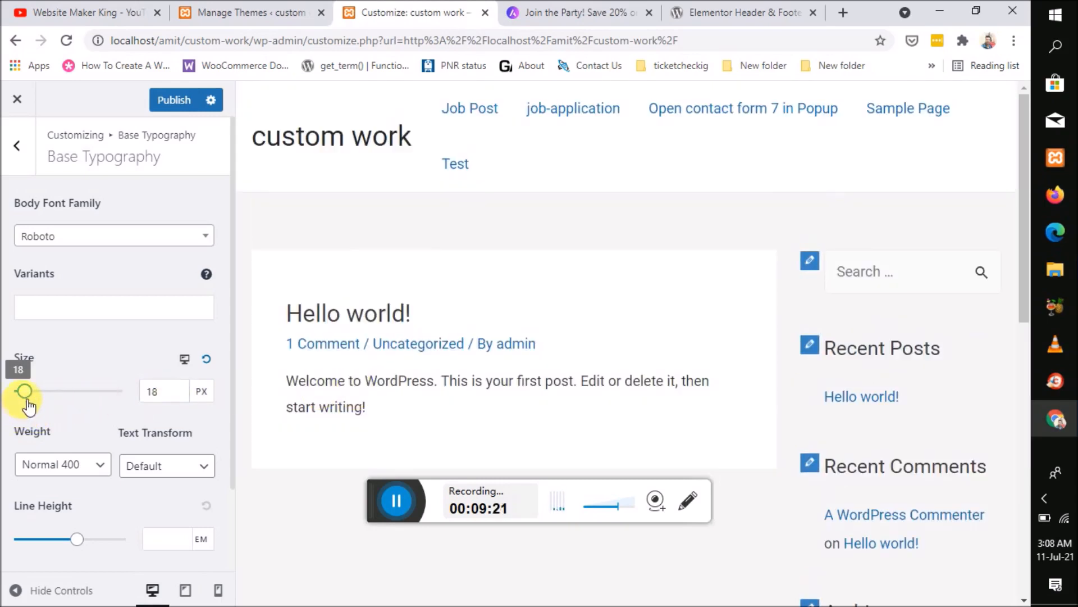
left_click_drag(27, 400, 32, 396)
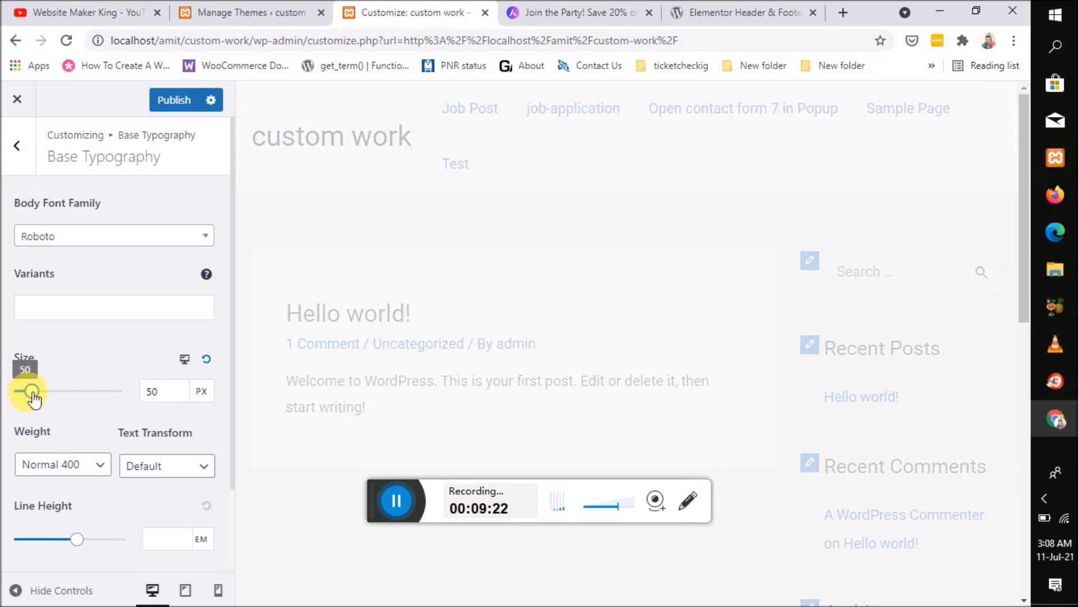
left_click_drag(29, 393, 23, 393)
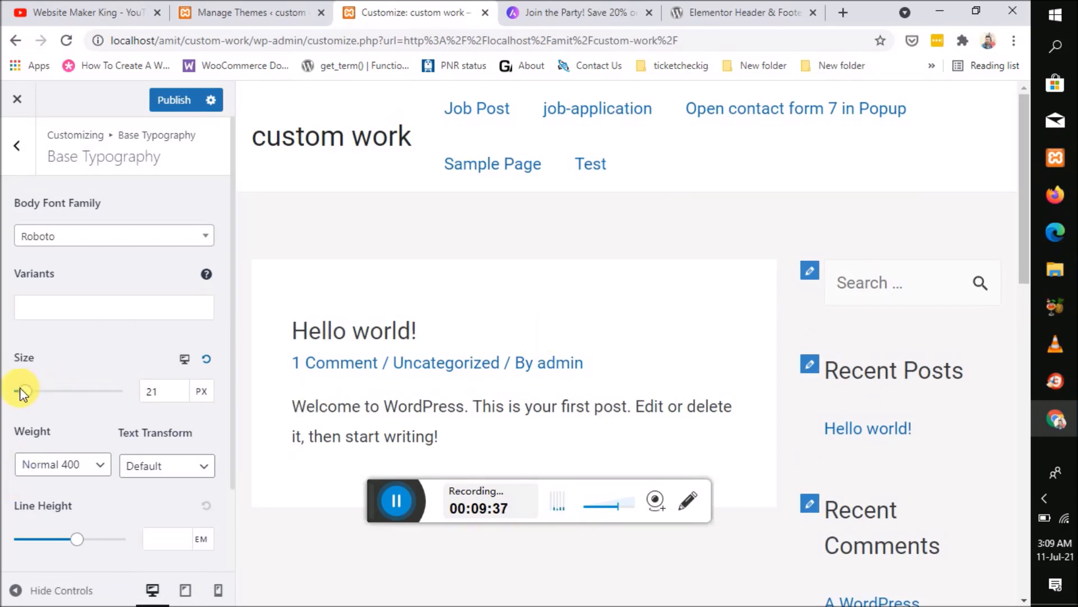
Step: Try a body font size of 18 px and check it in the preview
left_click_drag(21, 393, 19, 392)
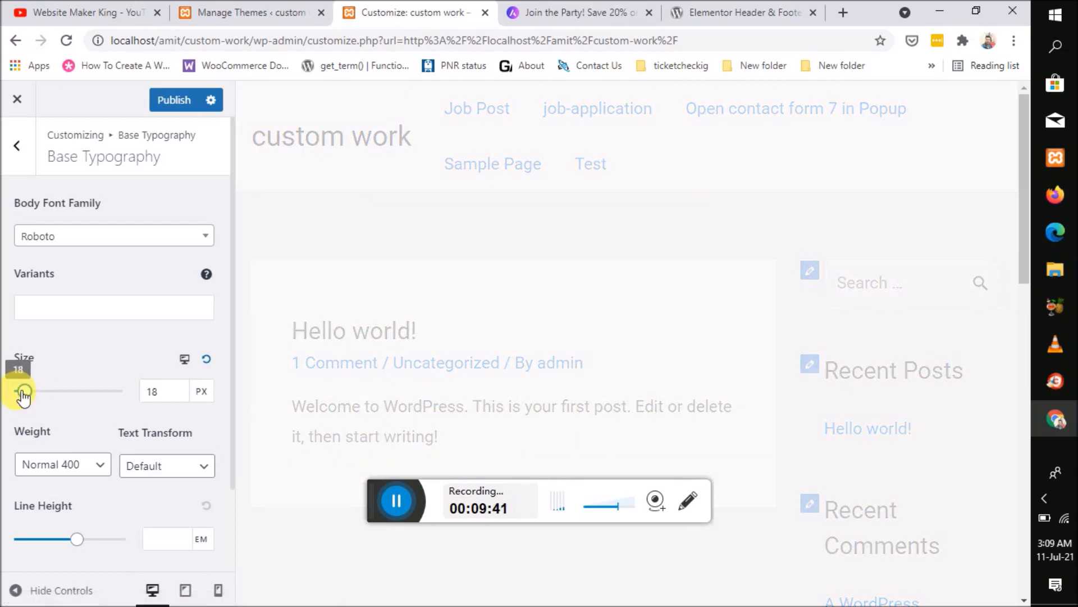
left_click(322, 329)
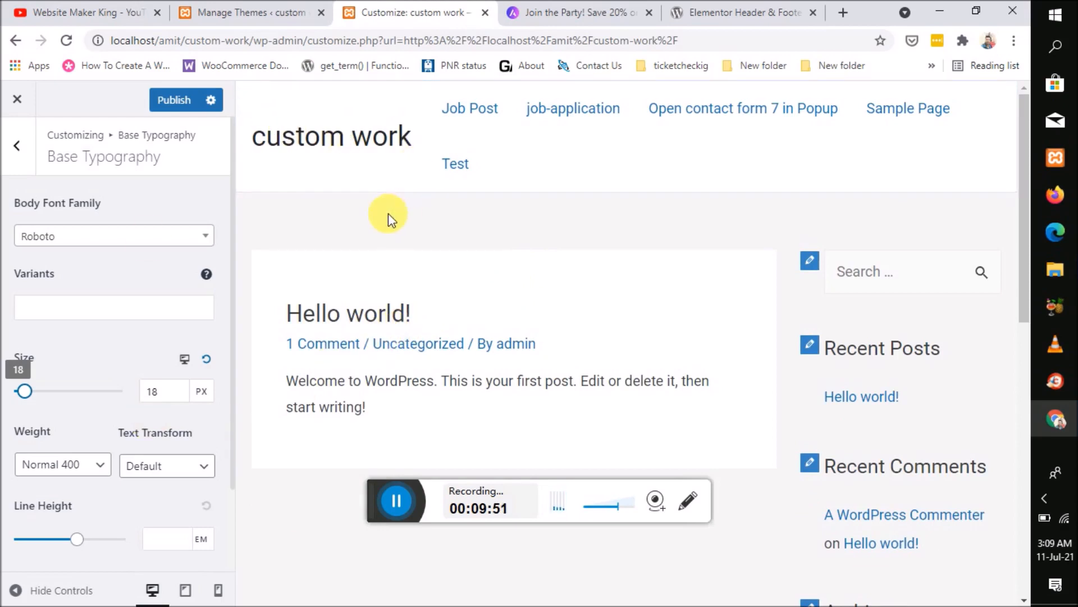
scroll(489, 233, "down", 1)
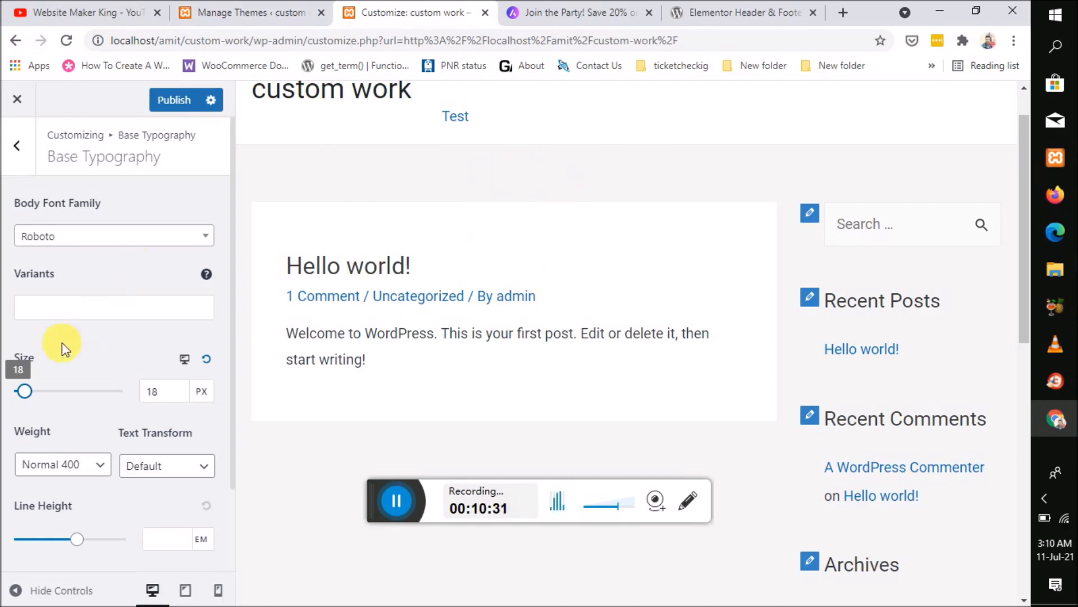
Step: Set the body font weight to Bold 700
scroll(121, 343, "down", 2)
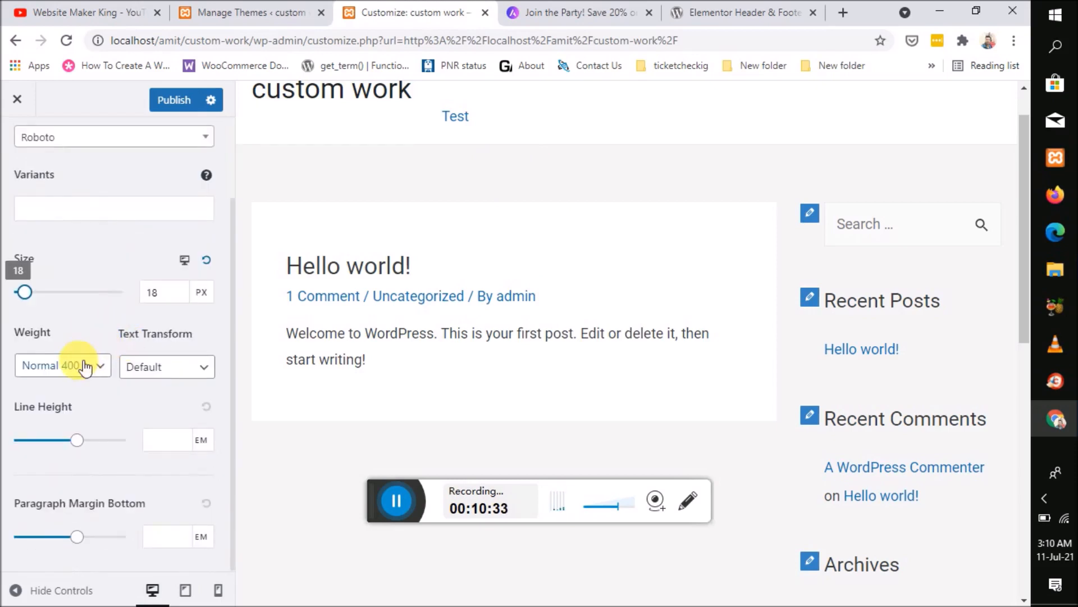
left_click(84, 368)
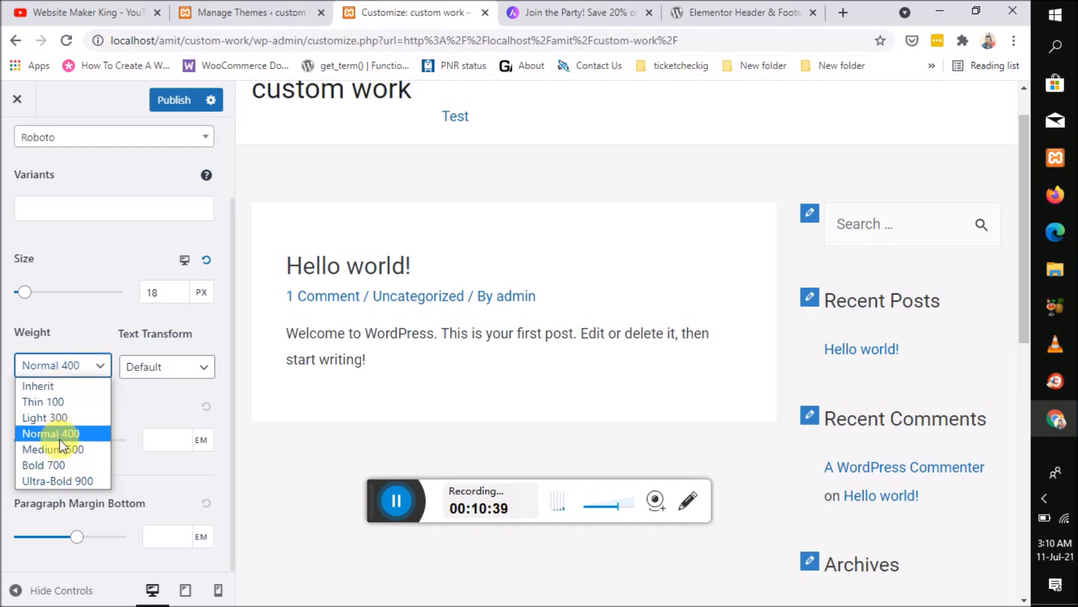
left_click(59, 461)
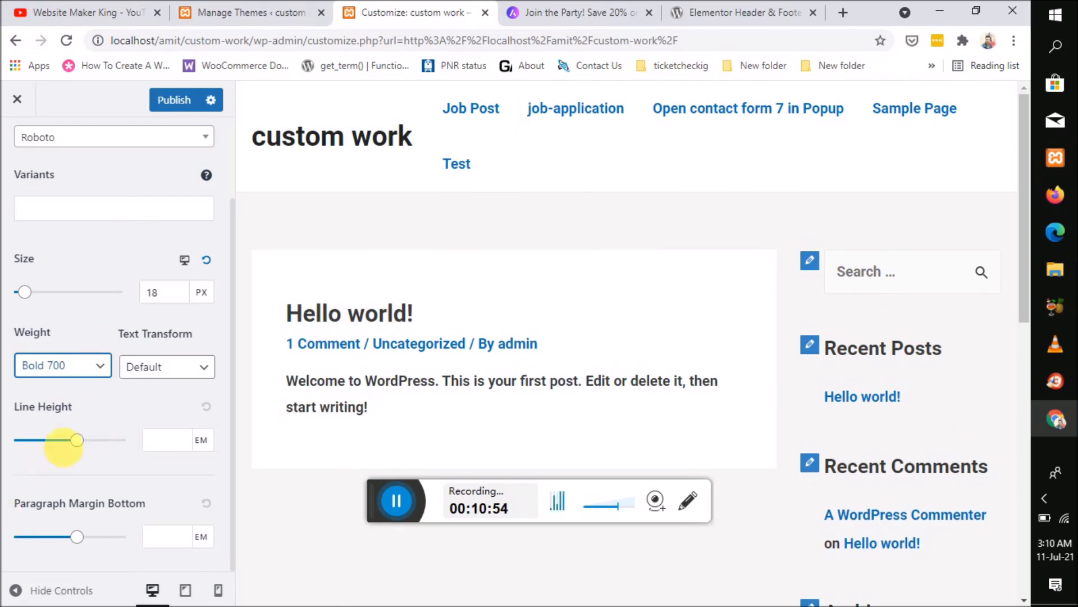
Step: Set the body font size to 15 px and publish the typography changes
left_click(163, 291)
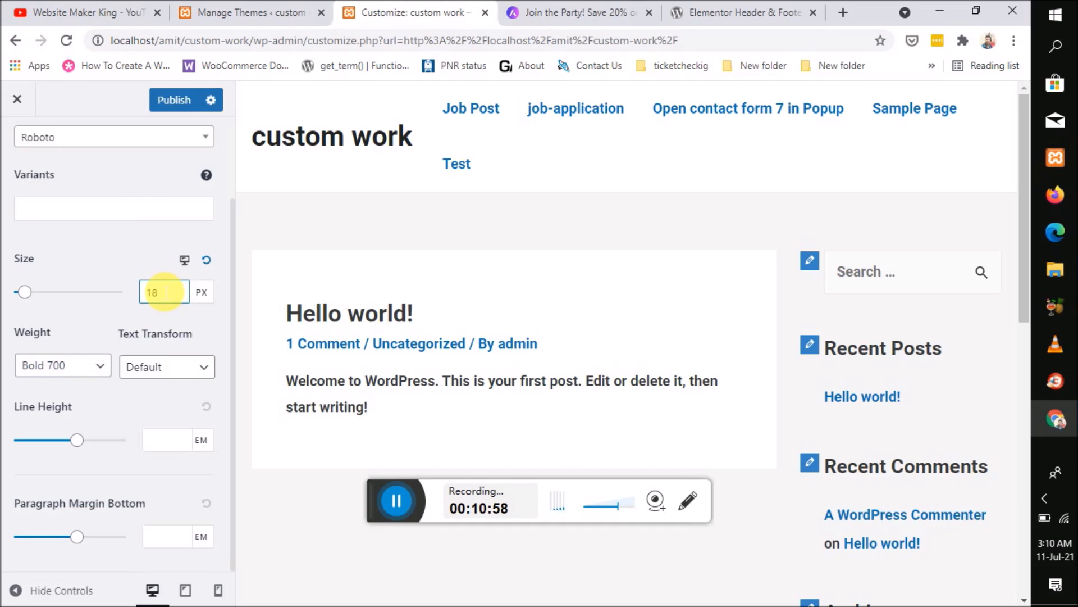
key("BackSpace")
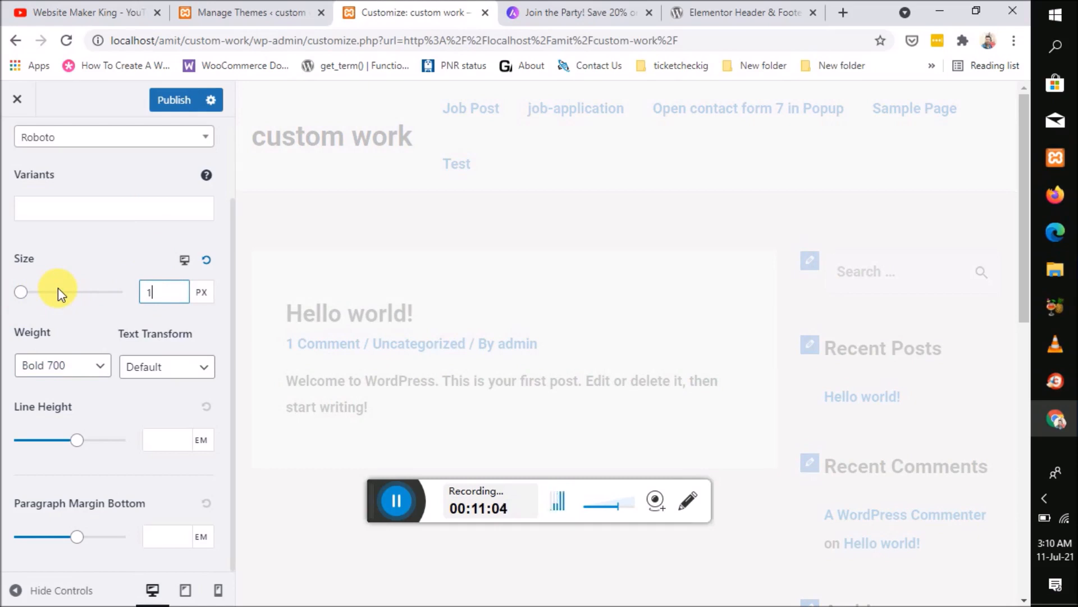
type("5")
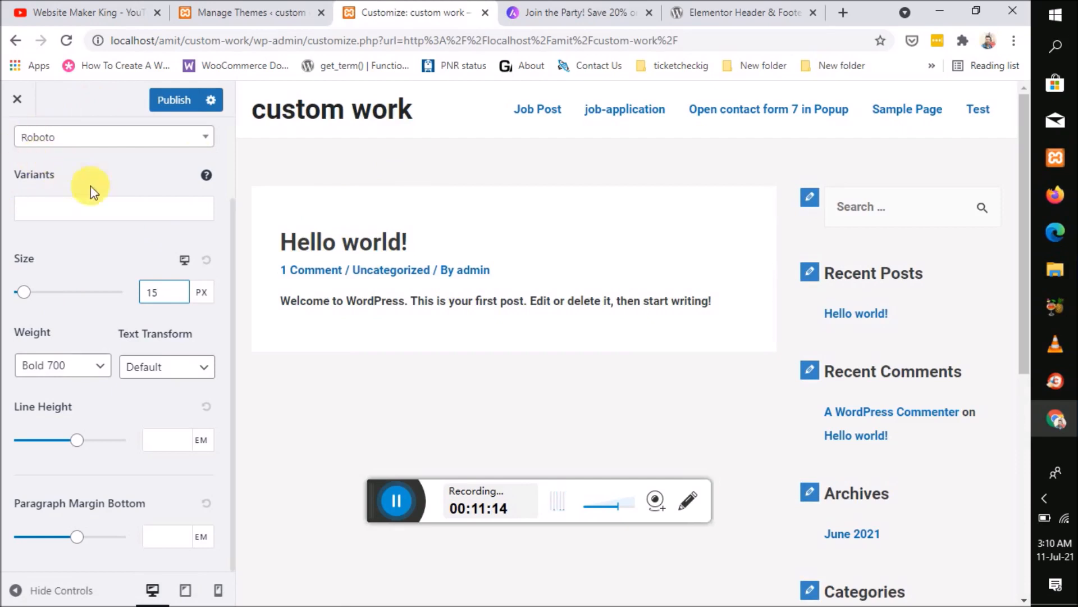
left_click(171, 104)
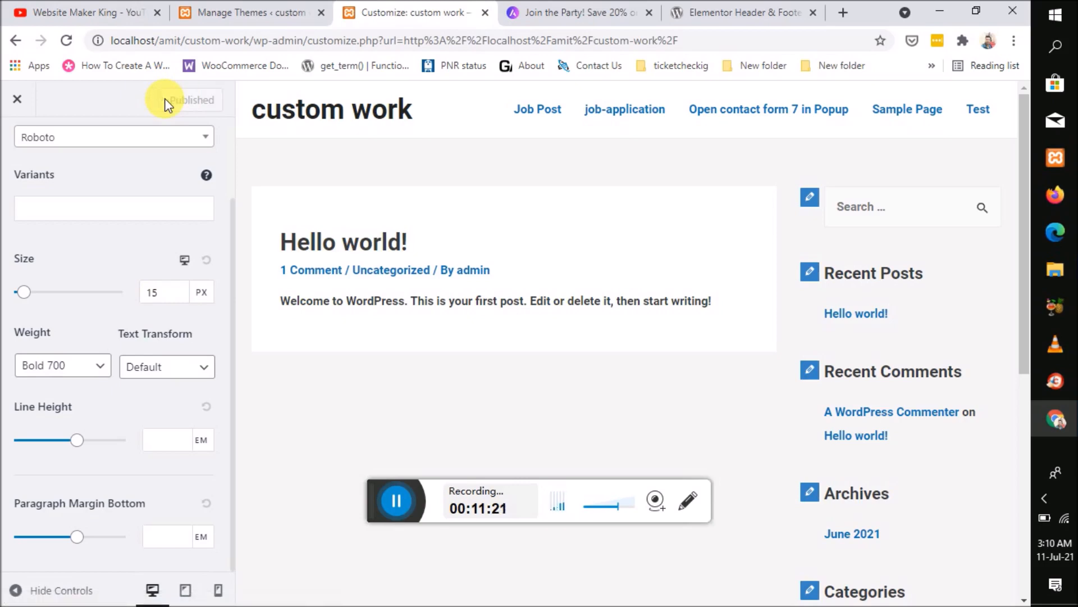
Step: Open the live site in a new browser tab from the Themes page and compare its typography with the Customizer preview
left_click(224, 13)
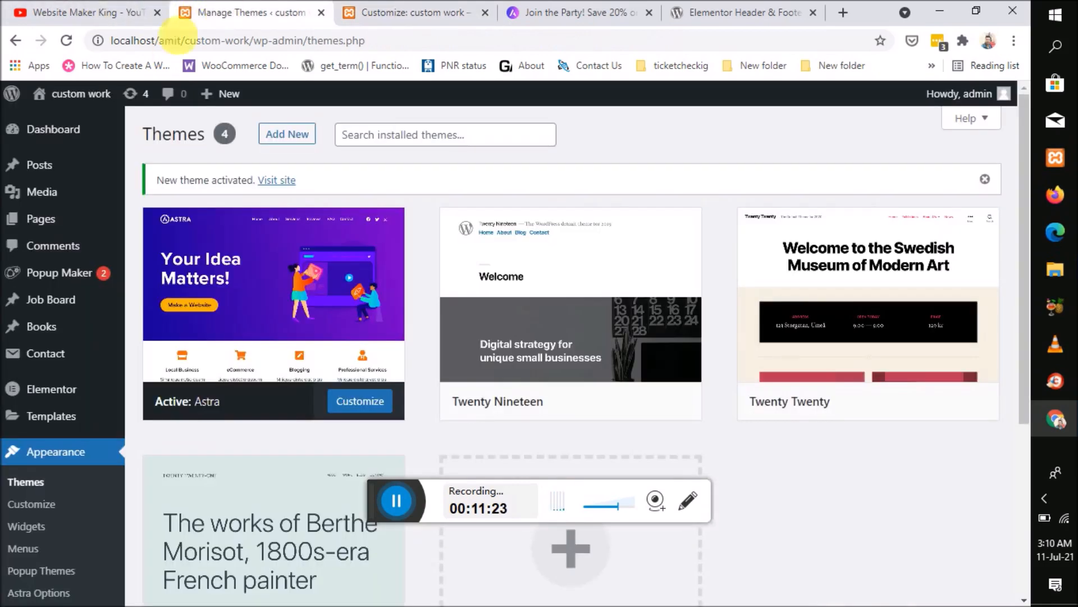
mouse_move(73, 94)
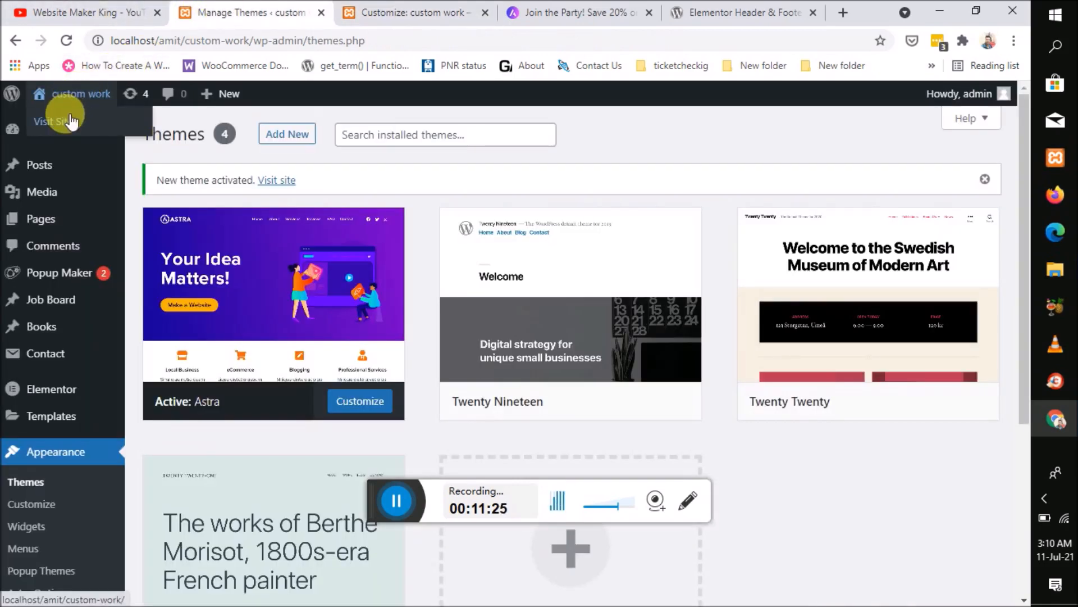
right_click(67, 115)
left_click(121, 127)
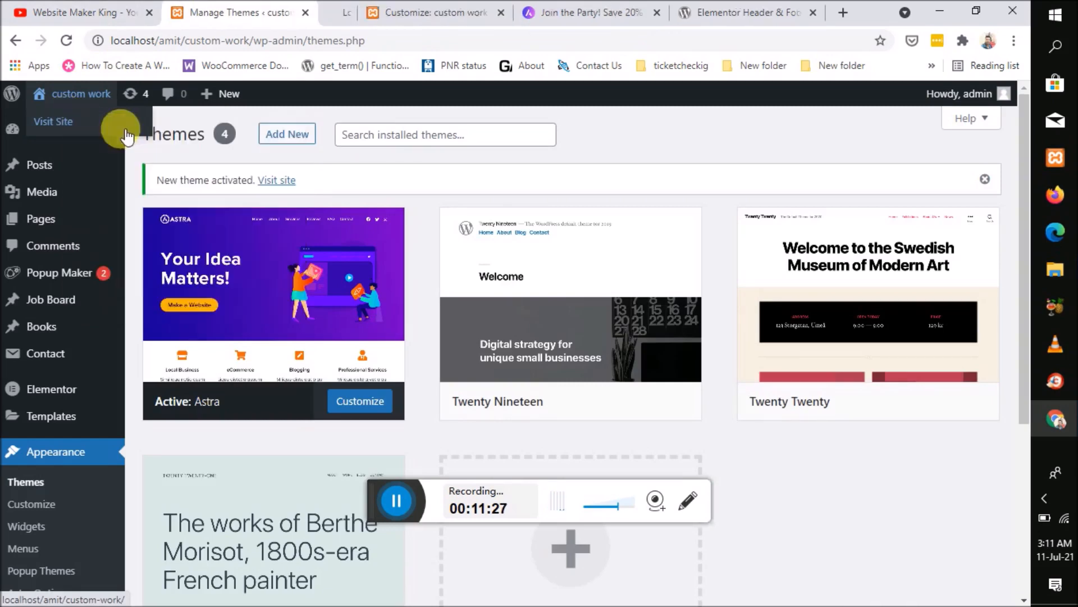
left_click(313, 11)
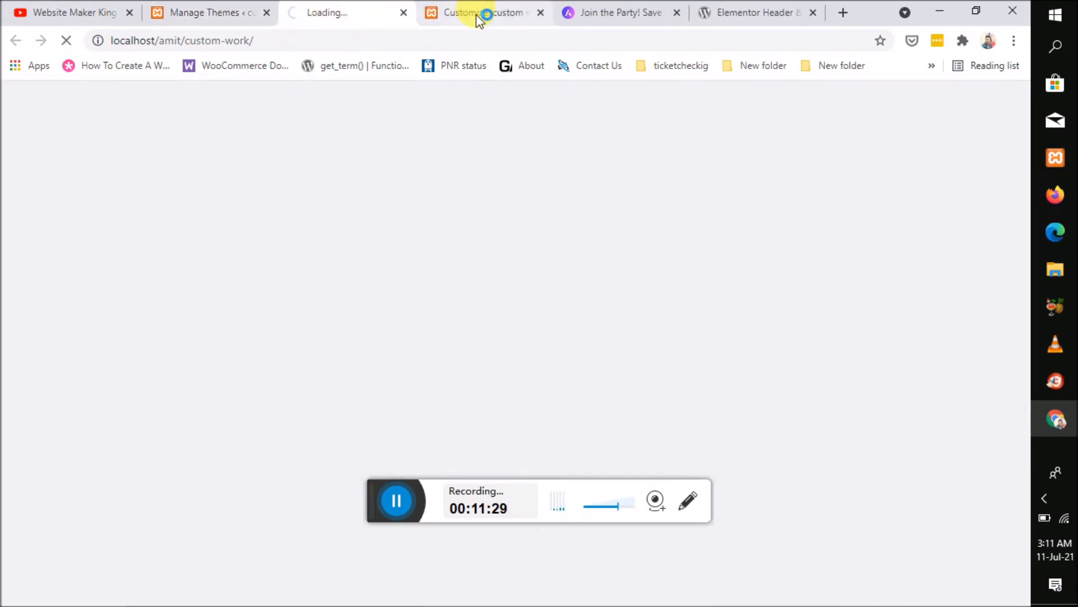
left_click(477, 12)
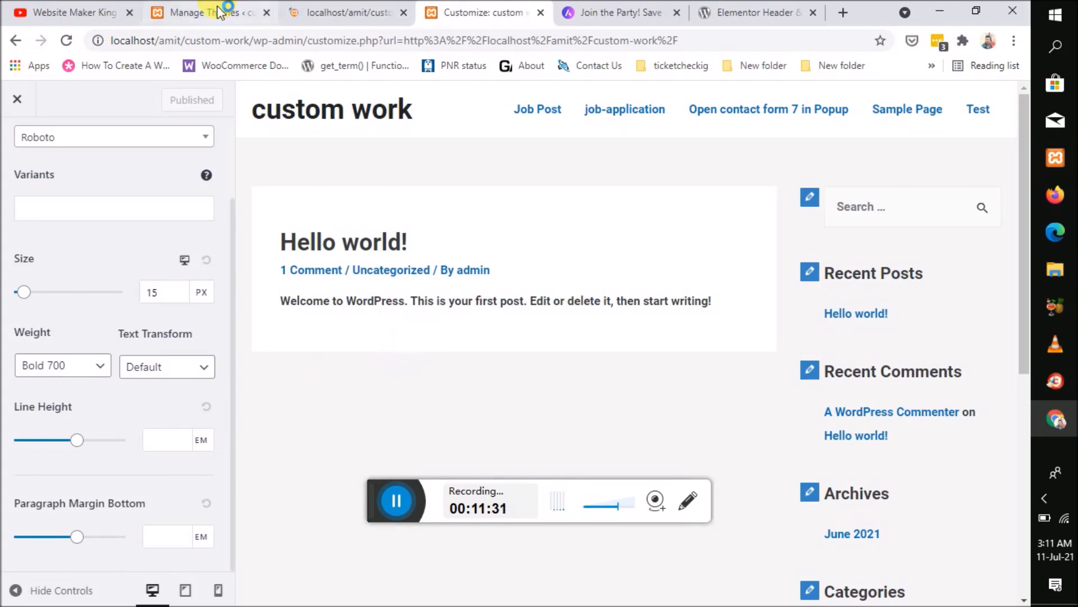
left_click(346, 14)
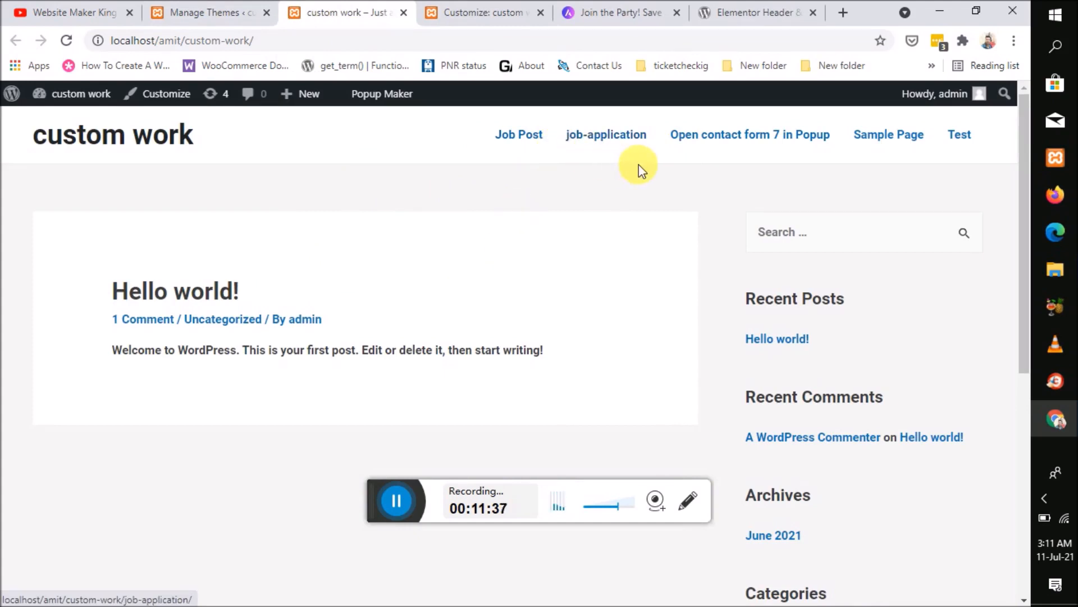
Step: Close the Customizer, reopen it from the site page, and go to the Global color settings
left_click(470, 7)
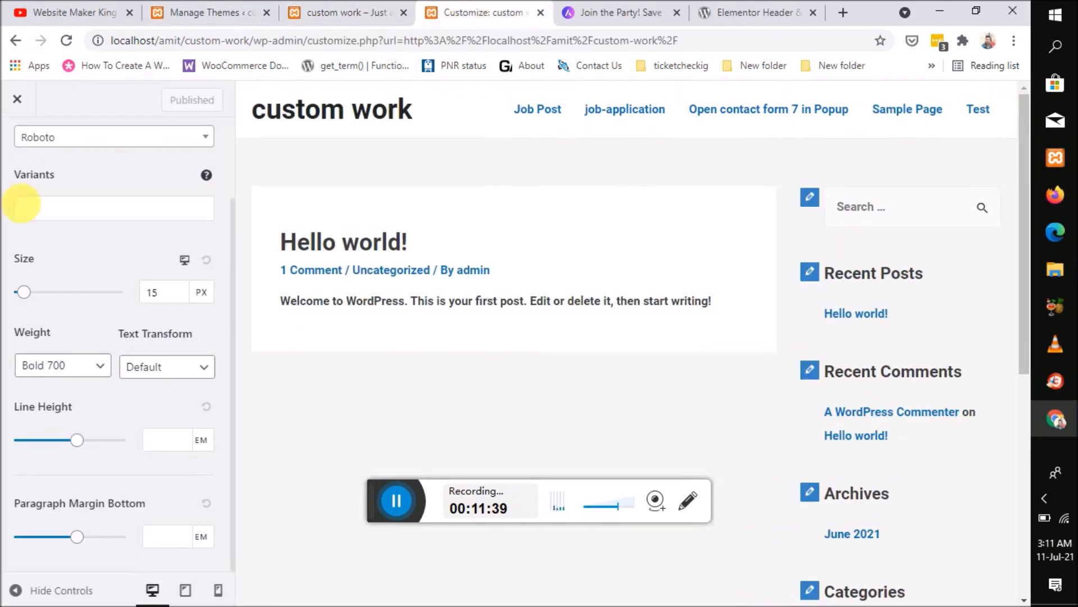
left_click(22, 101)
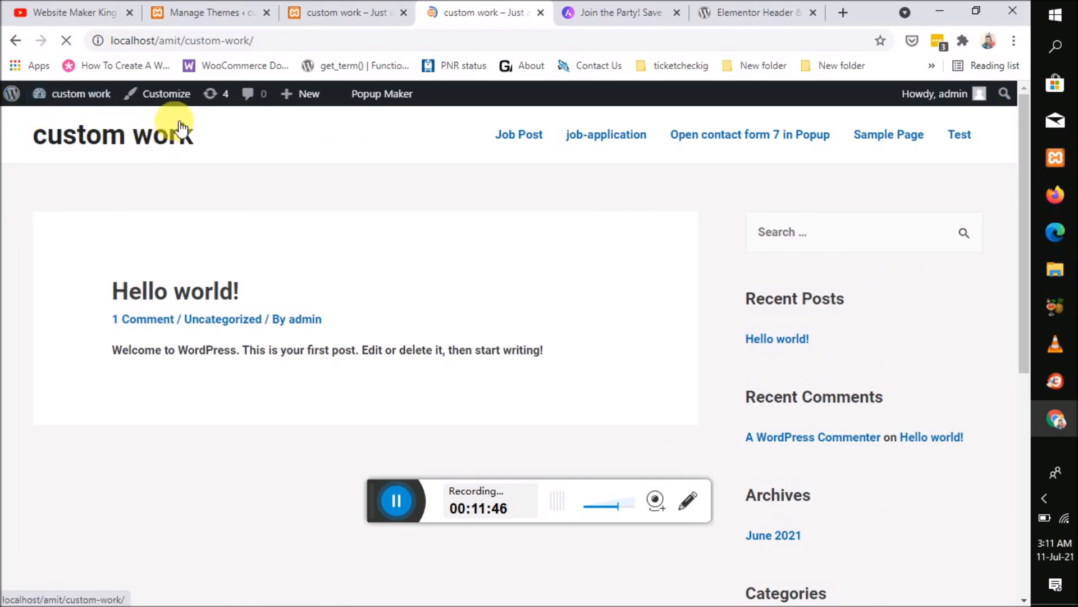
left_click(178, 103)
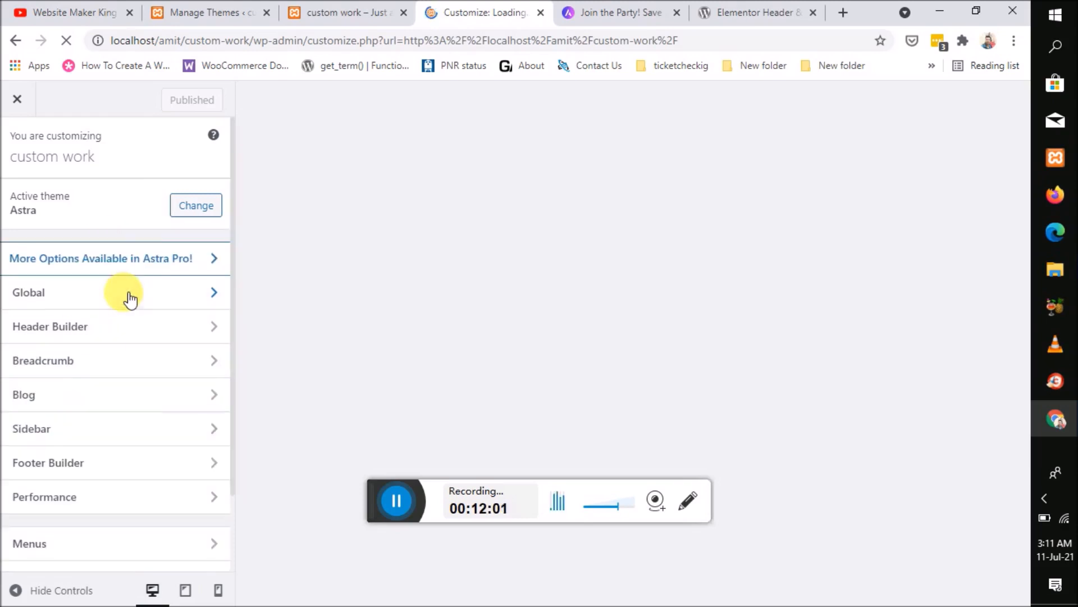
left_click(163, 296)
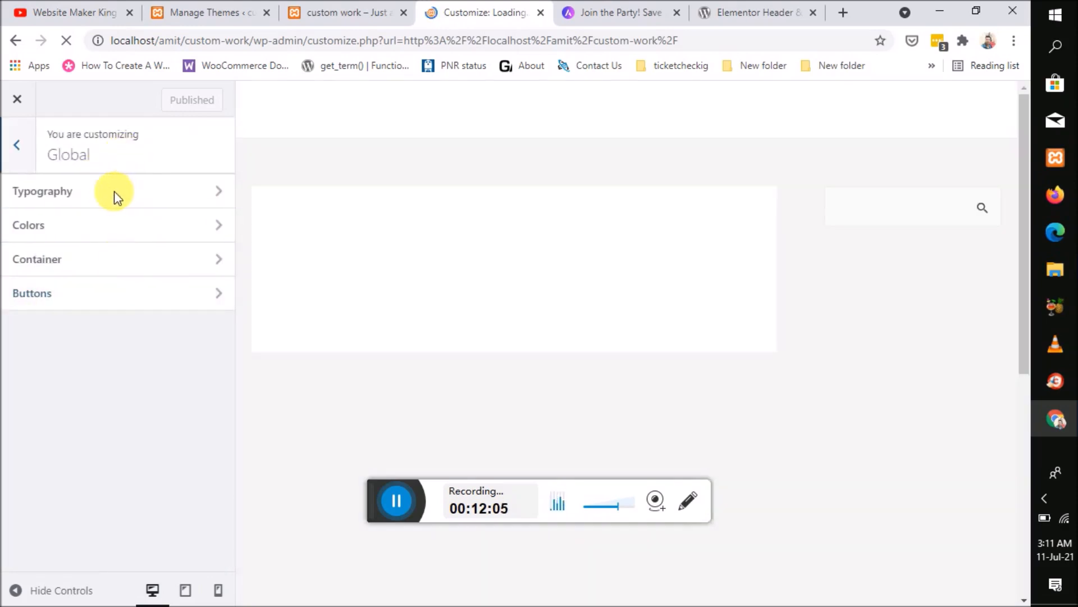
left_click(112, 235)
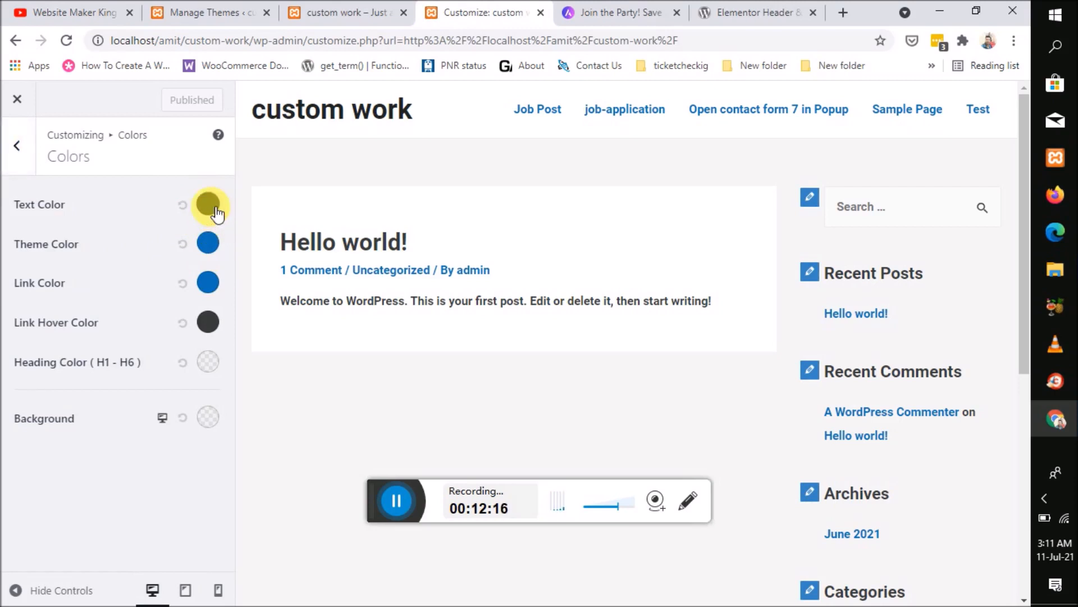
Step: Try red #dd3333 as the global text color, ending with the color set to black #000000
left_click(216, 213)
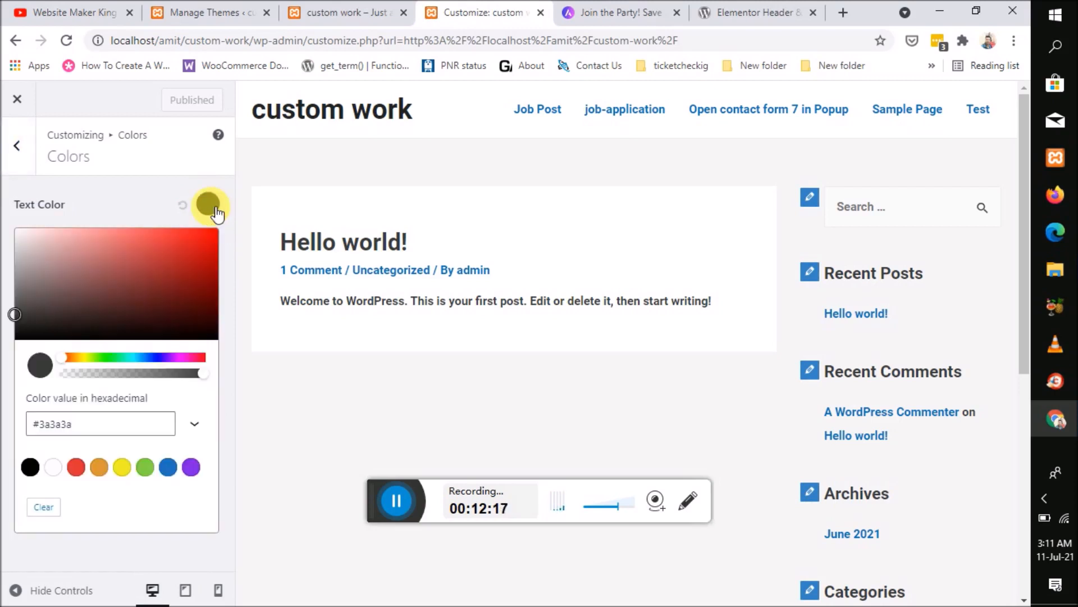
left_click(77, 467)
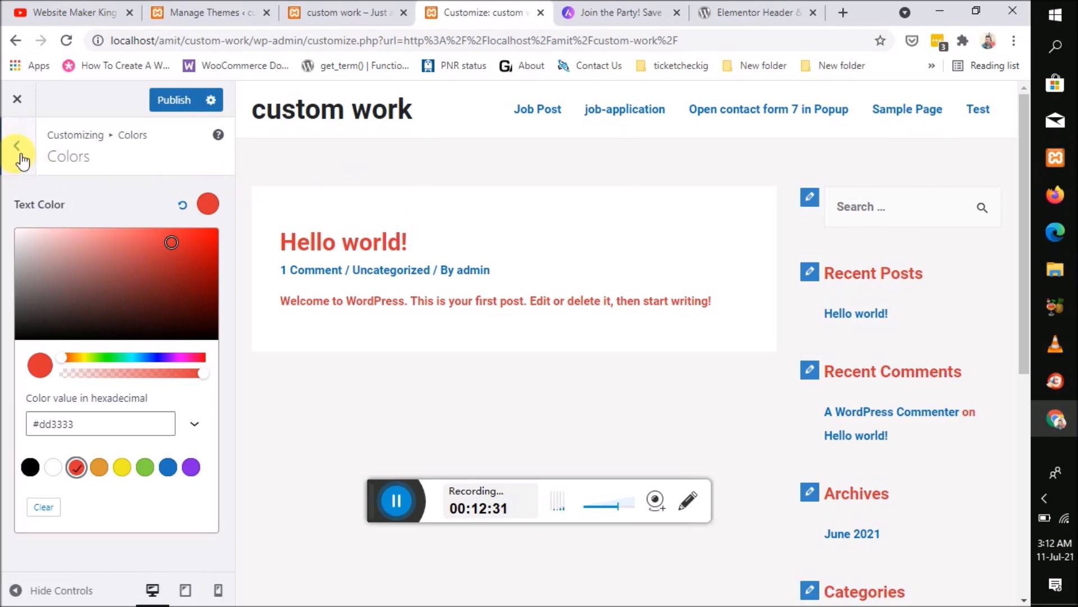
left_click(30, 467)
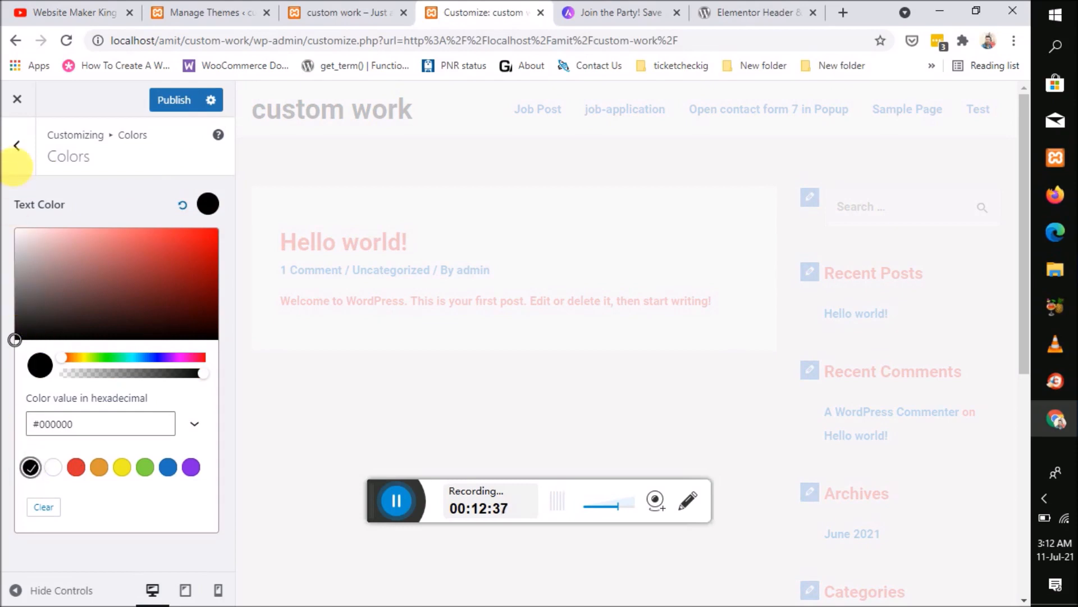
Step: Examine the Global container settings, including the choices for Layout, Page Layout and Blog Post Layout, without changing any
left_click(18, 145)
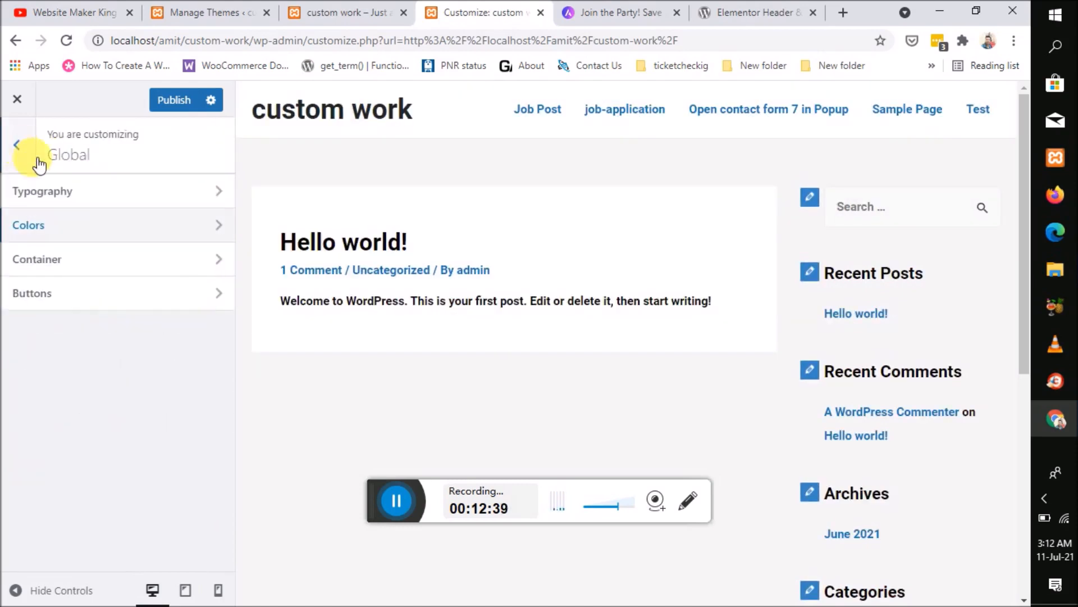
left_click(104, 262)
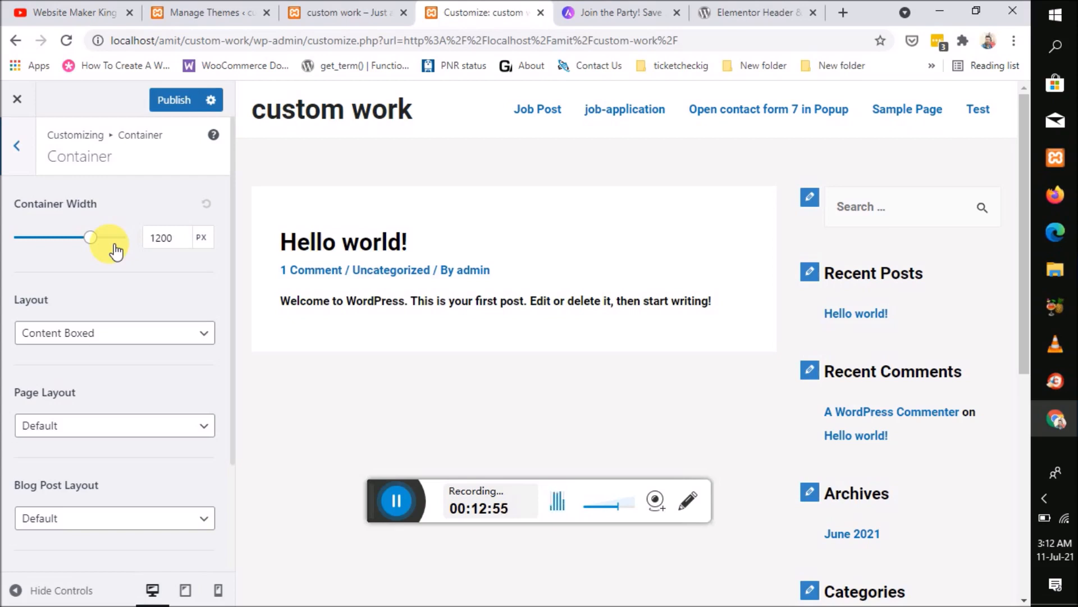
left_click(109, 335)
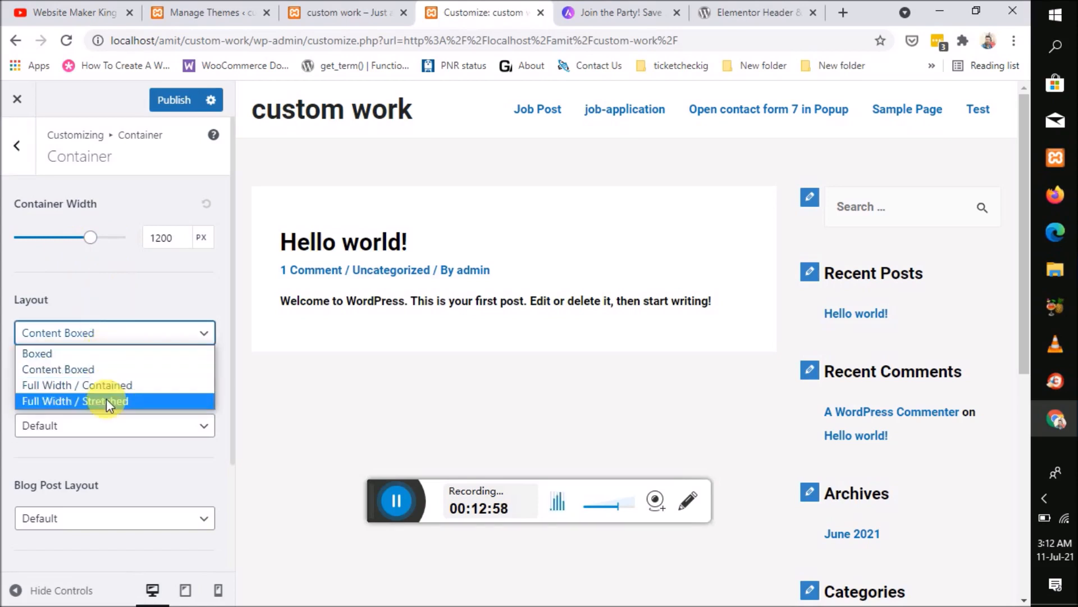
left_click(136, 274)
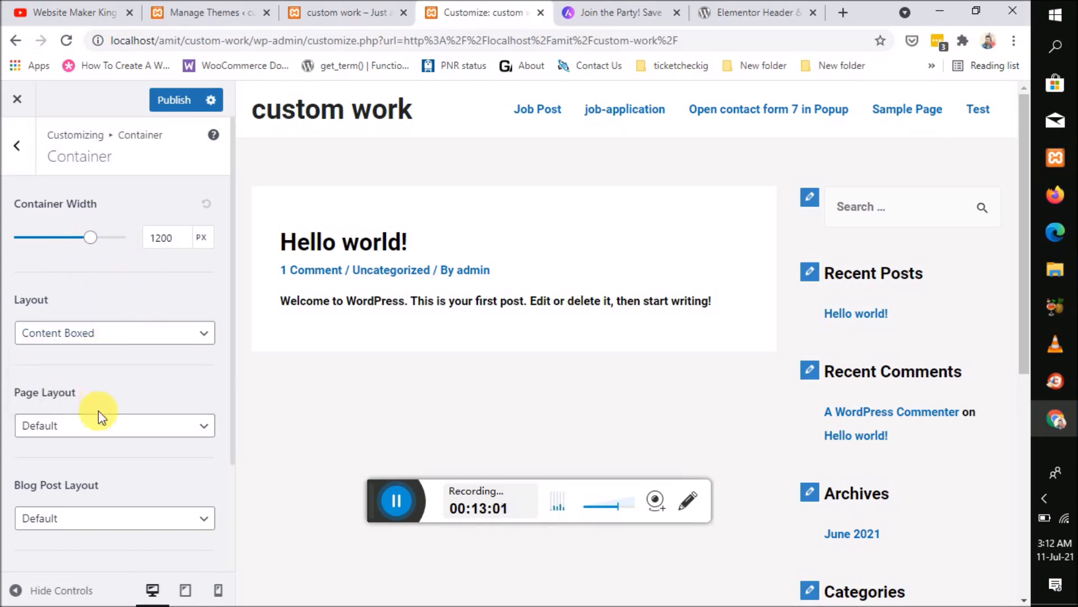
left_click(105, 438)
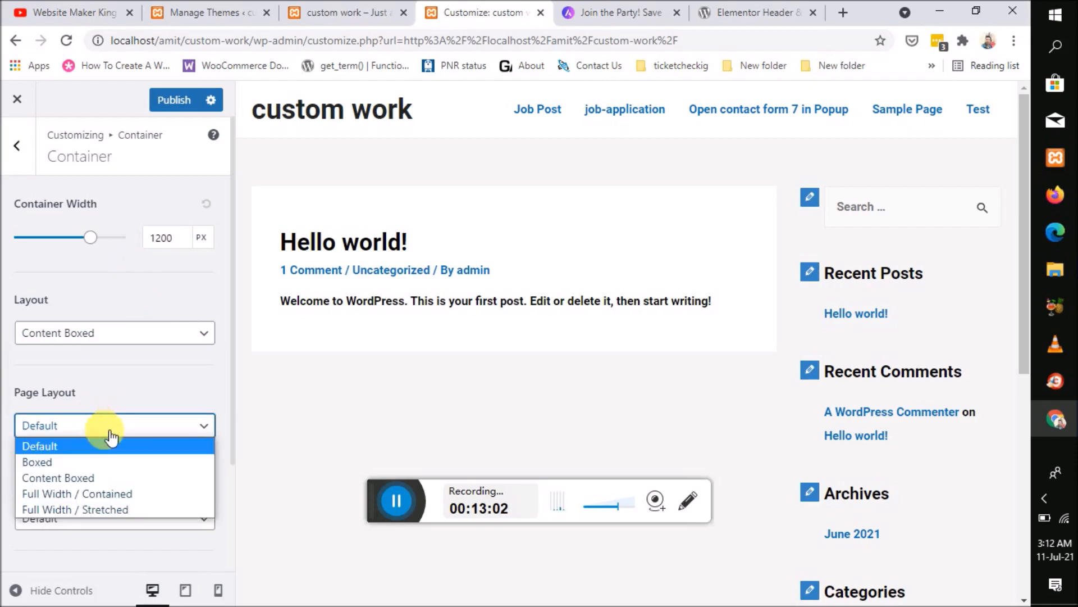
left_click(136, 365)
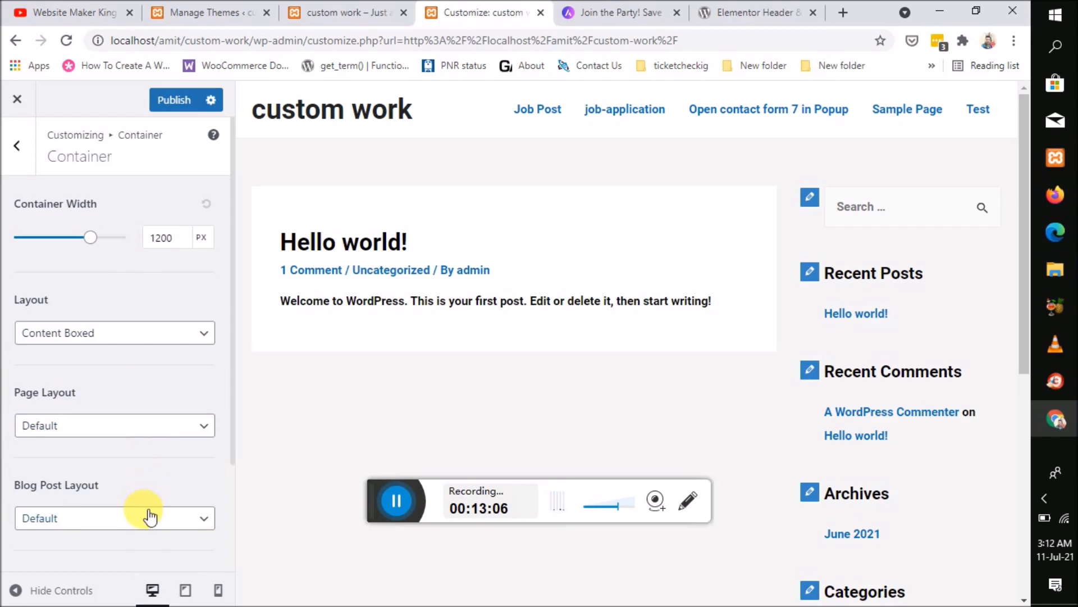
left_click(144, 516)
left_click(147, 378)
Step: Review the Global button settings and set the normal button text color to red #dd3333
left_click(23, 154)
left_click(90, 299)
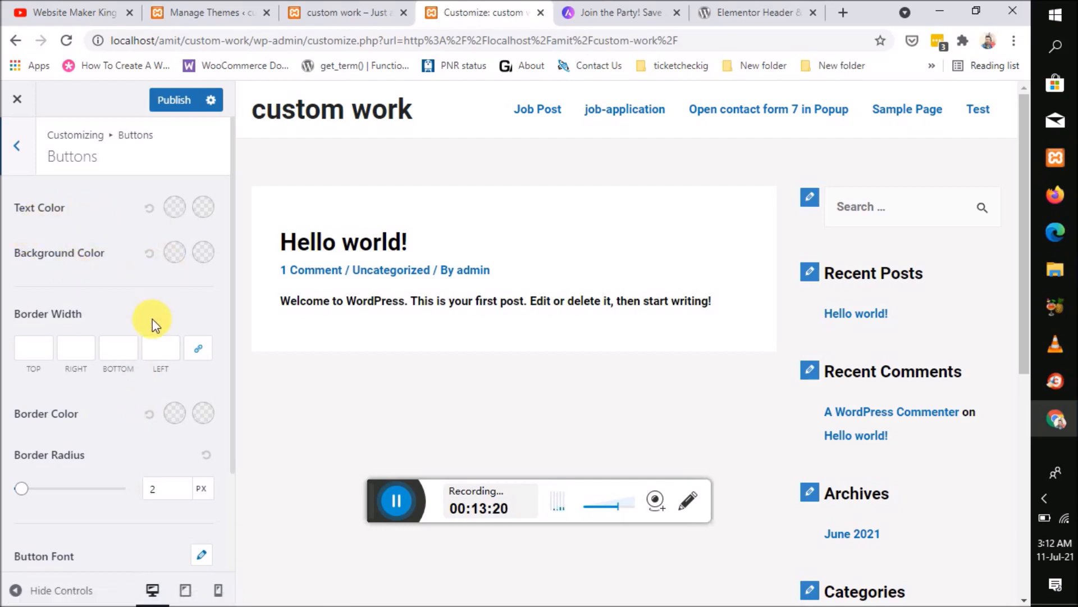
scroll(153, 319, "down", 1)
scroll(153, 318, "down", 4)
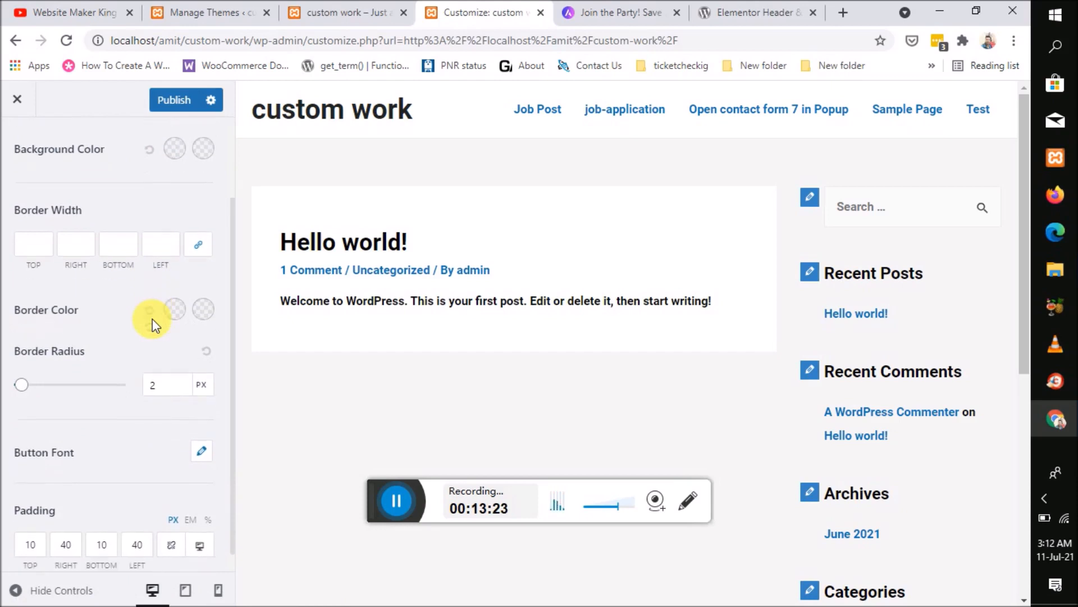
scroll(153, 319, "up", 4)
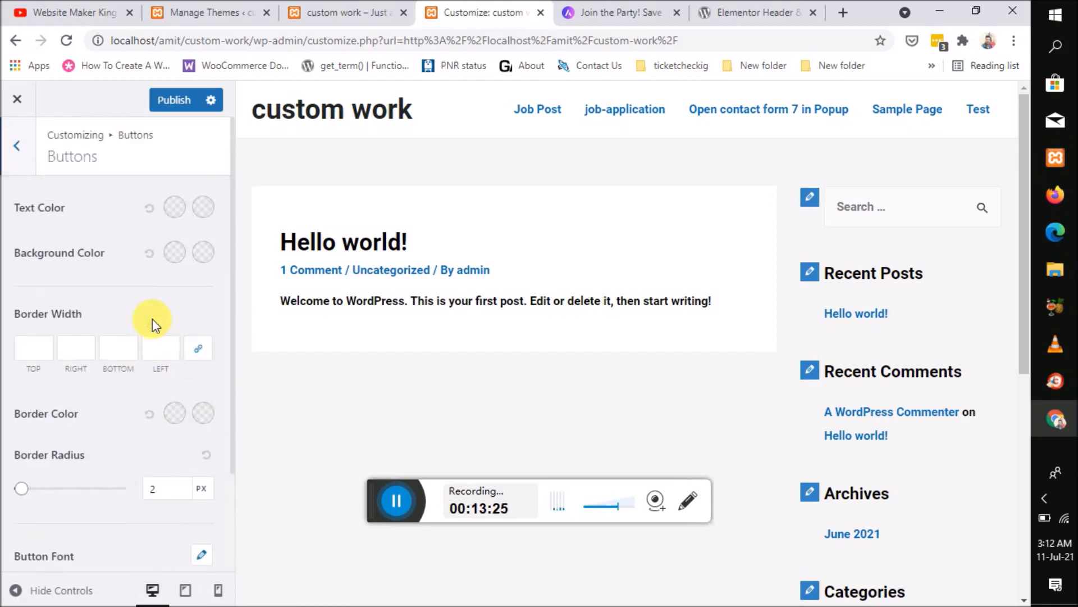
left_click(174, 208)
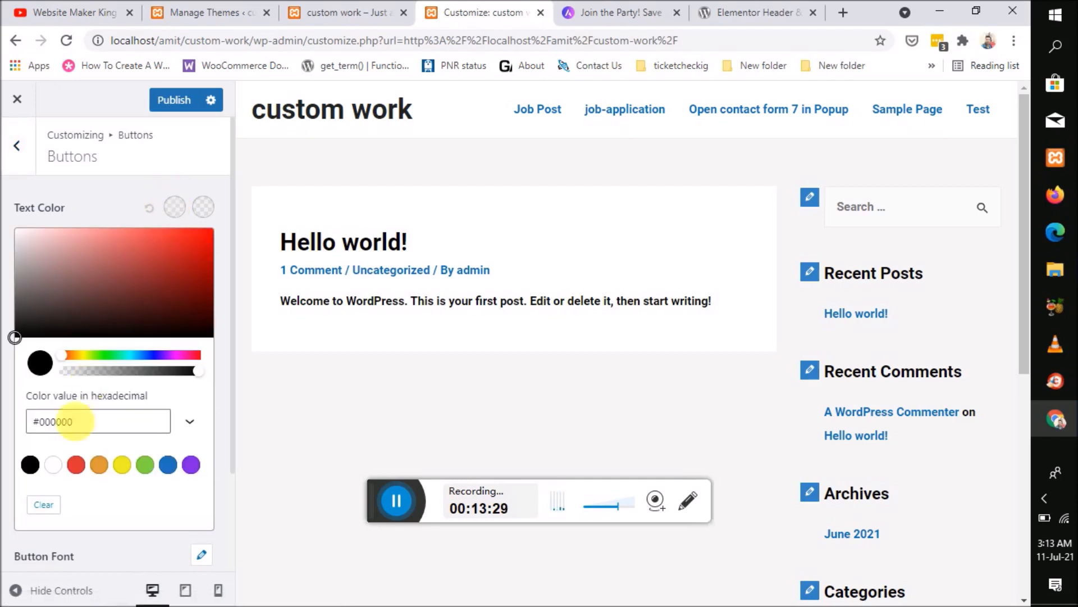
left_click(81, 462)
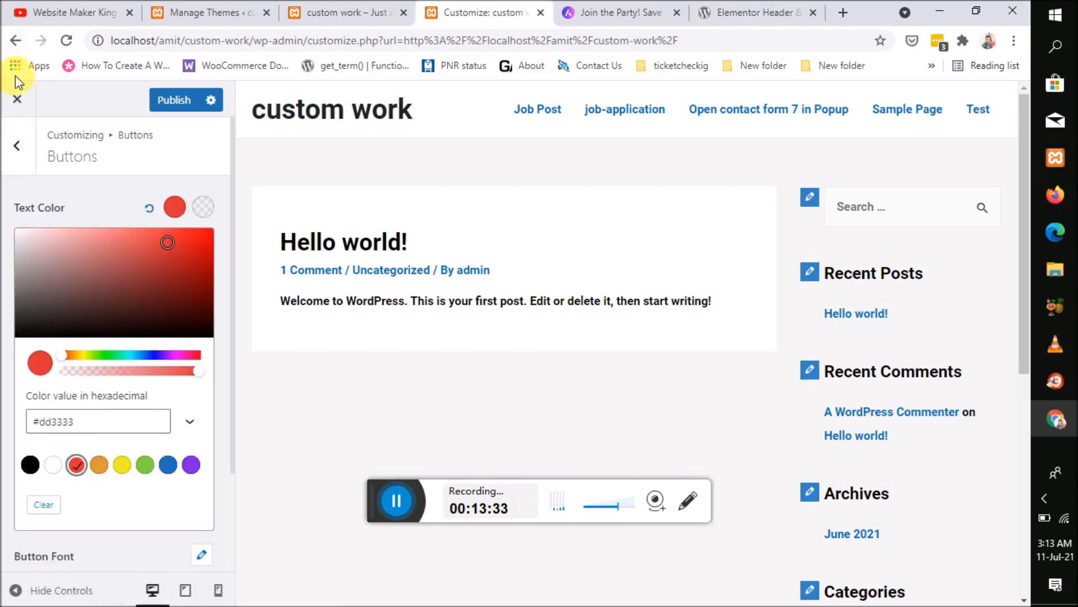
Step: Review the Global button settings again, from text color to padding, and return to the main Customizer sections
left_click(25, 166)
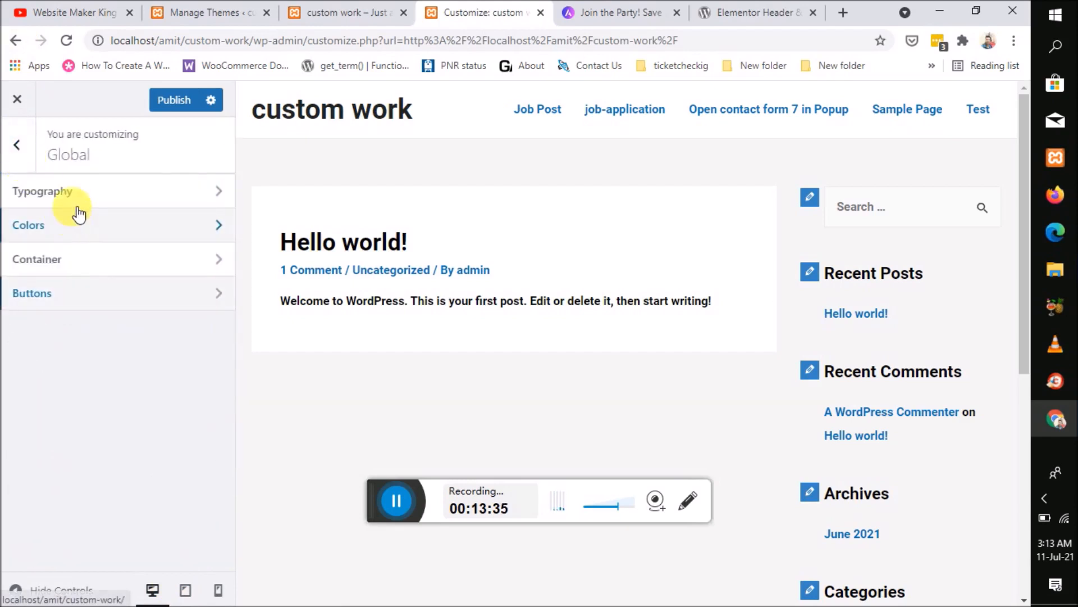
left_click(96, 290)
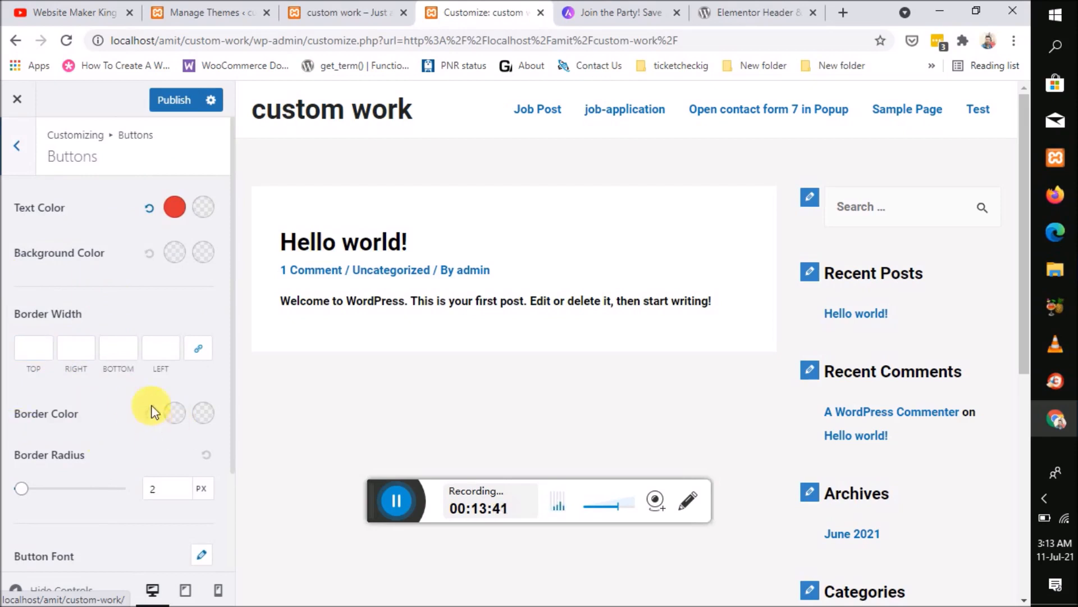
scroll(166, 380, "down", 2)
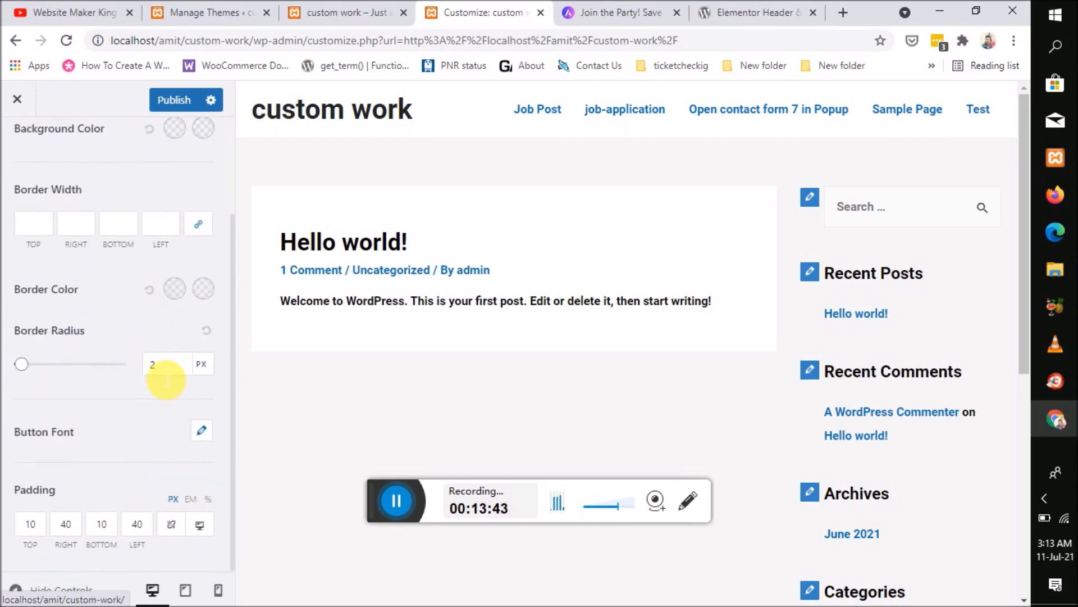
scroll(166, 380, "up", 2)
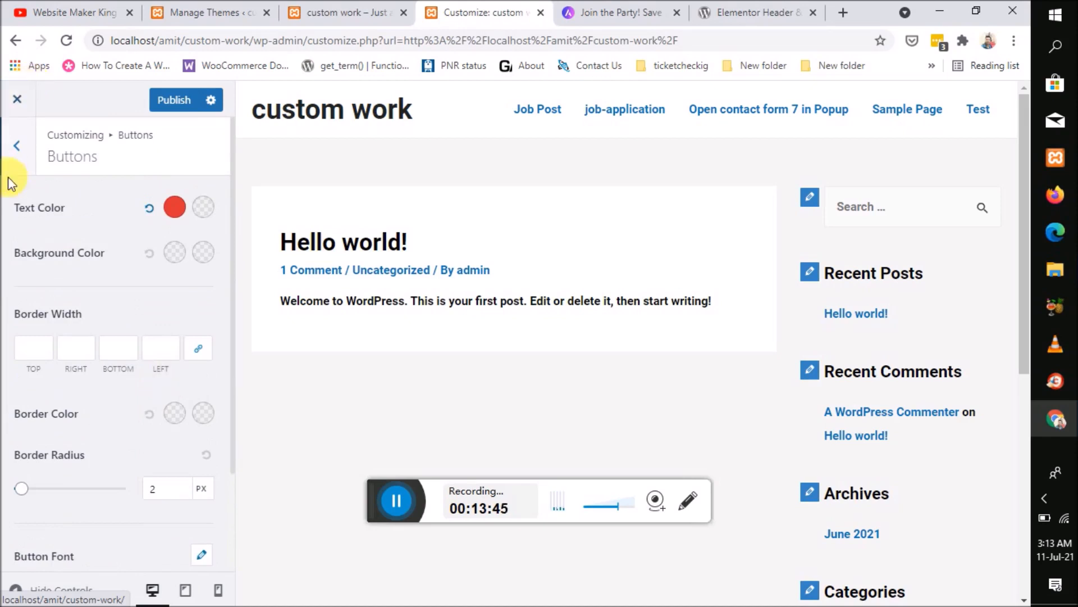
left_click(27, 155)
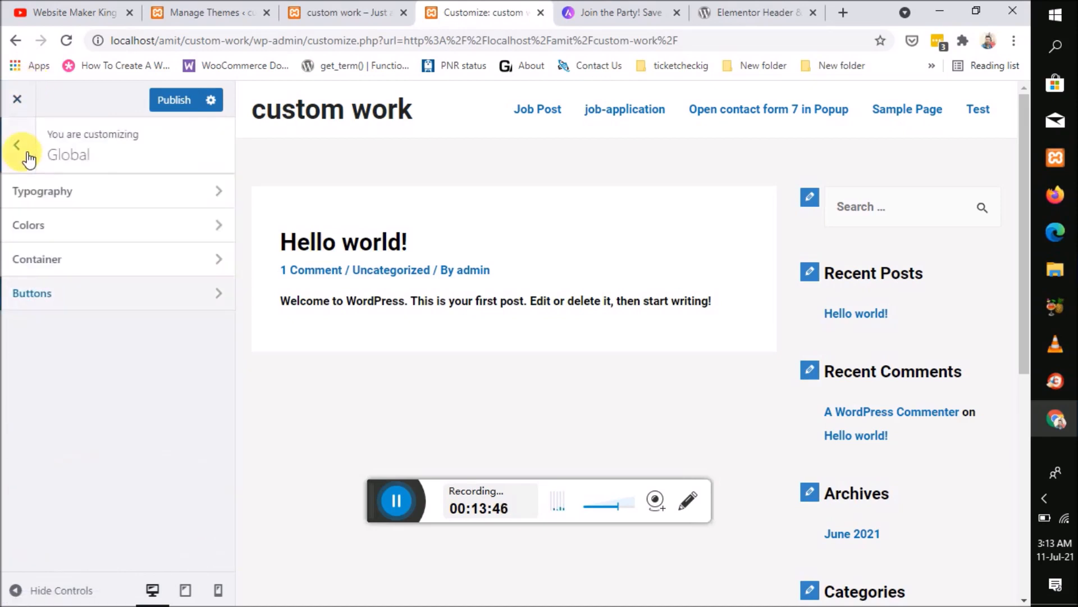
left_click(27, 156)
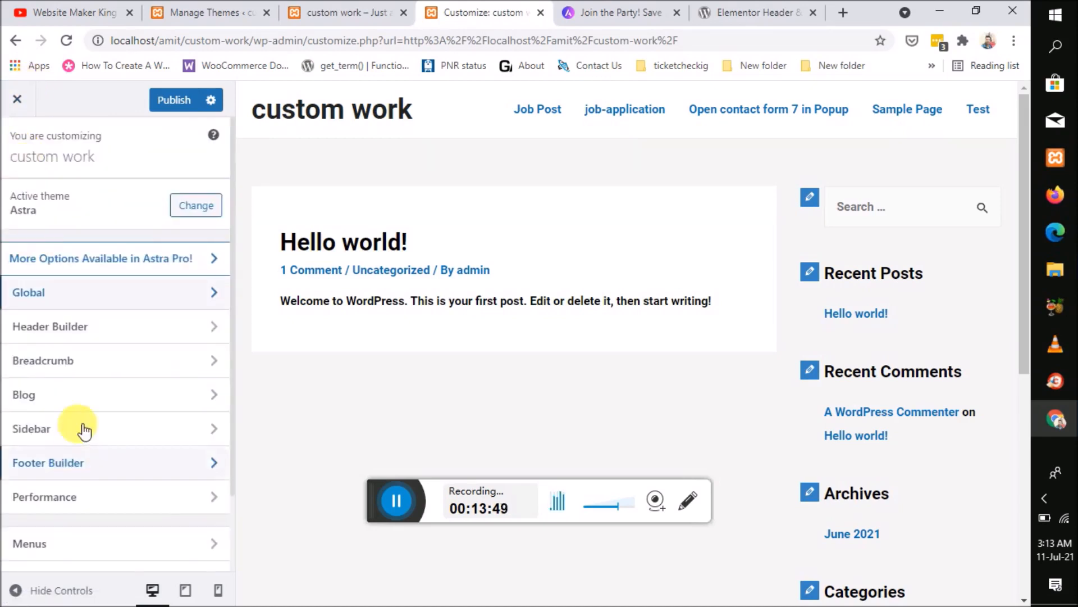
Step: Open the Header Builder's design settings and try a linked margin of 33 px on all sides
left_click(96, 329)
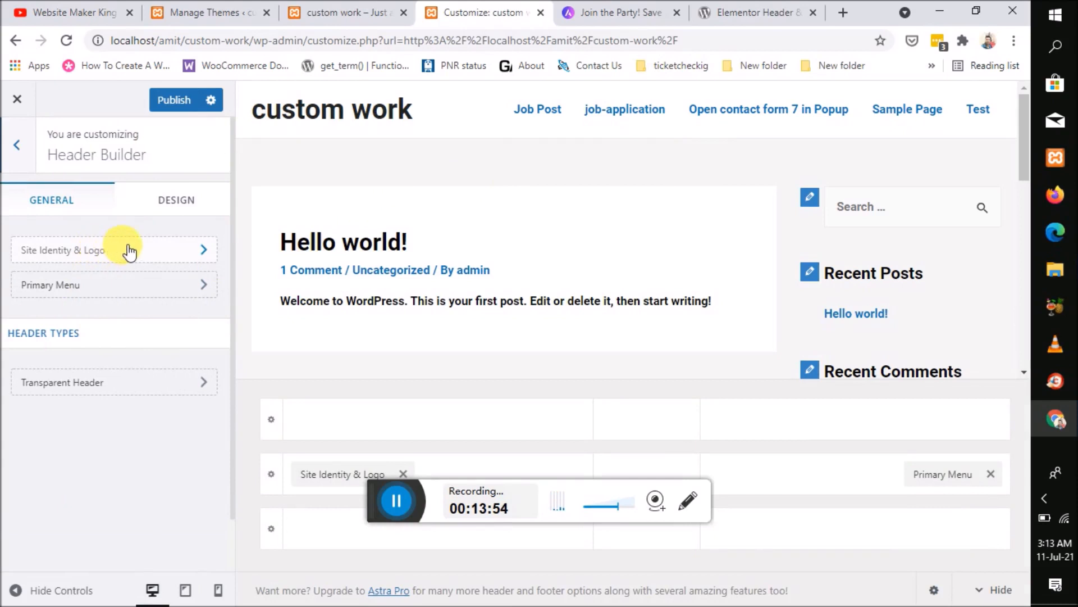
left_click(169, 206)
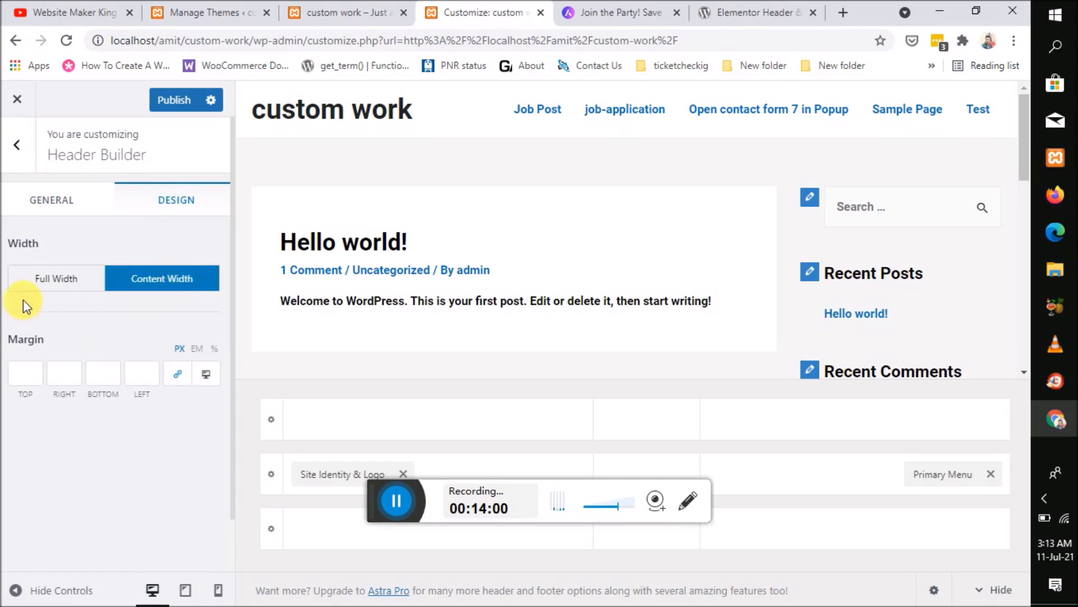
left_click(34, 379)
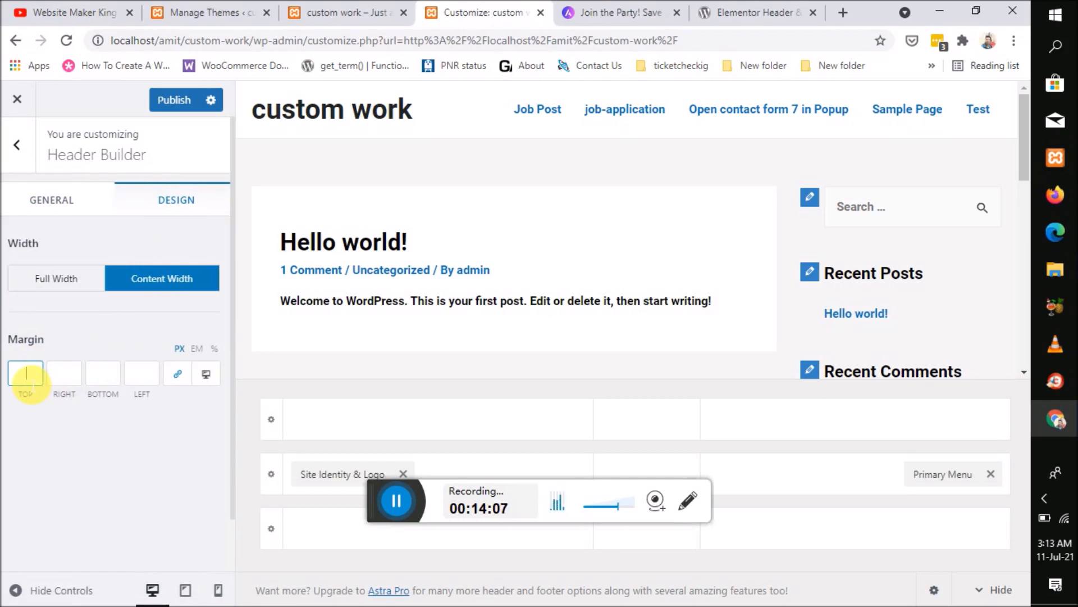
type("3")
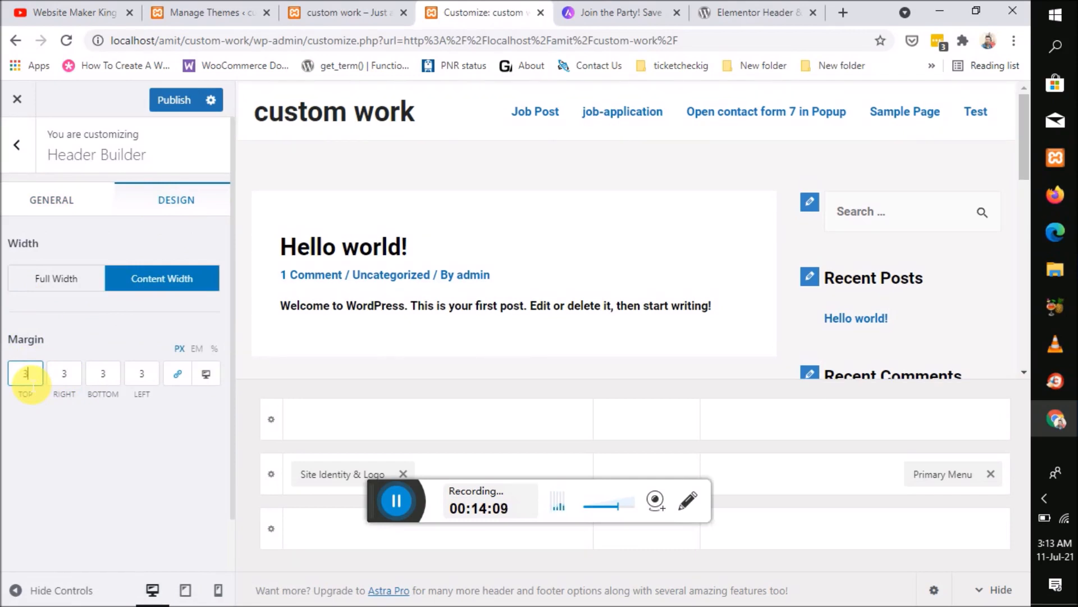
type("3")
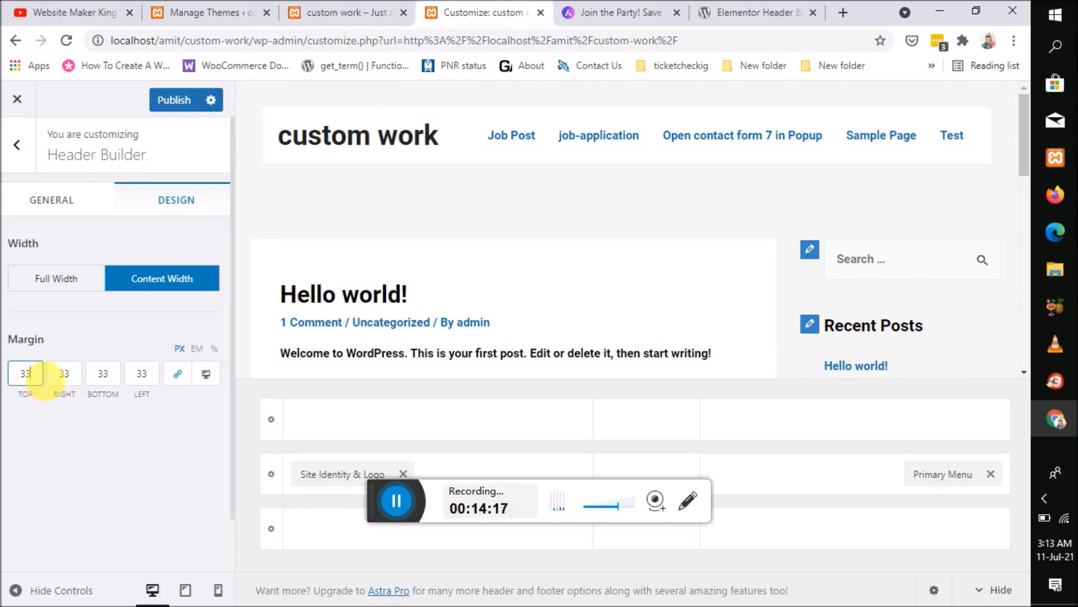
Step: Unlink the header margin values and try a top margin of 333 px
left_click(183, 376)
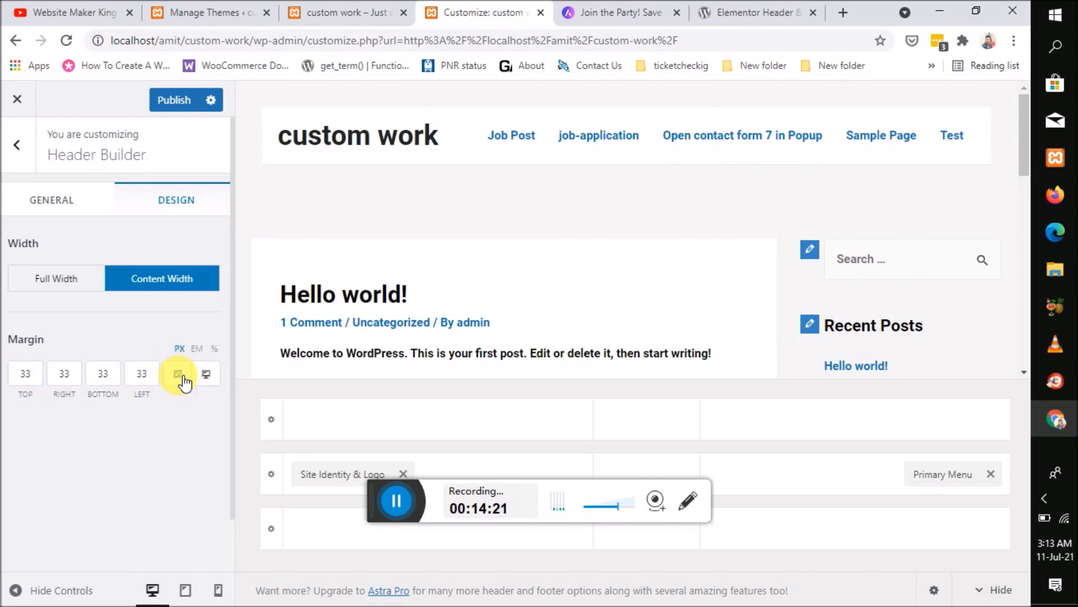
left_click(38, 380)
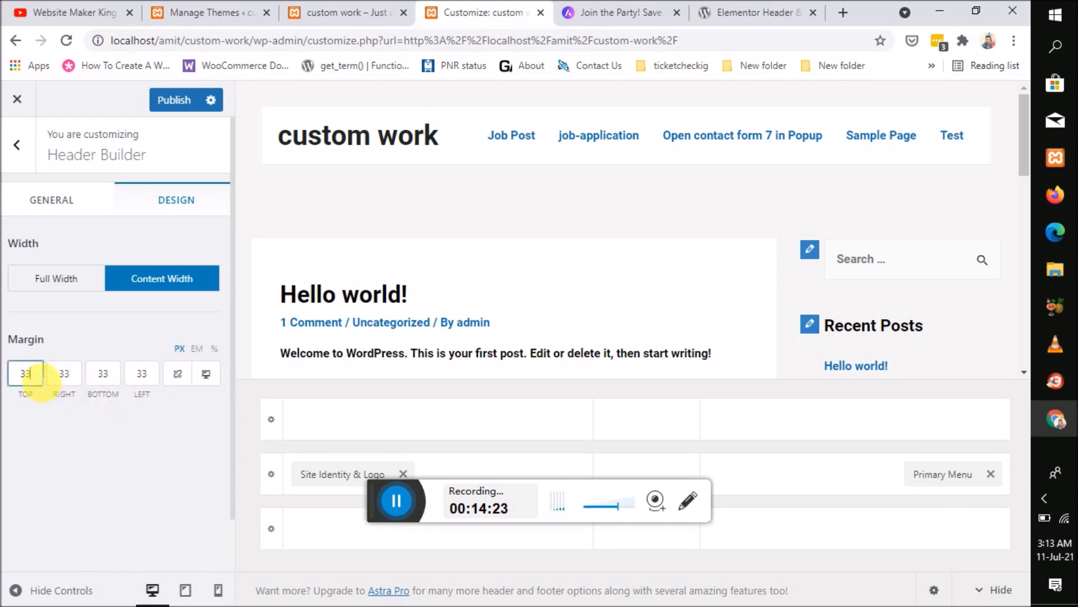
type("3")
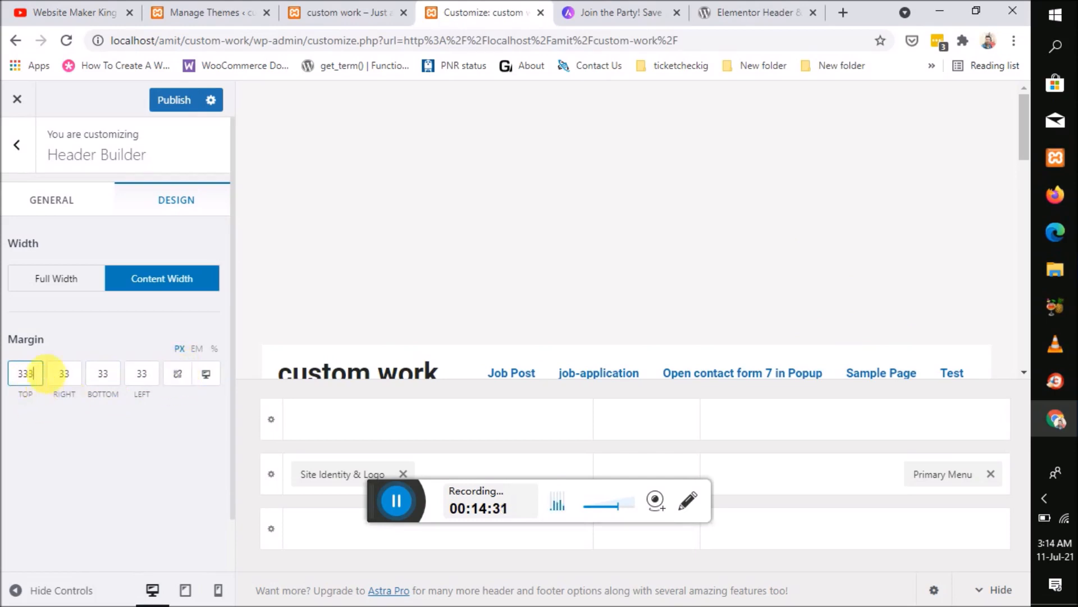
Step: Link the header margin values again and set the margin to 0 px on all sides
left_click(180, 375)
left_click(29, 381)
double_click(31, 379)
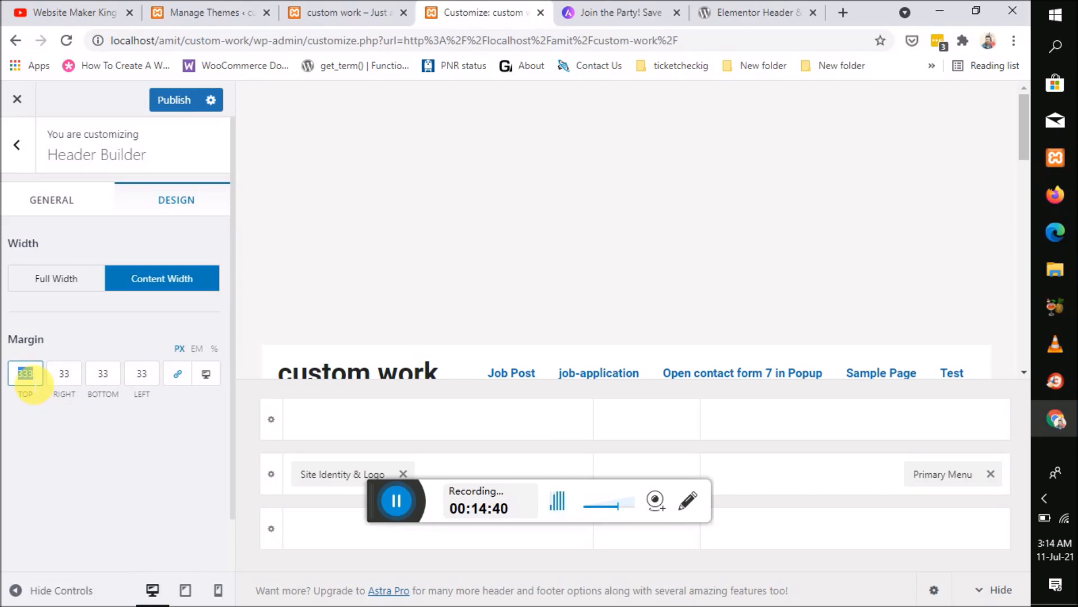
type("0")
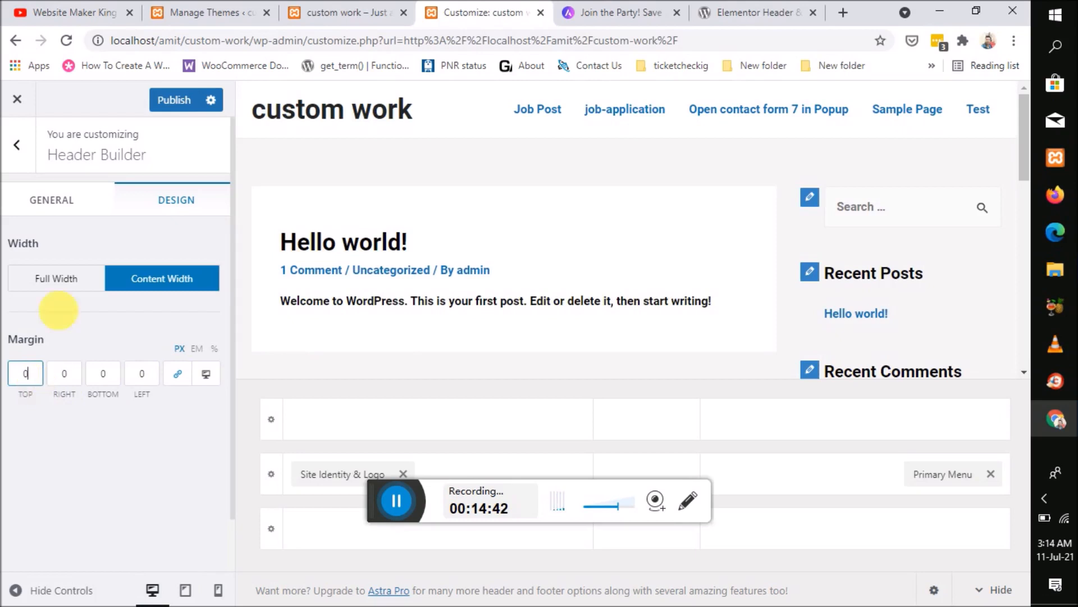
Step: Leave and reopen the Header Builder to review its design settings, ending on the general ones
left_click(27, 158)
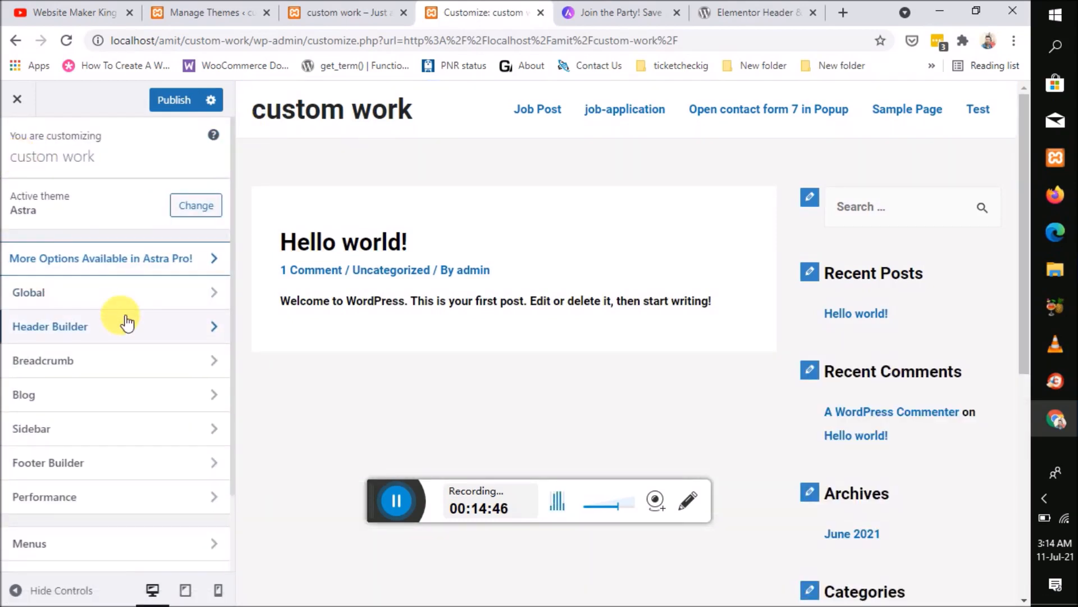
left_click(125, 322)
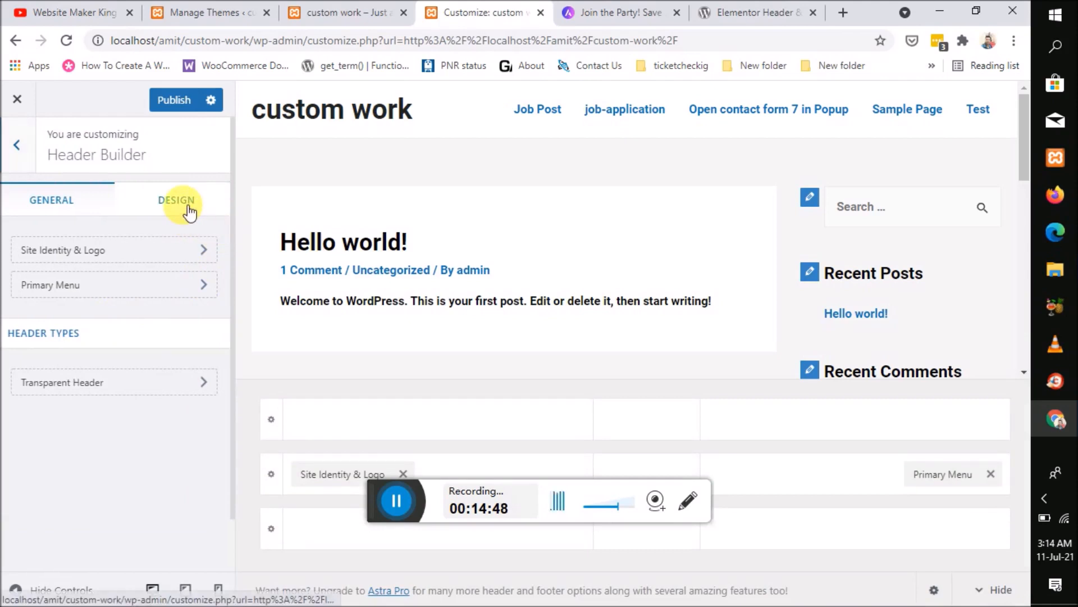
left_click(189, 215)
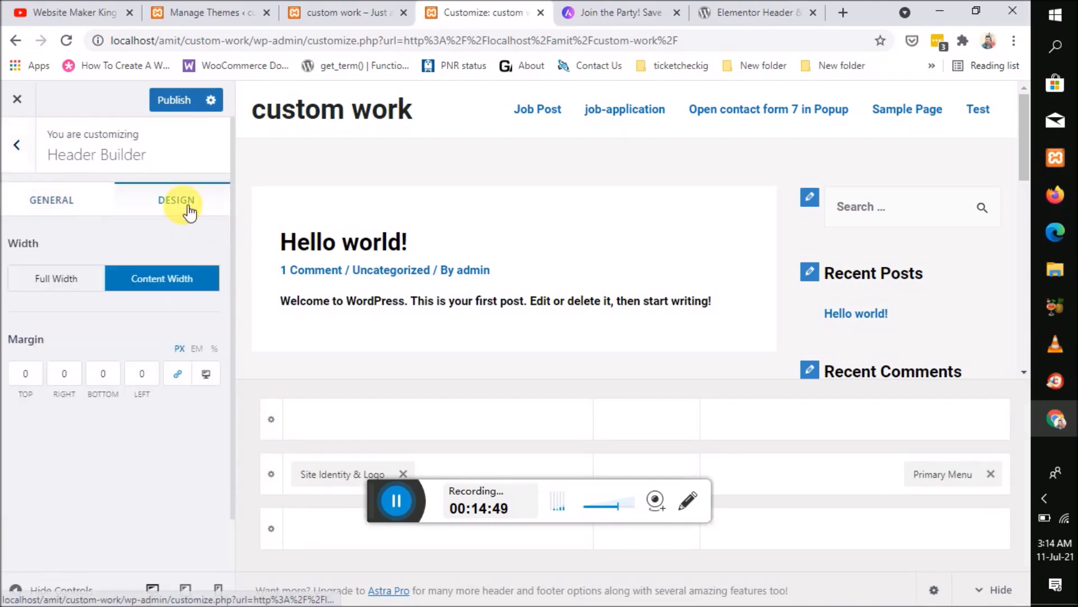
left_click(53, 197)
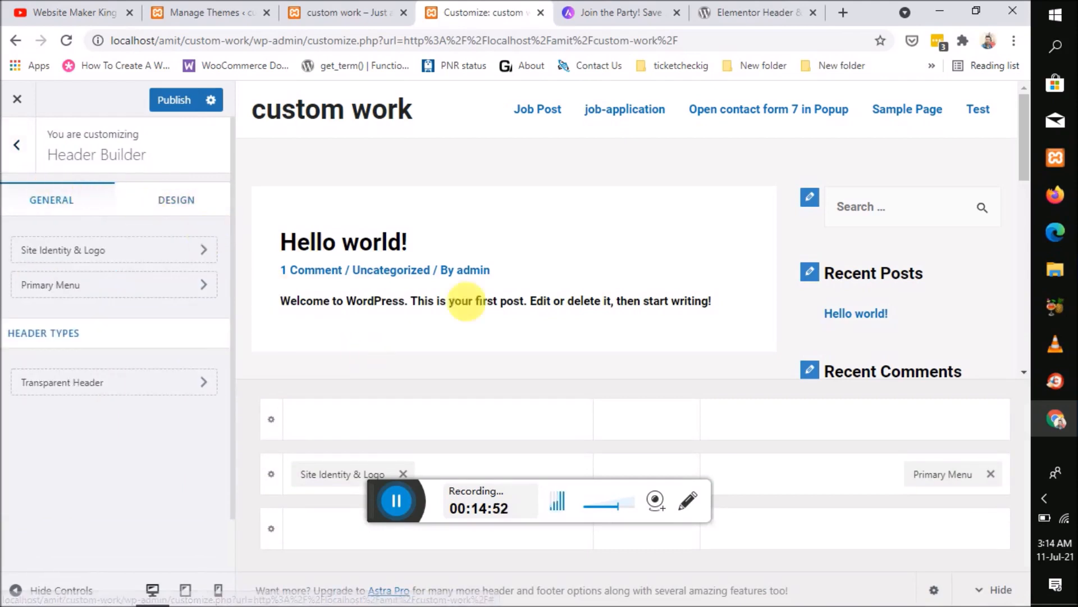
Step: Open the Site Identity & Logo settings and examine the media library and upload choices for selecting a logo
left_click(89, 253)
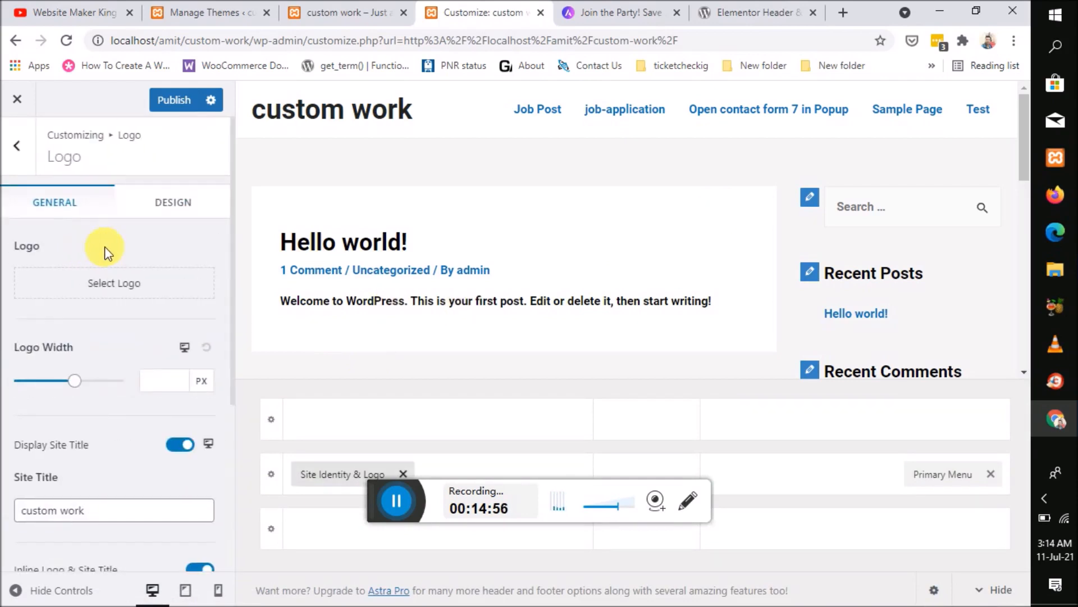
left_click(134, 287)
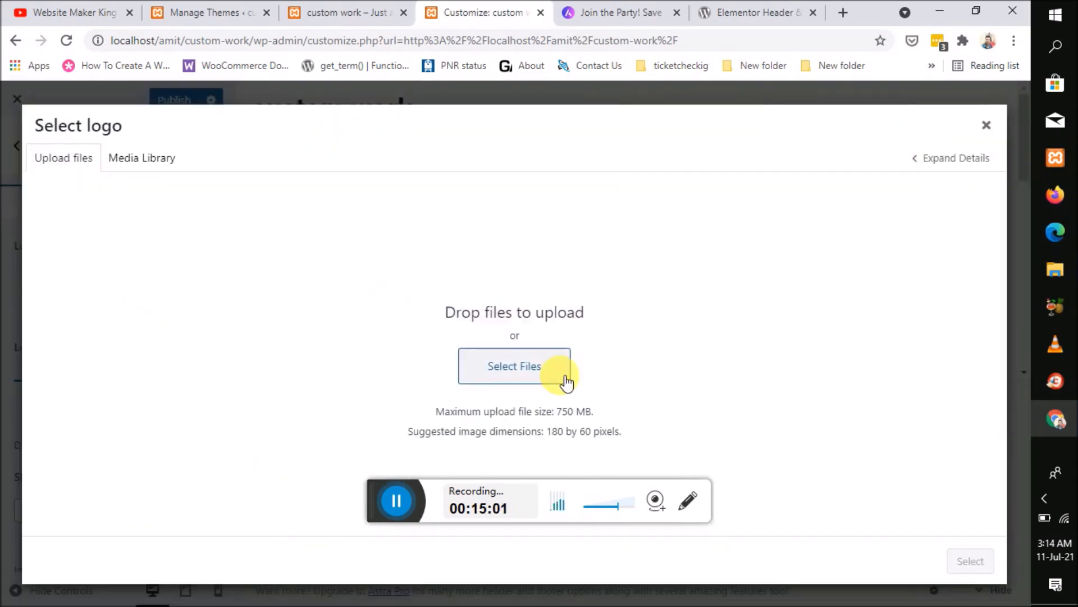
left_click(145, 155)
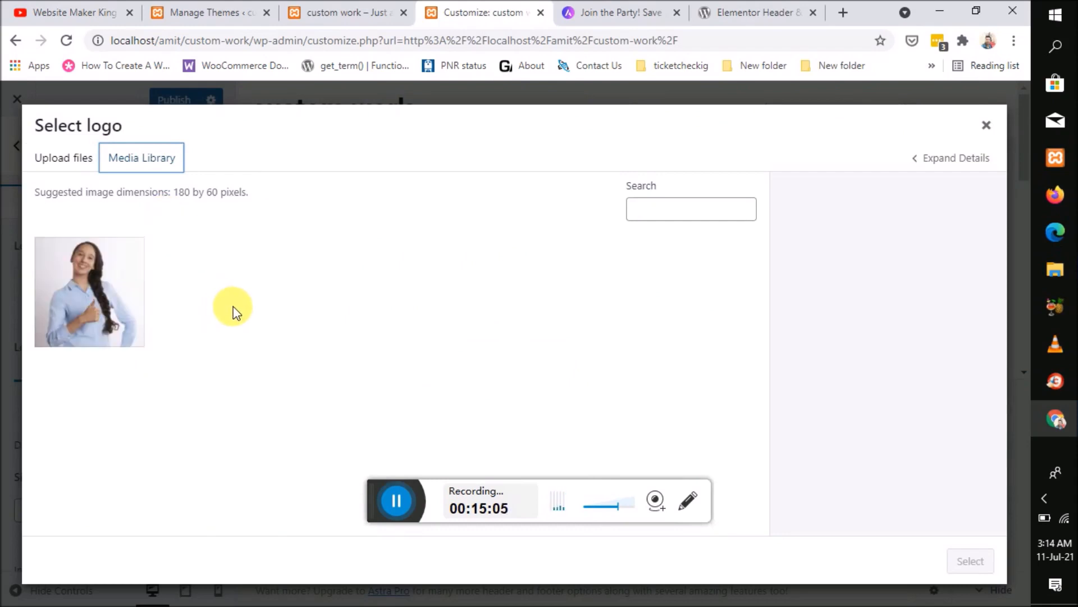
left_click(81, 160)
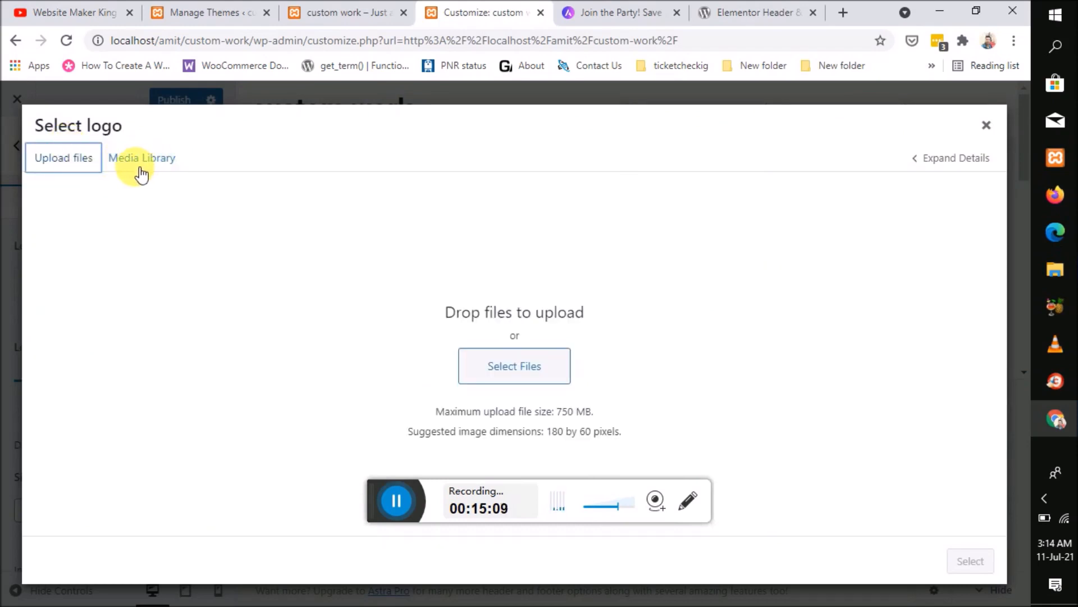
Step: Upload cokes-co.jpg from the "shoping image" folder on the Desktop as the logo image
left_click(509, 368)
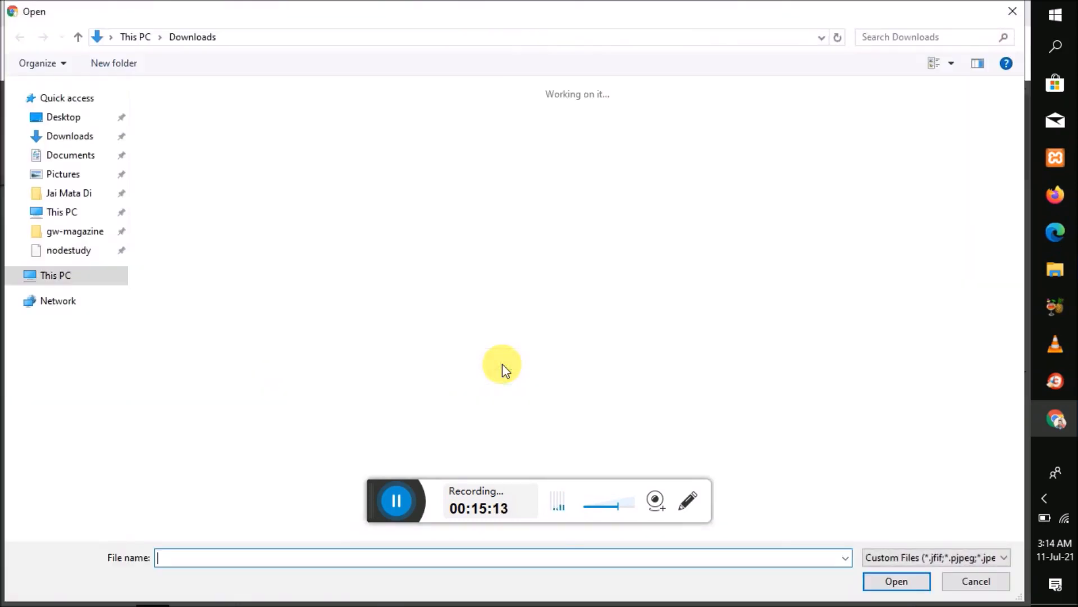
left_click(72, 117)
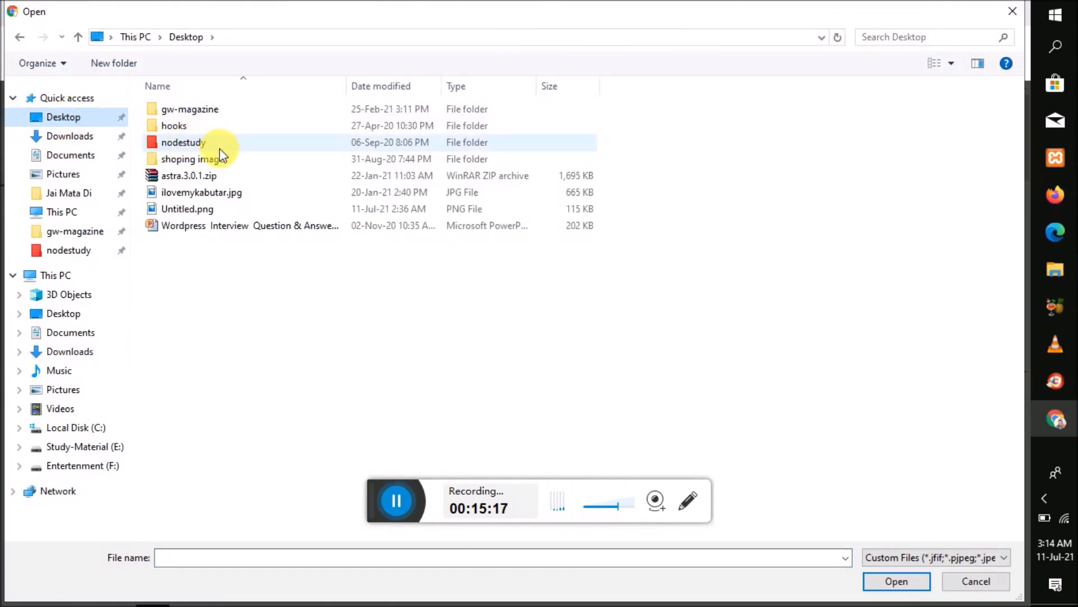
left_click(222, 161)
double_click(222, 160)
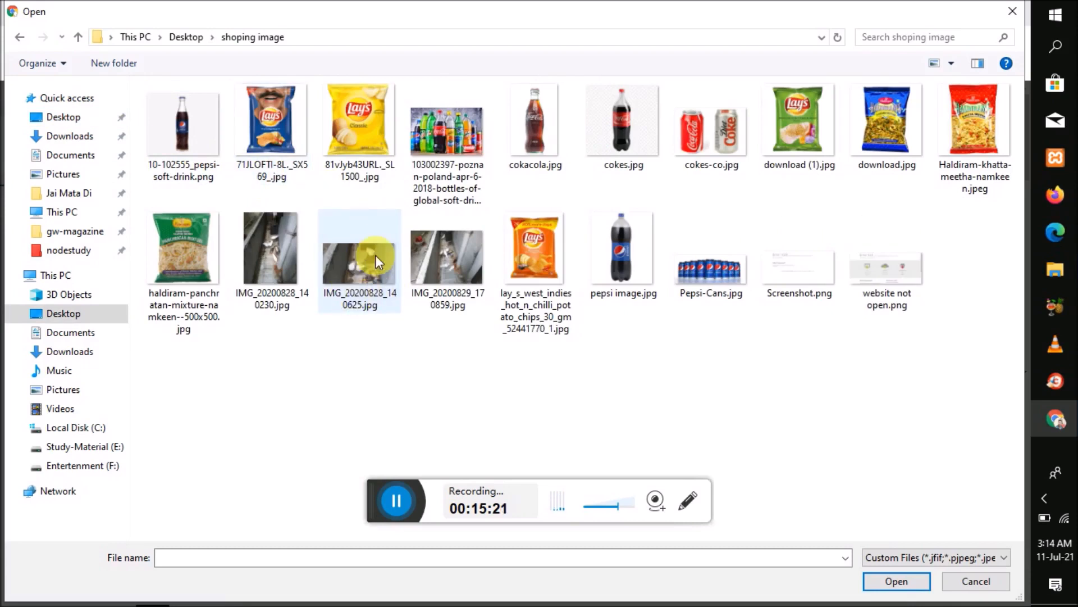
left_click(725, 136)
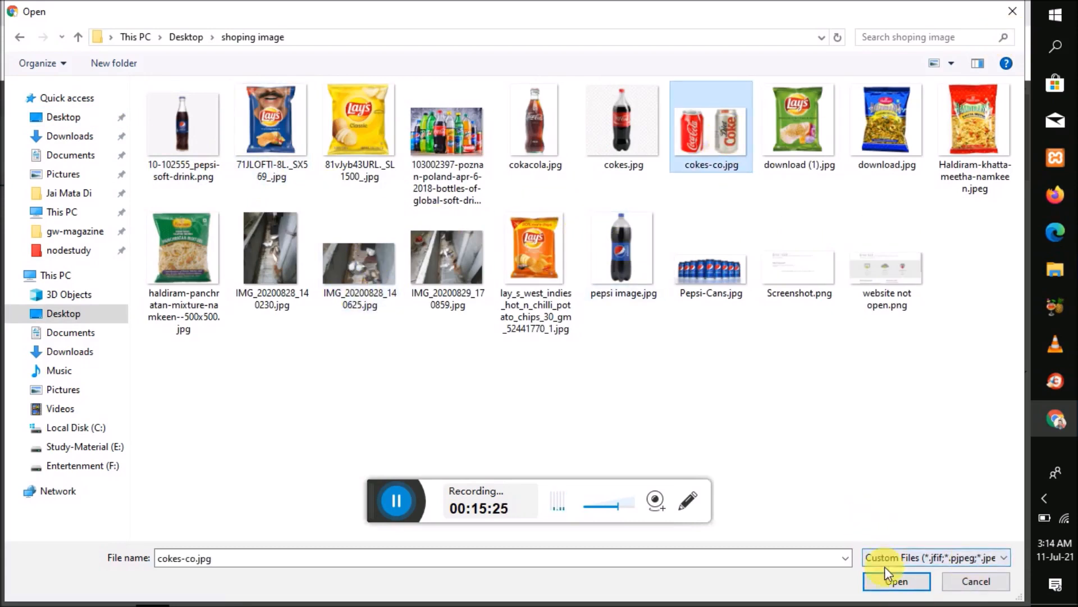
left_click(894, 580)
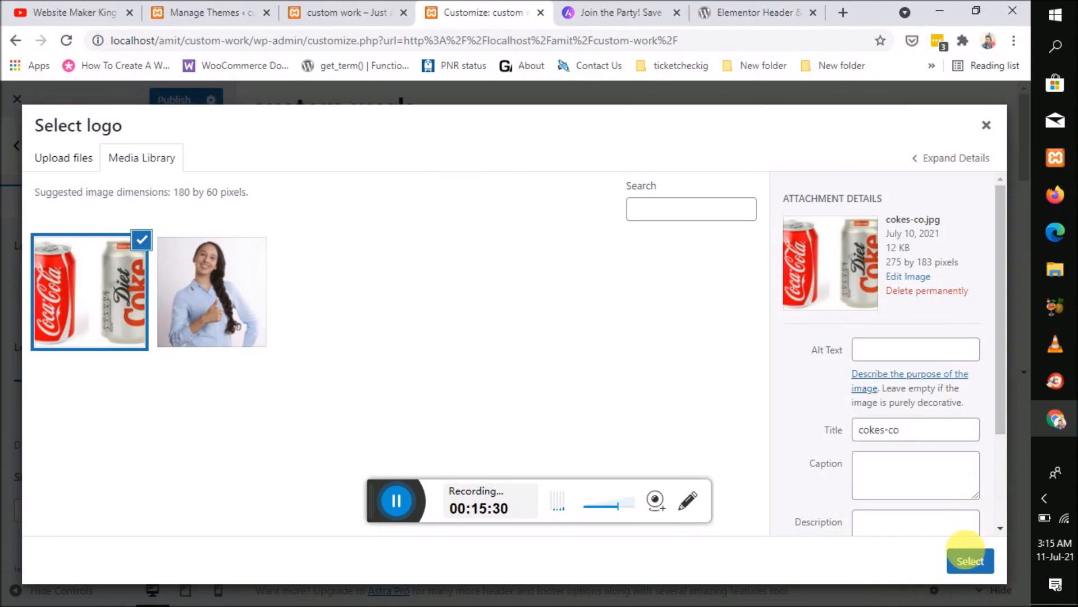
Step: Select the uploaded cokes-co image as the logo and crop it with the crop area moved slightly down
left_click(968, 559)
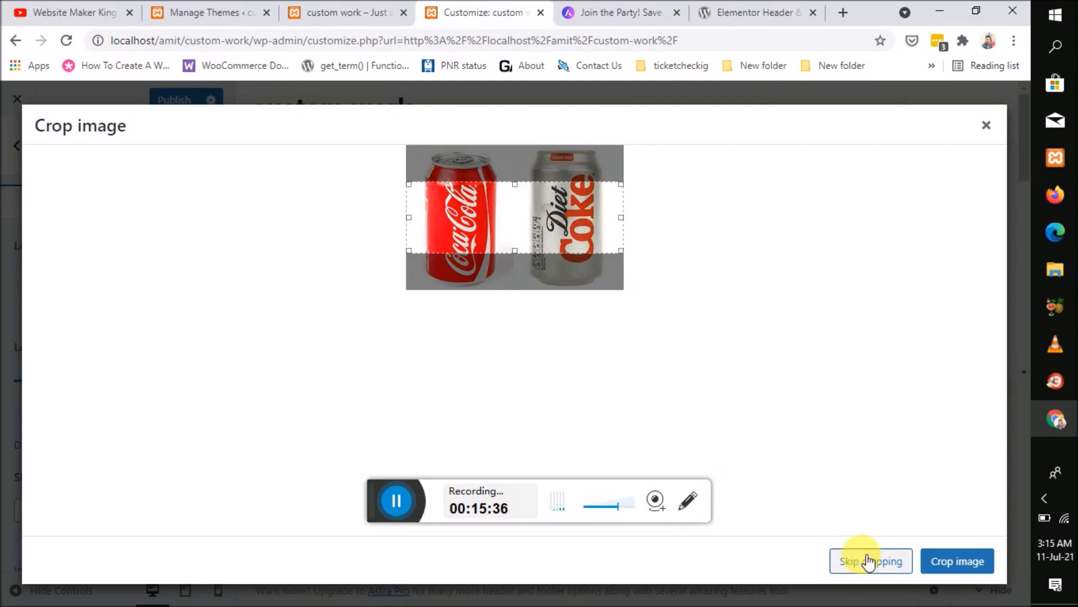
left_click_drag(533, 227, 536, 241)
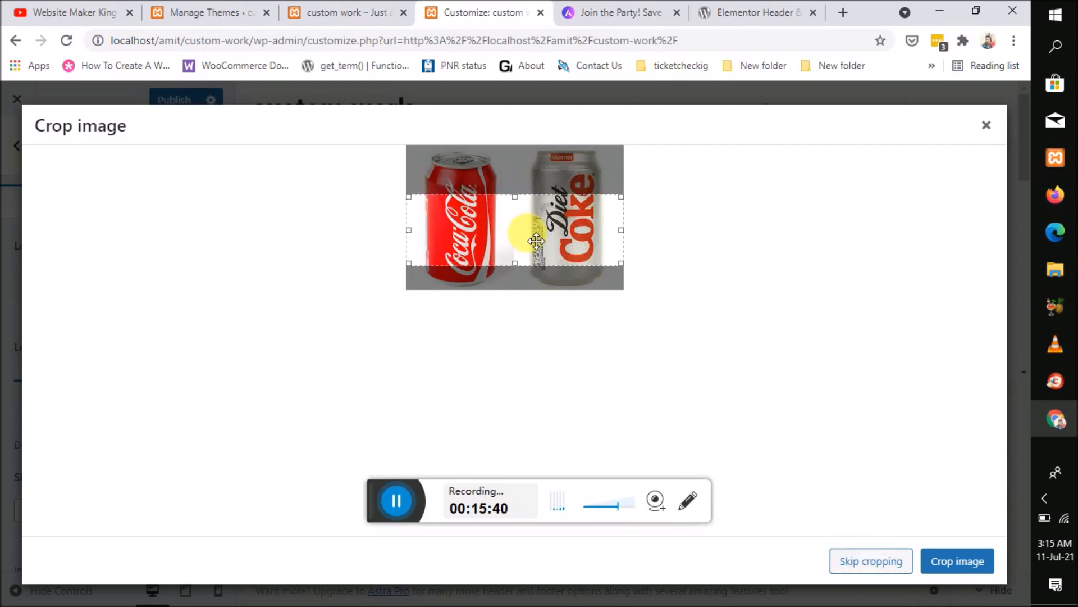
left_click(945, 554)
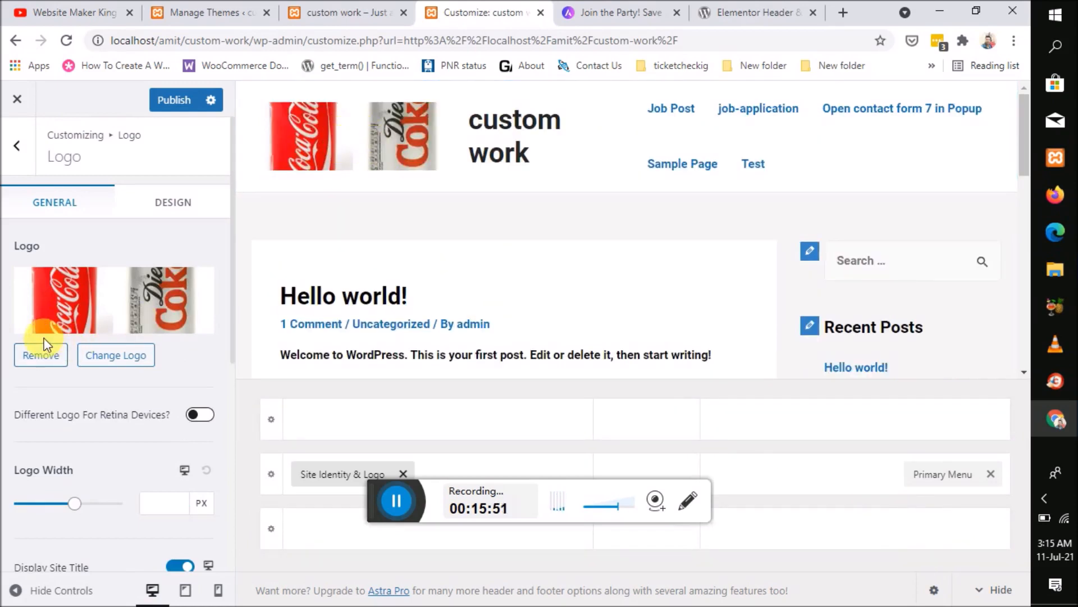
Step: Try adding the letter "a" to the end of the site title, and remove it again
scroll(45, 345, "down", 3)
scroll(45, 344, "down", 1)
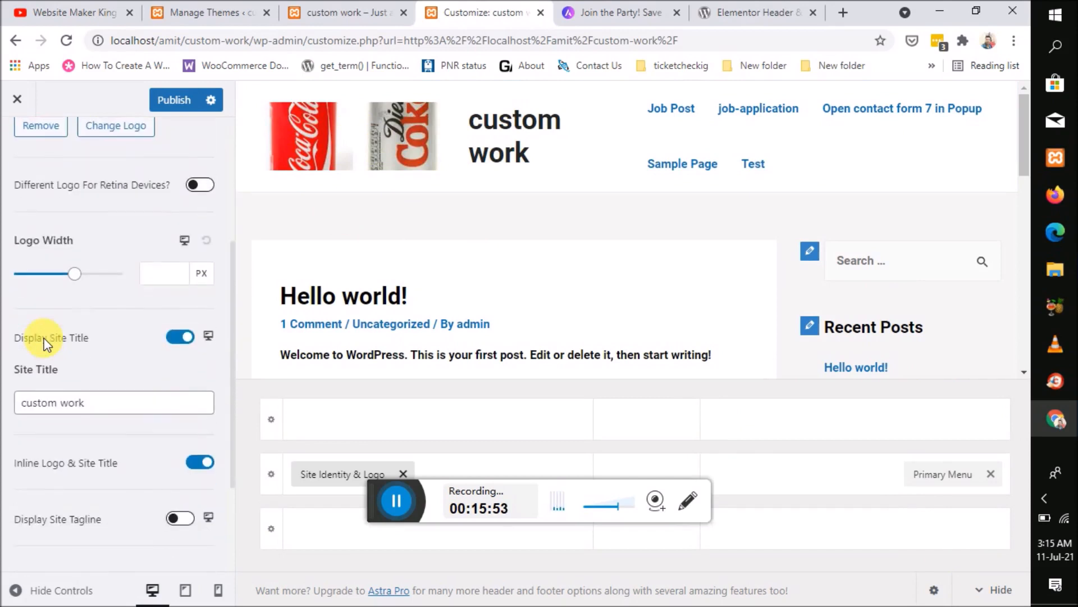
scroll(44, 344, "down", 1)
left_click(114, 398)
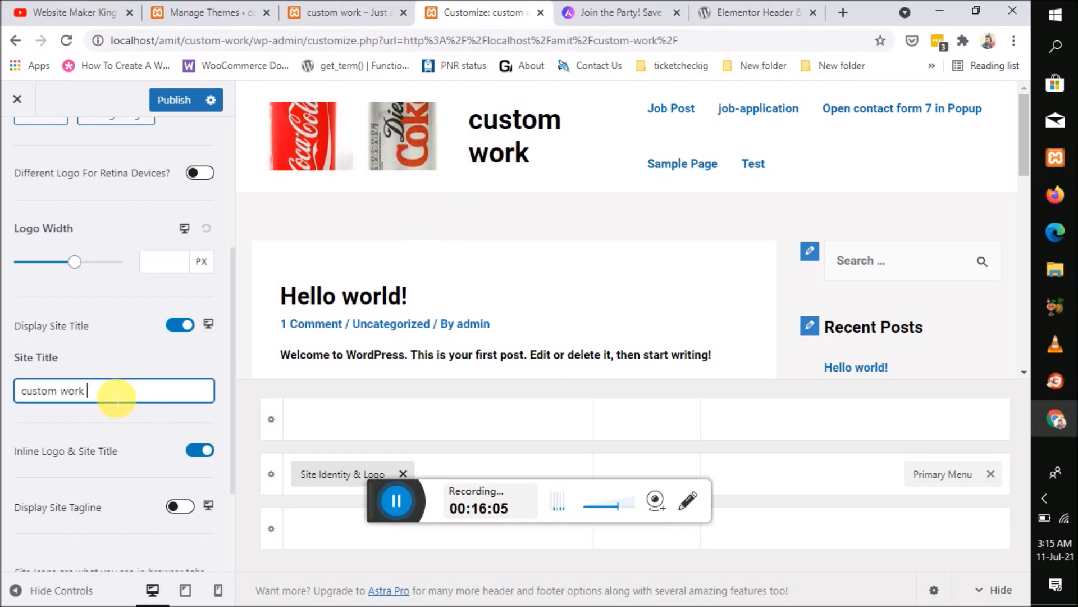
type("a")
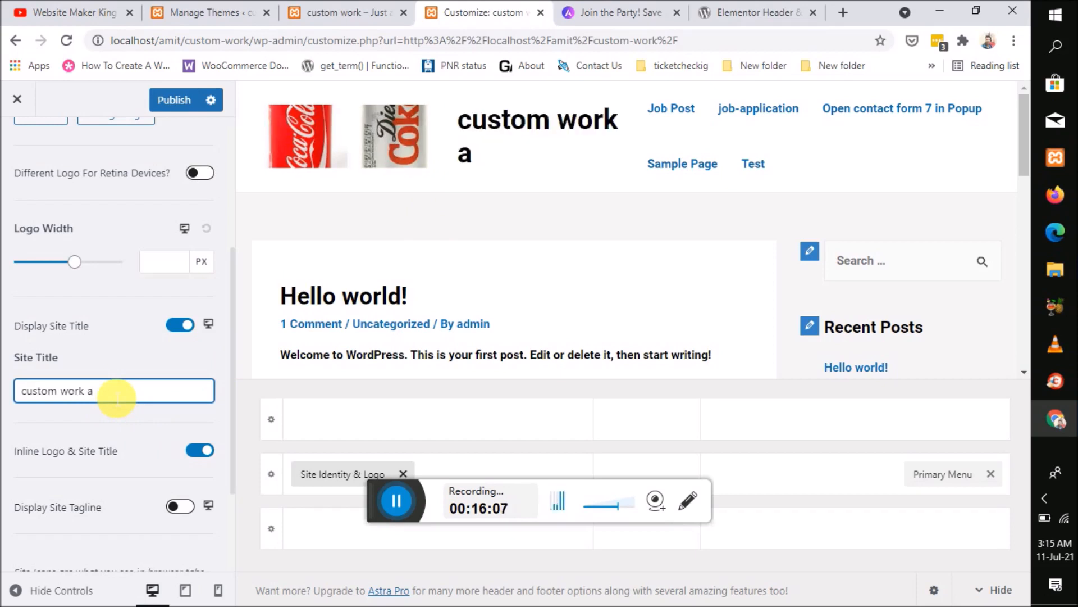
key("BackSpace")
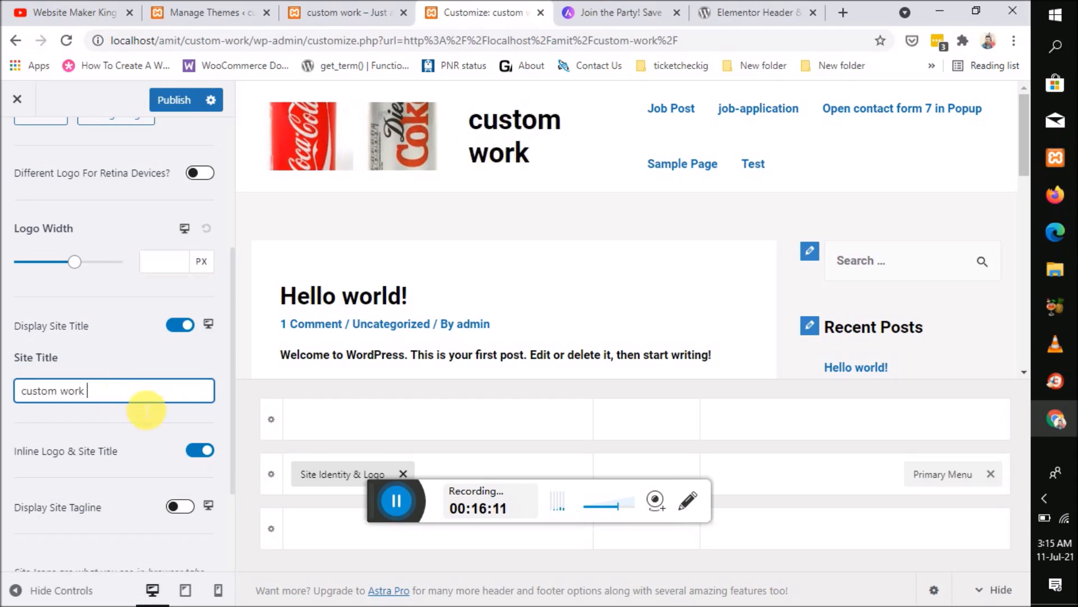
Step: Toggle Inline Logo & Site Title off and on to compare the layouts, leaving it switched off
scroll(140, 410, "down", 1)
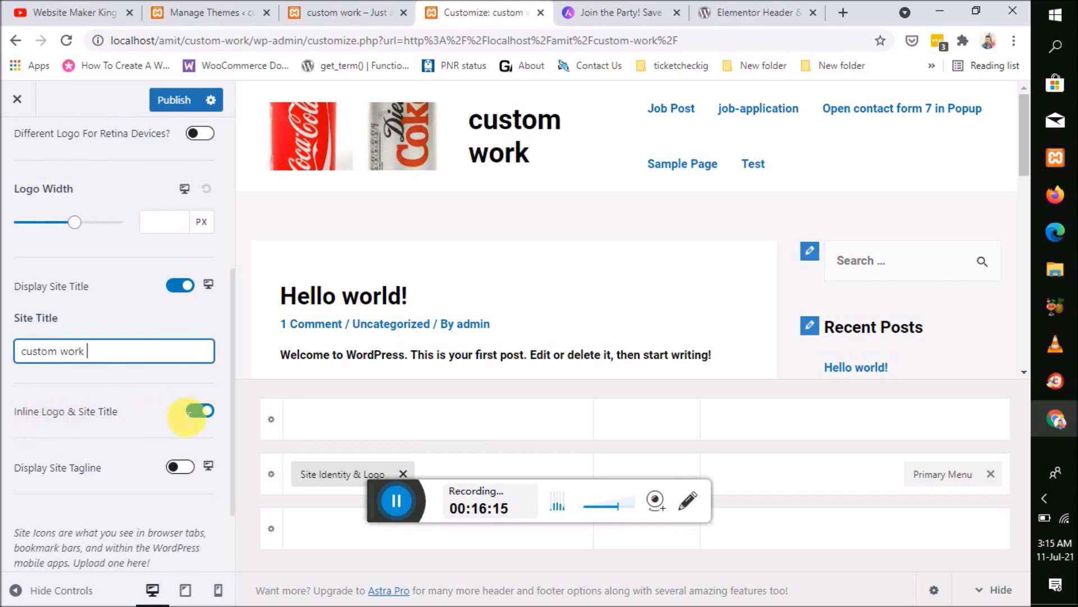
left_click(197, 411)
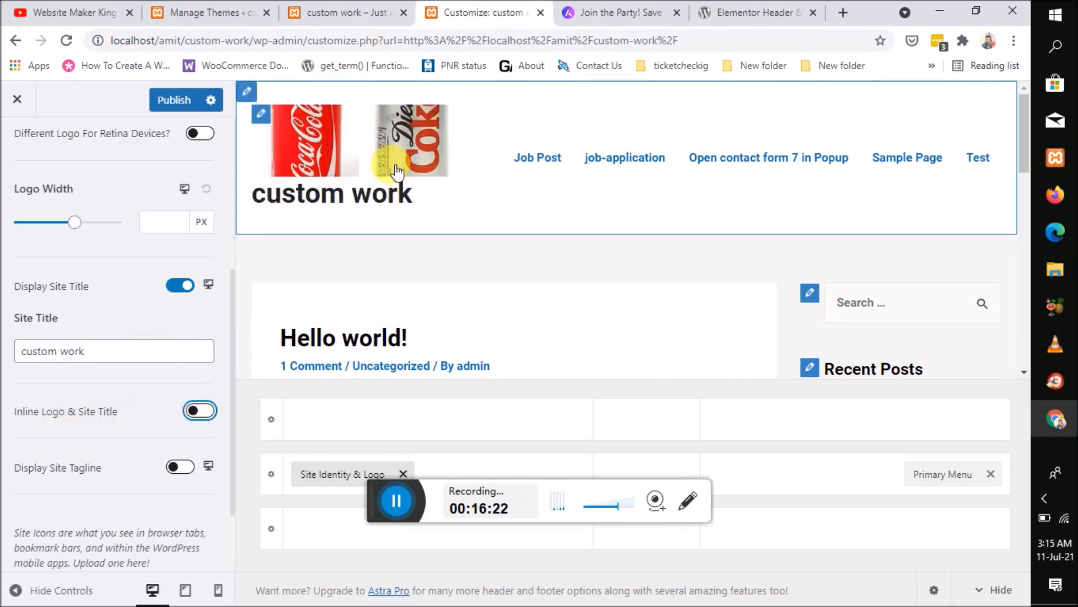
left_click(216, 420)
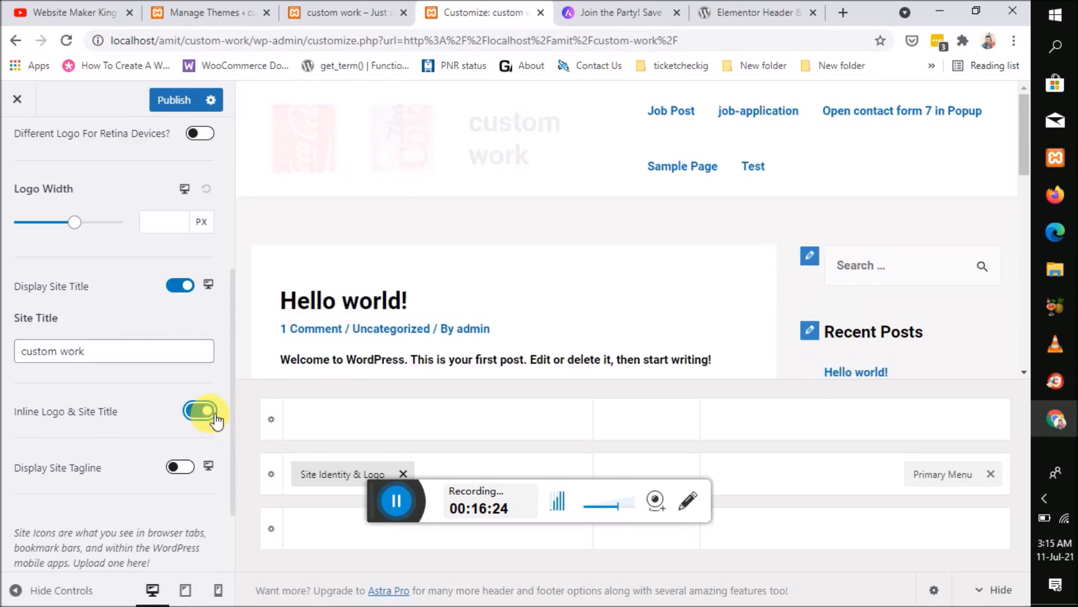
left_click(198, 411)
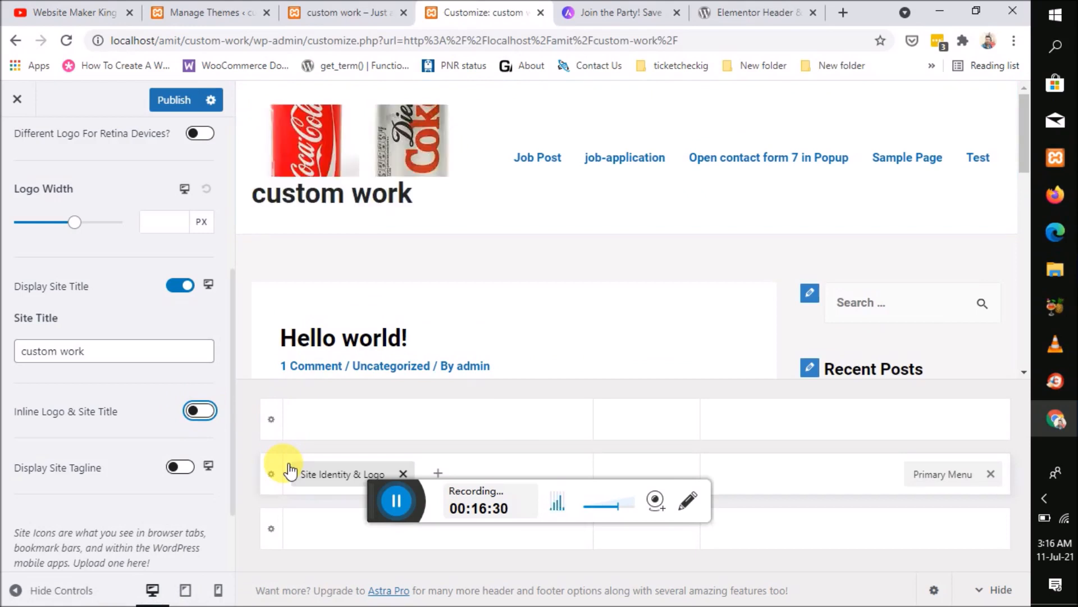
Step: Display the site tagline with the text "Website Maker King" and publish the changes
left_click(181, 467)
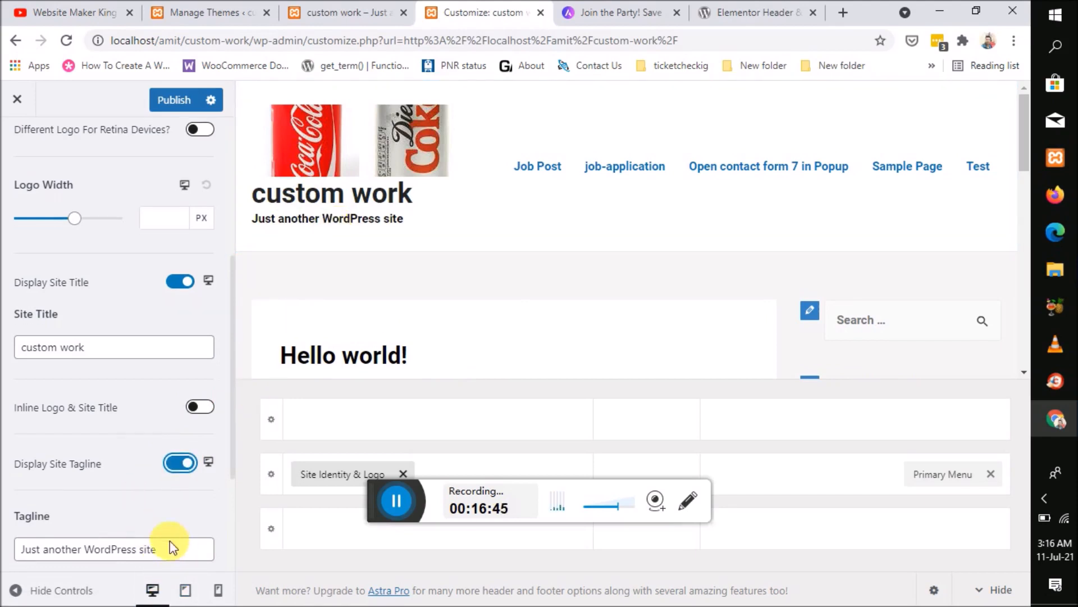
scroll(170, 540, "down", 1)
left_click(177, 513)
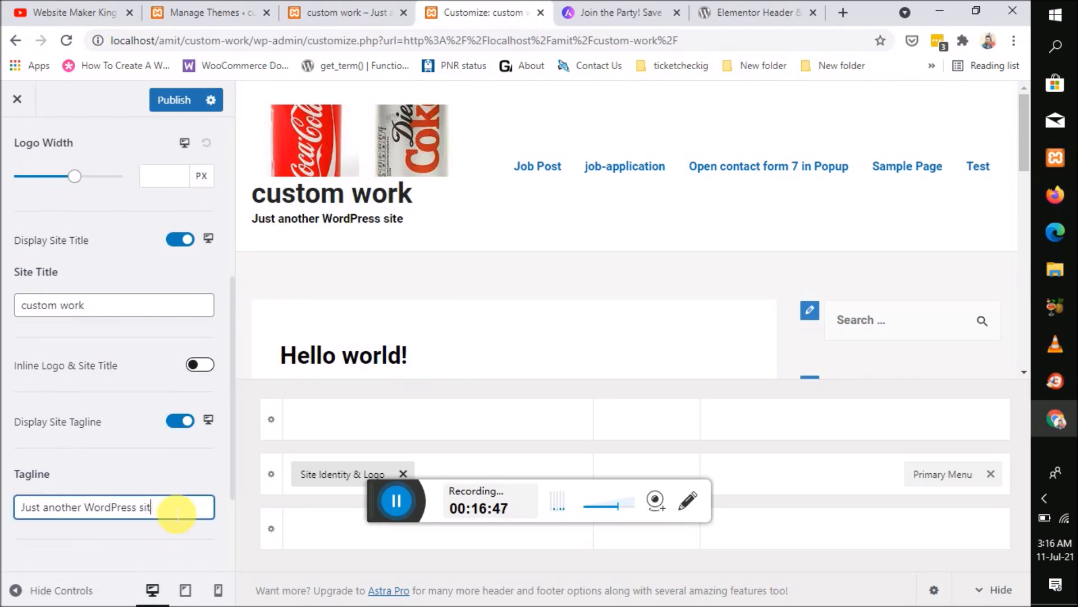
key("BackSpace")
key("BackSpace")
key("BackSpace")
key("BackSpace")
key("BackSpace")
key("BackSpace")
key("BackSpace")
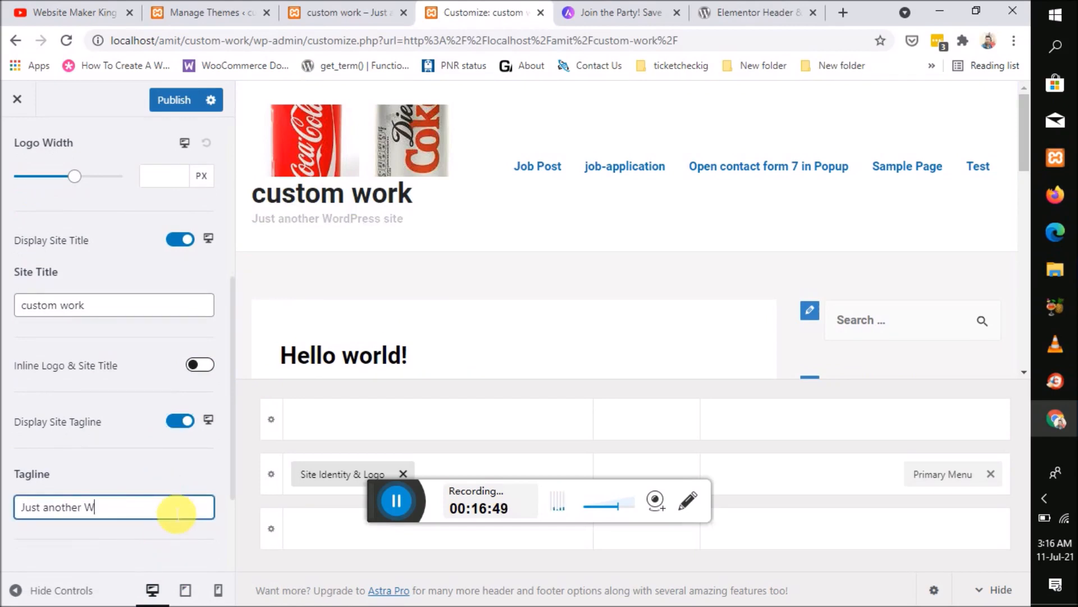
key("BackSpace")
key("BackSpace")
key("BackSpace")
key("BackSpace")
key("BackSpace")
key("BackSpace")
key("BackSpace")
key("BackSpace")
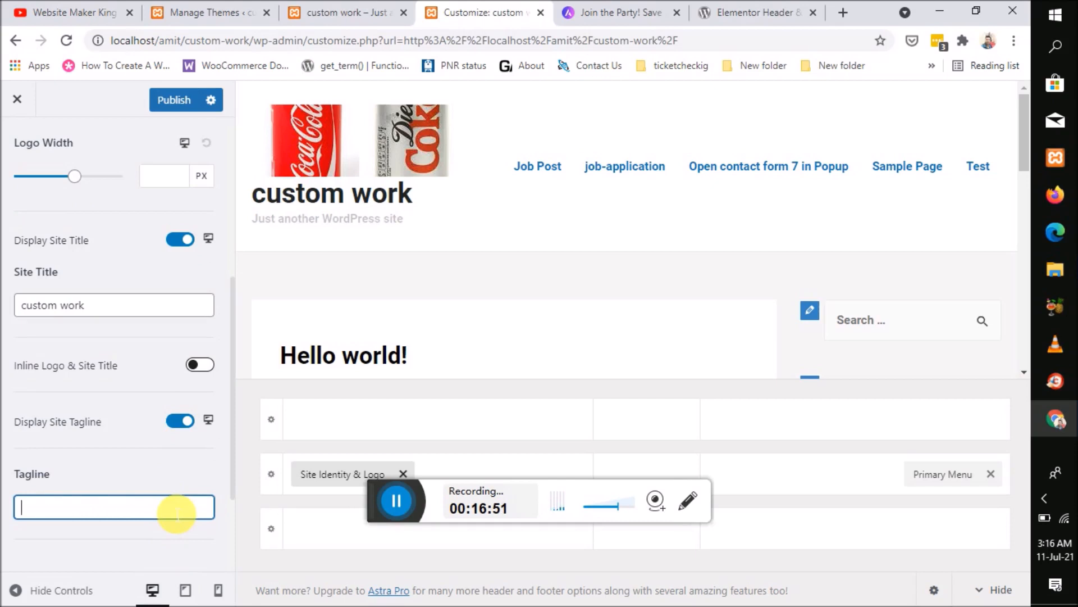
type("w")
key("BackSpace")
type("Website ma")
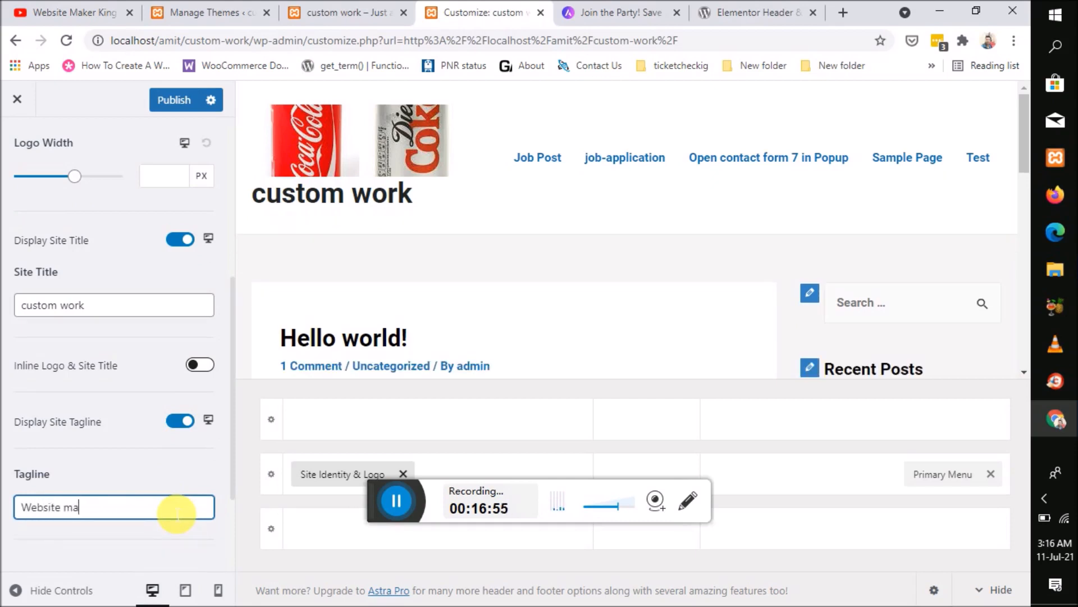
key("BackSpace")
type("g")
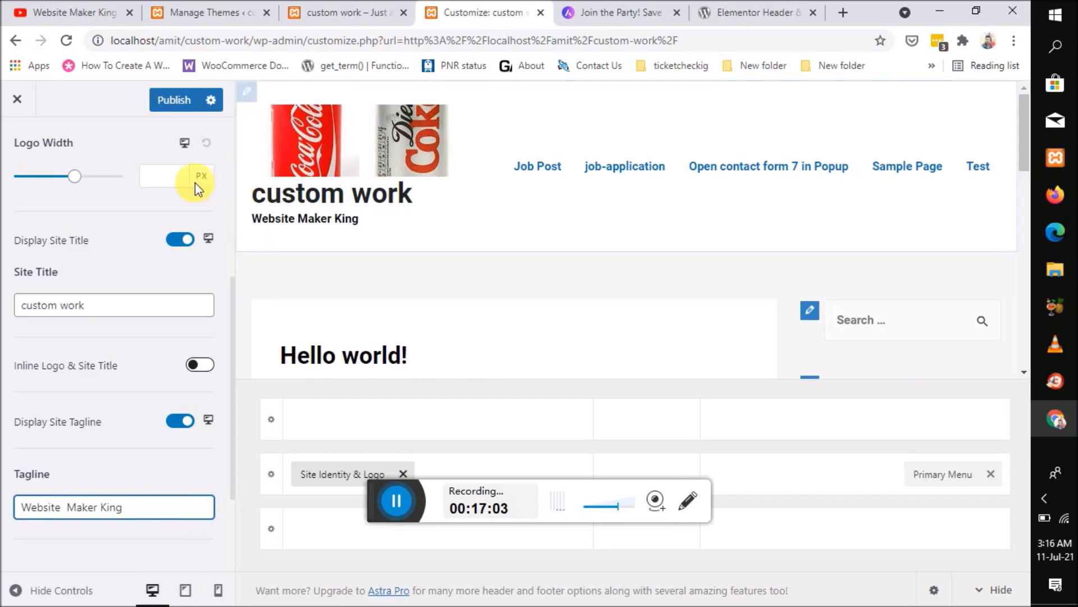
left_click(173, 103)
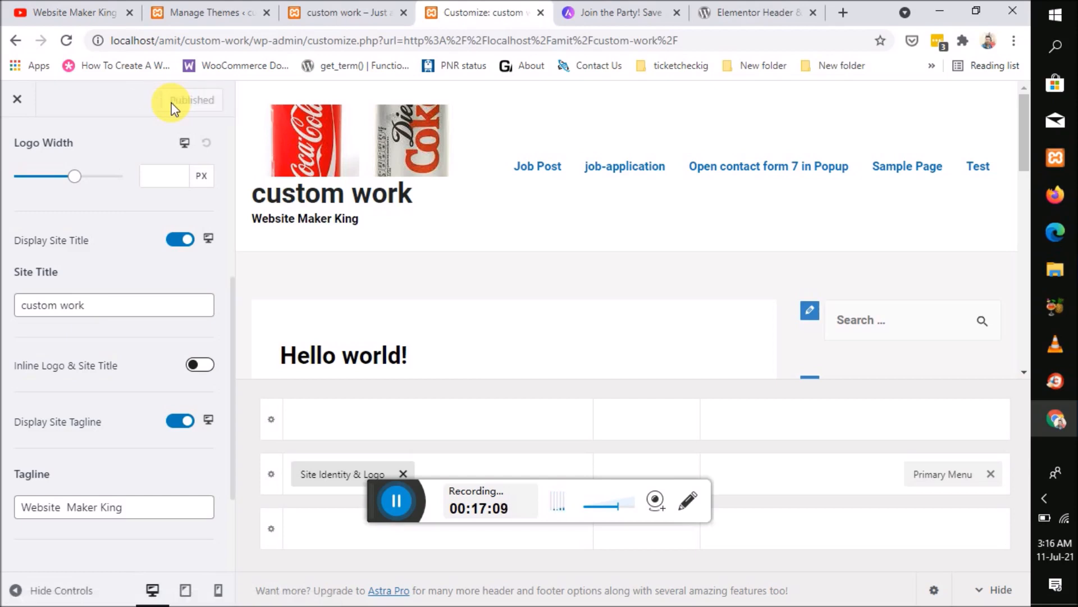
left_click_drag(383, 500, 405, 573)
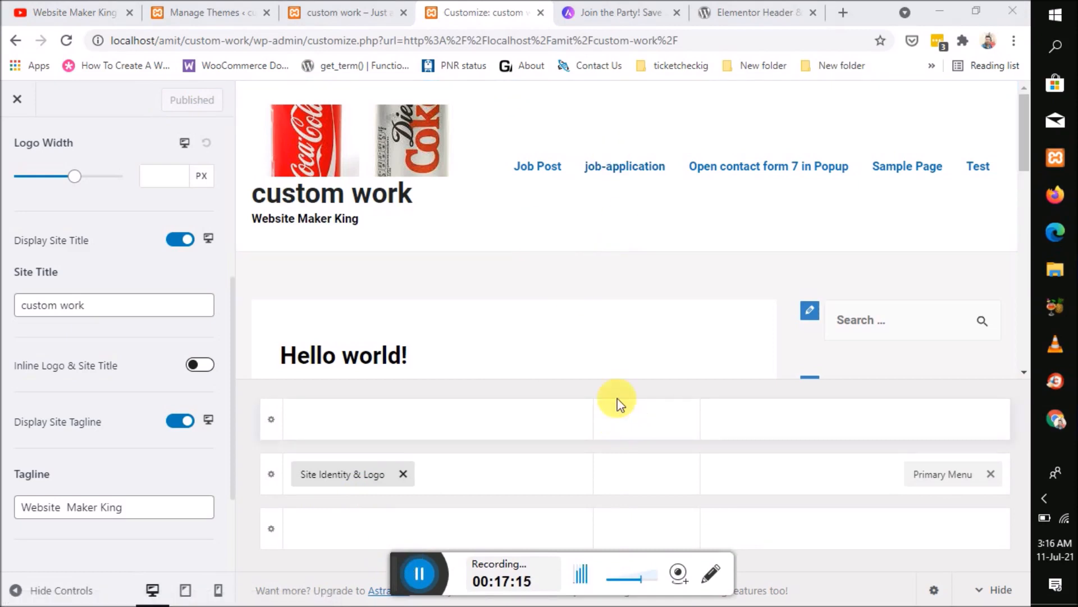
left_click(1026, 138)
mouse_move(1026, 133)
left_mouse_down()
mouse_move(1026, 154)
mouse_move(1026, 143)
left_mouse_up()
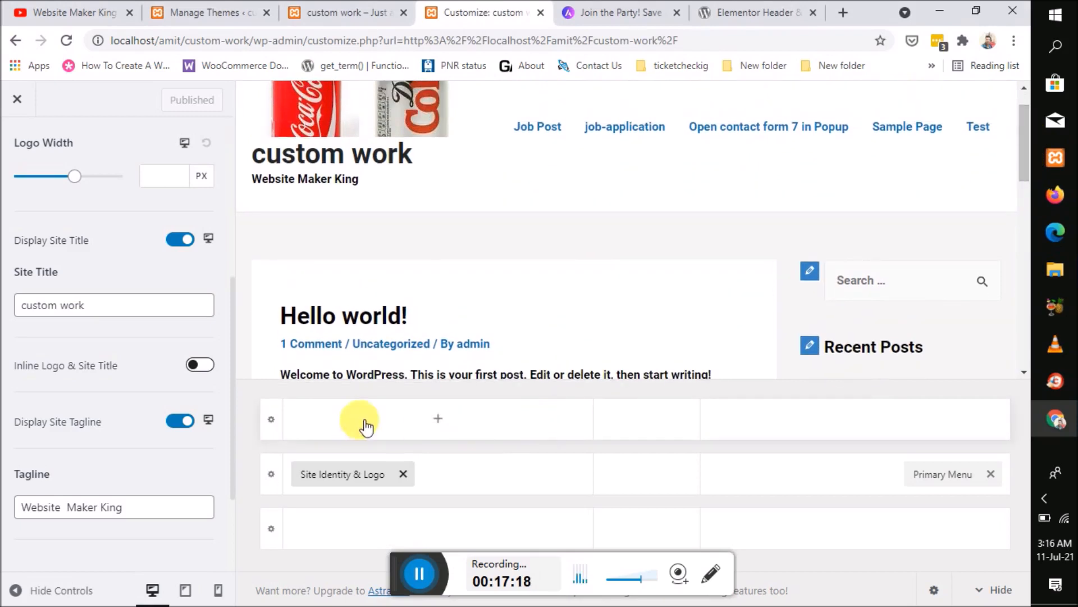
mouse_move(1026, 143)
left_mouse_down()
mouse_move(1026, 125)
mouse_move(1025, 146)
left_mouse_up()
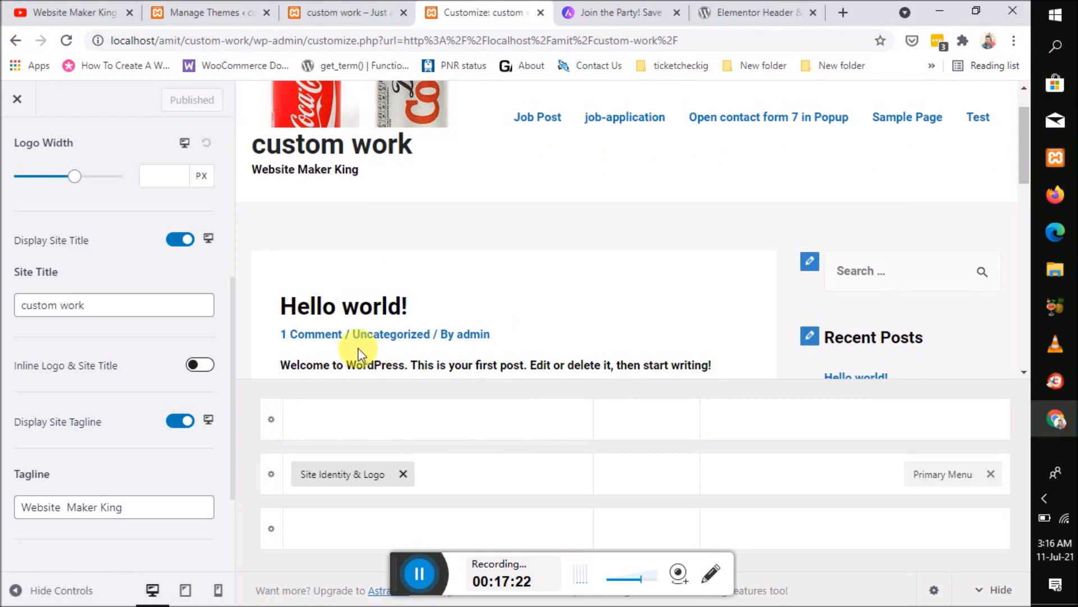
scroll(81, 351, "down", 3)
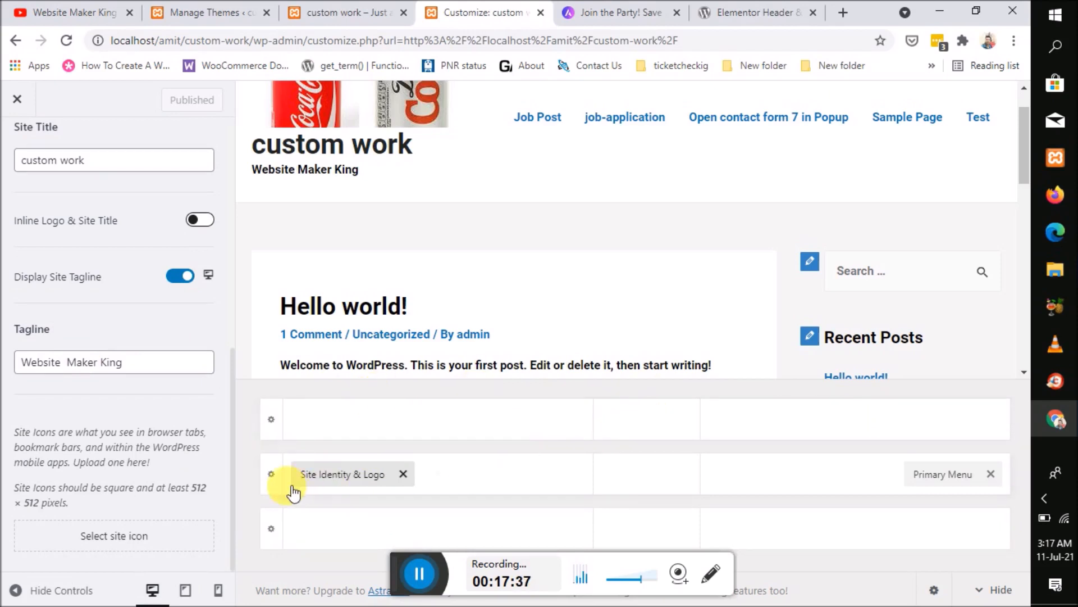
Step: Move the Site Identity & Logo element to the centre of the uppermost header row and publish the change
left_click(318, 489)
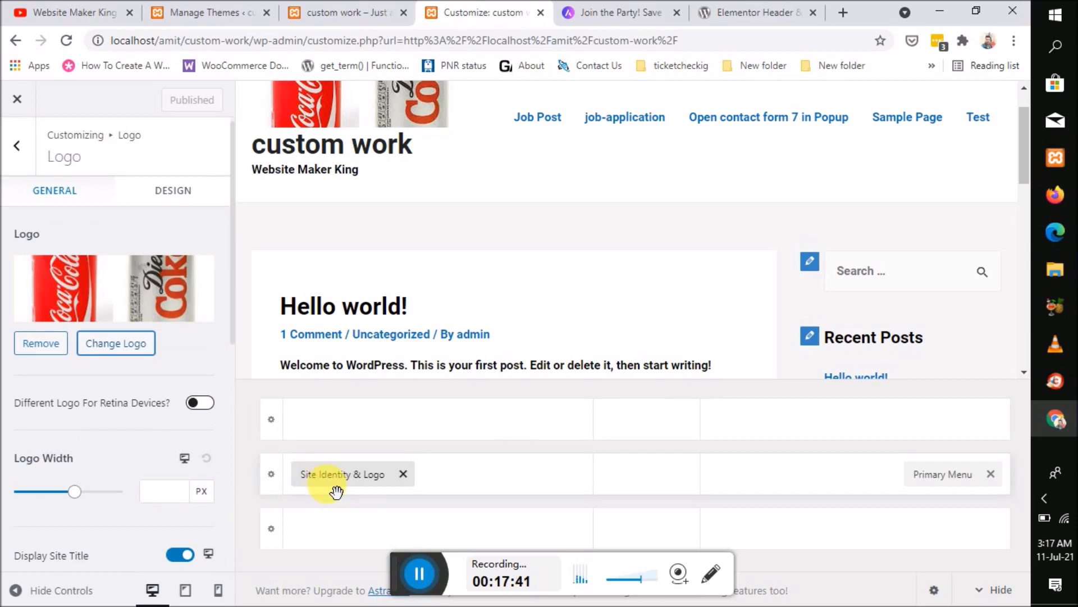
left_click_drag(342, 489, 640, 450)
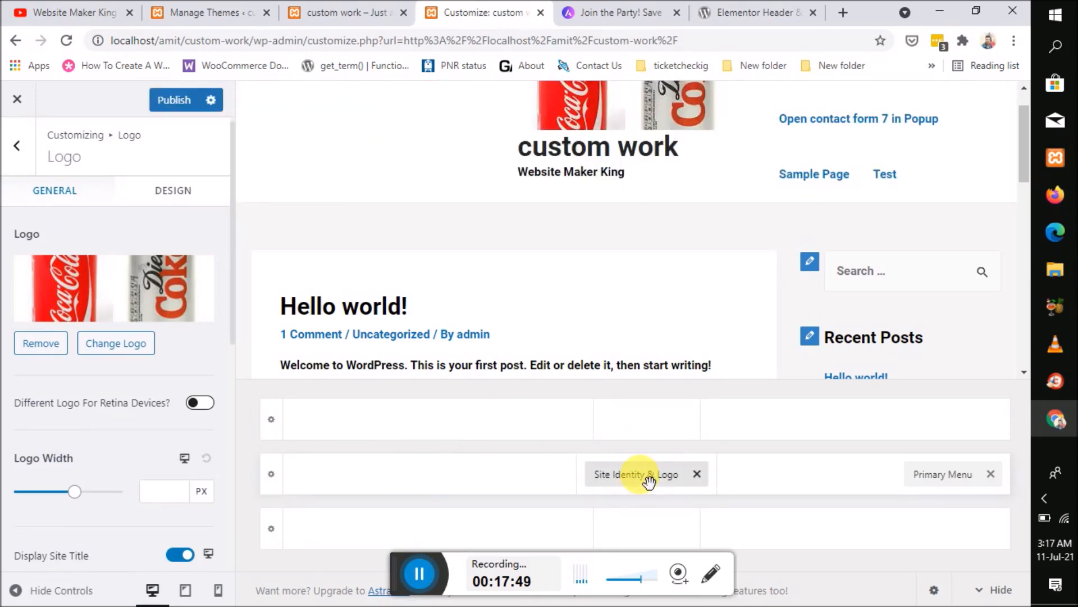
left_click_drag(649, 478, 660, 436)
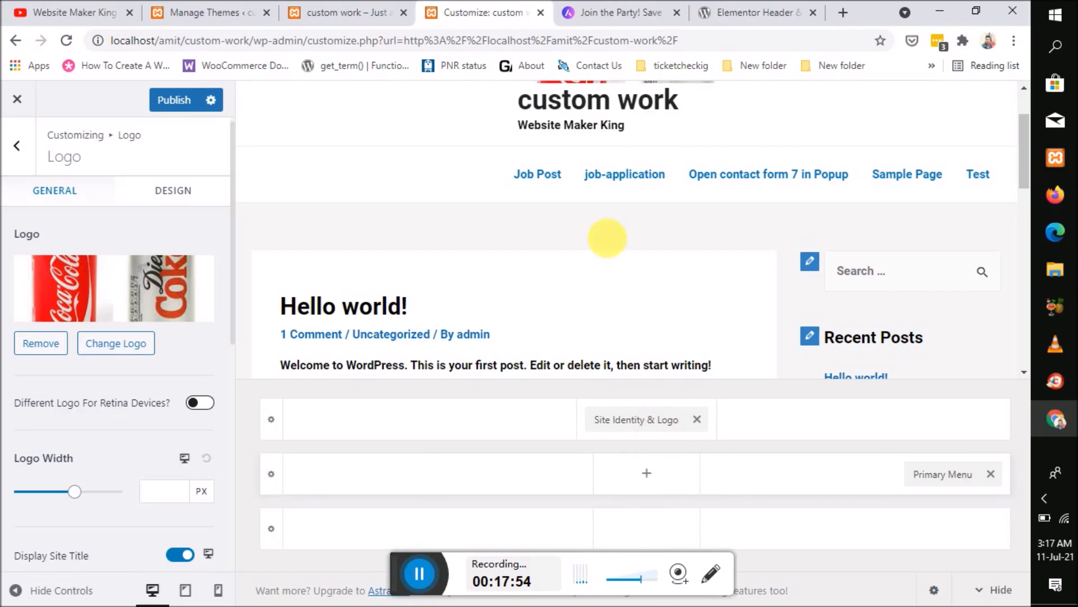
scroll(665, 208, "up", 1)
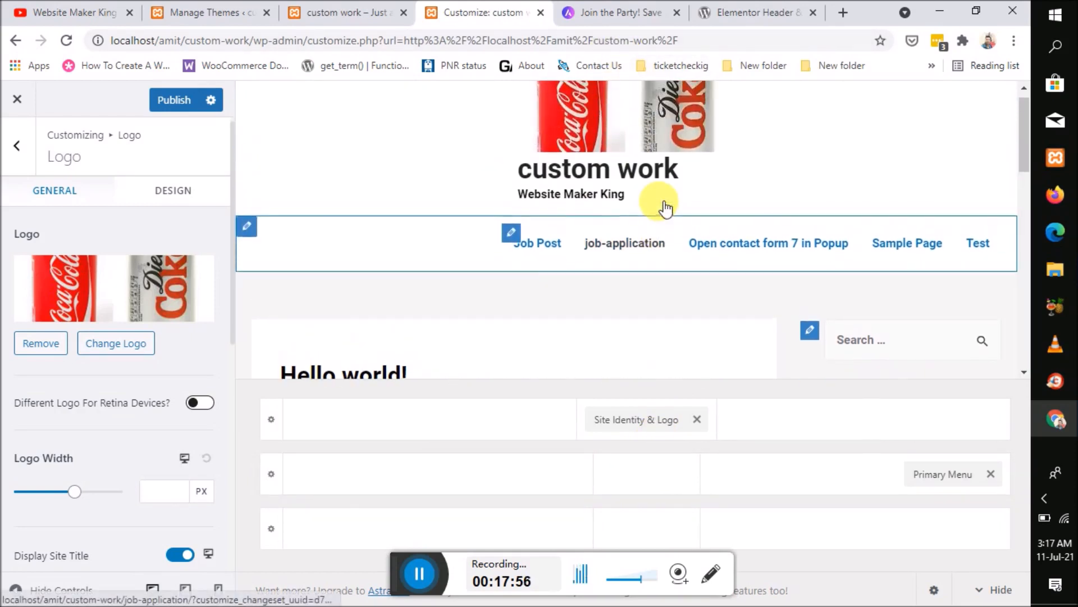
scroll(665, 208, "up", 1)
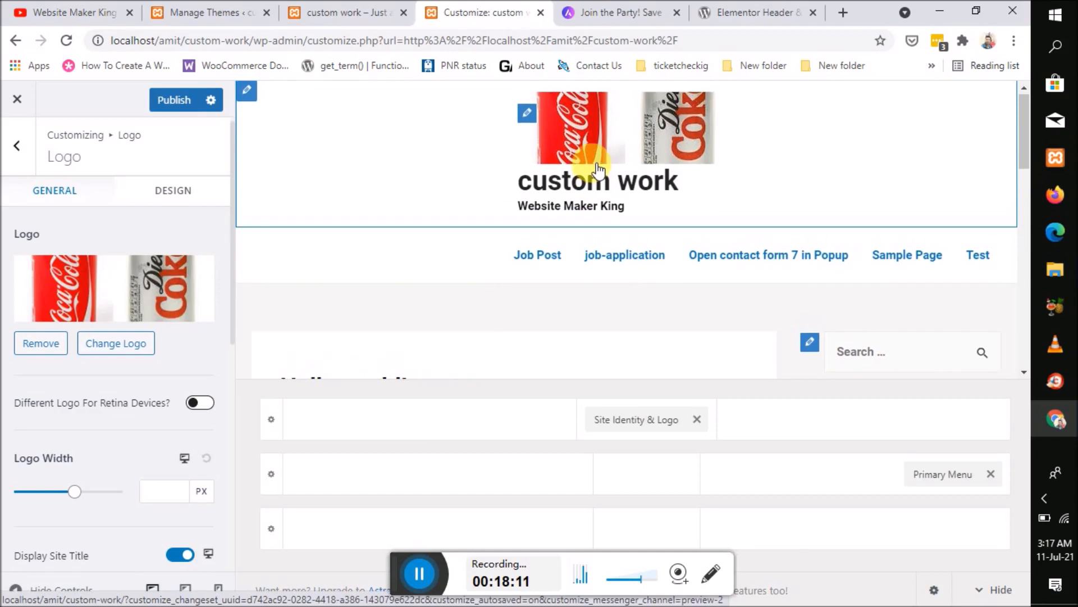
left_click(171, 100)
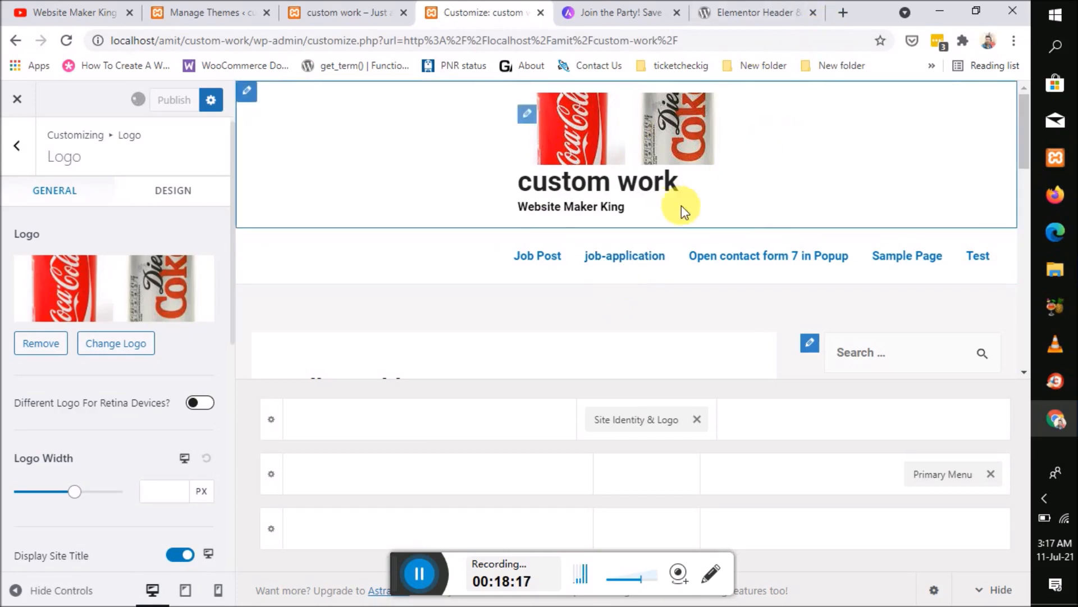
Step: Reload the live custom work site and check the logo, title and tagline in its header
left_click(330, 12)
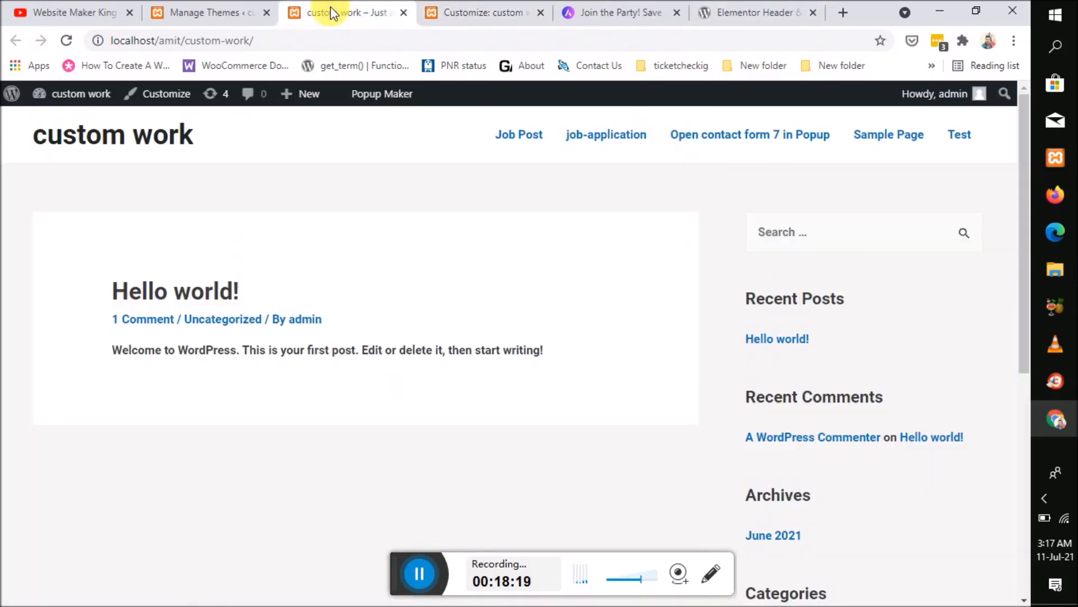
left_click(68, 41)
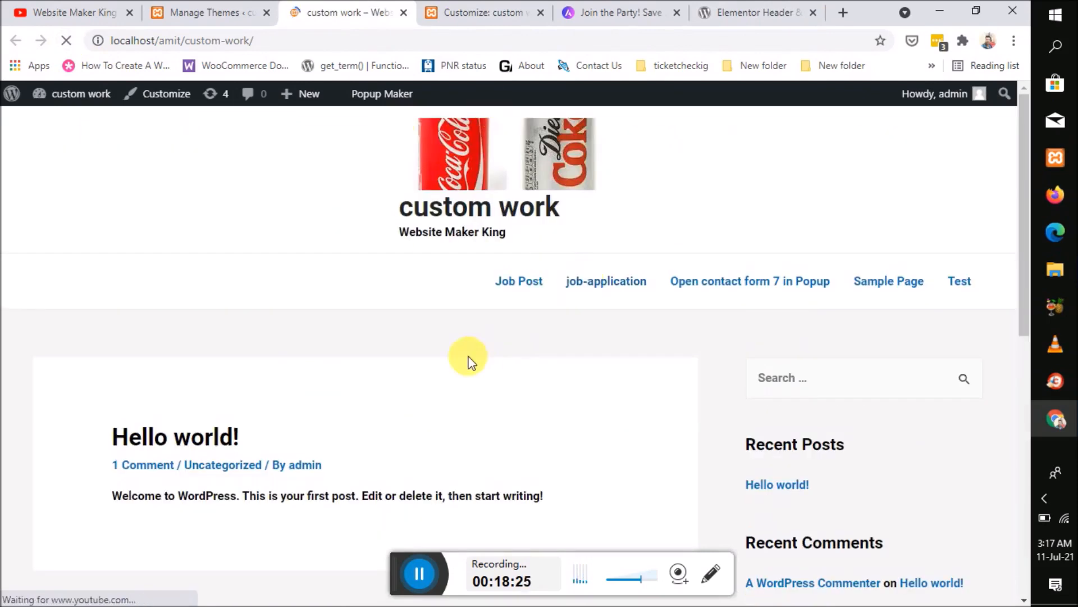
scroll(470, 361, "down", 3)
scroll(470, 361, "up", 3)
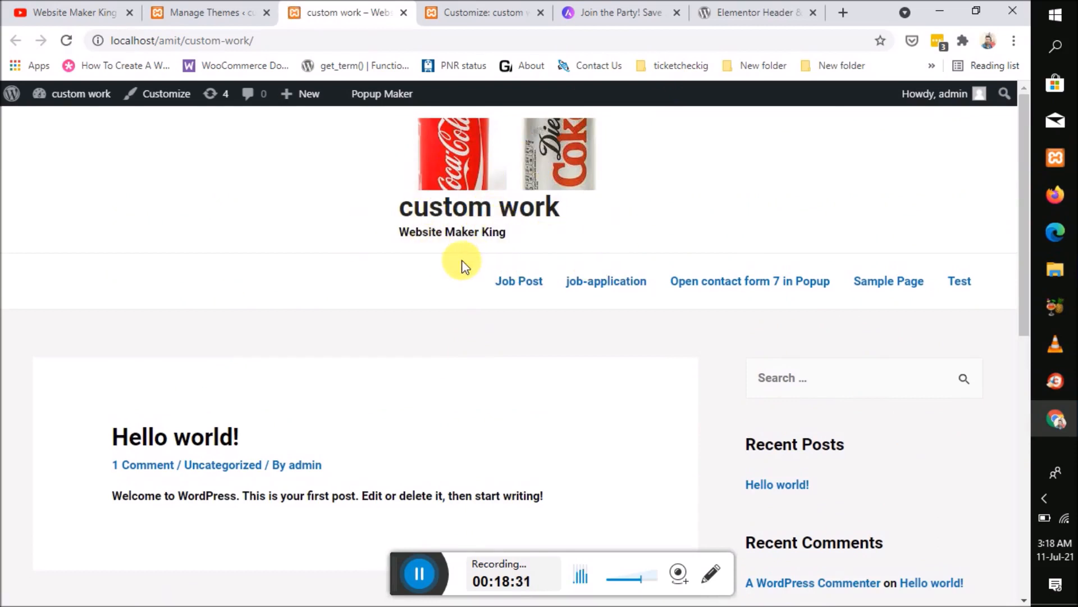
Step: Back in the Customizer, move the Primary Menu to the centre of the middle header row and publish the change
left_click(494, 17)
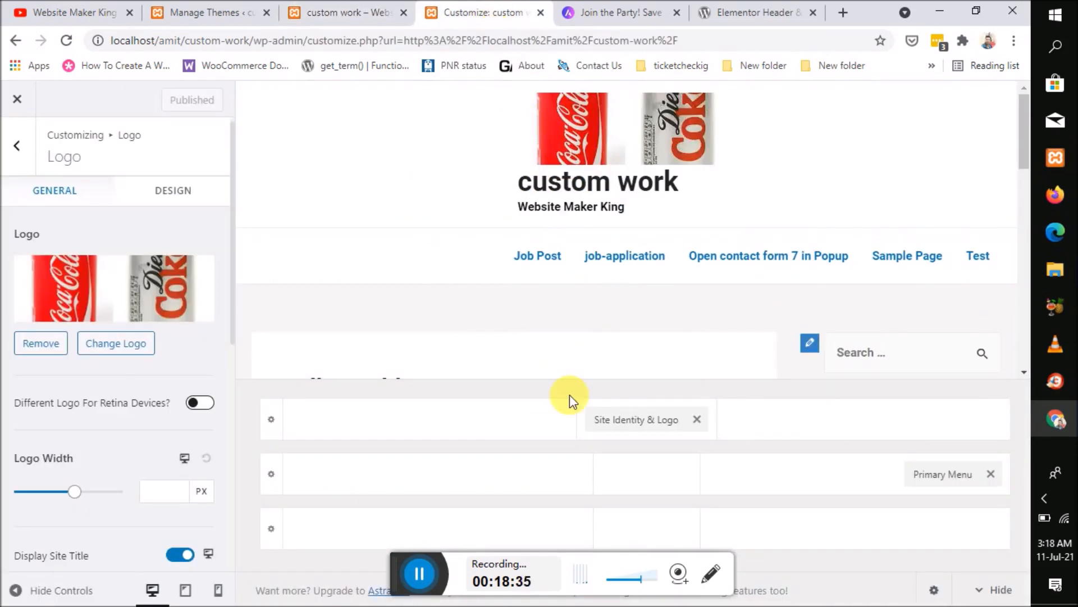
scroll(716, 339, "down", 1)
scroll(716, 340, "down", 1)
scroll(716, 340, "up", 1)
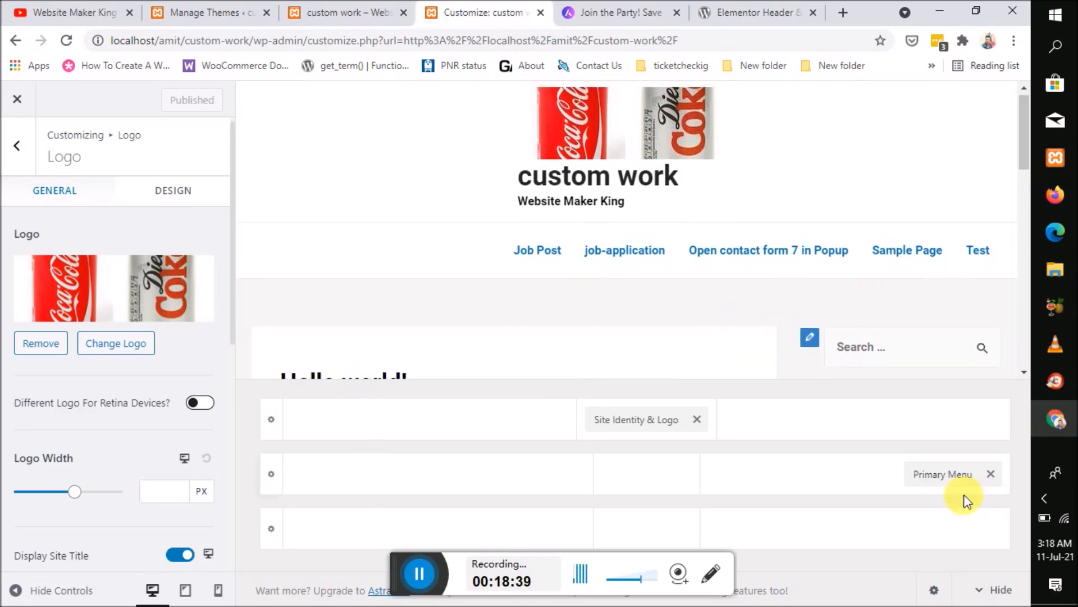
left_click_drag(956, 487, 650, 503)
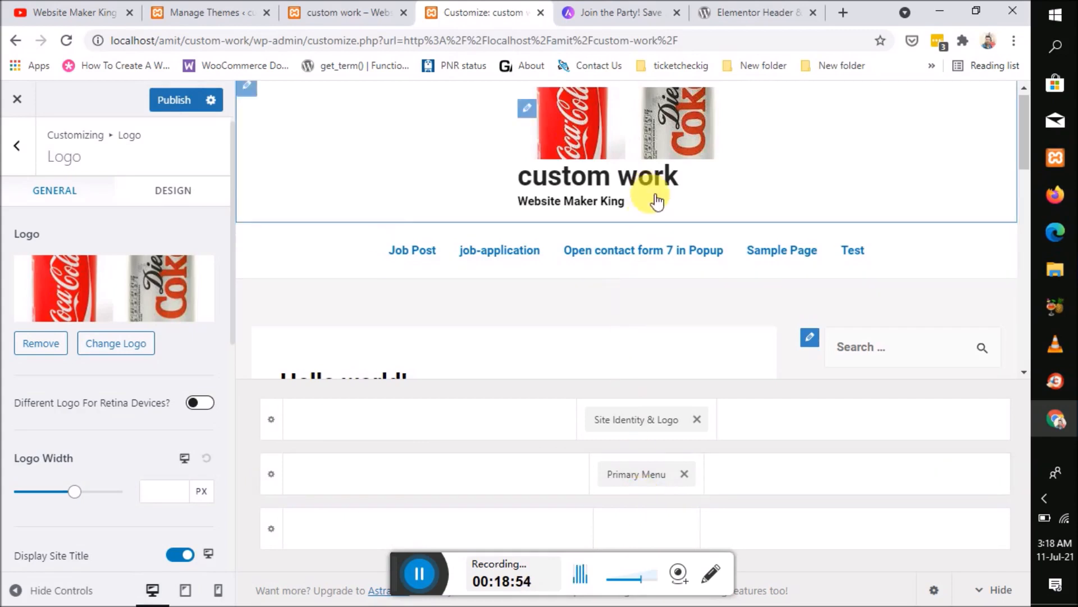
left_click(170, 104)
Step: Check the menu's placement on the live site and return to the Customizer
left_click(333, 19)
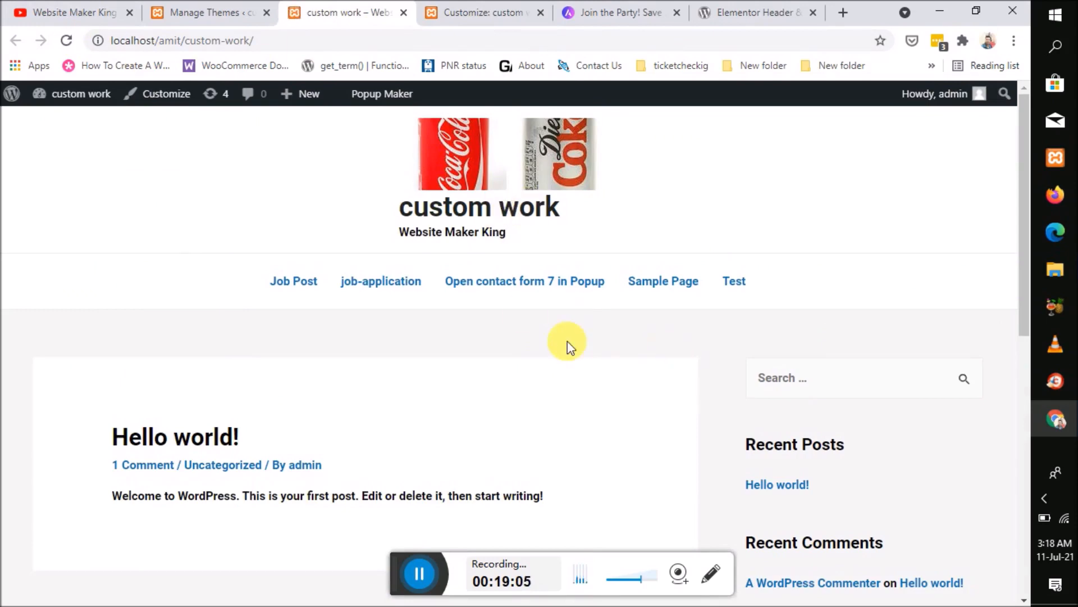
scroll(567, 342, "down", 2)
scroll(568, 342, "up", 1)
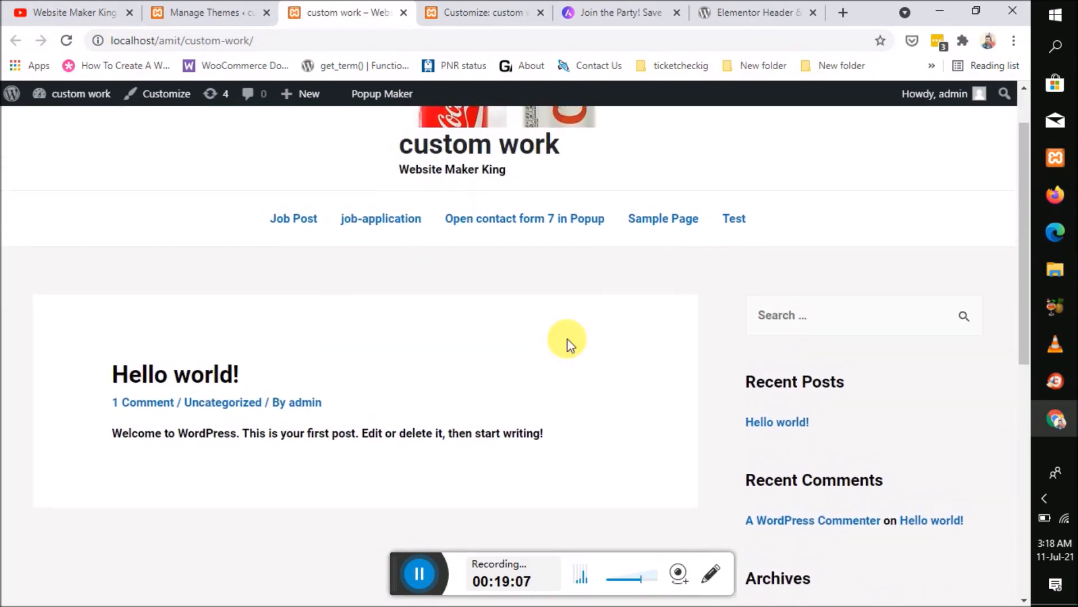
scroll(567, 339, "up", 1)
left_click(204, 12)
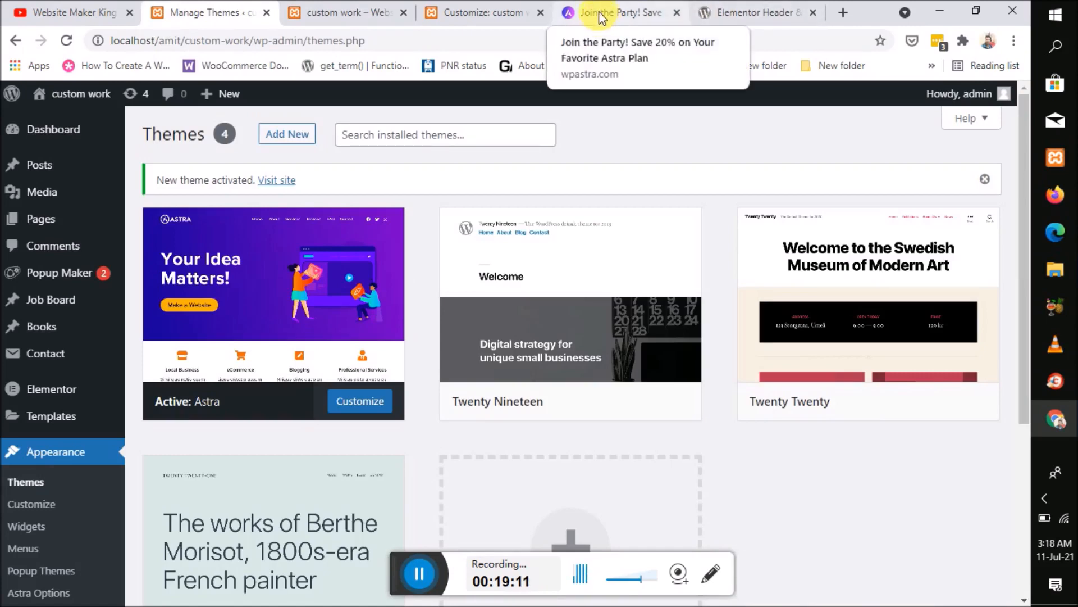
left_click(481, 21)
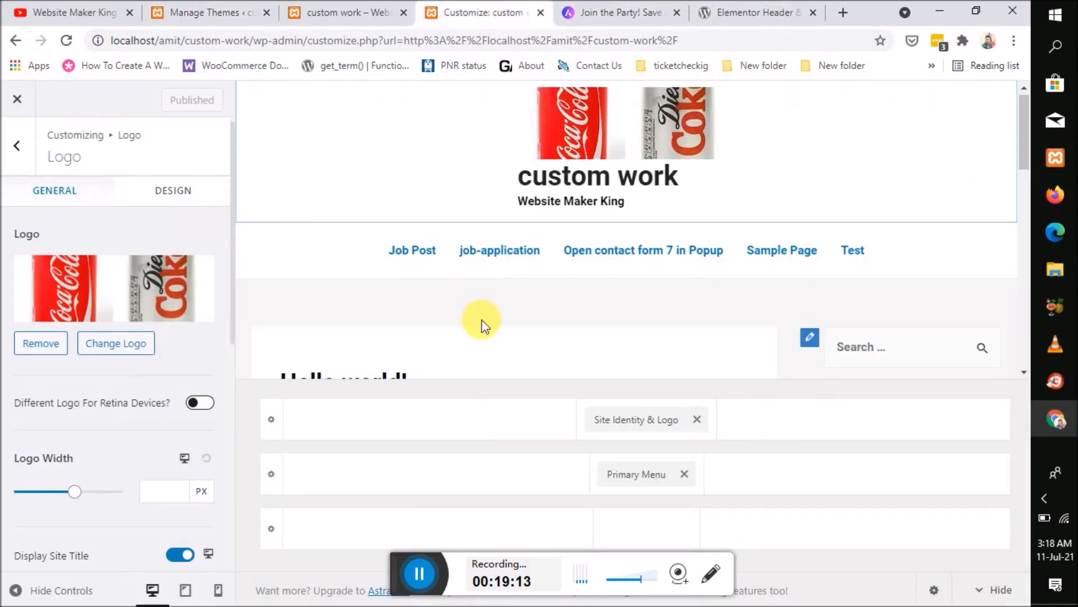
Step: Look over the page preview and the live site's header, and return to the Customizer
scroll(509, 320, "down", 2)
scroll(510, 319, "down", 1)
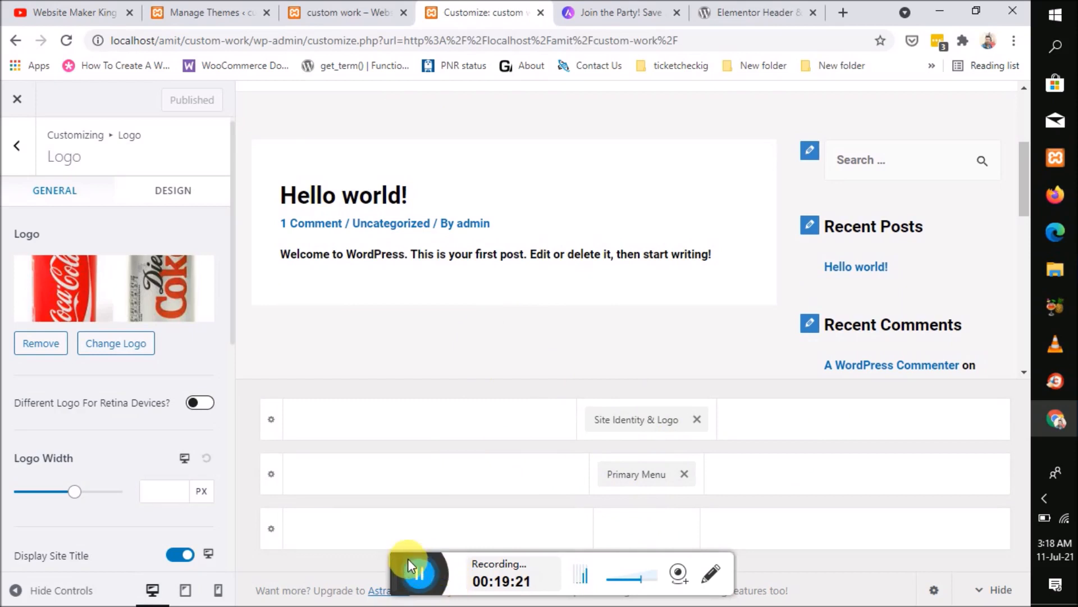
left_click_drag(401, 558, 450, 139)
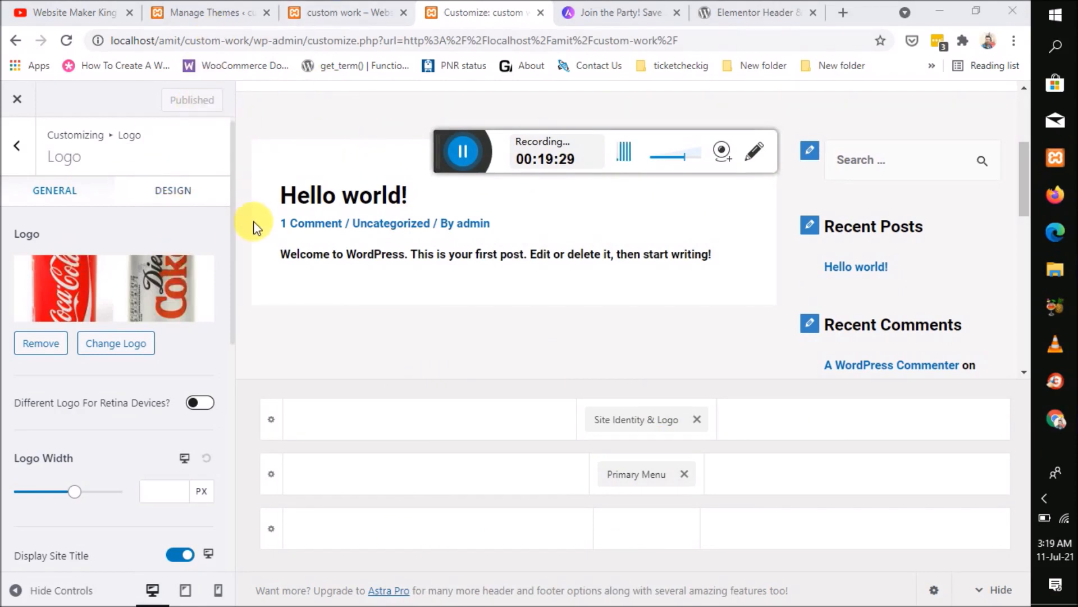
left_click(348, 13)
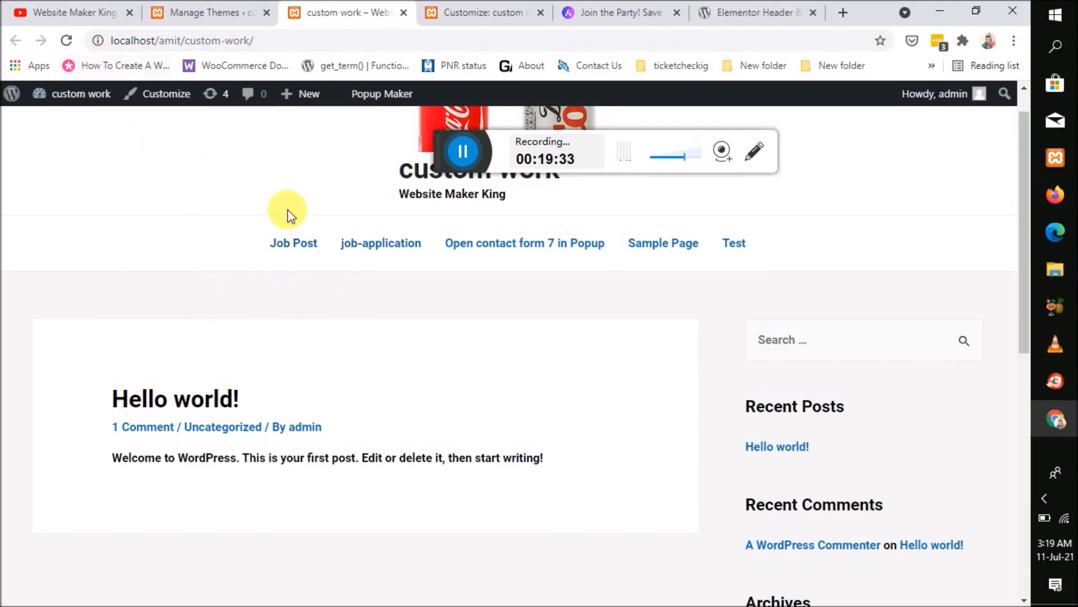
mouse_move(288, 101)
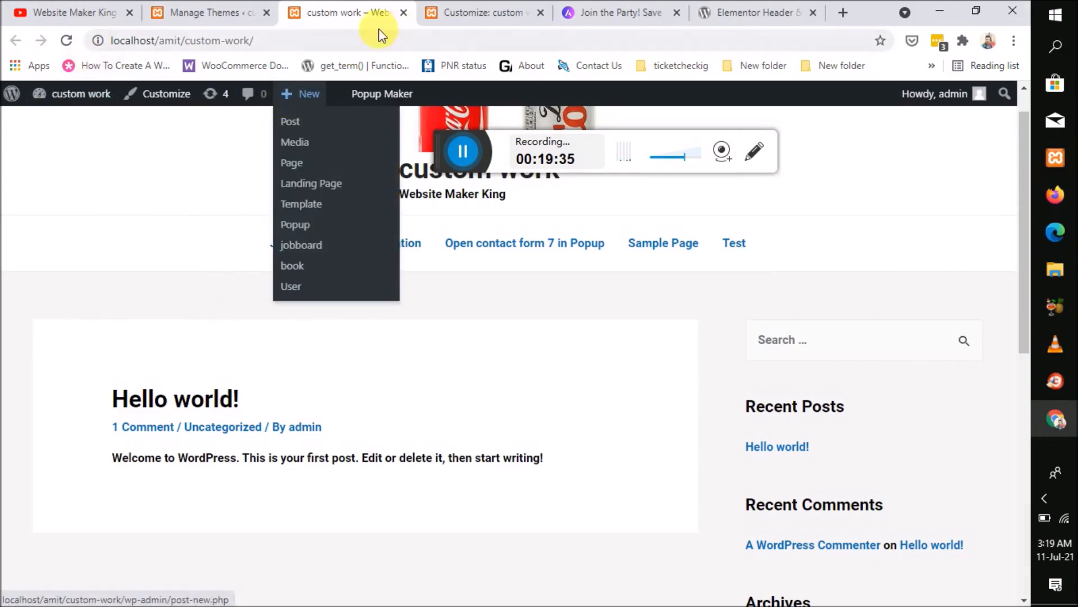
left_click(463, 11)
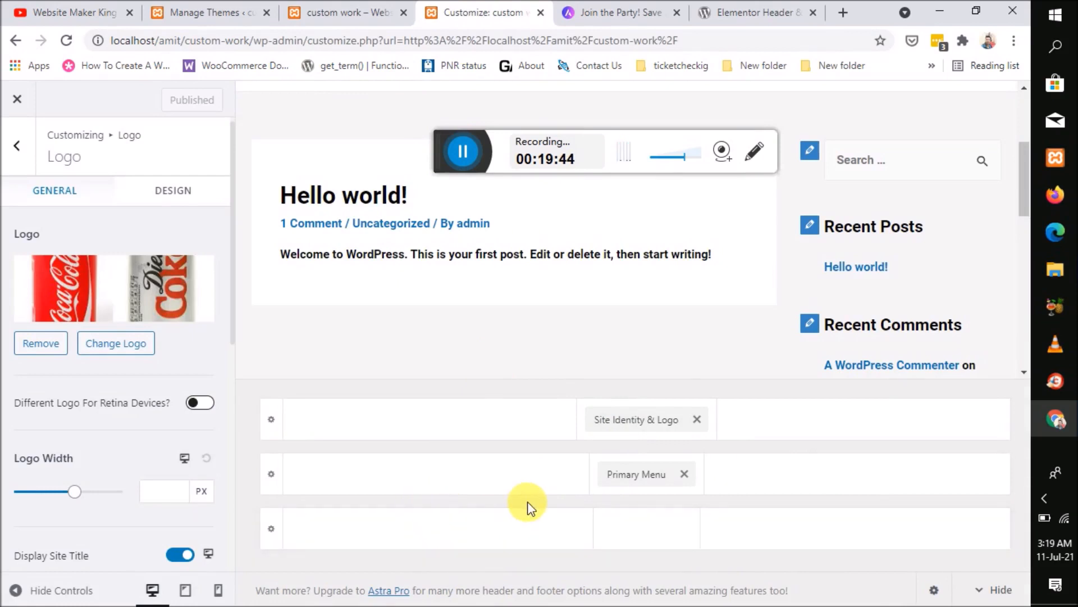
Step: Open the settings of the empty Below Header row, try heights of 123, 413, 65 and 49 px, and finish with 60 px
left_click(270, 531)
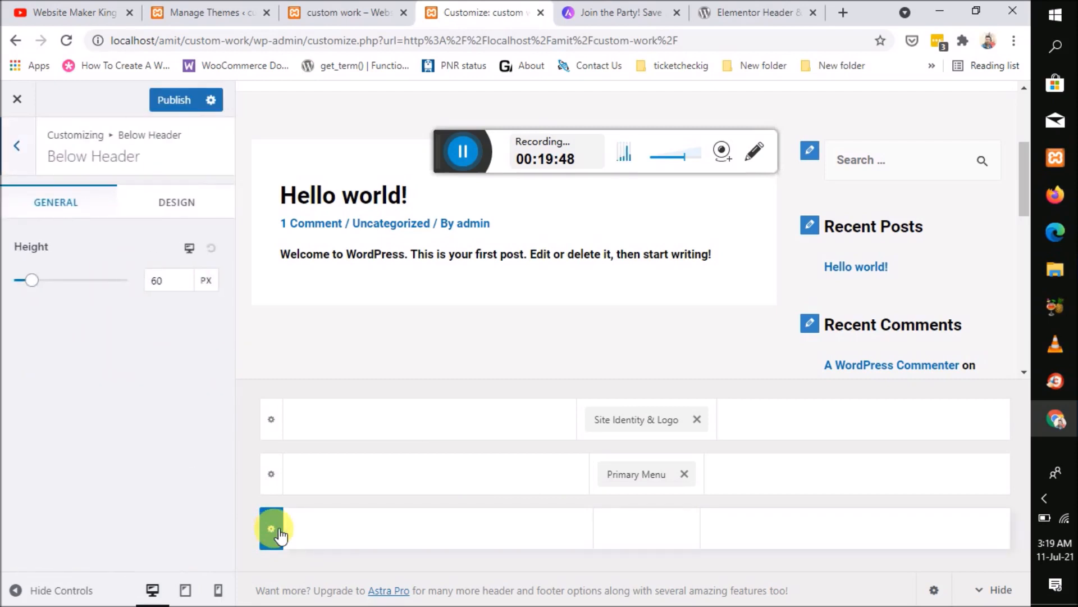
left_click(41, 280)
mouse_move(42, 281)
left_mouse_down()
mouse_move(30, 282)
mouse_move(43, 282)
left_mouse_up()
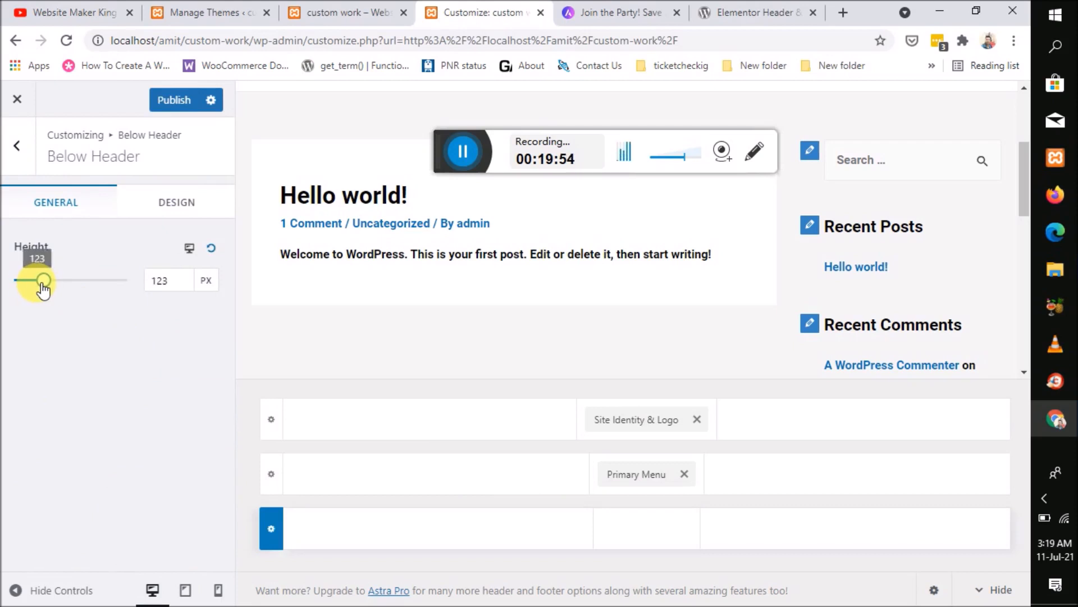
left_click_drag(1020, 180, 1030, 126)
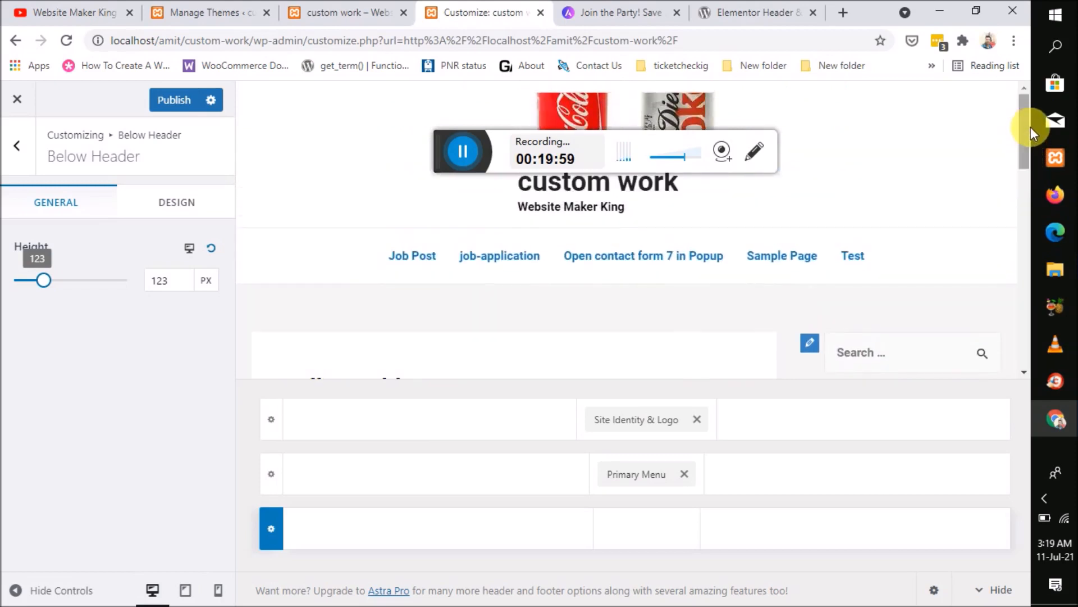
left_click_drag(55, 287, 99, 282)
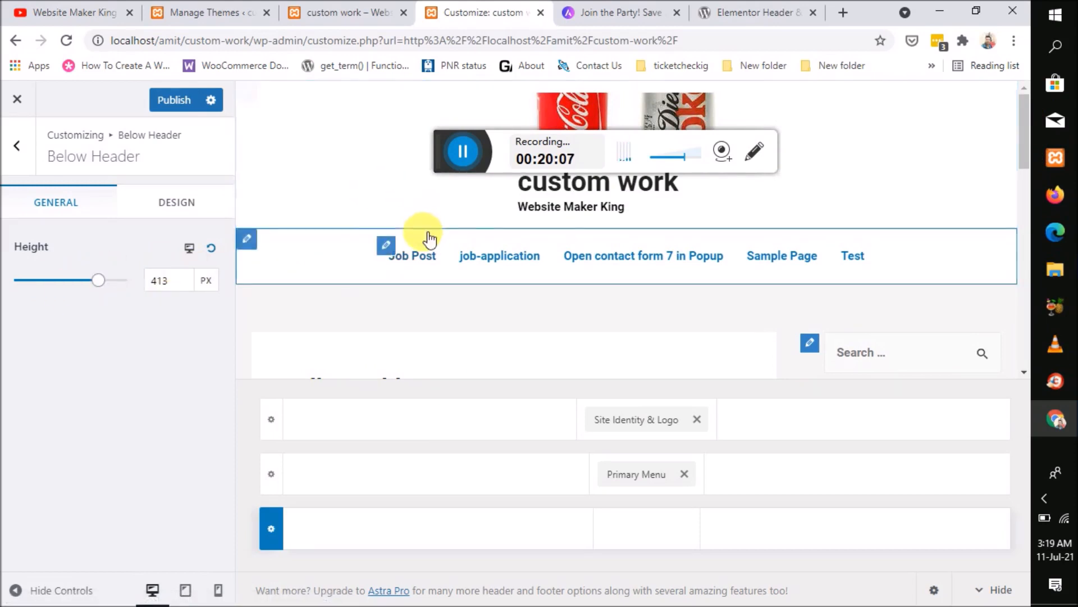
left_click_drag(99, 285, 32, 286)
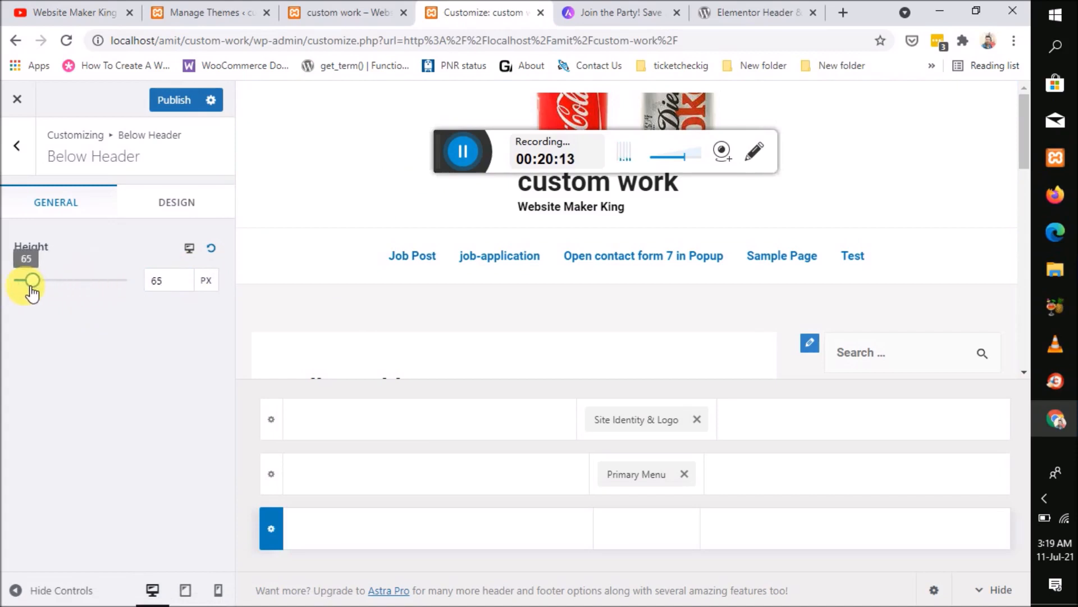
left_click_drag(27, 286, 31, 288)
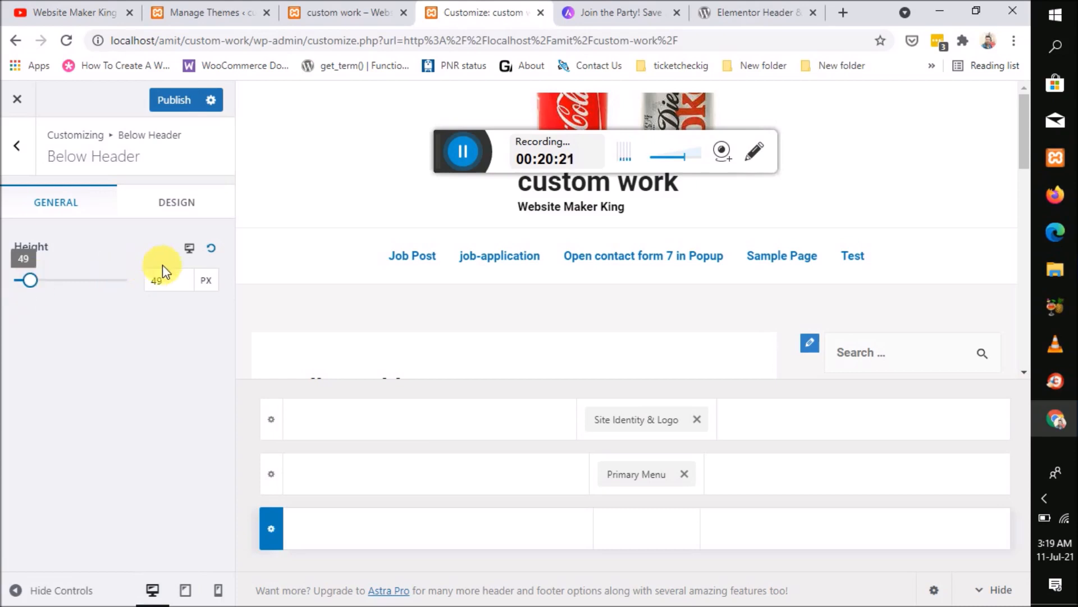
left_click(174, 280)
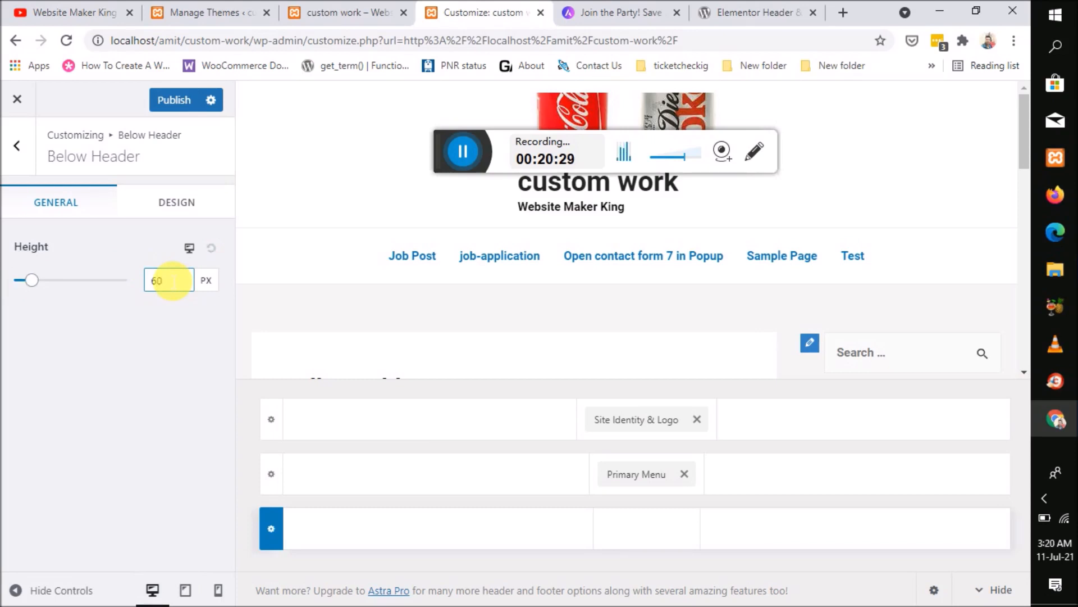
left_click(45, 389)
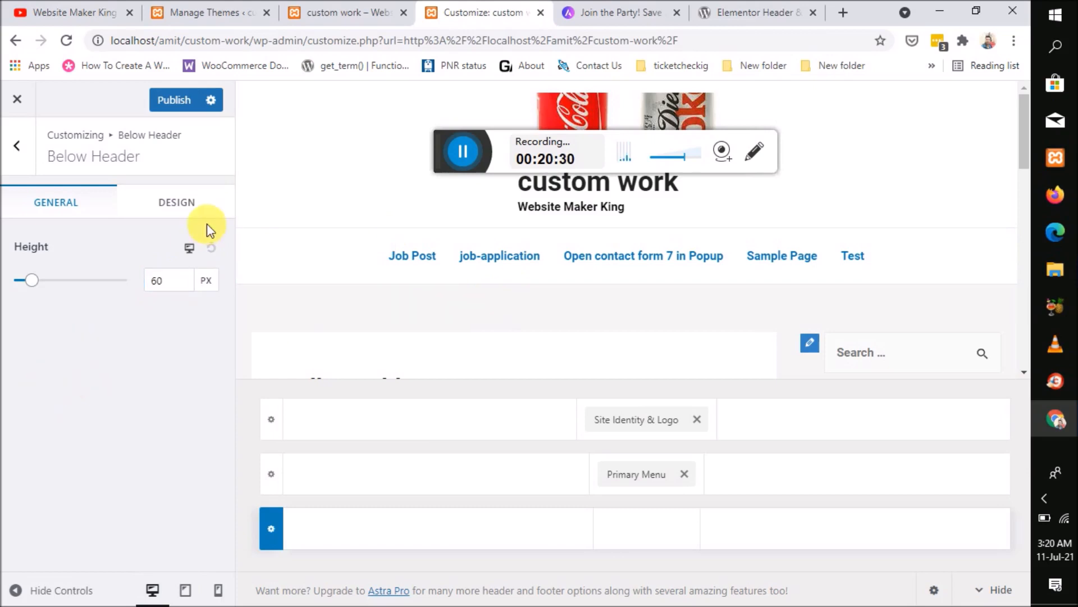
Step: In the Below Header design settings, set the bottom border color to the red preset #dd3333
left_click(180, 203)
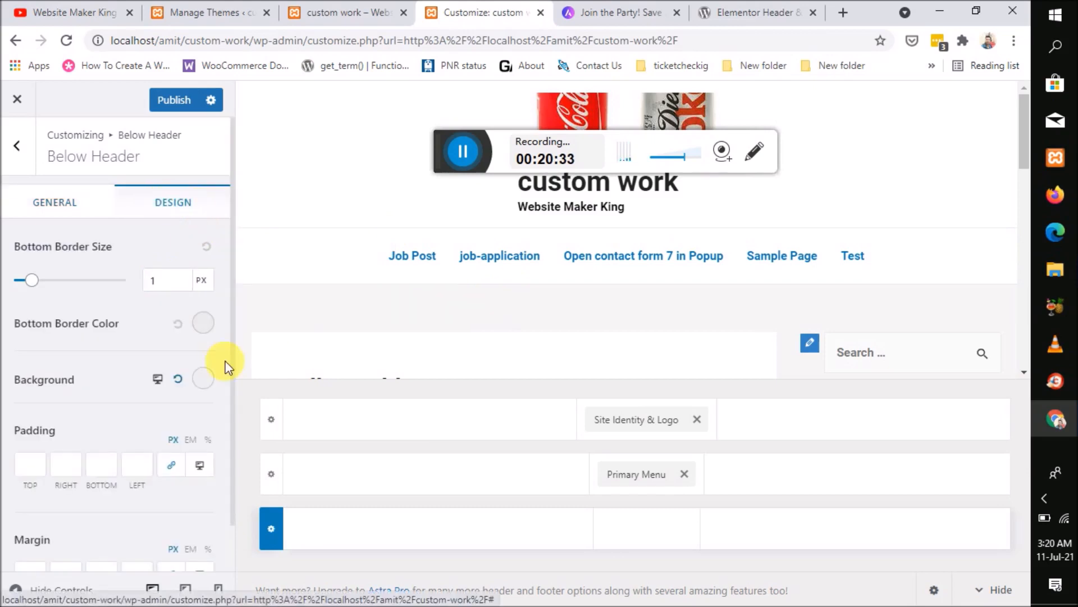
scroll(123, 393, "down", 1)
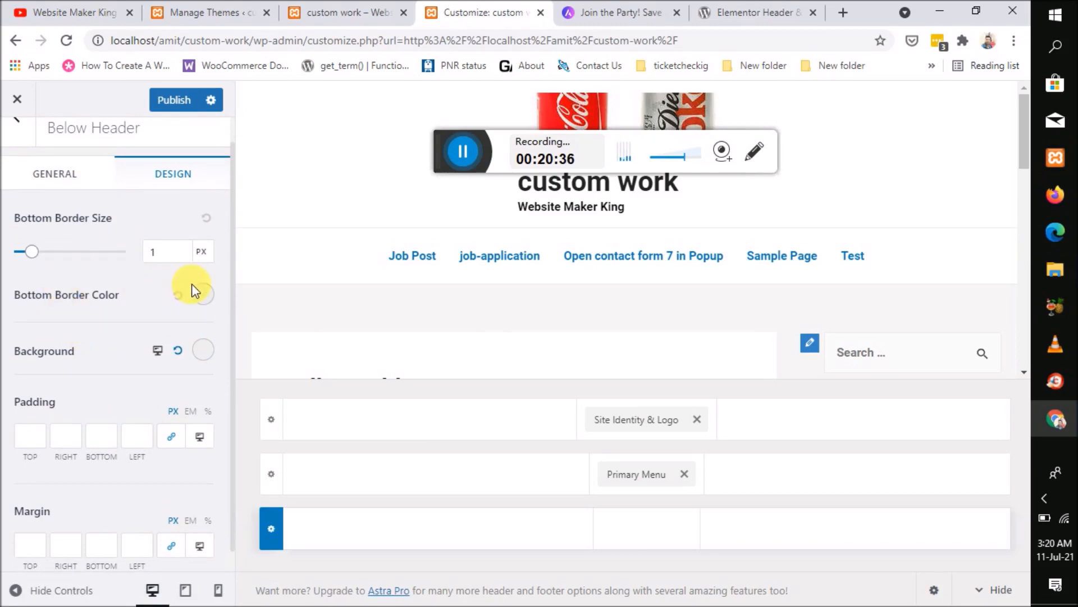
left_click(206, 293)
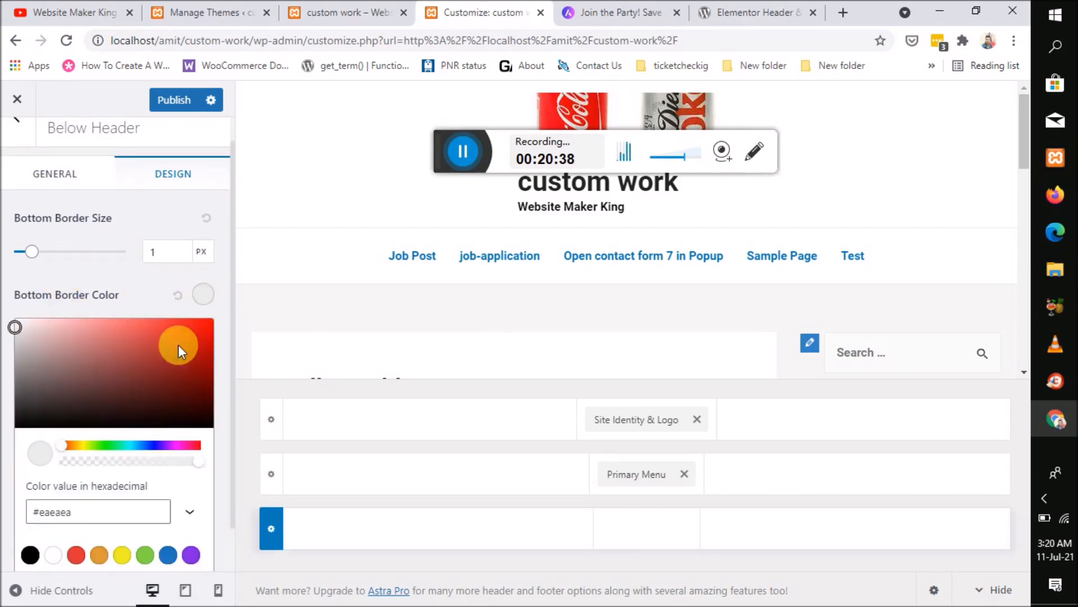
left_click(77, 555)
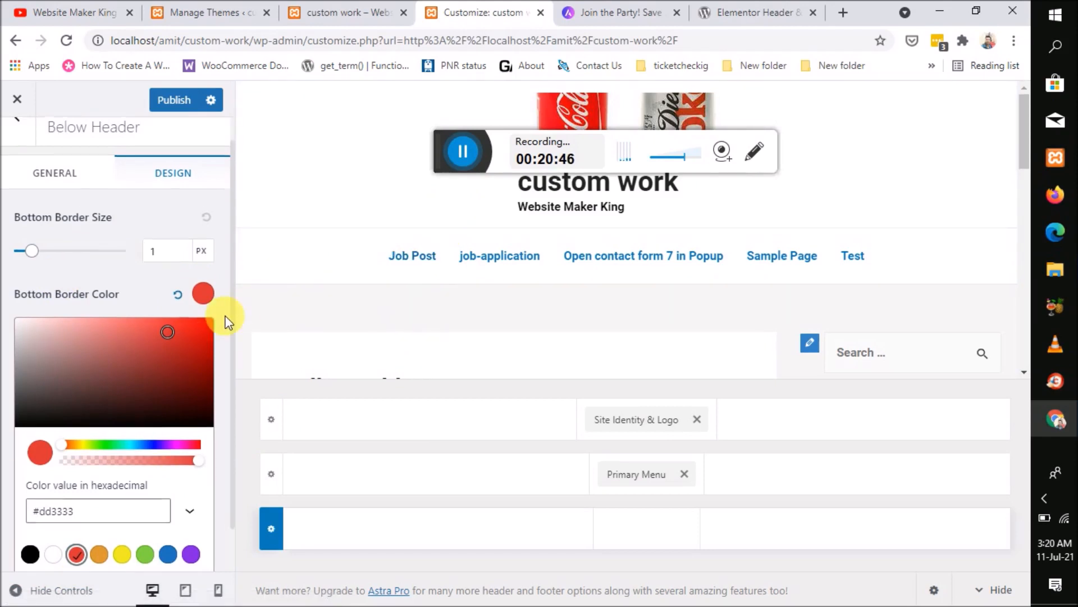
scroll(225, 321, "down", 1)
scroll(225, 322, "up", 2)
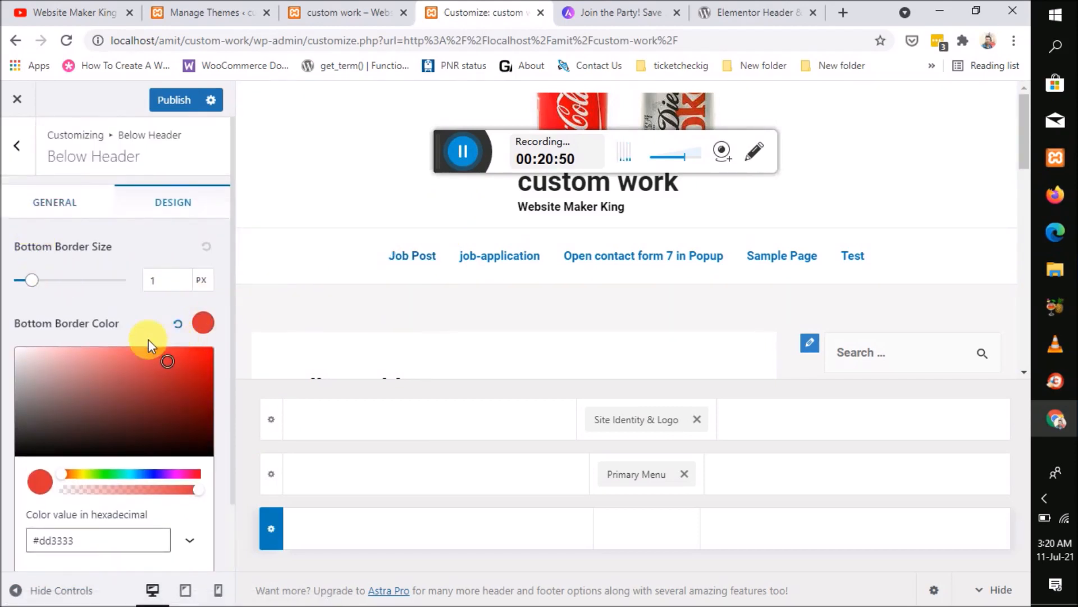
scroll(139, 340, "down", 1)
scroll(139, 341, "up", 1)
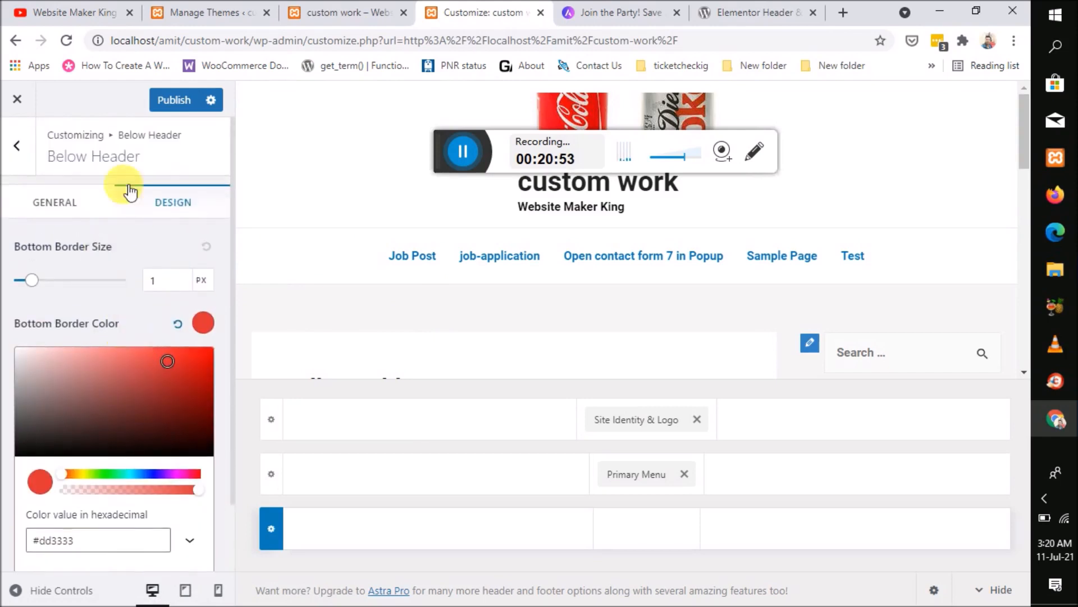
left_click(173, 204)
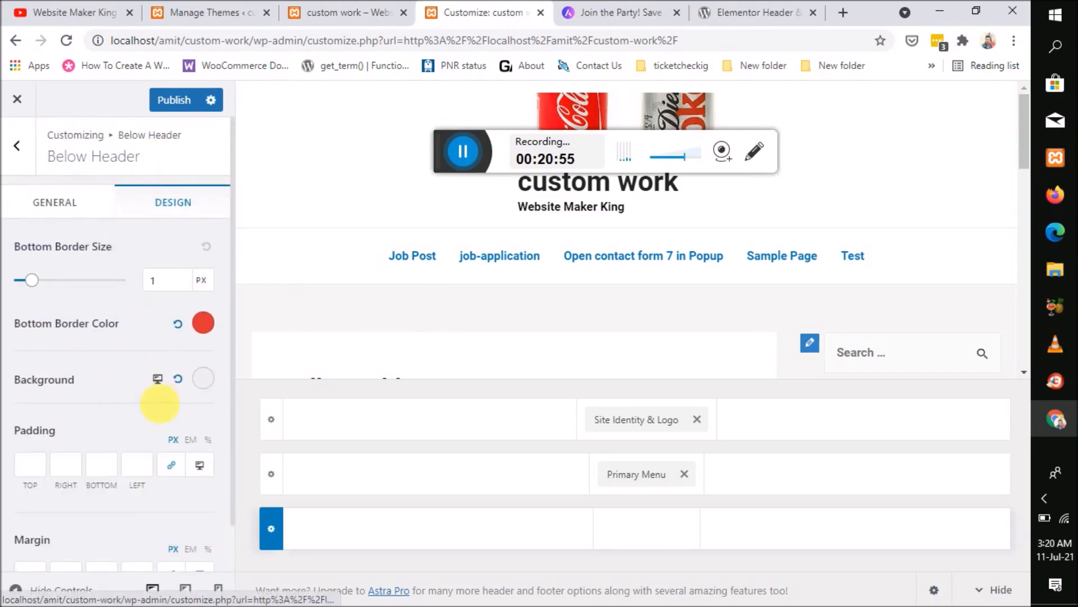
Step: Set the Below Header background to the green preset #81d742 and publish the changes
left_click(203, 380)
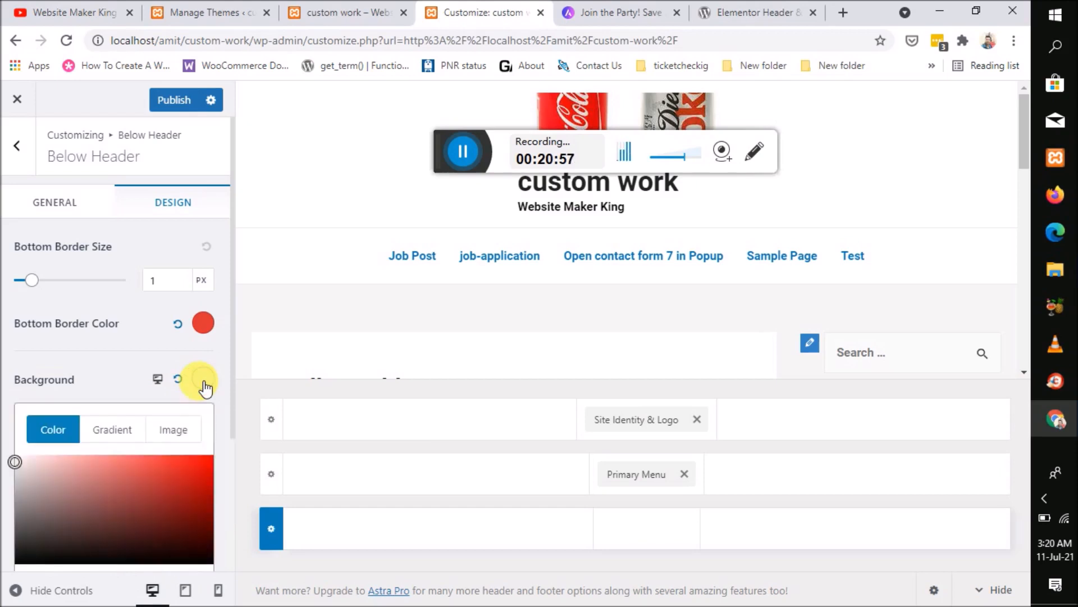
scroll(142, 470, "down", 2)
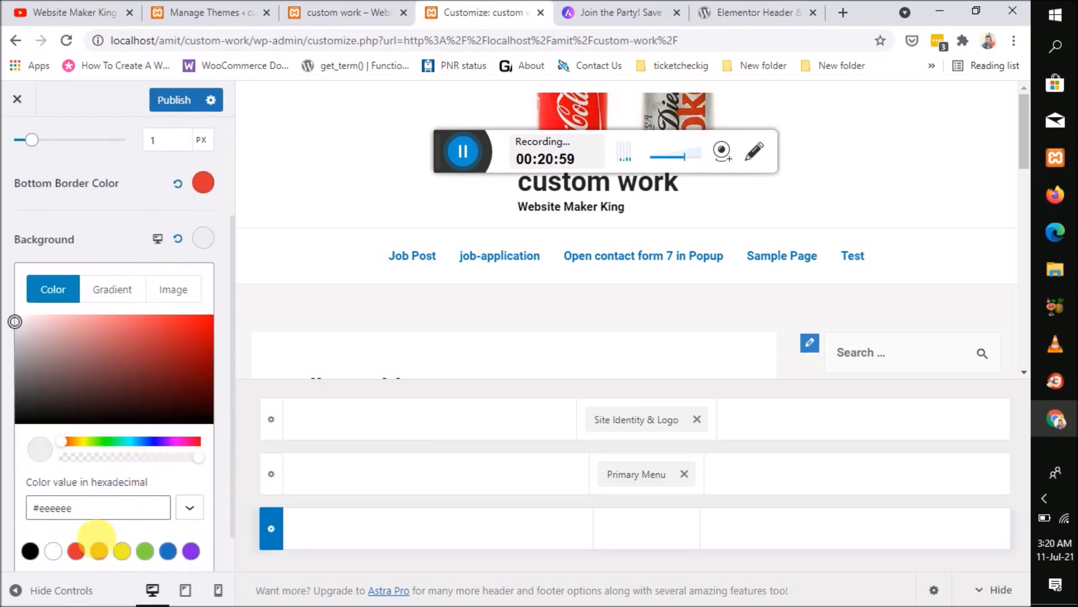
left_click(145, 551)
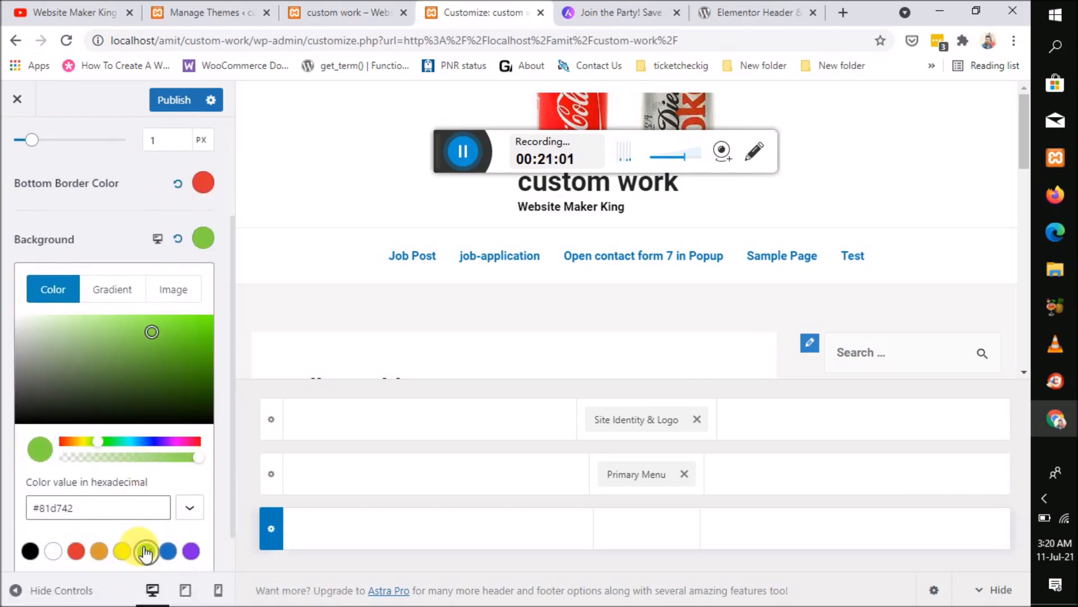
scroll(134, 441, "down", 1)
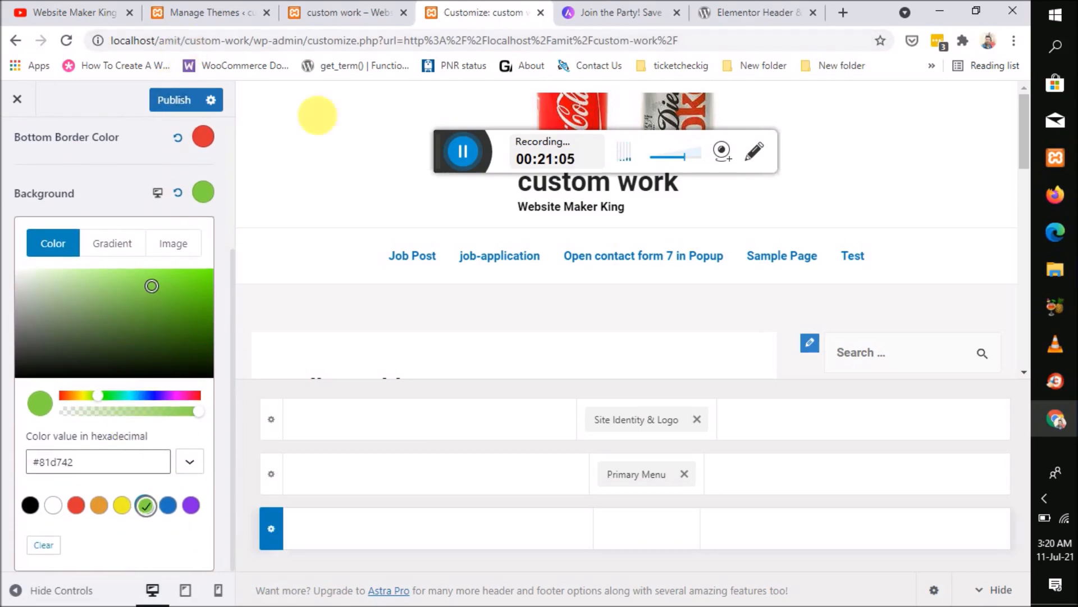
left_click(162, 104)
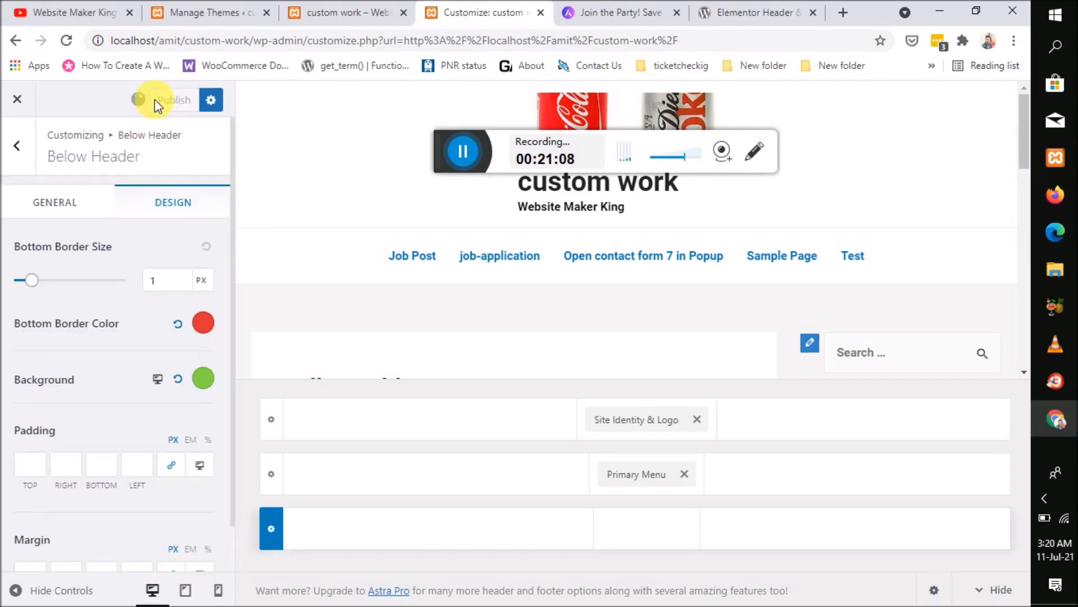
Step: Reload the live site, check its header for the Below Header styling, and review the row's design options in the Customizer
left_click(328, 13)
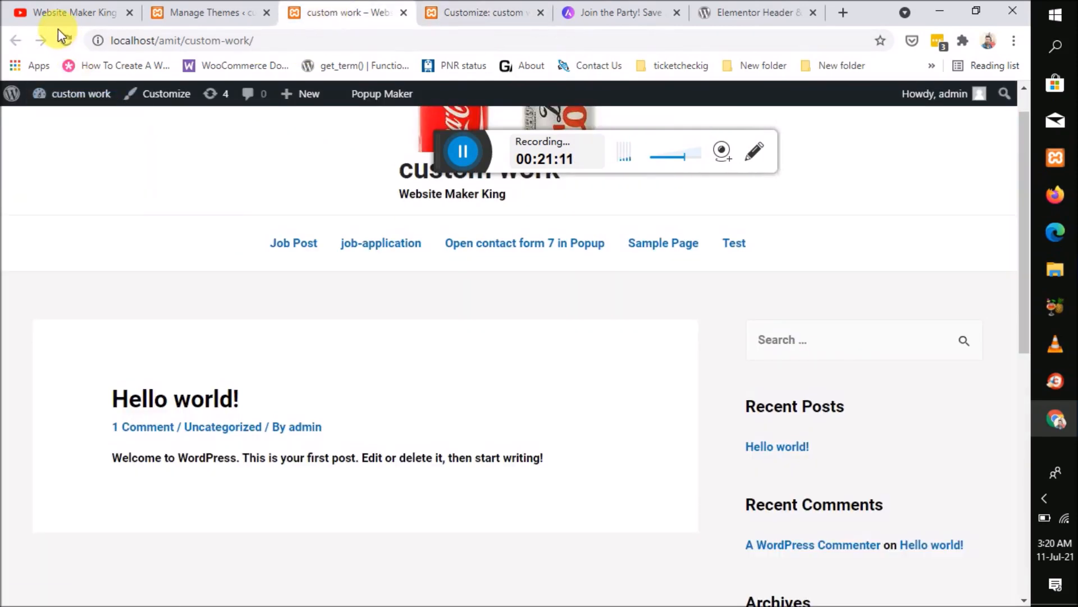
left_click(505, 12)
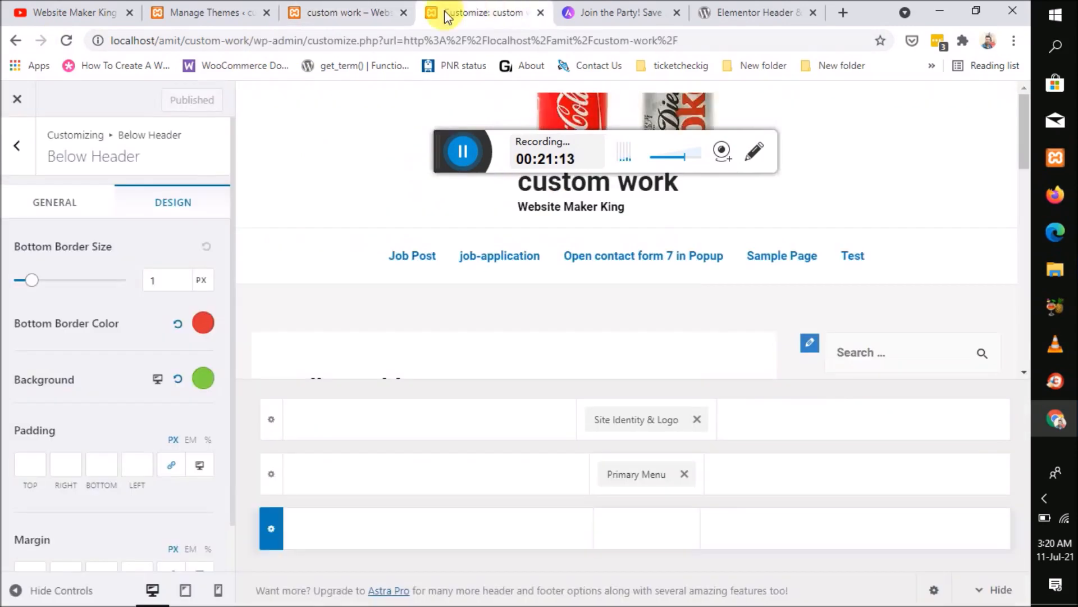
left_click(329, 11)
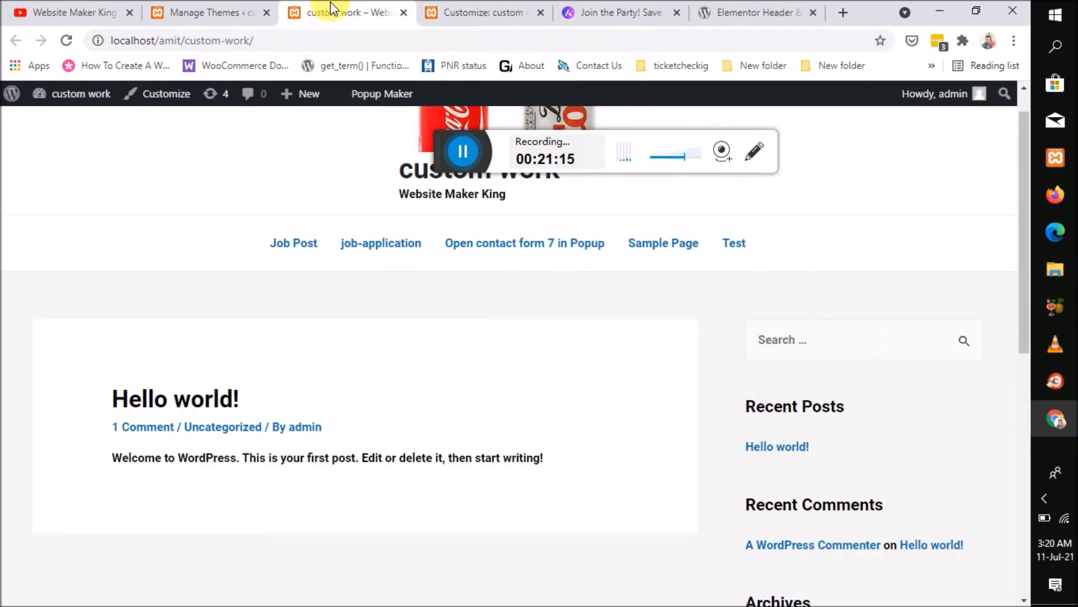
left_click(517, 9)
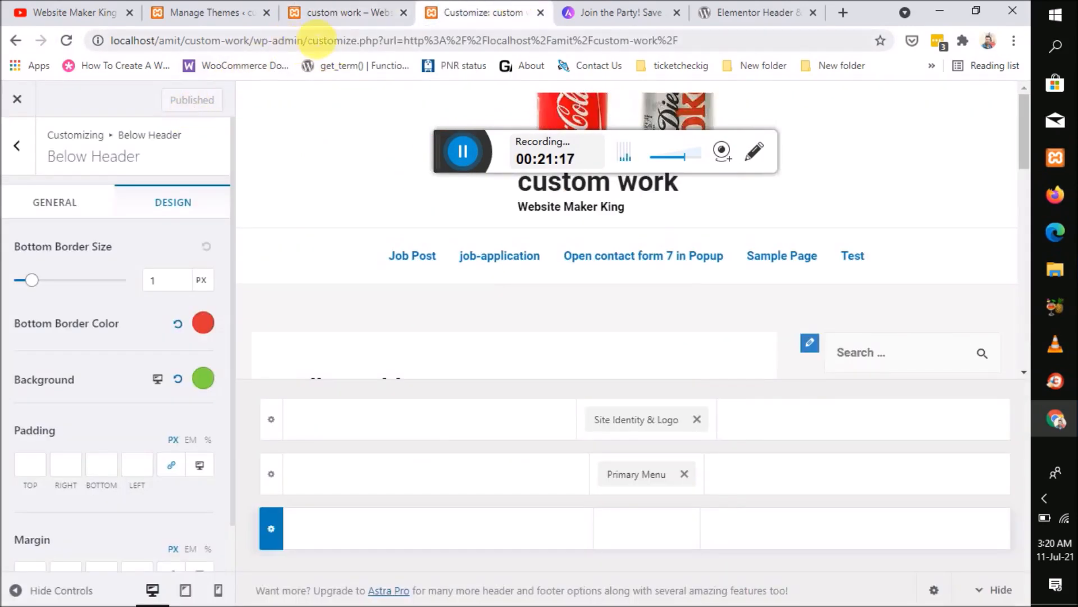
left_click(337, 17)
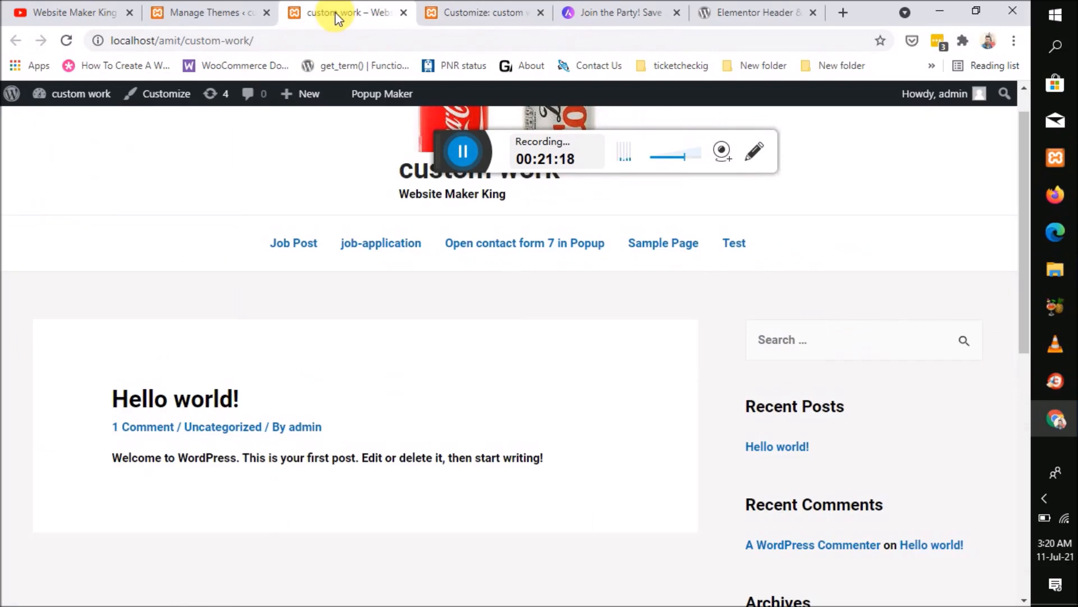
left_click(66, 40)
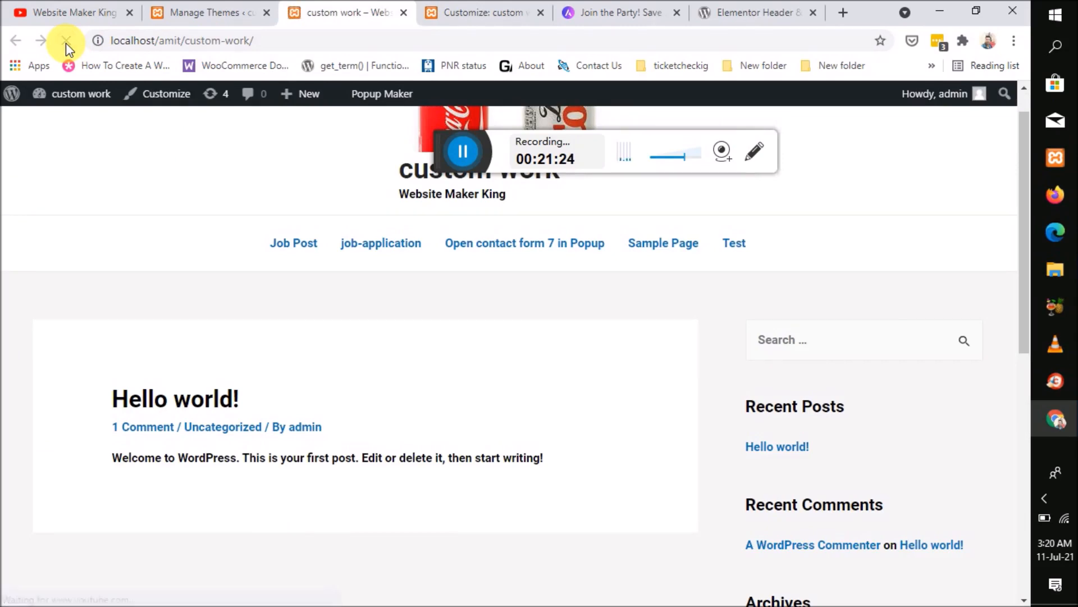
scroll(371, 247, "down", 2)
scroll(371, 247, "up", 3)
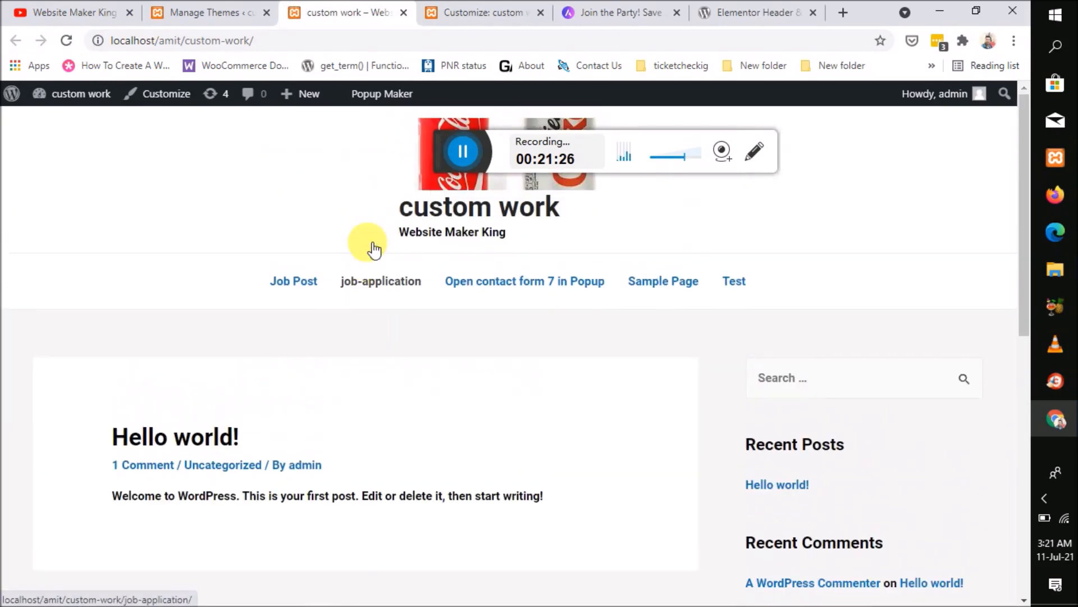
left_click(478, 10)
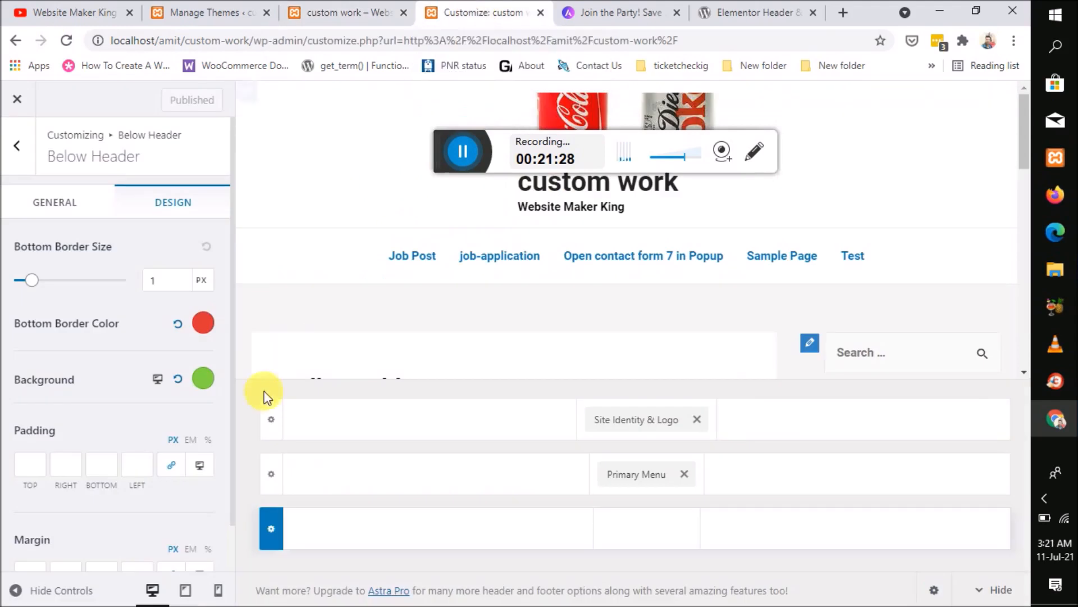
scroll(170, 394, "down", 1)
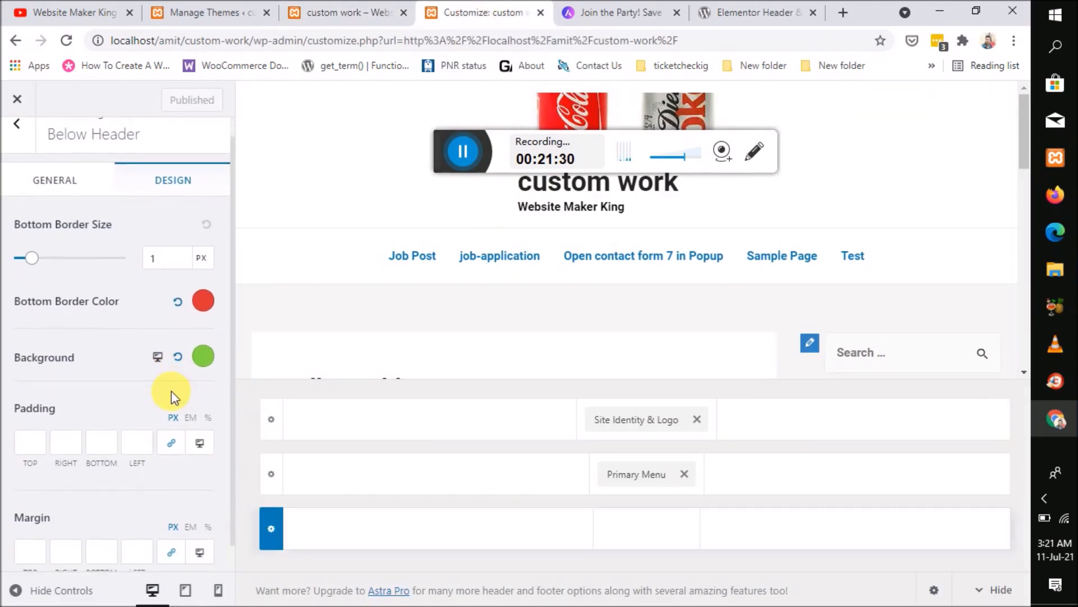
scroll(116, 343, "down", 1)
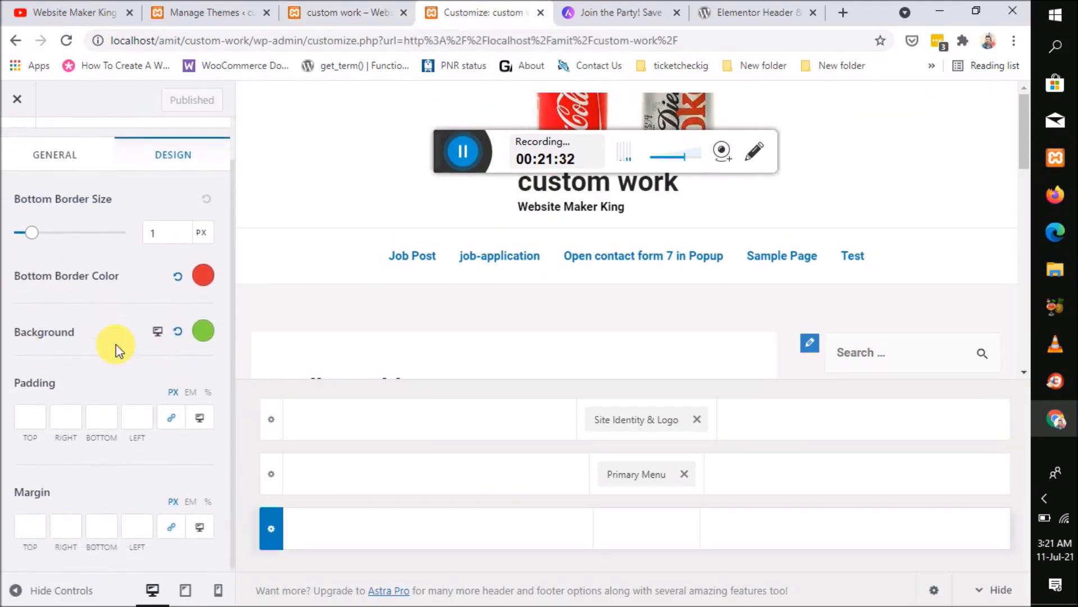
Step: Compare the Below Header background setting across the desktop, tablet and mobile views, looking through the page preview
scroll(116, 344, "up", 2)
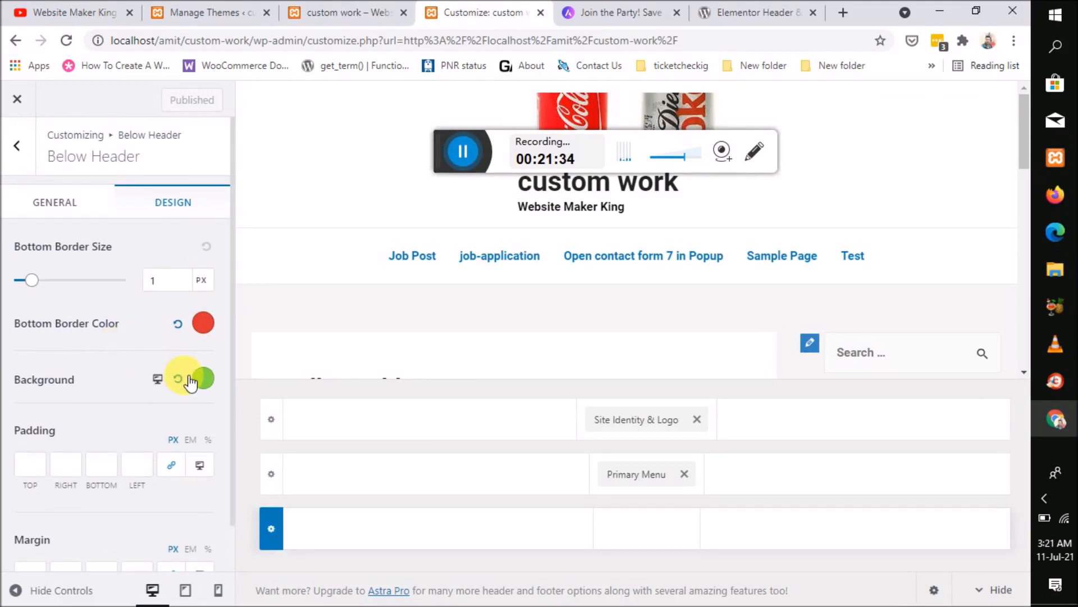
left_click(159, 379)
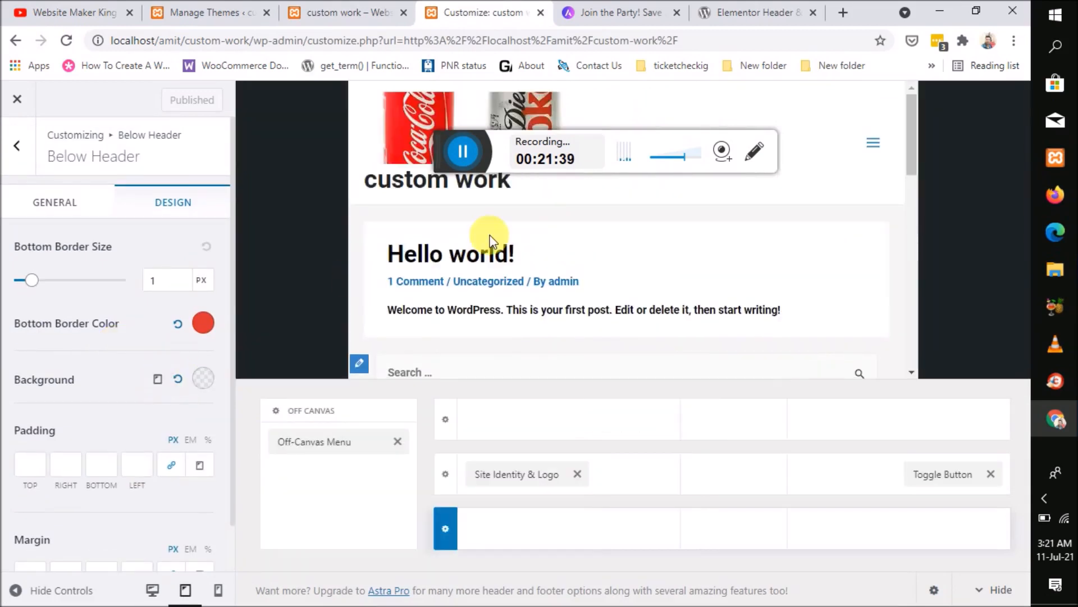
scroll(490, 240, "down", 10)
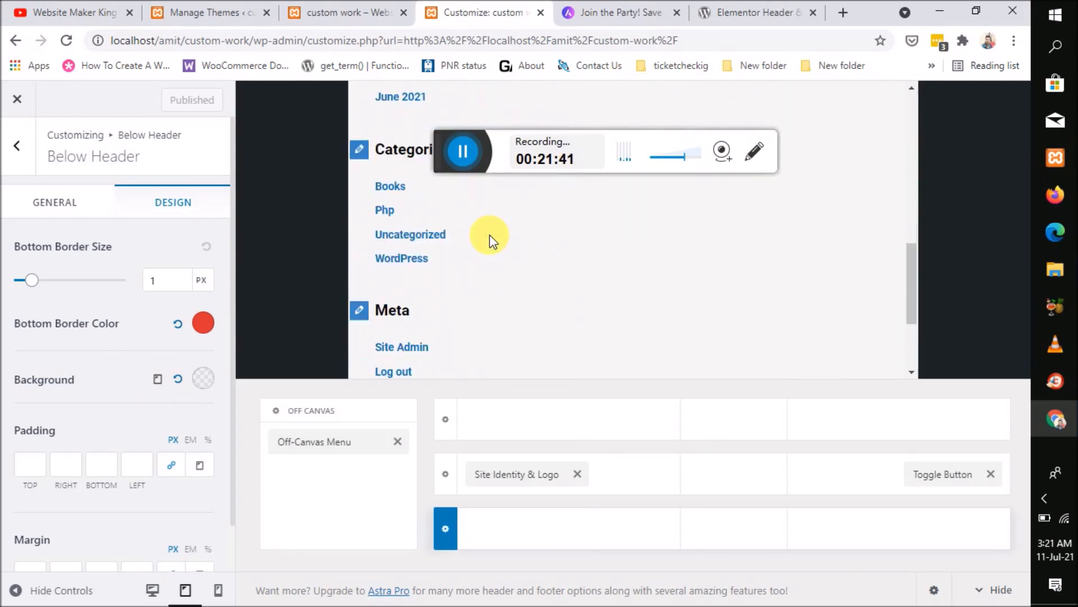
scroll(490, 241, "up", 4)
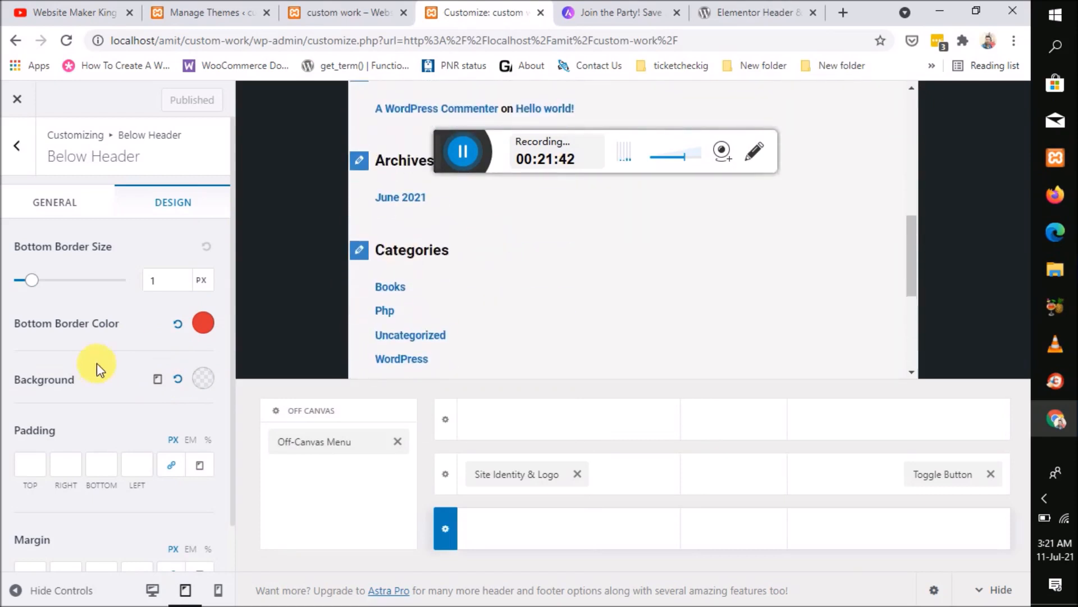
left_click(158, 381)
left_click(159, 380)
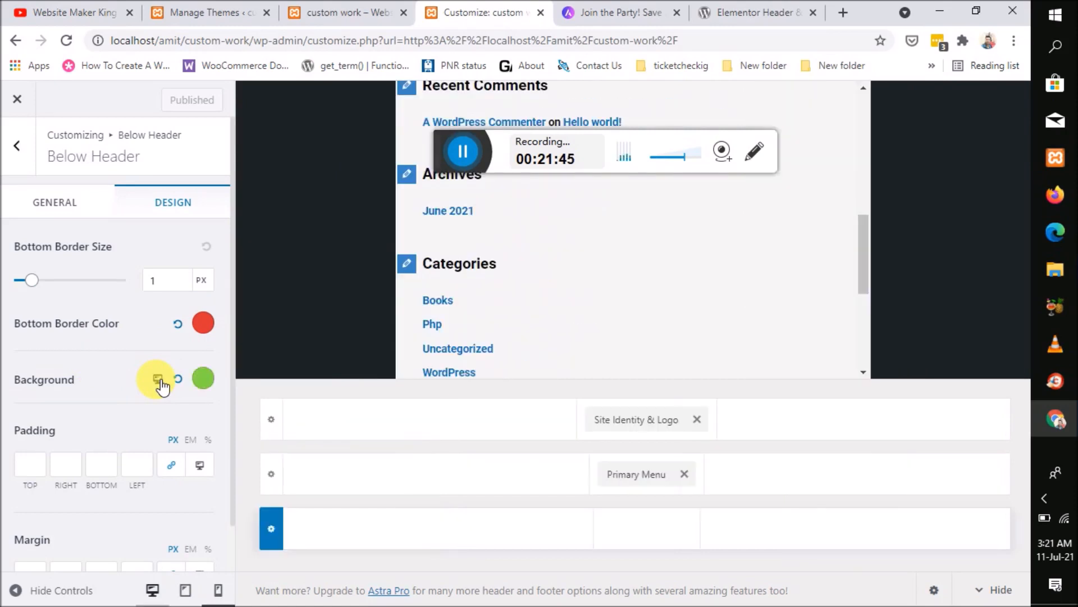
left_click(158, 381)
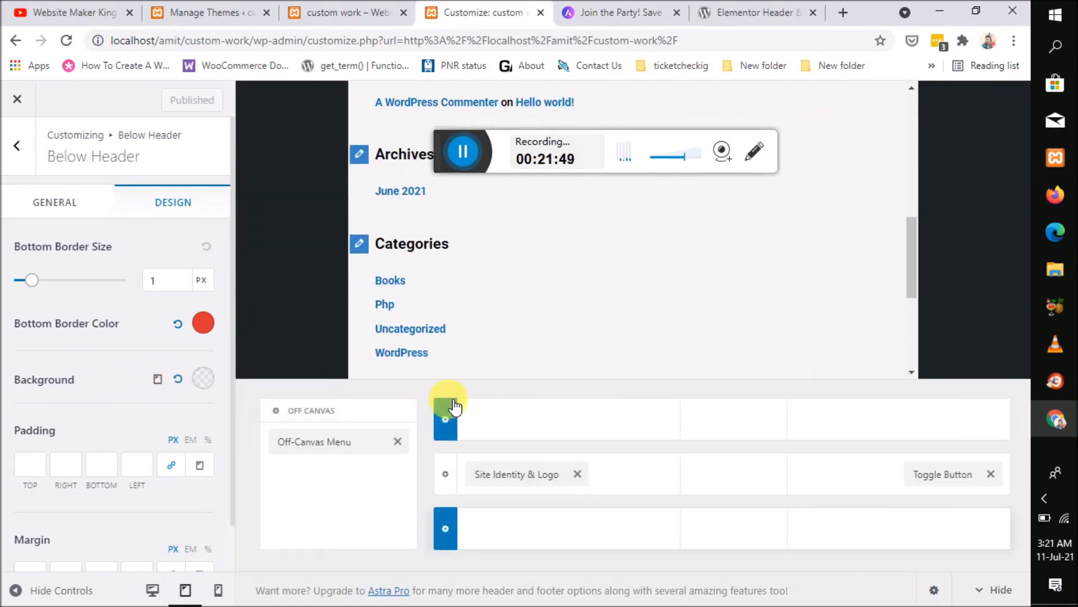
left_click(158, 380)
left_click(157, 375)
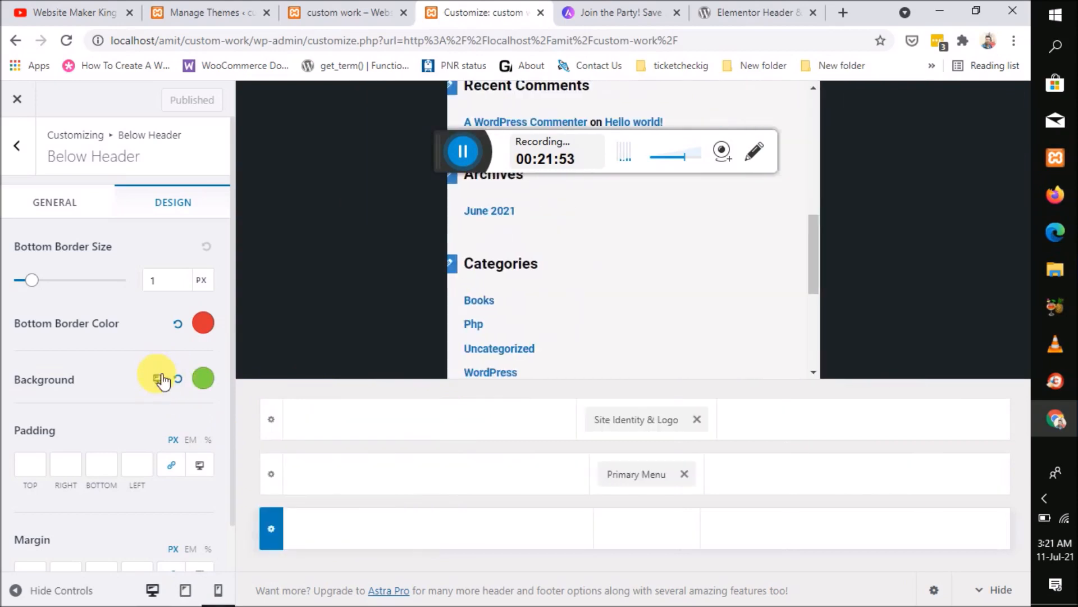
scroll(700, 236, "up", 6)
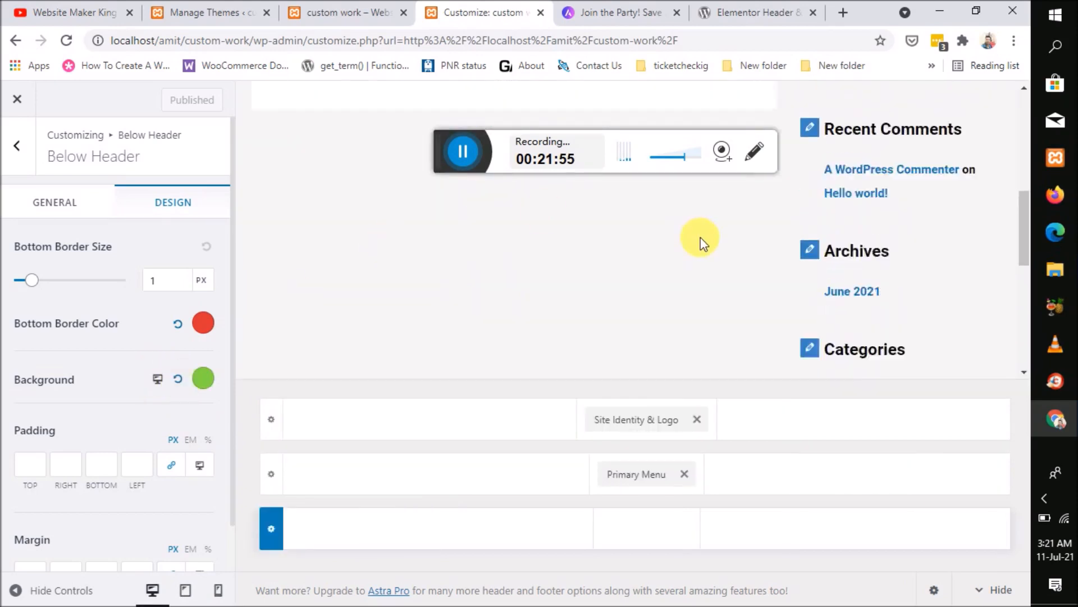
Step: Reset the Below Header bottom border color and background to their defaults and publish the changes
left_click(178, 323)
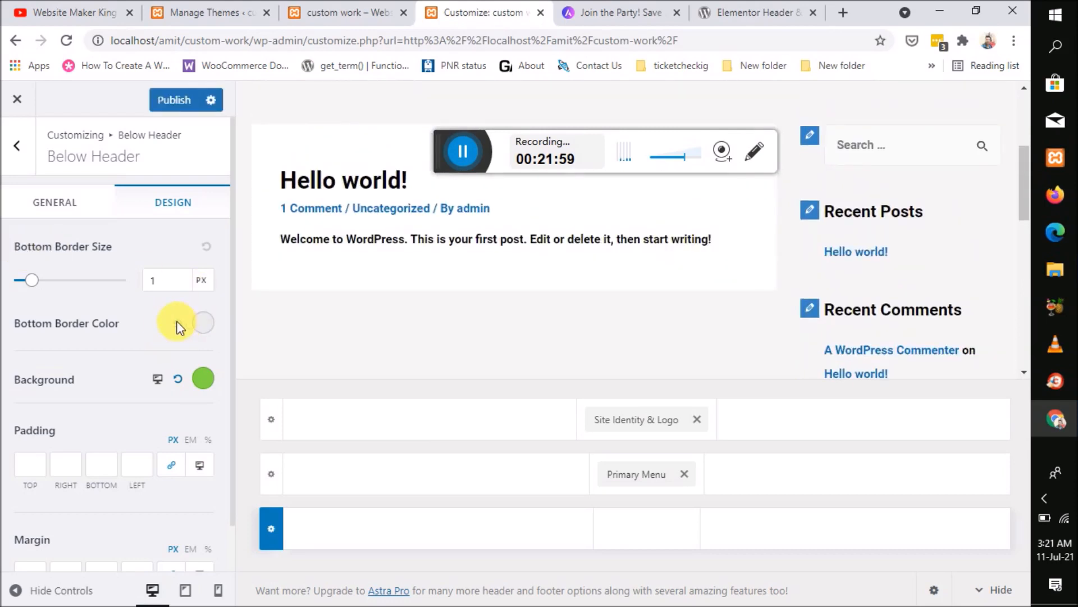
left_click(183, 381)
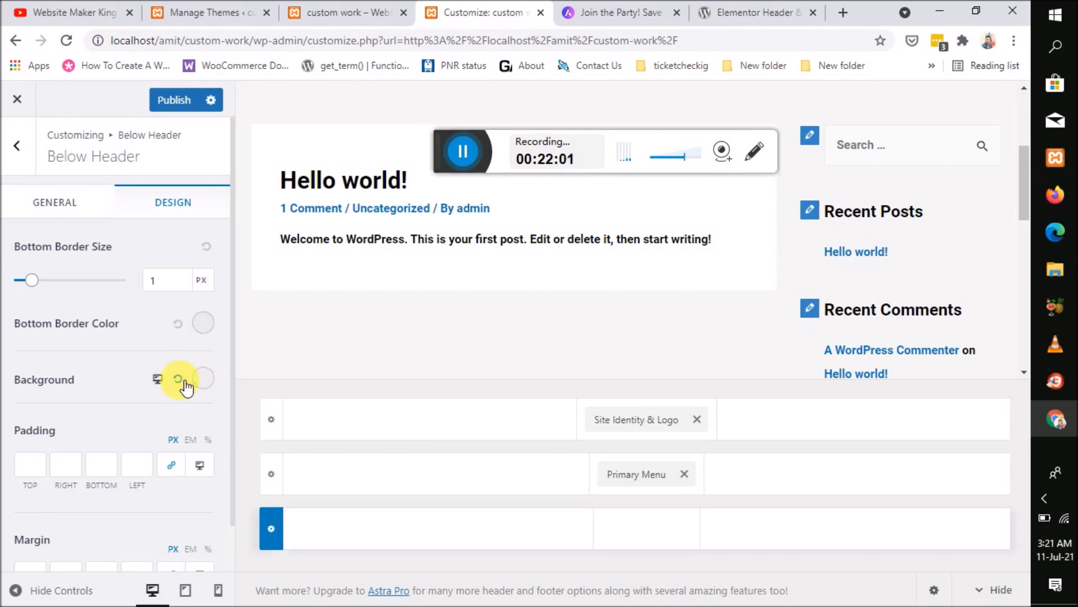
left_click(169, 100)
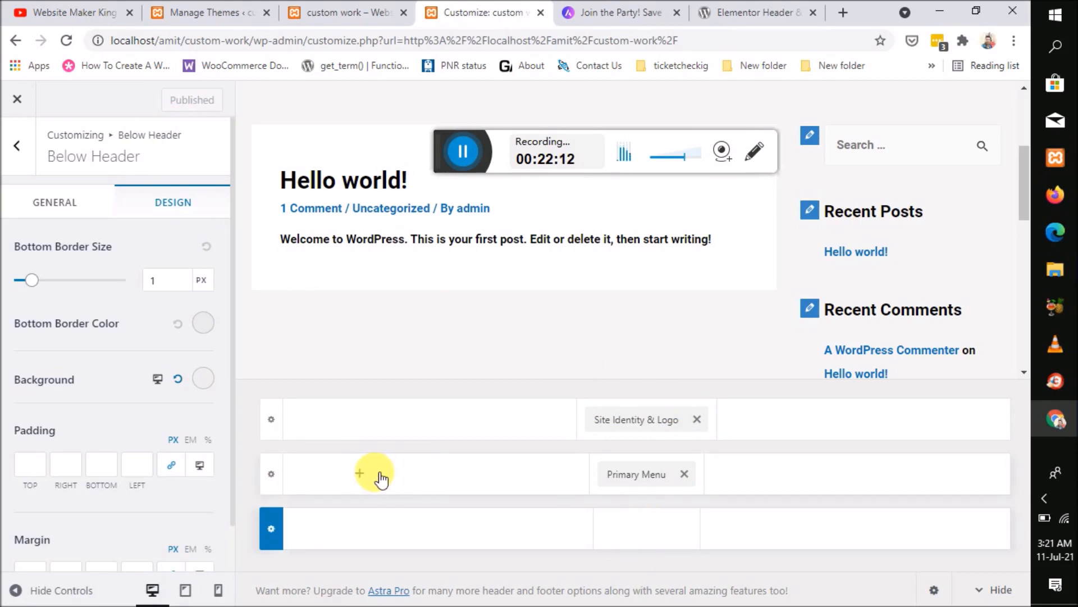
Step: Add the Social element to the left area of the Primary Header row, publish, and check it on the reloaded live site
left_click(362, 474)
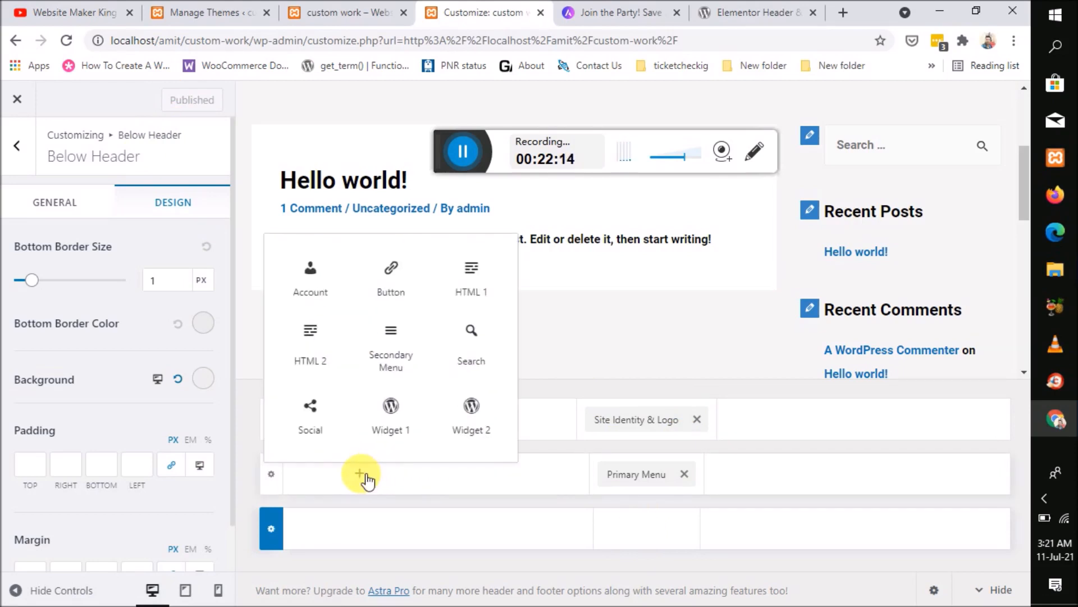
left_click(311, 427)
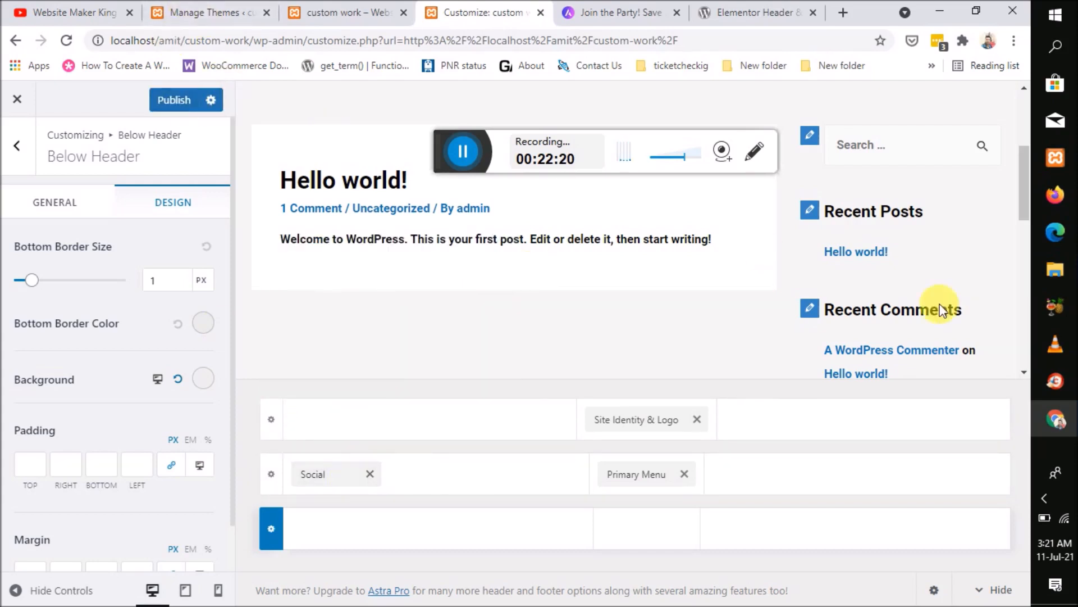
left_click_drag(1026, 178, 1027, 130)
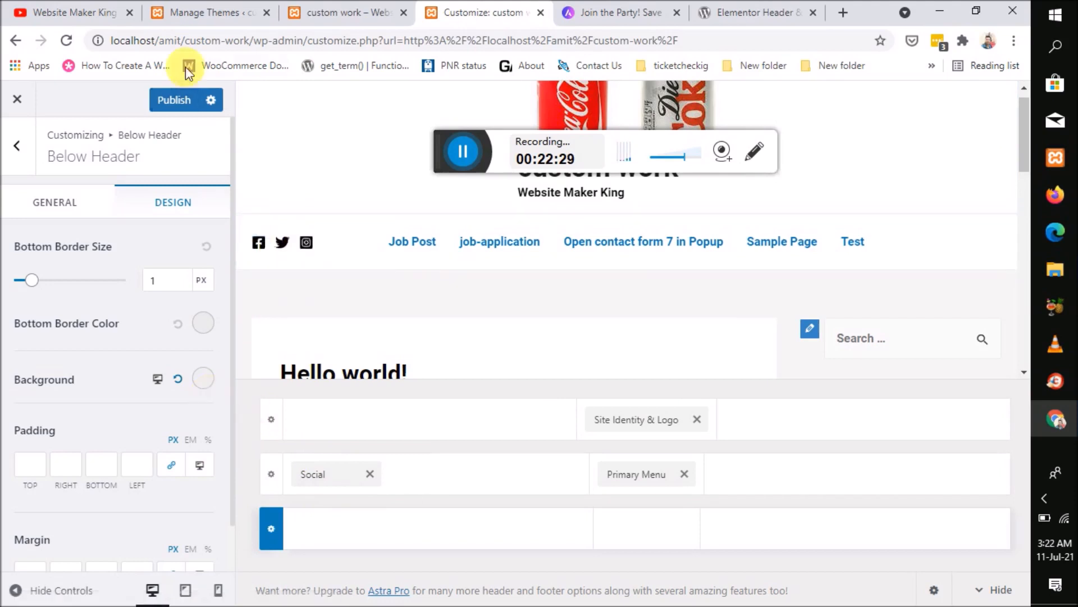
left_click(174, 100)
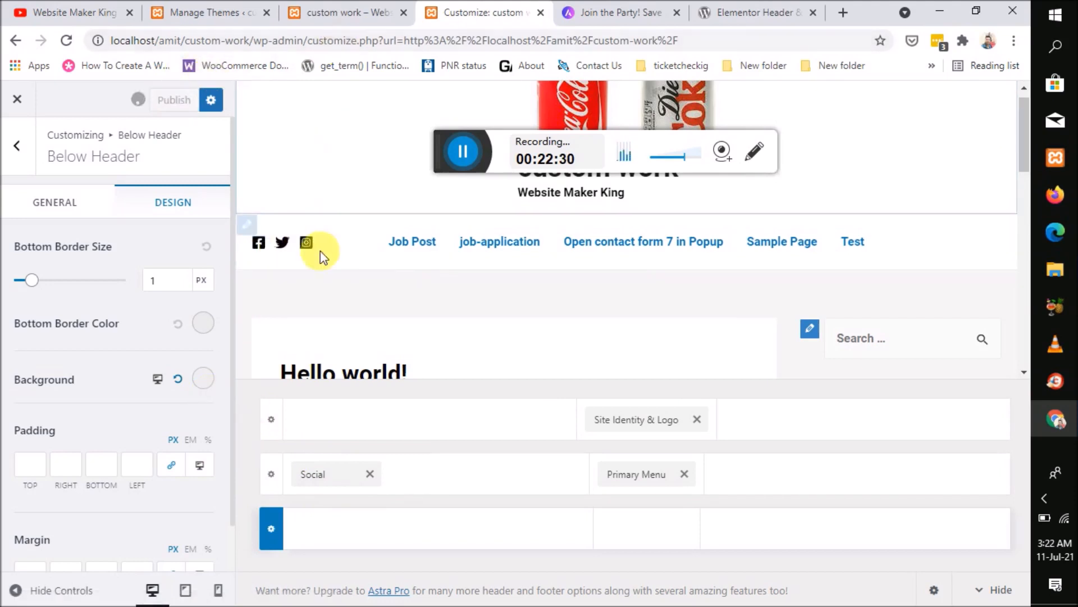
left_click(301, 12)
left_click(71, 43)
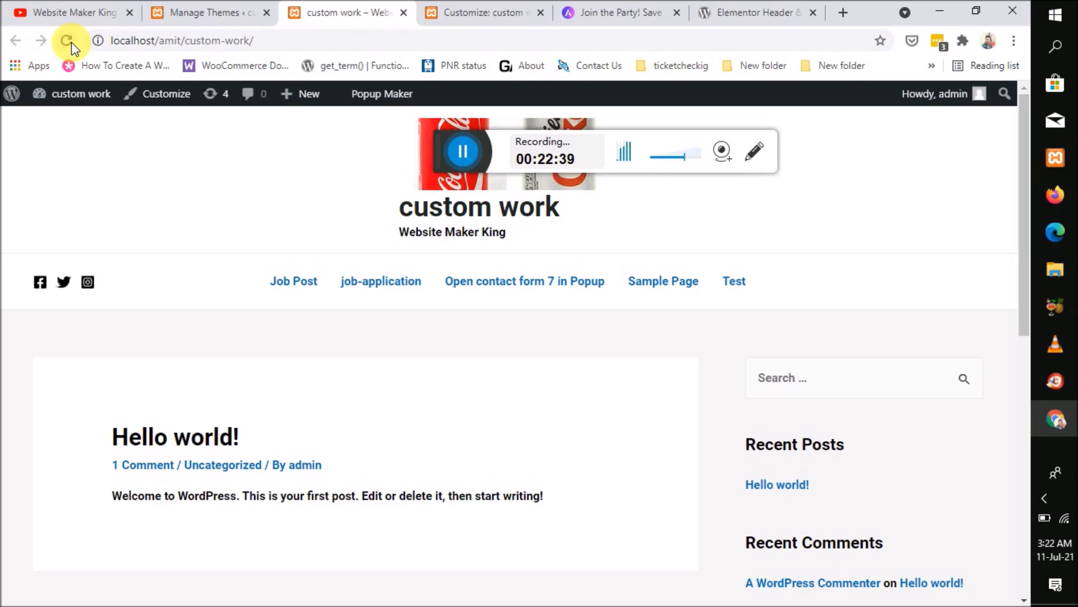
left_click(464, 8)
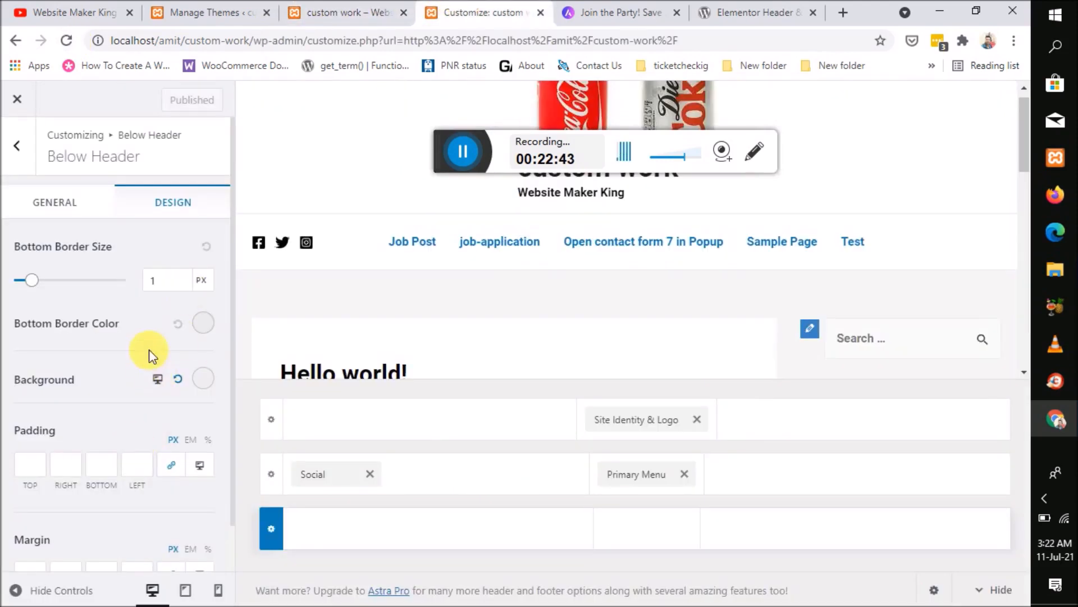
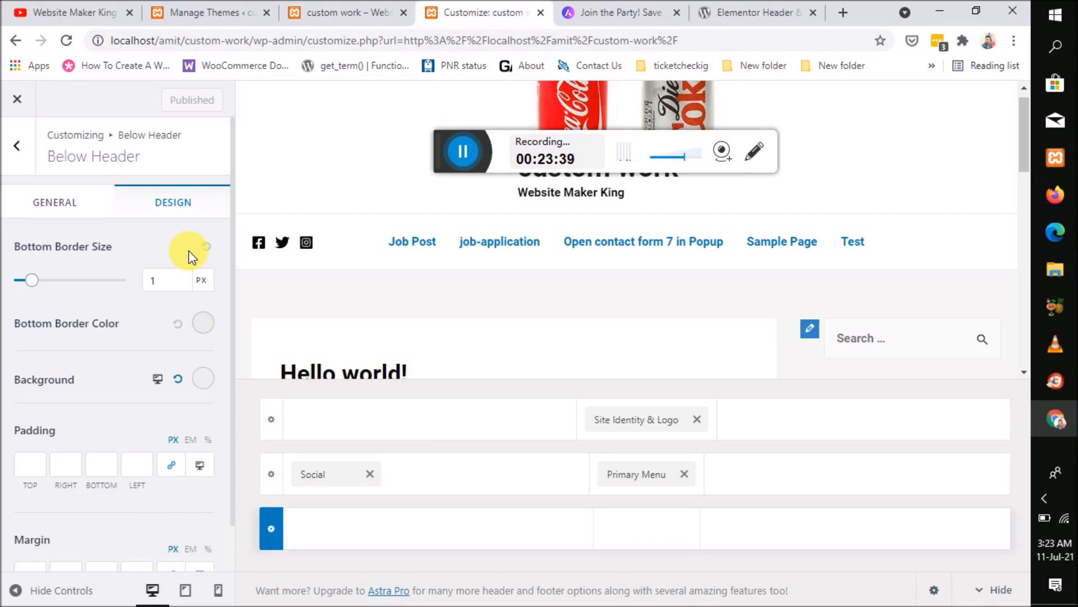
Step: Review the Below Header border, padding and margin options, and reload the live site to inspect its header again
left_click(191, 272)
left_click(202, 281)
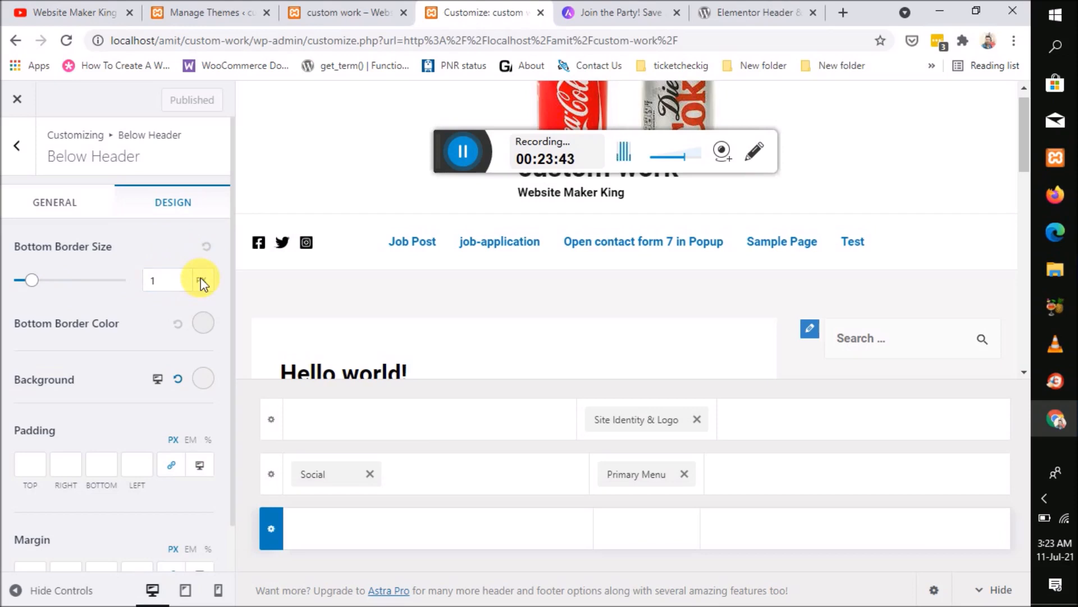
scroll(125, 335, "down", 1)
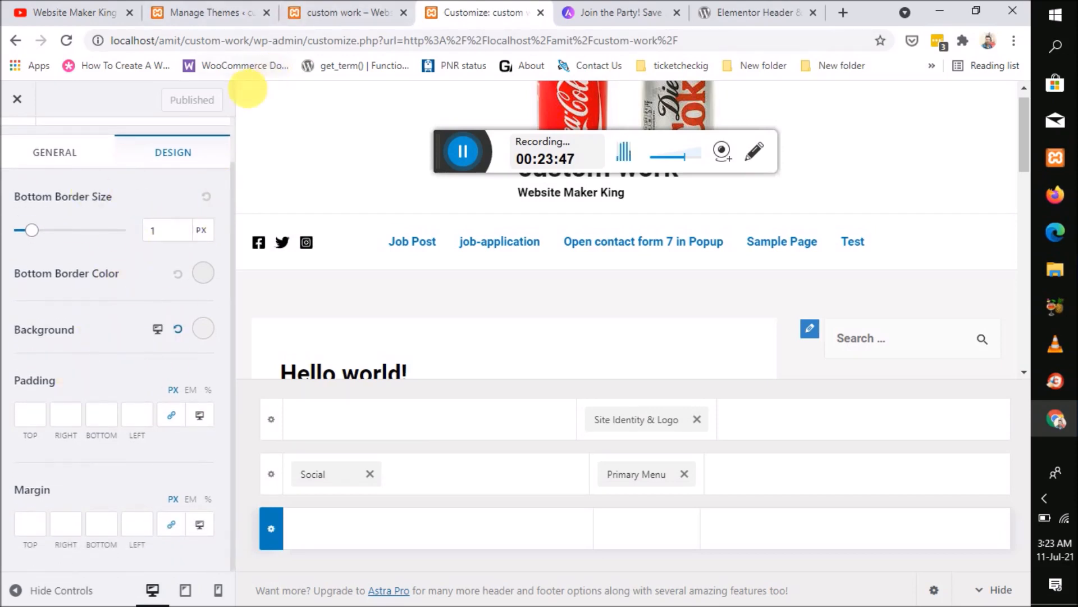
left_click(327, 16)
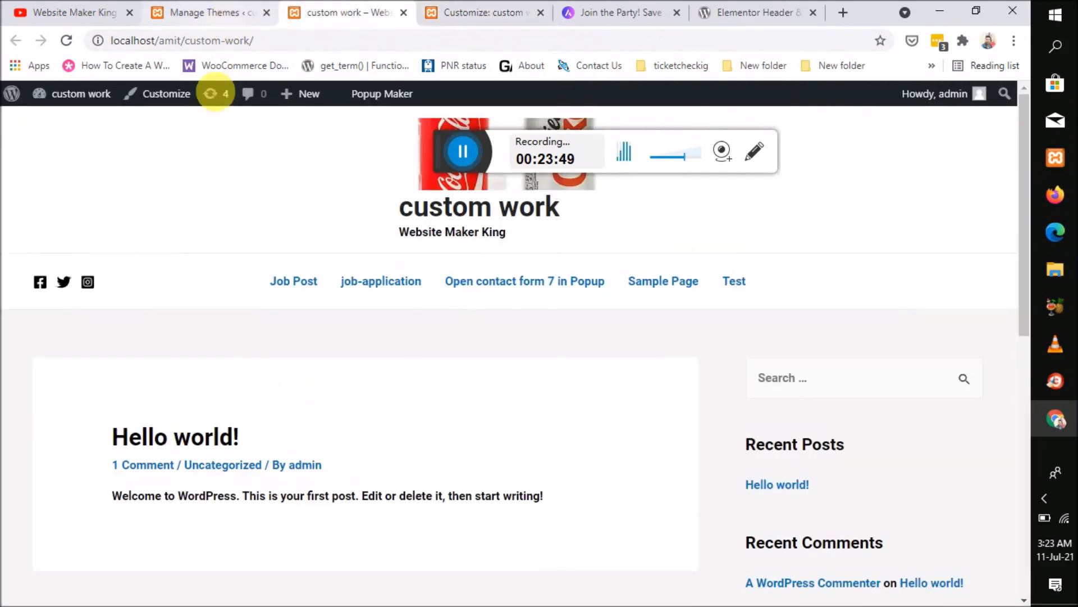
left_click(67, 41)
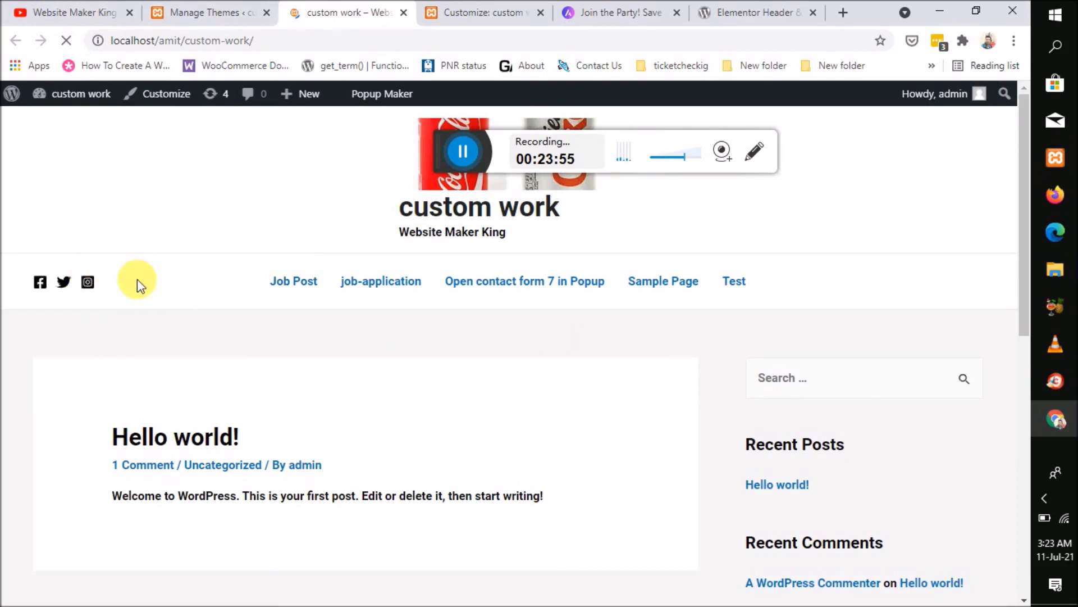
left_click(208, 11)
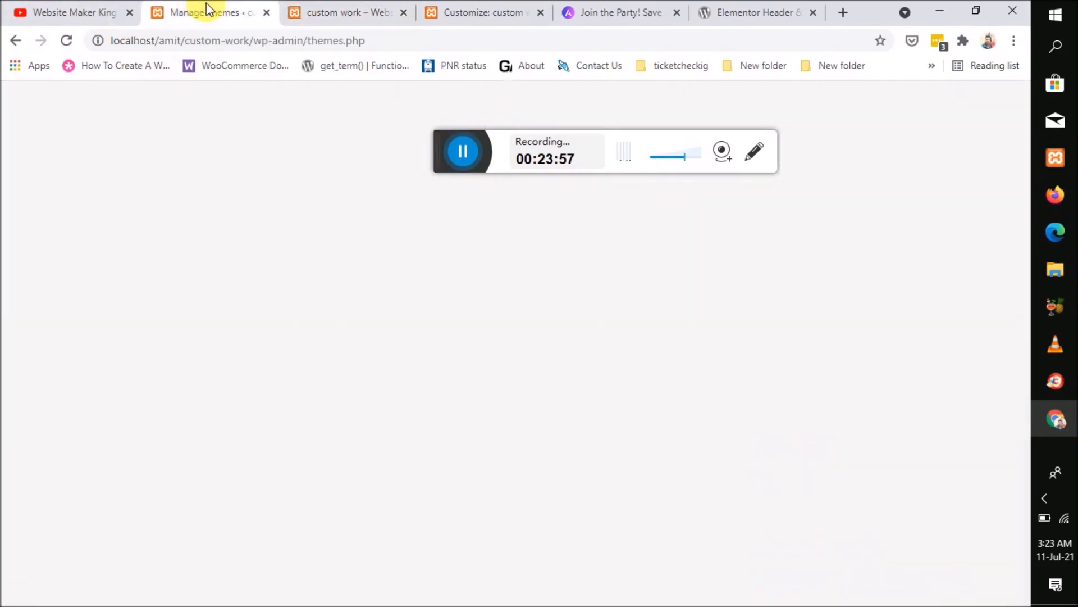
Step: Open the header's Social Icons settings in the Customizer and set the Facebook icon's URL to xyz
left_click(489, 13)
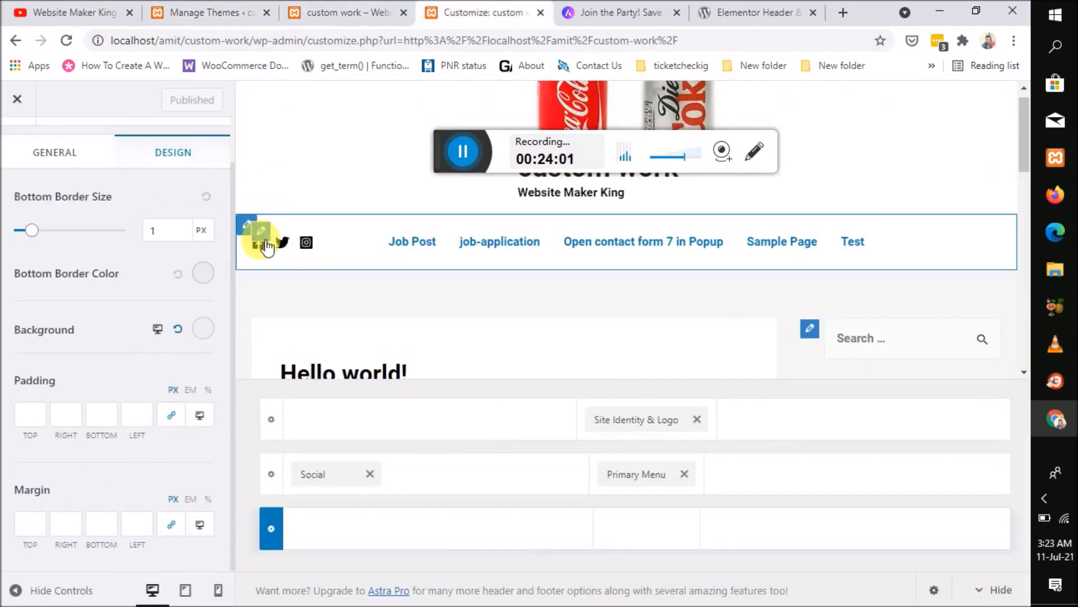
left_click(264, 232)
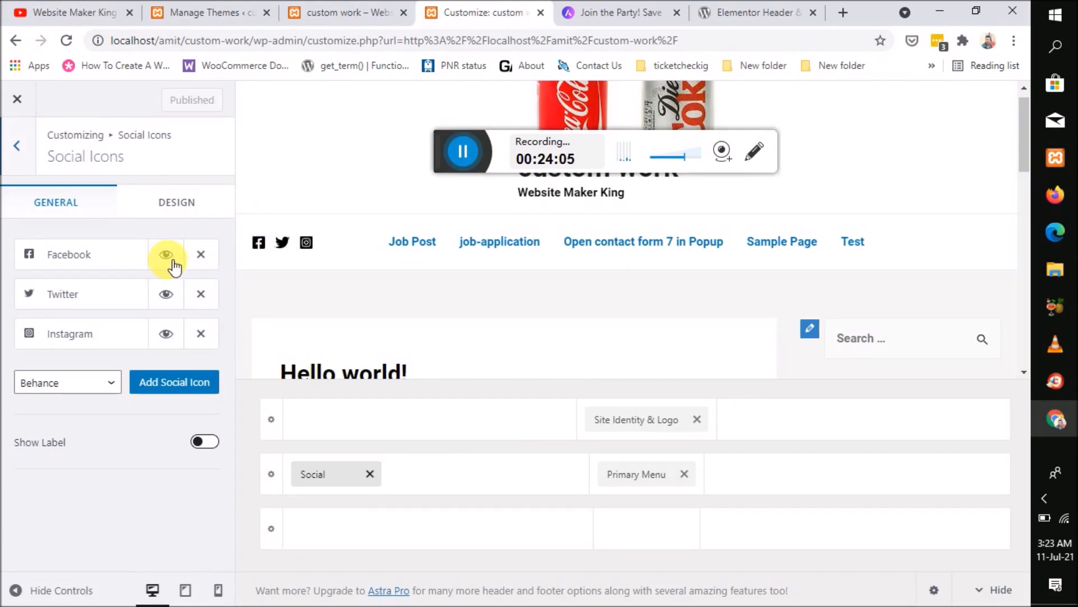
left_click(103, 258)
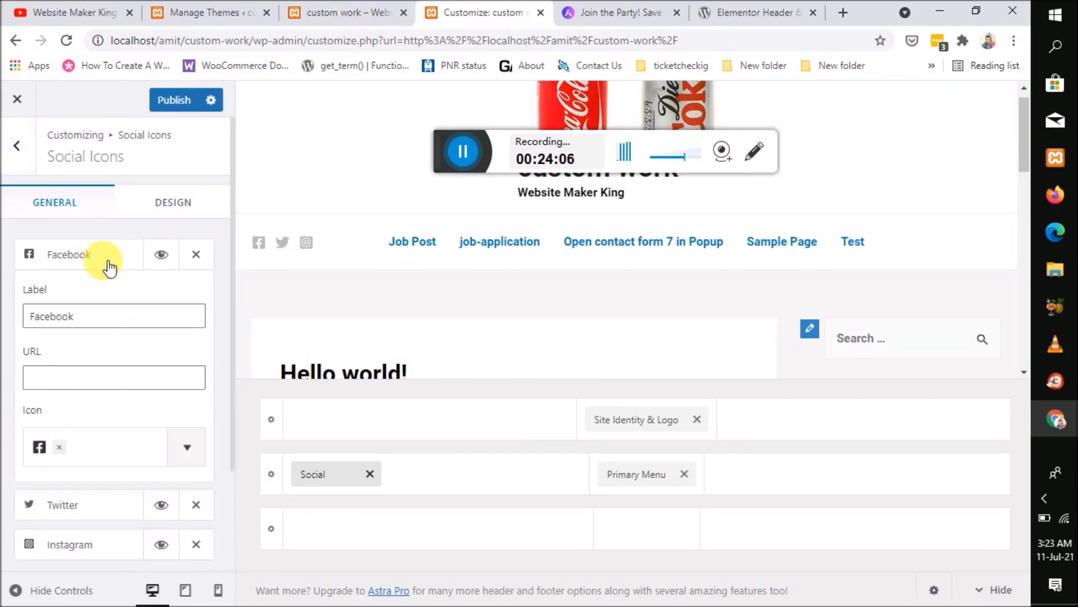
left_click(73, 388)
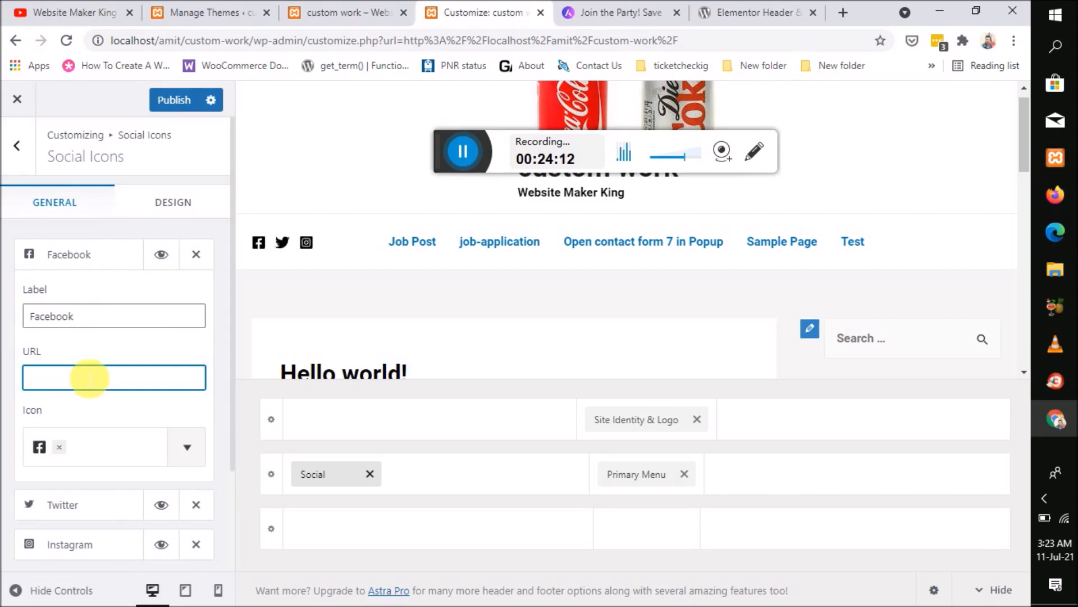
type("xyz")
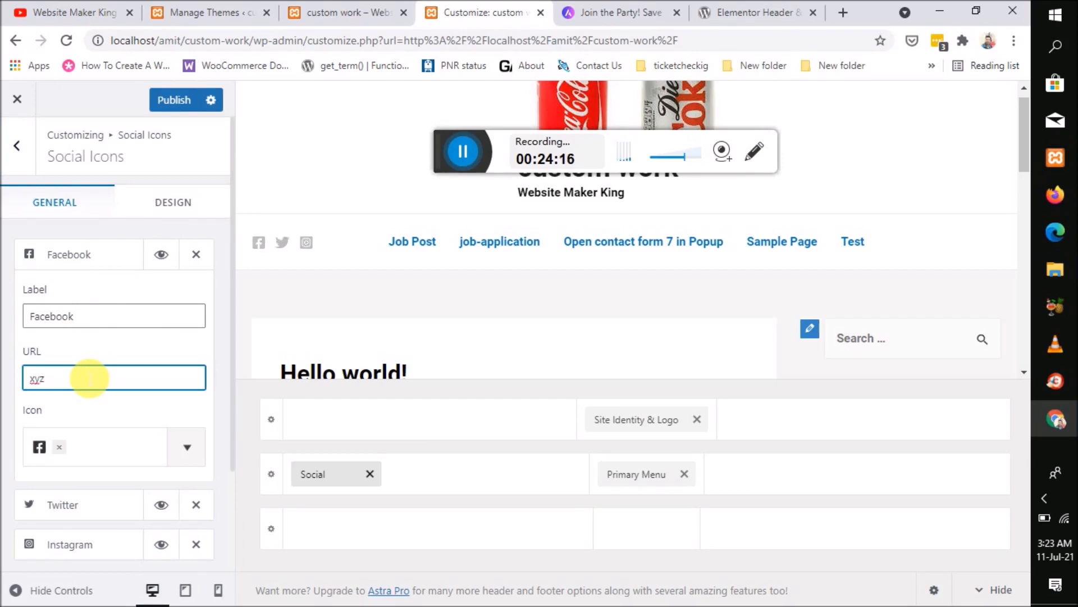
Step: Add a Behance icon to the header's social icons and expand its label, URL and icon settings
scroll(89, 376, "down", 3)
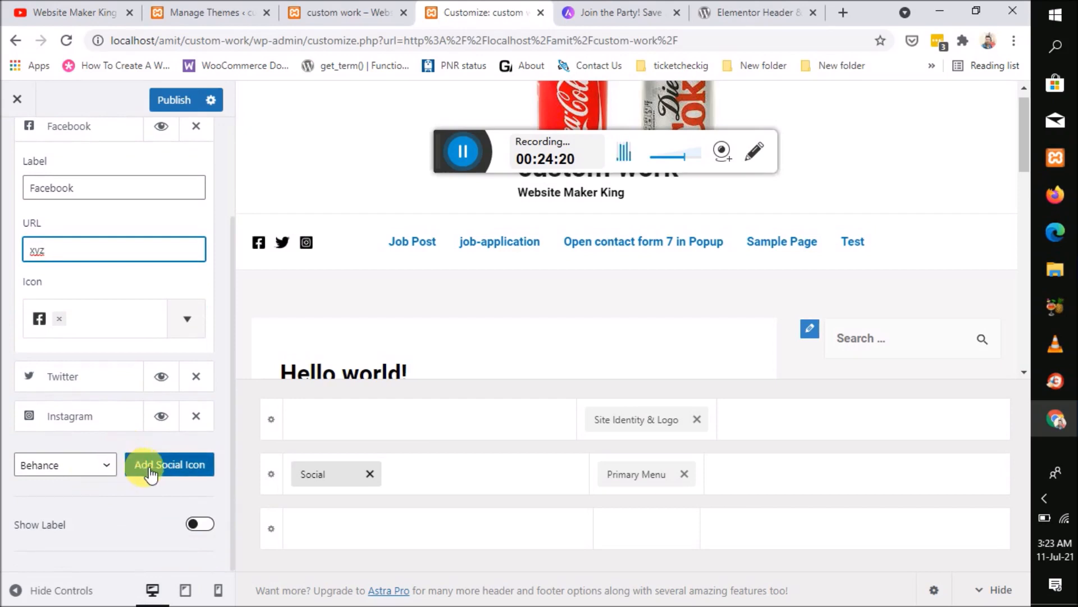
left_click(151, 473)
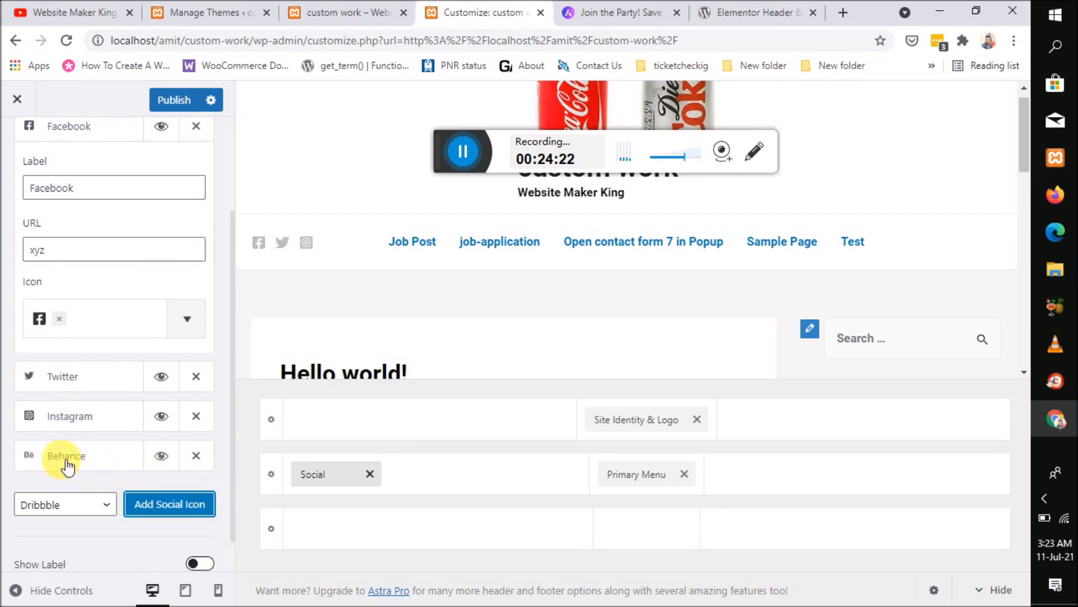
left_click(92, 461)
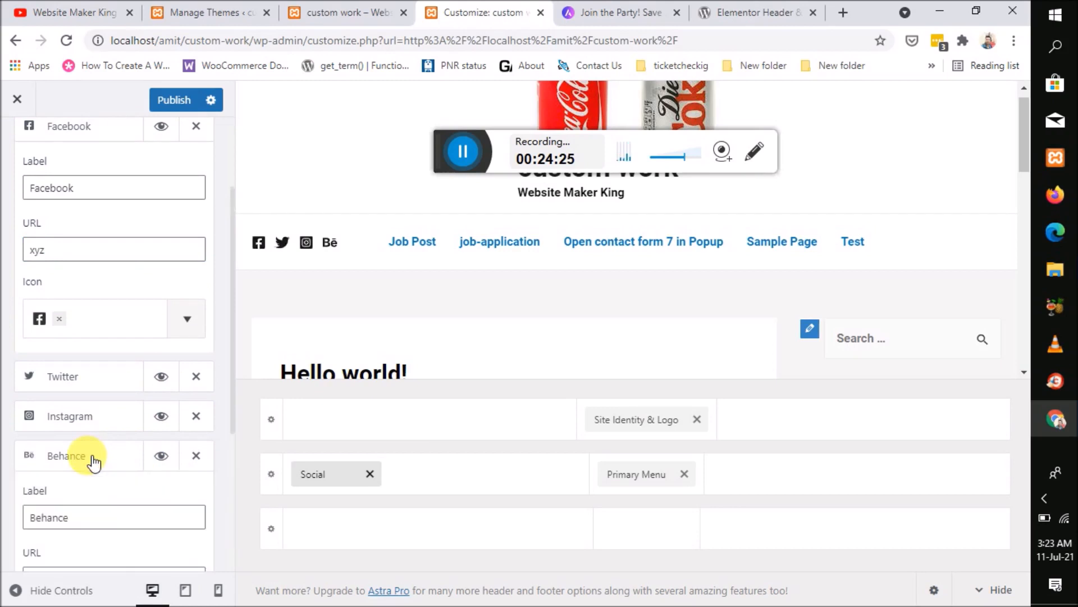
scroll(97, 465, "down", 4)
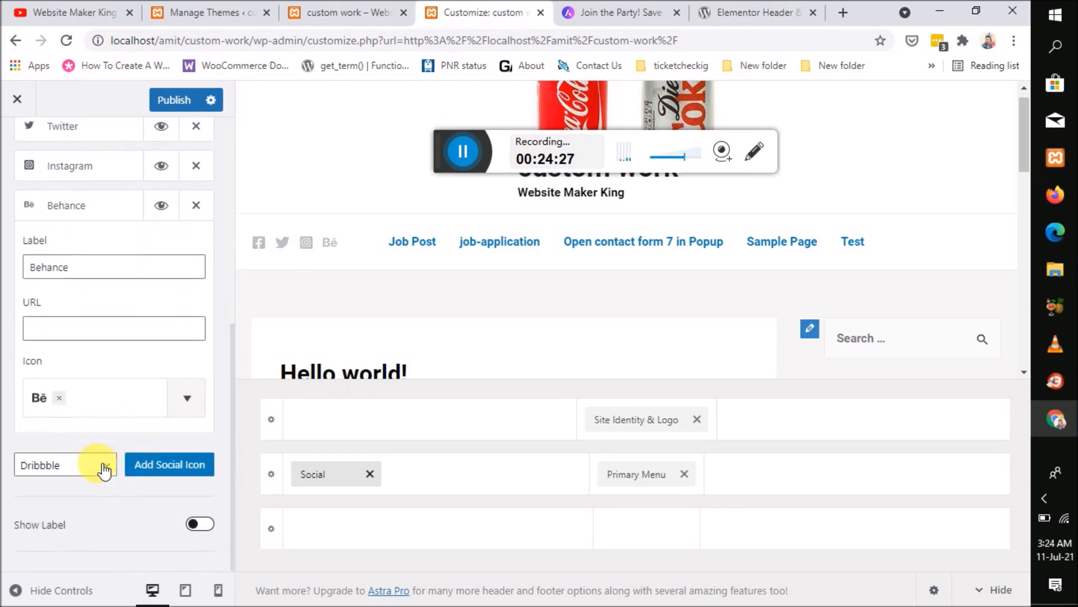
Step: Add a WhatsApp icon to the header's social icons
left_click(105, 467)
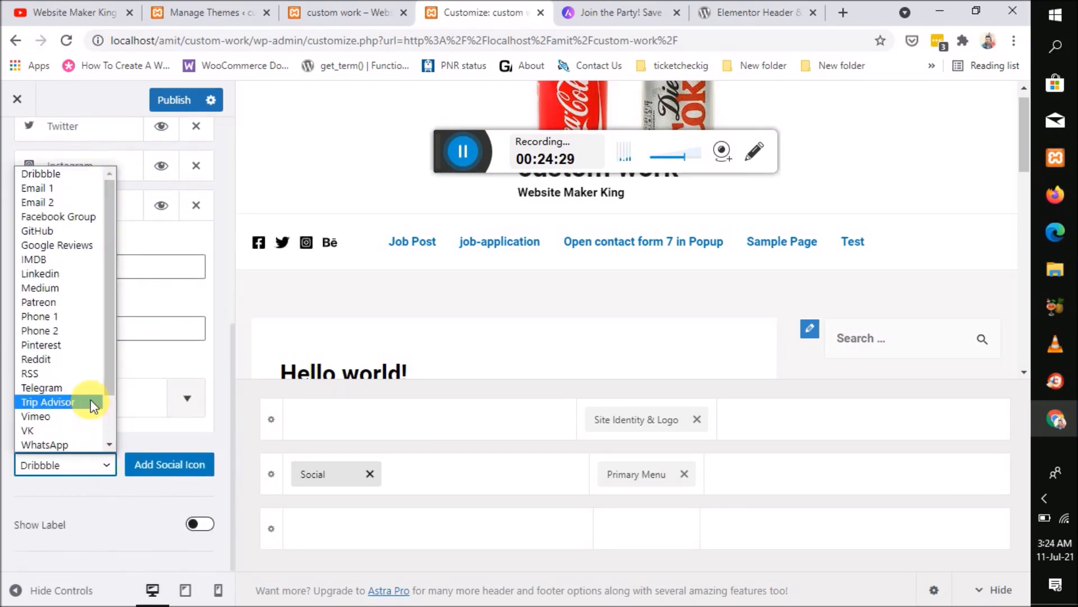
left_click(76, 444)
left_click(170, 465)
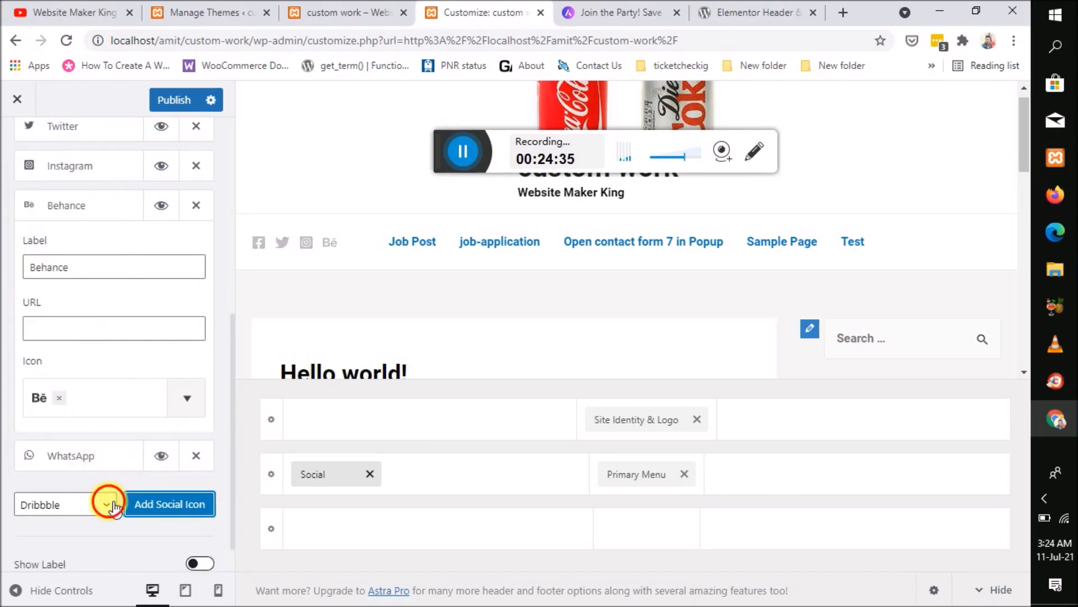
Step: Add a YouTube icon to the header's social icons
left_click(114, 507)
scroll(75, 410, "down", 1)
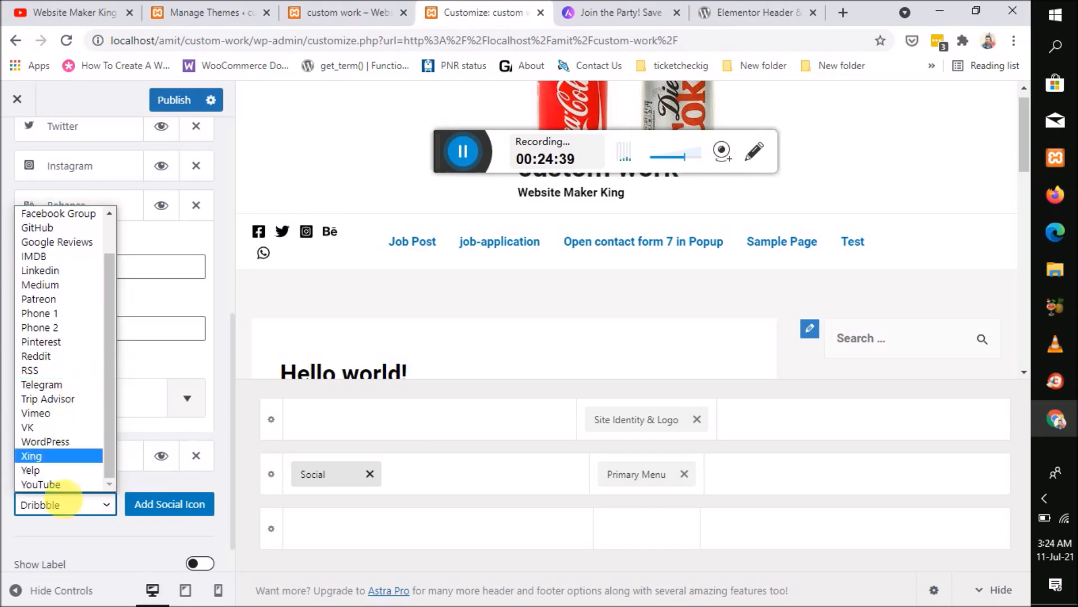
left_click(54, 486)
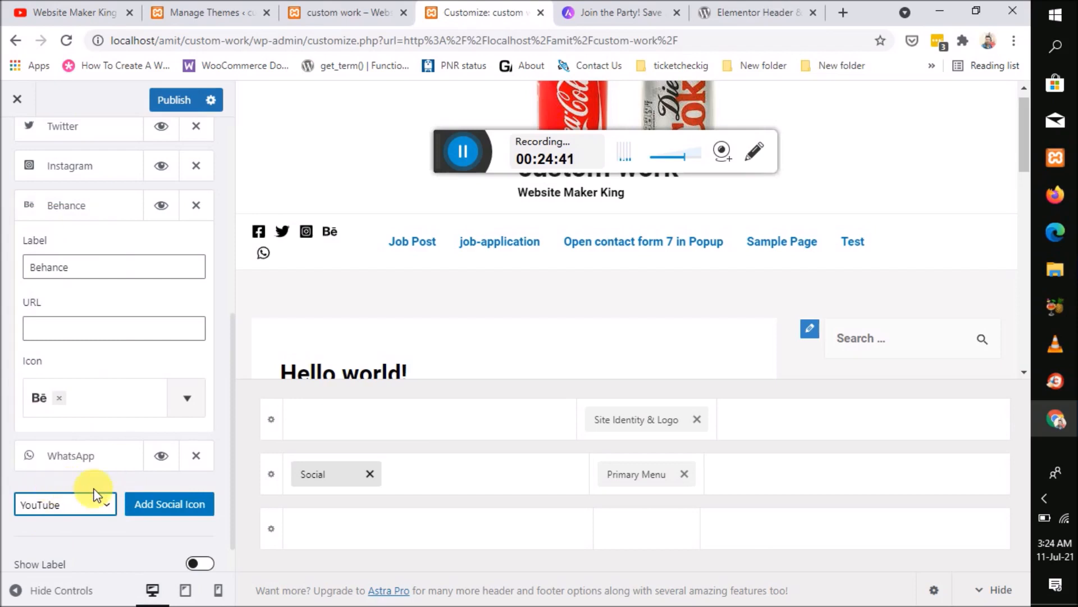
left_click(157, 503)
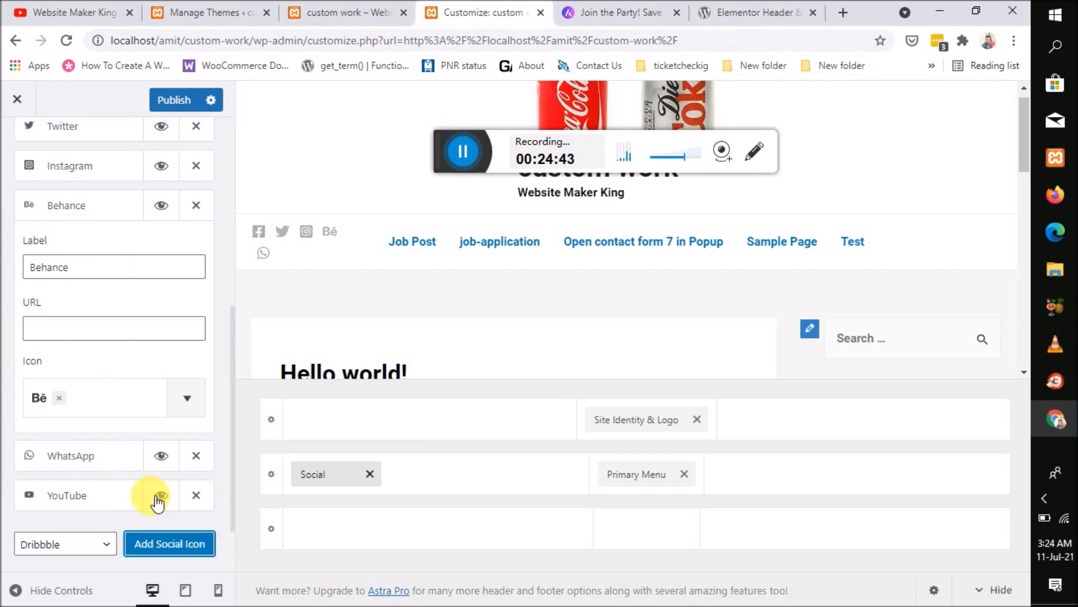
Step: Remove the Behance and Twitter icons from the header's social icons
left_click(62, 397)
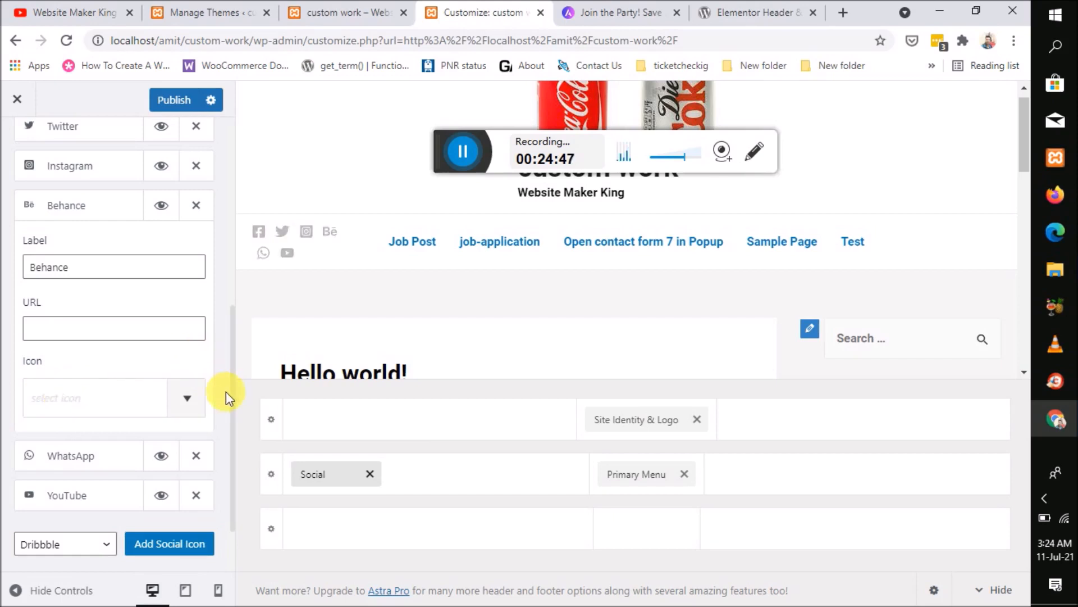
left_click(195, 206)
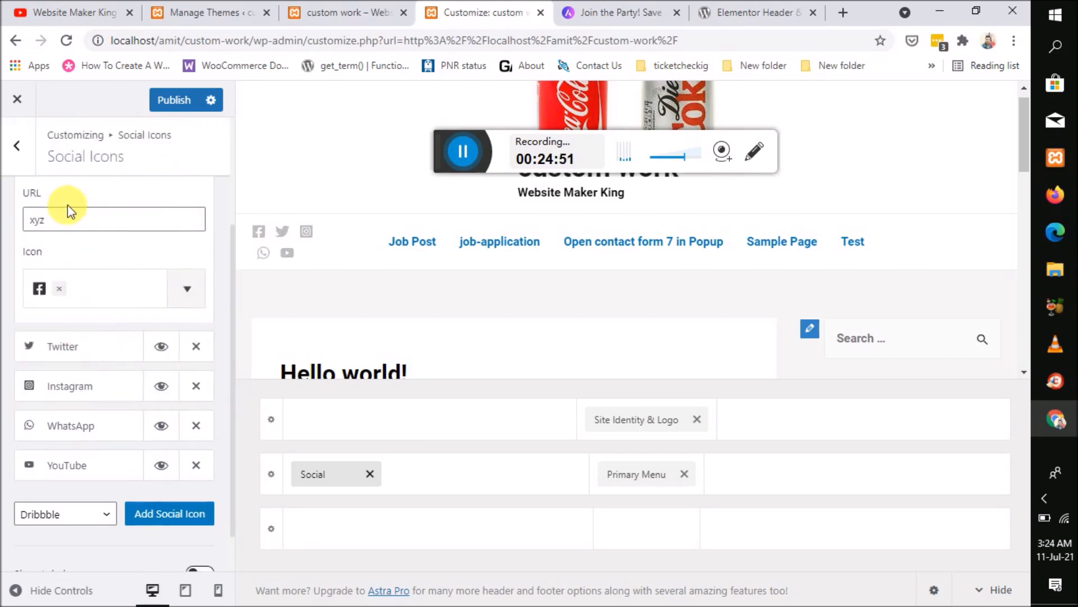
scroll(109, 365, "down", 1)
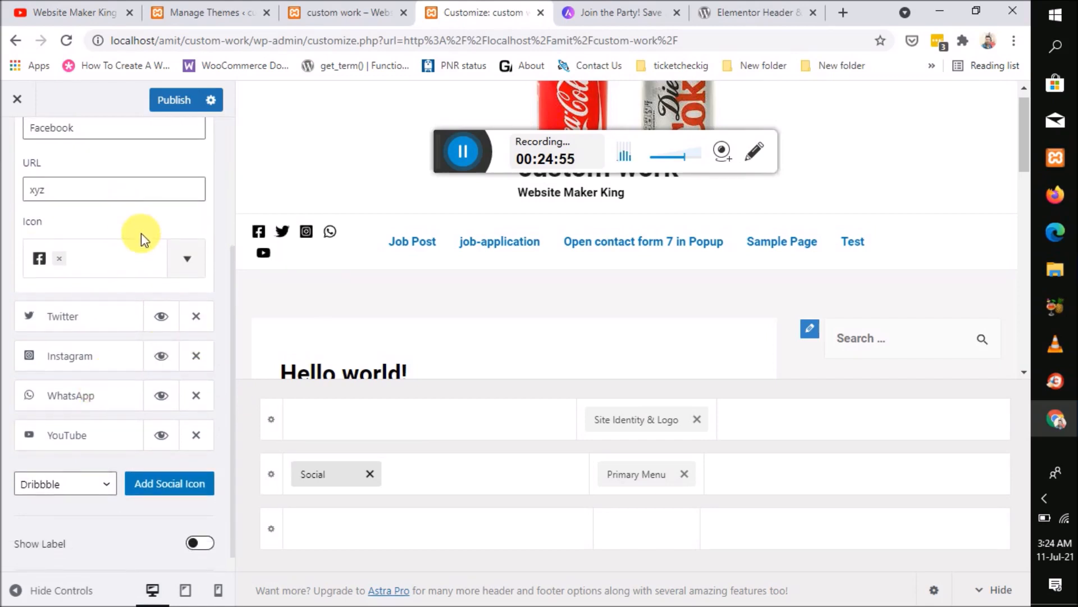
scroll(140, 234, "up", 3)
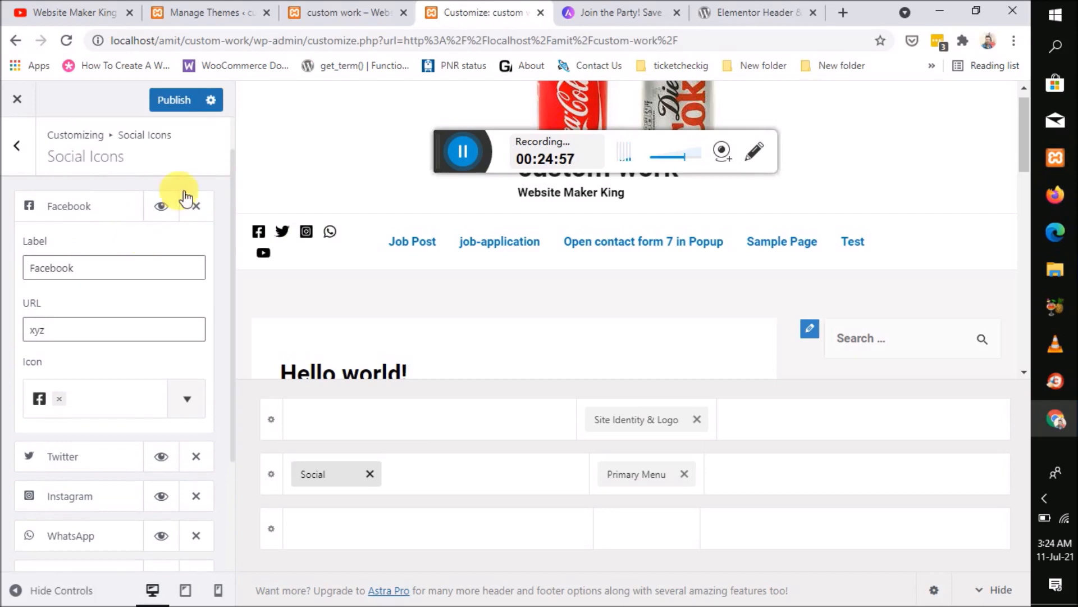
scroll(147, 297, "down", 1)
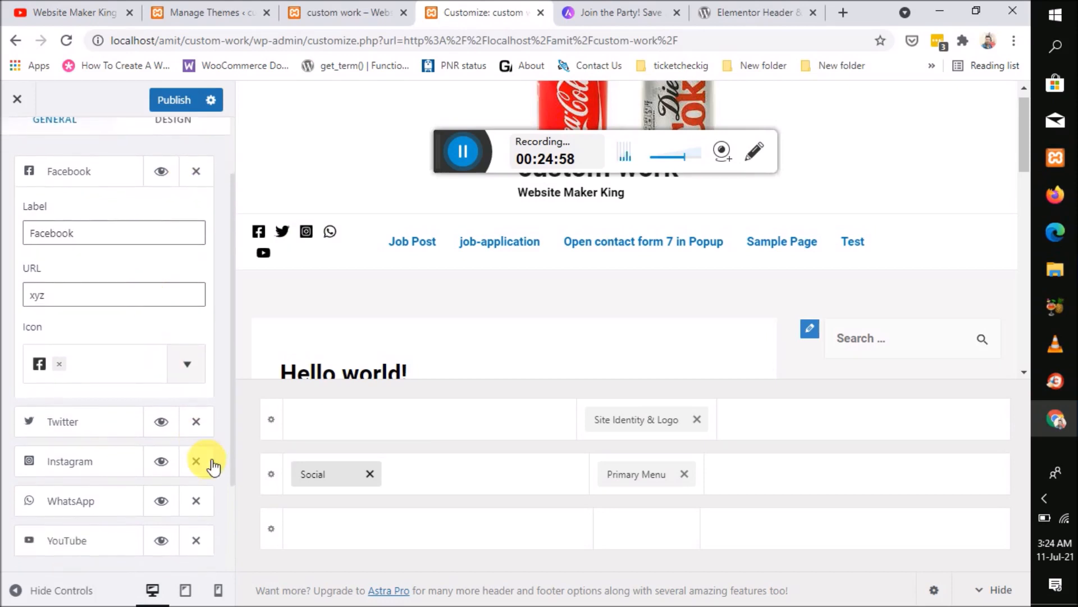
left_click(198, 424)
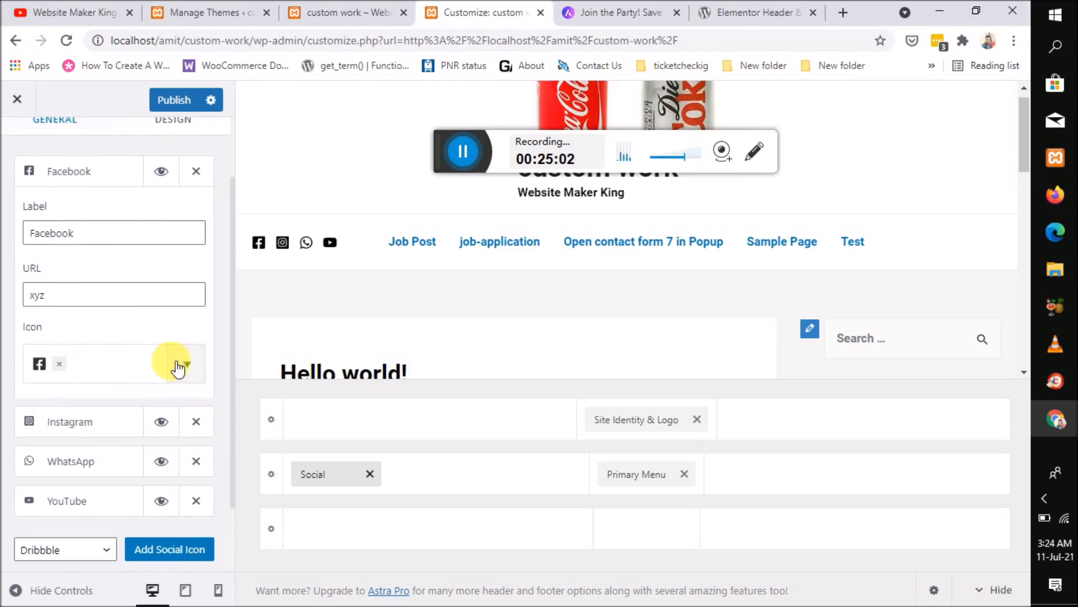
Step: Copy the Website Maker King YouTube channel's videos page address and set it as the YouTube icon's URL
scroll(124, 420, "down", 1)
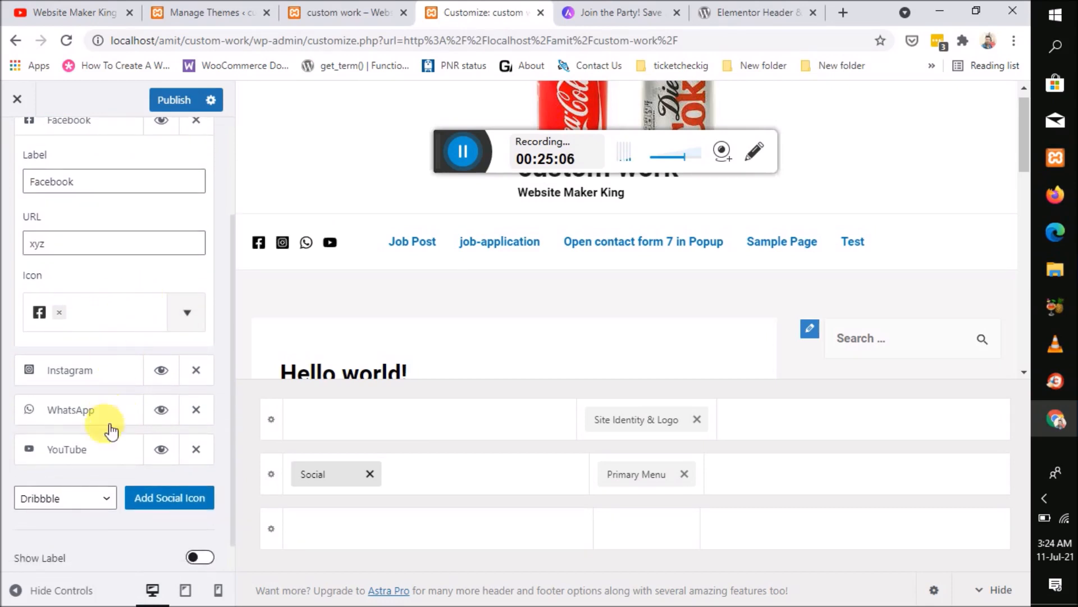
left_click(98, 450)
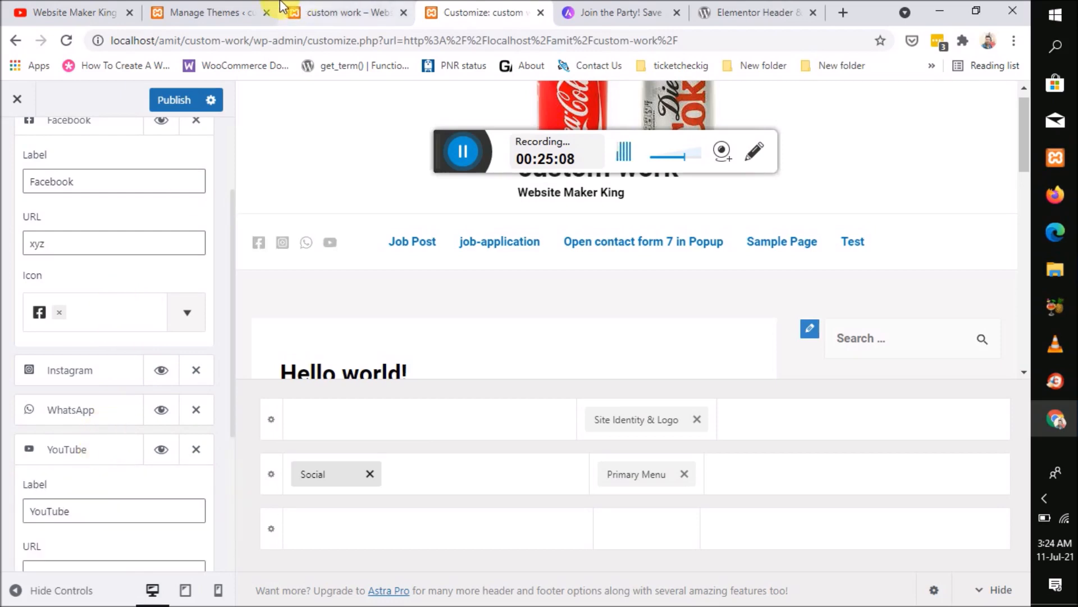
left_click(205, 12)
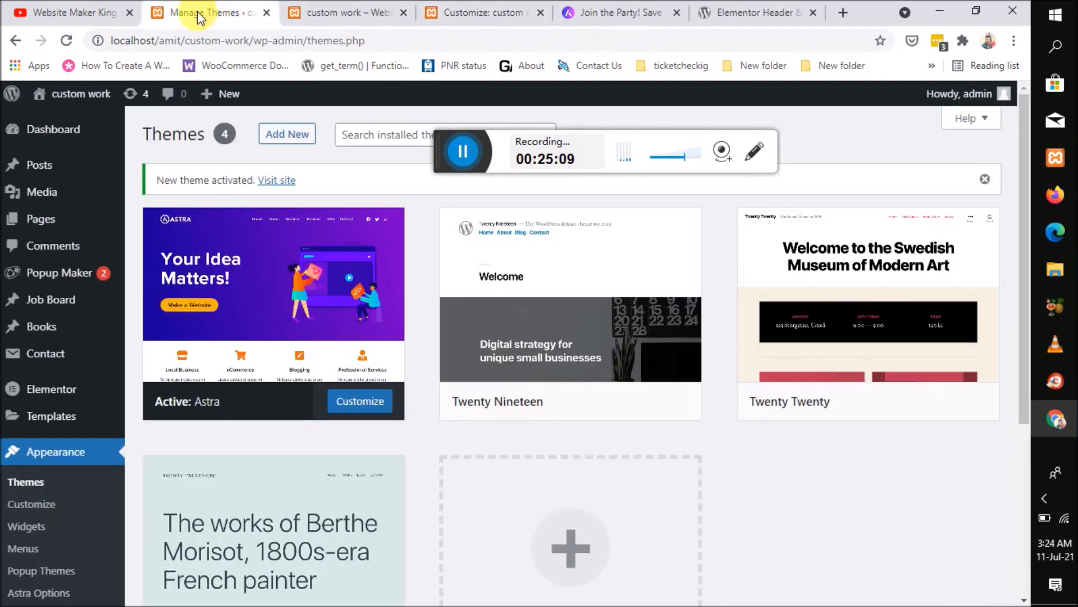
left_click(83, 8)
left_click(431, 40)
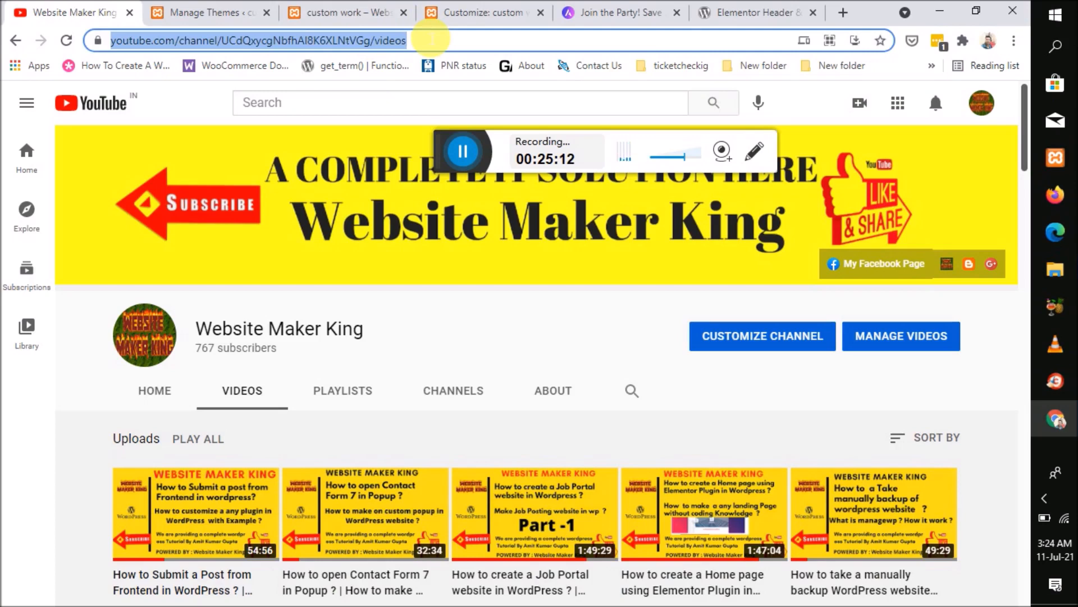
left_click(513, 13)
scroll(65, 514, "down", 1)
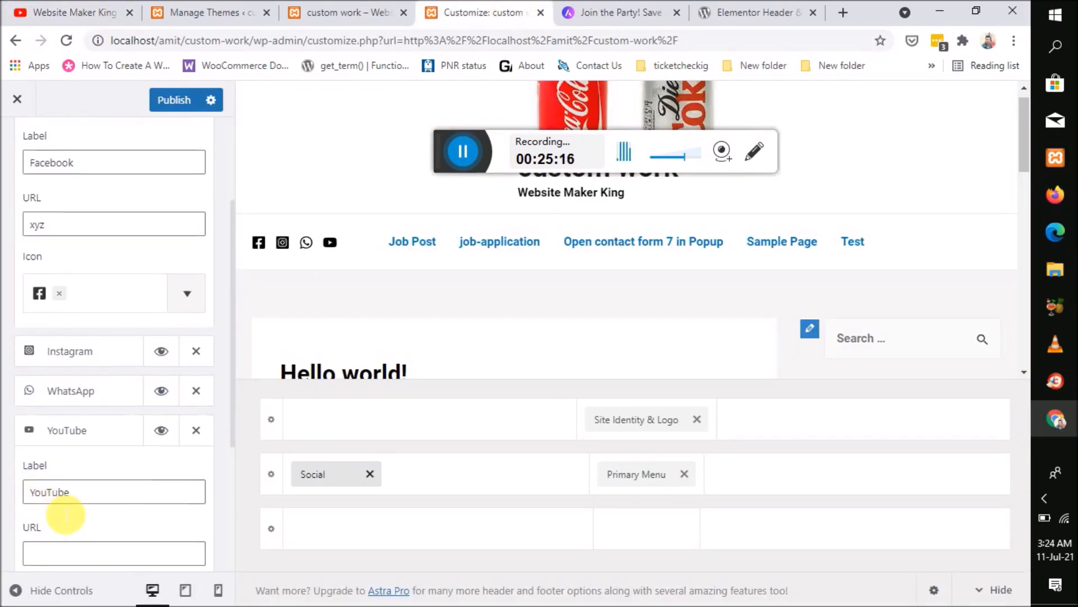
scroll(66, 514, "down", 2)
left_click(59, 450)
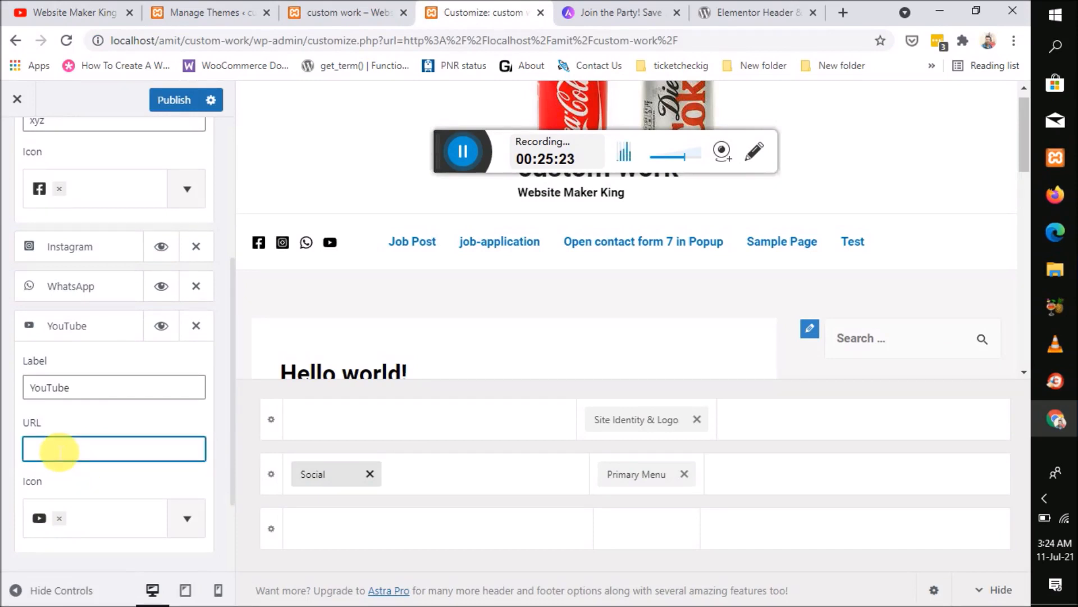
key("ctrl+v")
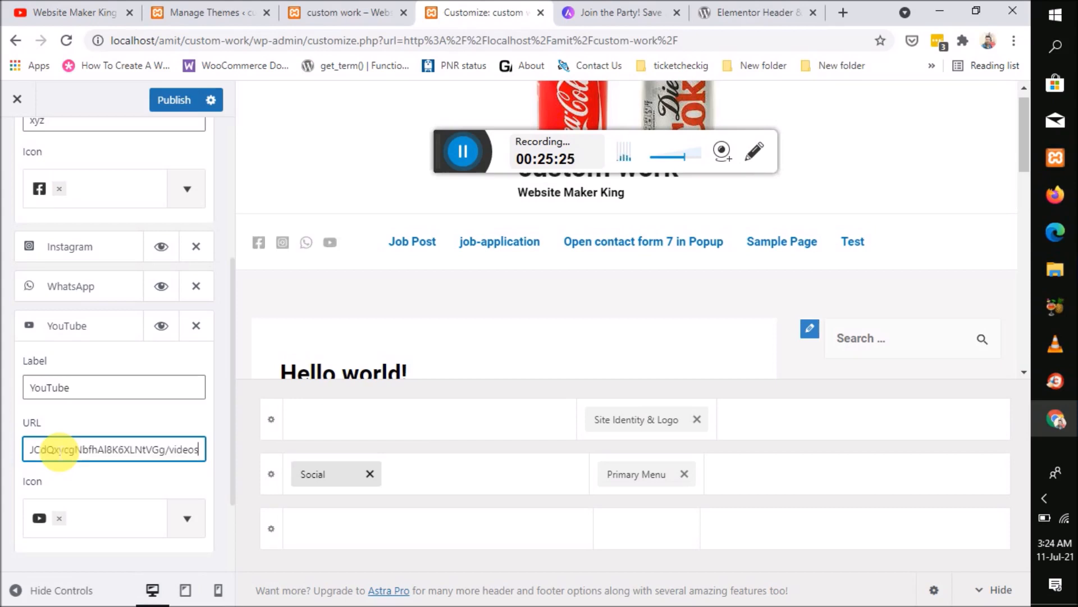
Step: Publish the social icon changes and test the YouTube icon's link on the reloaded live site
scroll(90, 494, "down", 1)
scroll(95, 499, "up", 1)
scroll(98, 499, "down", 1)
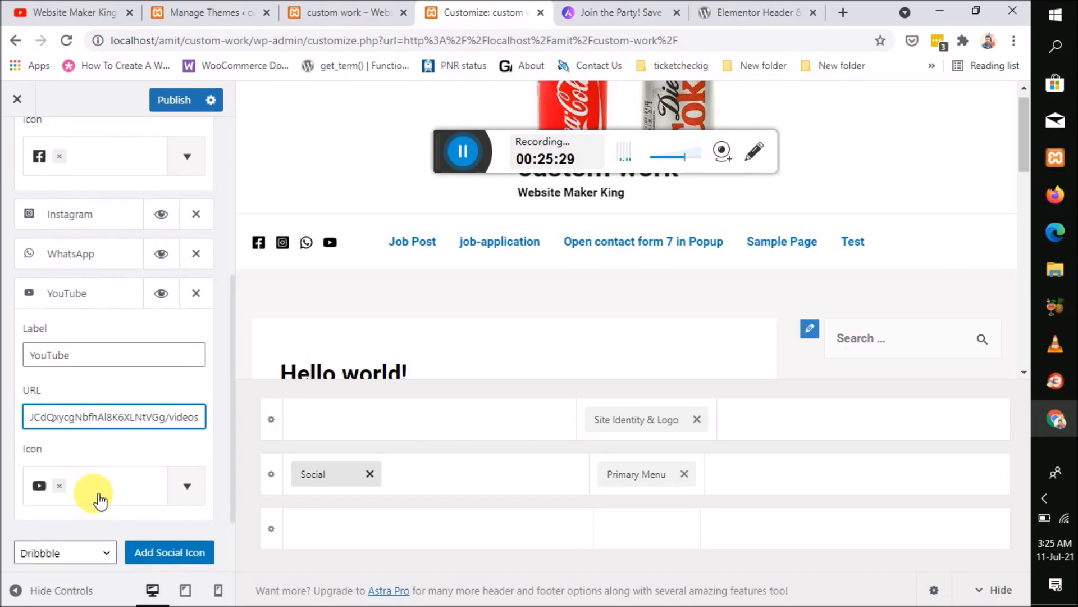
scroll(100, 500, "up", 3)
scroll(100, 500, "up", 2)
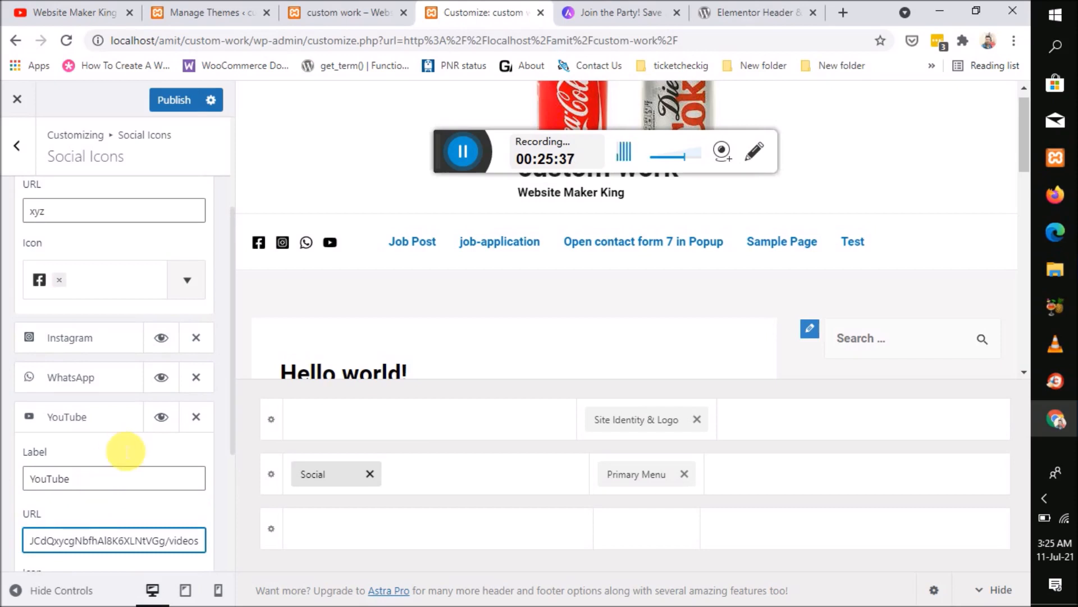
scroll(102, 473, "down", 5)
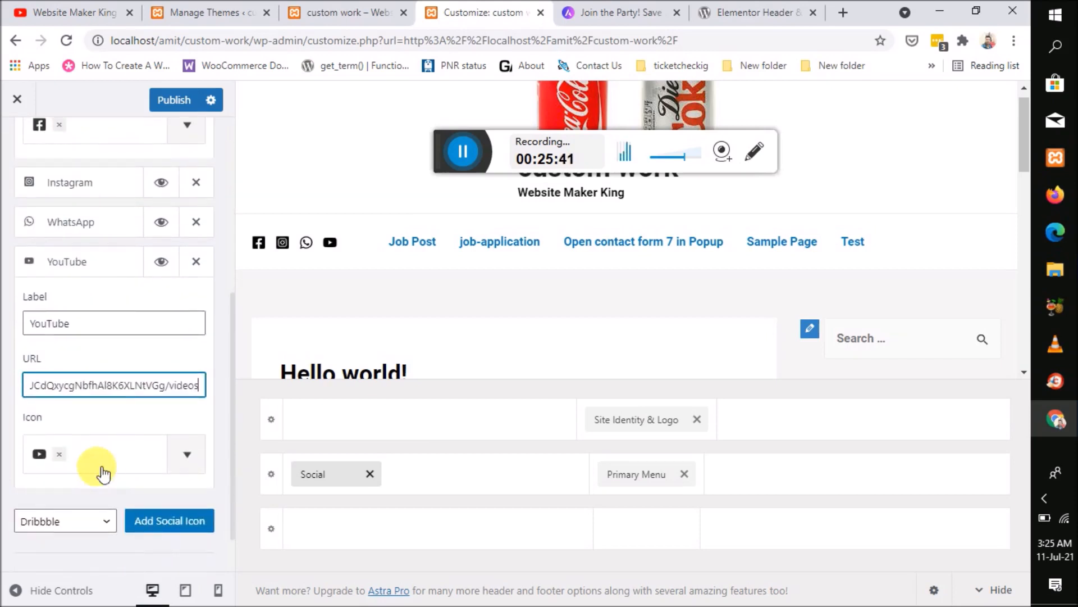
scroll(103, 473, "up", 1)
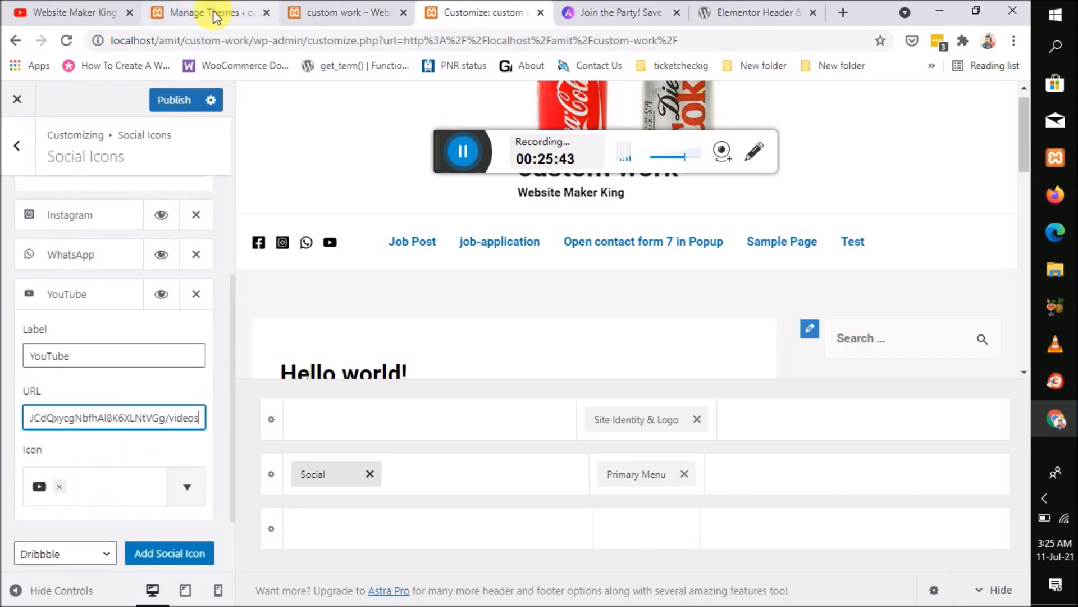
left_click(173, 101)
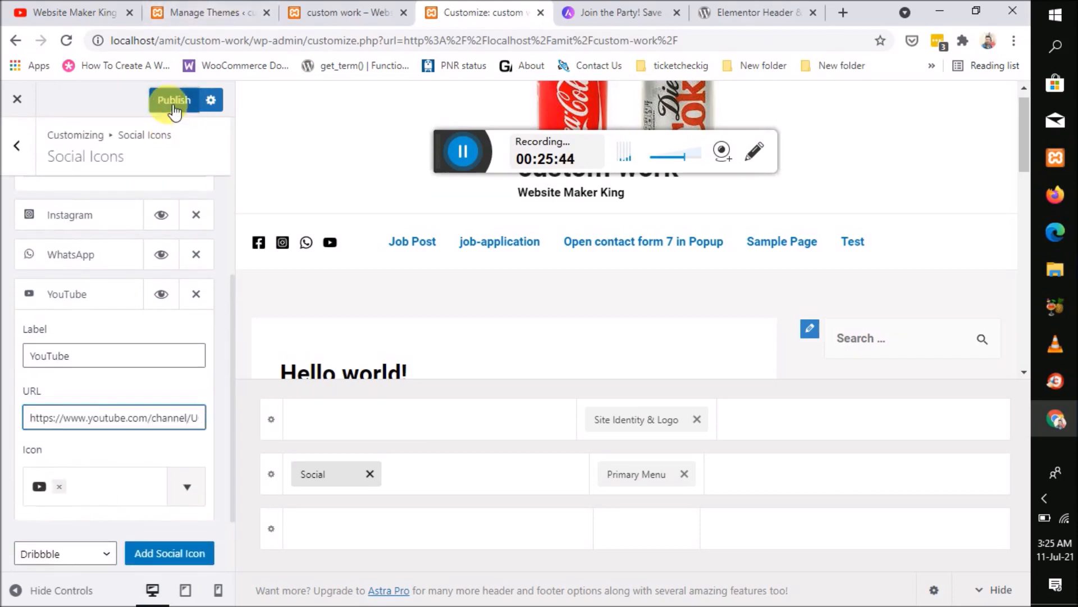
left_click(336, 9)
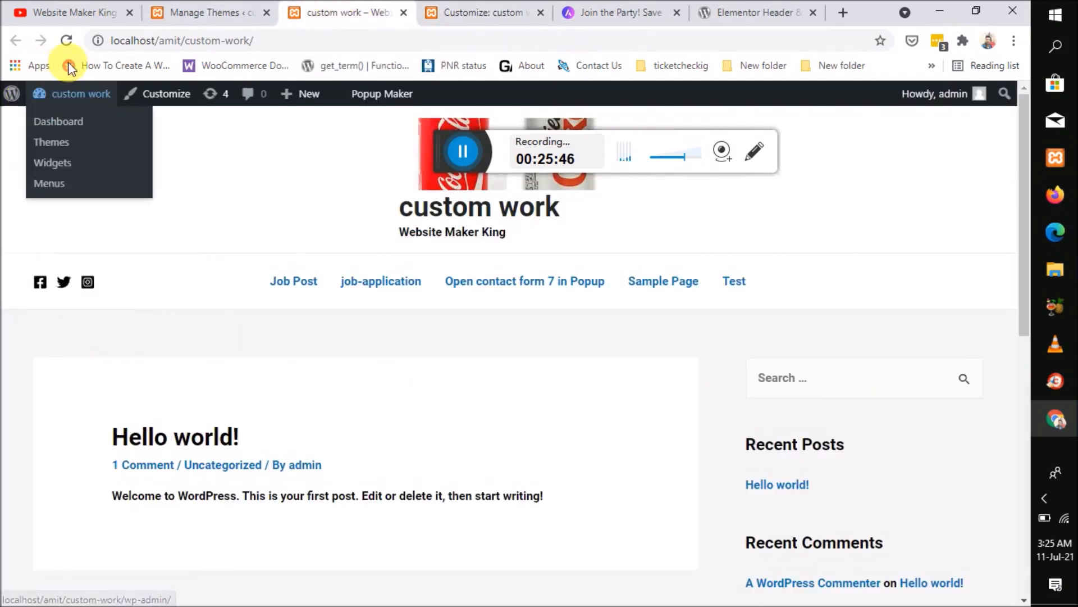
left_click(69, 41)
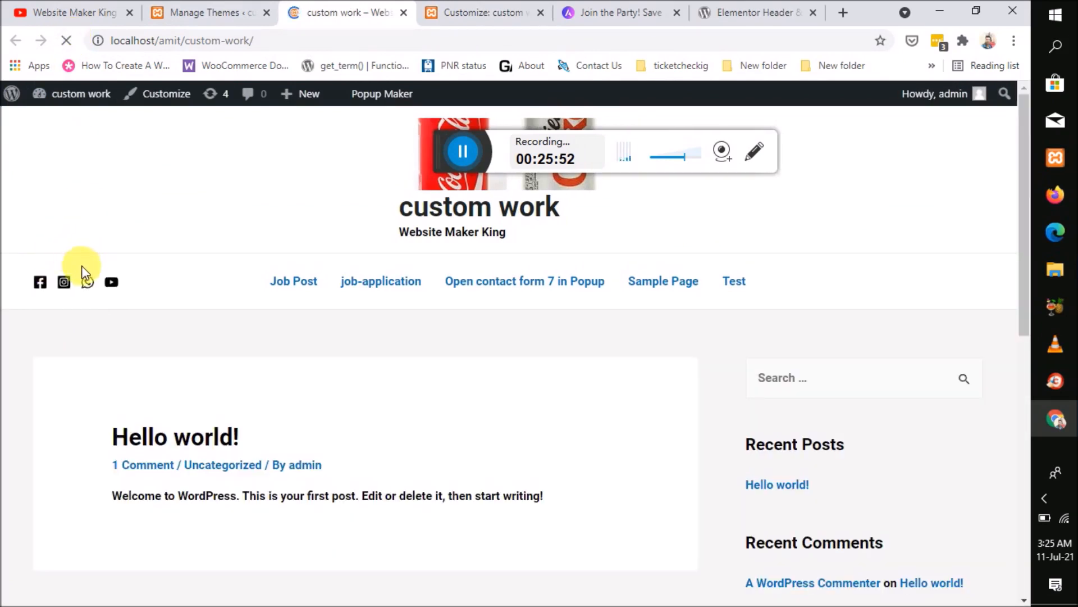
left_click(111, 282)
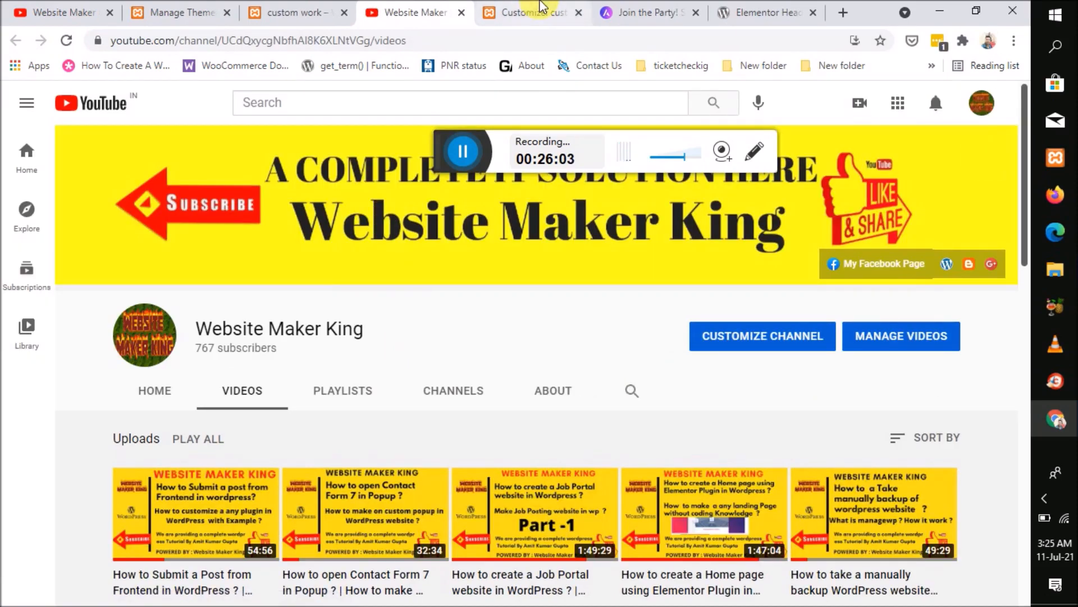
Step: Return to the Customizer, go back to the Header Builder and open the Transparent Header settings
left_click(530, 9)
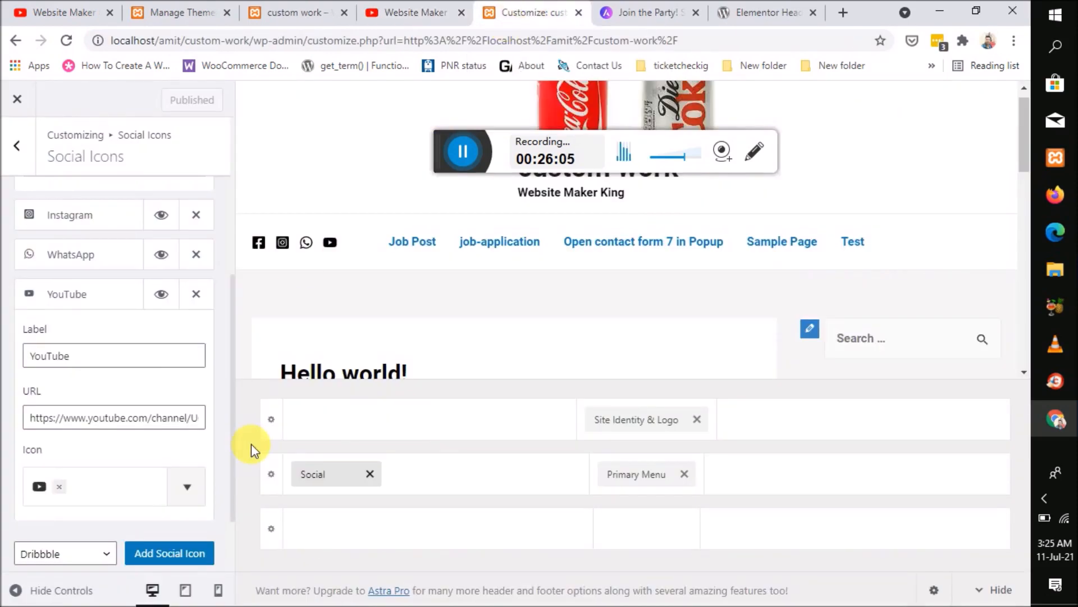
scroll(511, 350, "down", 2)
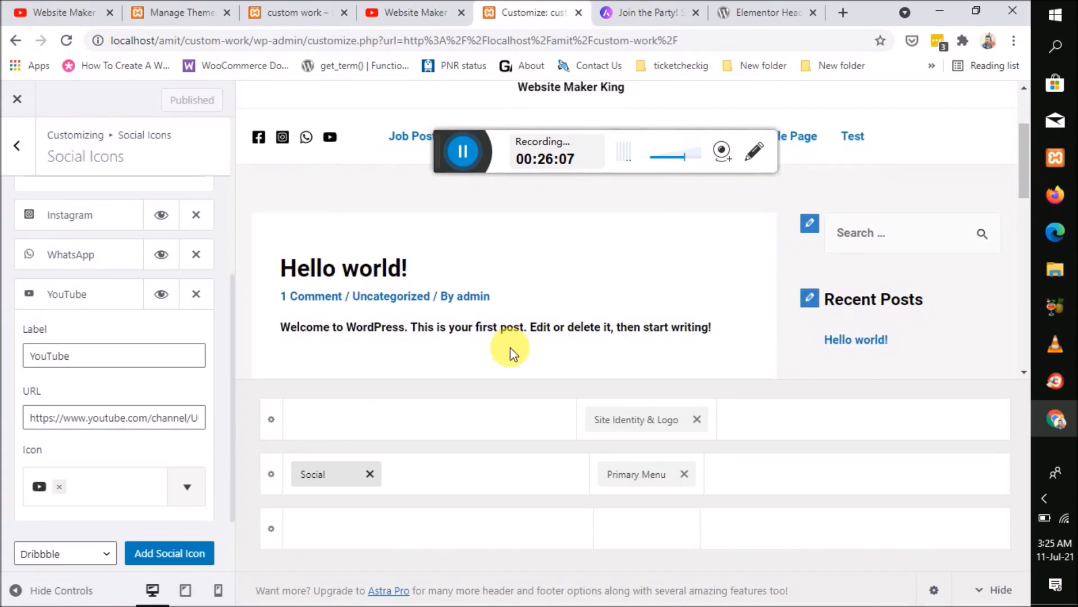
scroll(508, 375, "down", 1)
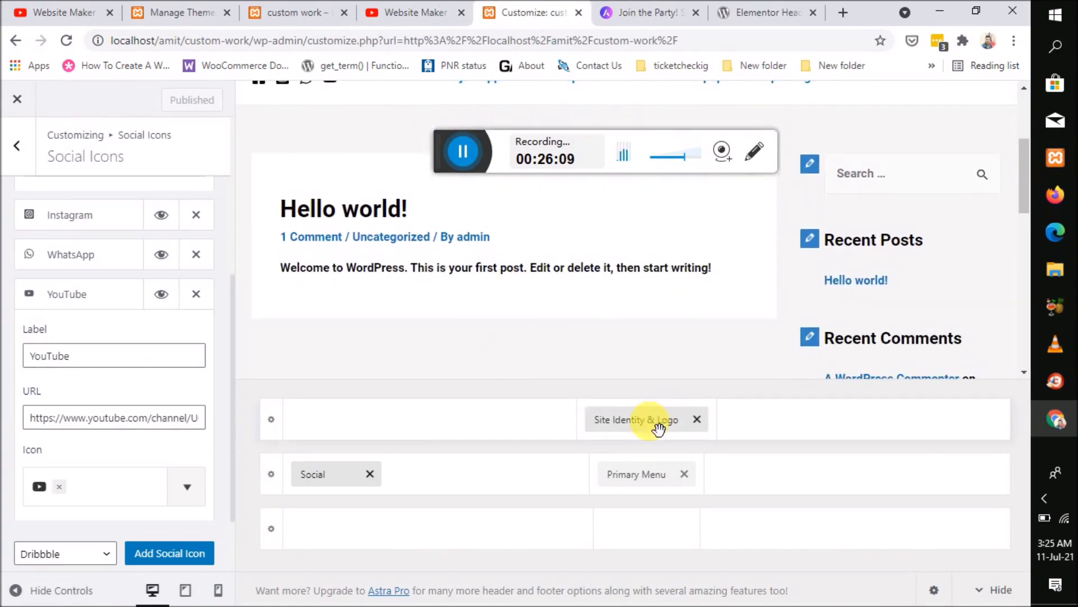
left_click_drag(1026, 187, 1028, 270)
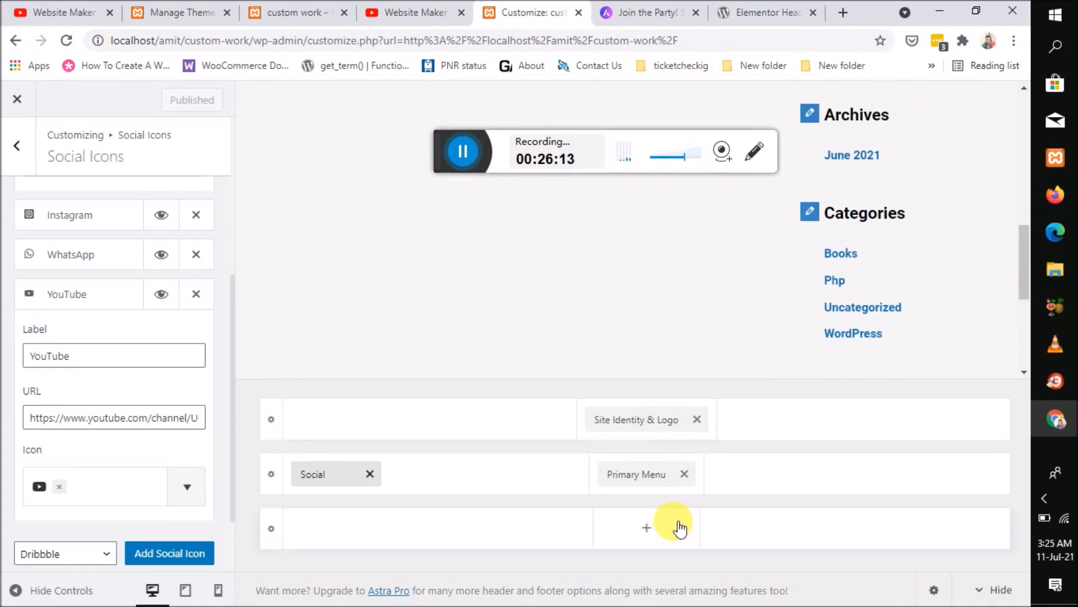
left_click(17, 146)
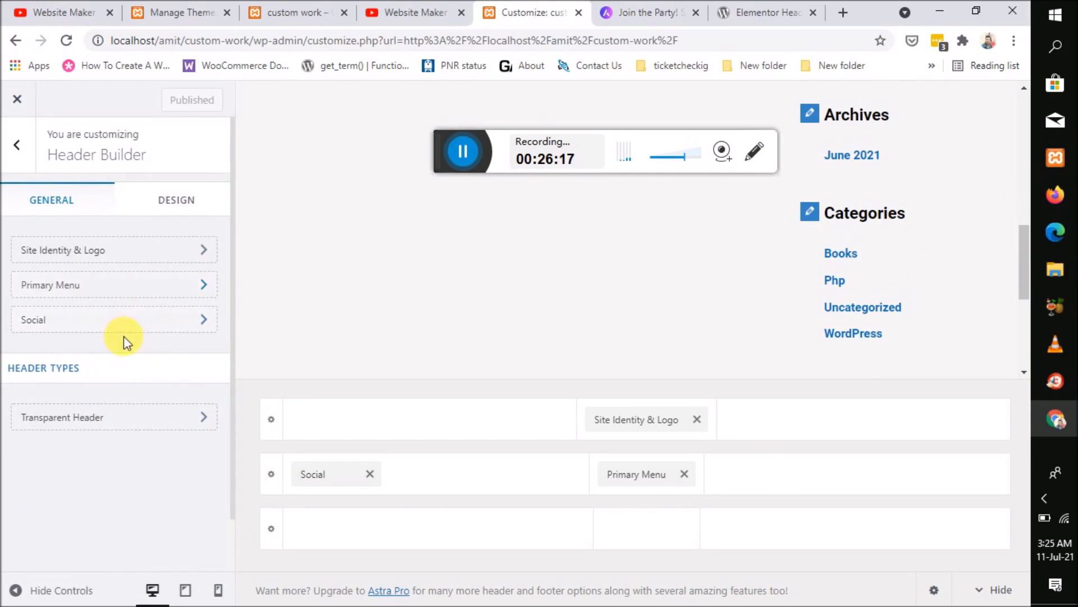
left_click(139, 418)
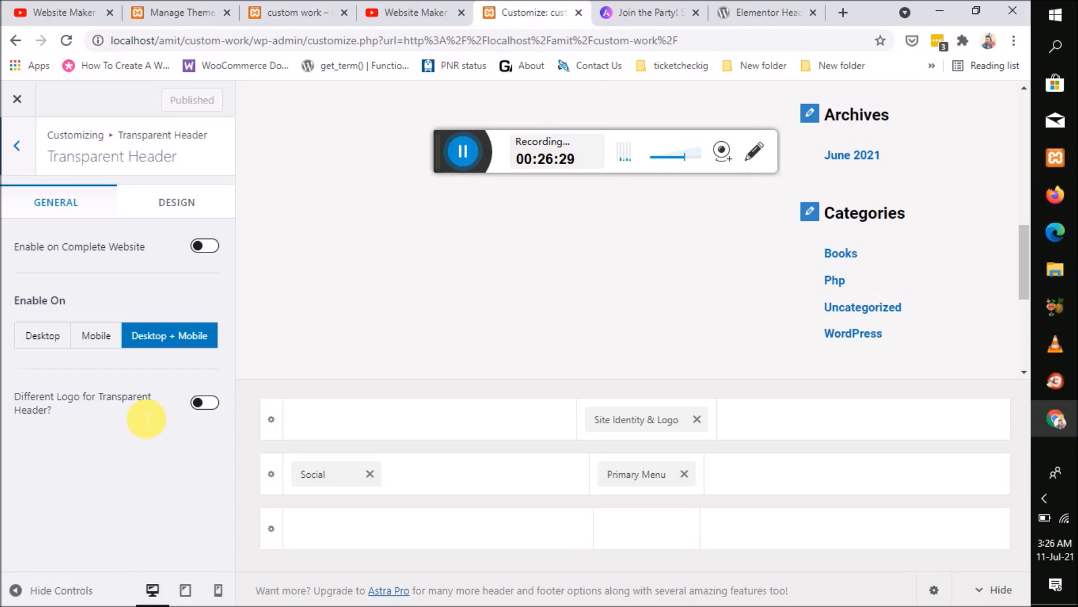
Step: Set the Transparent Header's Background Overlay design colour to red (#d30808)
left_click(198, 208)
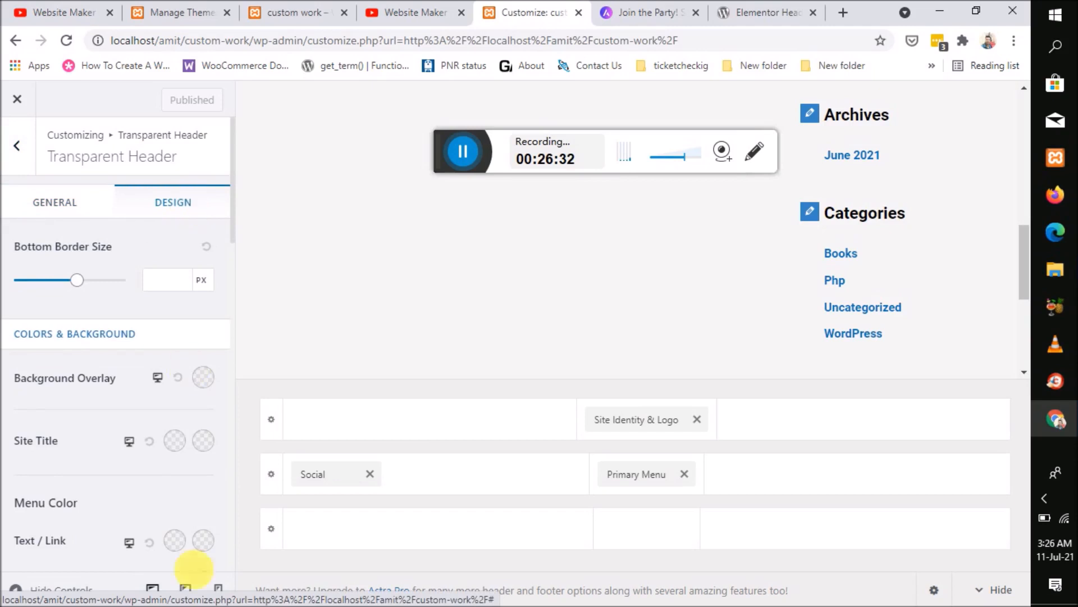
left_click(203, 376)
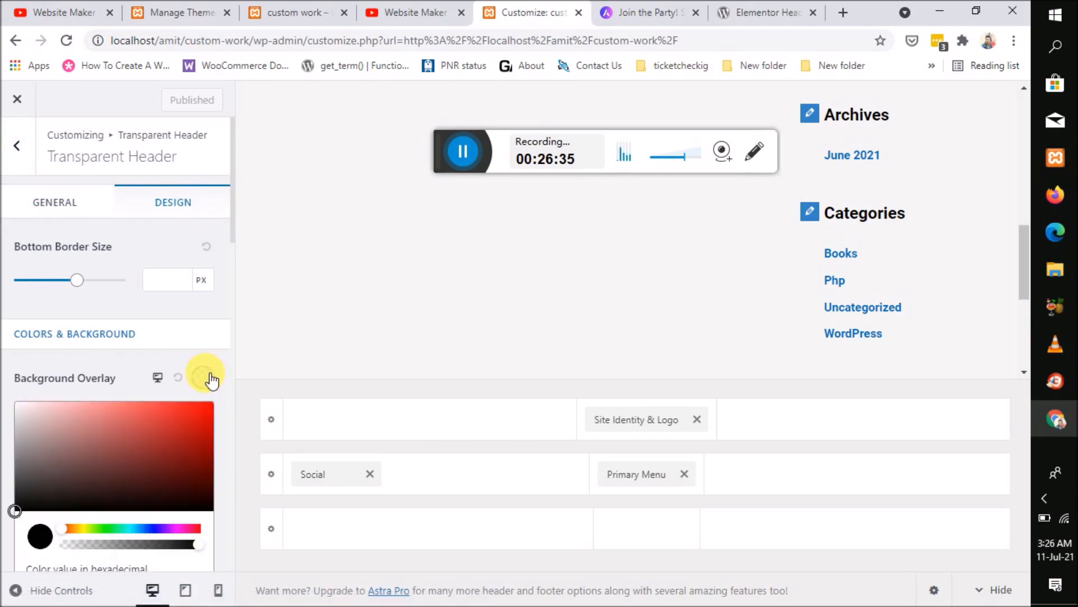
left_click(190, 438)
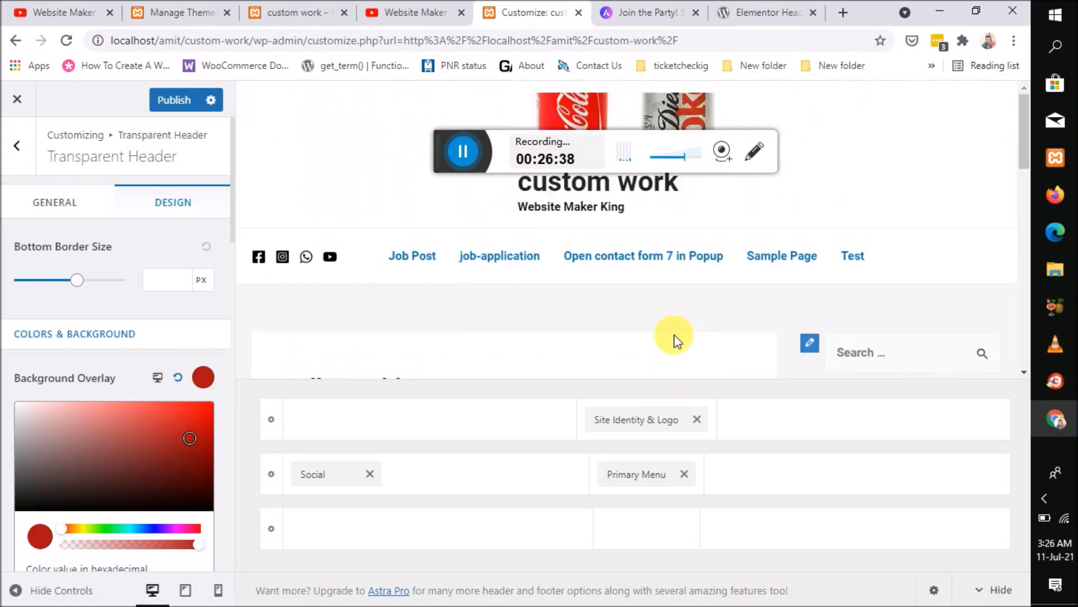
left_click(205, 405)
scroll(212, 428, "down", 6)
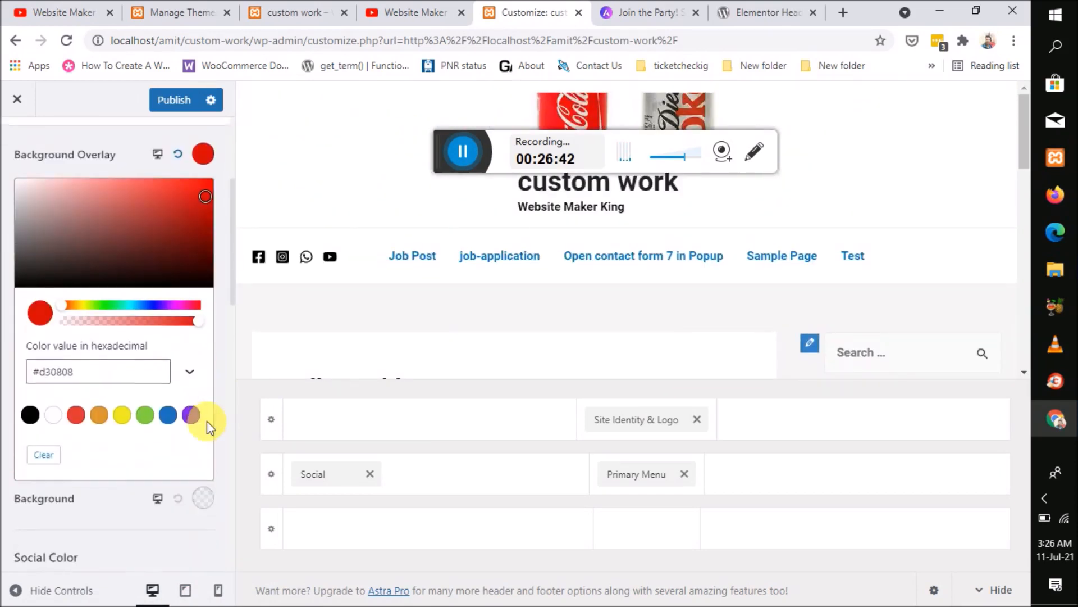
scroll(208, 424, "up", 6)
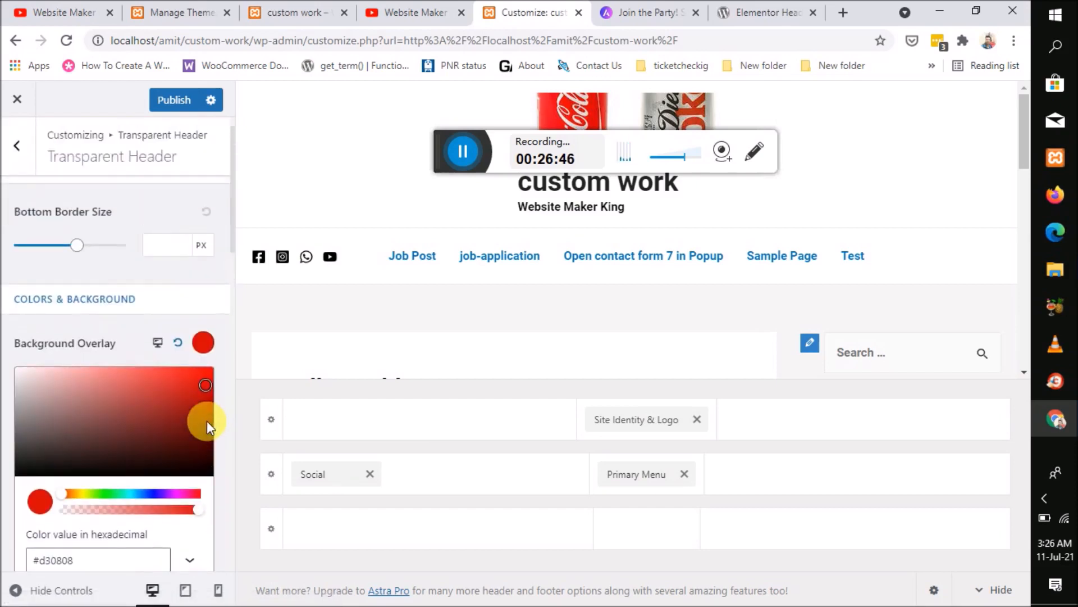
Step: Leave the Transparent Header settings and the Header Builder, returning to the Customizer's main menu
scroll(153, 292, "down", 2)
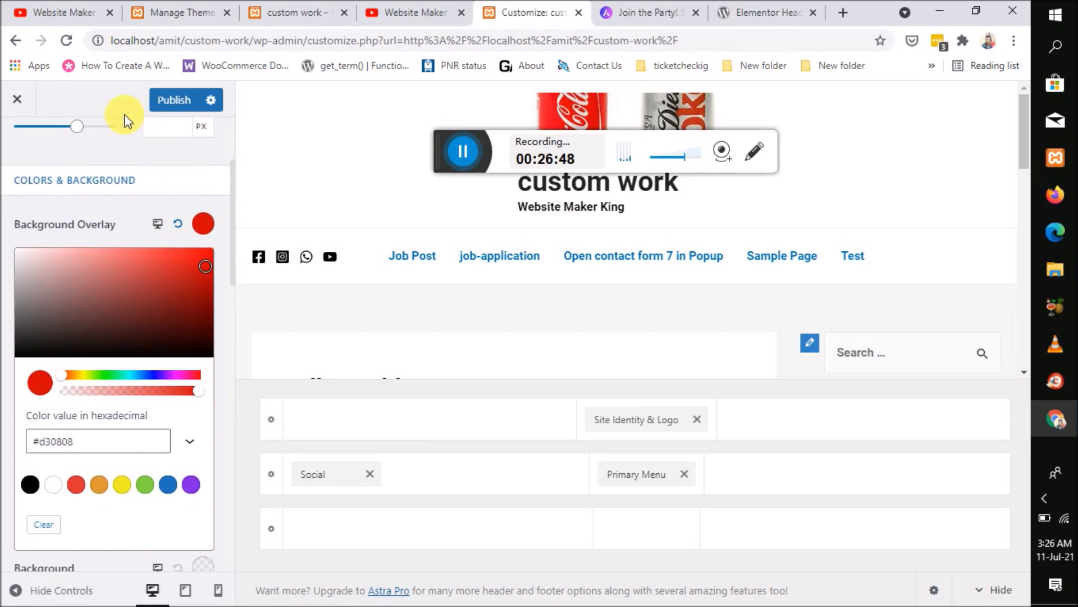
scroll(39, 265, "up", 3)
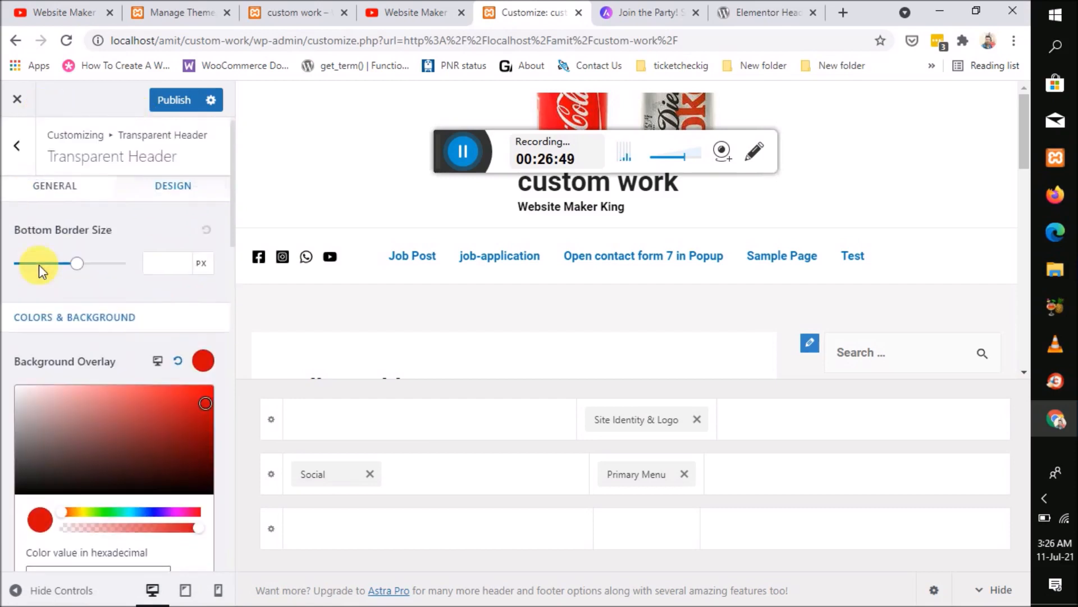
left_click(22, 155)
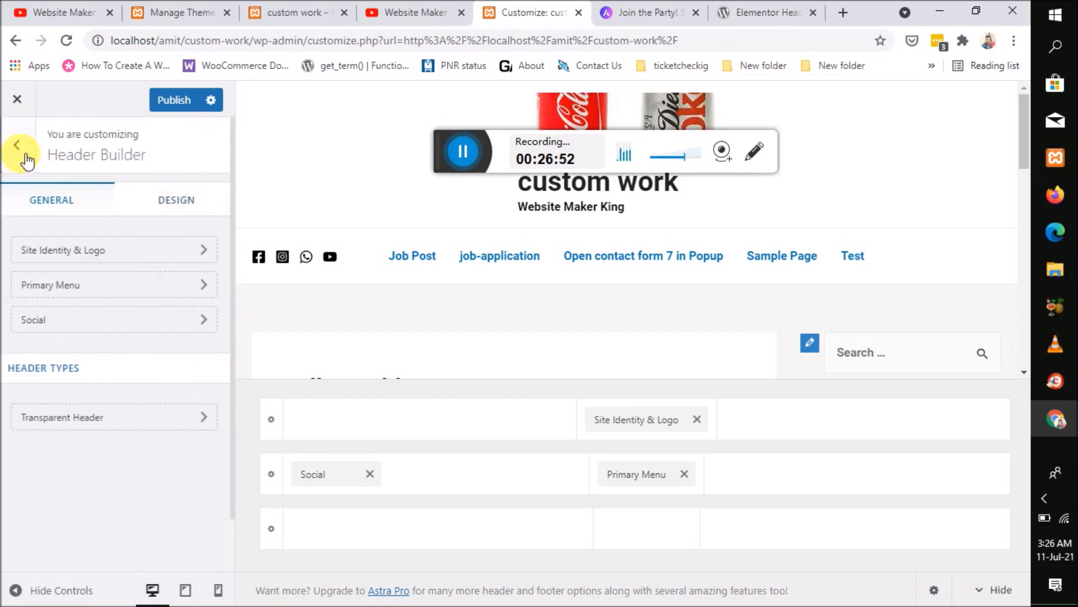
left_click(24, 148)
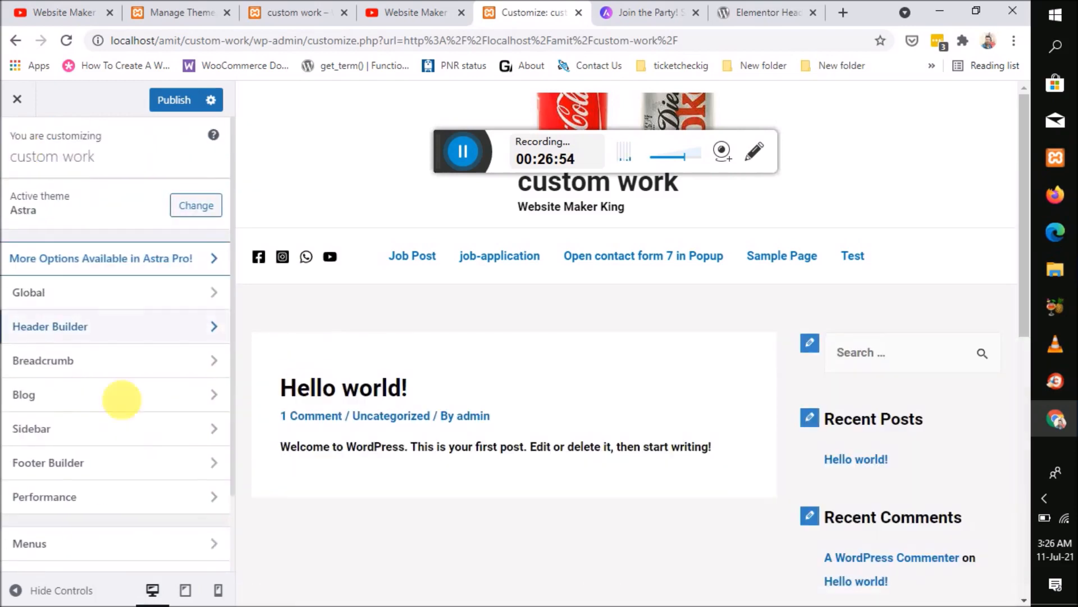
Step: Open the Breadcrumb settings, examine the available Header Position choices and go back without changing the position
scroll(137, 438, "down", 1)
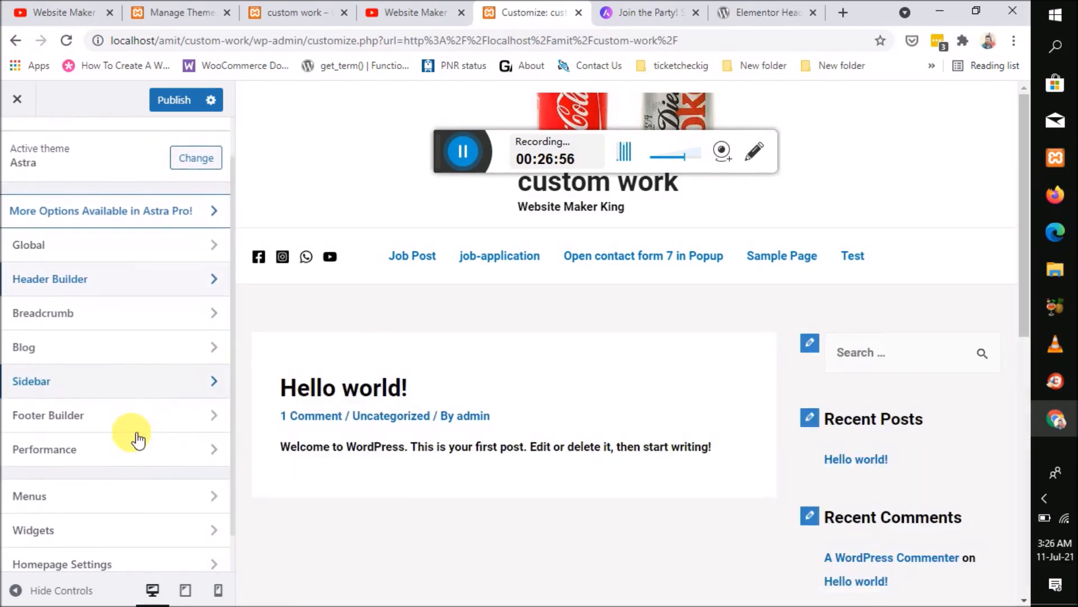
left_click(106, 310)
left_click(113, 240)
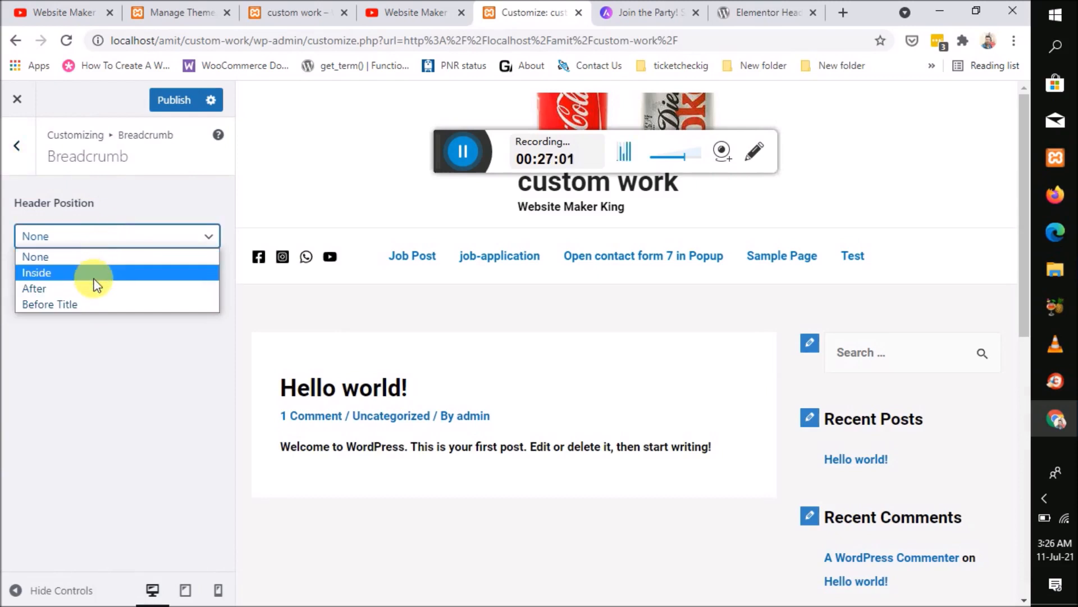
left_click(95, 337)
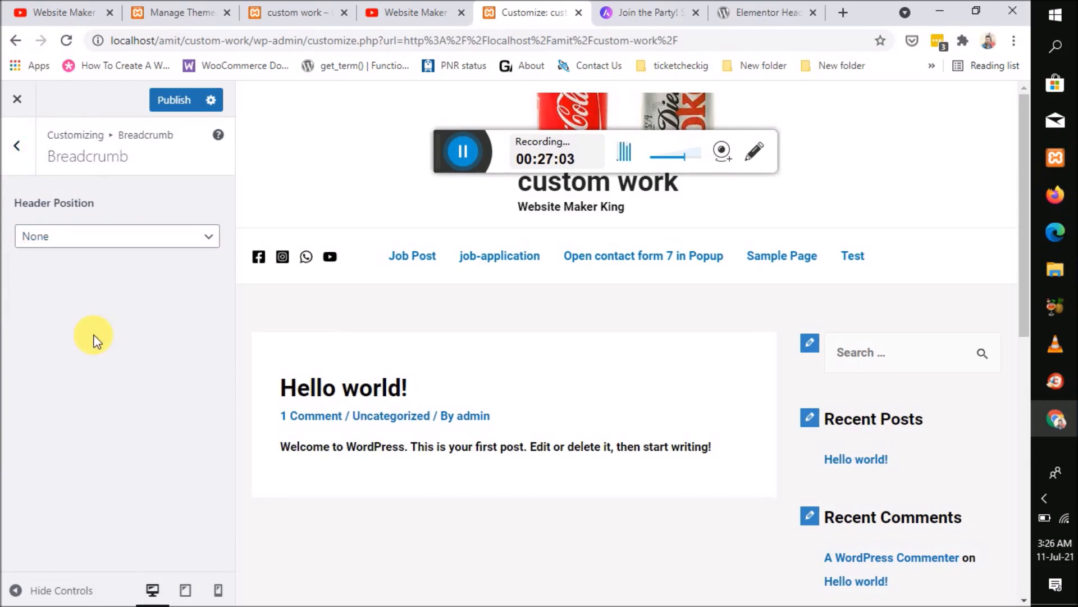
left_click(17, 146)
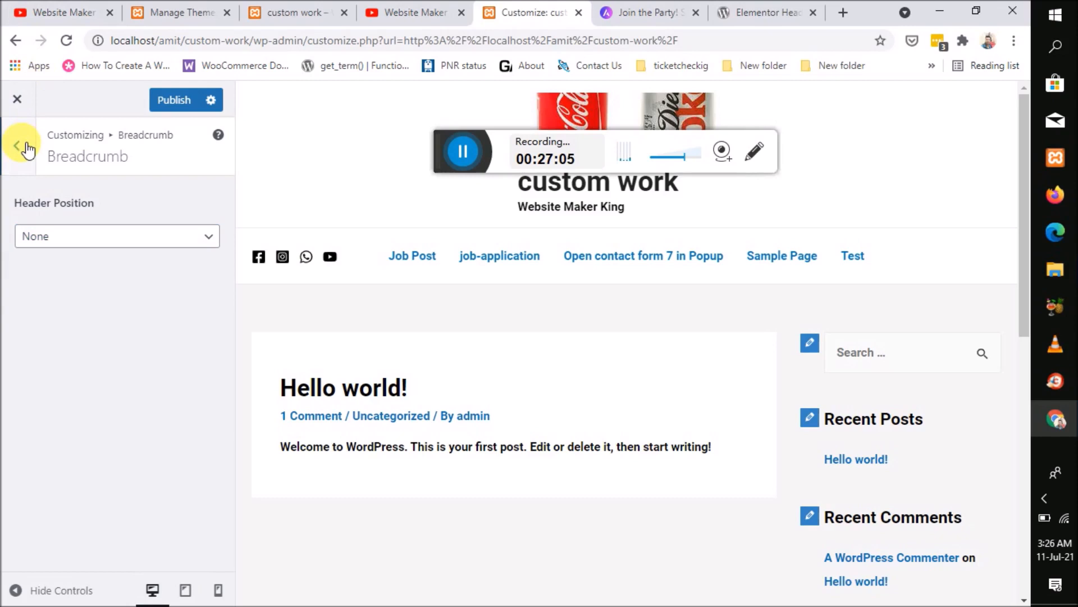
Step: Open the Blog / Archive settings and examine the content width, post structure, meta and post content options
scroll(132, 444, "down", 2)
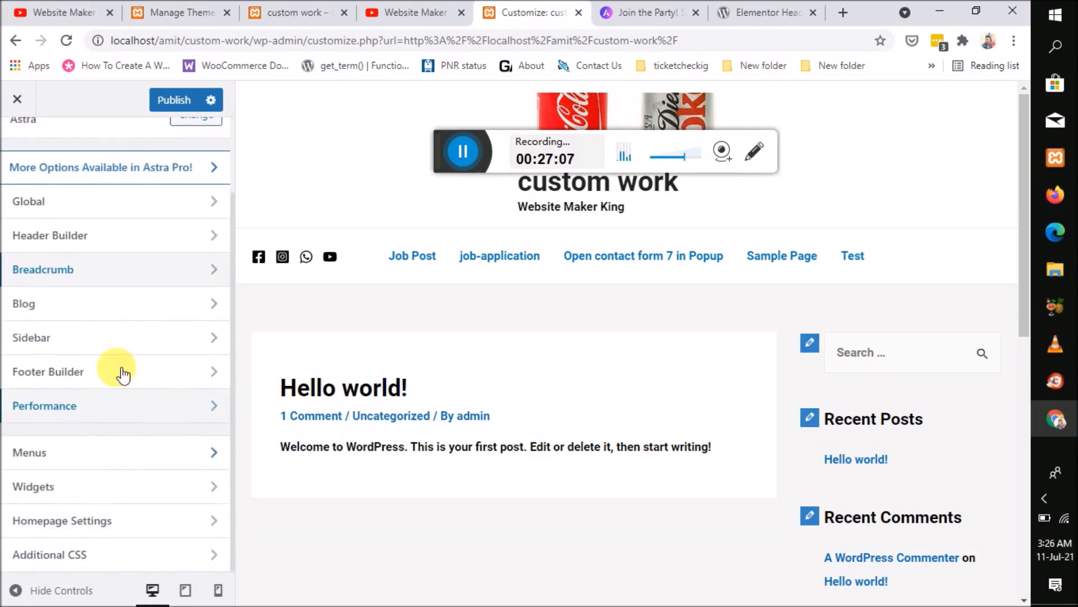
left_click(115, 314)
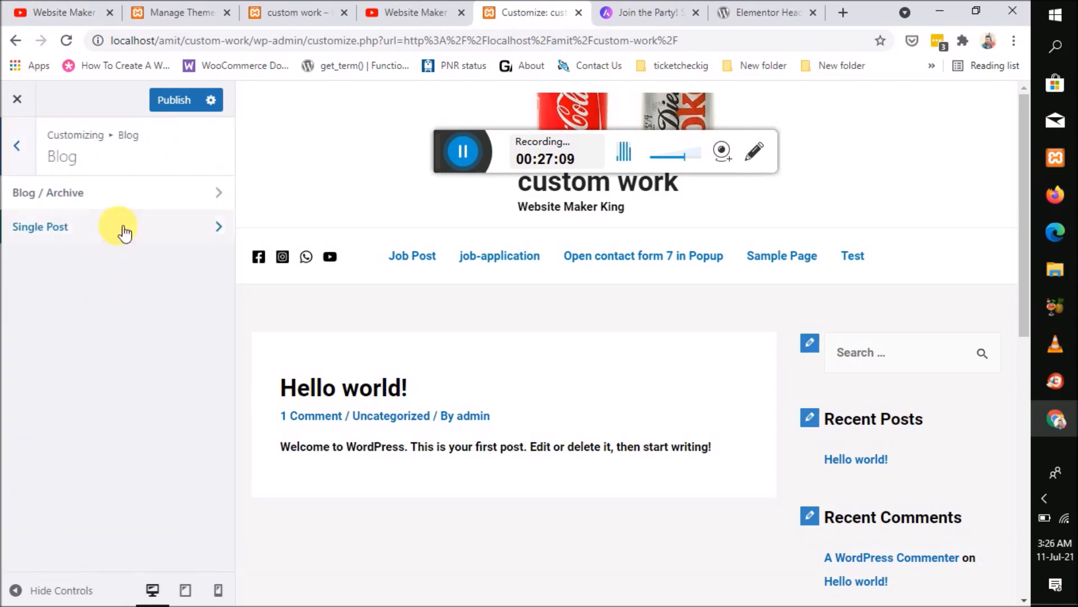
left_click(135, 203)
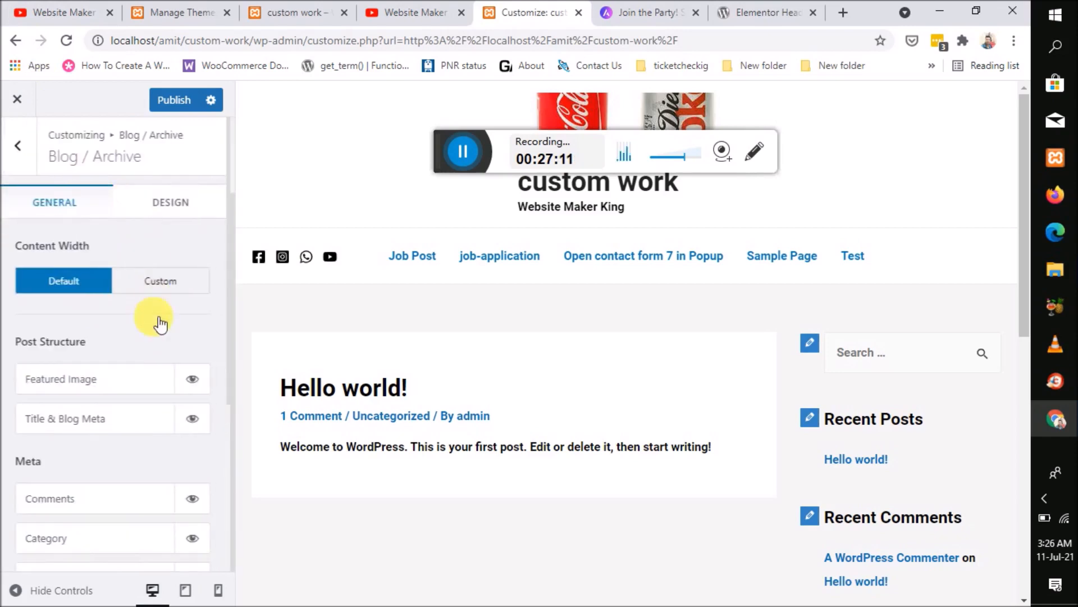
scroll(158, 347, "down", 1)
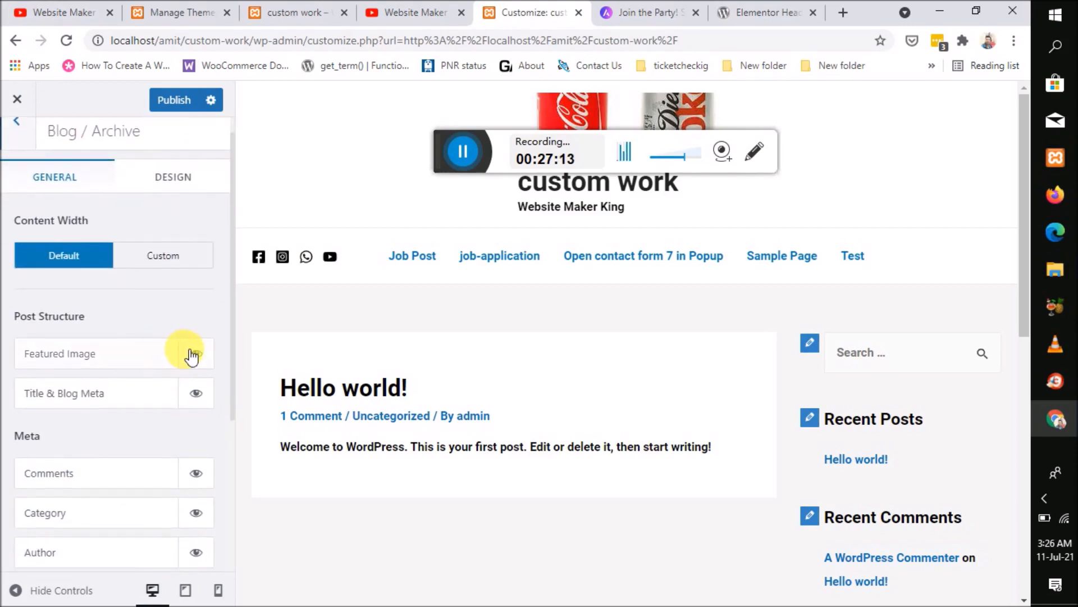
scroll(147, 363, "down", 1)
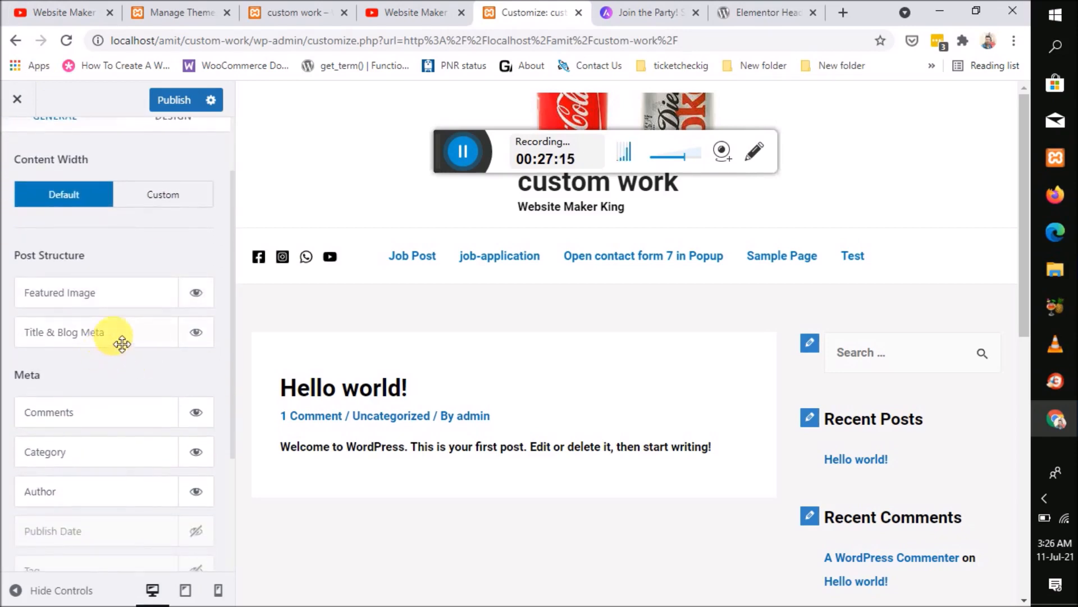
scroll(142, 425, "down", 1)
scroll(143, 426, "down", 2)
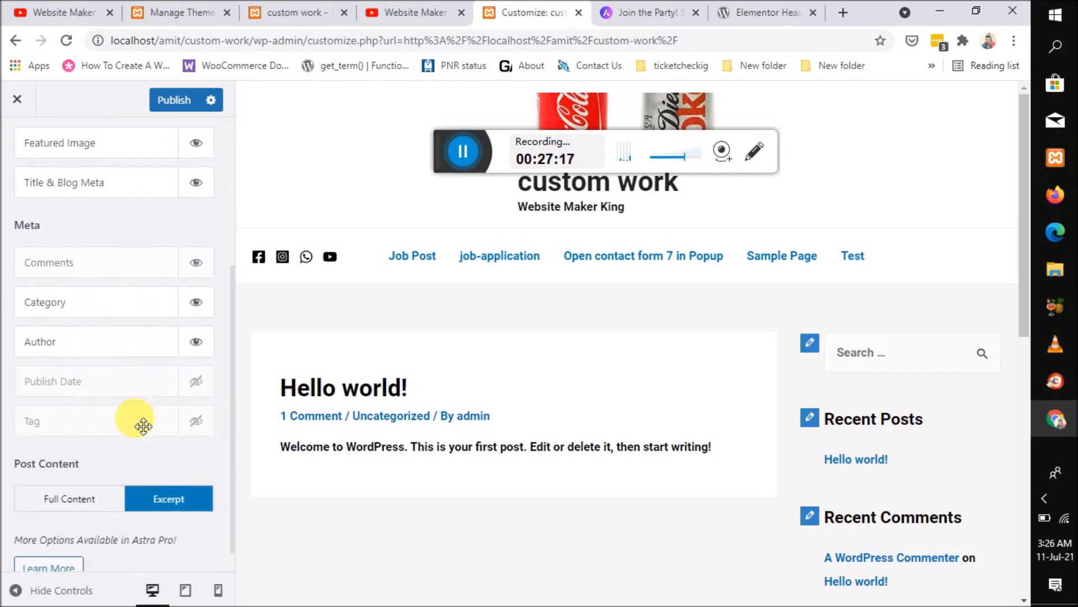
scroll(143, 426, "up", 5)
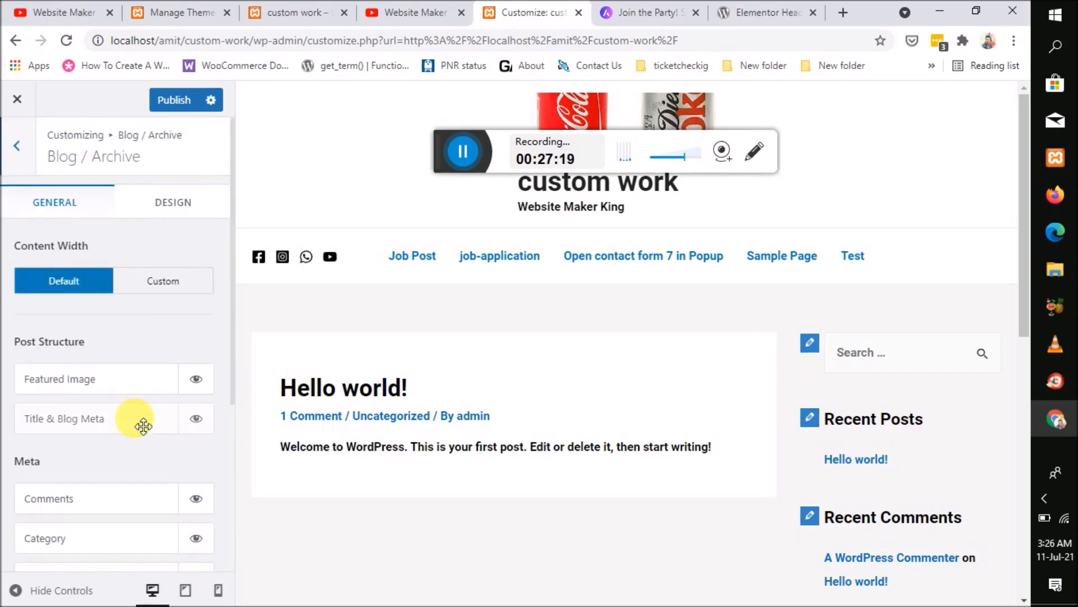
Step: Set the Blog / Archive content width to Custom, review the remaining options and return to the Blog section
left_click(168, 278)
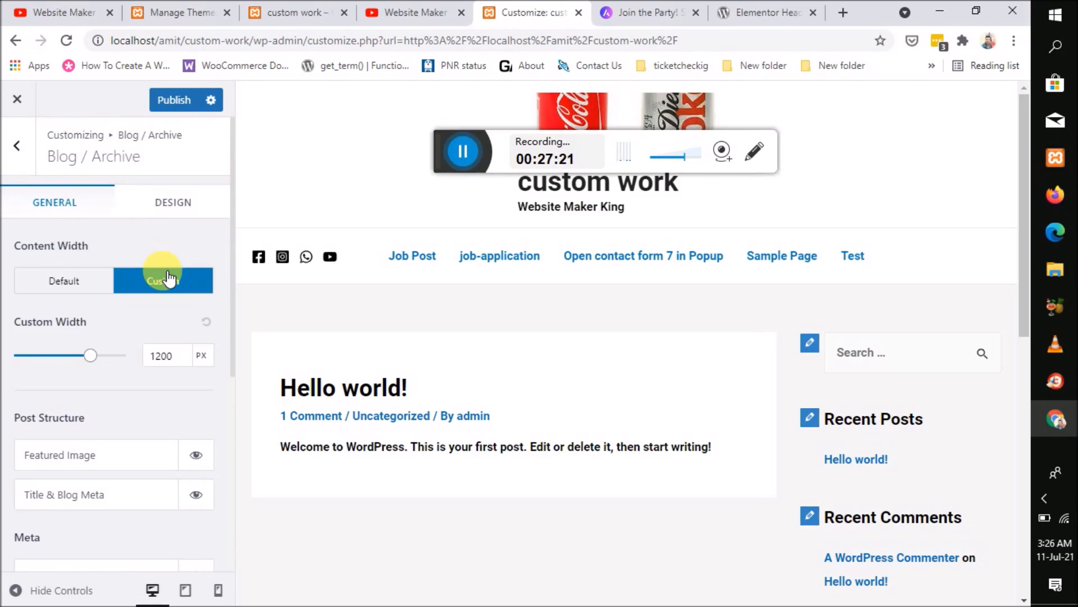
scroll(133, 419, "down", 1)
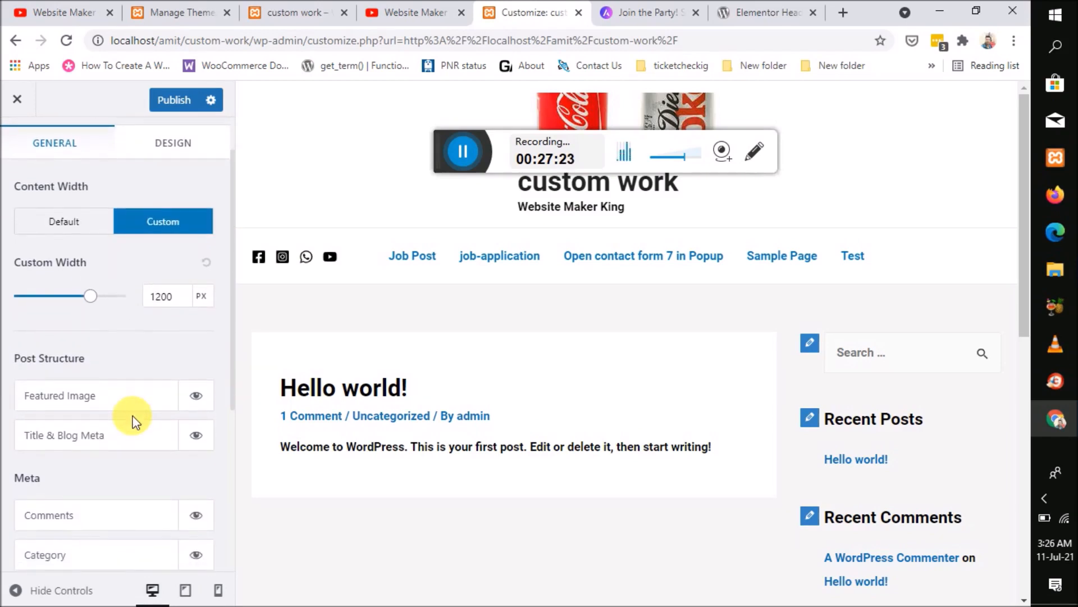
scroll(130, 420, "down", 2)
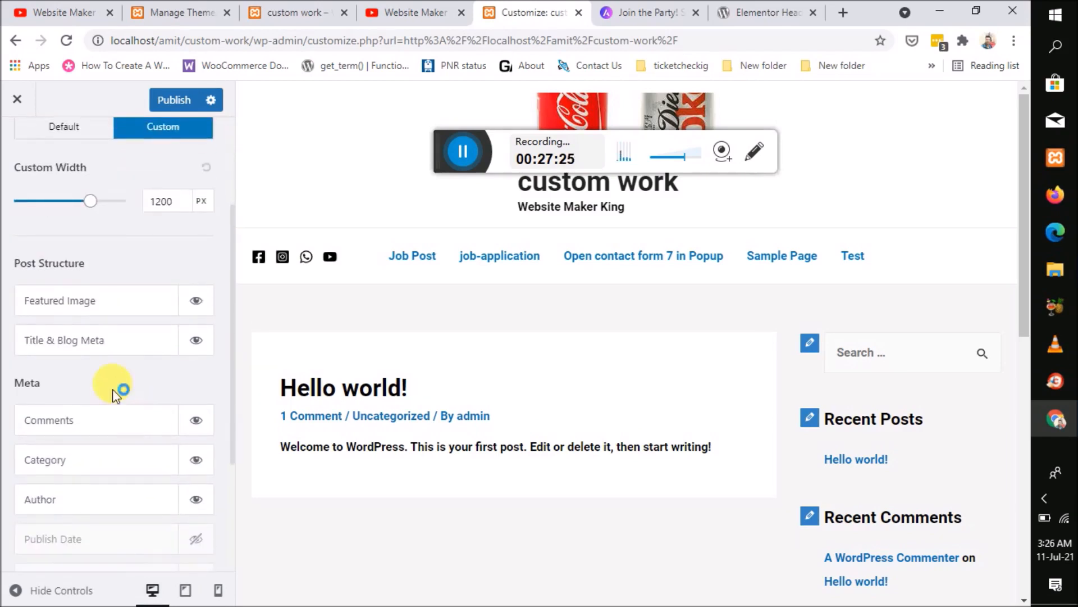
scroll(116, 391, "up", 3)
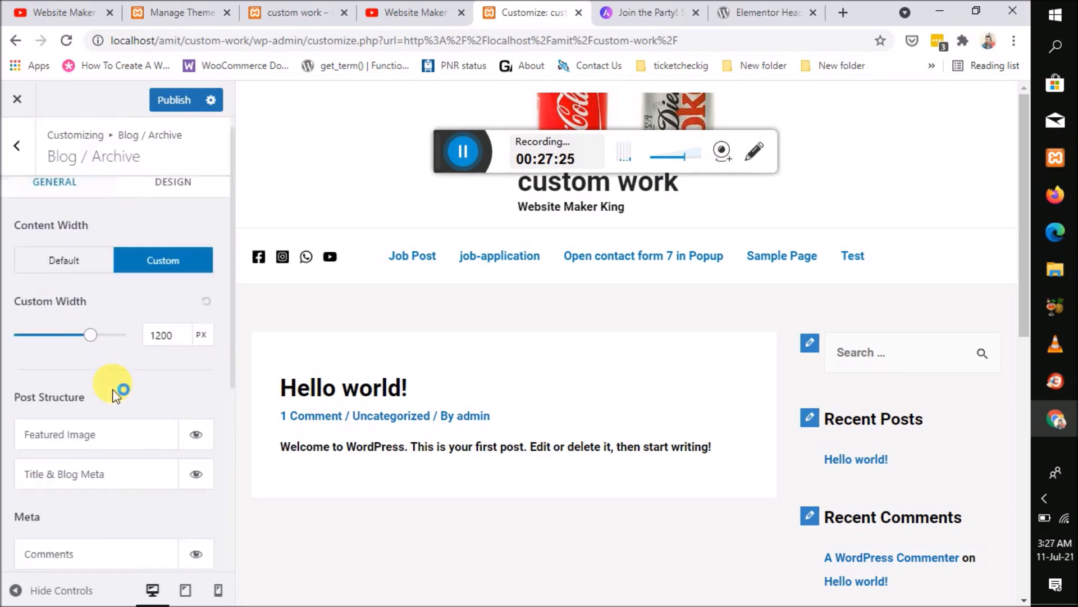
left_click(16, 148)
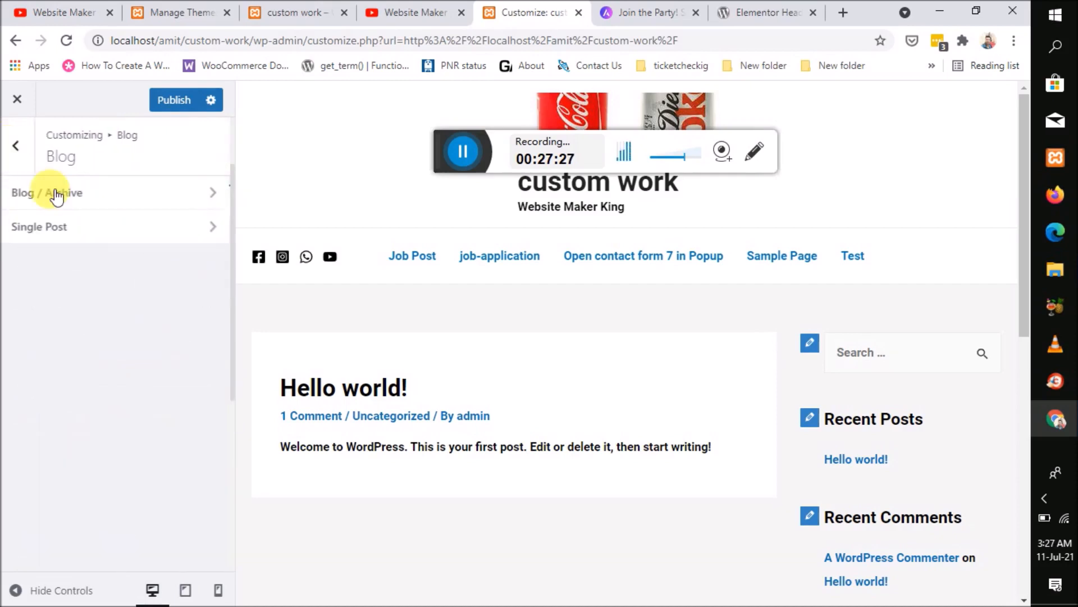
Step: Hide the Featured Image in the Single Post structure, show it again and return to the Customizer's main menu
left_click(84, 242)
scroll(104, 507, "down", 1)
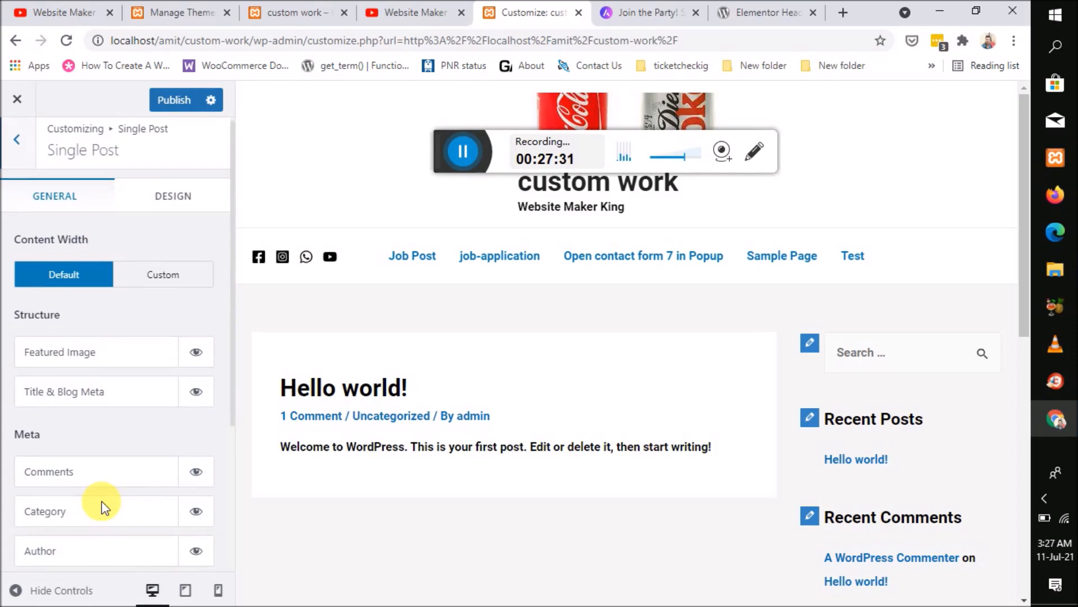
left_click(198, 341)
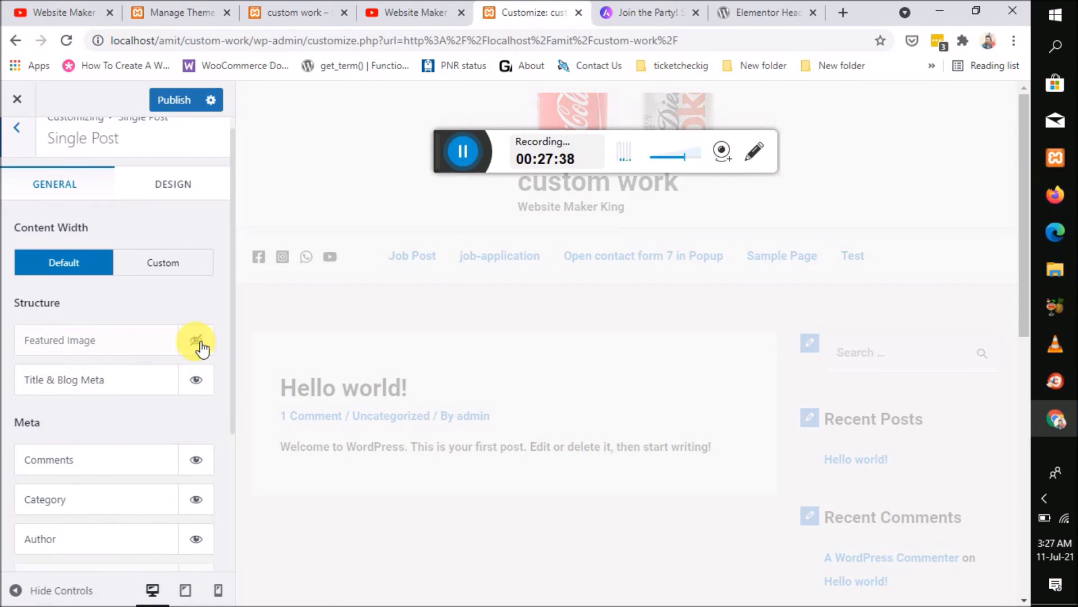
left_click(206, 343)
left_click(199, 337)
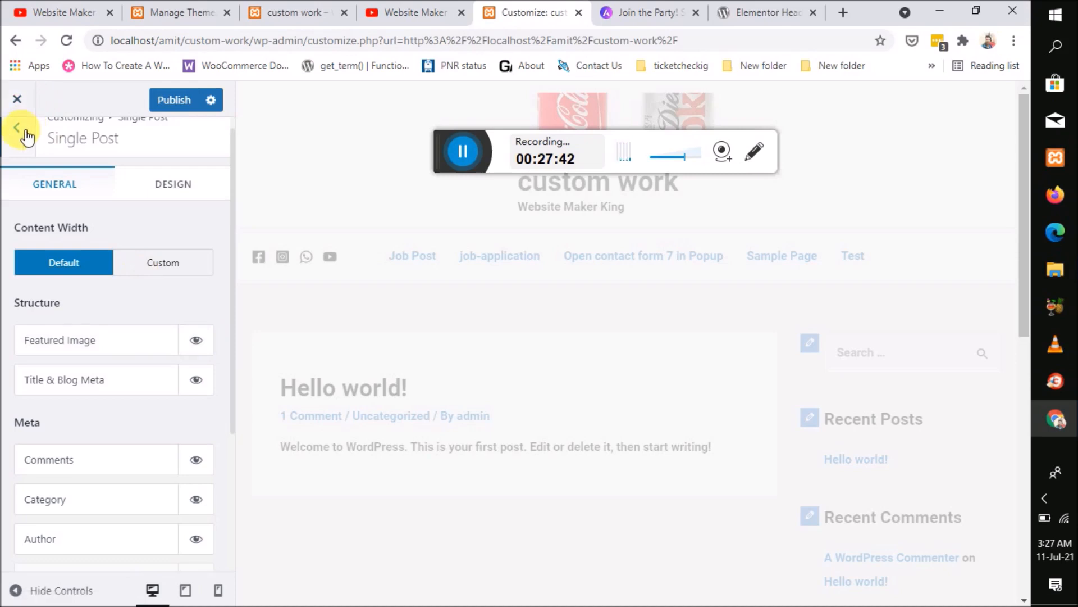
scroll(32, 310, "up", 1)
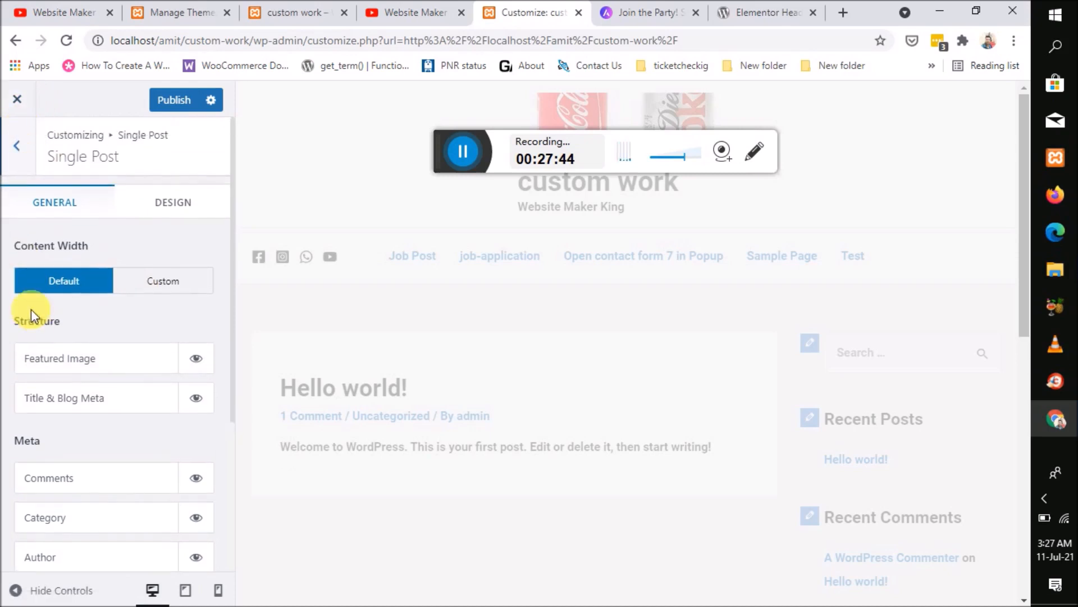
left_click(13, 150)
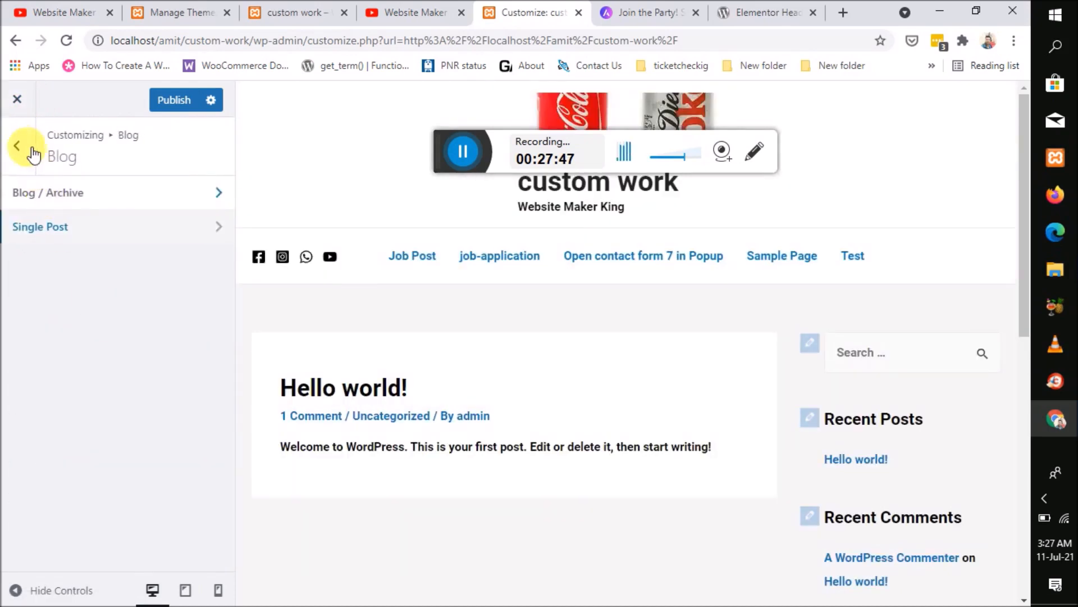
left_click(22, 149)
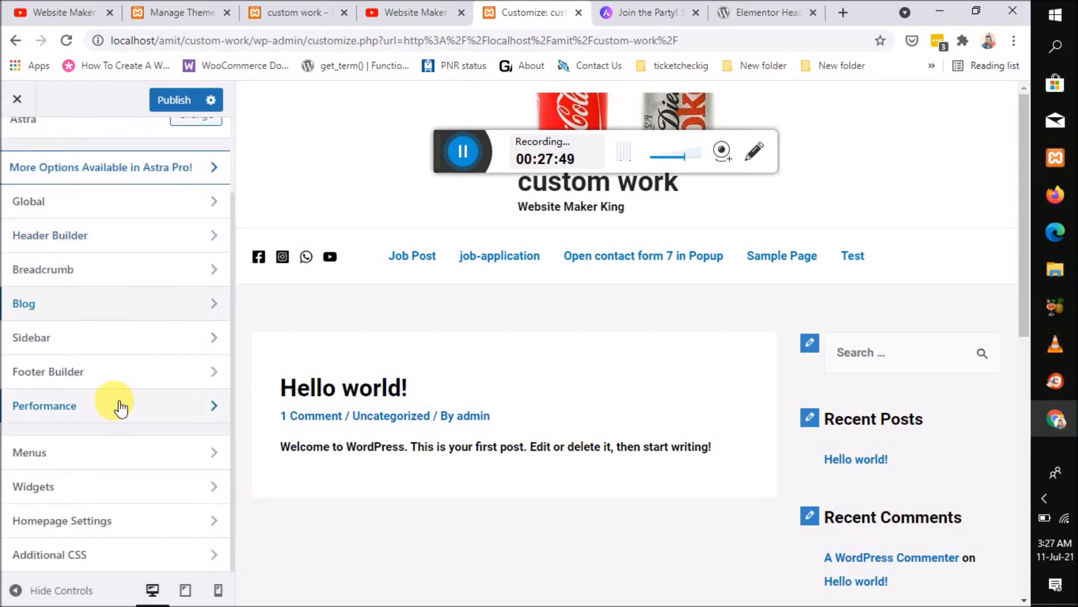
Step: Open the Sidebar settings, check the sidebar in the page preview and set Default Layout to No Sidebar
left_click(116, 343)
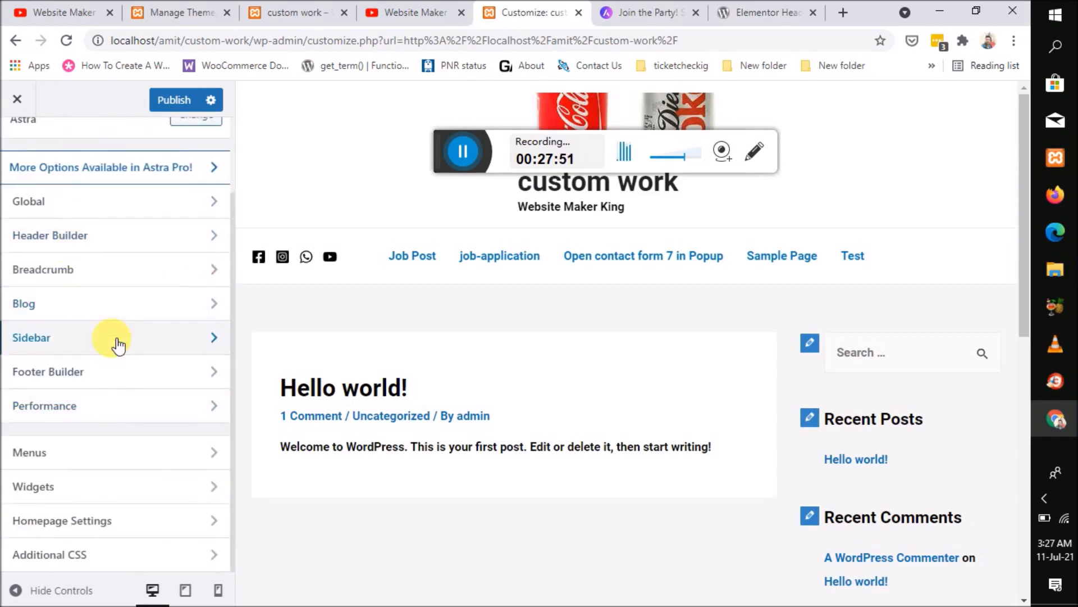
scroll(909, 492, "down", 1)
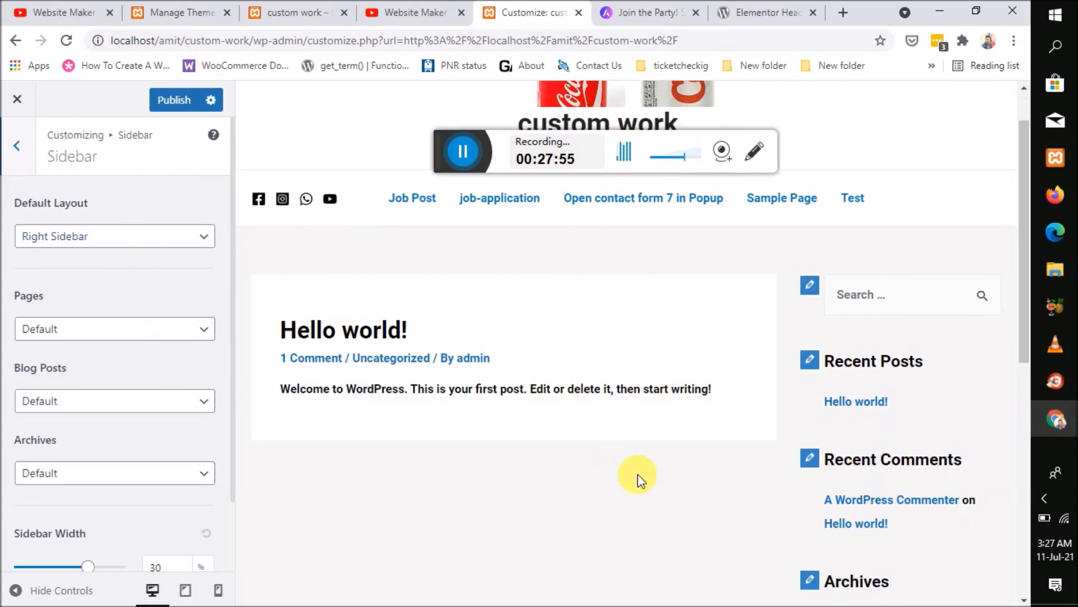
scroll(875, 384, "down", 3)
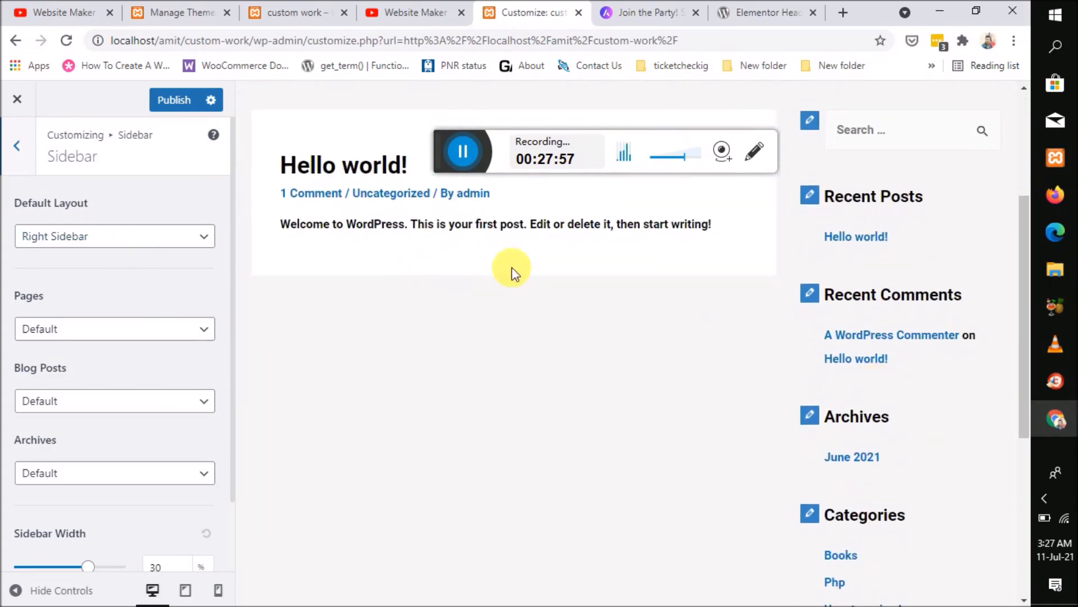
left_click(131, 234)
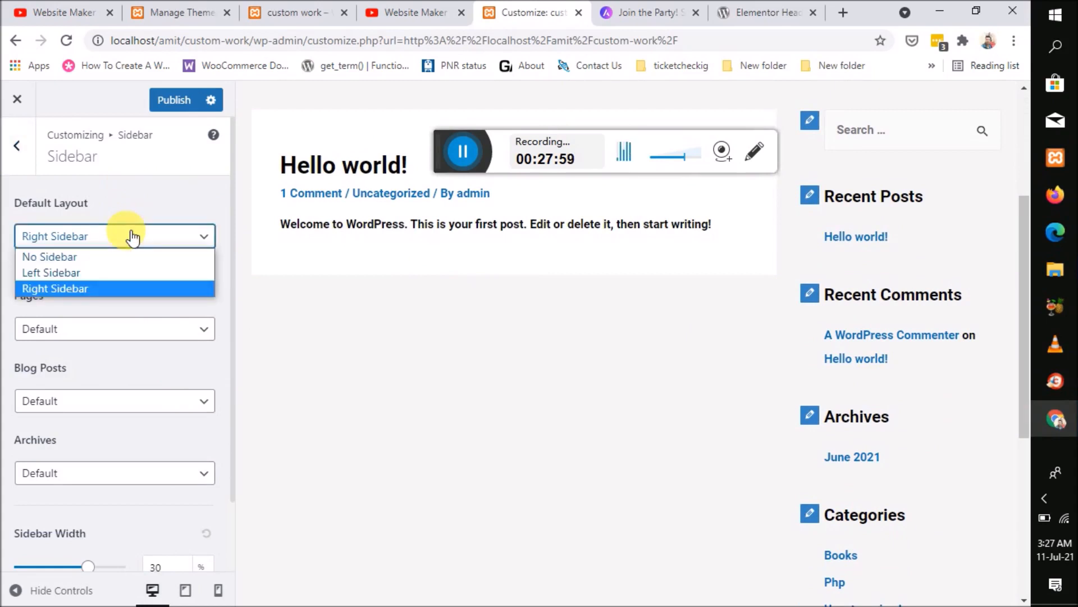
left_click(113, 257)
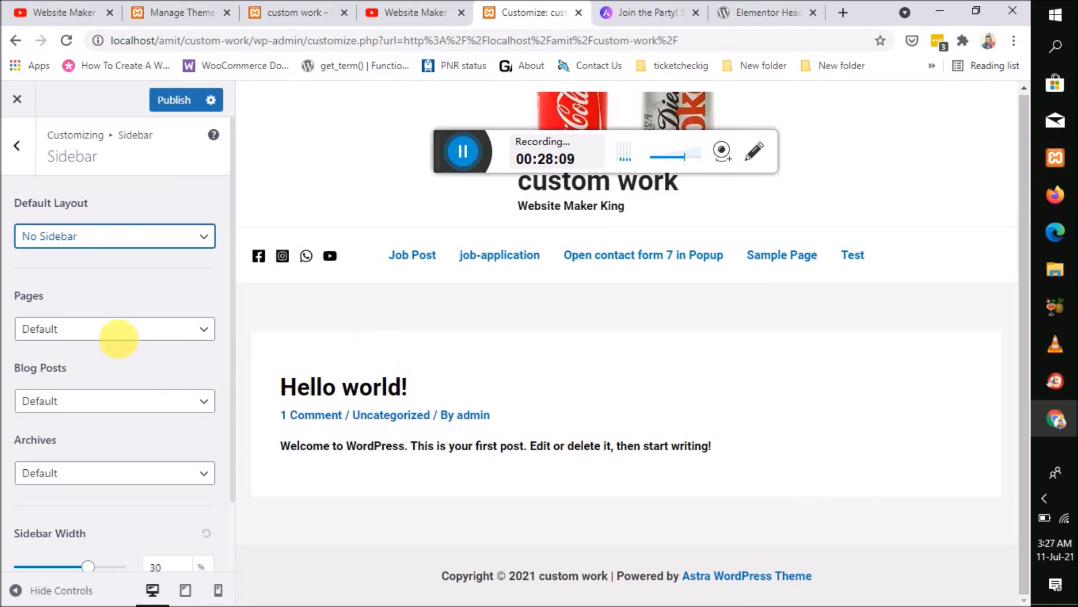
Step: Examine the sidebar choices for Blog Posts and the remaining Sidebar settings, keeping Blog Posts on Default
left_click(106, 391)
left_click(108, 402)
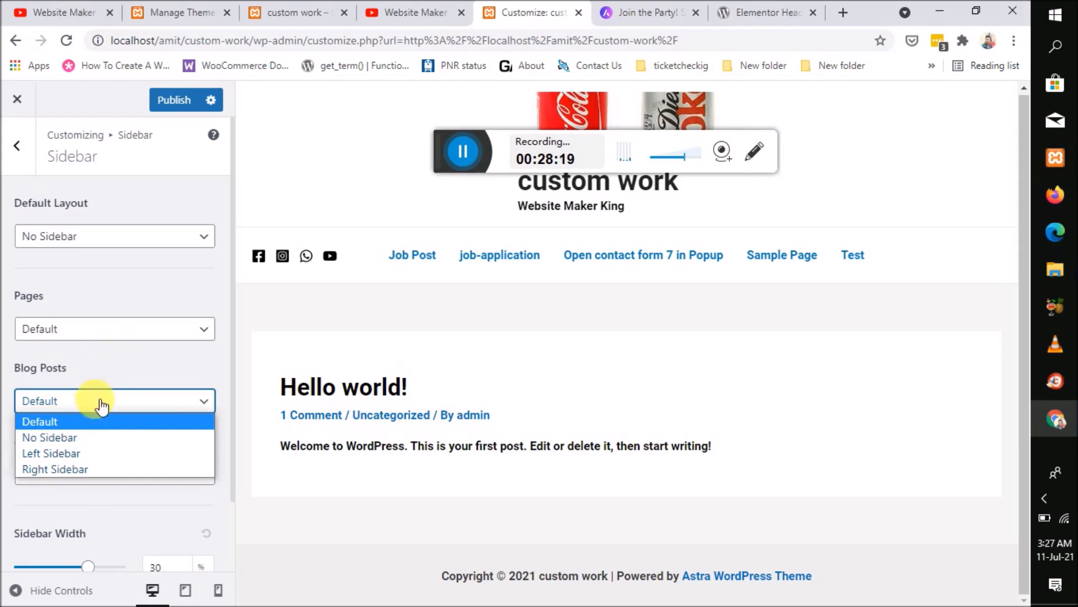
left_click(135, 360)
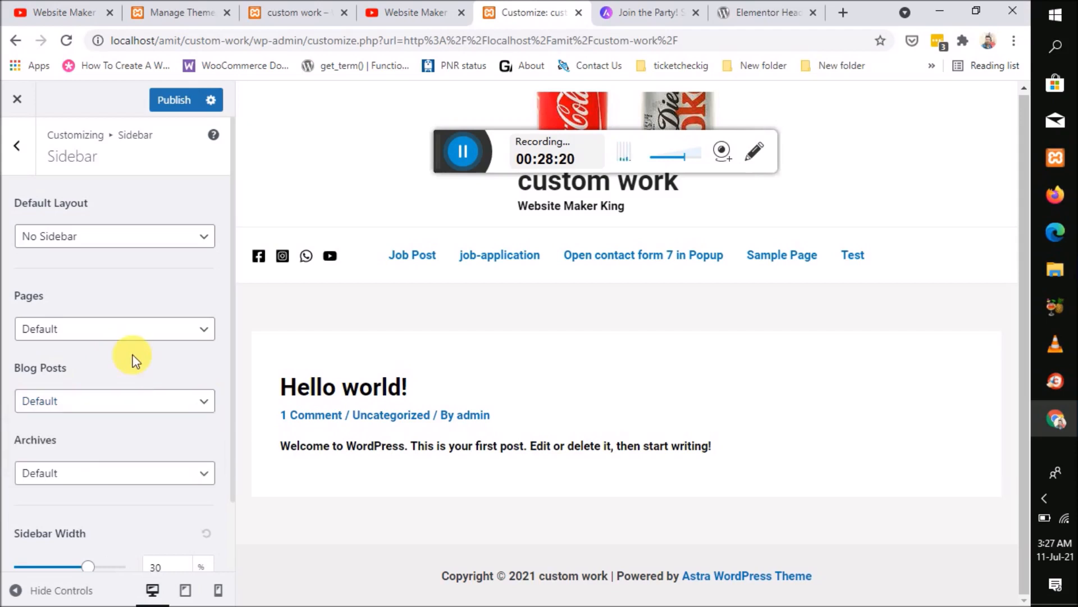
scroll(135, 359, "down", 2)
scroll(135, 360, "up", 2)
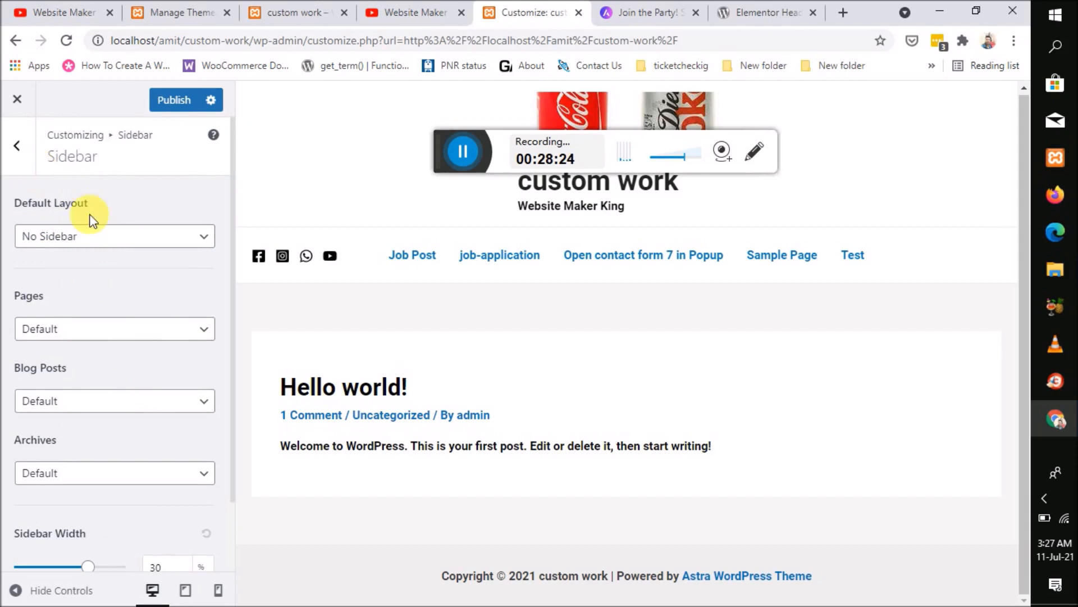
Step: Try Left Sidebar as the Default Layout, check the page preview, and restore No Sidebar
left_click(106, 234)
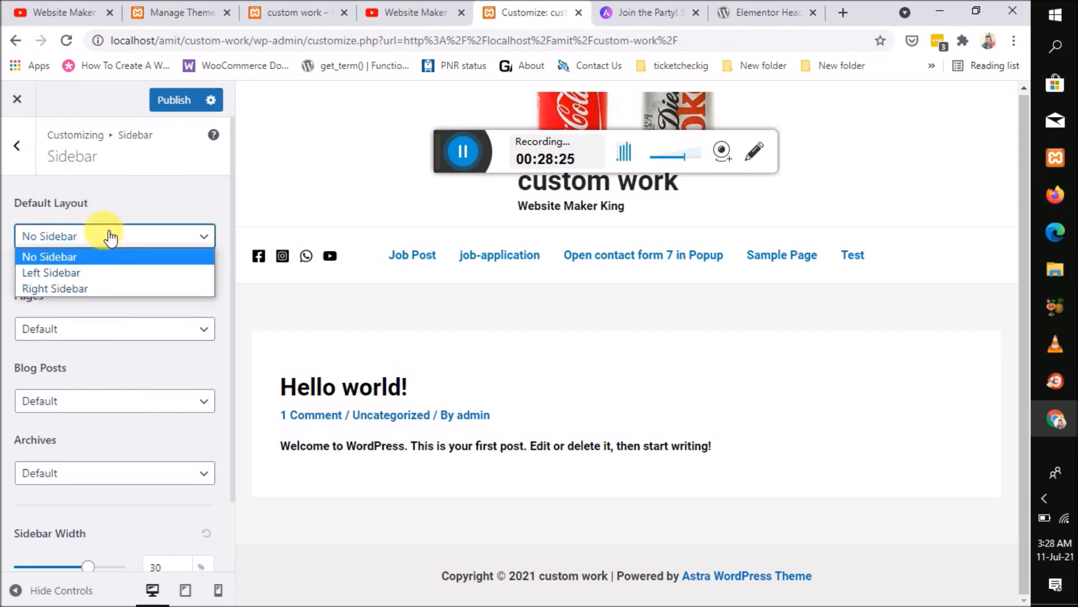
left_click(76, 279)
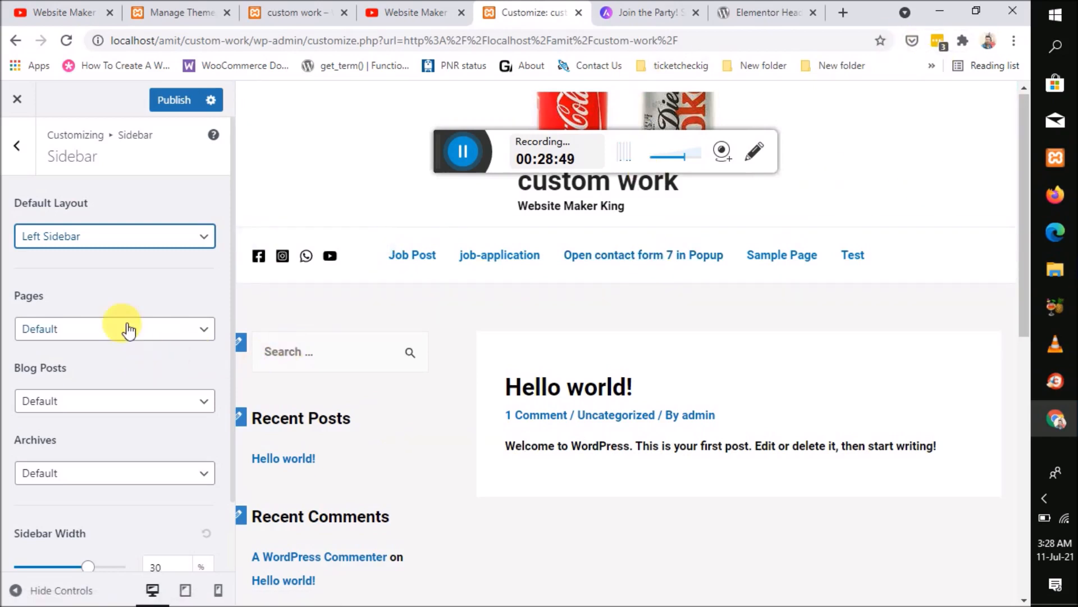
left_click(135, 235)
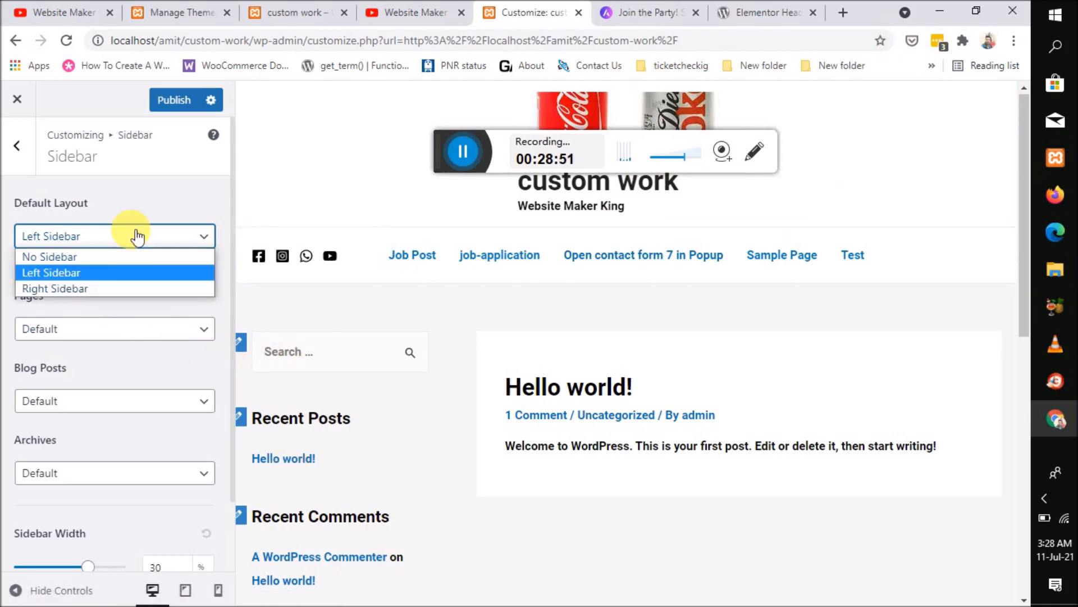
left_click(95, 254)
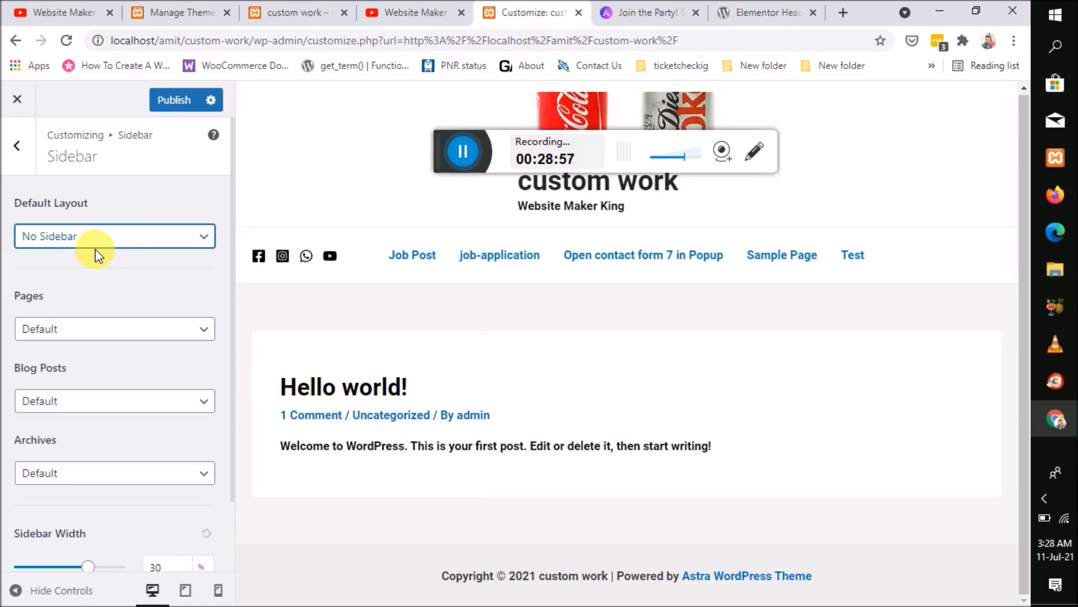
Step: Open the Footer Builder's Copyright element, add a first name on a new line below its text, and review its Design options
left_click(16, 163)
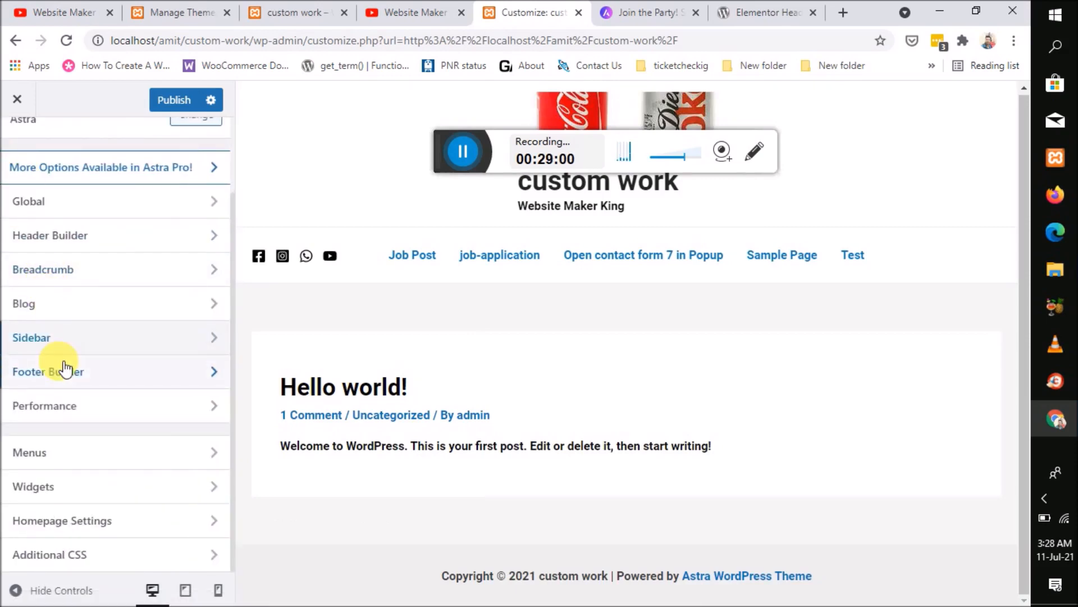
left_click(100, 368)
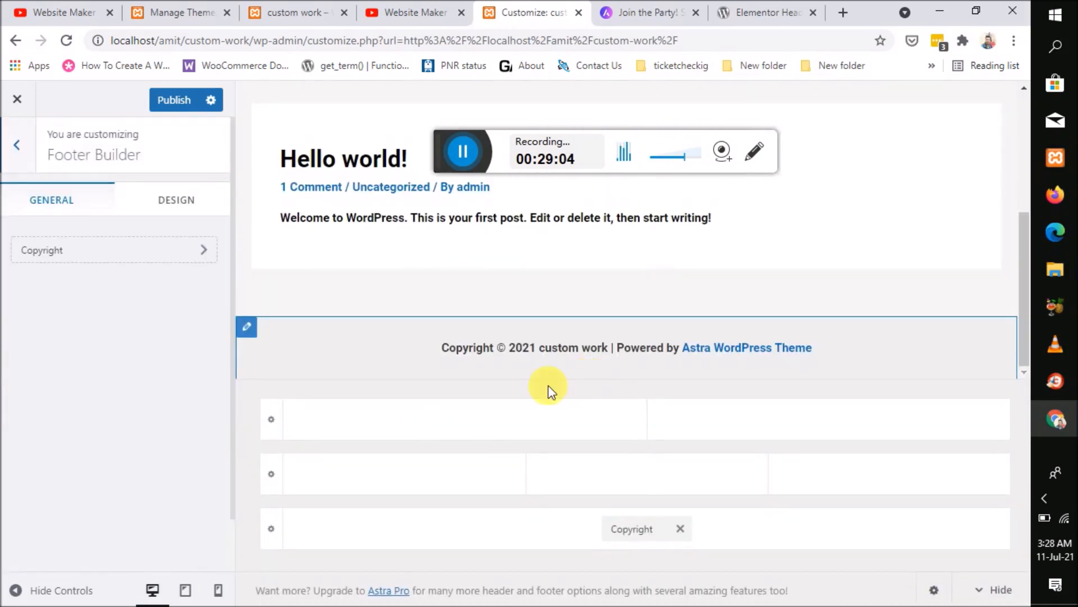
left_click(120, 252)
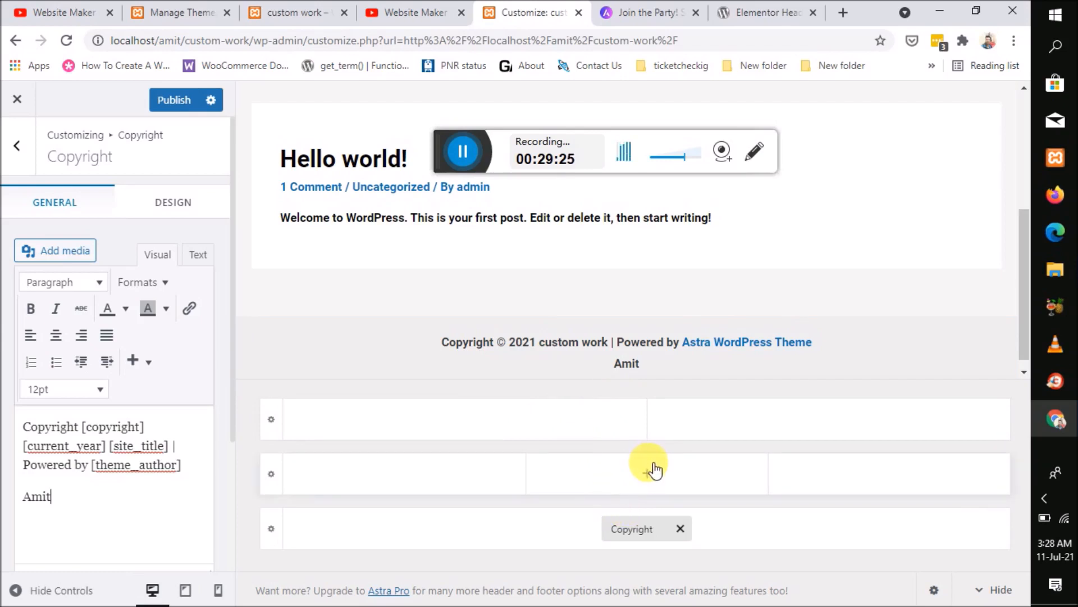
left_click(166, 204)
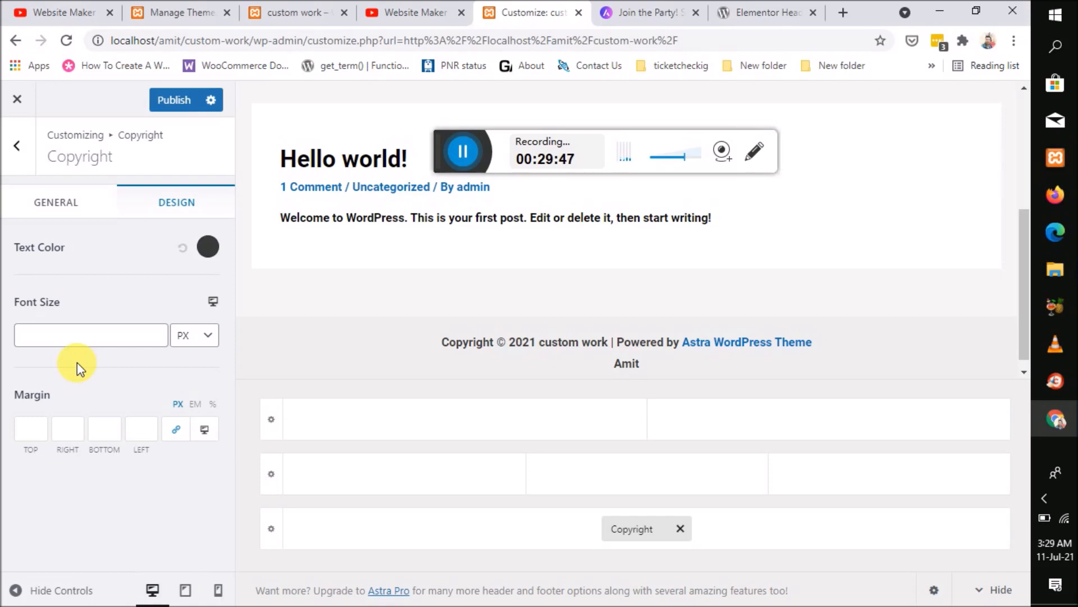
left_click(71, 207)
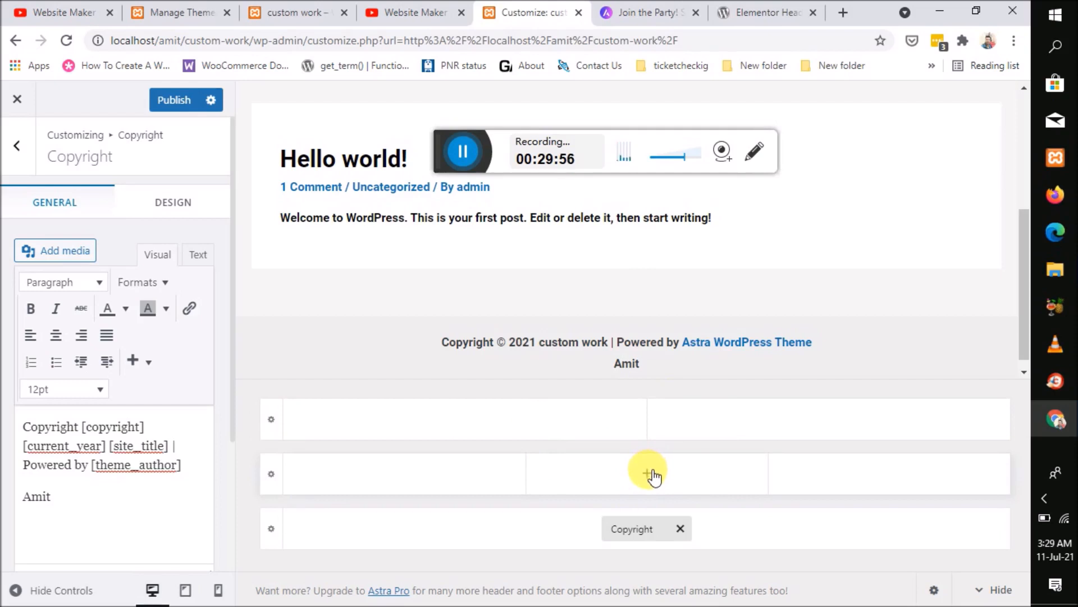
Step: Add the Social element to the centre column and HTML 1 to the left column of the middle footer row
left_click(651, 473)
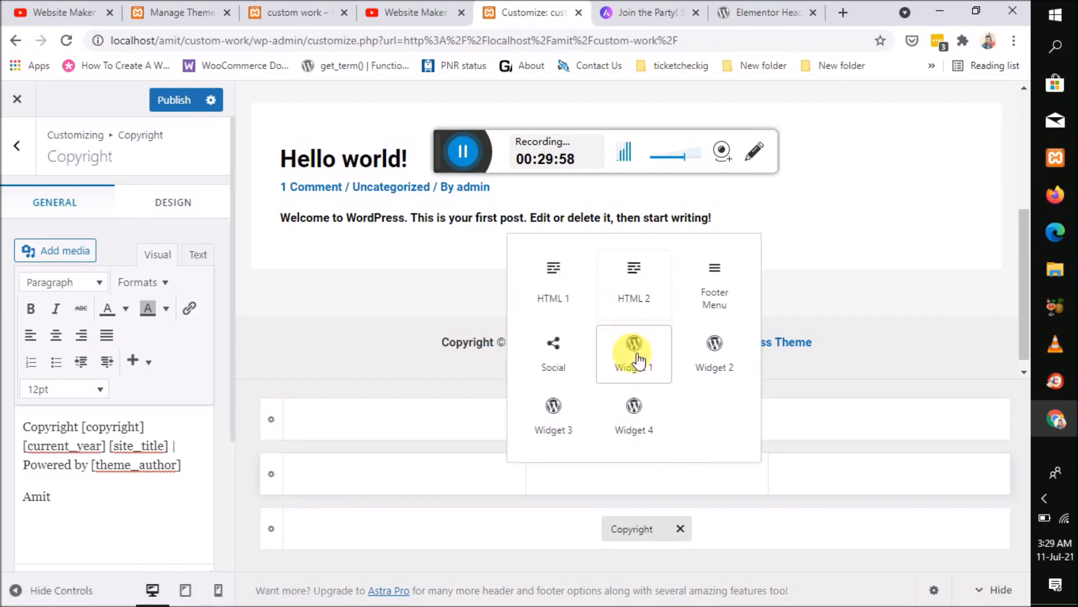
left_click(556, 353)
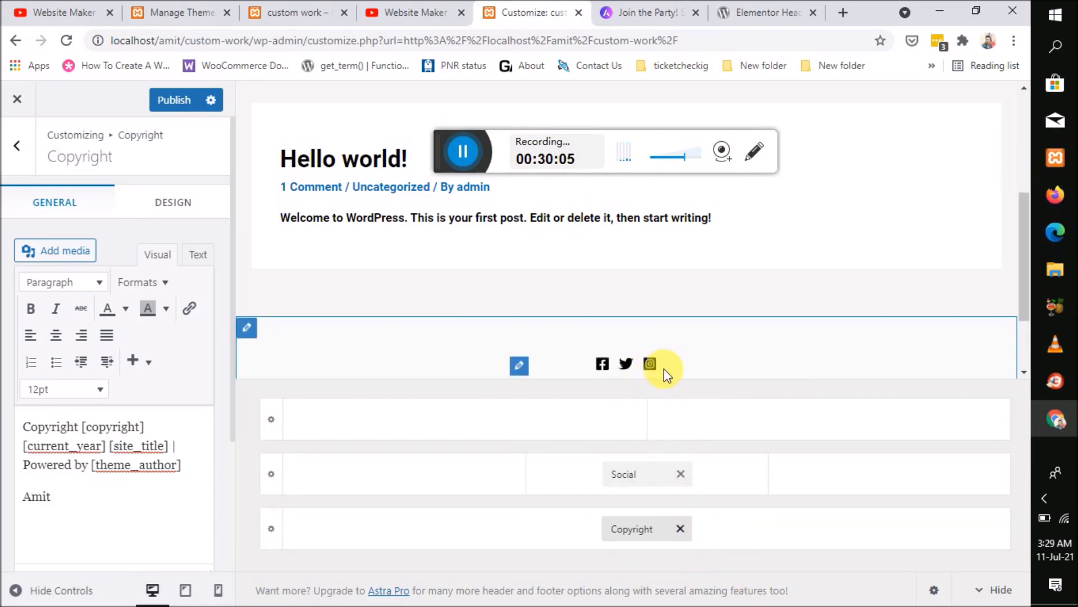
scroll(797, 330, "down", 2)
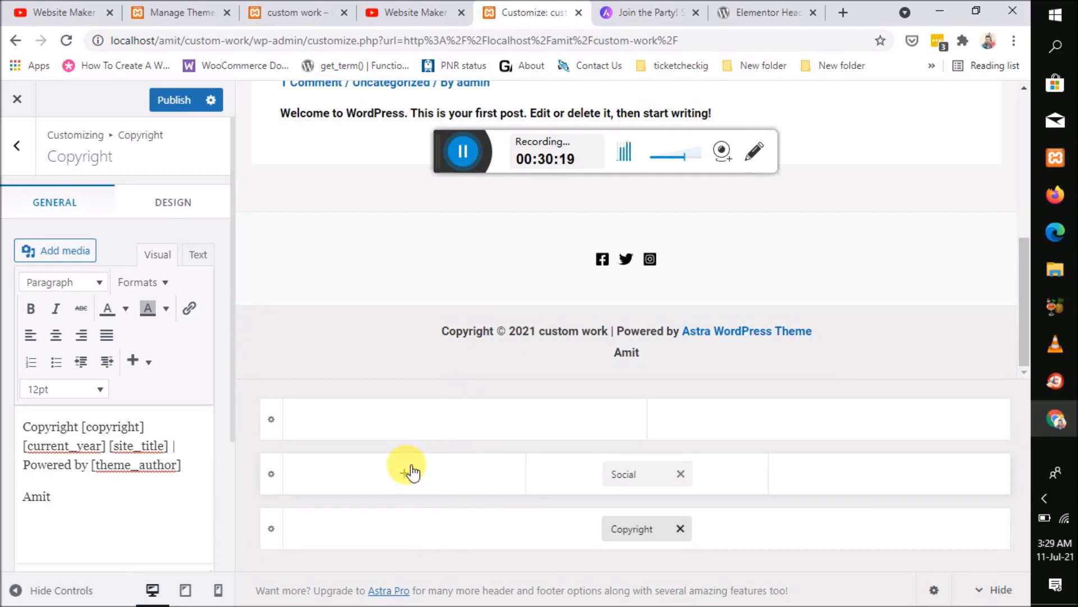
left_click(407, 473)
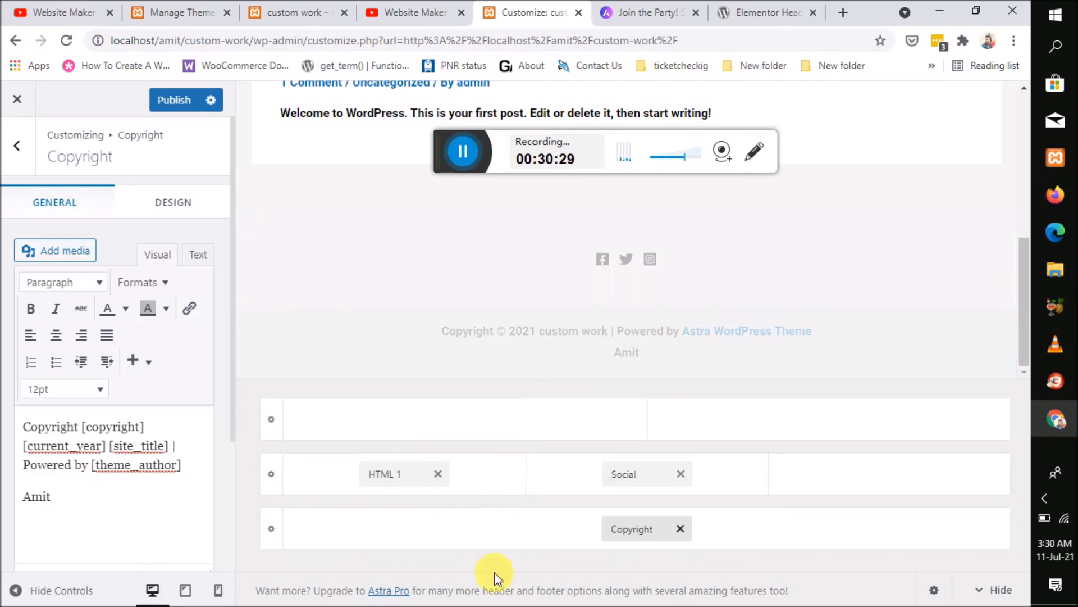
Step: Replace the HTML 1 element's placeholder text with the cokes-co image from the Media Library
left_click(403, 479)
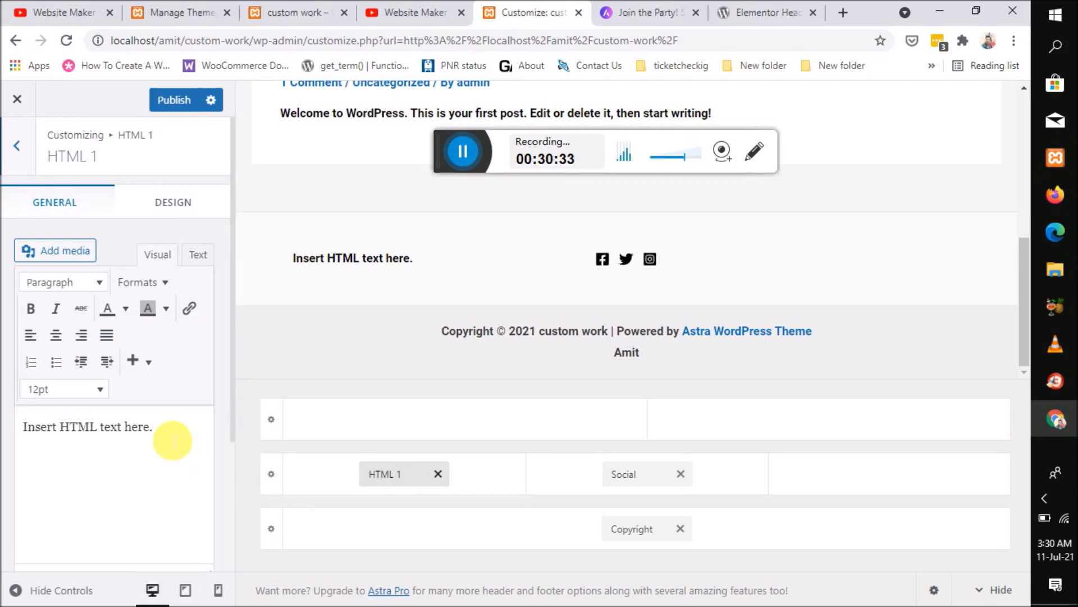
left_click_drag(172, 440, 13, 414)
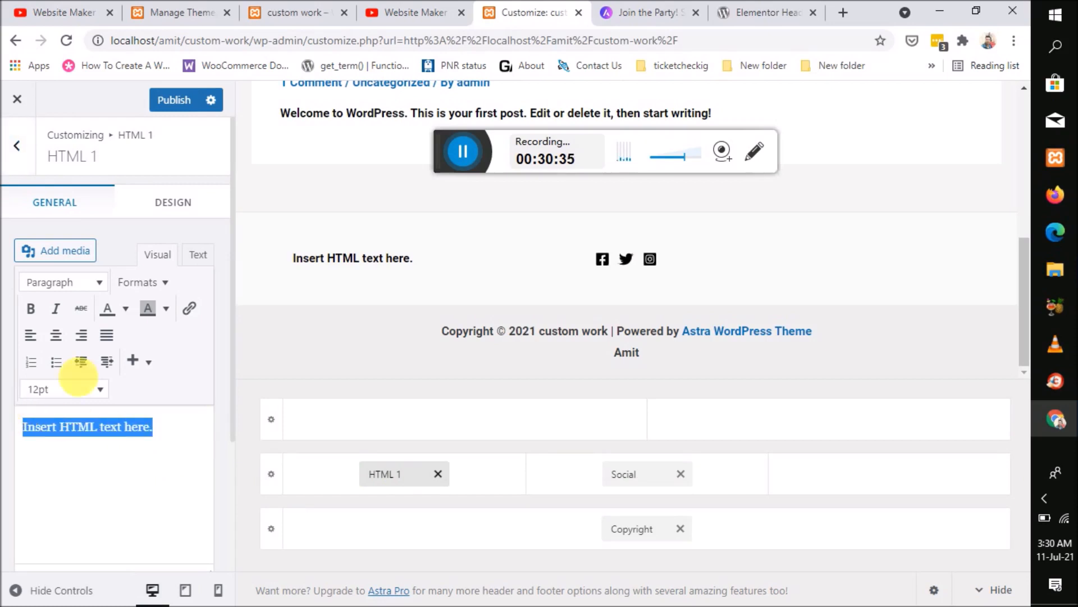
left_click(70, 254)
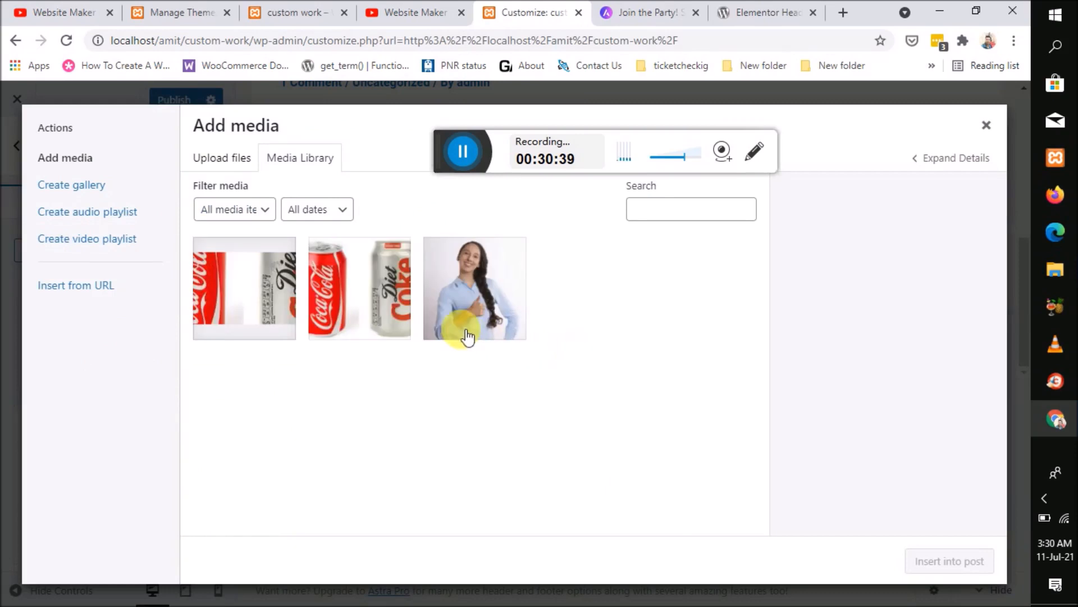
left_click(302, 292)
left_click(350, 298)
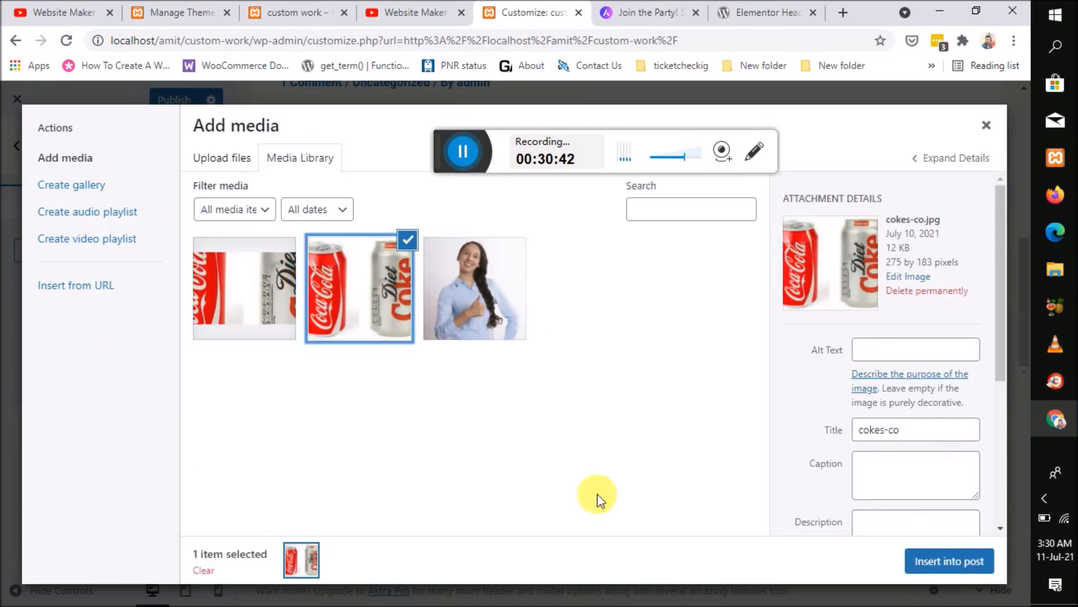
left_click(956, 560)
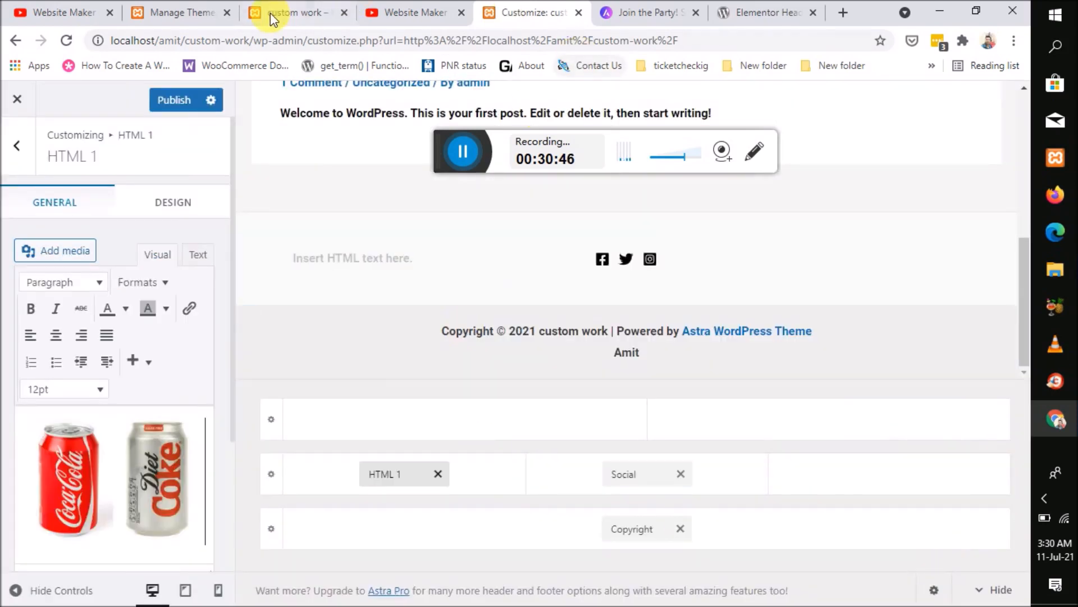
Step: Publish the footer changes and reload the custom work site to check its footer
left_click(186, 102)
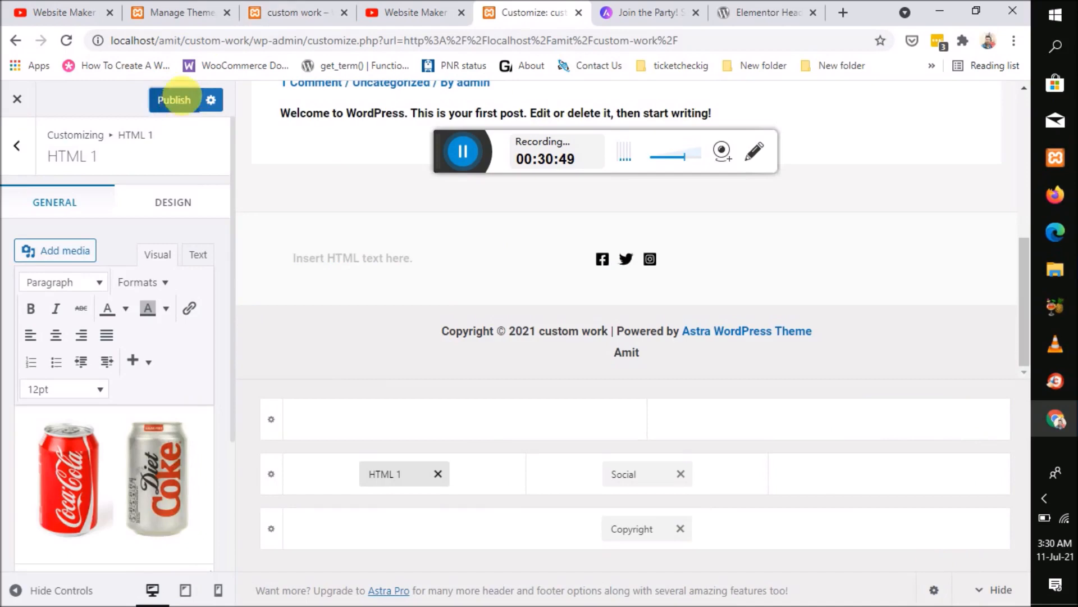
left_click(278, 13)
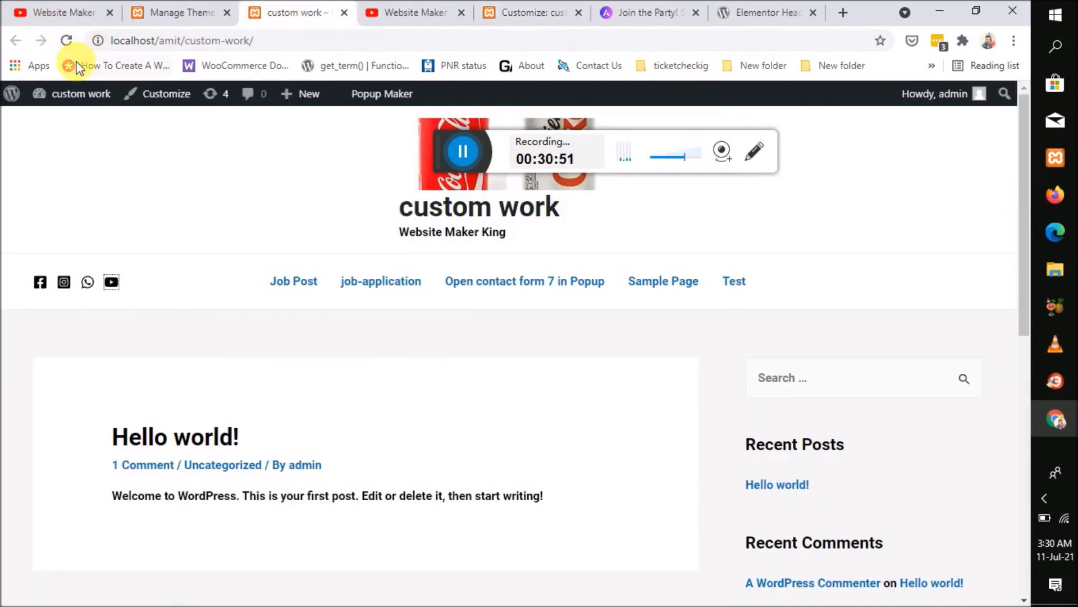
scroll(228, 331, "down", 10)
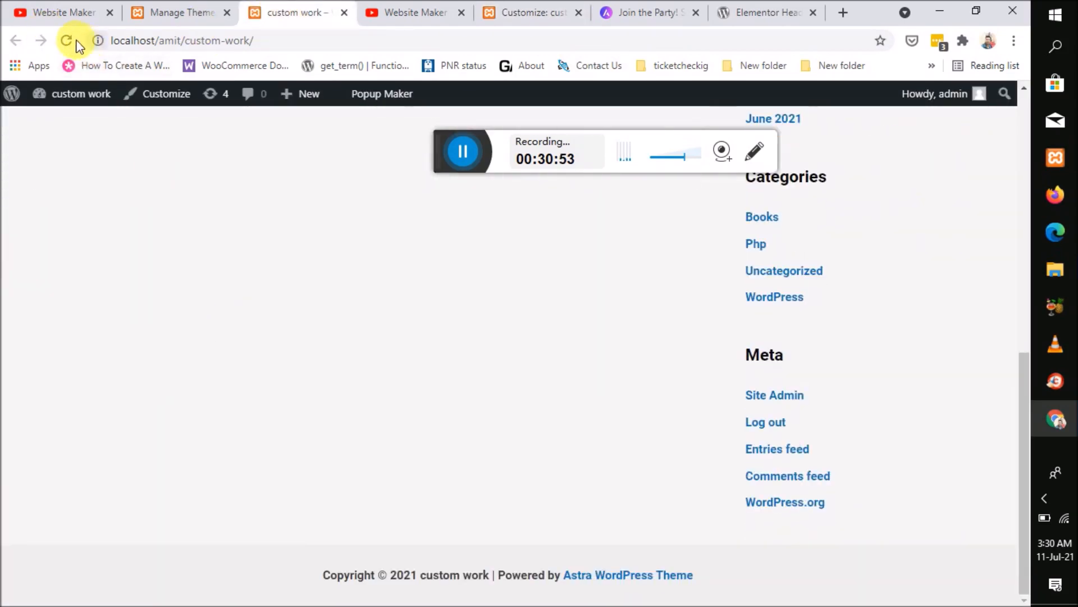
left_click(68, 40)
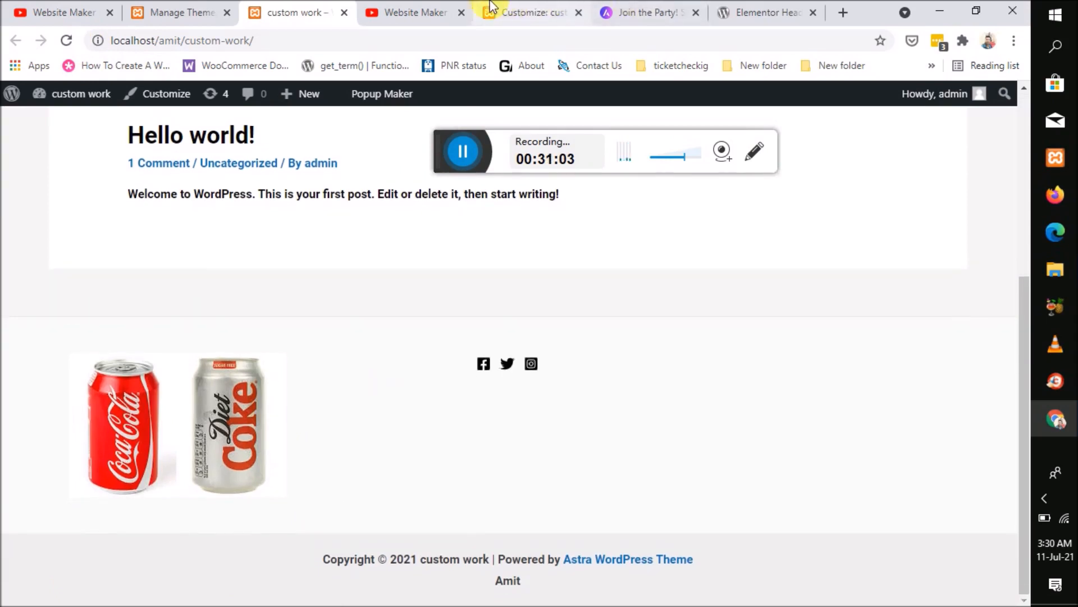
Step: Return to the Customizer and add Widget 1 to the empty right column of the middle footer row
left_click(522, 15)
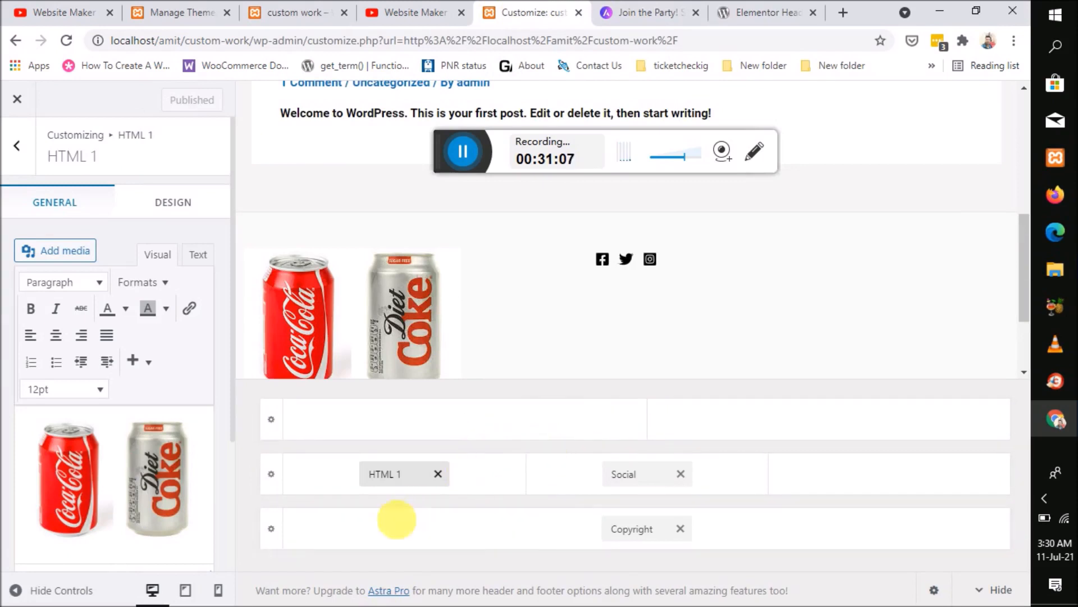
mouse_move(927, 465)
left_click(893, 477)
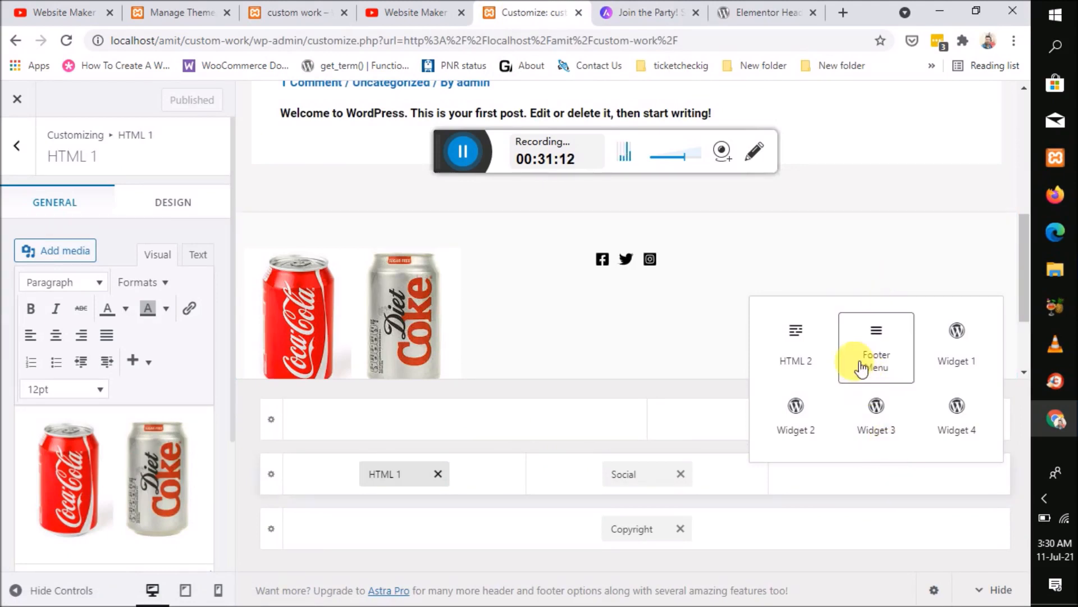
left_click(955, 351)
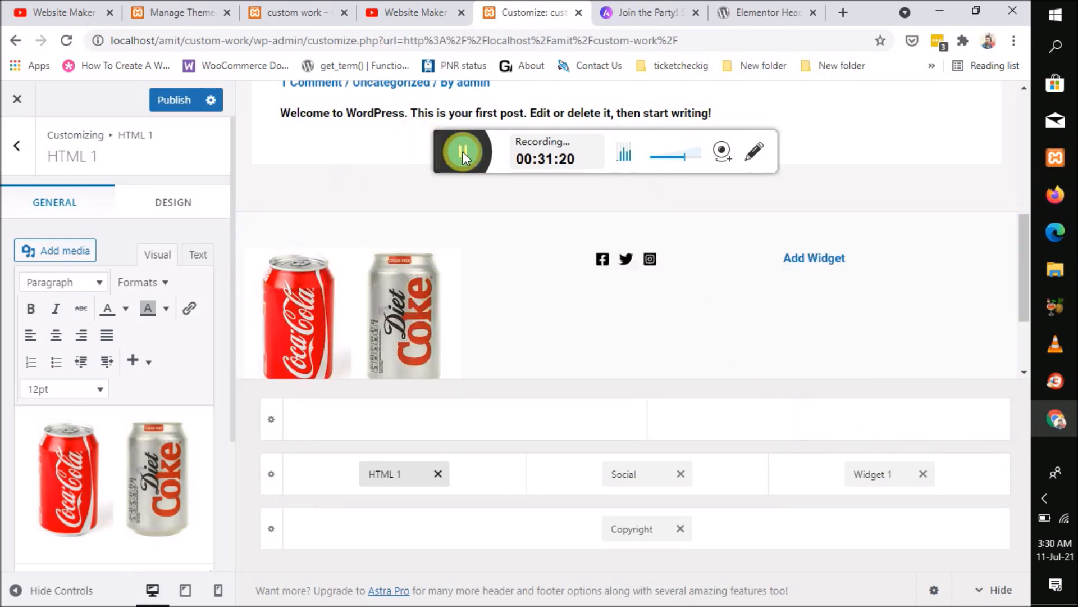
left_click(463, 151)
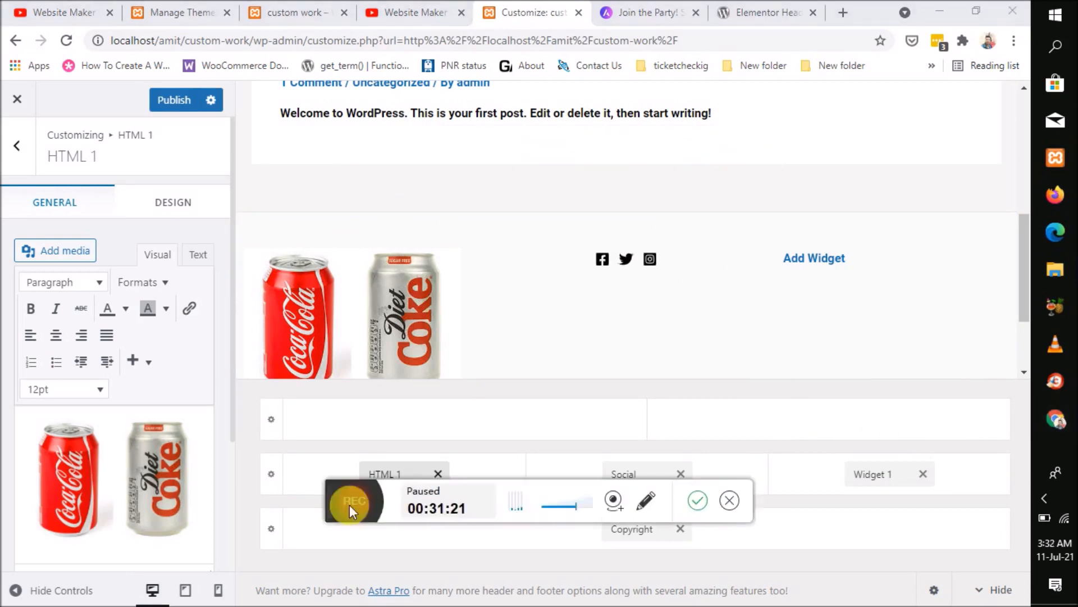
left_click(350, 505)
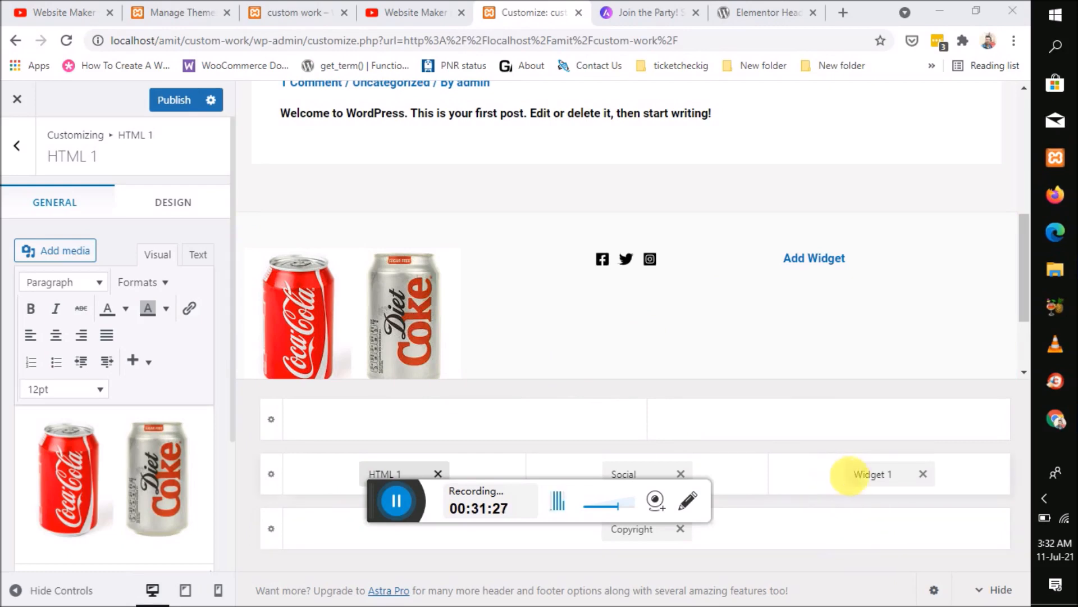
Step: Open the Widgets admin page, examine the available widgets and the sidebar, header and footer areas, and return to the site page
left_click(202, 7)
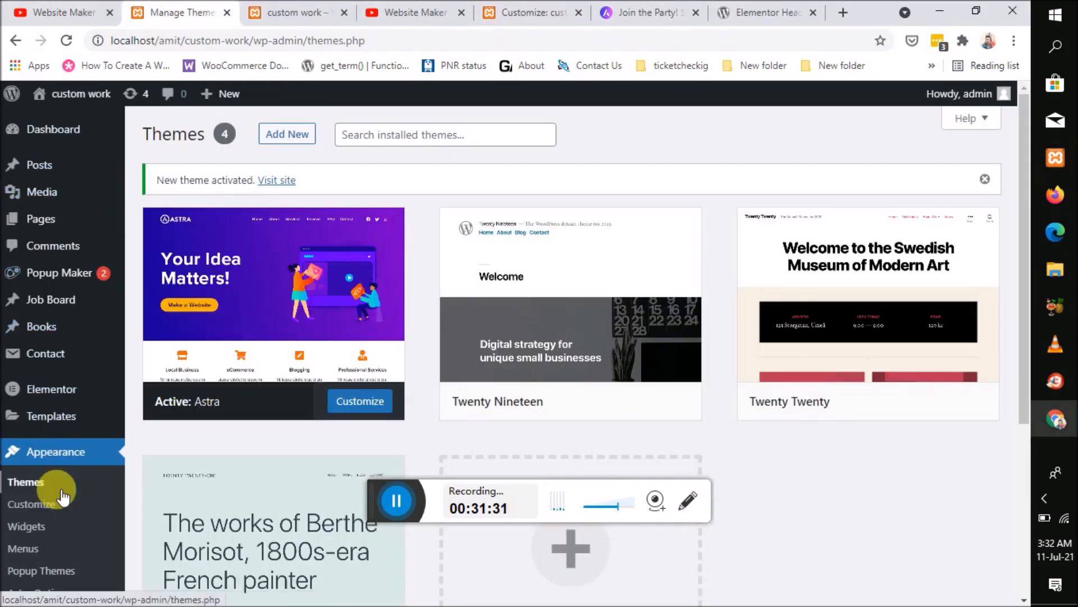
scroll(41, 485, "down", 1)
left_click(44, 508)
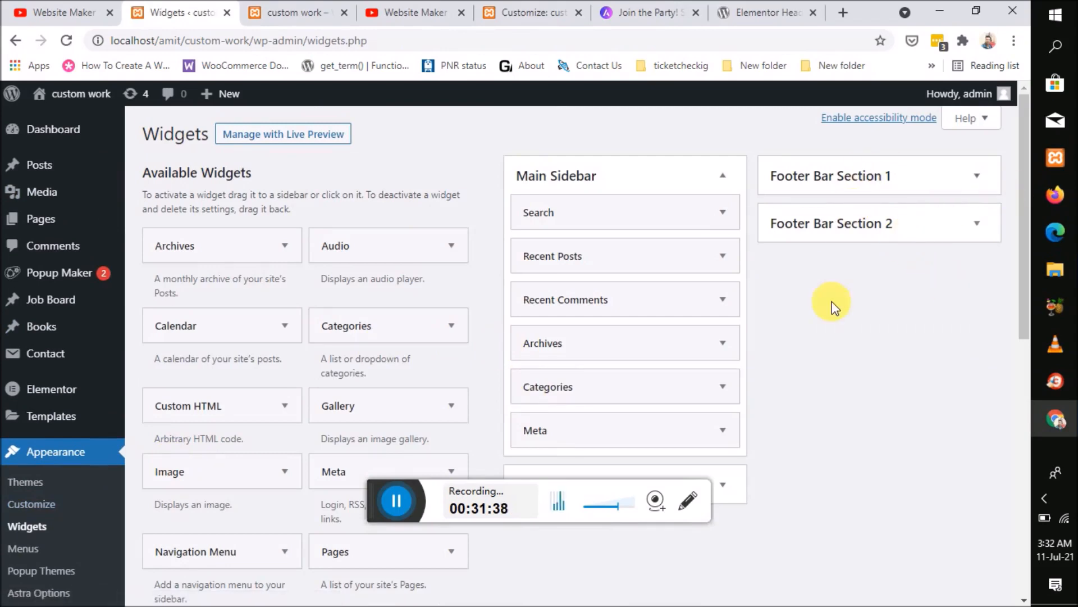
scroll(831, 301, "down", 5)
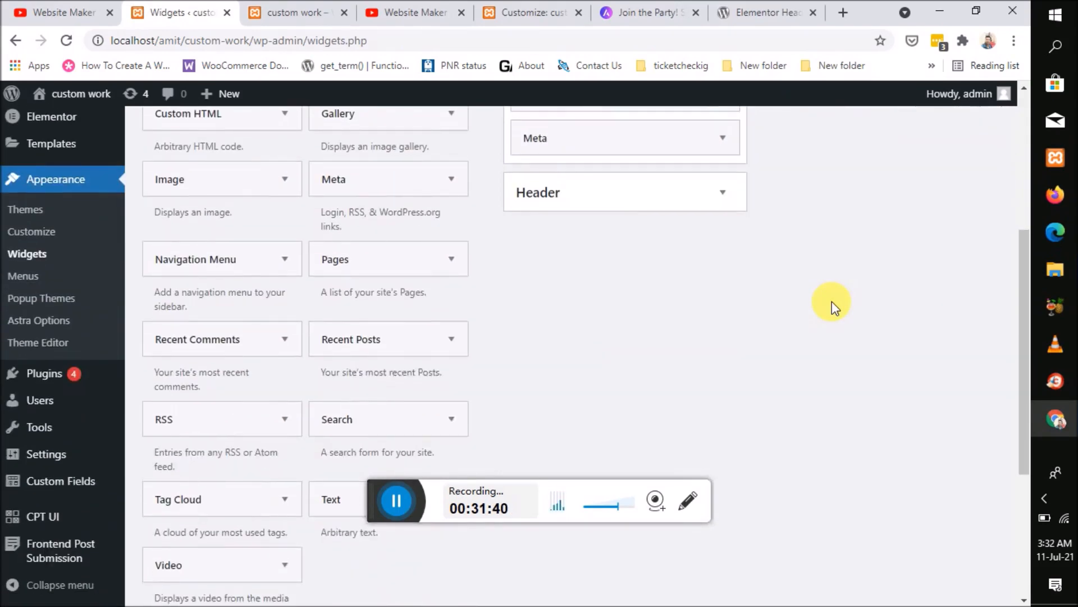
scroll(832, 301, "up", 3)
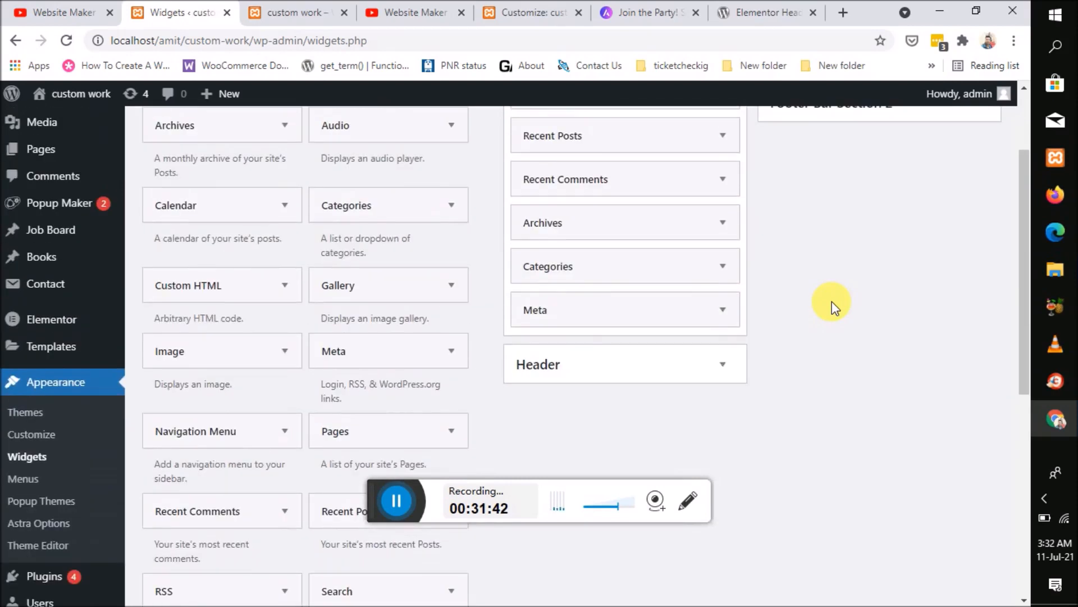
left_click(698, 359)
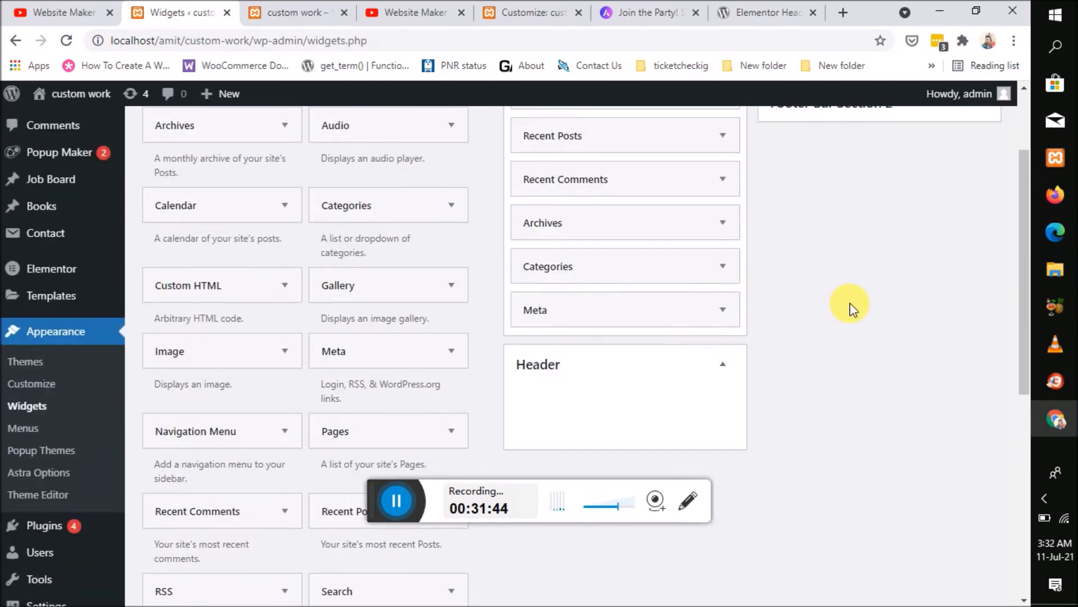
scroll(849, 308, "up", 2)
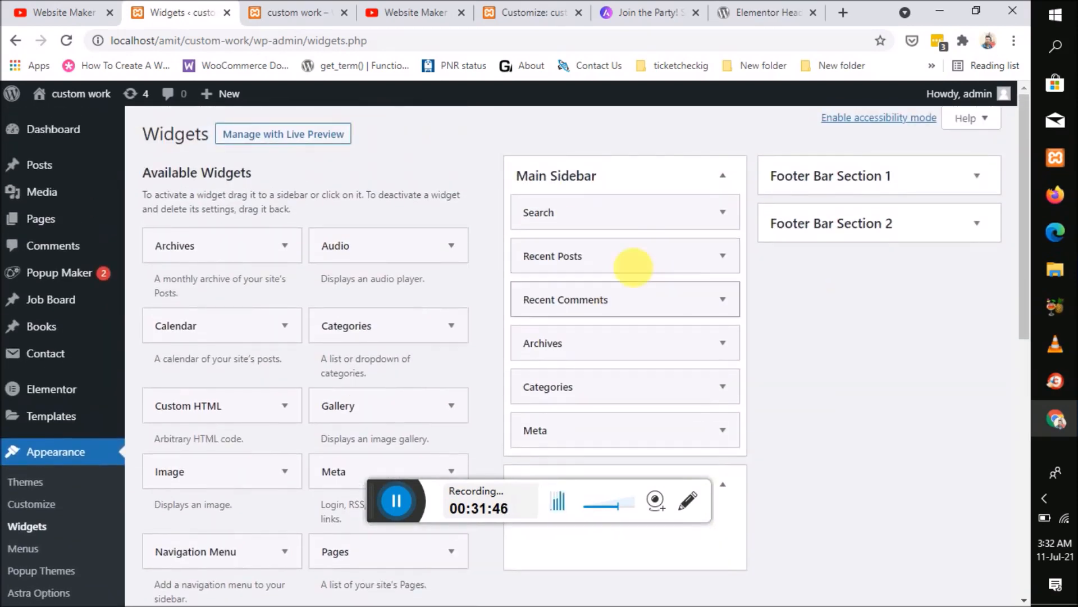
scroll(184, 355, "down", 2)
scroll(180, 364, "down", 5)
scroll(180, 364, "down", 2)
scroll(180, 364, "up", 9)
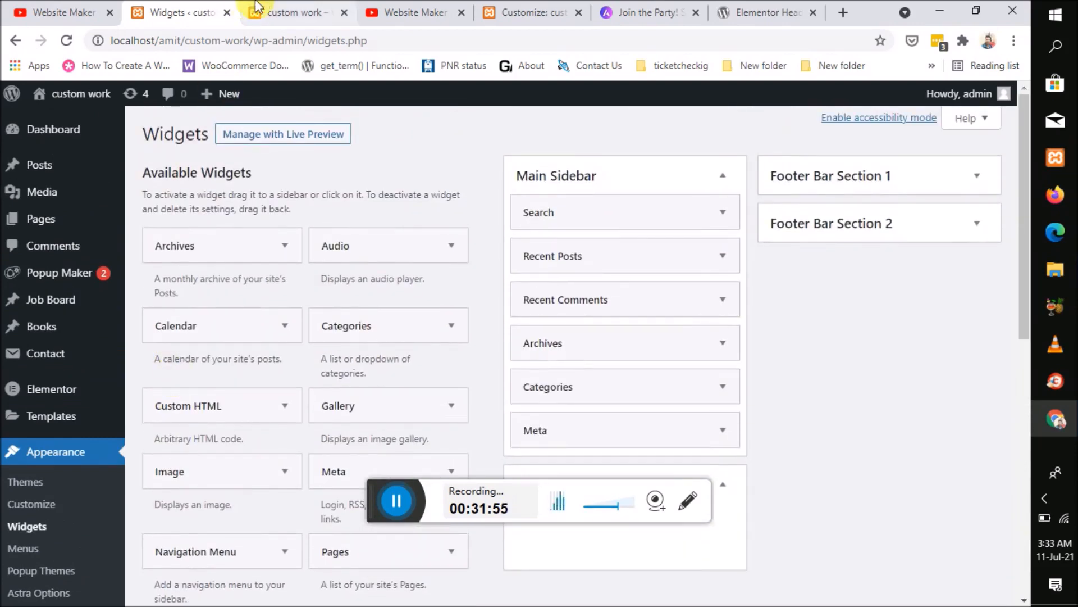
left_click(287, 10)
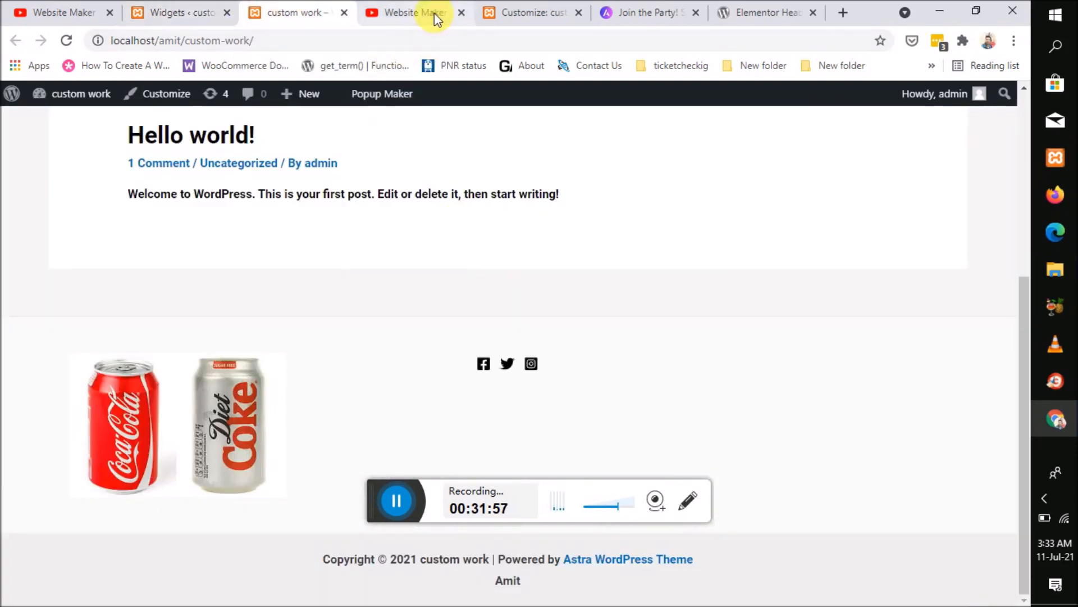
Step: Return to the Customizer and add a Calendar widget to footer Widget 1, entering a first name as its title
left_click(510, 7)
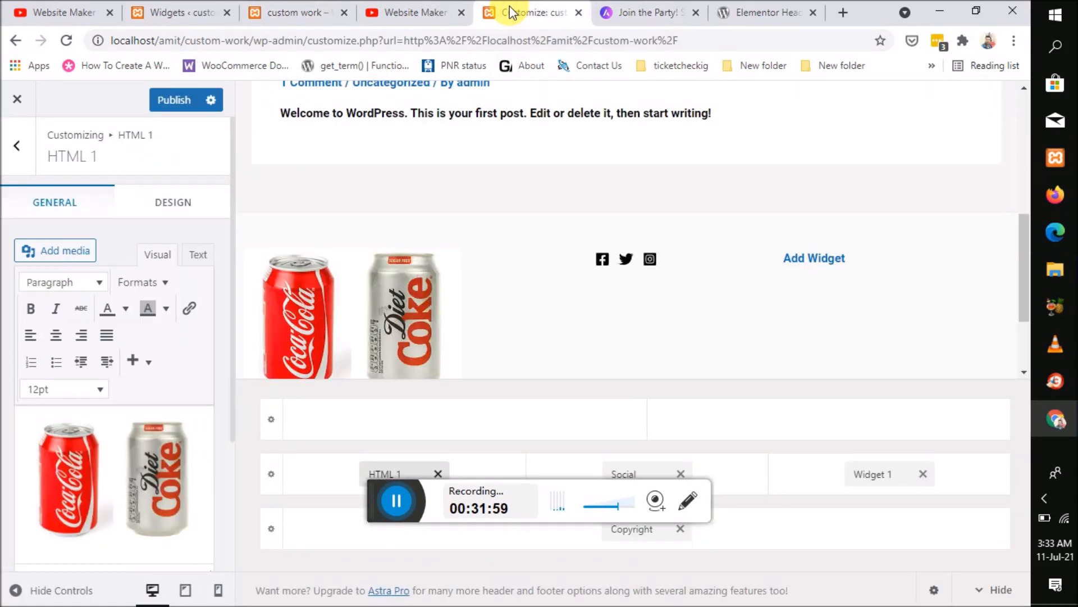
left_click(868, 481)
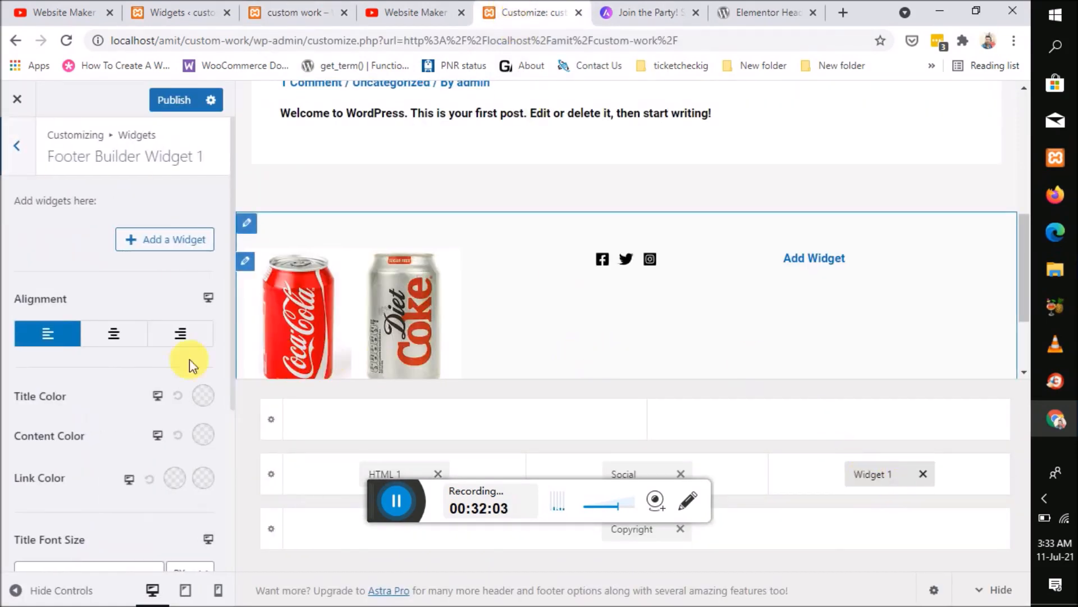
left_click(160, 253)
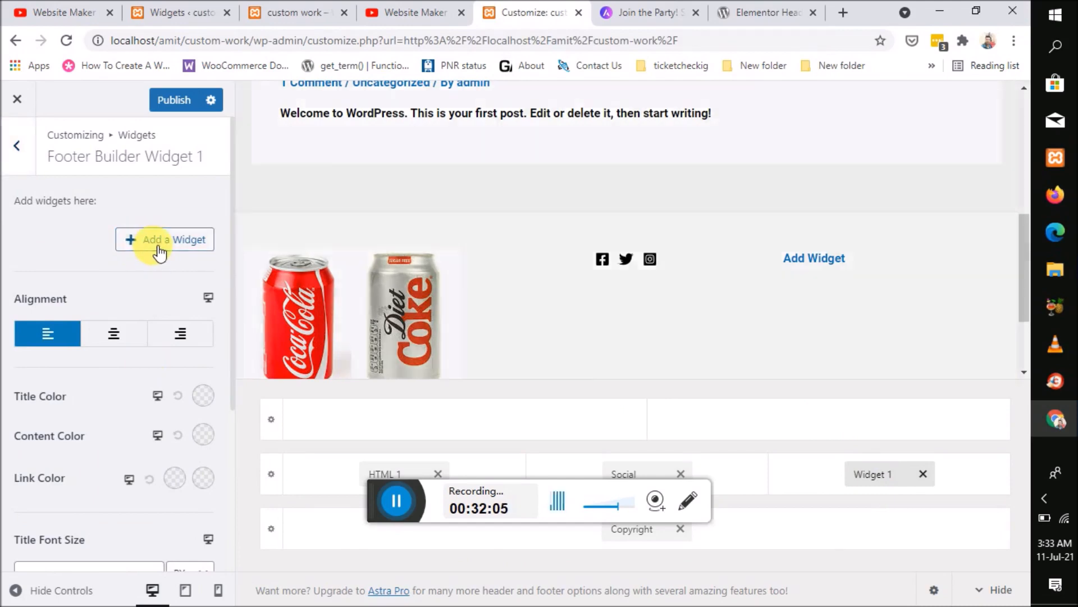
left_click(340, 264)
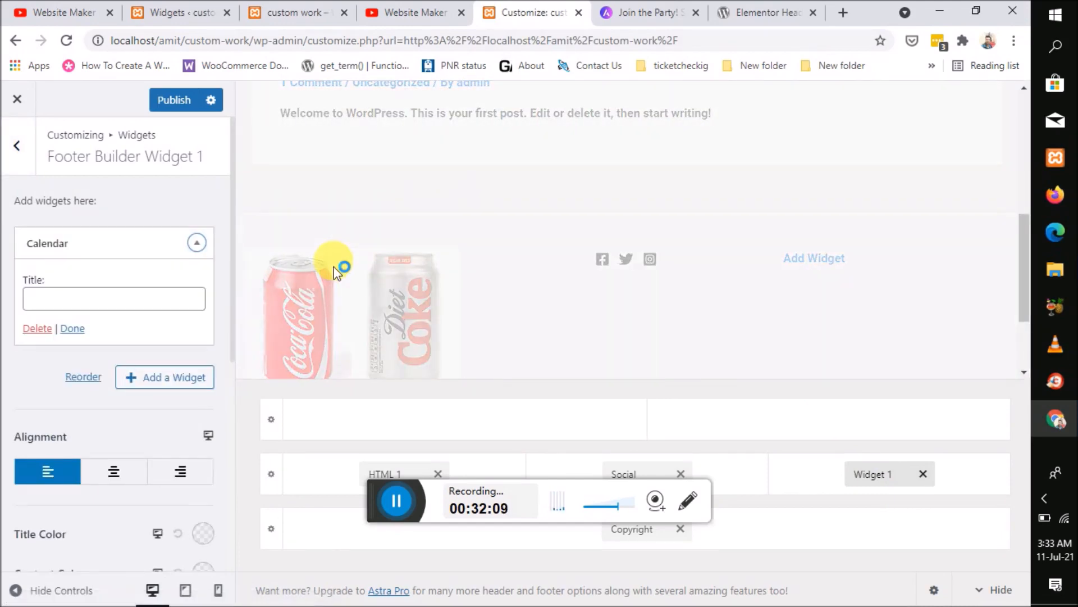
left_click(101, 304)
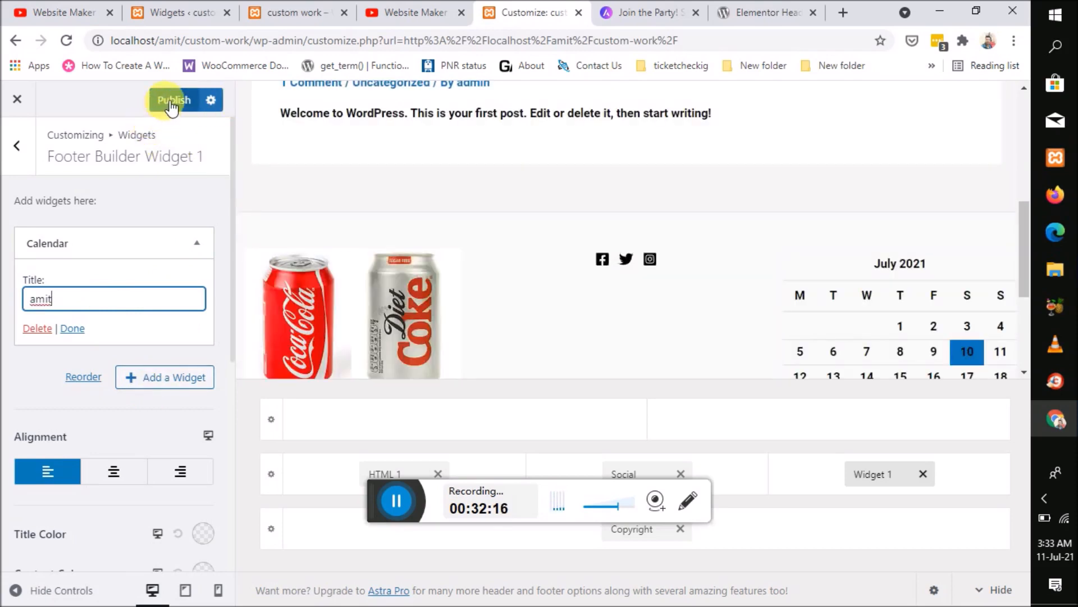
Step: Publish the calendar widget and reload the custom work site to check its footer and header
left_click(171, 107)
left_click(305, 7)
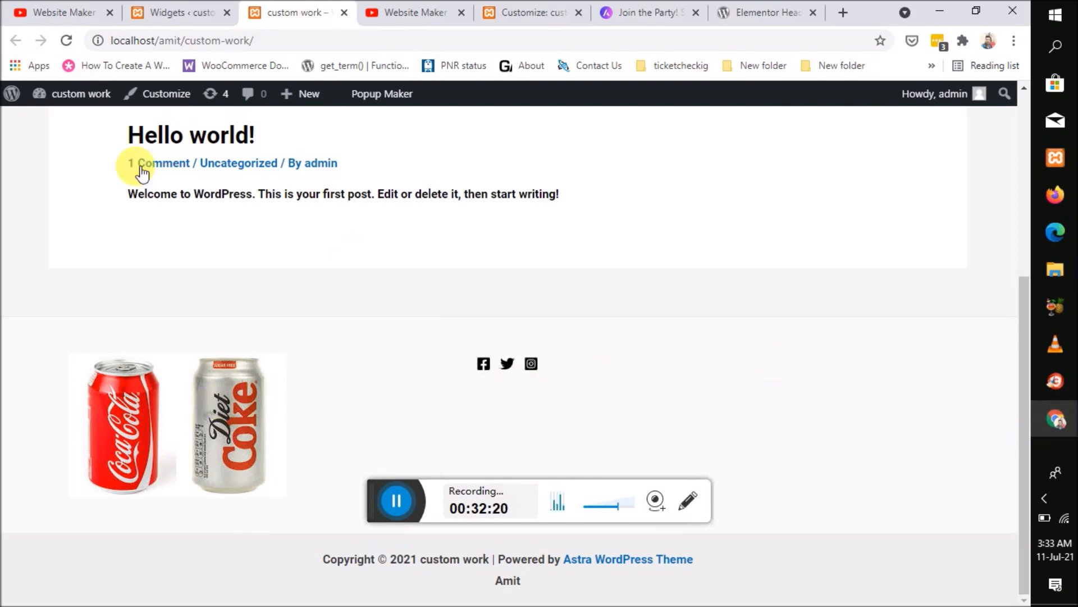
left_click(70, 35)
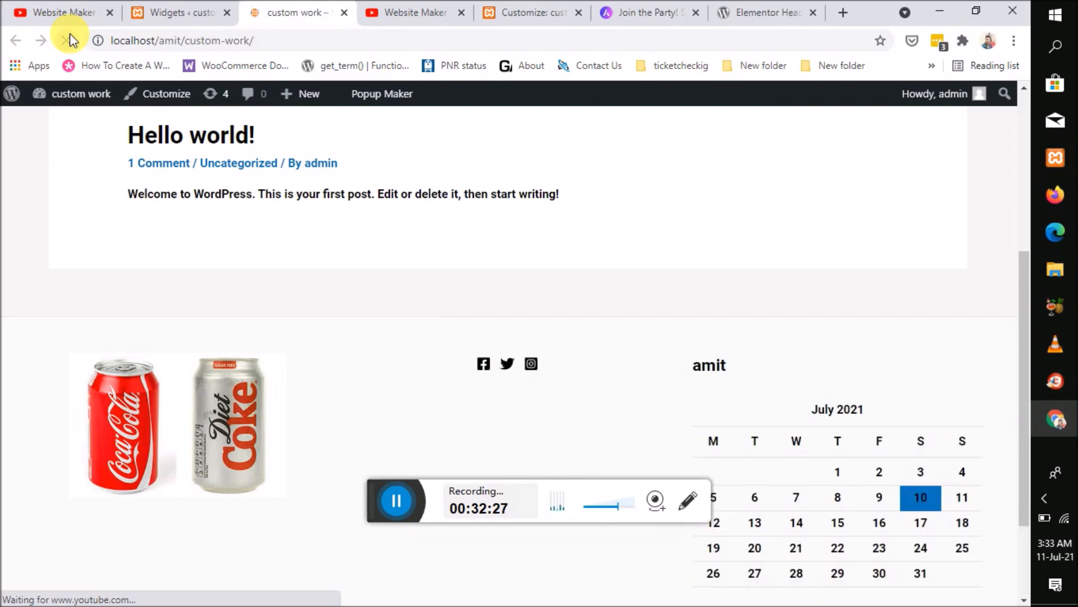
scroll(590, 236, "down", 3)
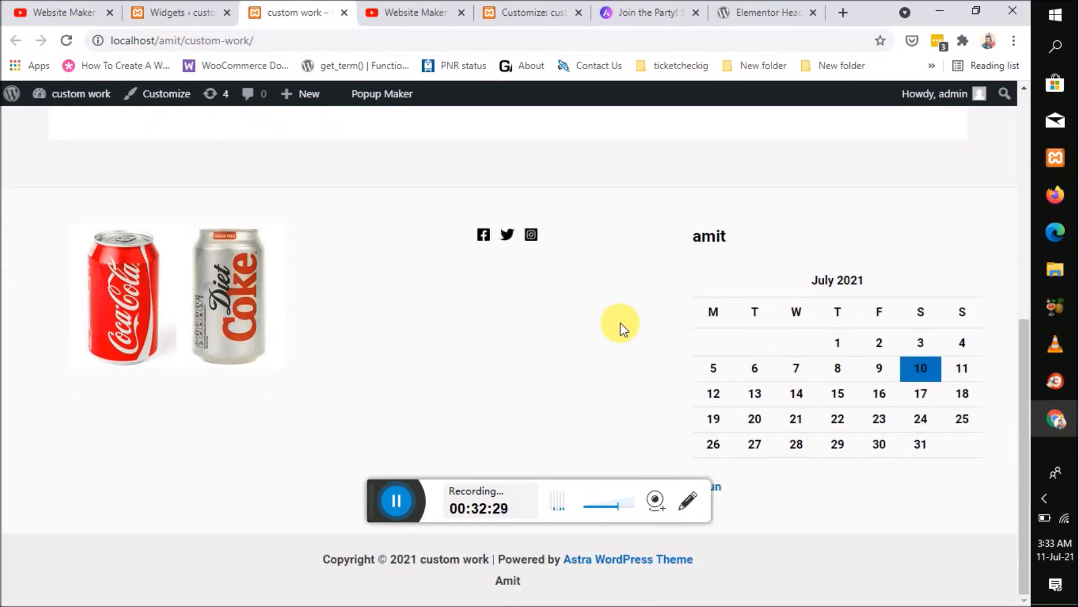
scroll(599, 312, "up", 10)
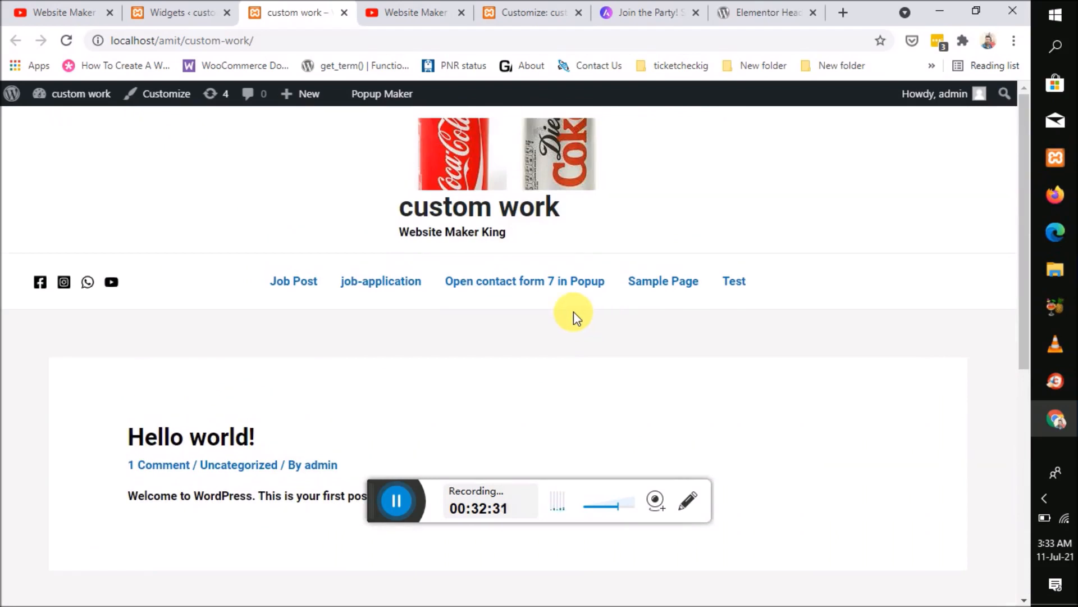
Step: Review the available widgets and widget areas on the Widgets admin page, and compare them with the site's footer
left_click(189, 14)
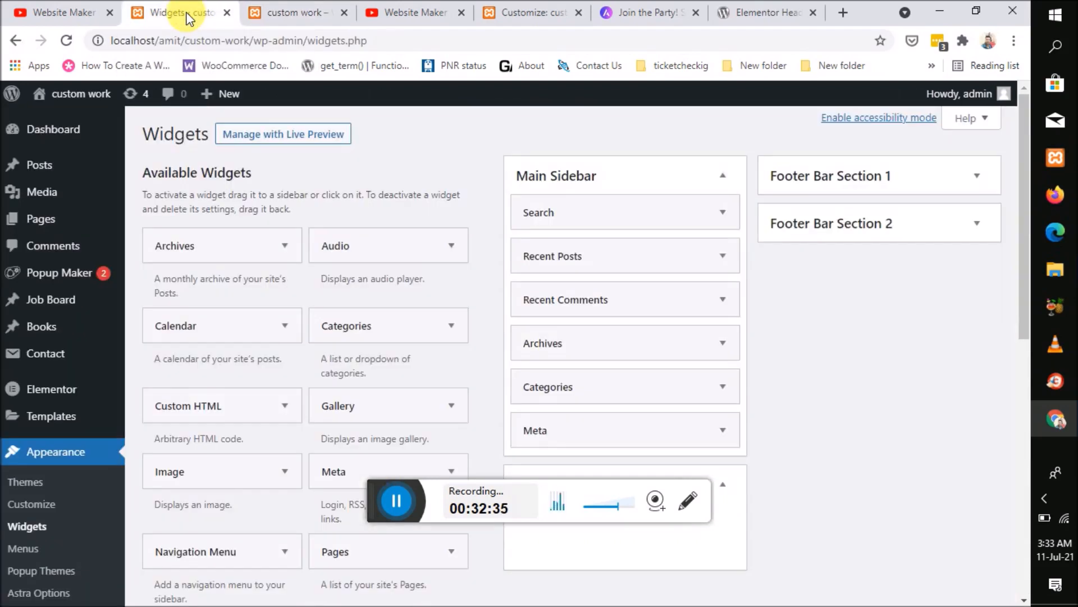
scroll(871, 281, "down", 2)
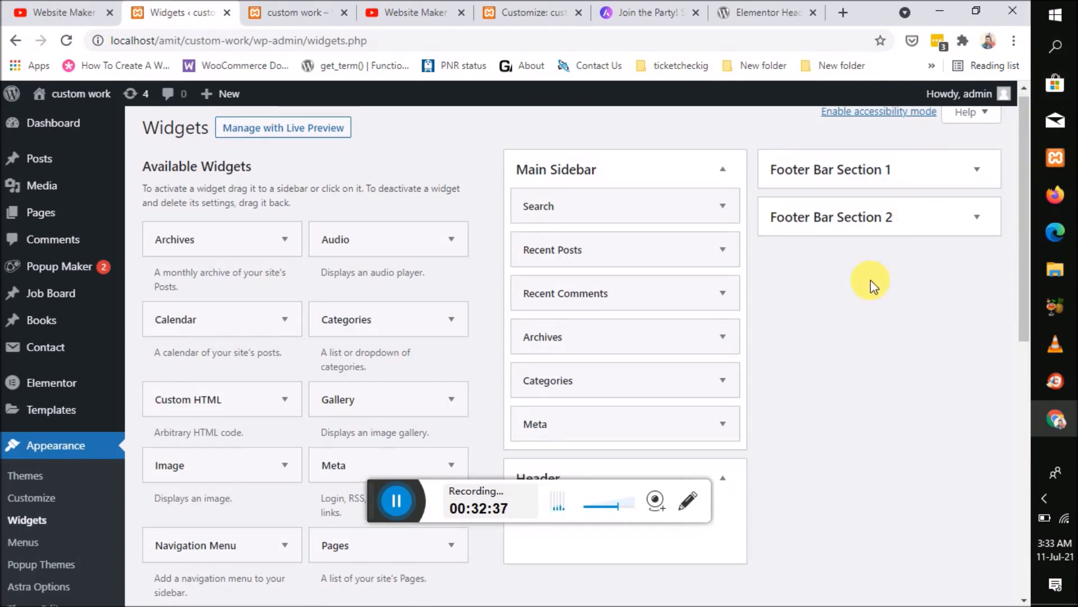
scroll(871, 280, "up", 2)
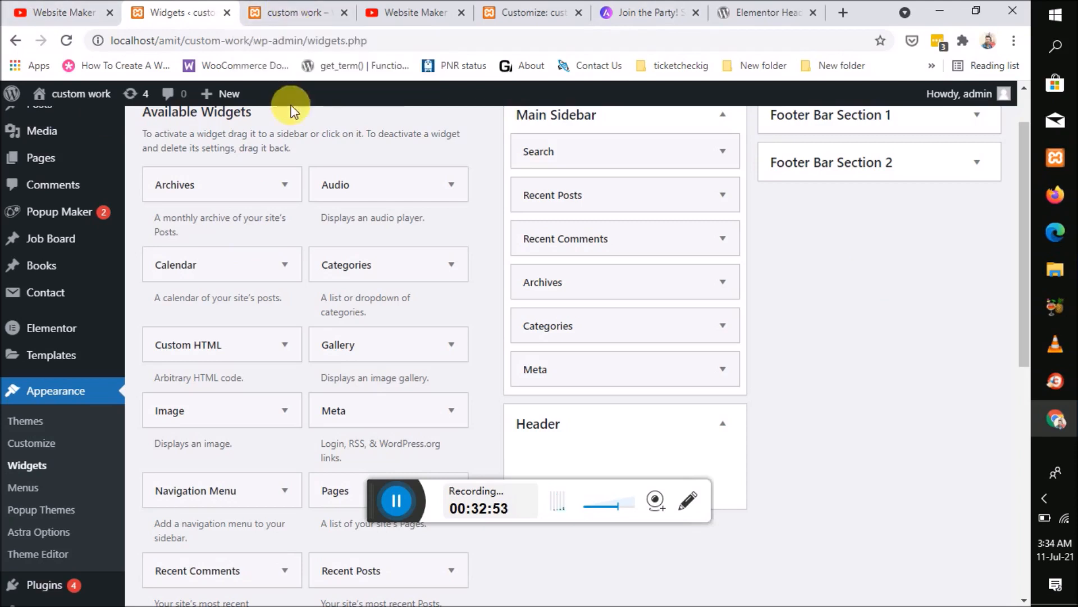
scroll(315, 357, "down", 2)
scroll(315, 358, "down", 2)
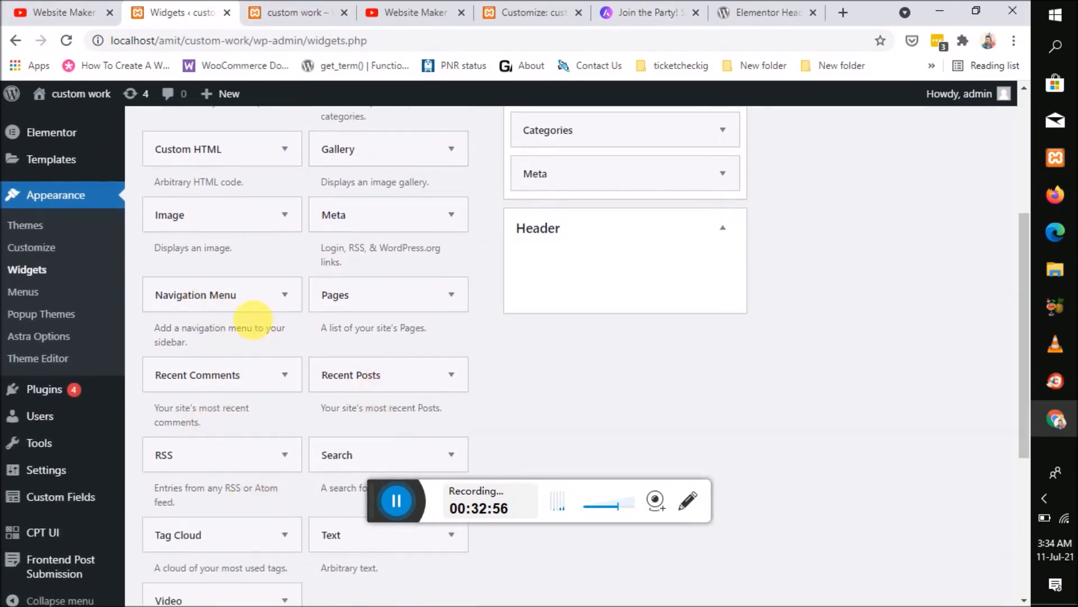
scroll(253, 320, "down", 1)
scroll(253, 303, "up", 2)
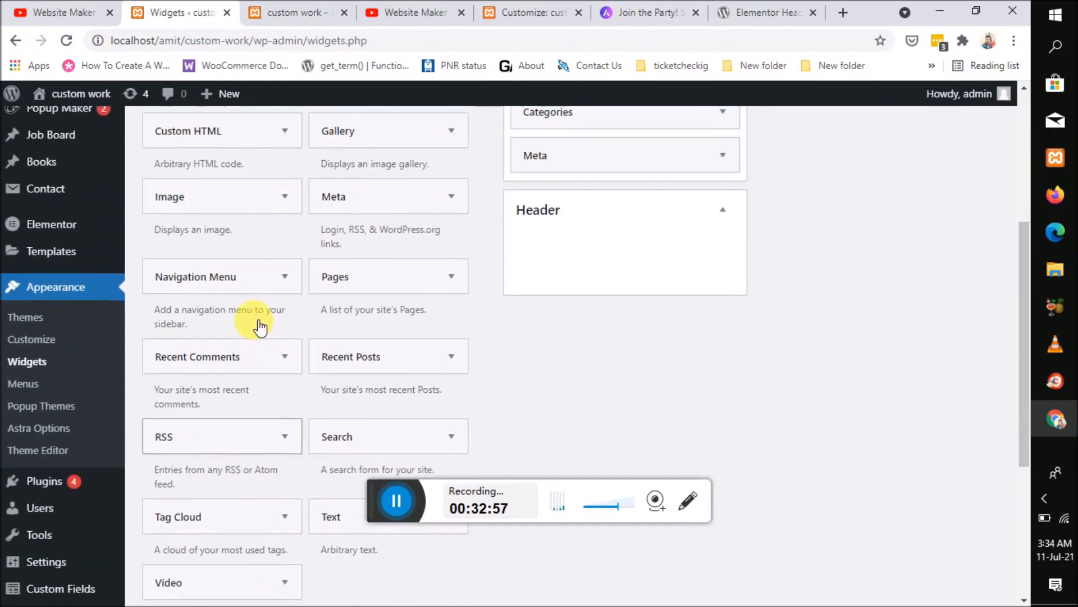
left_click(272, 11)
scroll(585, 597, "down", 6)
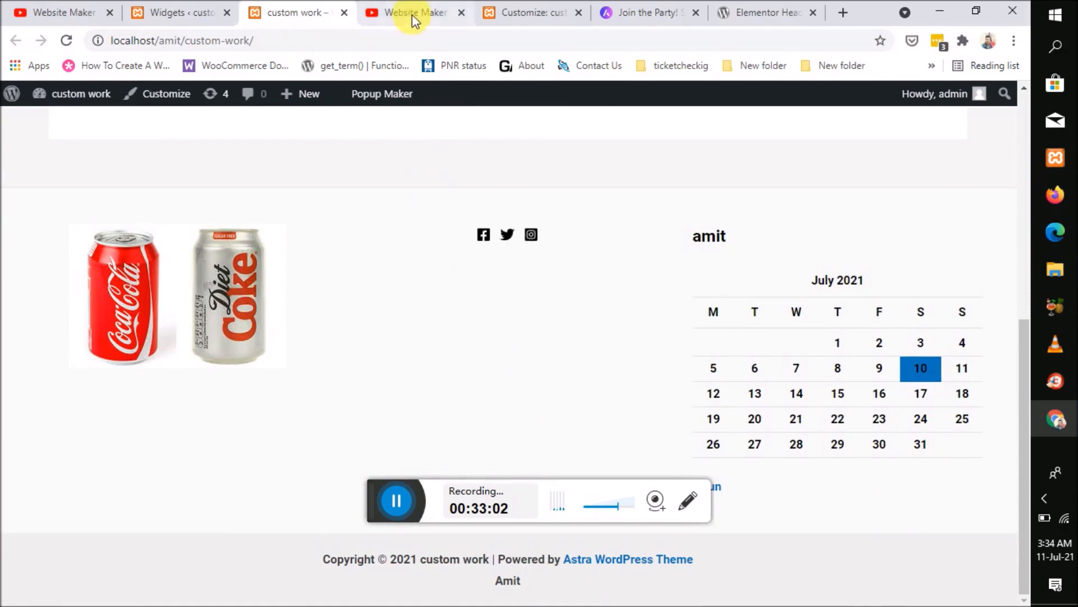
Step: Return to the Customizer and examine the footer preview from the image, social and calendar columns down to the copyright row
left_click(515, 20)
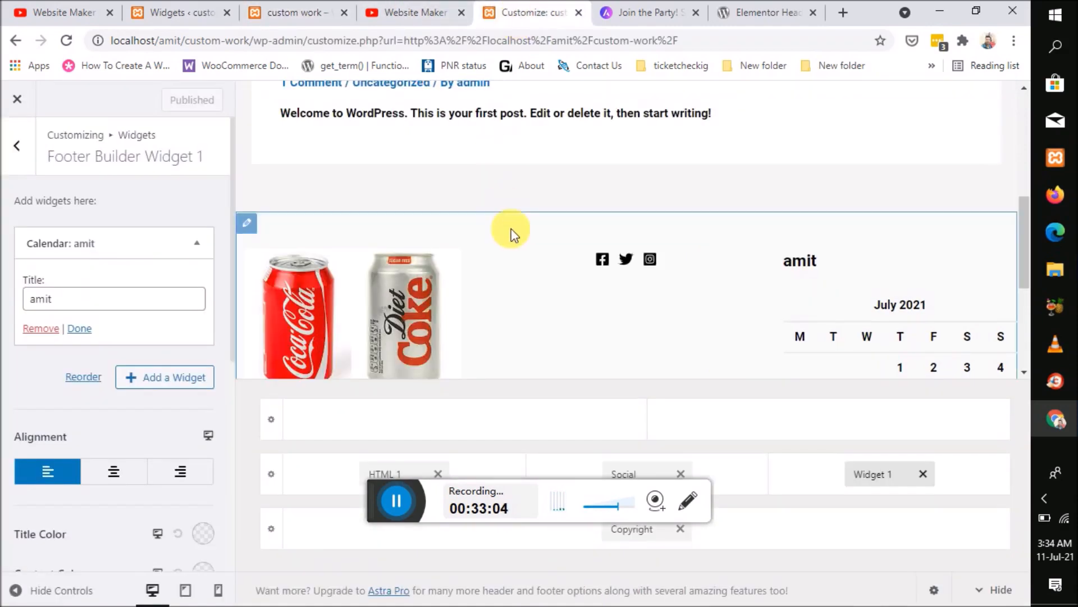
scroll(508, 231, "down", 3)
scroll(511, 235, "down", 1)
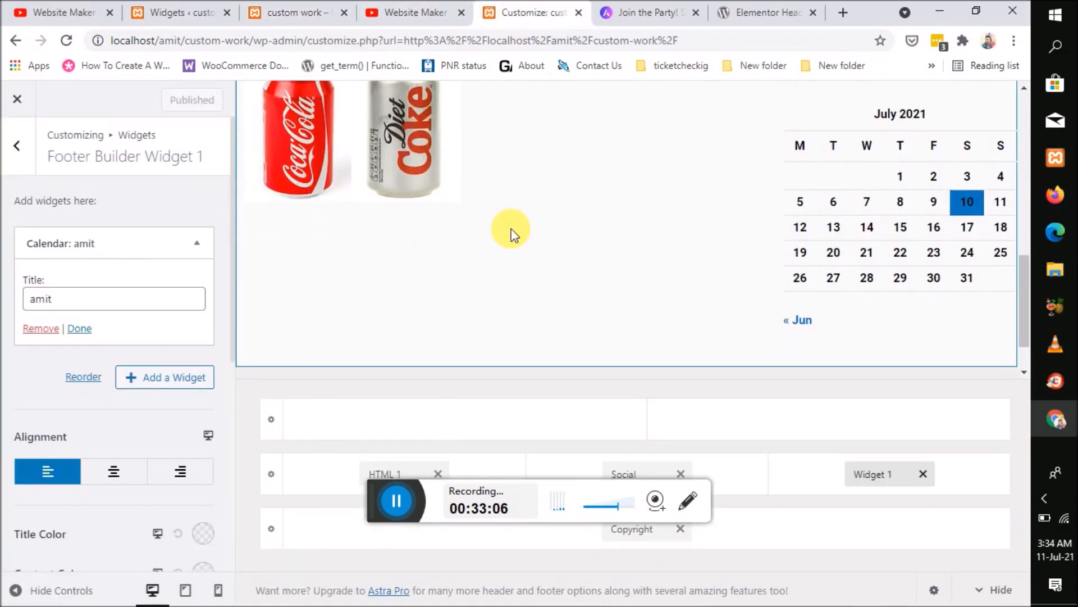
scroll(510, 235, "down", 1)
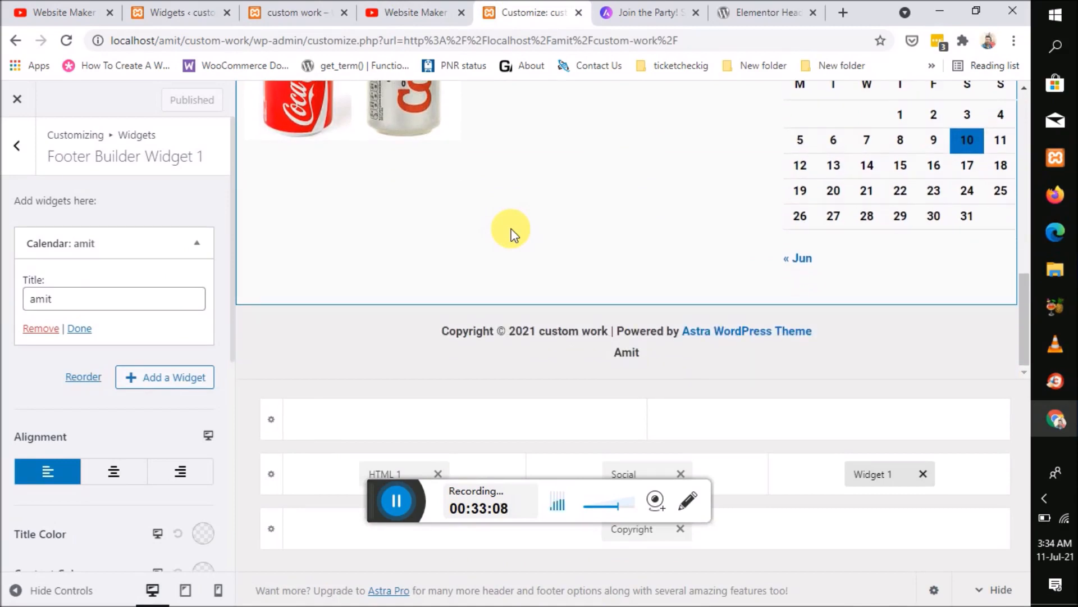
scroll(510, 235, "up", 4)
scroll(511, 235, "down", 2)
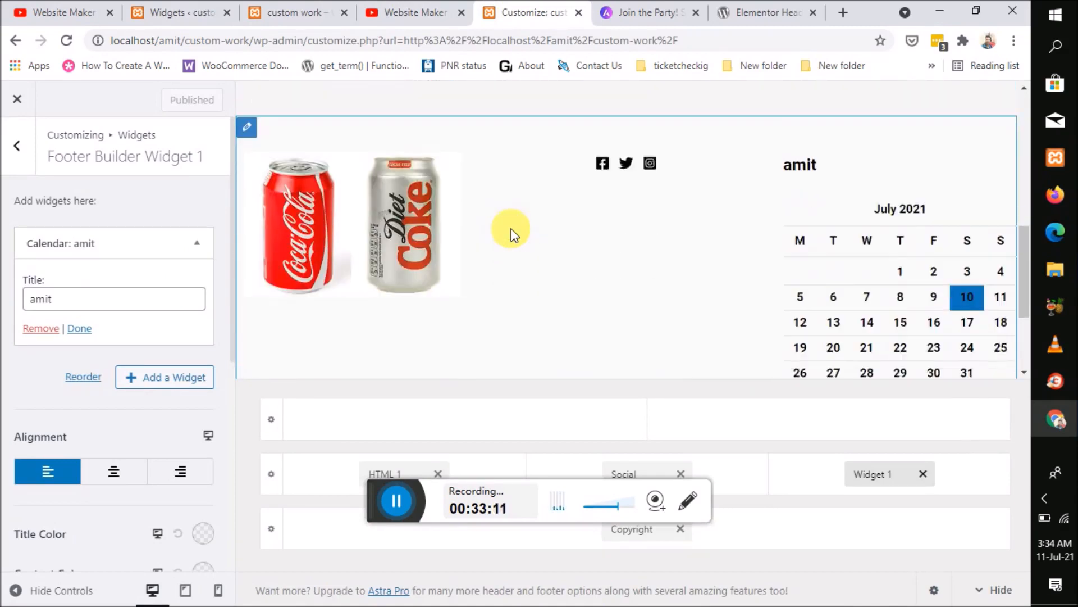
Step: Remove the Calendar widget from the Footer Builder Widget 1 area
scroll(510, 230, "up", 2)
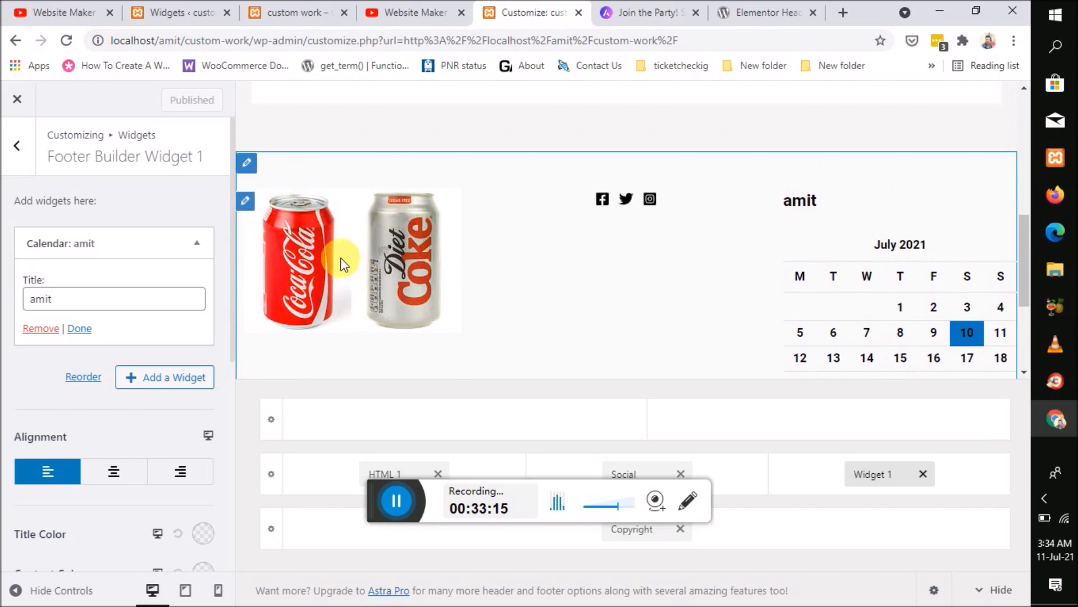
scroll(403, 231, "down", 1)
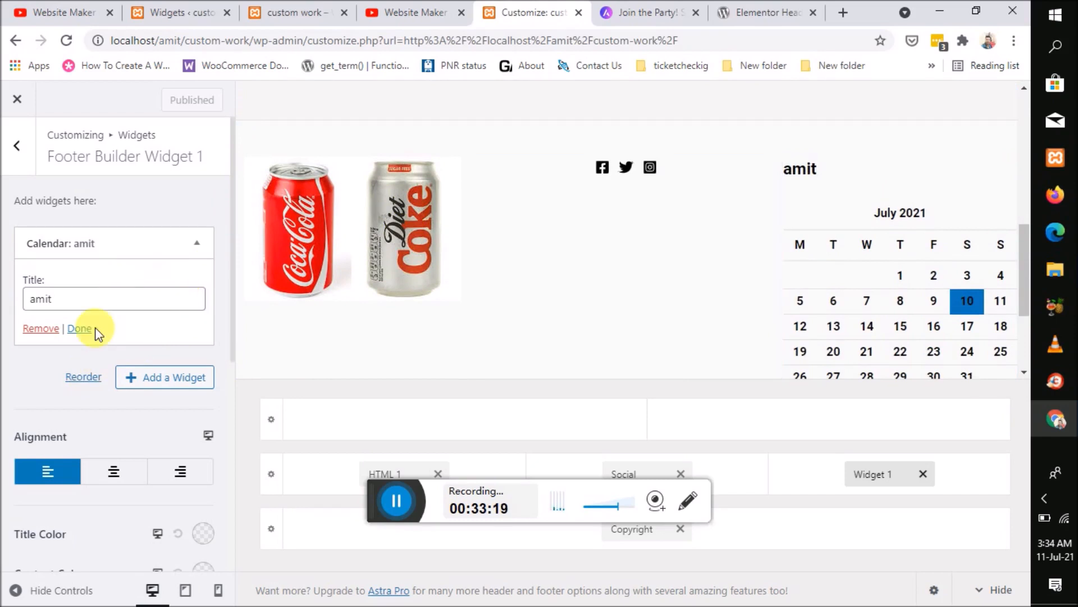
left_click(43, 329)
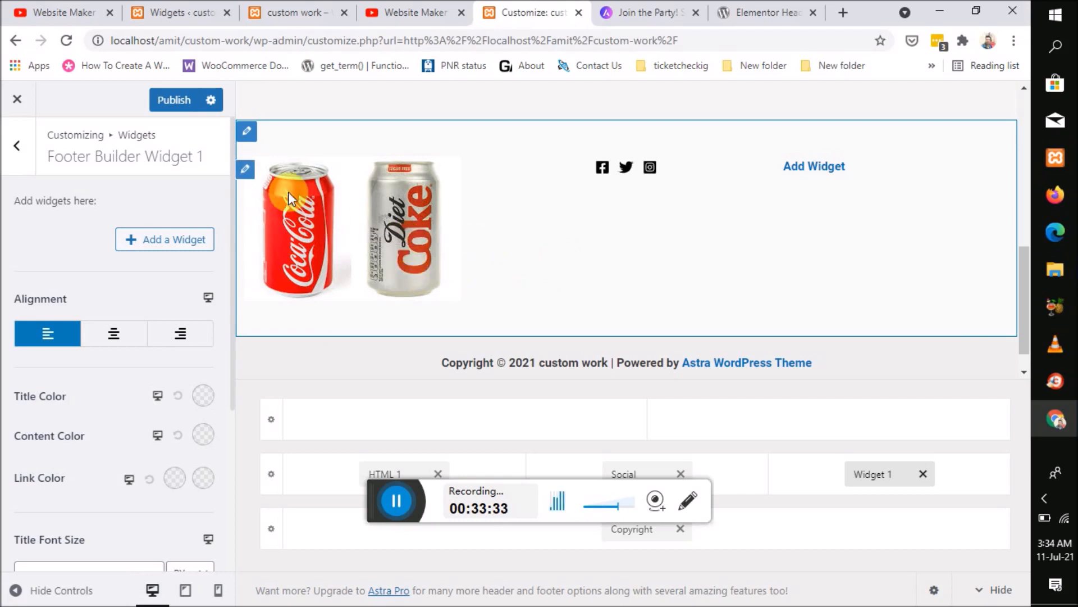
Step: Review the HTML 1 element's settings and remove the element from the footer layout
left_click(245, 169)
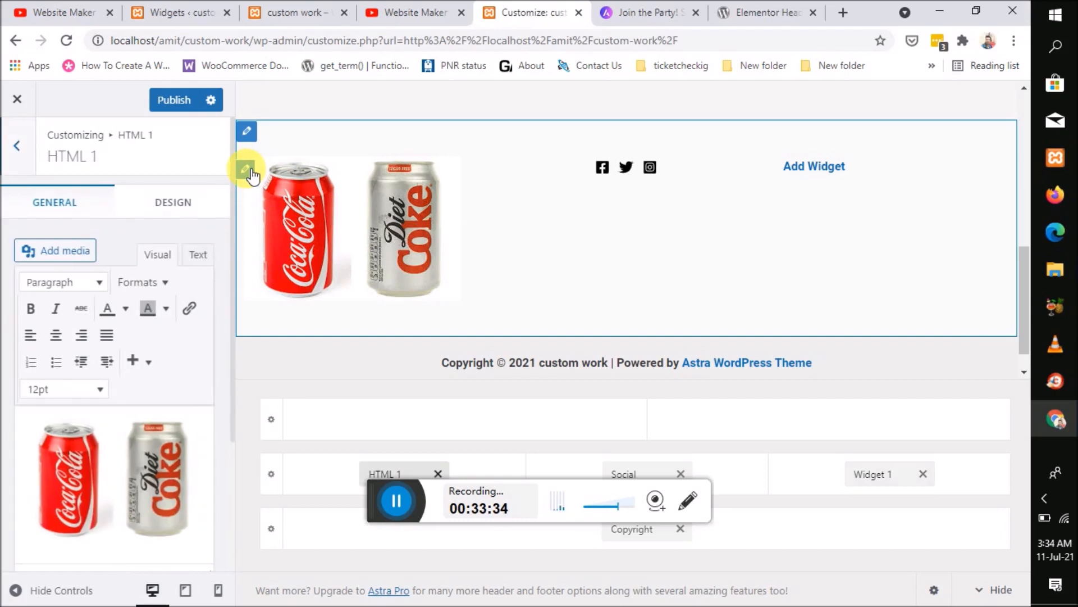
scroll(110, 398, "down", 3)
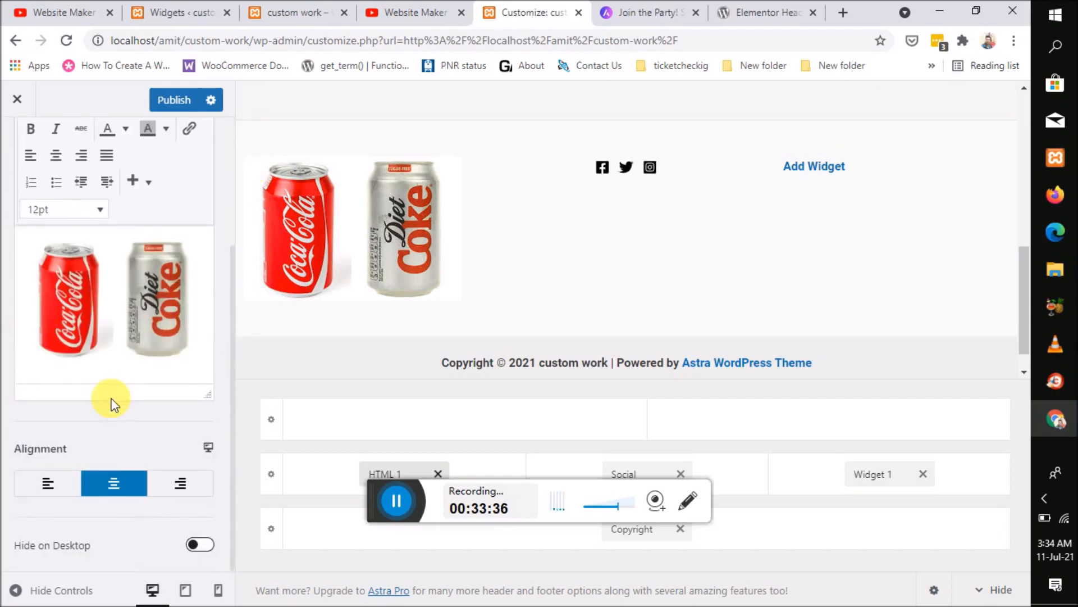
scroll(110, 400, "up", 3)
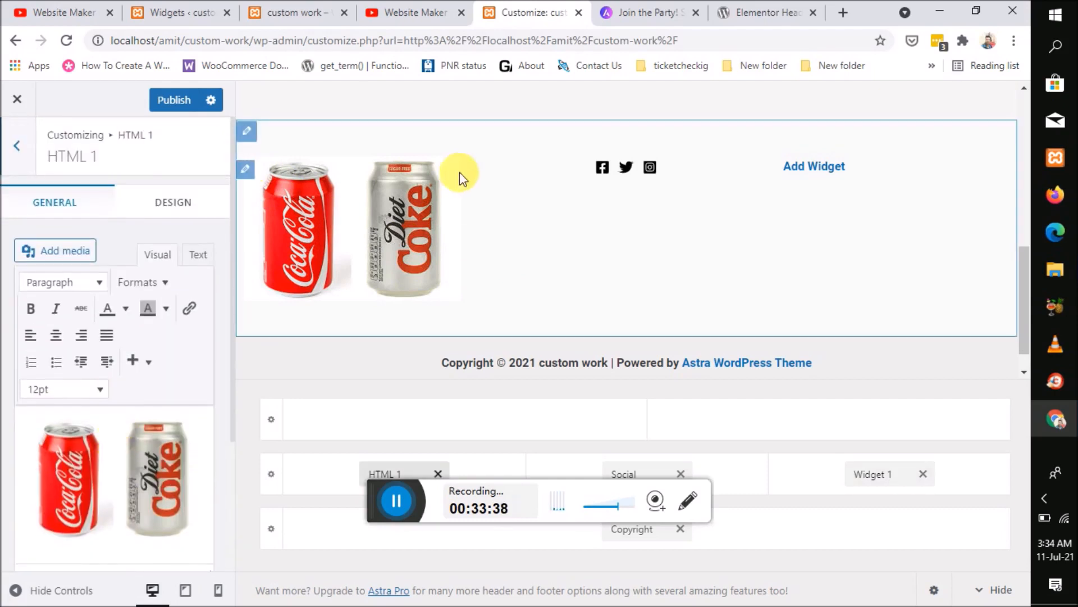
right_click(360, 200)
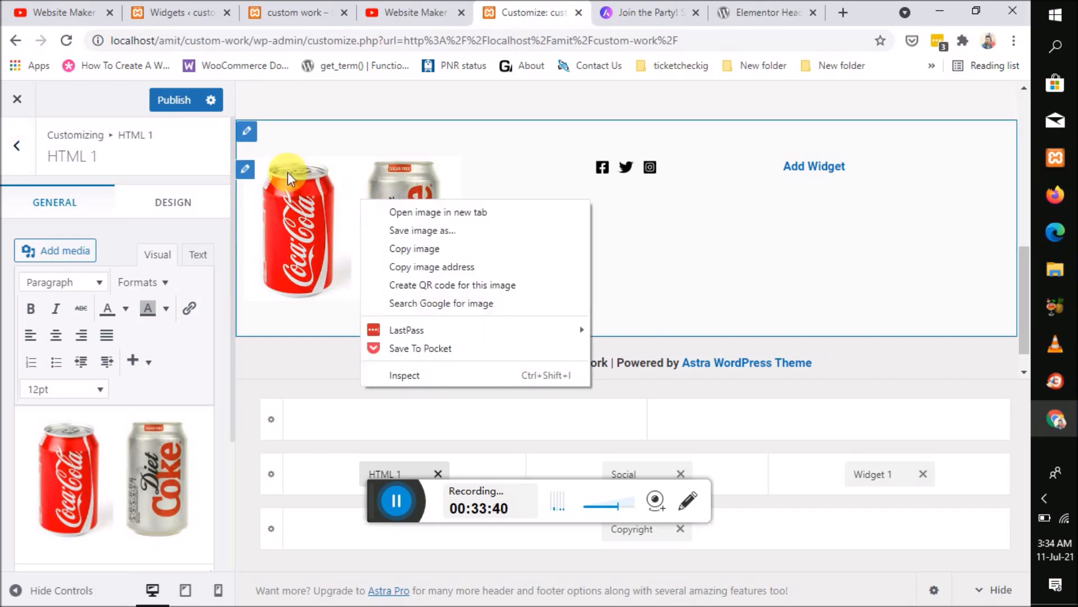
left_click(329, 186)
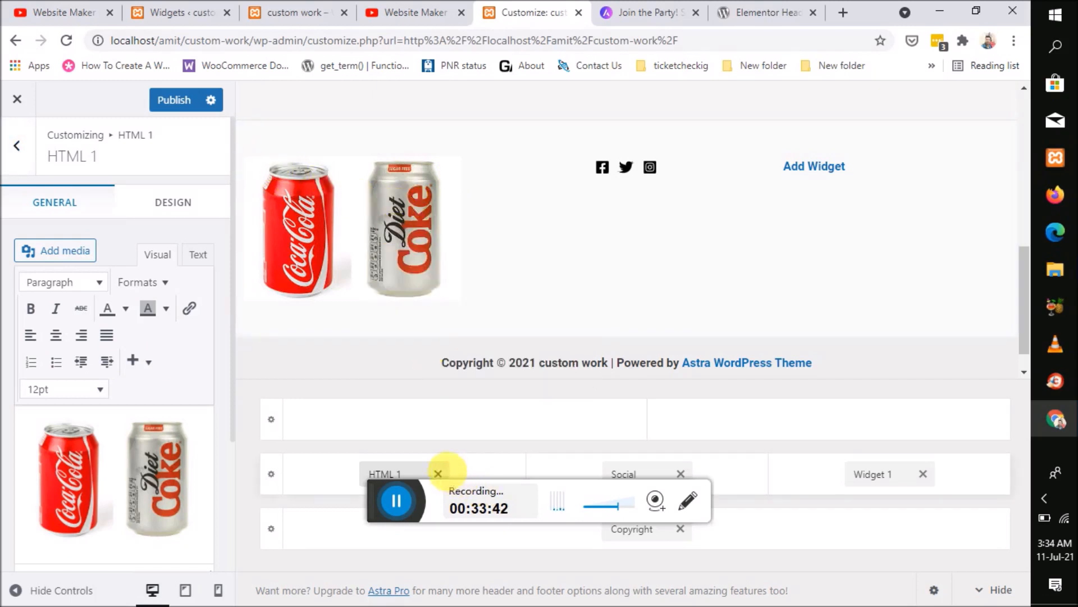
left_click_drag(378, 497, 586, 289)
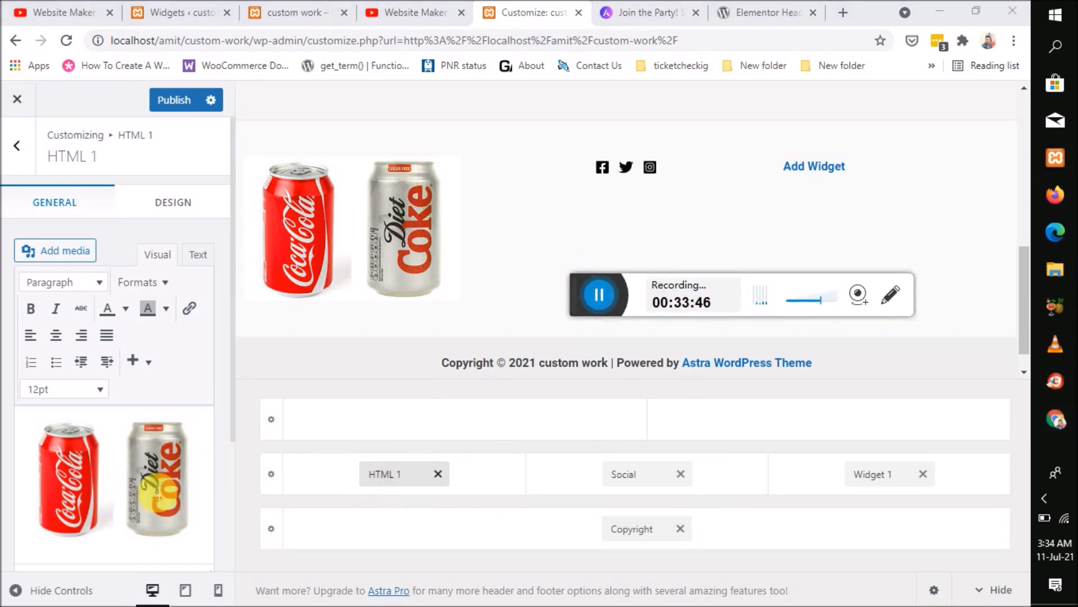
left_click(438, 474)
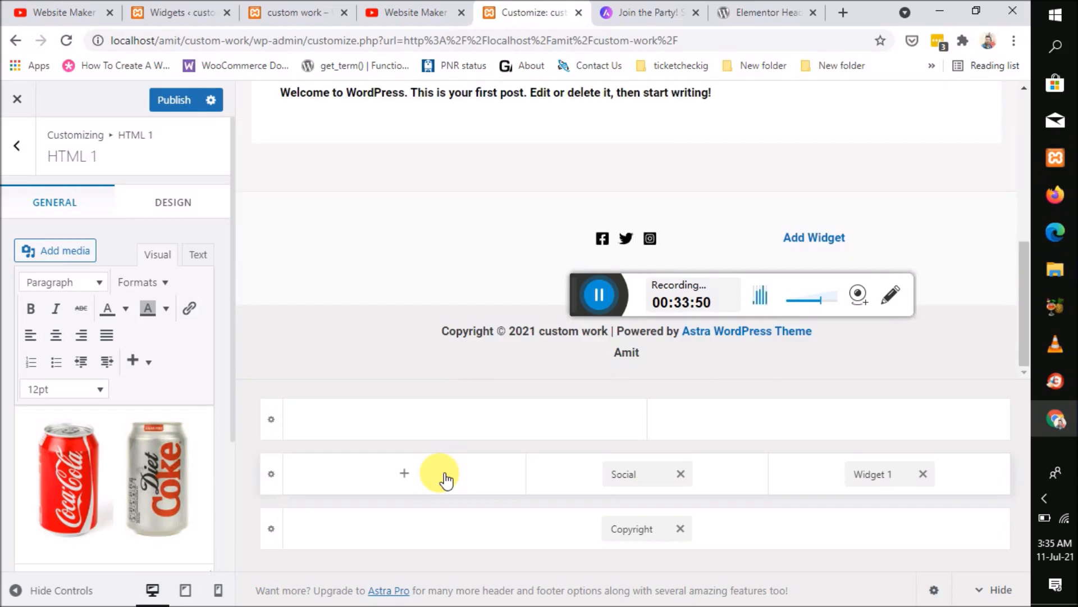
Step: Remove the Widget 1 element from the footer layout, leaving its widget area without a new widget
left_click(897, 481)
left_click(174, 239)
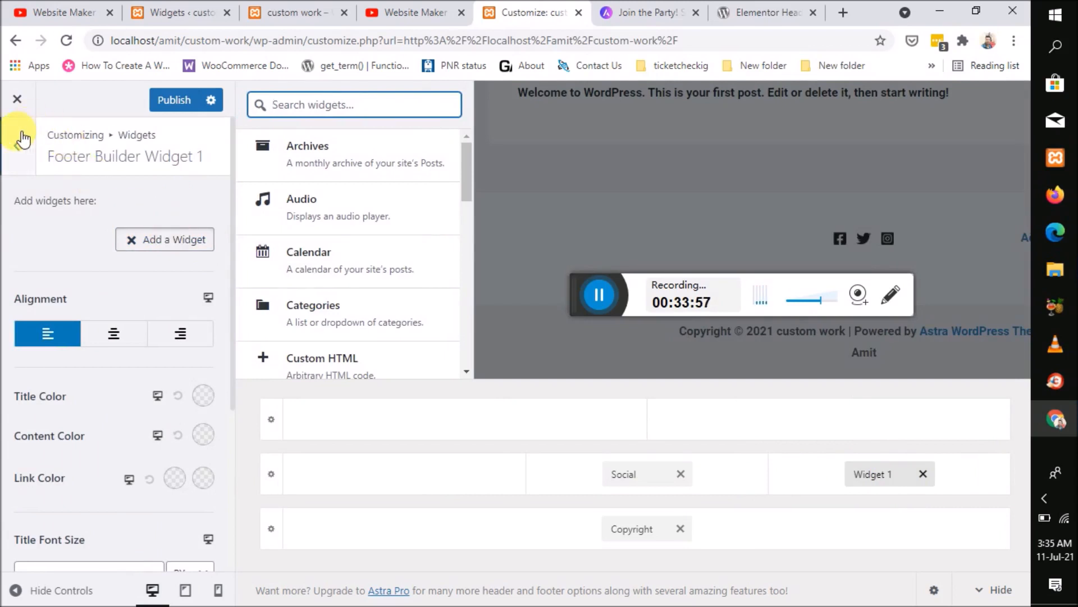
left_click(21, 139)
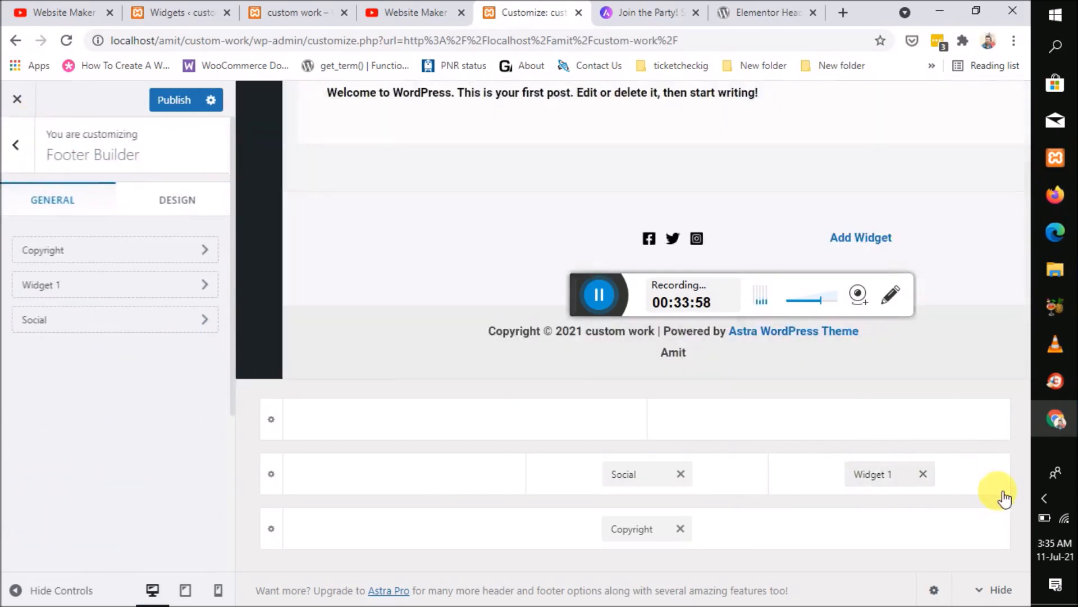
left_click(924, 475)
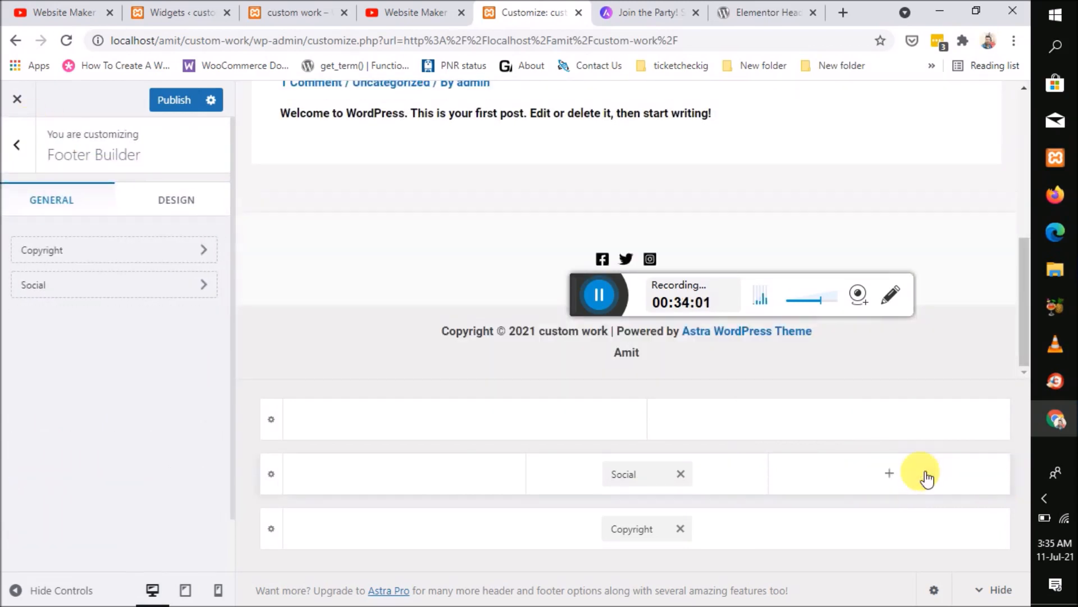
Step: Examine the page preview and the customizer's Performance, Widgets, Homepage Settings and Additional CSS sections
scroll(598, 235, "up", 6)
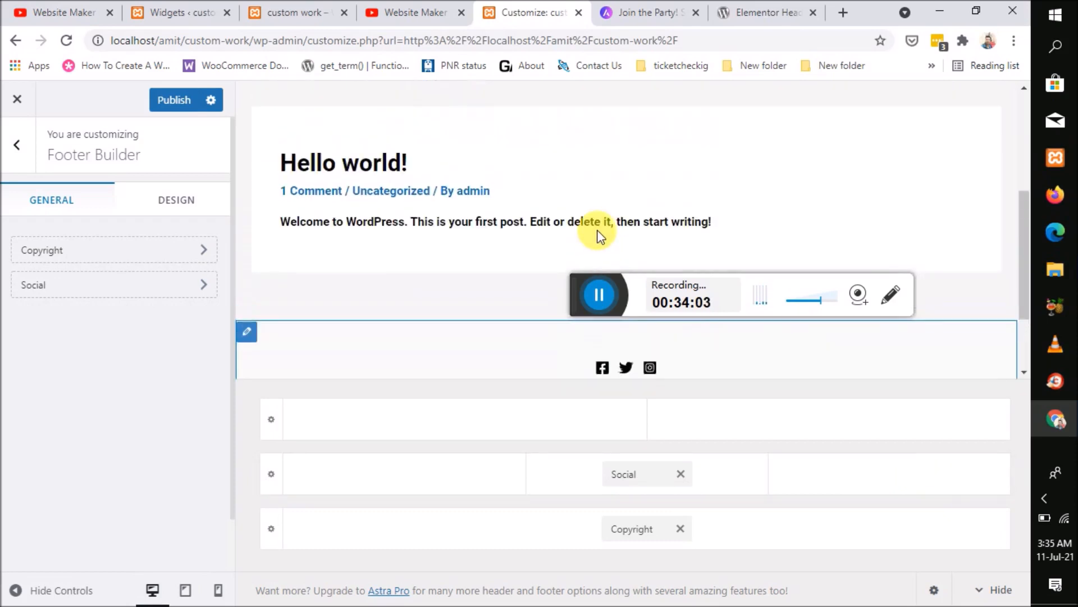
scroll(603, 236, "down", 1)
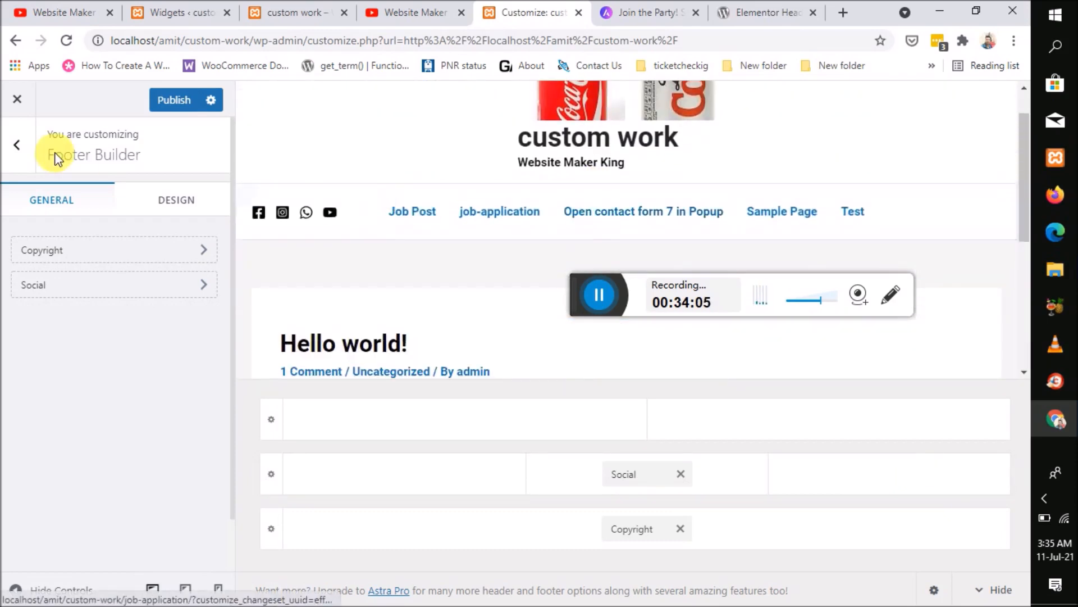
left_click(23, 147)
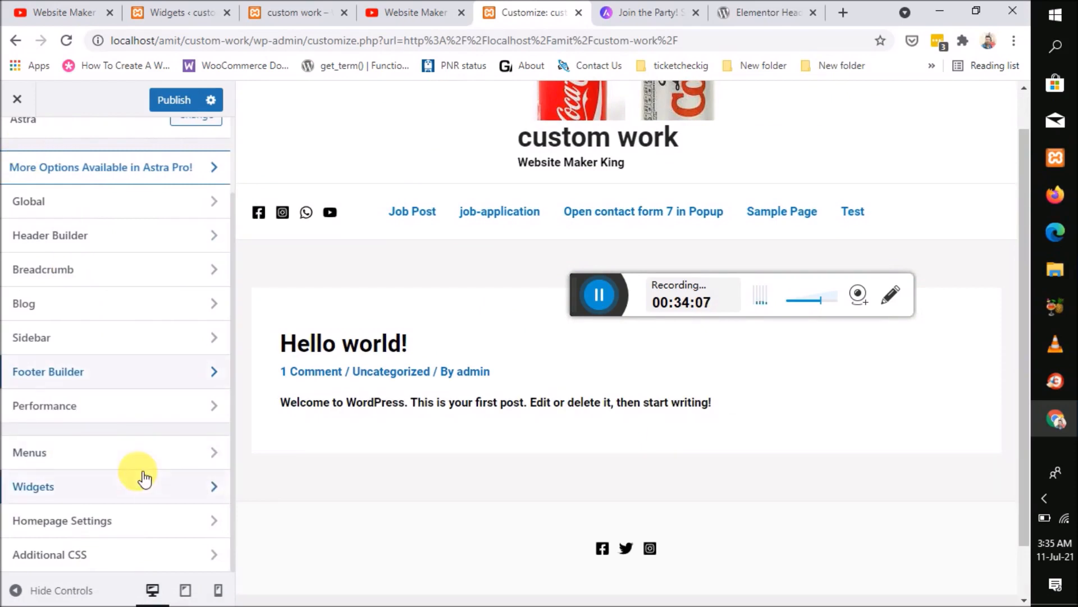
left_click(137, 422)
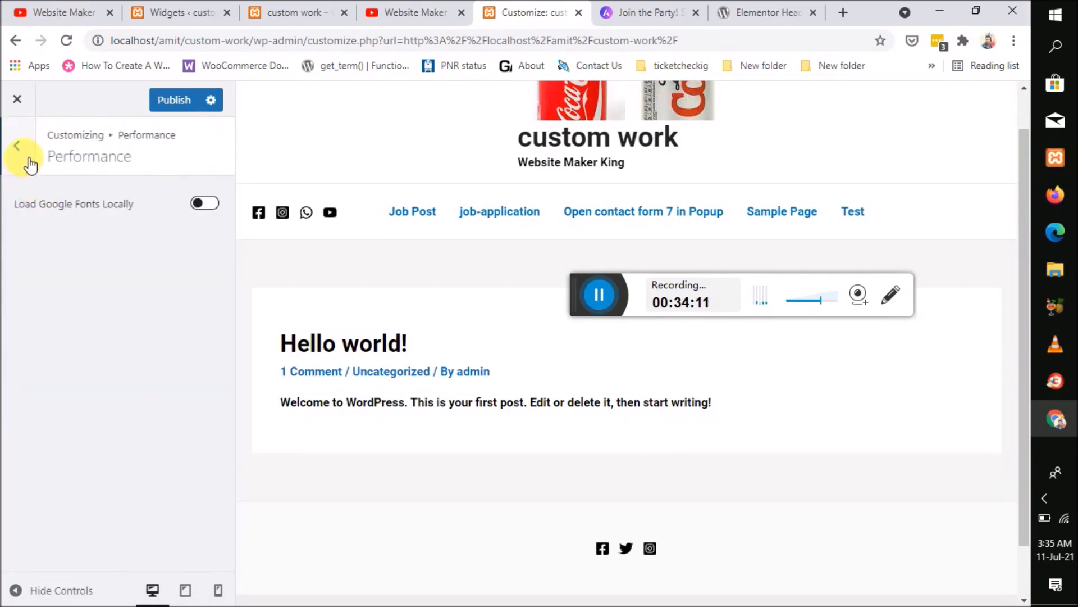
left_click(22, 151)
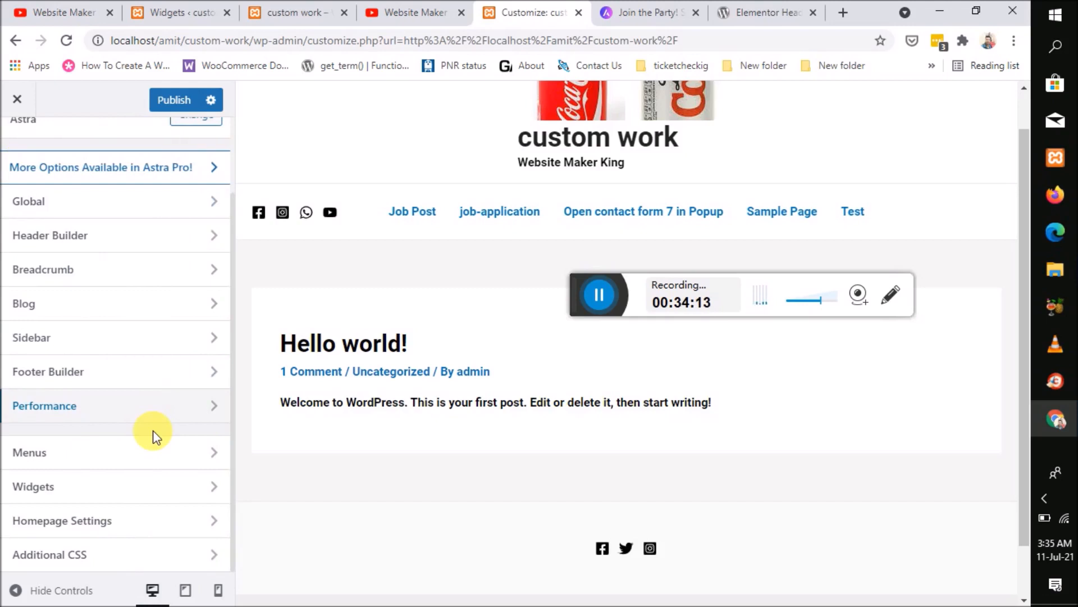
left_click(138, 494)
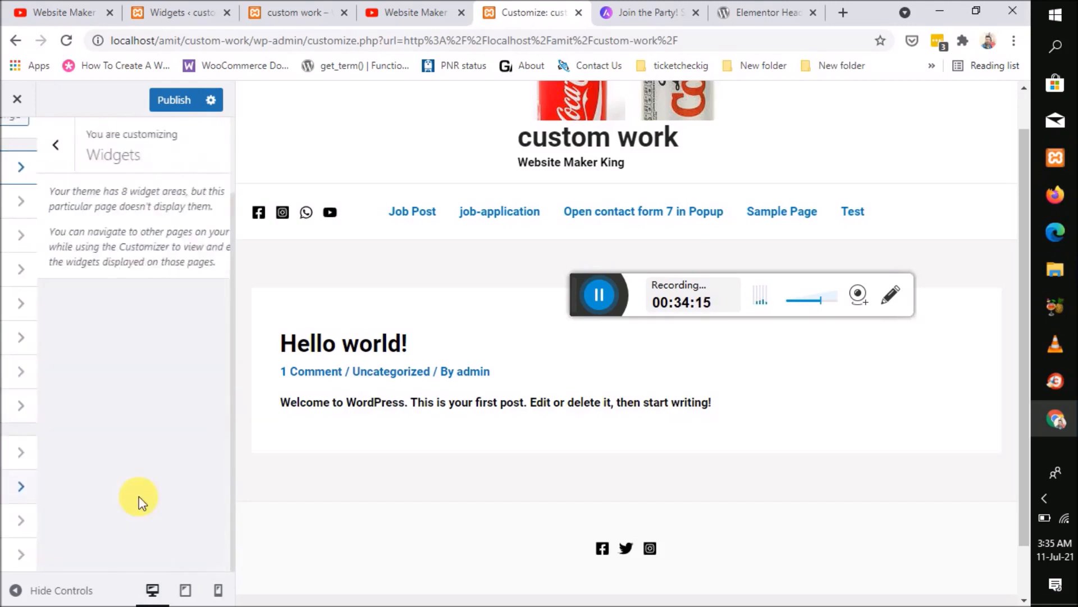
left_click(22, 149)
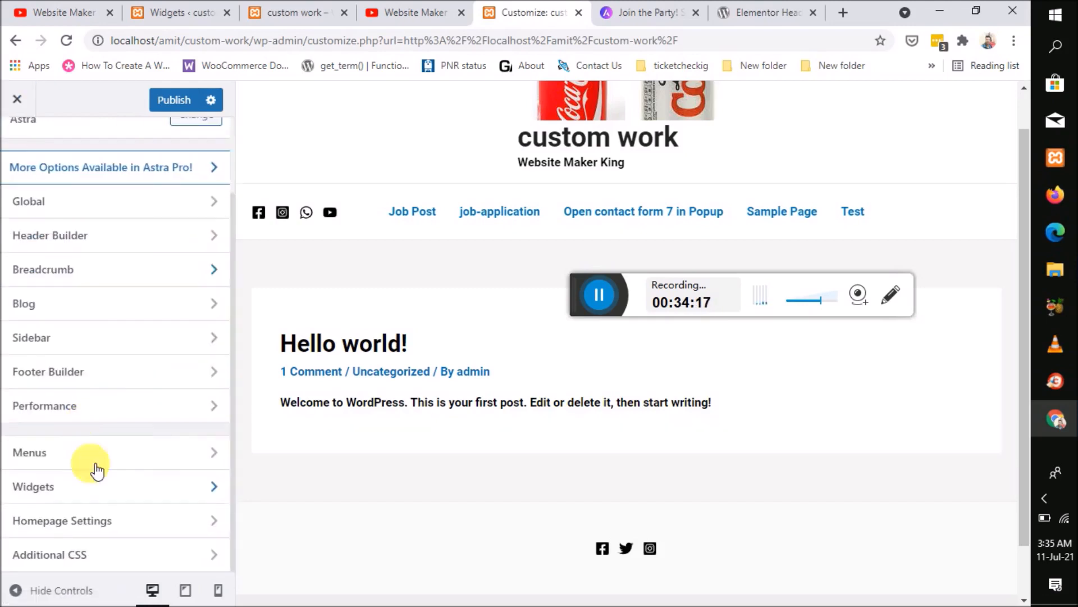
left_click(98, 520)
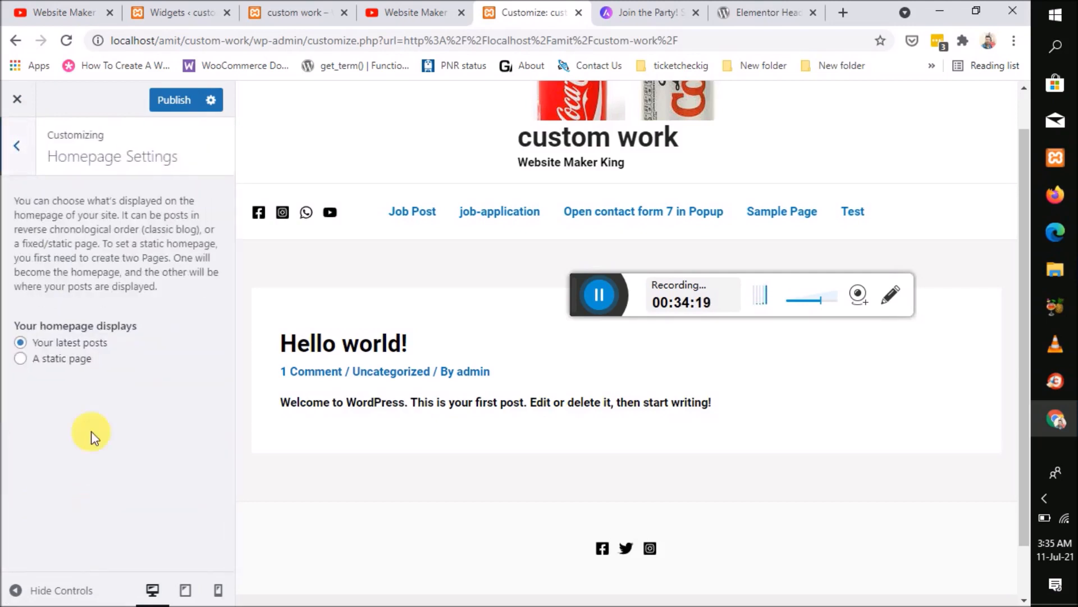
left_click(21, 145)
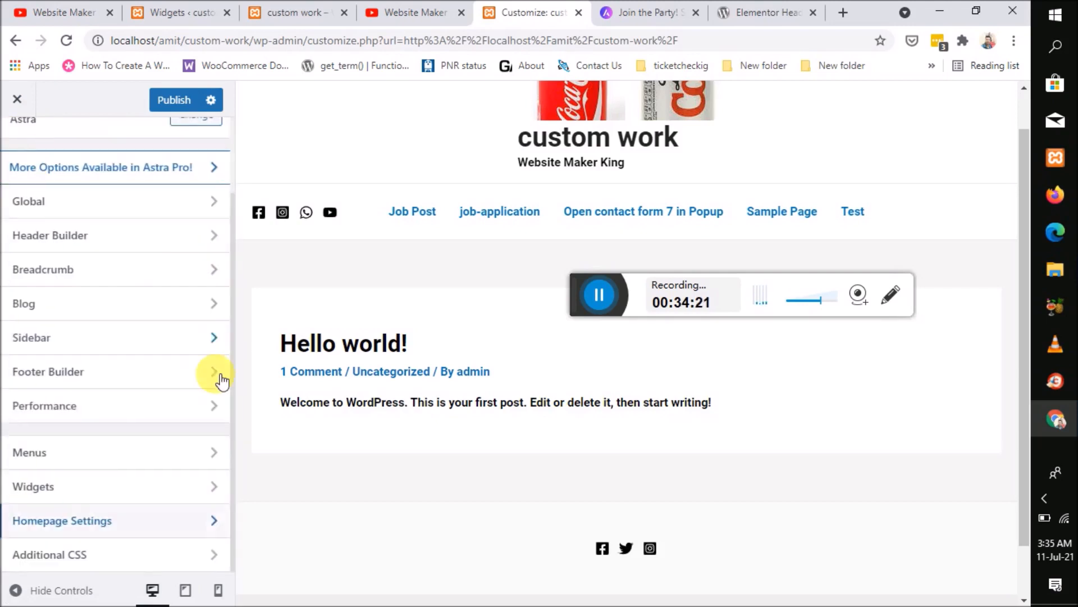
left_click(96, 556)
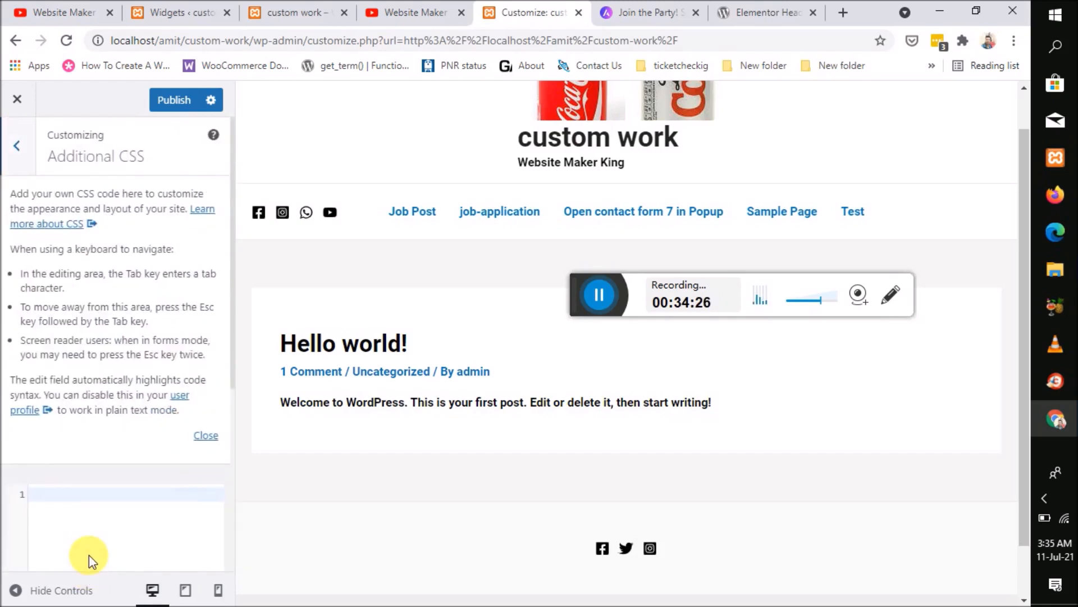
left_click(20, 151)
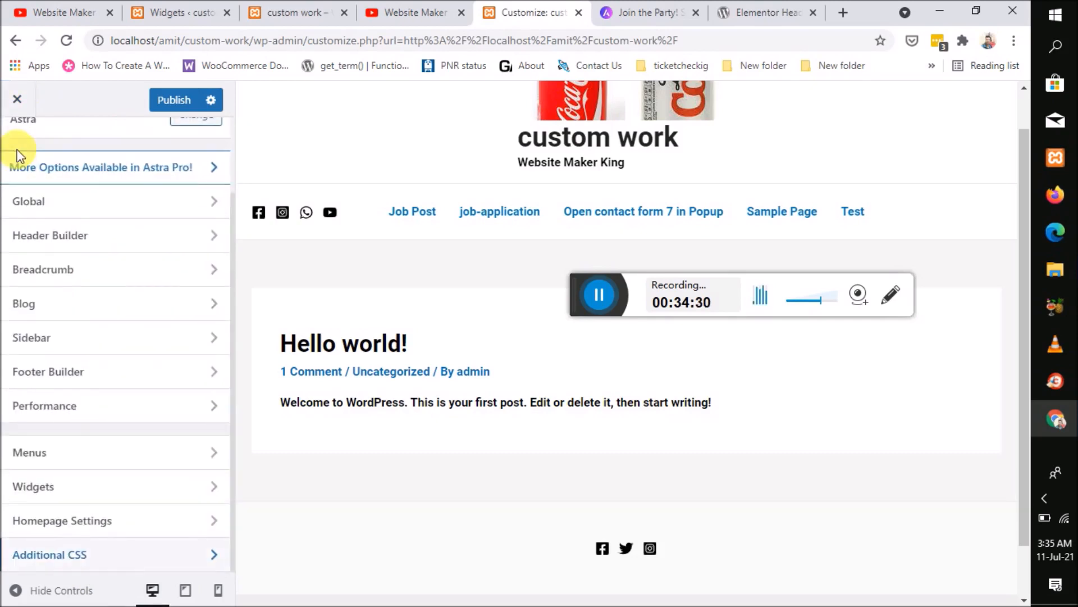
Step: Switch to the live custom work site and inspect the empty header area beside the social icons
right_click(380, 224)
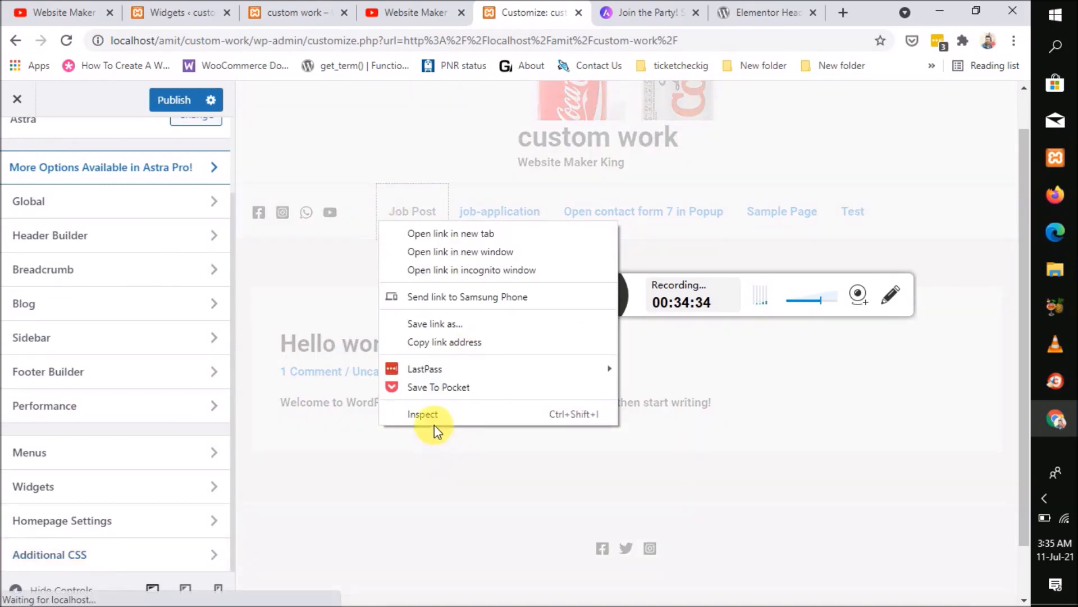
left_click(286, 11)
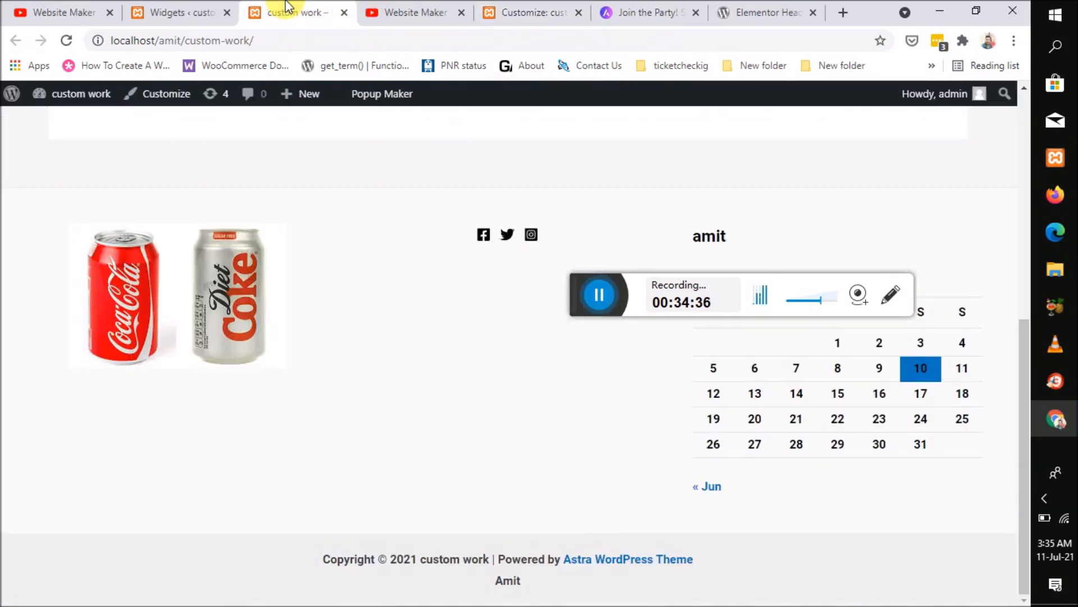
scroll(254, 194, "up", 1)
scroll(253, 194, "up", 6)
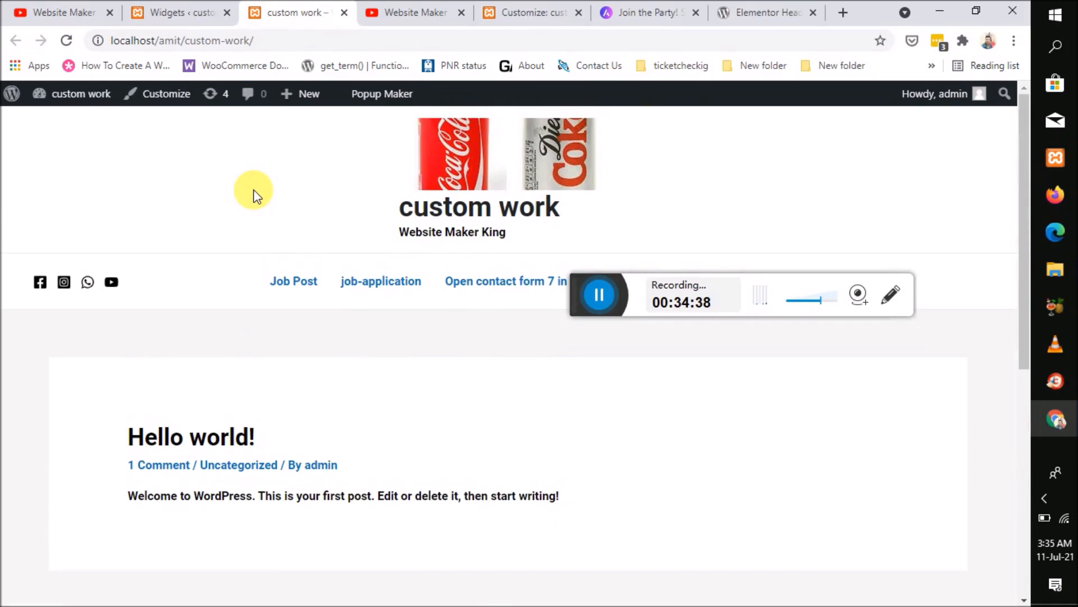
right_click(183, 281)
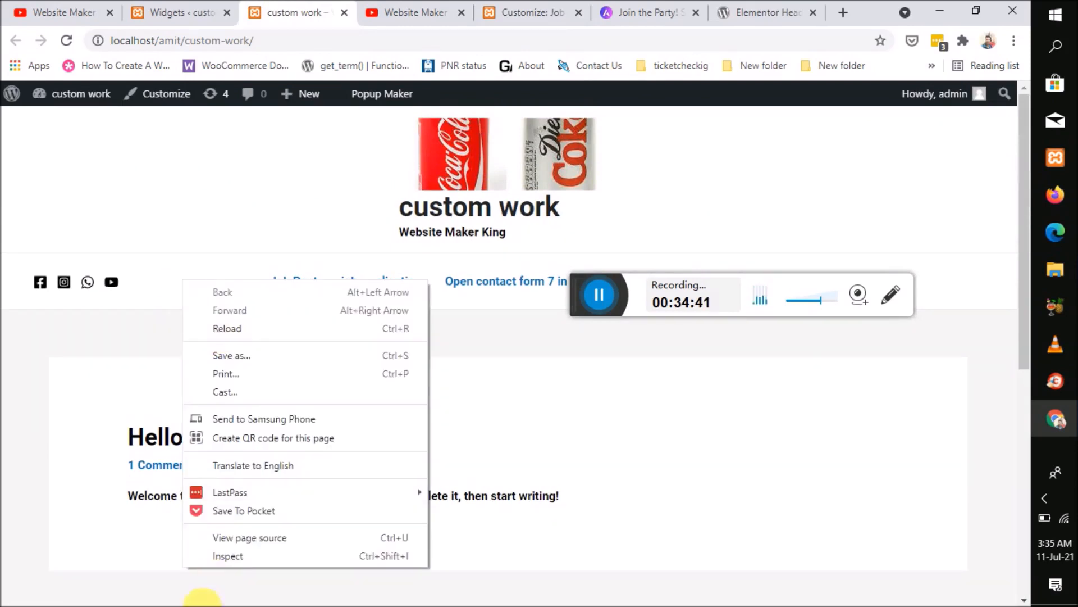
left_click(222, 557)
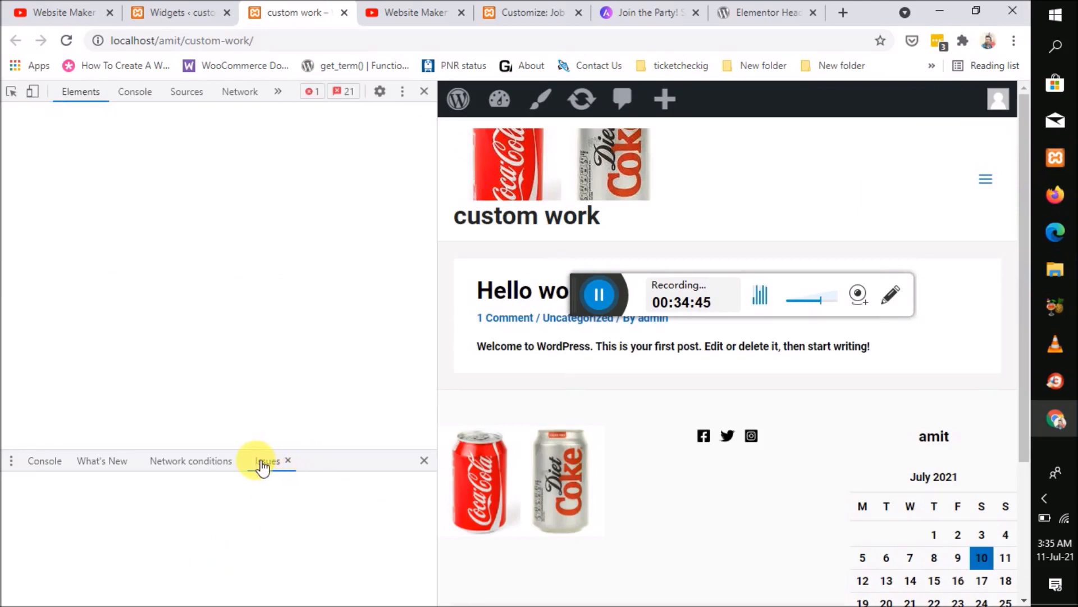
Step: Show the Console in the developer tools drawer and dock the tools below the web page
left_click(44, 465)
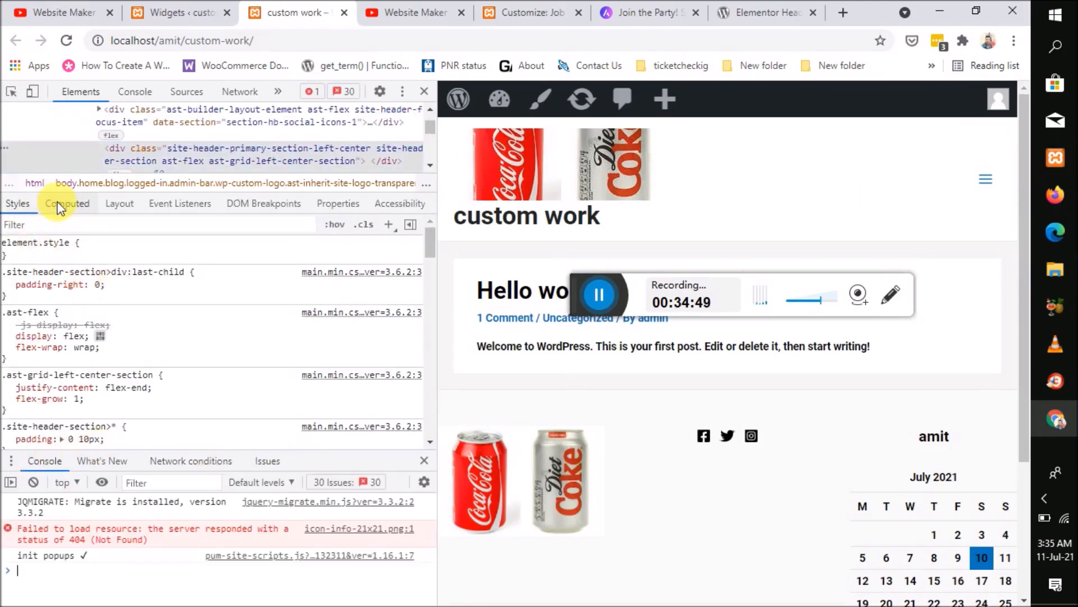
left_click(403, 92)
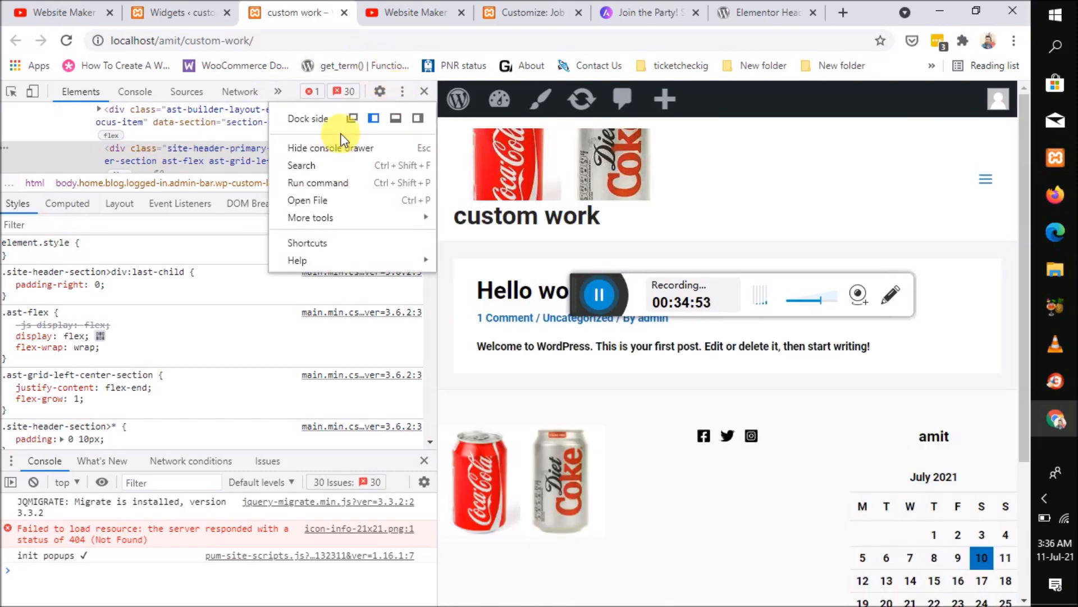
left_click(396, 118)
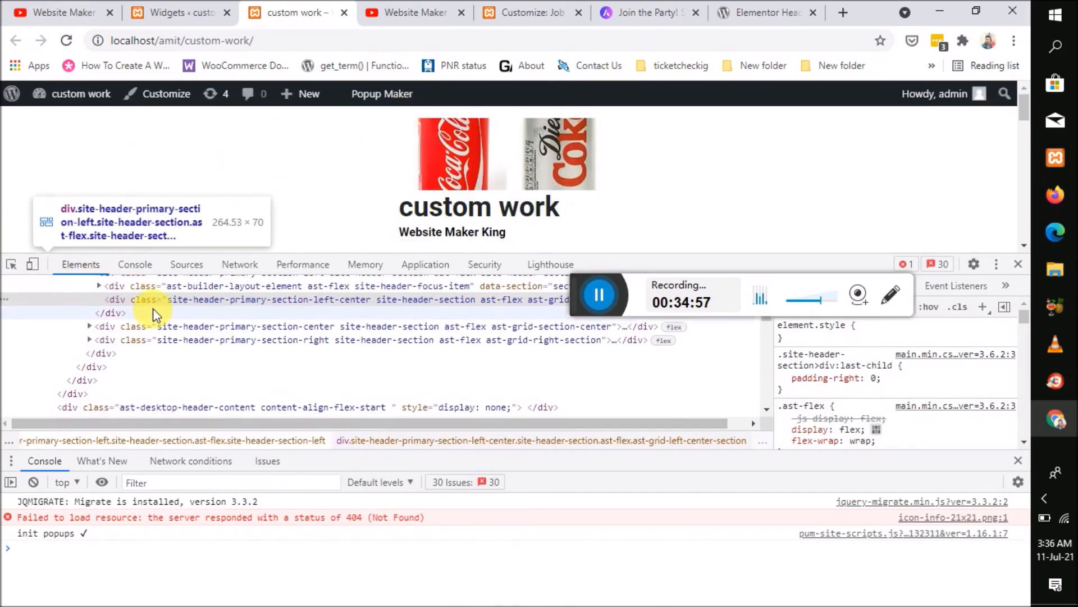
Step: Try to add a red background-color declaration to the header's social icons element
scroll(155, 314, "up", 2)
left_click(164, 325)
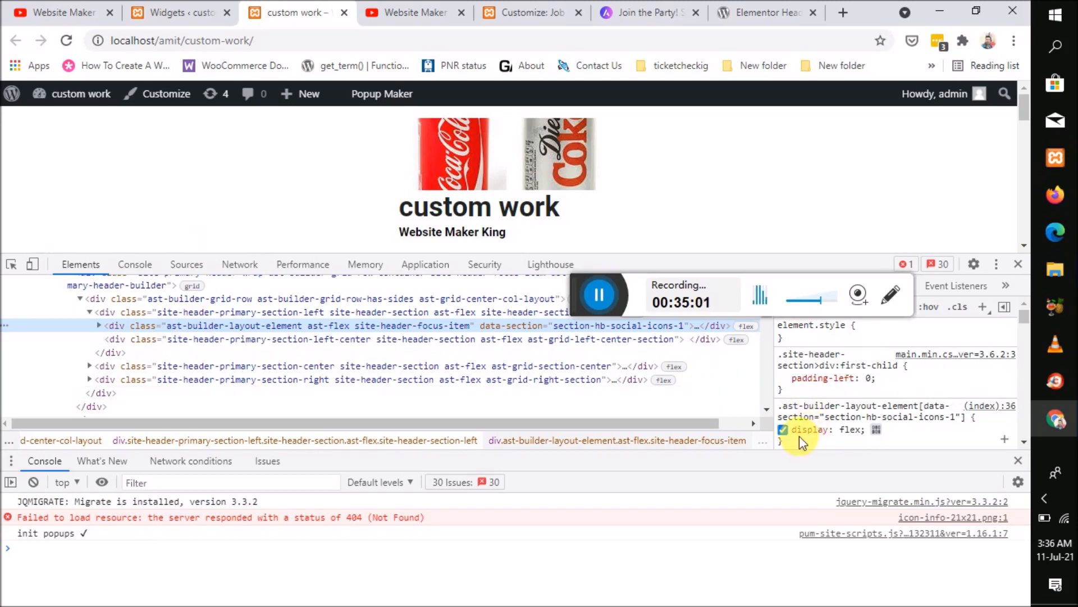
left_click(801, 443)
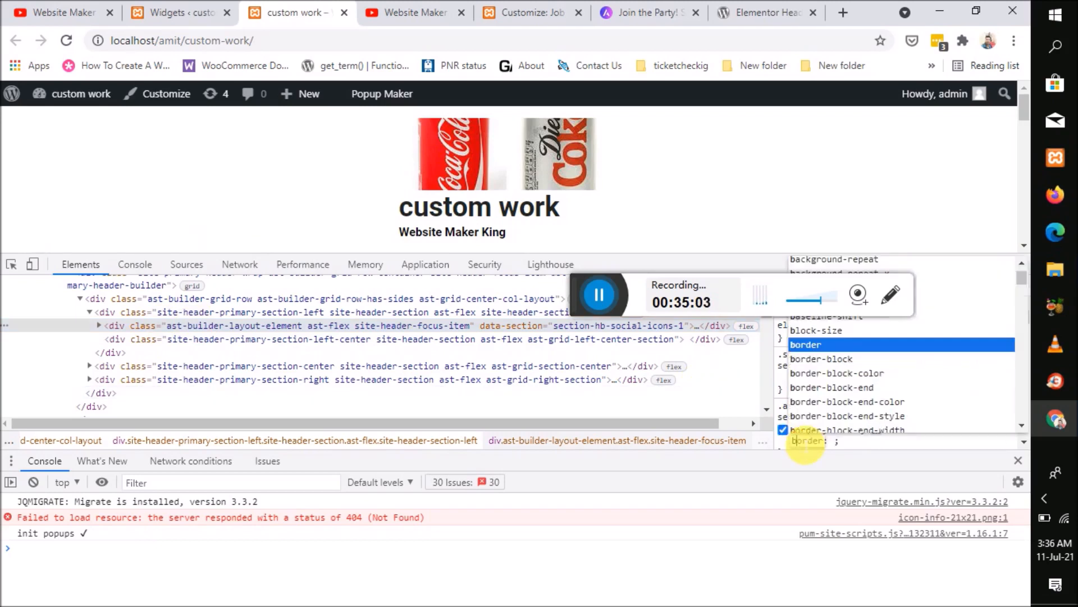
type("background")
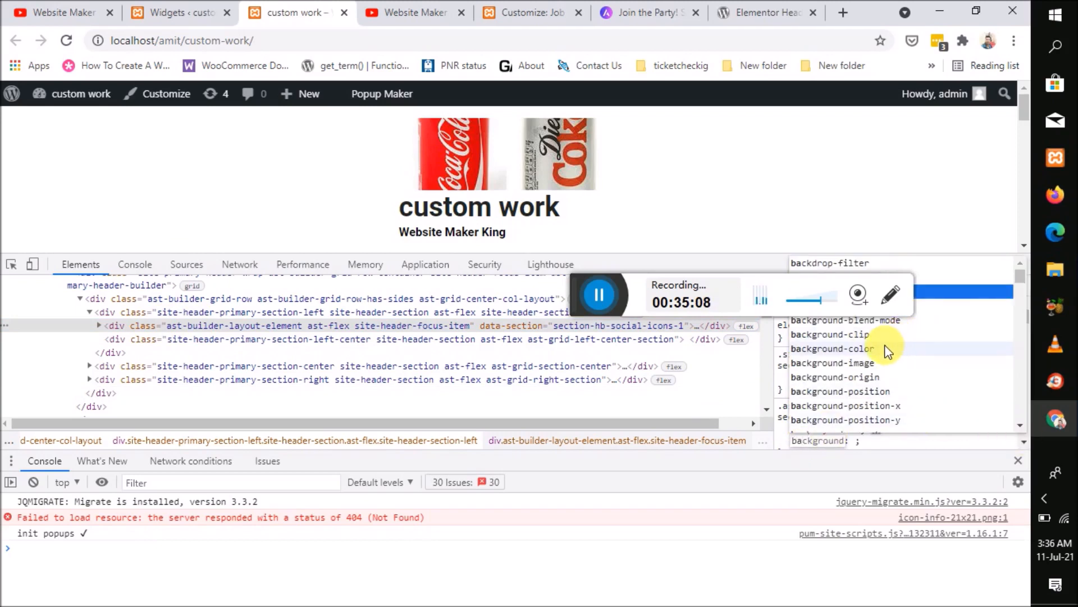
left_click(886, 350)
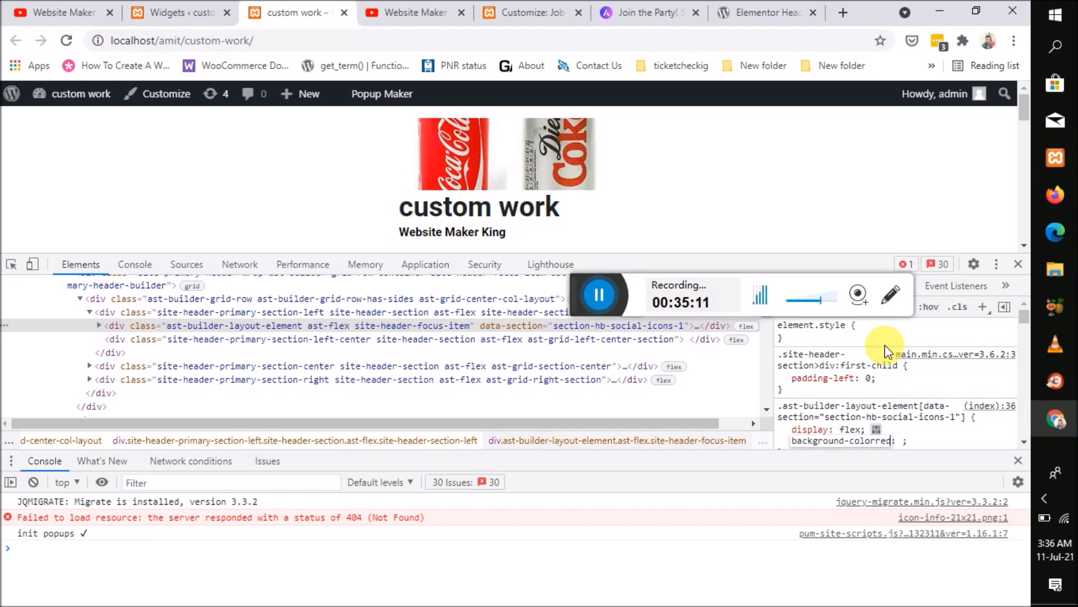
key("Return")
left_click(970, 405)
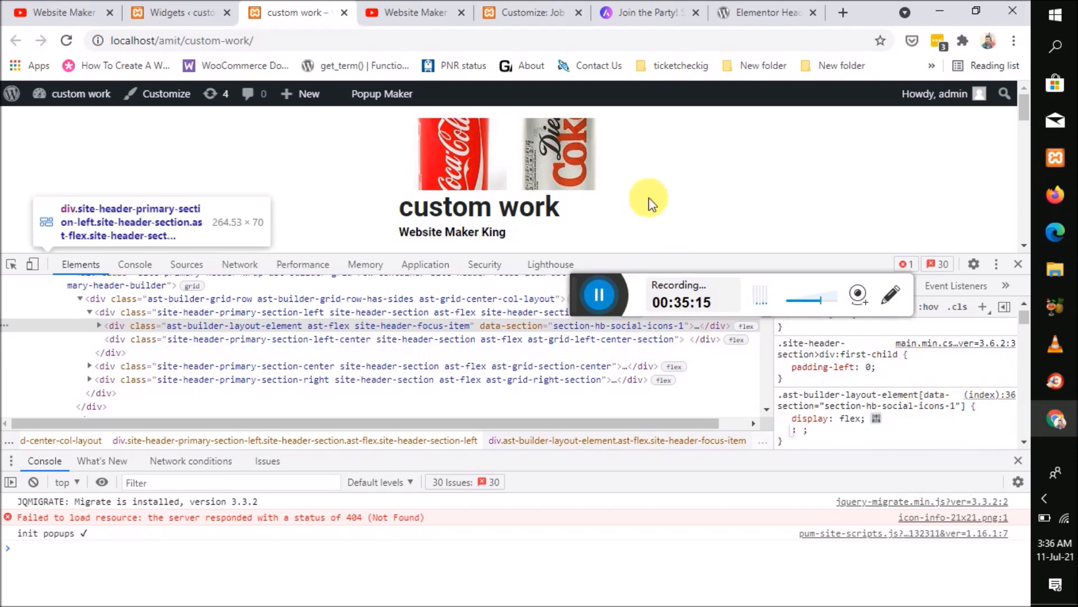
Step: Inspect the header row holding the social icons and menu, and add a new style rule for it with background: red
scroll(519, 157, "down", 3)
scroll(522, 161, "up", 1)
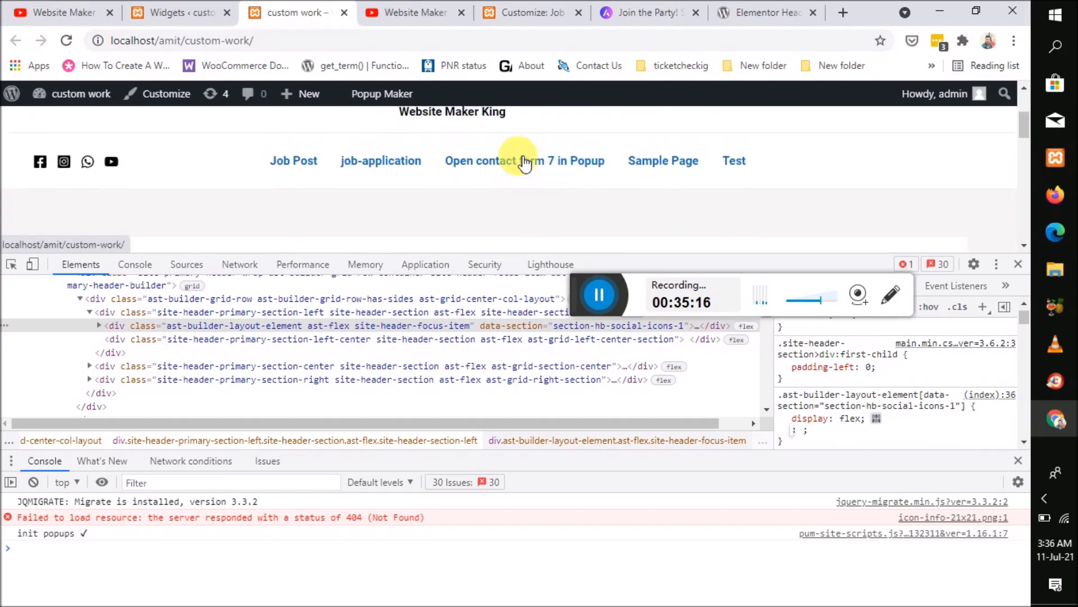
left_click(11, 264)
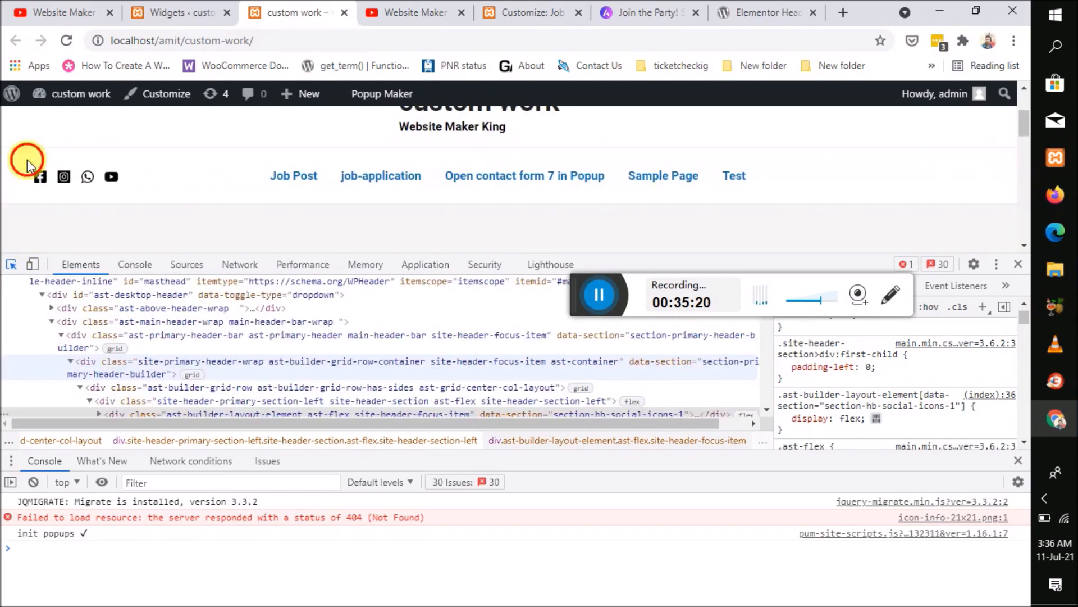
left_click(27, 159)
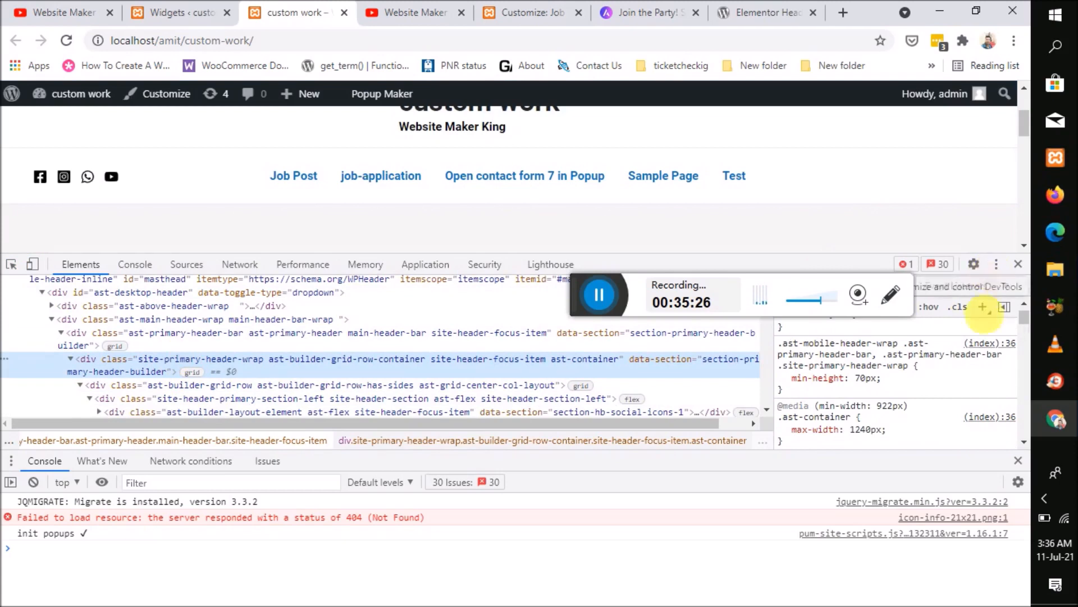
left_click(983, 308)
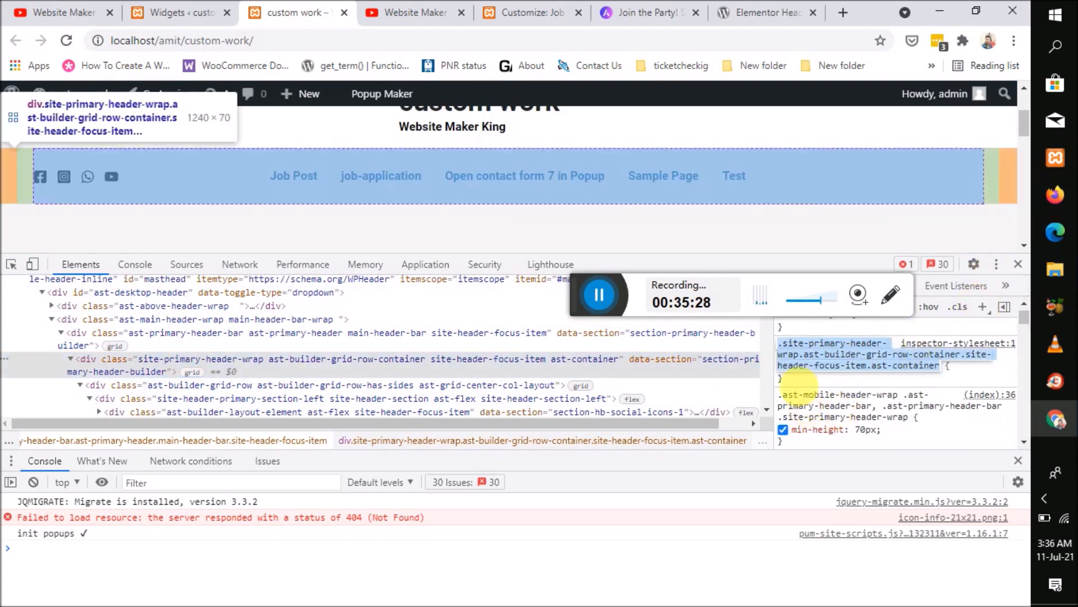
left_click(805, 379)
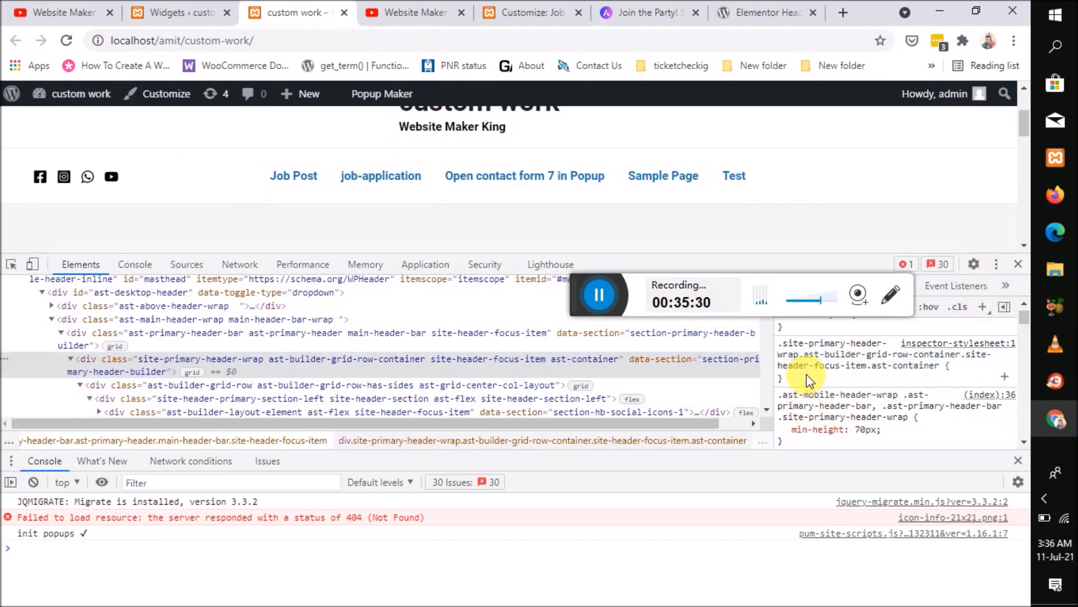
left_click(809, 380)
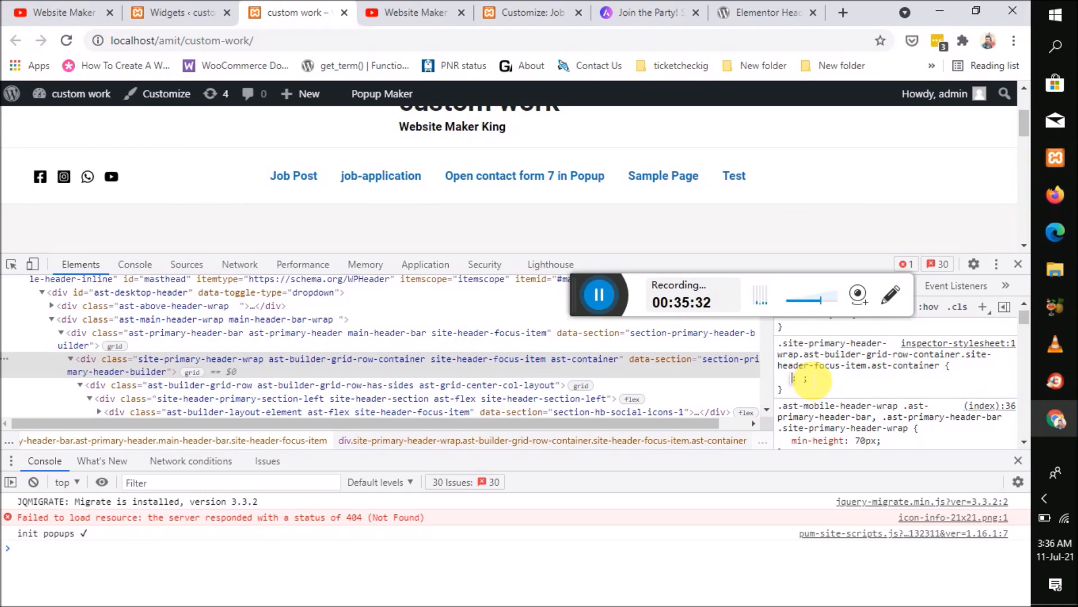
type("background: ;")
key("Tab")
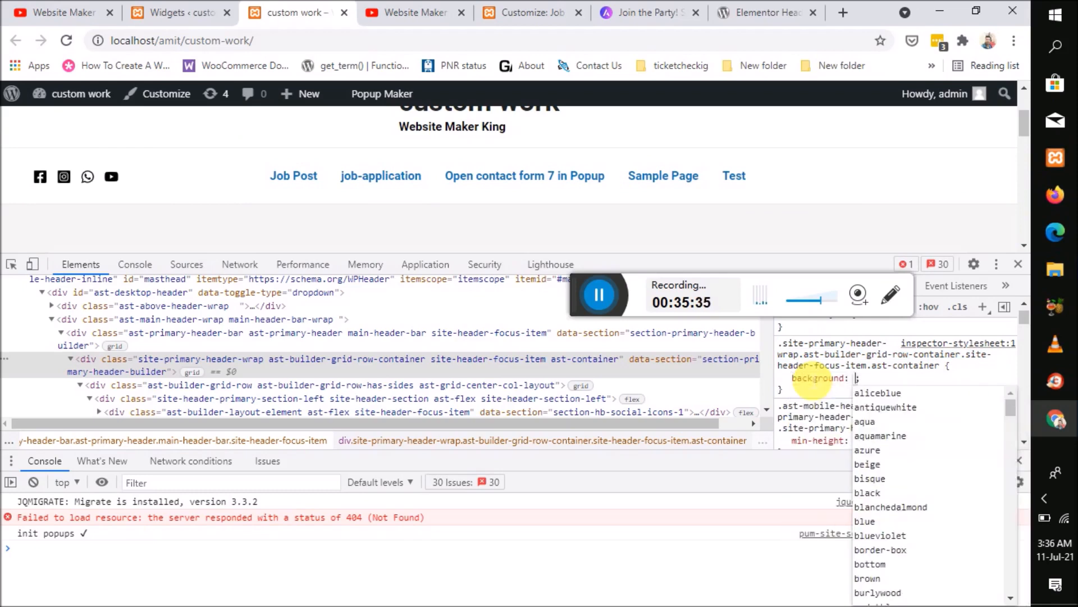
type("red")
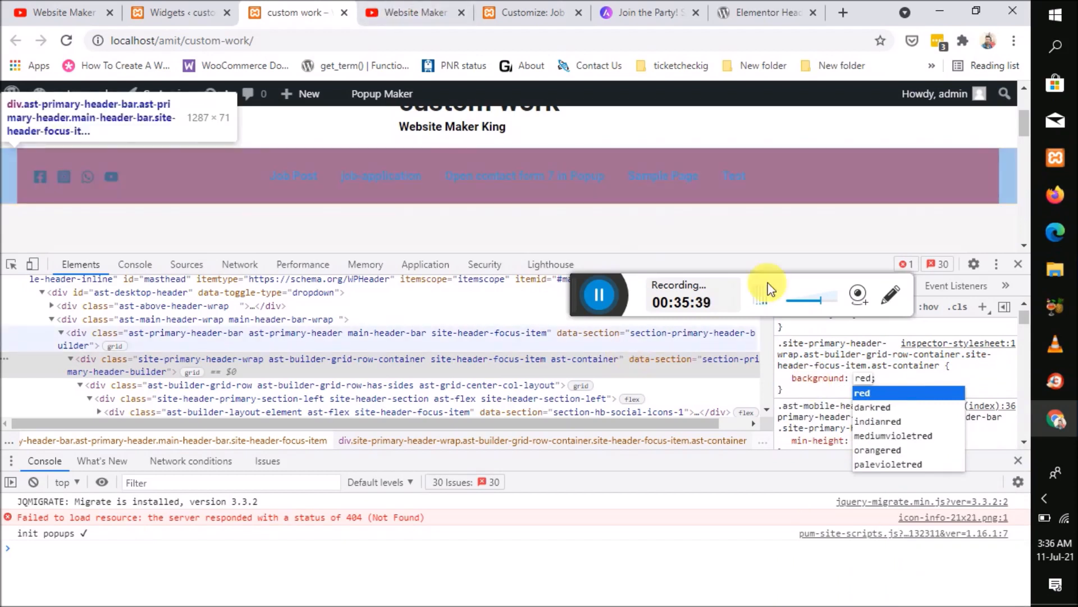
Step: Copy the primary header's background: red rule into the customizer's Additional CSS and publish it
left_click_drag(785, 384, 782, 346)
right_click(782, 345)
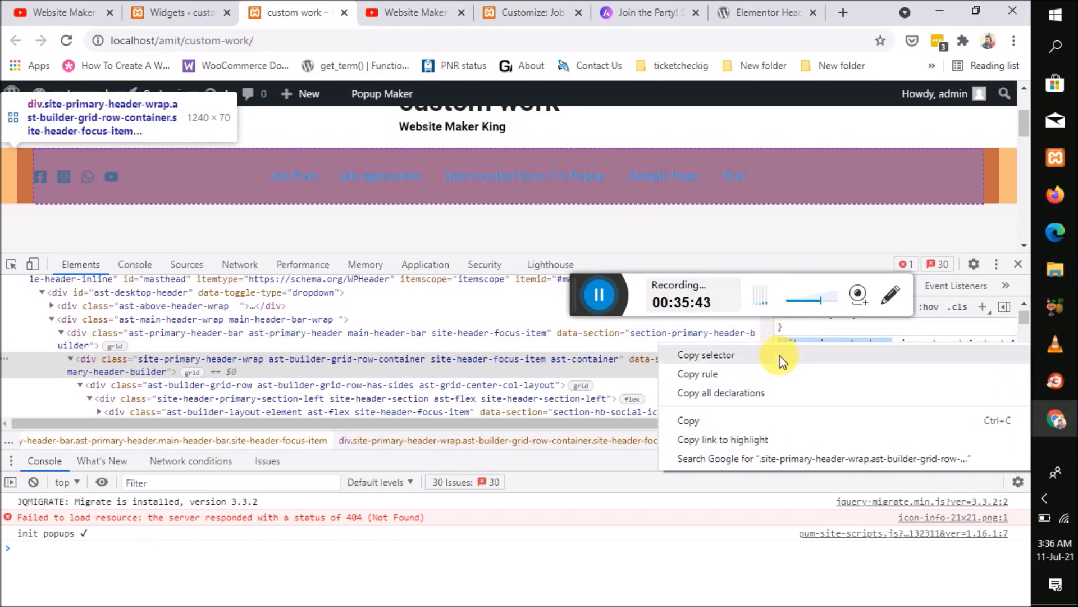
left_click(699, 418)
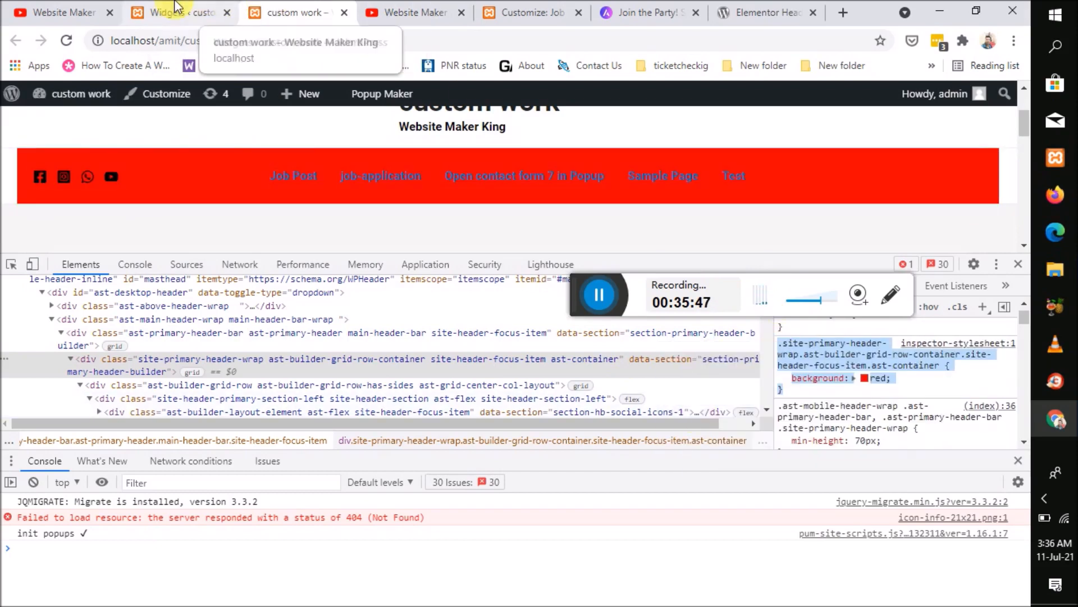
left_click(534, 8)
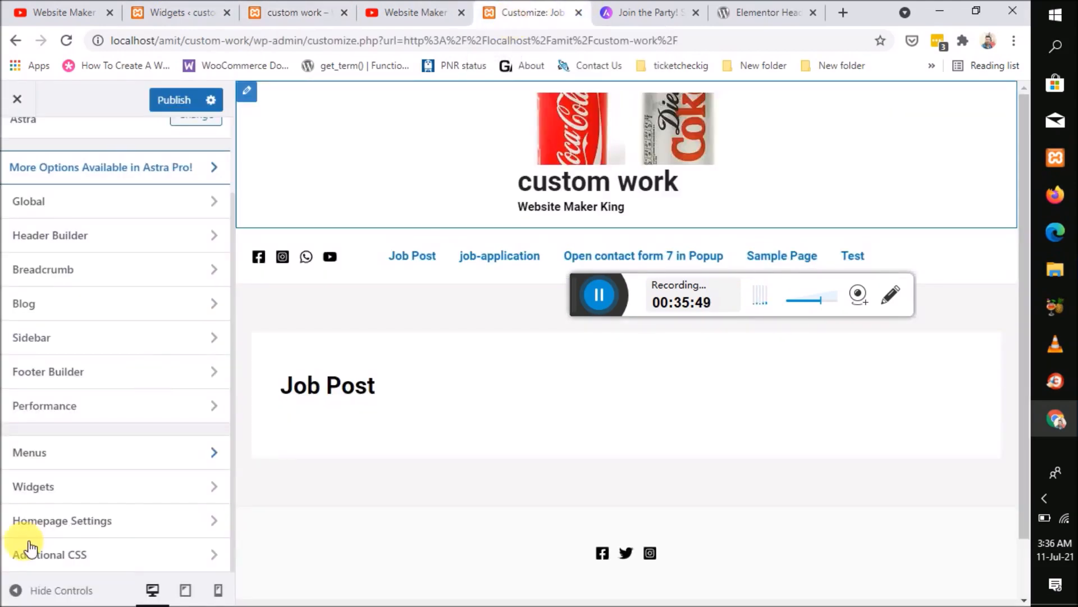
left_click(116, 553)
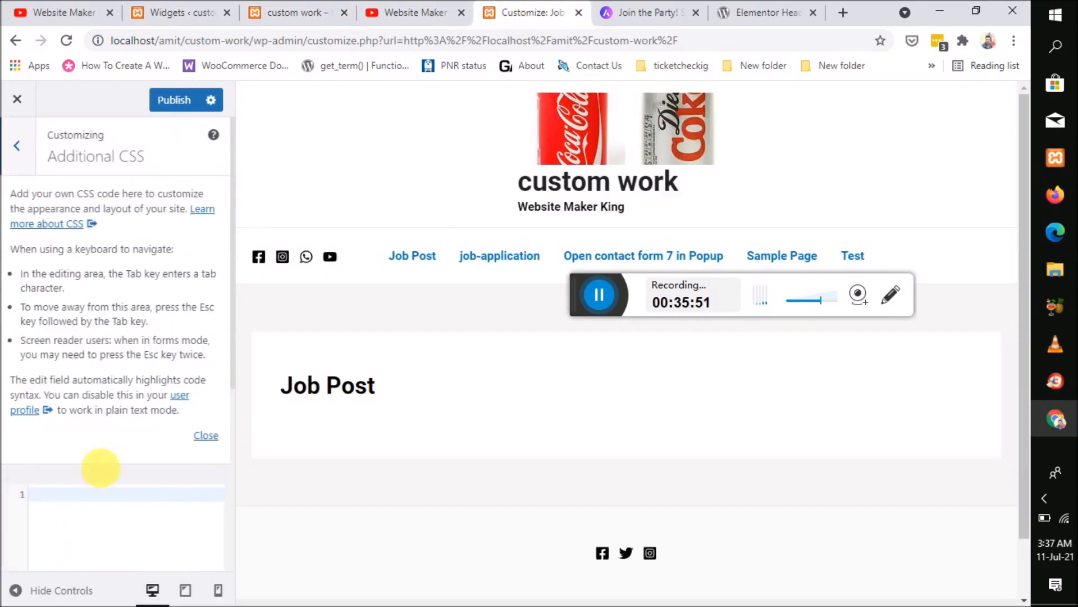
left_click(96, 530)
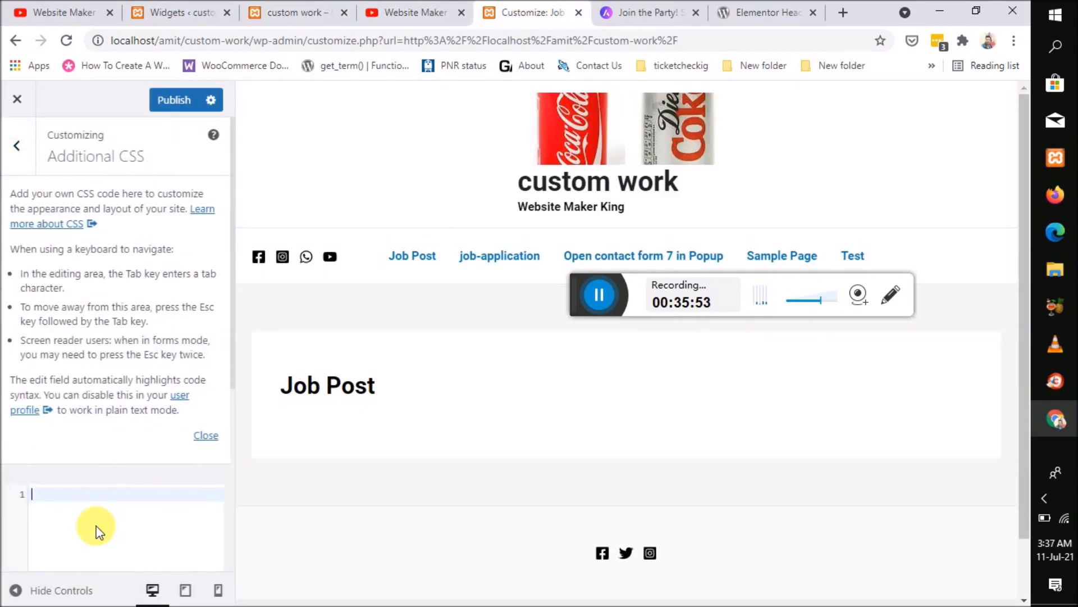
key("ctrl+v")
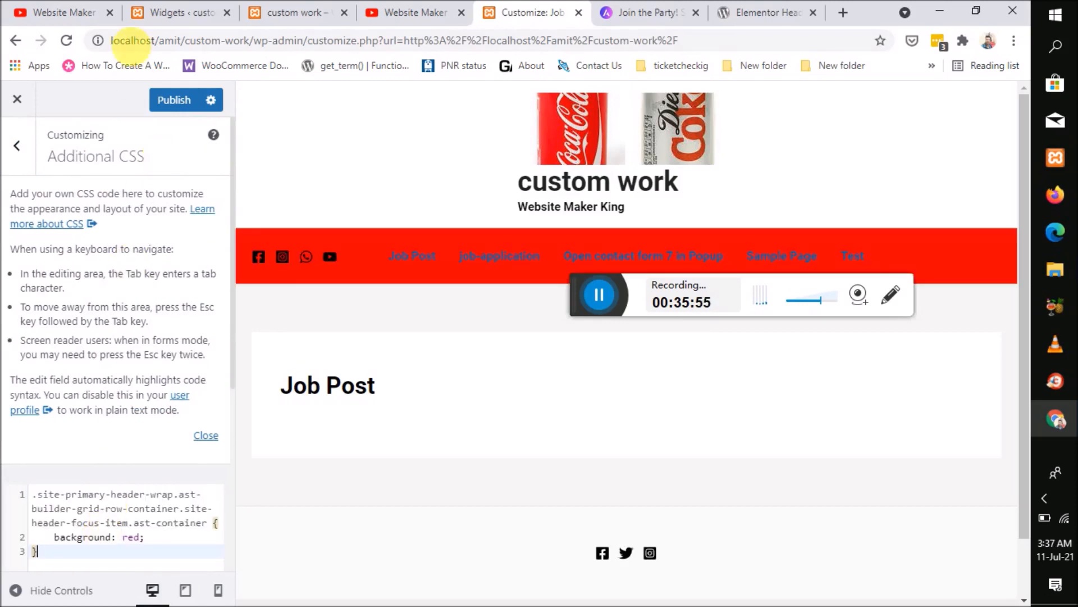
left_click(164, 97)
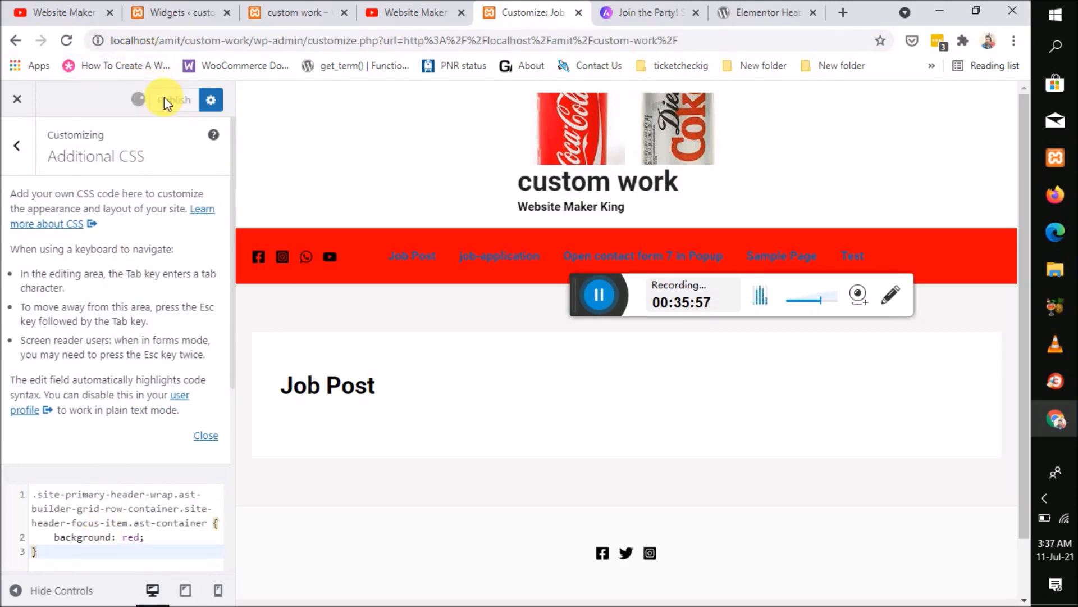
Step: Reload the live custom work site, close the developer tools and check the header row's background
left_click(284, 11)
left_click(69, 42)
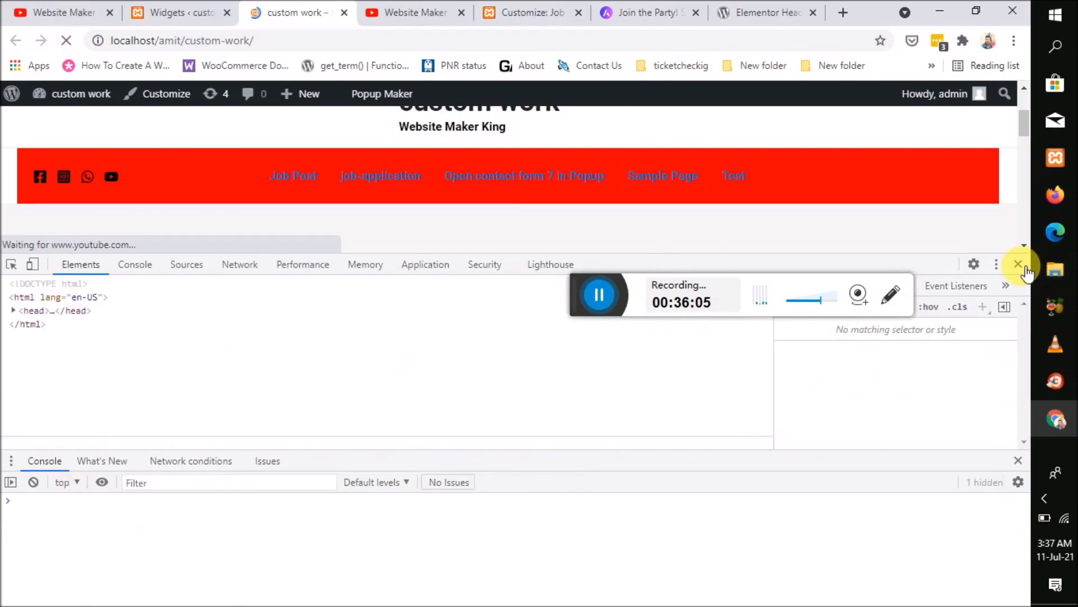
left_click(1018, 264)
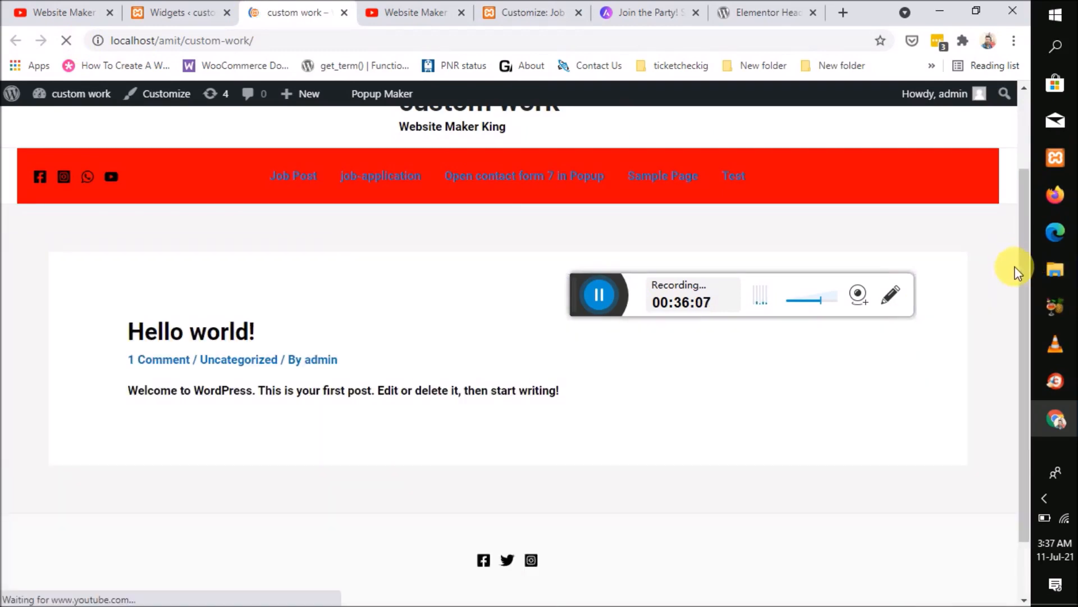
scroll(313, 320, "up", 2)
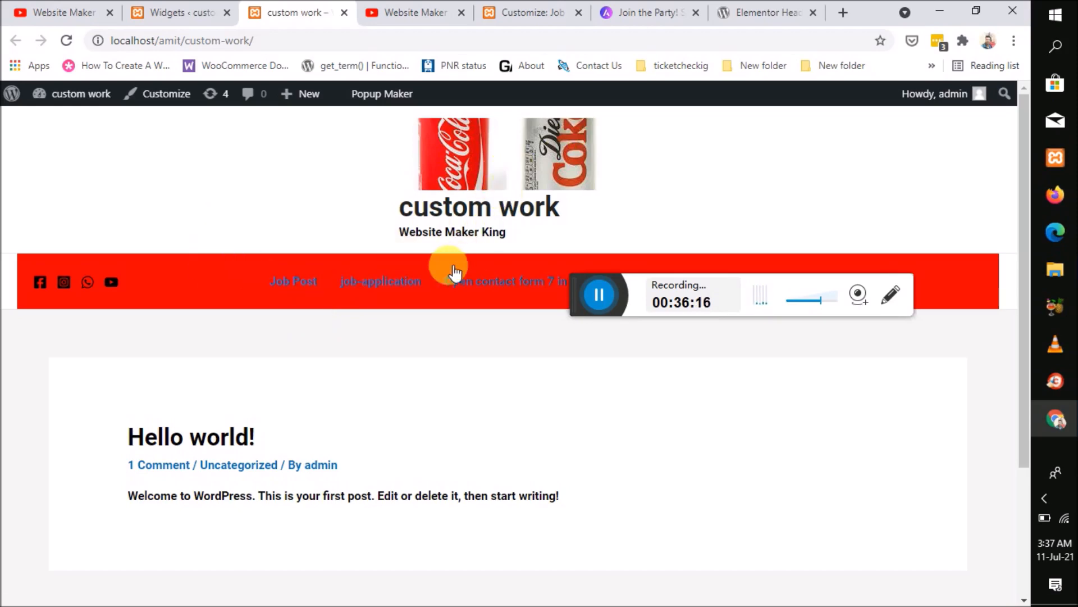
left_click(405, 10)
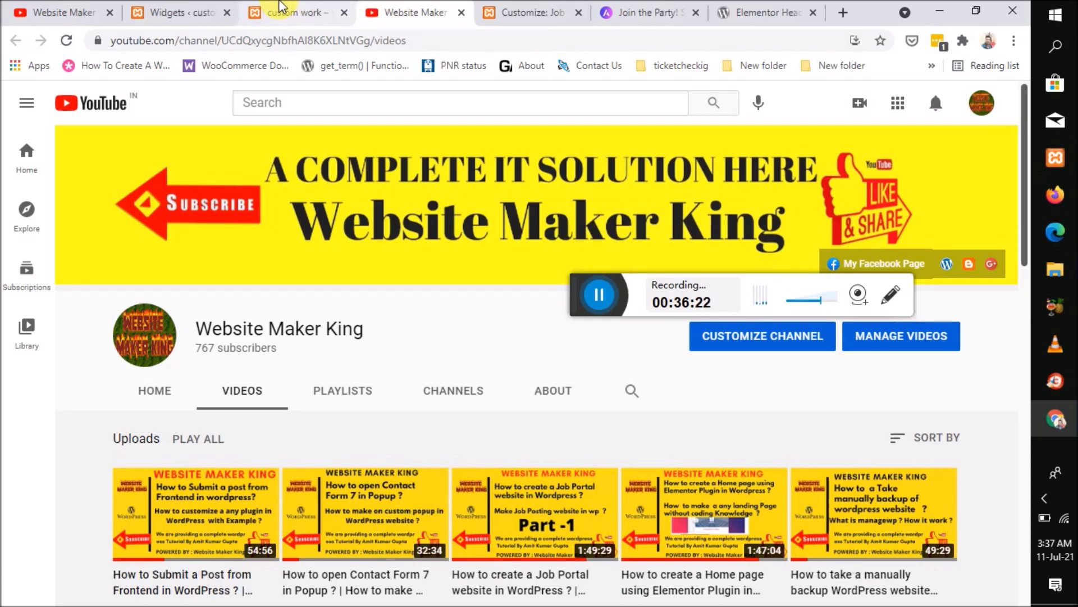
left_click(284, 11)
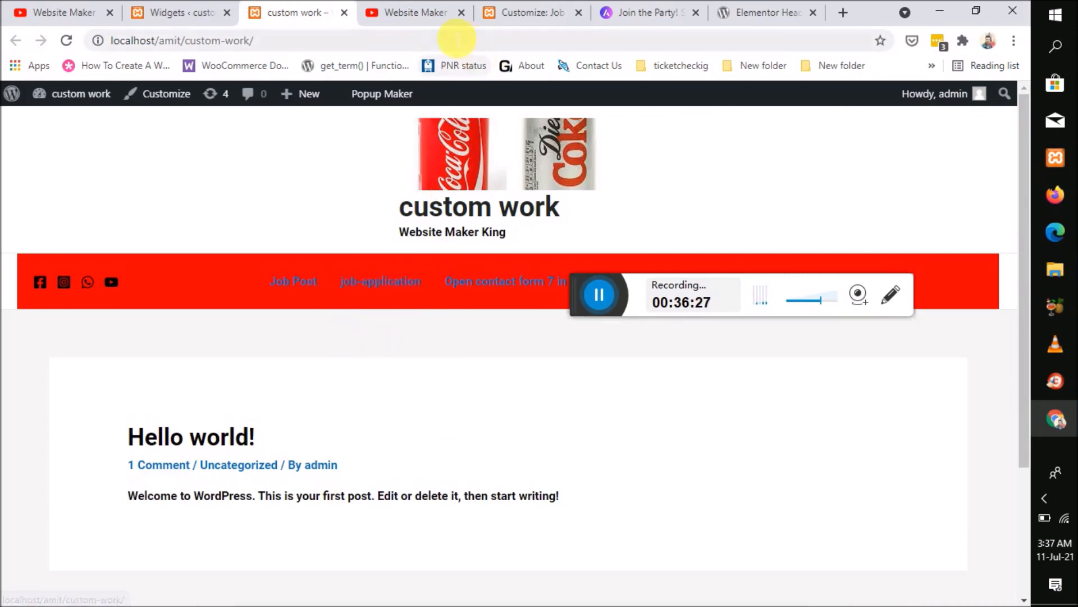
Step: Return to the customizer and delete the whole background: red rule from Additional CSS
left_click(547, 9)
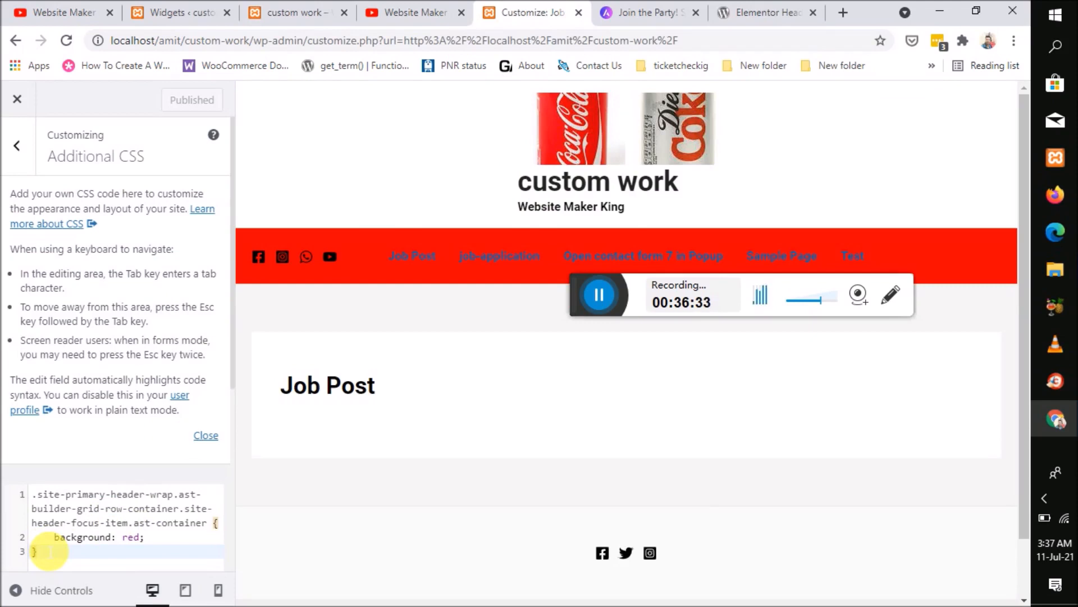
key("ctrl+a")
key("BackSpace")
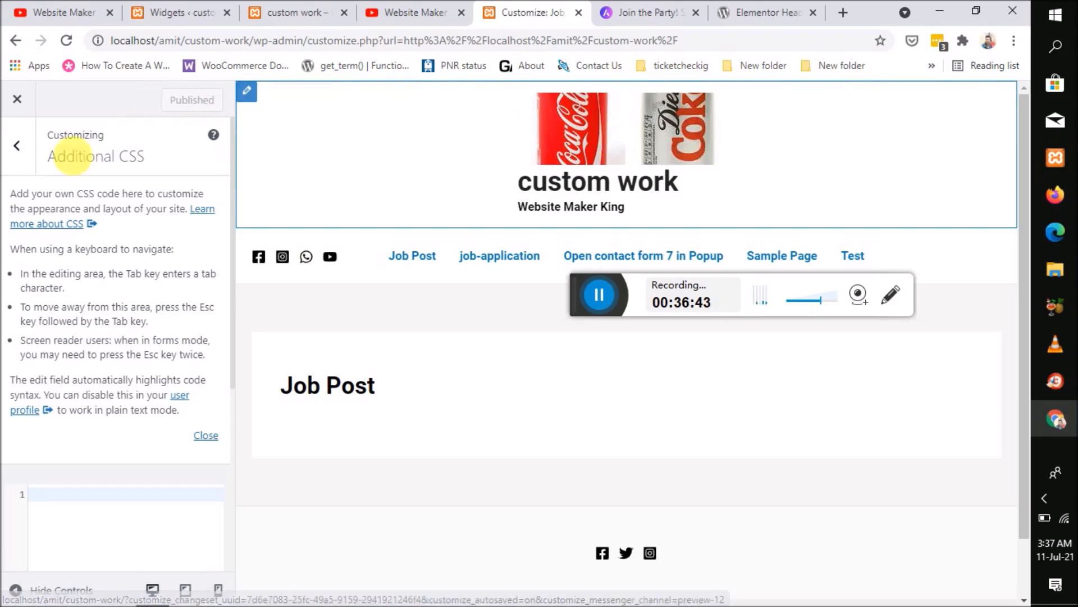
Step: Open the Header Builder and move the Primary Menu element to the right section of the middle header row
left_click(17, 145)
left_click(88, 250)
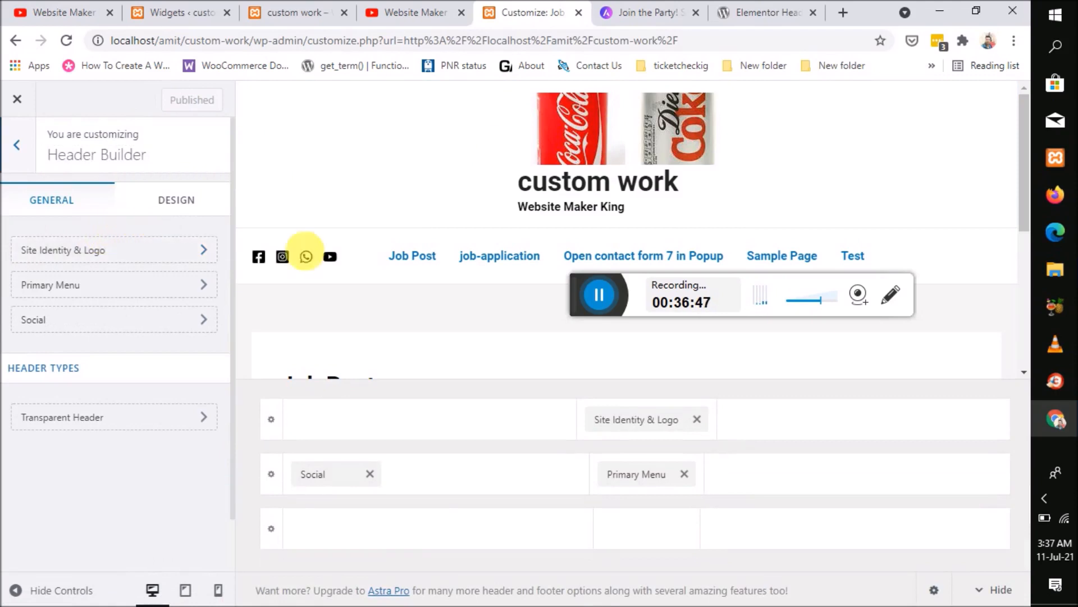
left_click(598, 118)
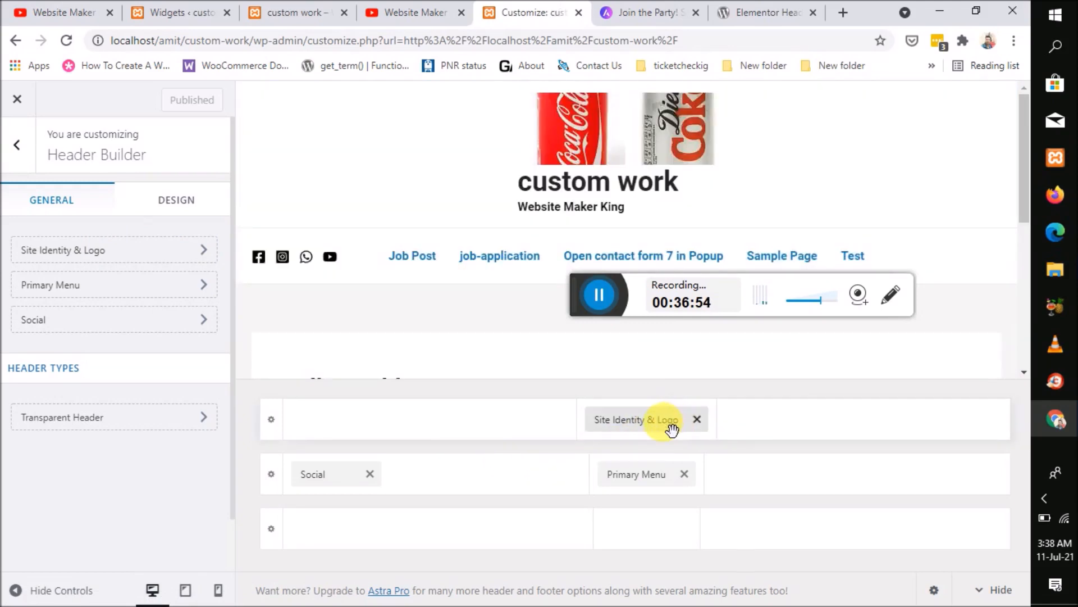
left_click_drag(650, 475, 928, 494)
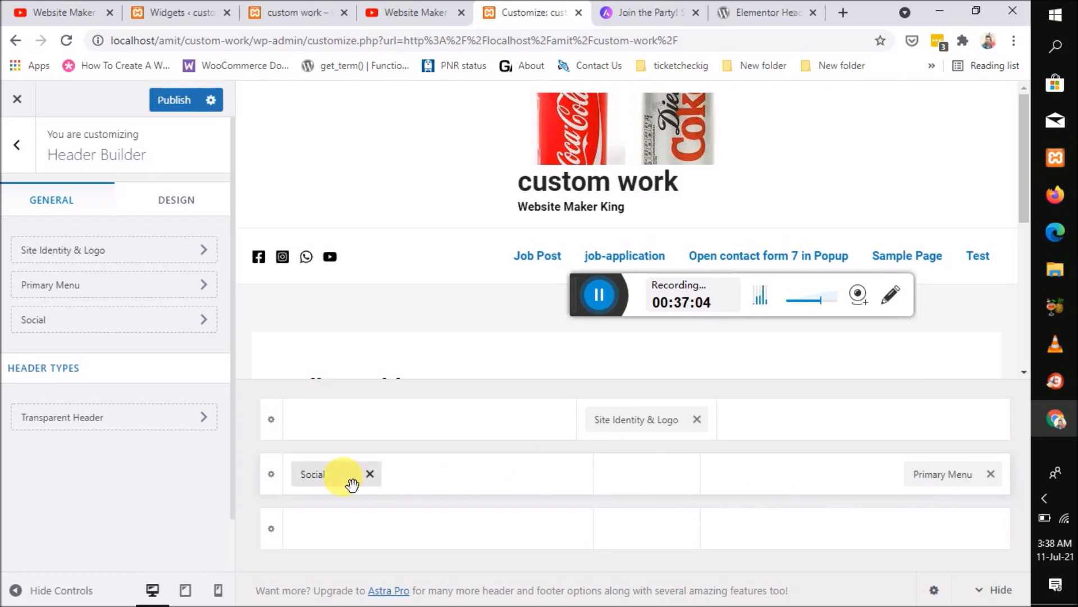
Step: Move Social to the right section of the top header row and Site Identity & Logo to the left section of the middle row
left_click_drag(352, 484, 917, 453)
left_click_drag(932, 430, 942, 434)
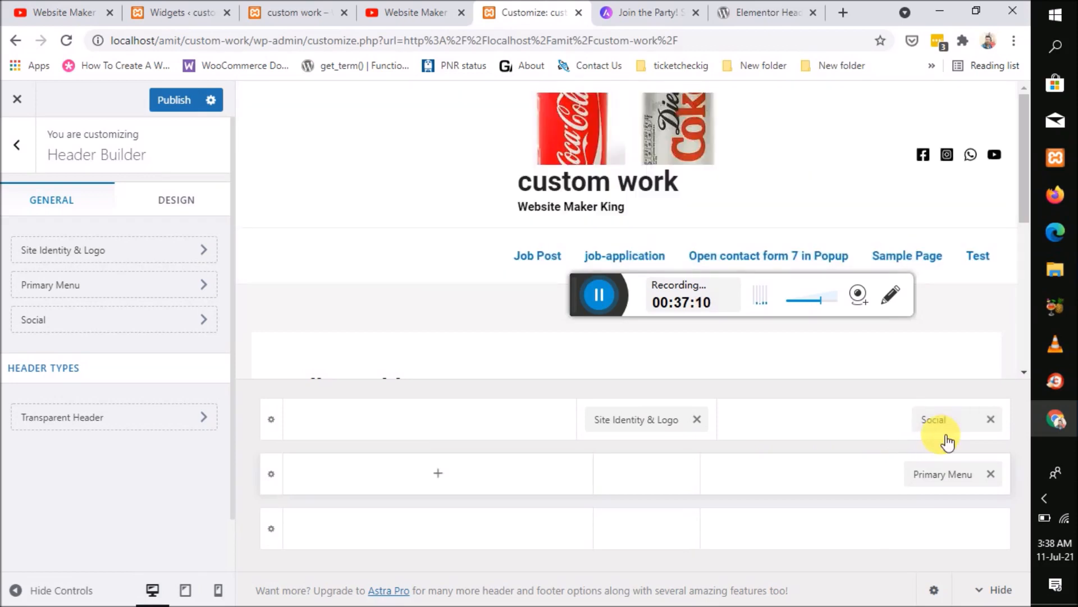
left_click_drag(663, 434, 383, 507)
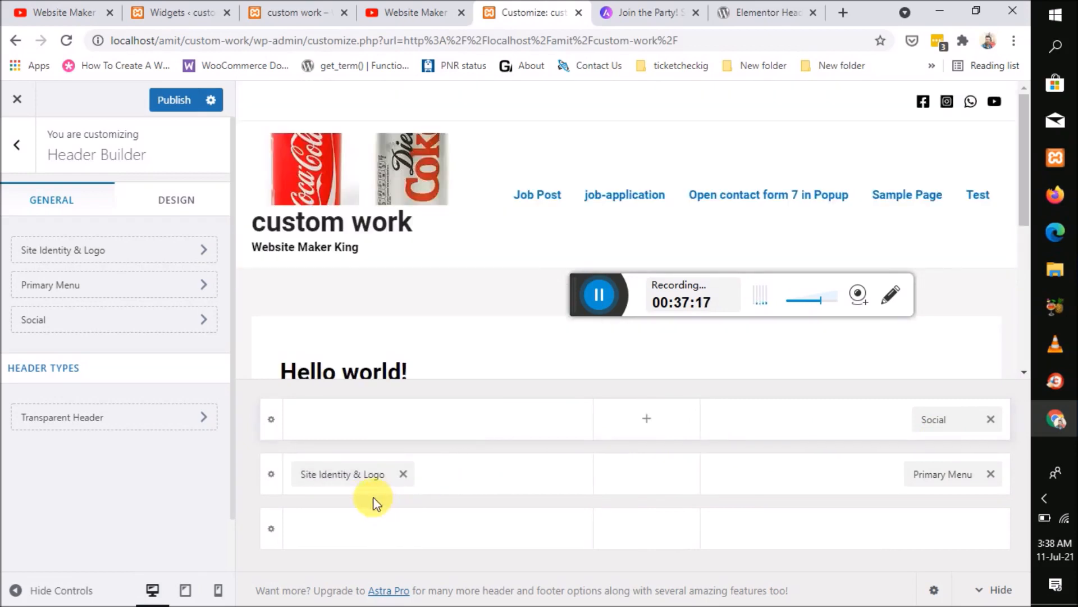
Step: Open the Site Identity & Logo settings and view the available logo images without choosing a replacement
left_click(355, 482)
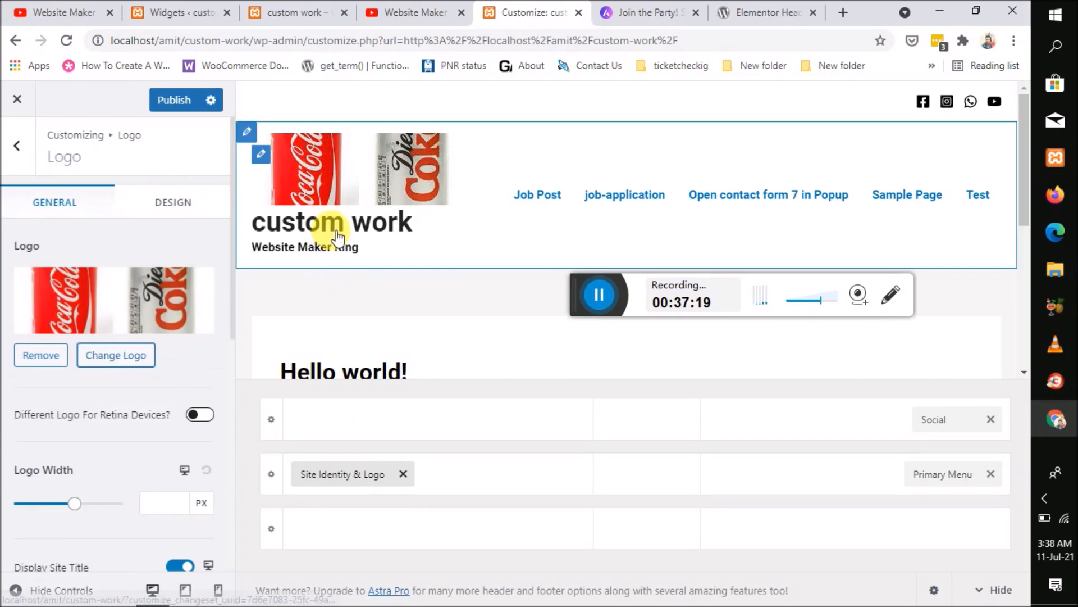
left_click(122, 360)
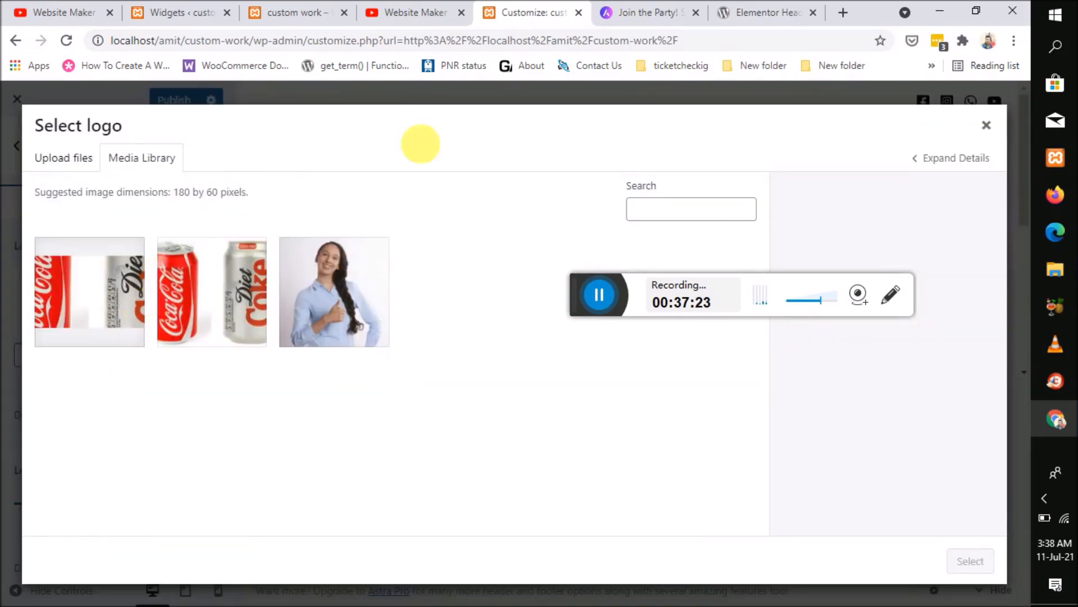
left_click(990, 130)
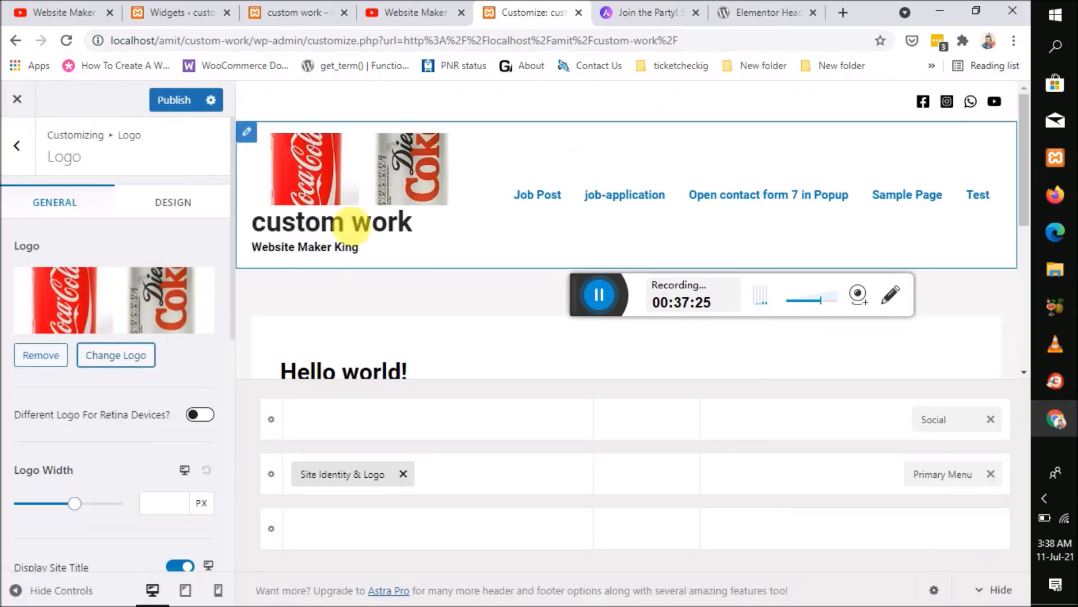
Step: Remove the logo image from the header's Logo settings and publish the header changes
left_click(66, 354)
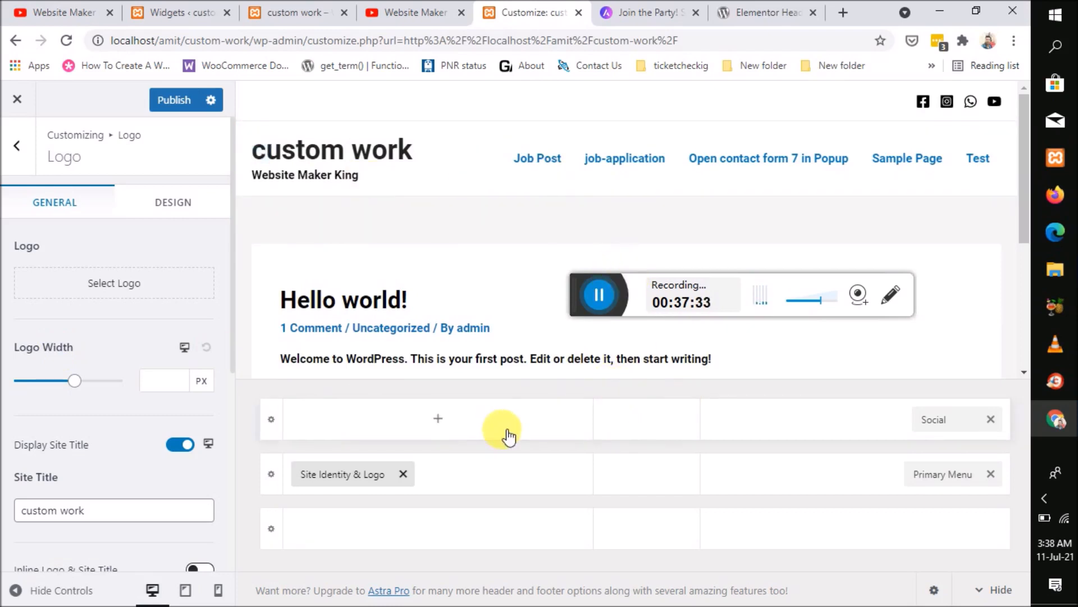
left_click(165, 110)
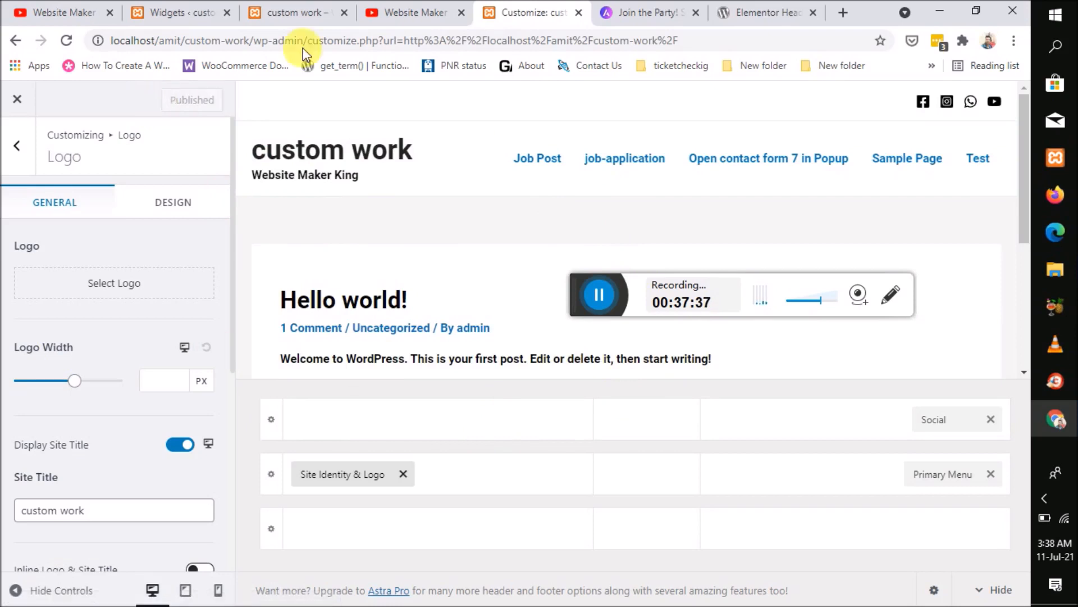
scroll(457, 151, "down", 1)
scroll(458, 150, "up", 1)
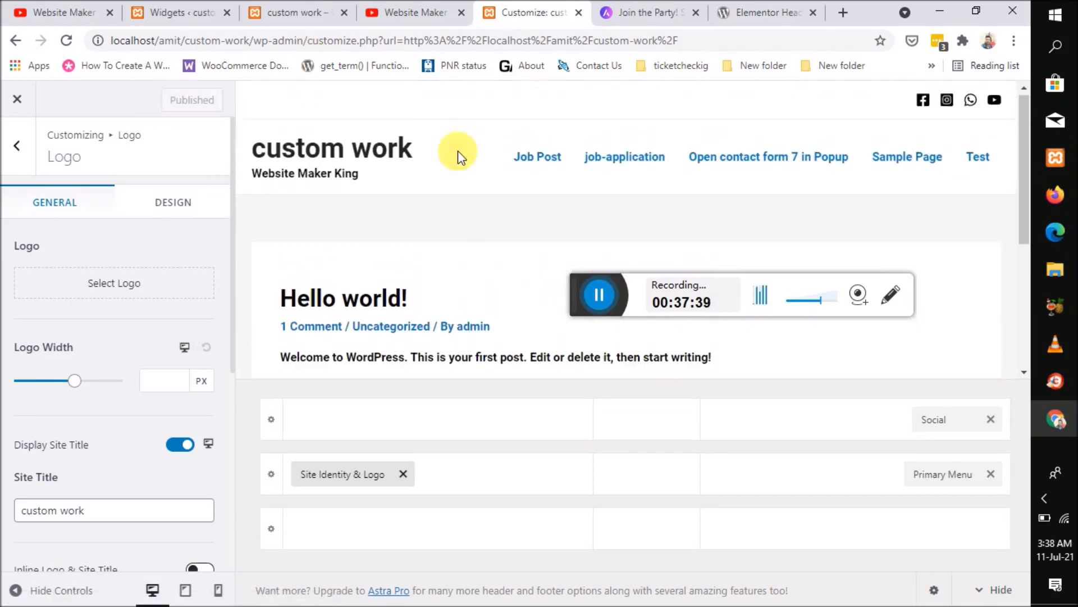
Step: Switch to the live site tab, open the dashboard's list of all pages and start a new page
left_click(310, 8)
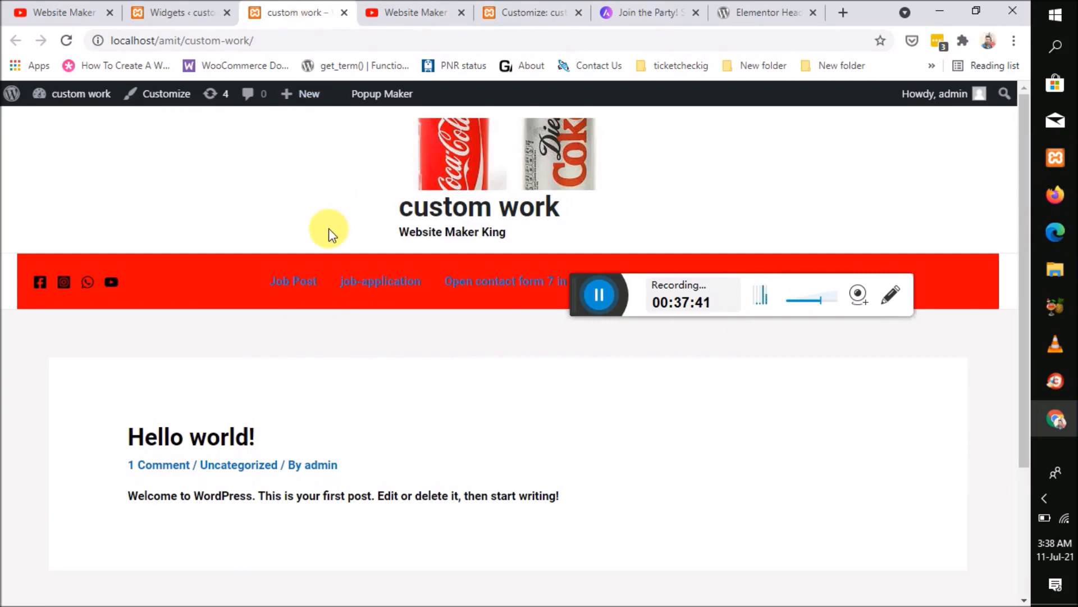
mouse_move(72, 90)
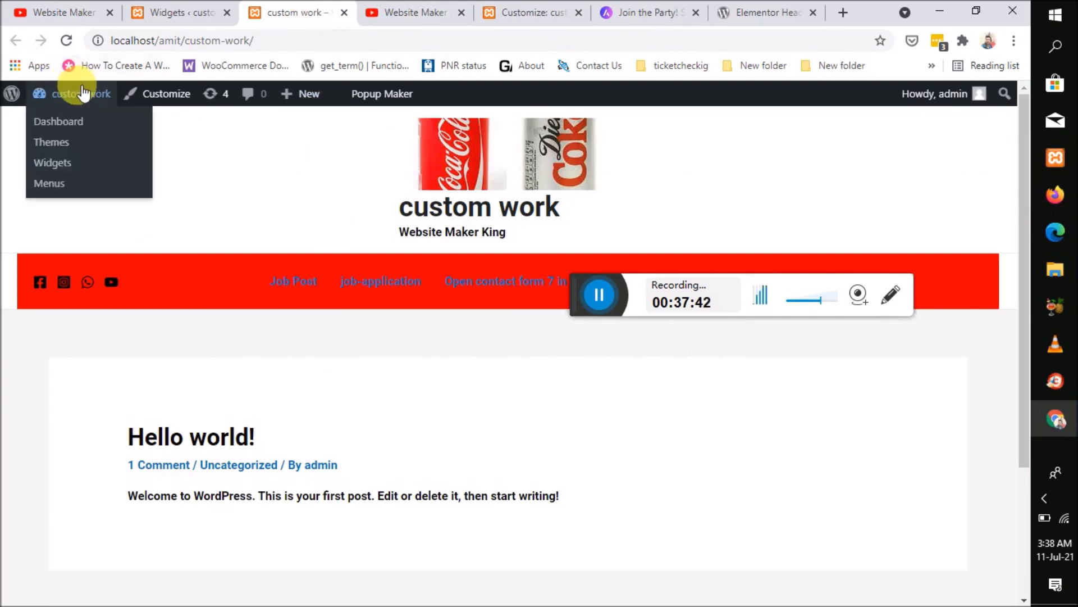
left_click(74, 128)
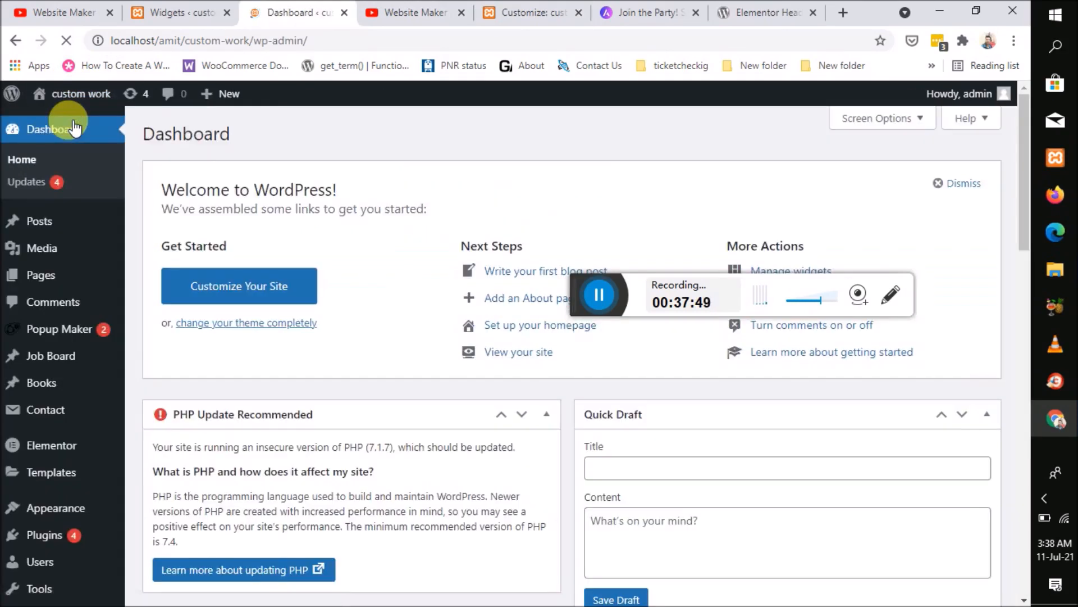
mouse_move(84, 272)
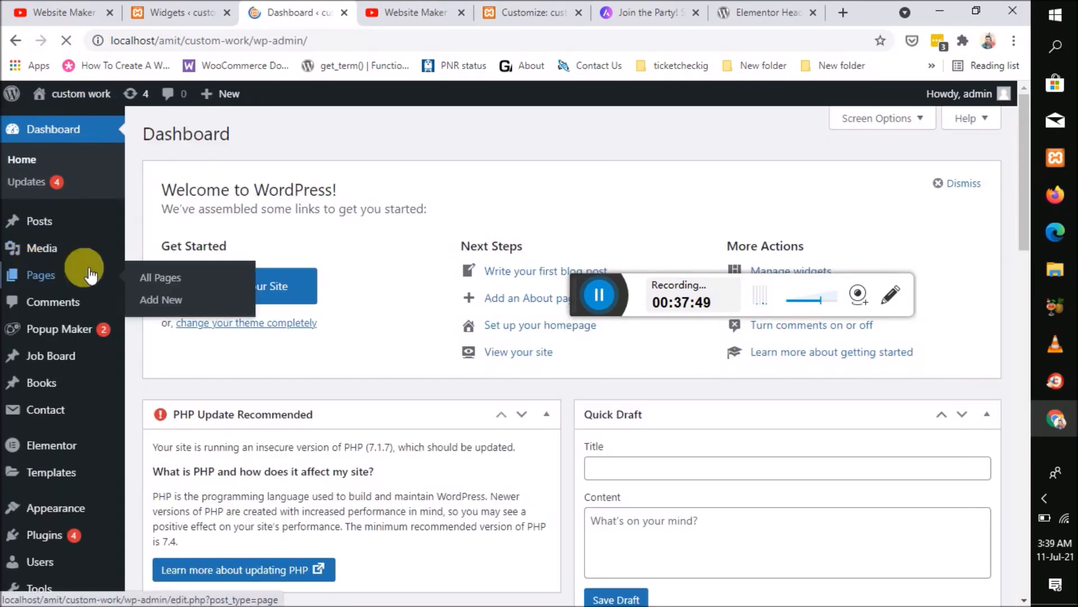
left_click(164, 281)
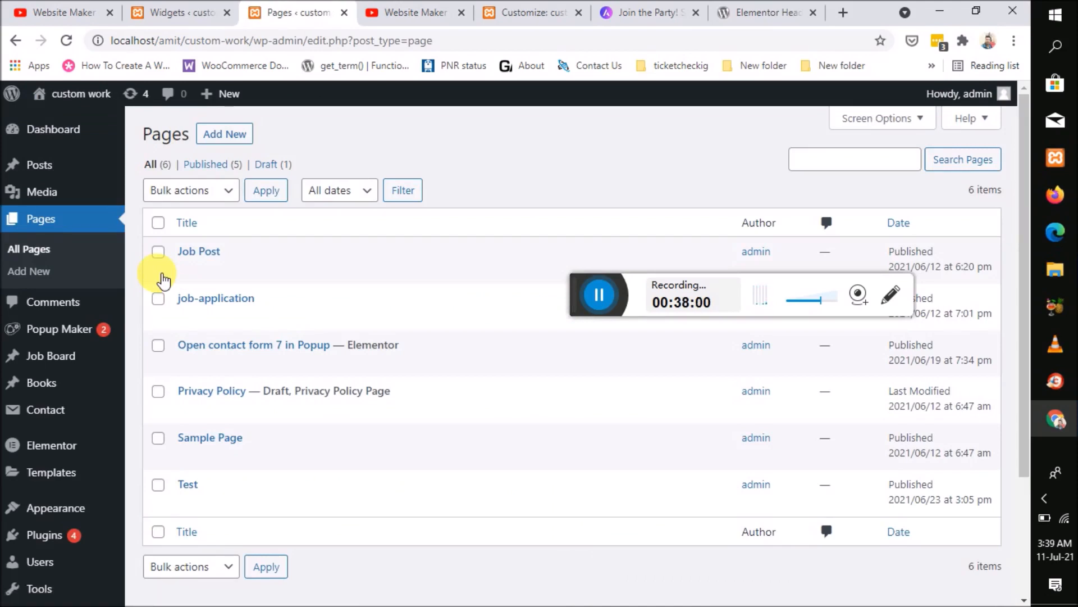
left_click(230, 137)
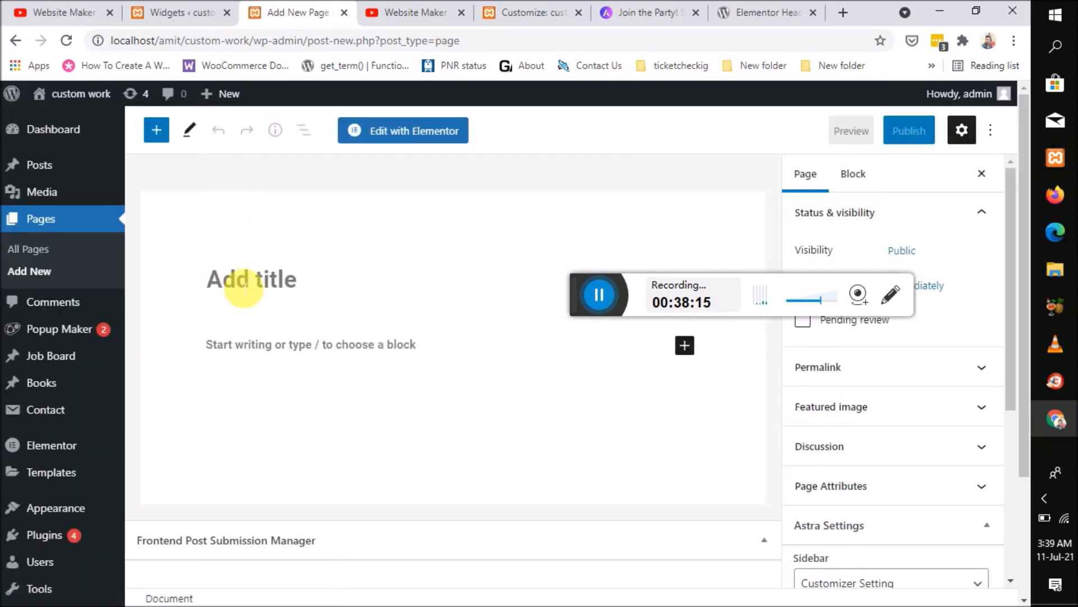
Step: Title the new page Home and publish it
type("Hp")
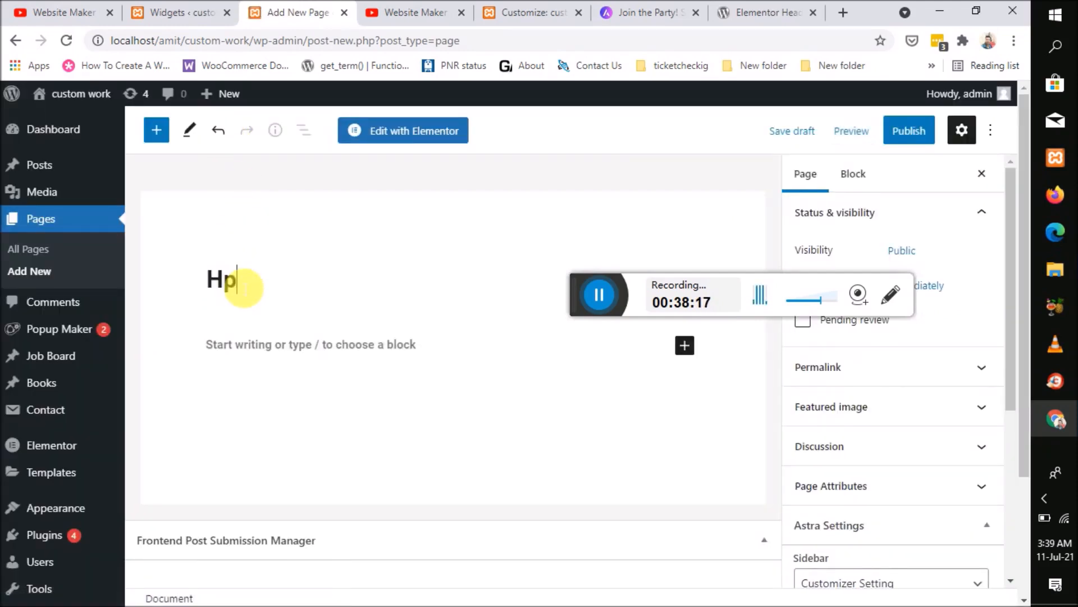
key("BackSpace")
type("ome")
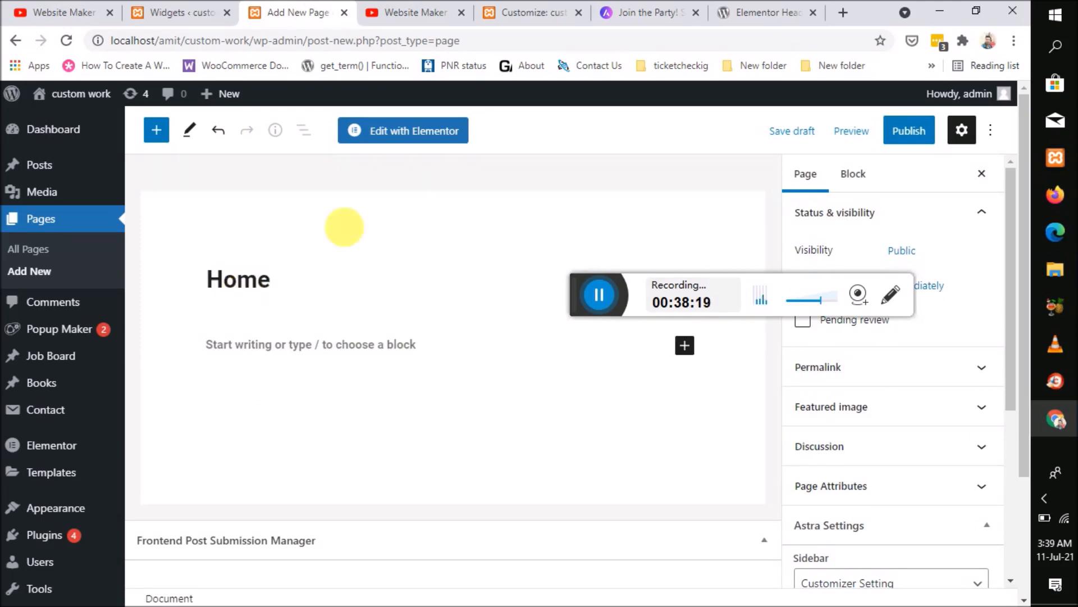
left_click(931, 129)
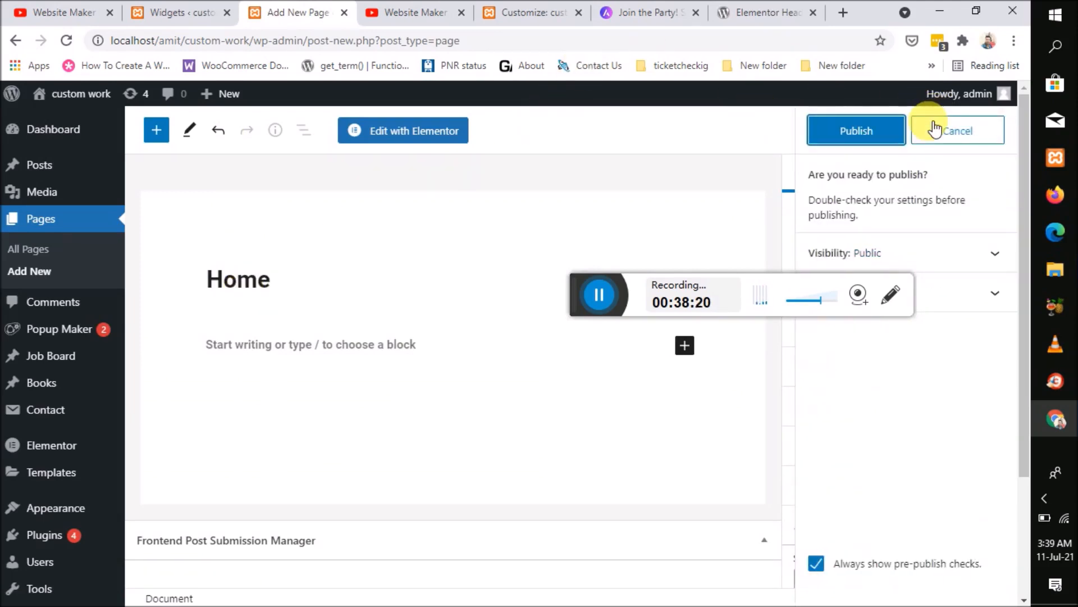
left_click(840, 124)
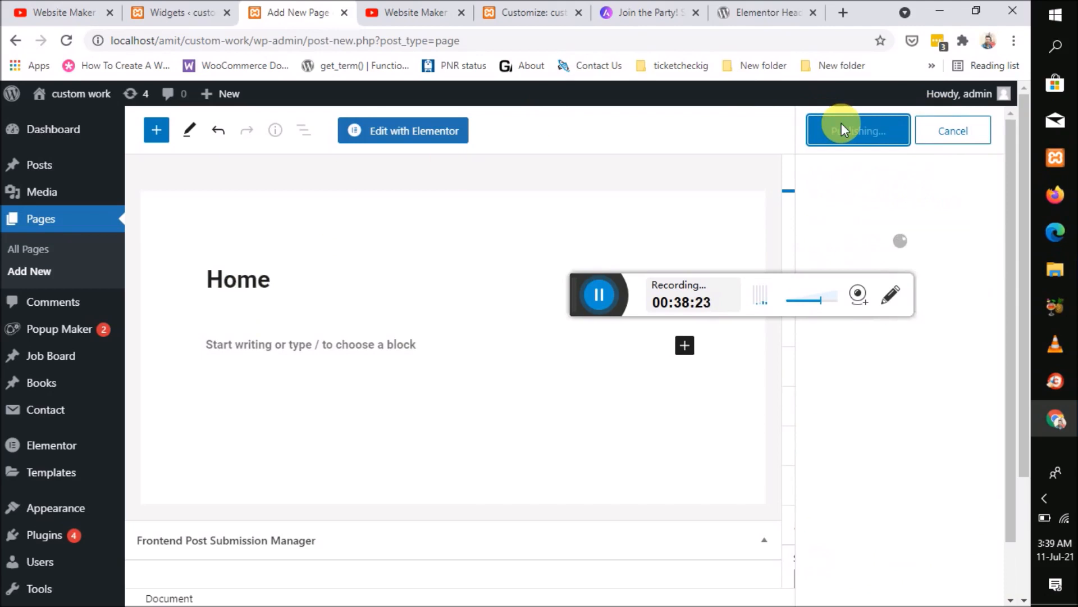
Step: Return to the customizer and set the homepage to display a static page in Homepage Settings
left_click(513, 13)
scroll(185, 351, "down", 2)
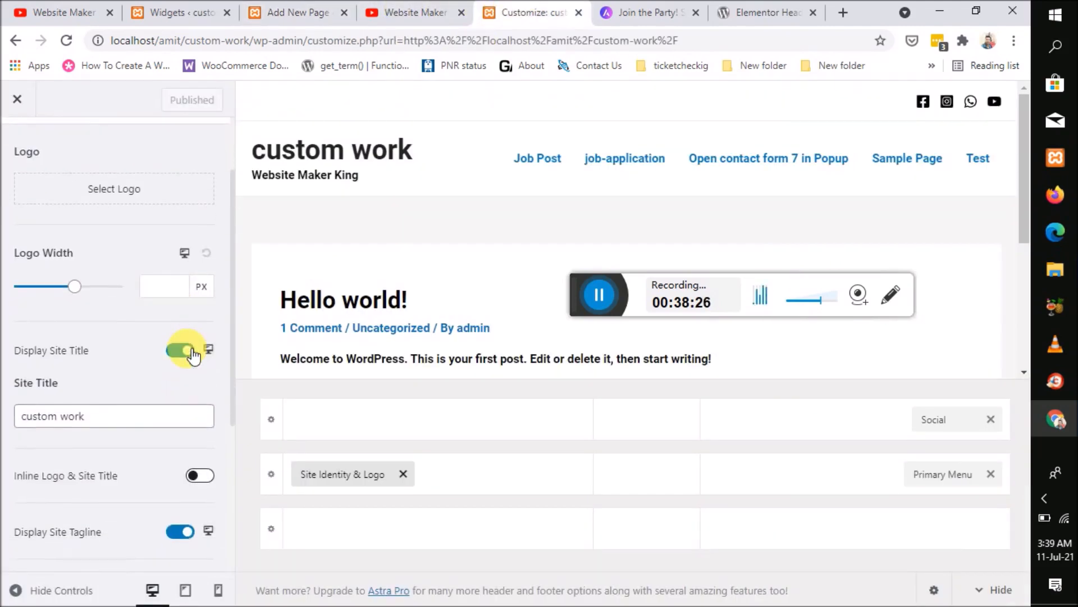
scroll(189, 353, "up", 2)
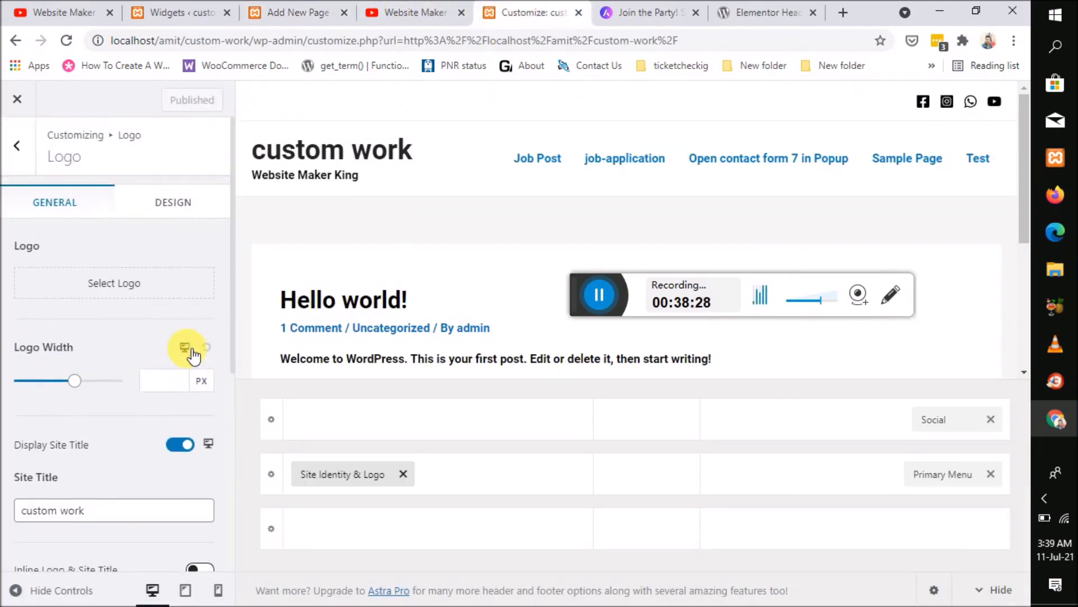
left_click(27, 155)
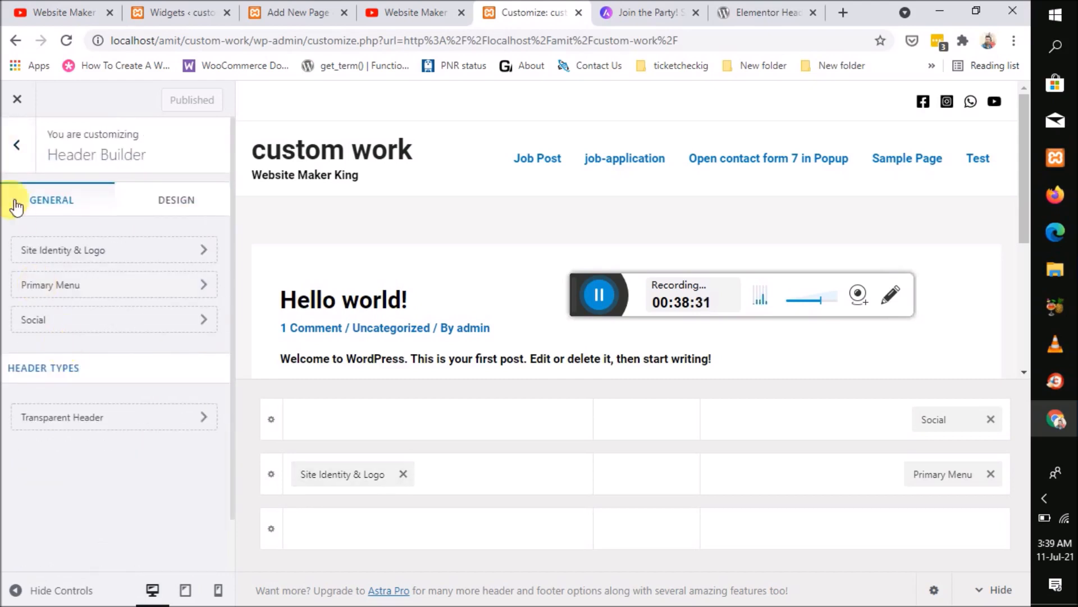
left_click(15, 153)
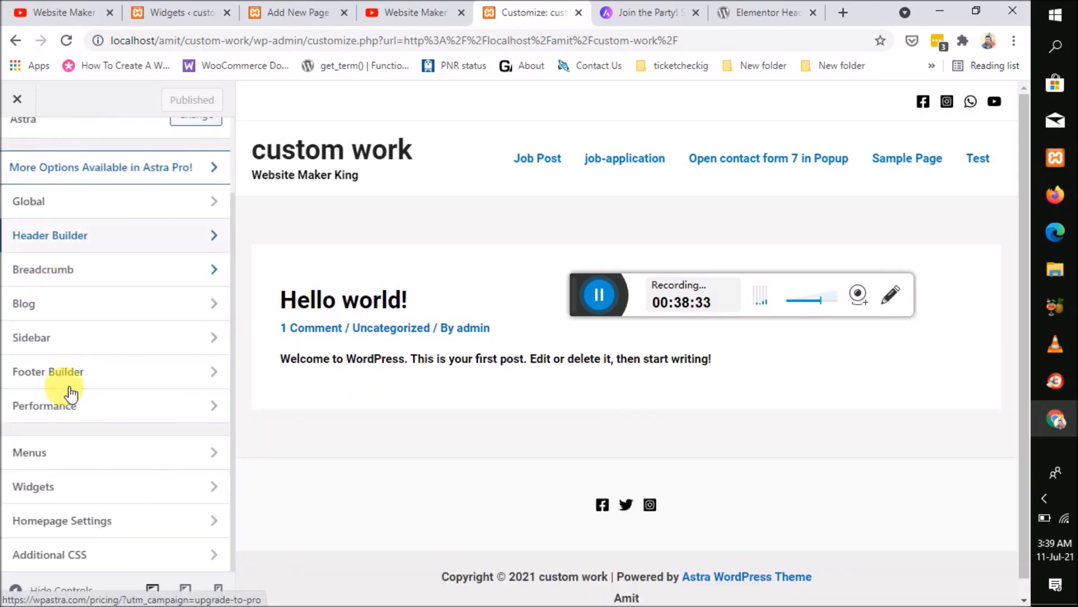
left_click(123, 531)
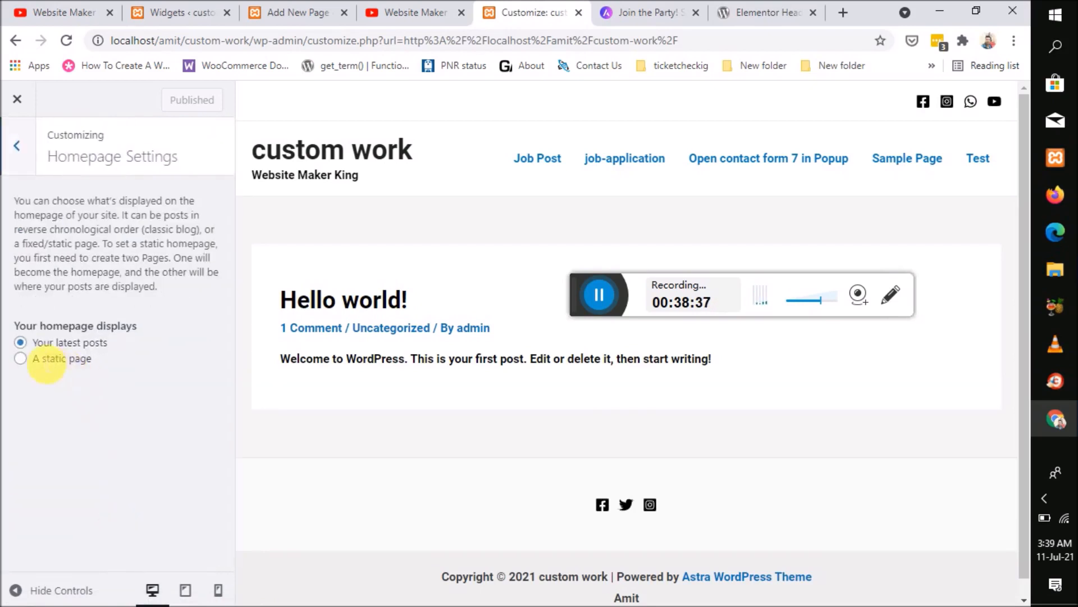
left_click(22, 370)
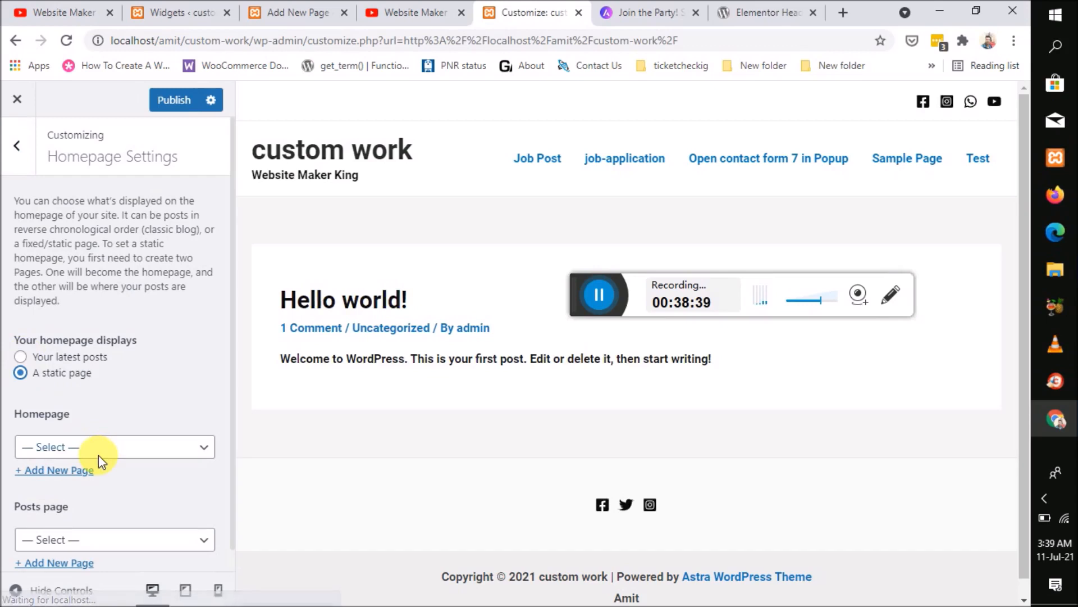
Step: Leave the Homepage choice on Select and publish the static page setting
left_click(107, 449)
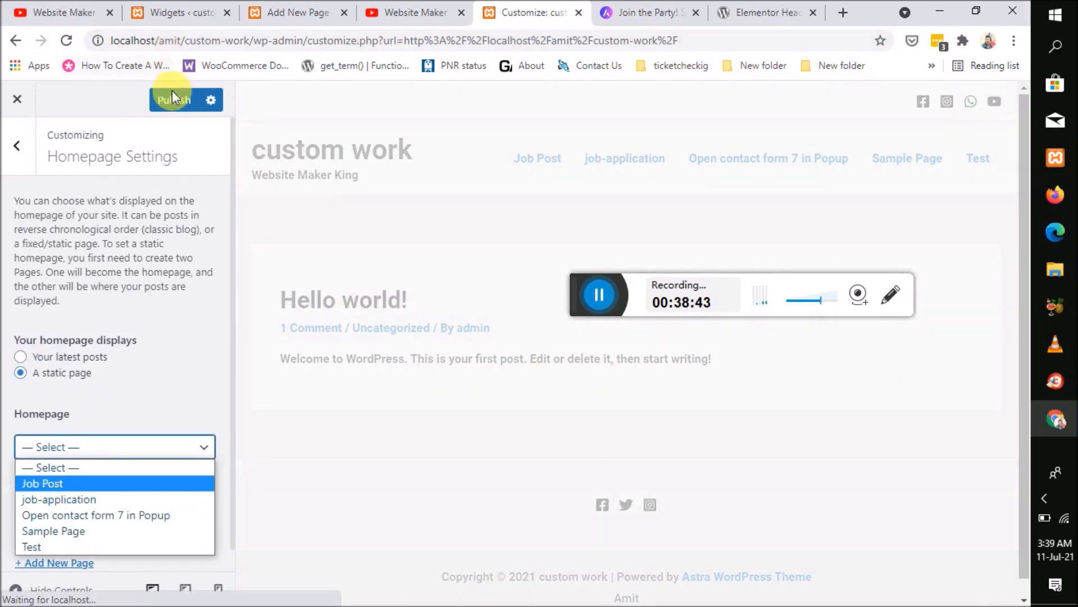
left_click(59, 468)
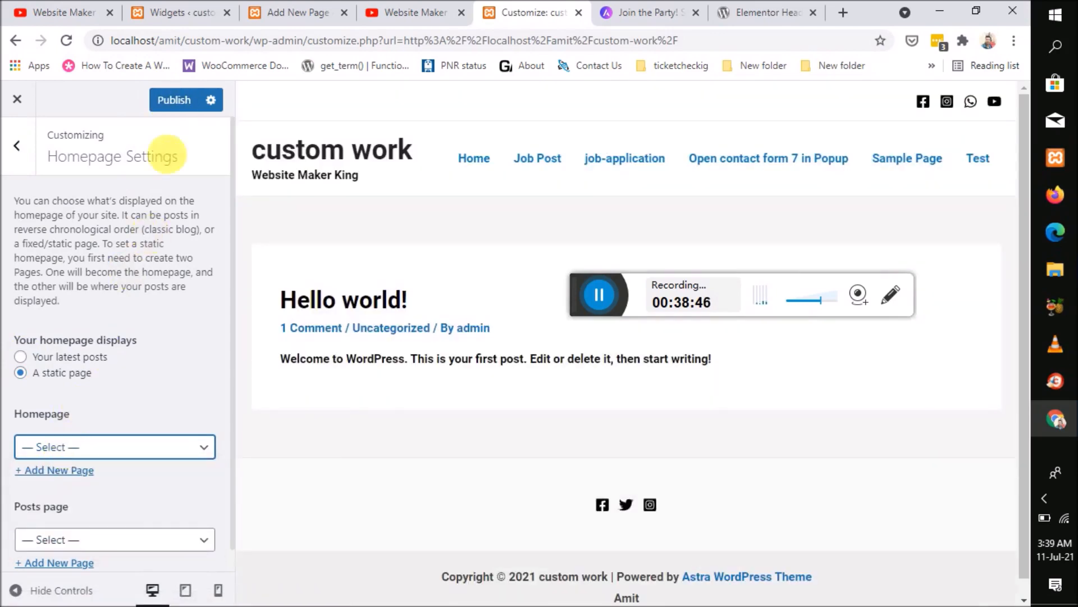
left_click(175, 102)
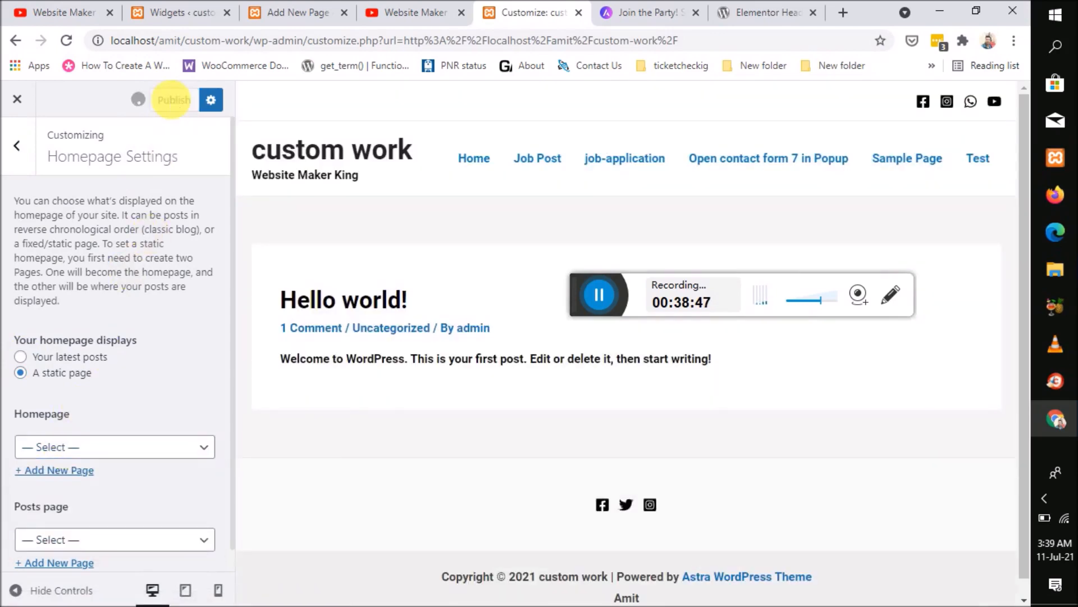
Step: Check the publishing status of the Home page in its editor and view the customizer's Homepage choices again
left_click(285, 16)
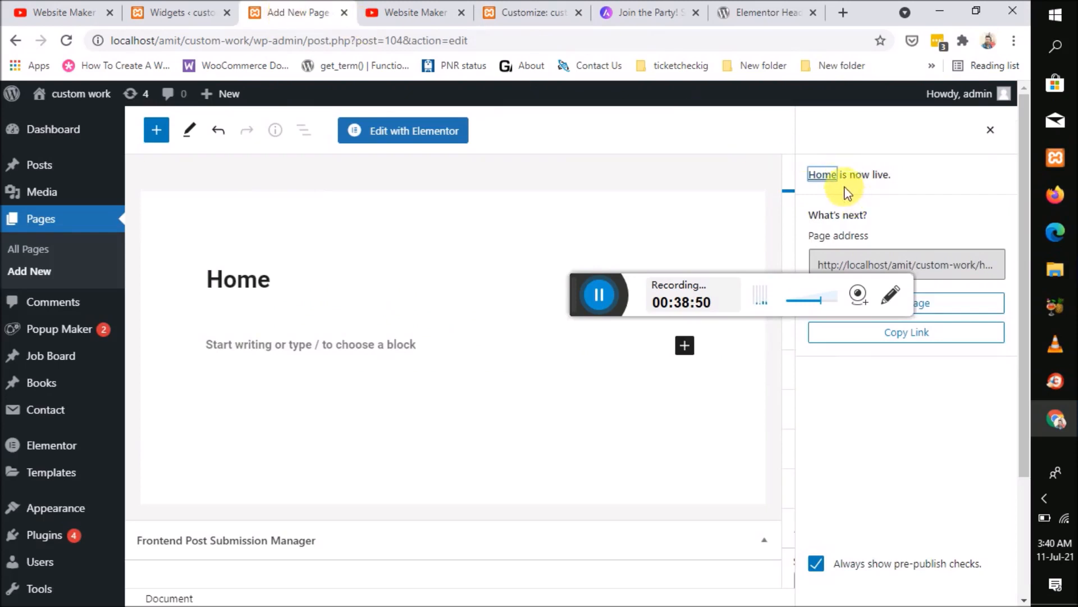
left_click(500, 12)
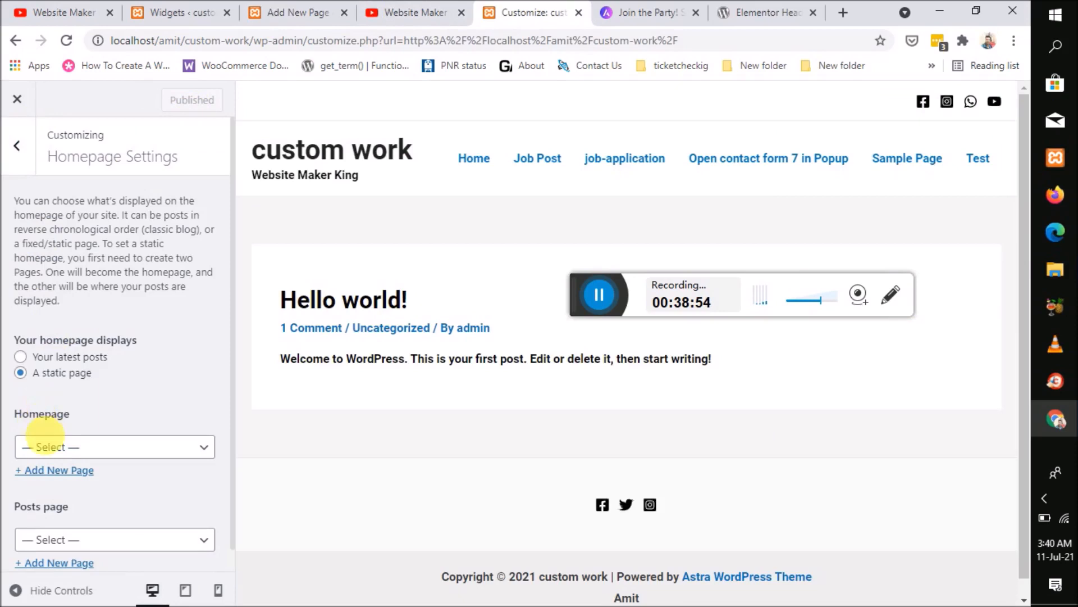
left_click(59, 447)
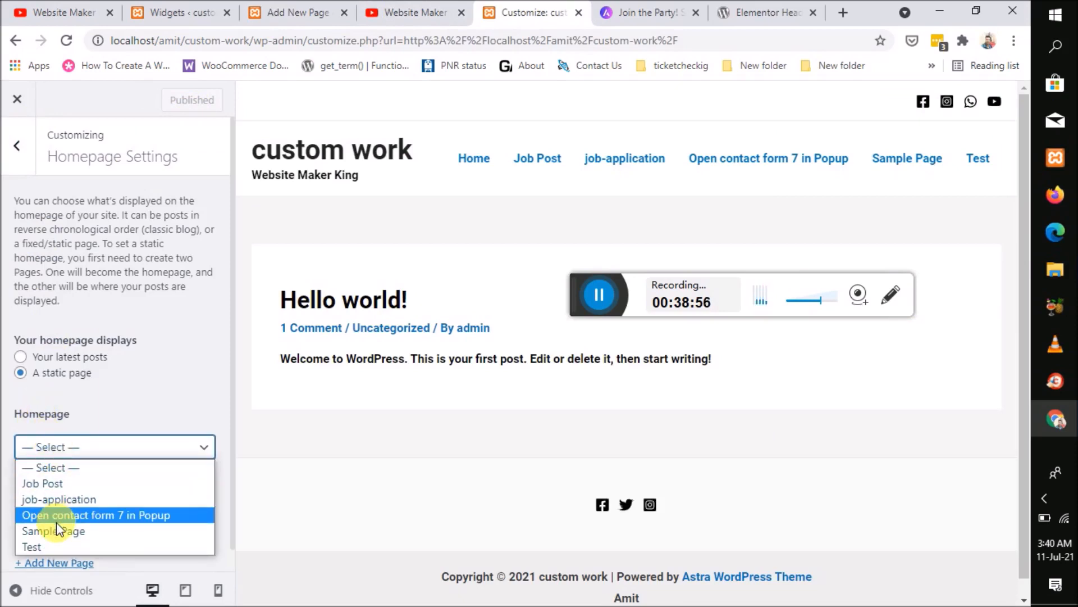
Step: Reload the customizer, assign the Home page as the static homepage in Homepage Settings and publish
left_click(62, 43)
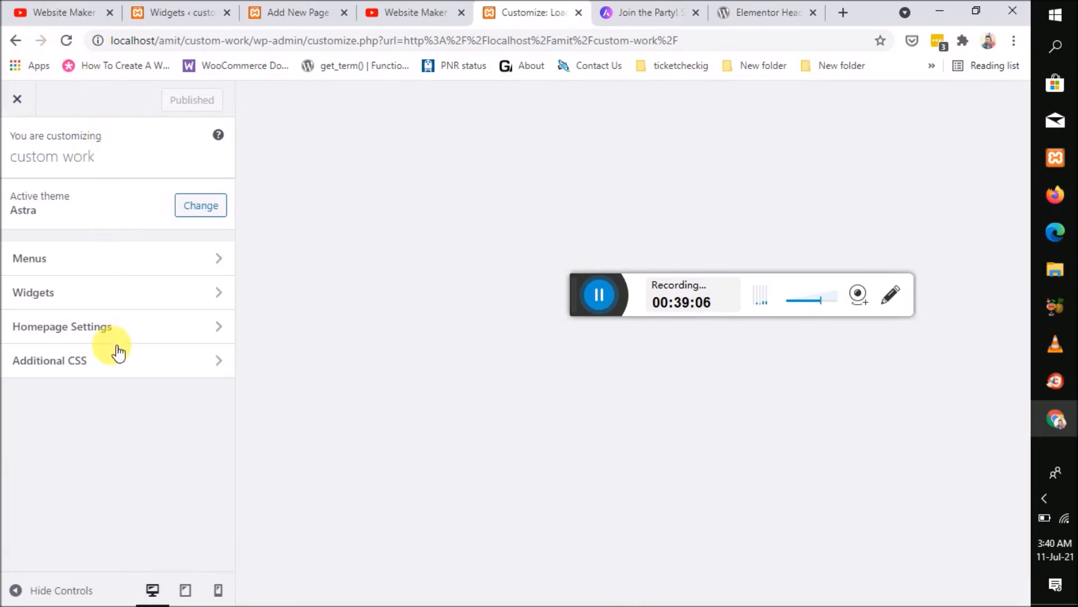
left_click(112, 328)
scroll(79, 445, "down", 2)
scroll(82, 446, "up", 2)
left_click(84, 448)
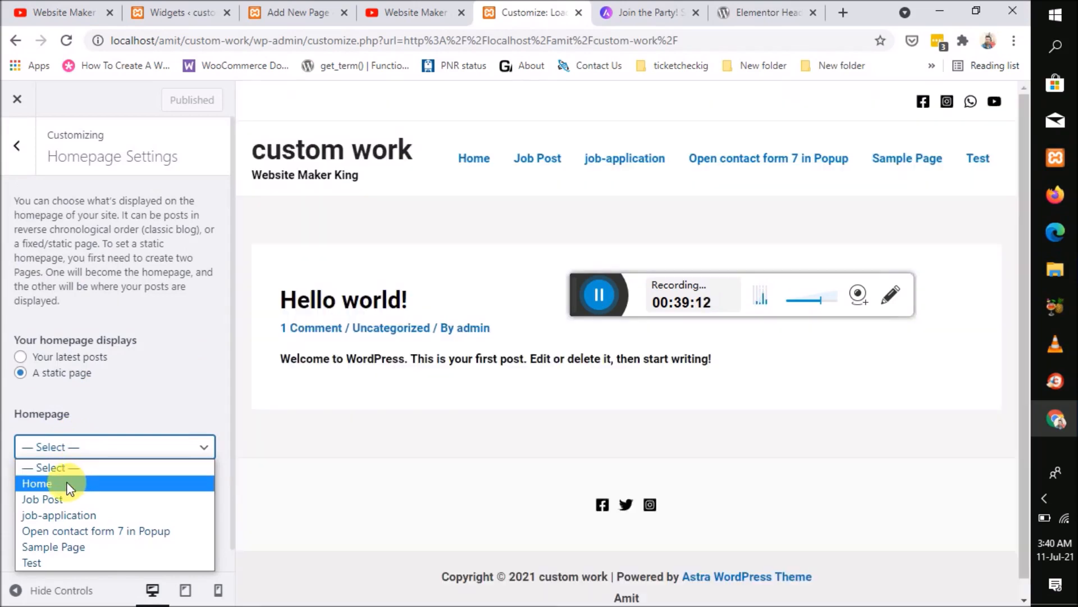
left_click(69, 484)
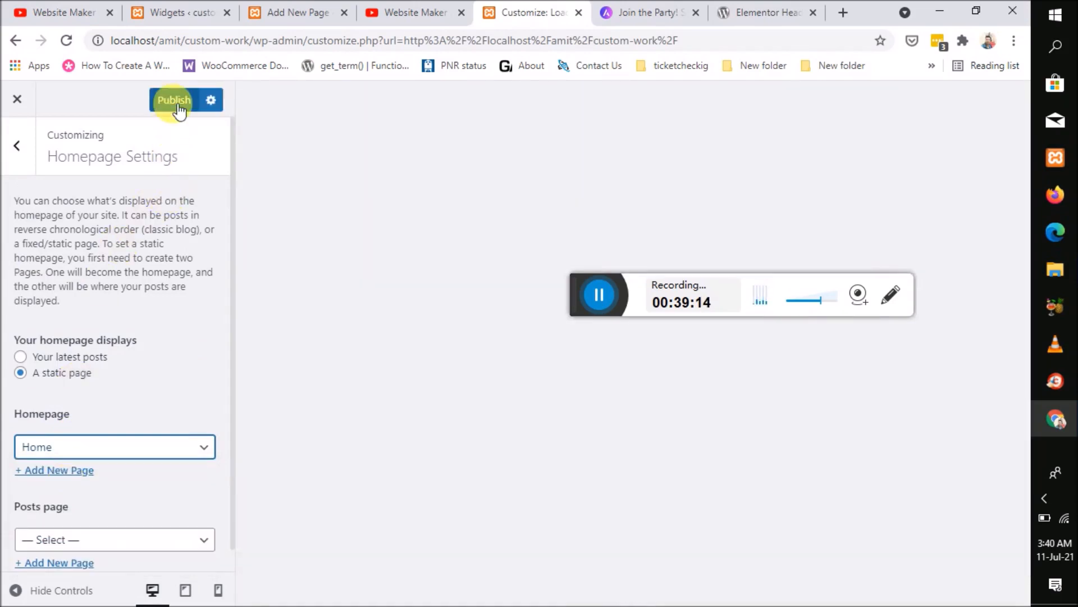
left_click(174, 101)
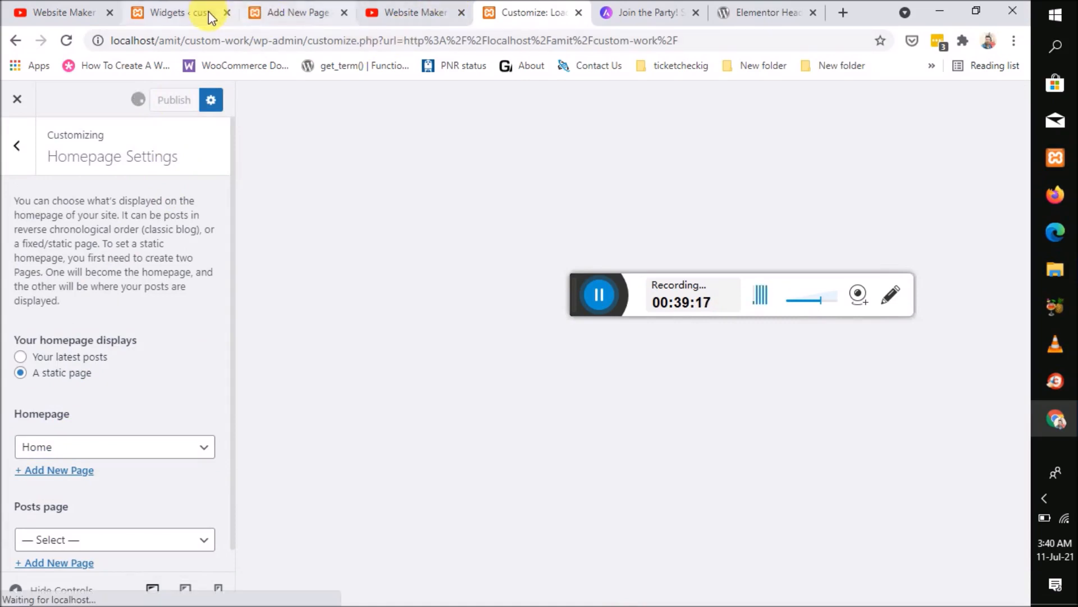
Step: Look over the admin menu on the Widgets page and the Home page's editor
left_click(191, 12)
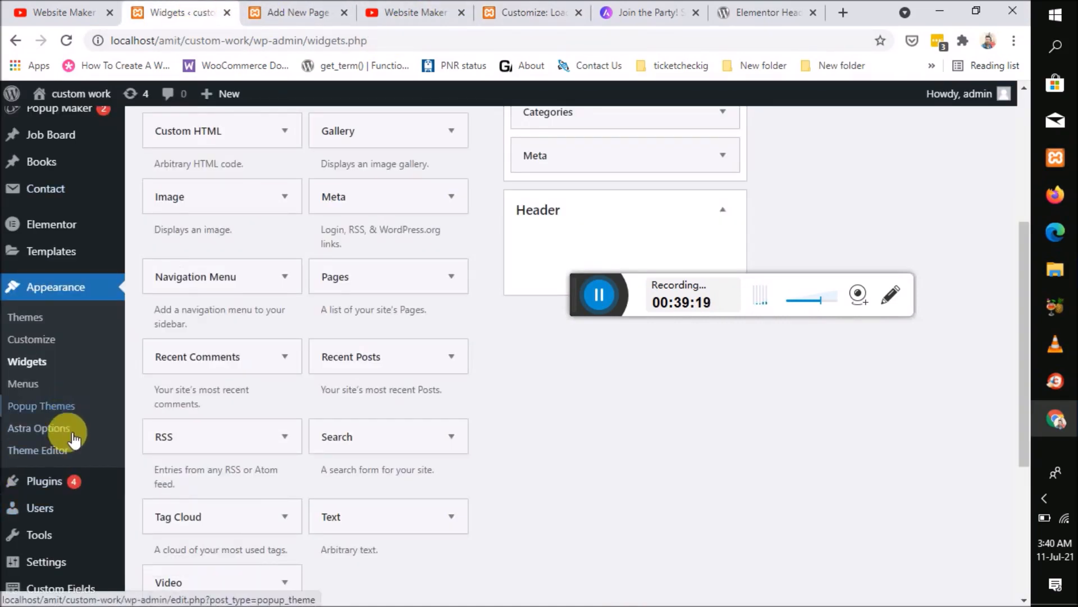
scroll(68, 489, "down", 1)
mouse_move(68, 492)
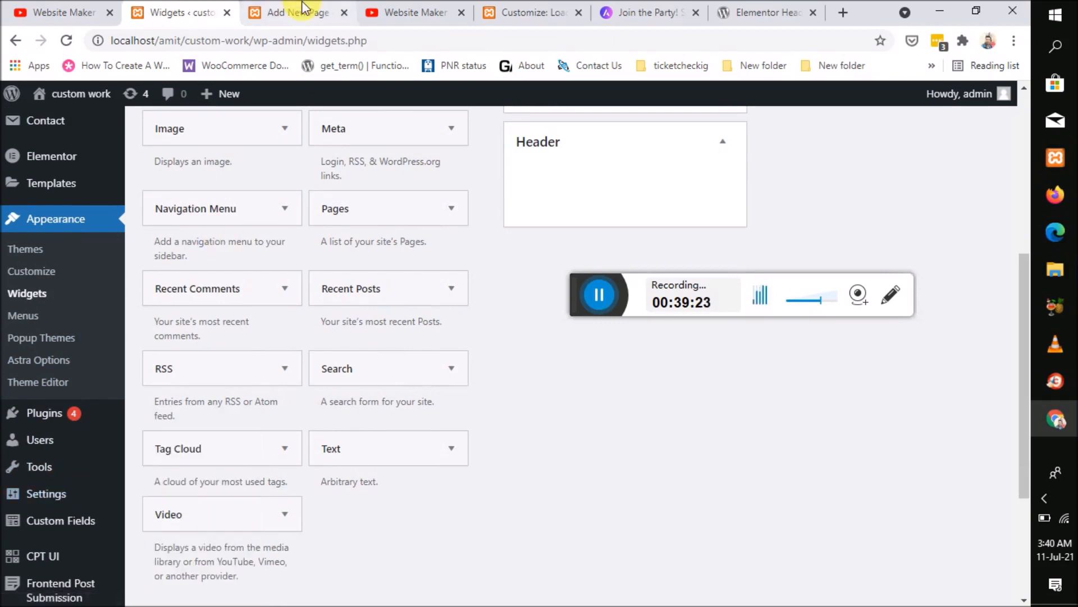
left_click(281, 12)
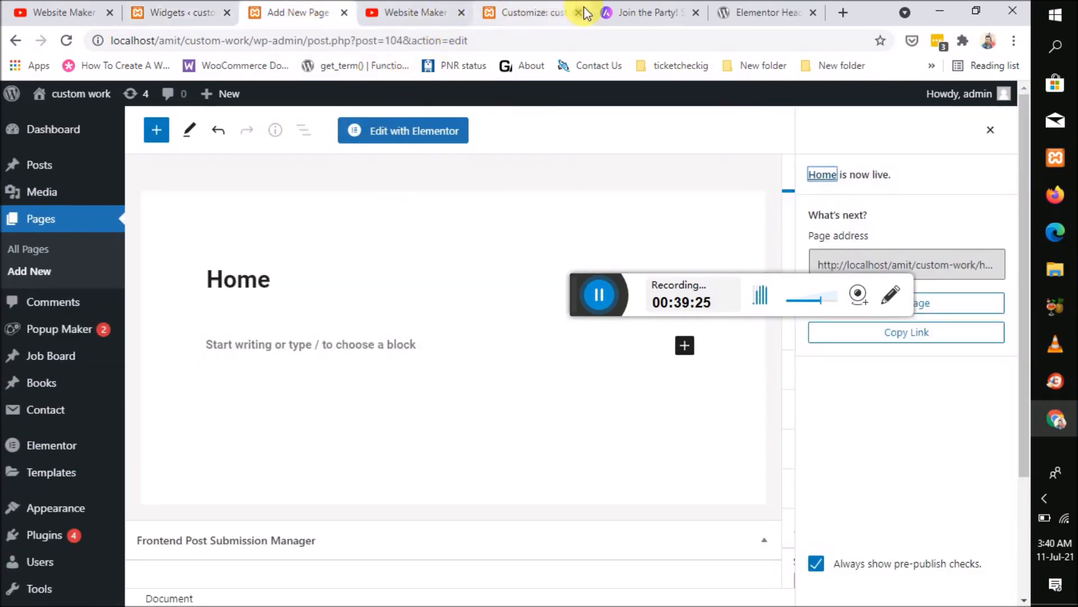
Step: Return to the customizer, close it and reload the live site to check the new homepage
left_click(546, 11)
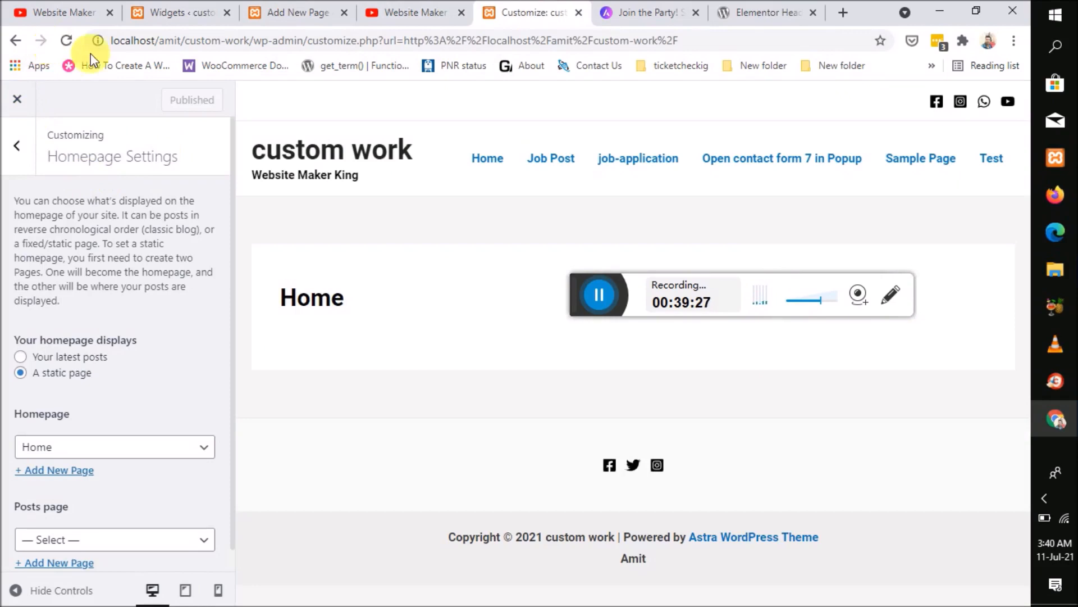
left_click(18, 100)
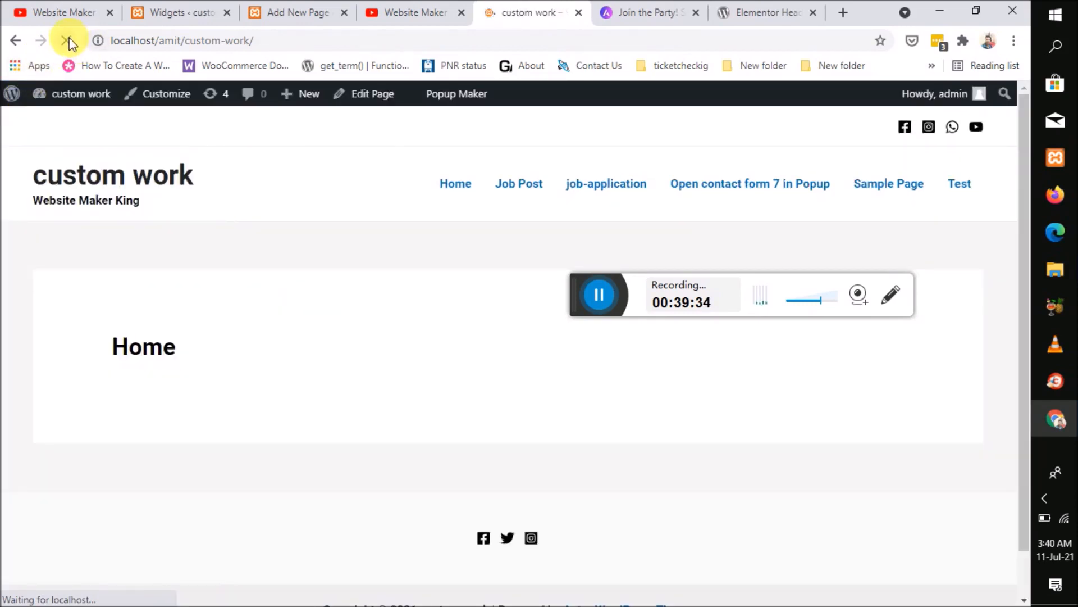
left_click(67, 41)
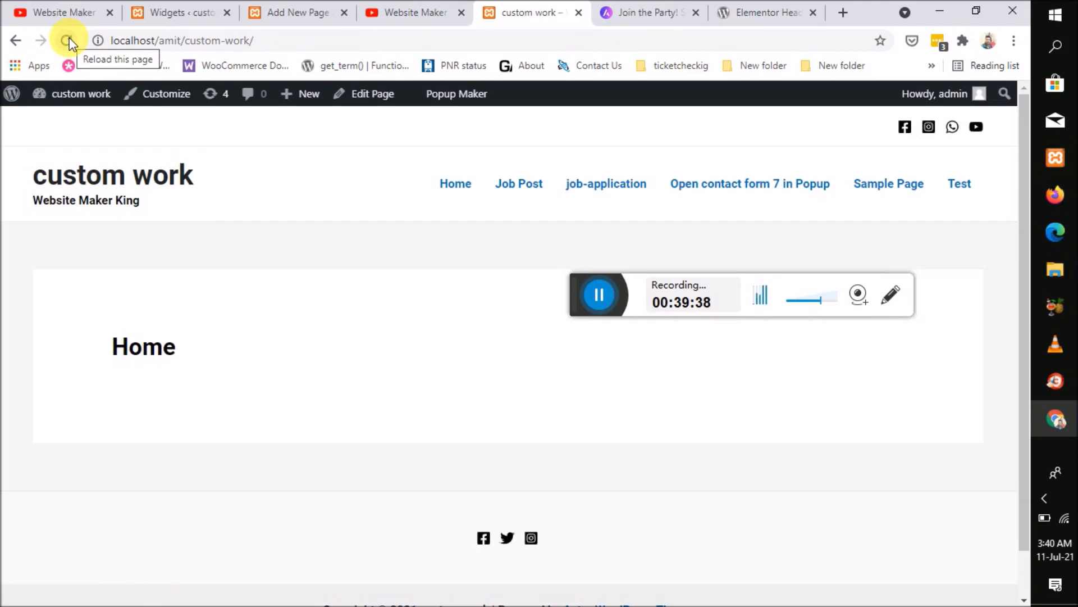
Step: Open the Home page from the live site for editing in Elementor
left_click(375, 103)
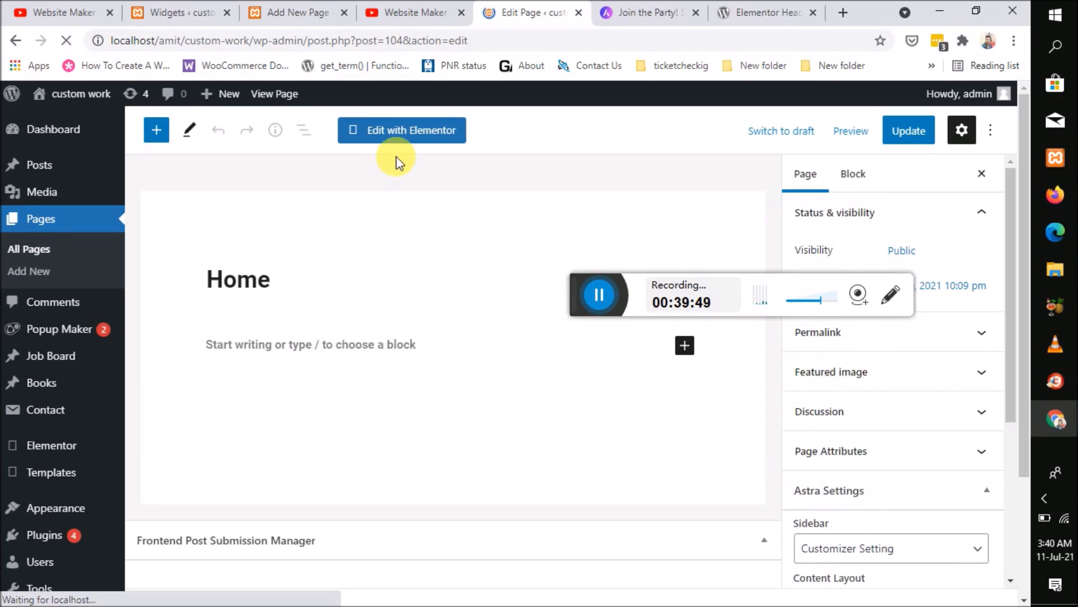
left_click(404, 137)
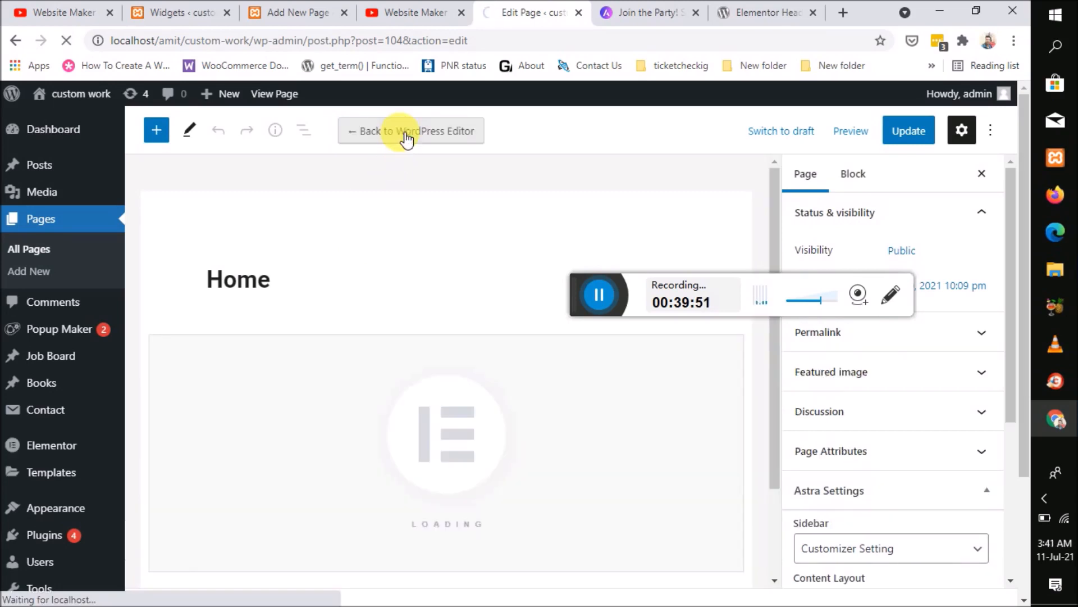
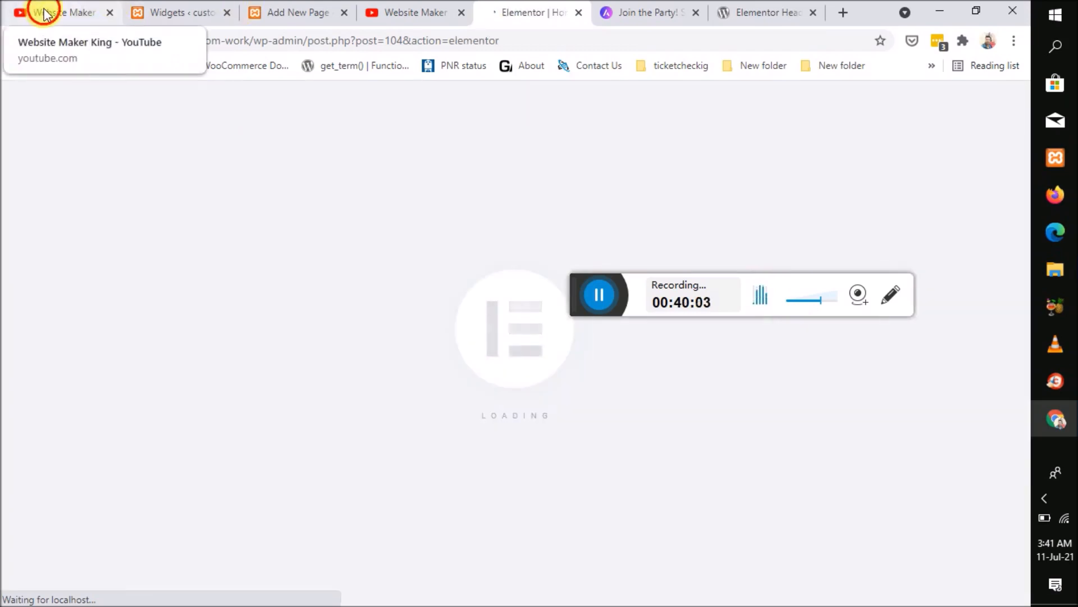
left_click(45, 13)
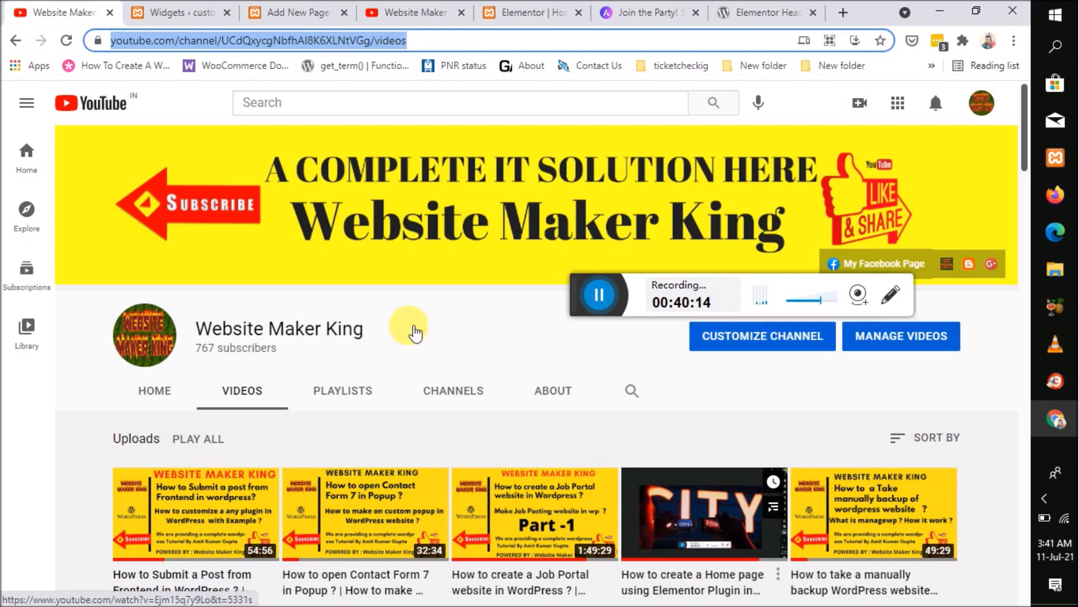
left_click(314, 10)
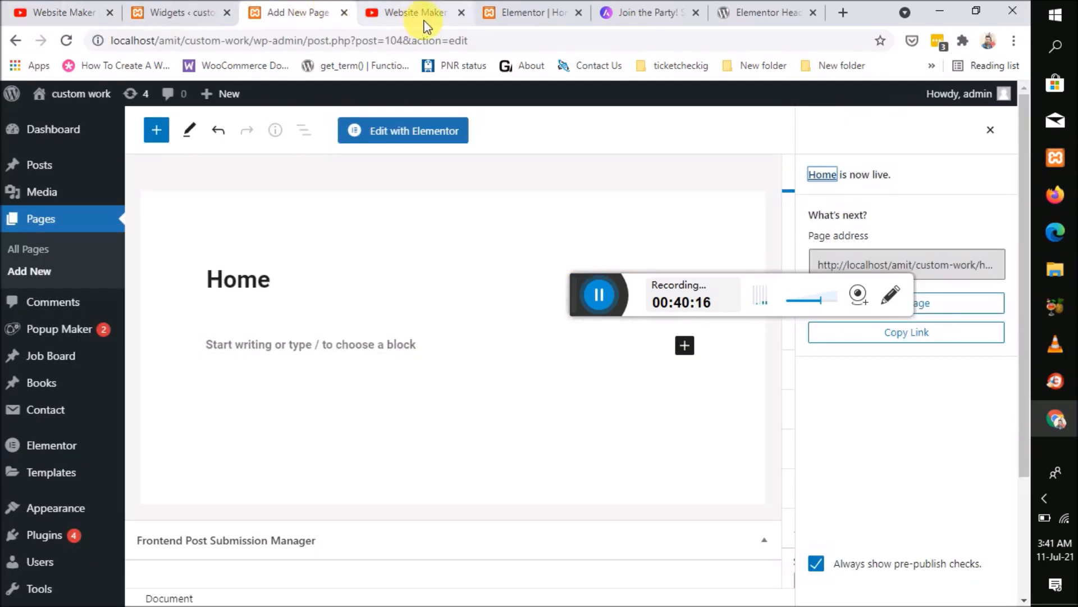
left_click(523, 22)
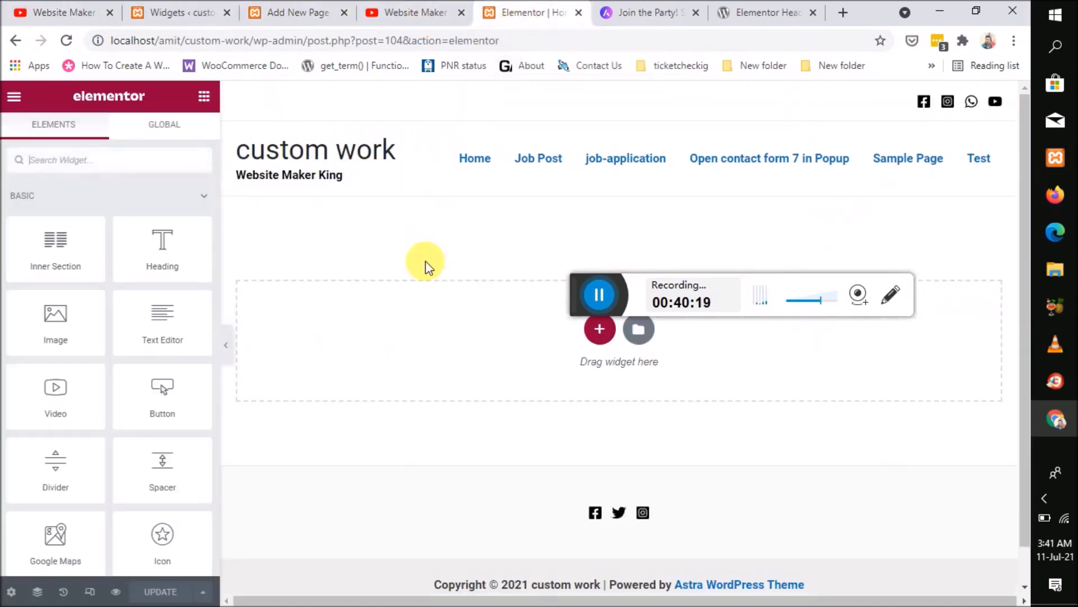
Step: Add a section with two equal columns to the Home page and place a Video widget in its first column
left_click(599, 328)
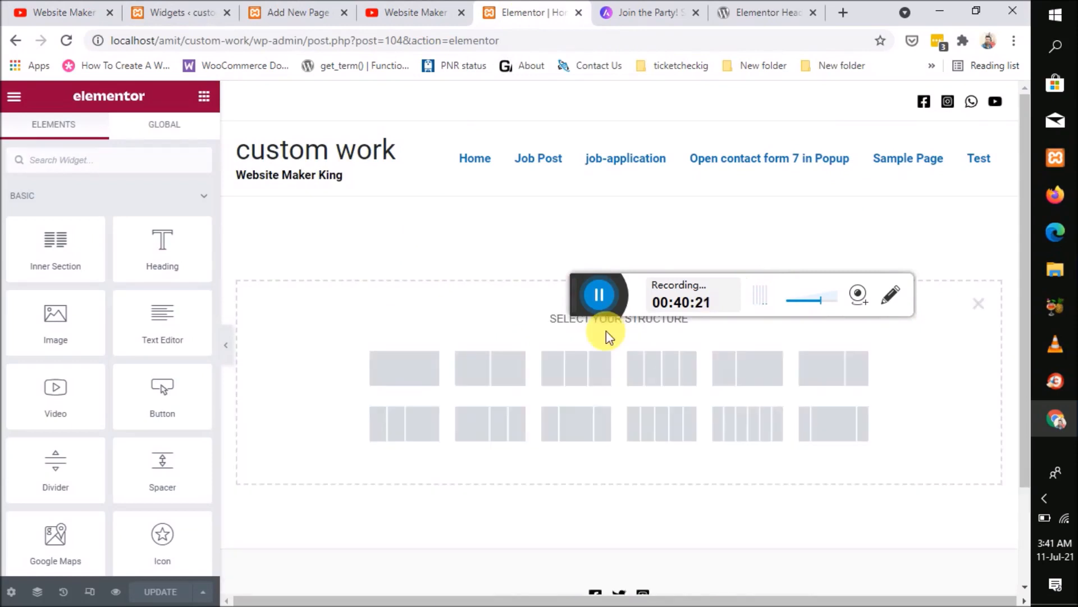
left_click(477, 388)
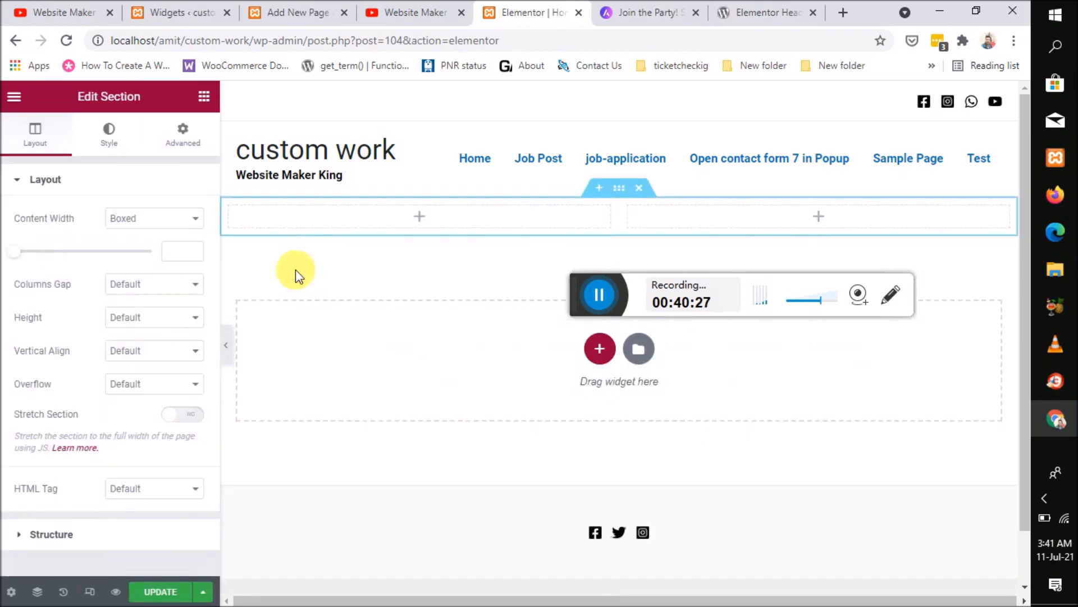
left_click(204, 97)
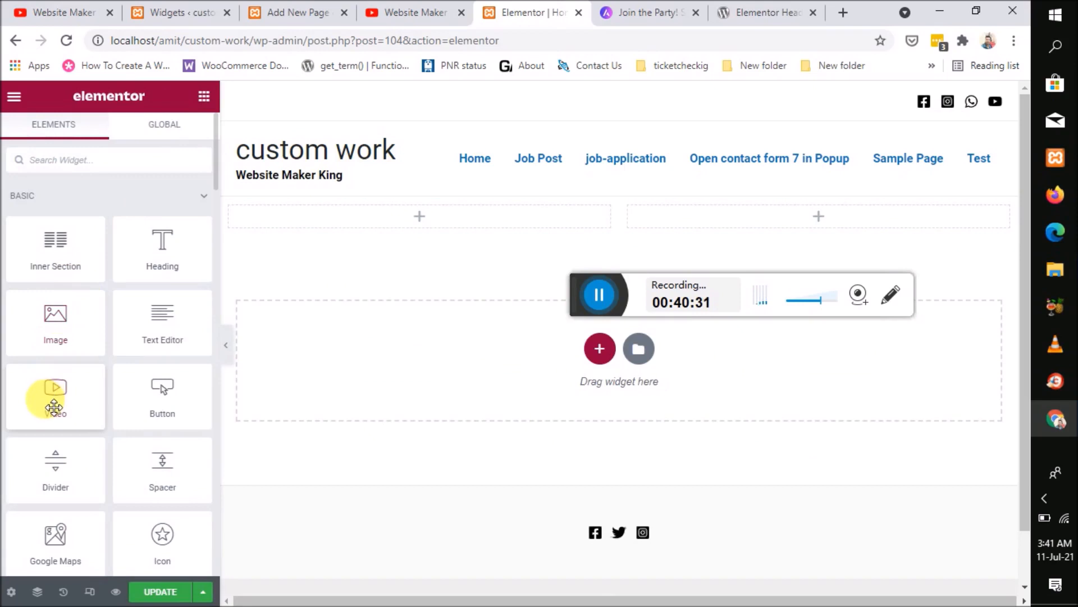
left_click_drag(67, 405, 416, 229)
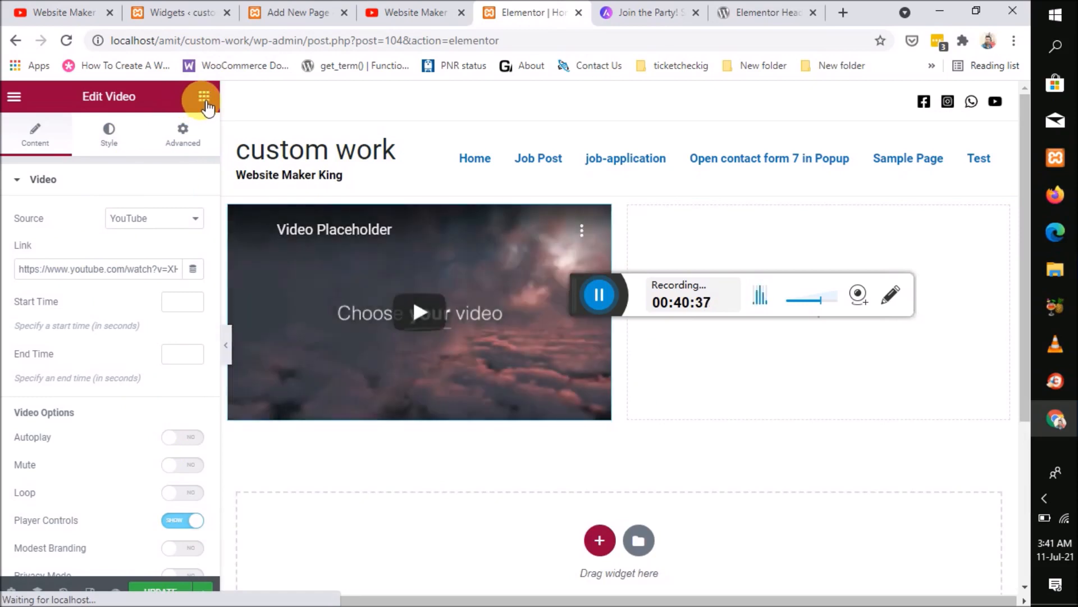
Step: Fill the section's second column with a Heading, a Text Editor and a Button widget, stacked in that order
left_click(204, 100)
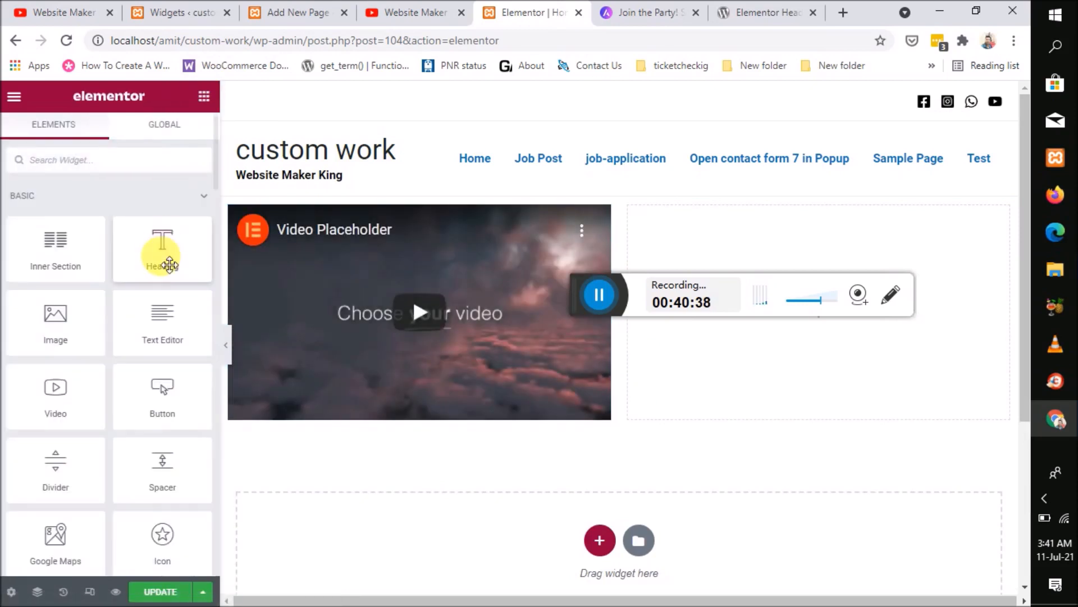
left_click_drag(167, 269, 837, 240)
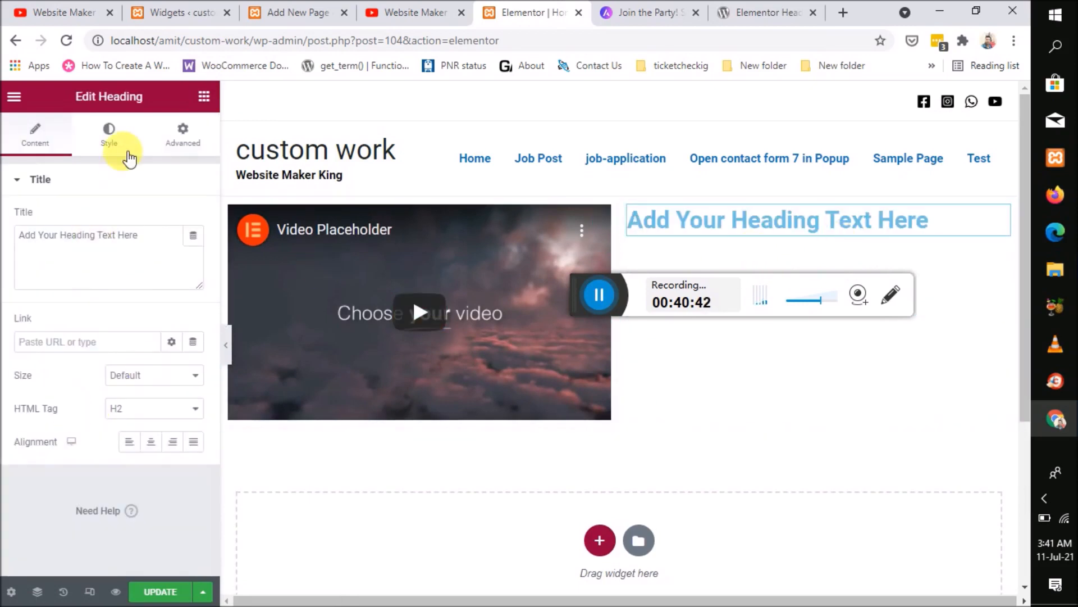
left_click(208, 95)
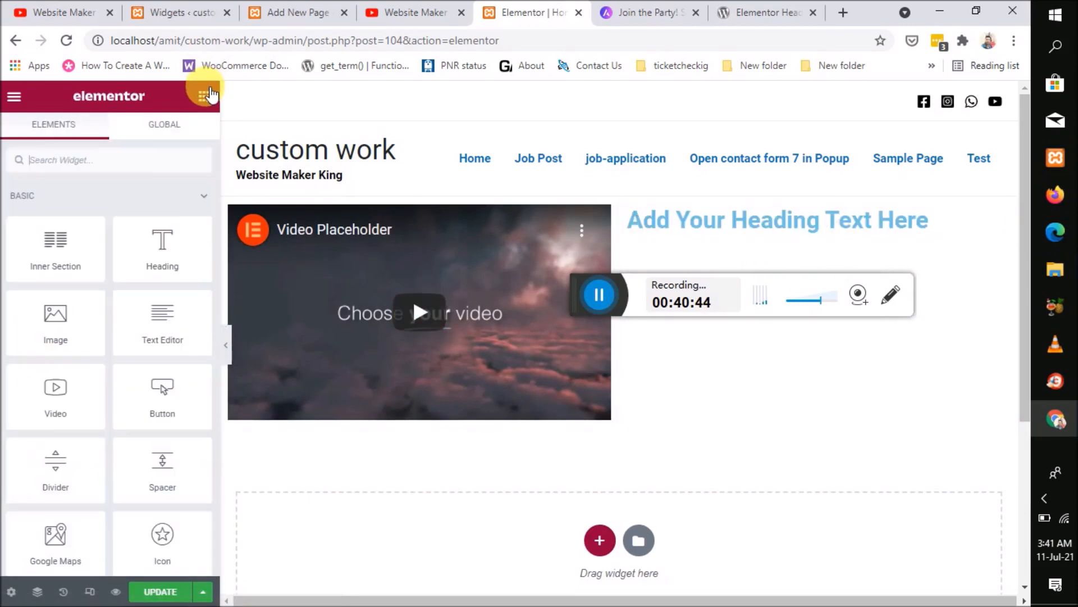
left_click_drag(155, 351, 787, 356)
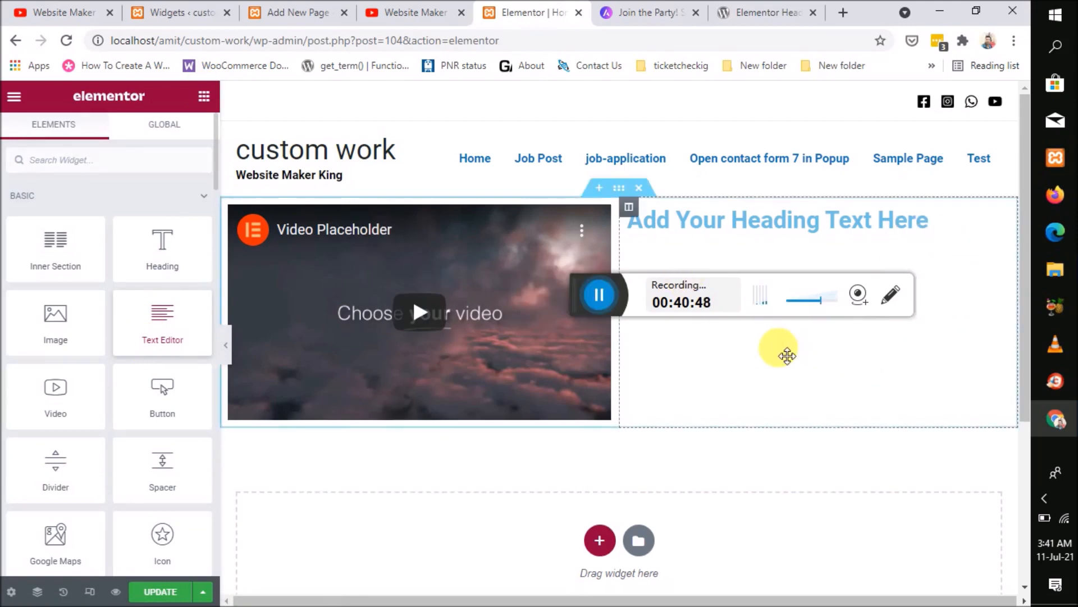
left_click_drag(584, 281, 544, 551)
left_click_drag(149, 344, 821, 340)
left_click_drag(161, 342, 719, 226)
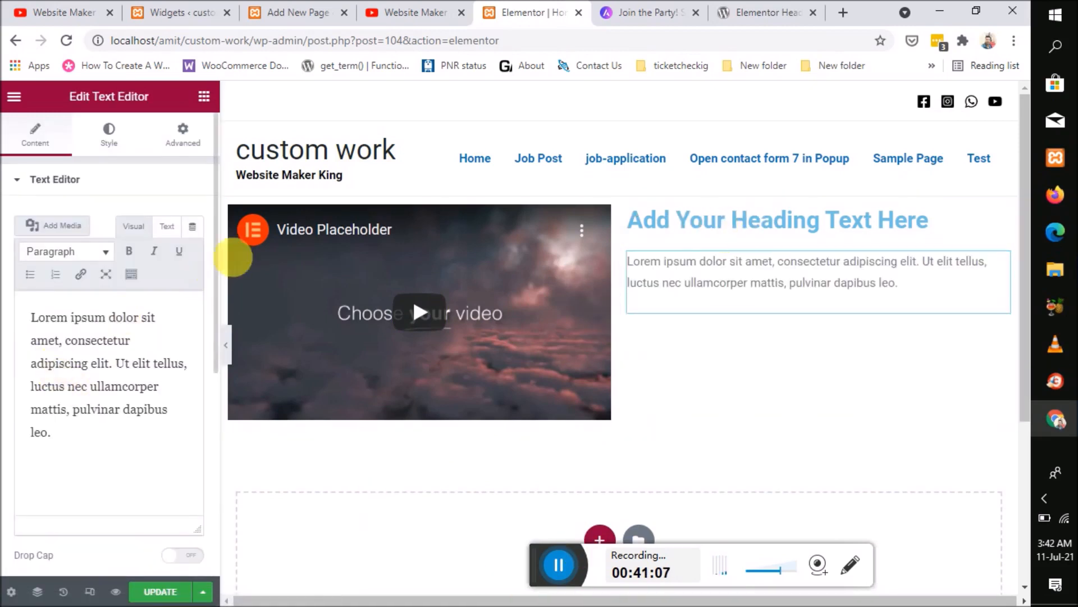
left_click(204, 98)
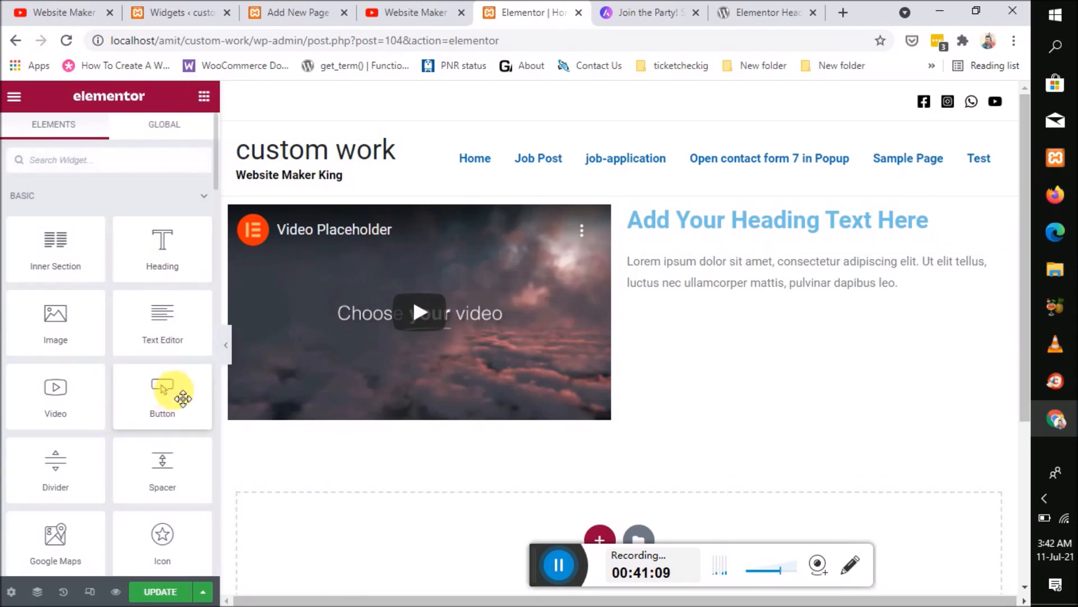
left_click_drag(176, 401, 830, 301)
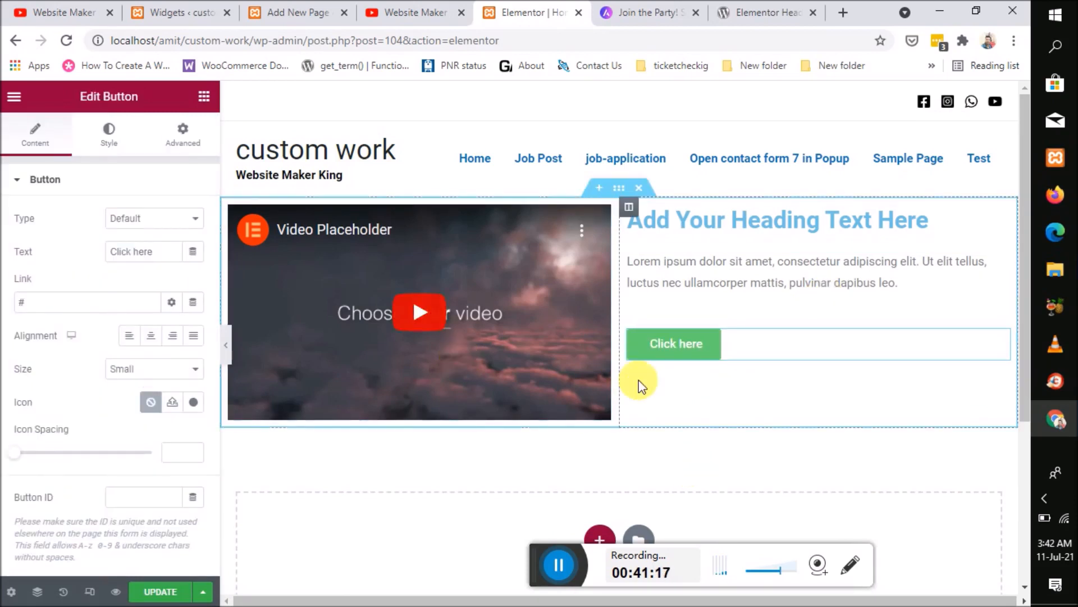
Step: Add a single-column section below the video section
scroll(733, 354, "down", 2)
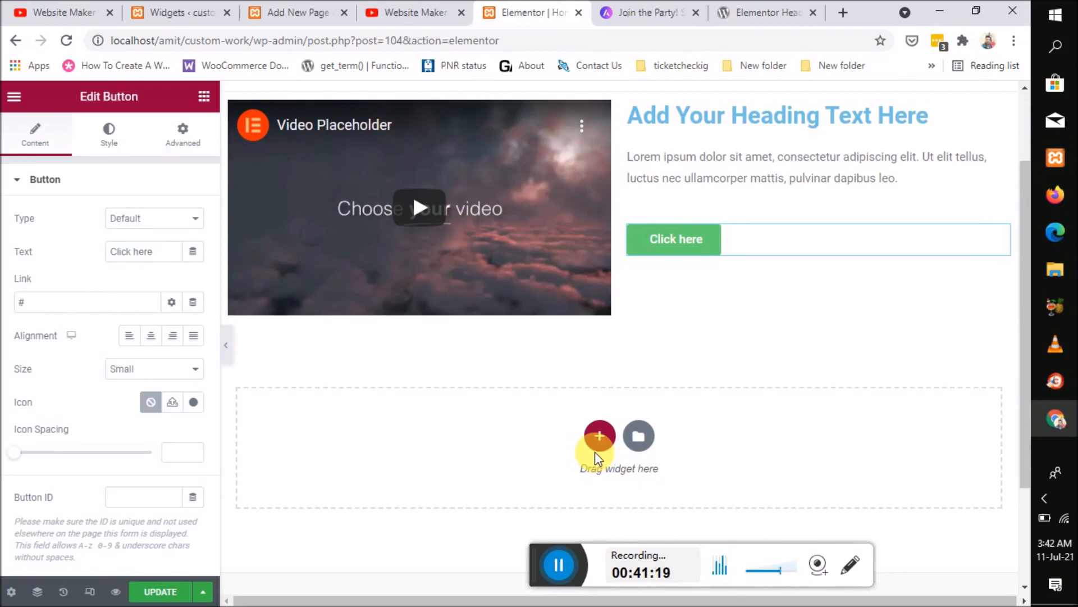
left_click(602, 438)
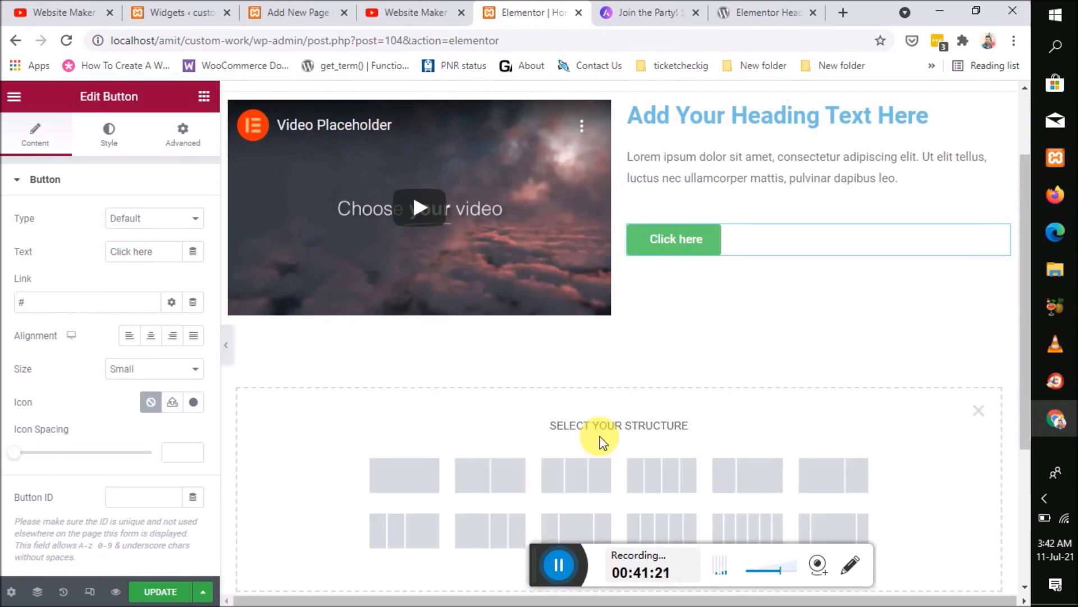
scroll(602, 441, "down", 2)
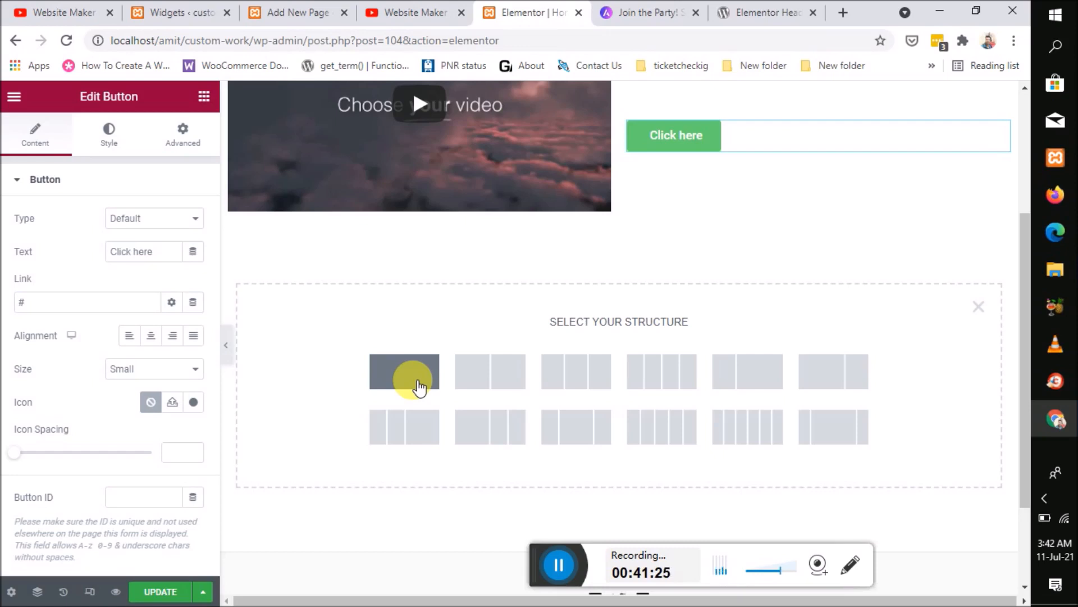
left_click(417, 383)
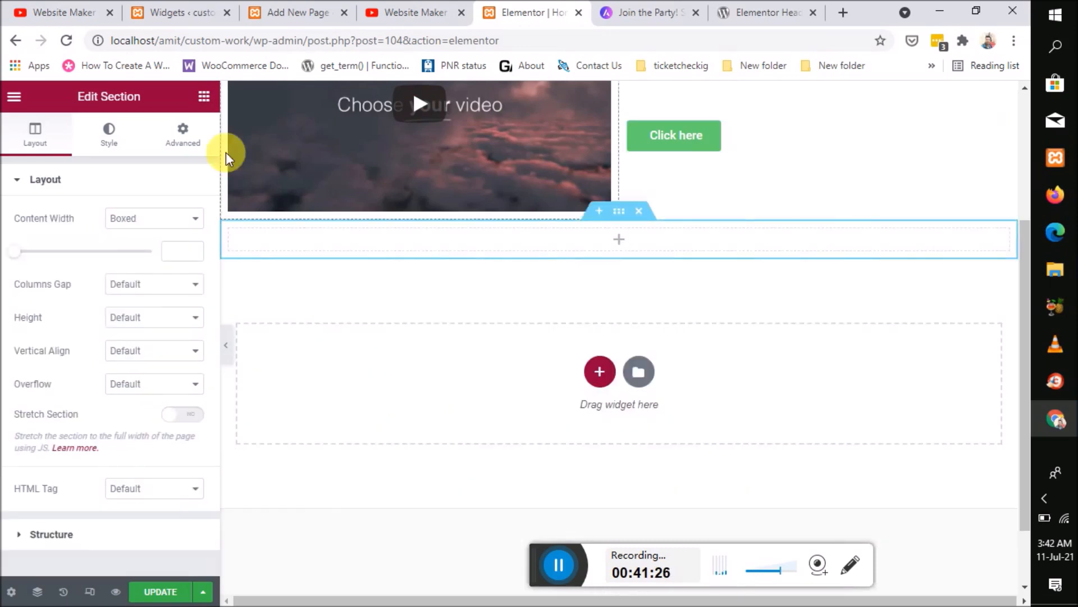
Step: Browse the available widgets and view the descriptions of the Pro widgets Form and Gallery
left_click(203, 99)
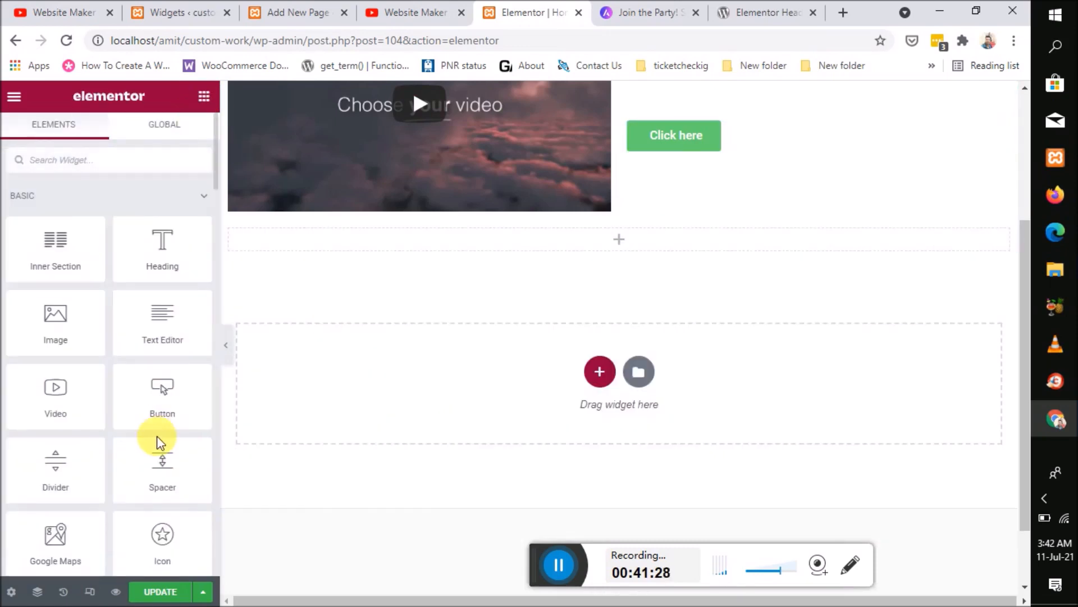
scroll(160, 441, "down", 2)
scroll(162, 442, "down", 2)
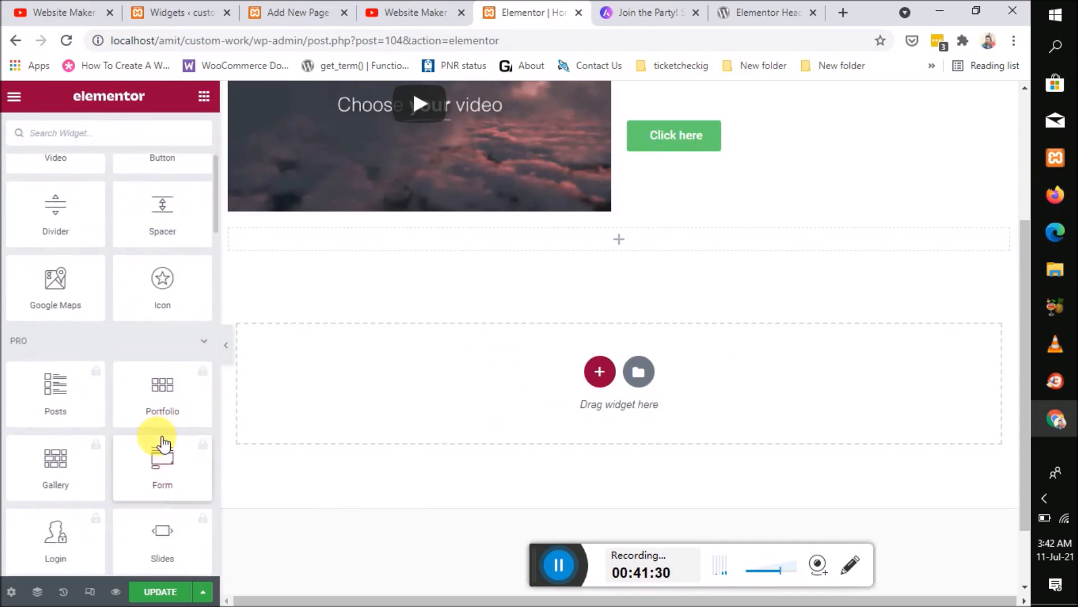
scroll(162, 438, "up", 1)
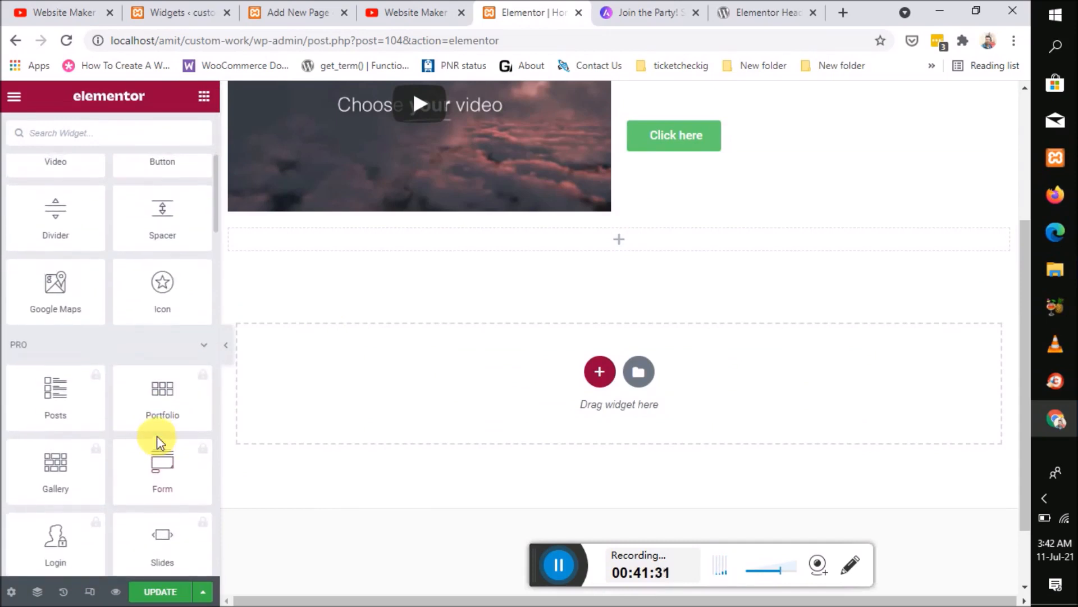
left_click(158, 476)
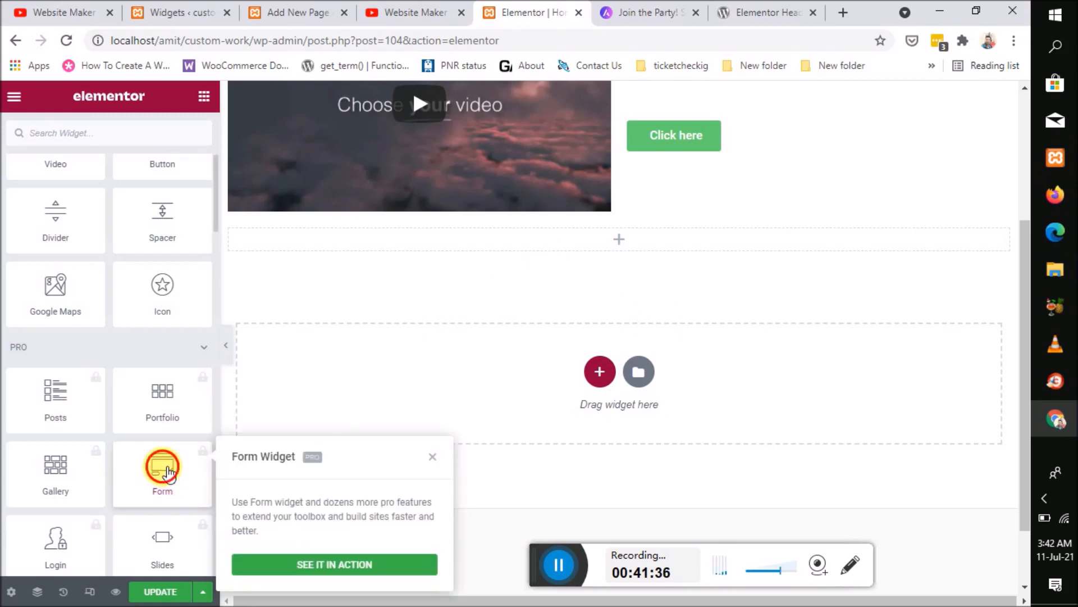
left_click(114, 468)
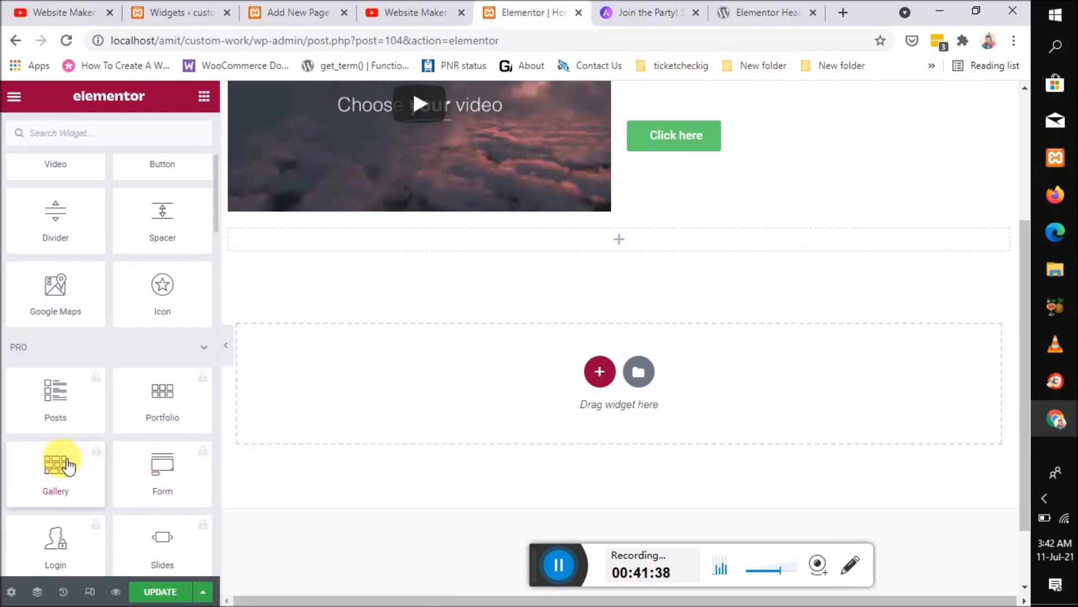
left_click(69, 467)
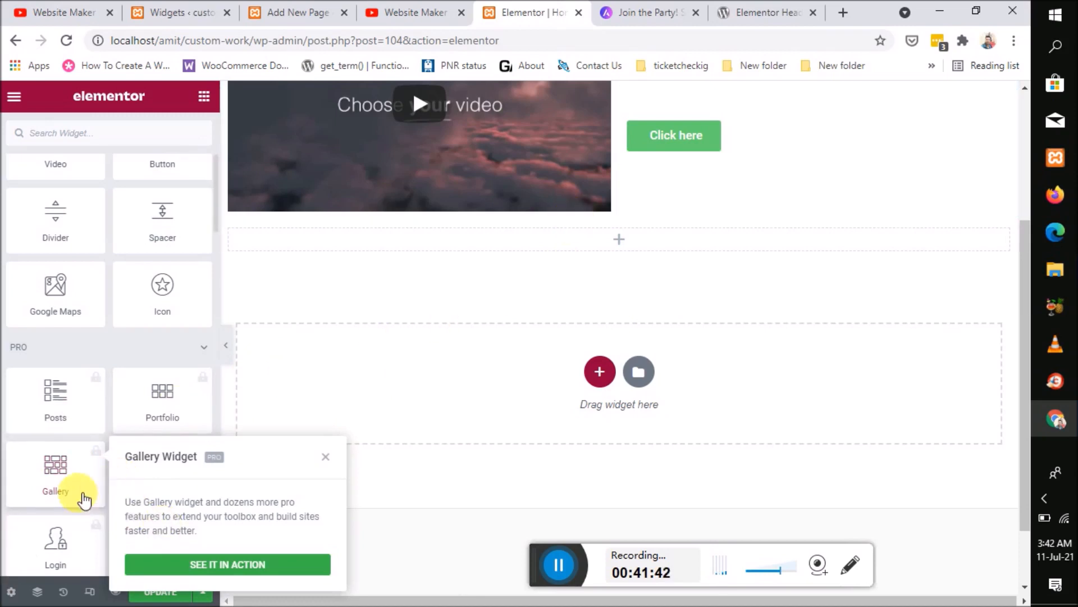
left_click(331, 457)
Step: Examine the remaining Pro widgets, including the descriptions of Media Carousel and Template
scroll(148, 460, "down", 2)
scroll(145, 464, "down", 4)
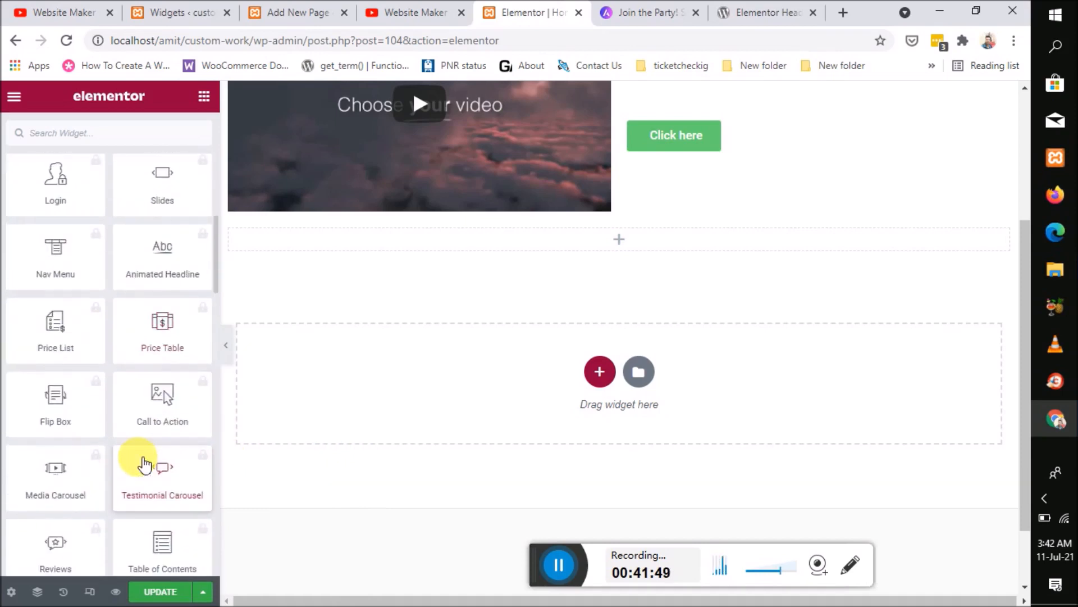
scroll(145, 464, "up", 1)
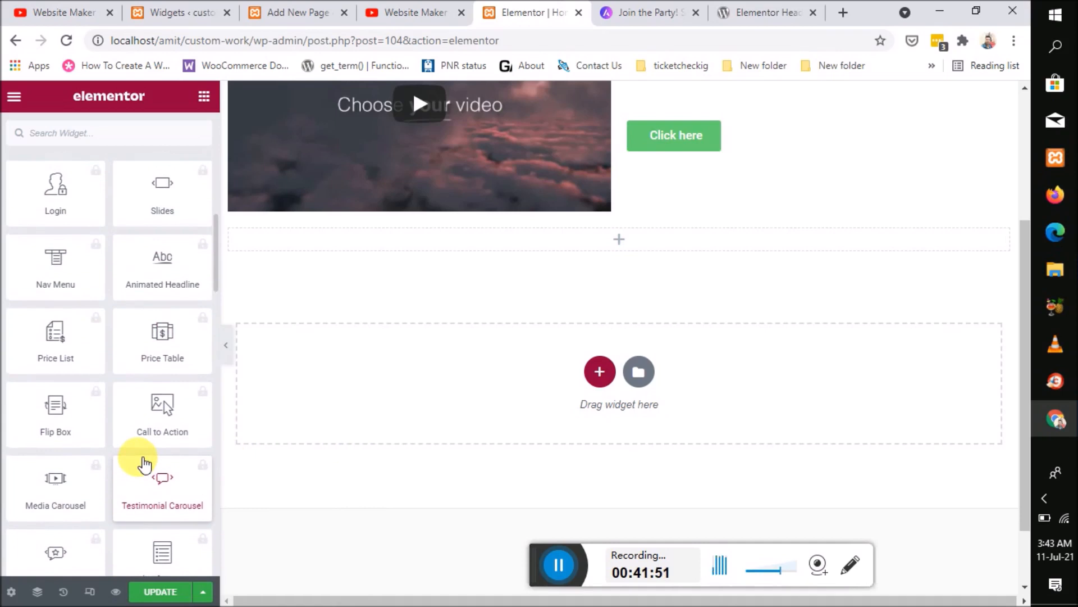
left_click(65, 499)
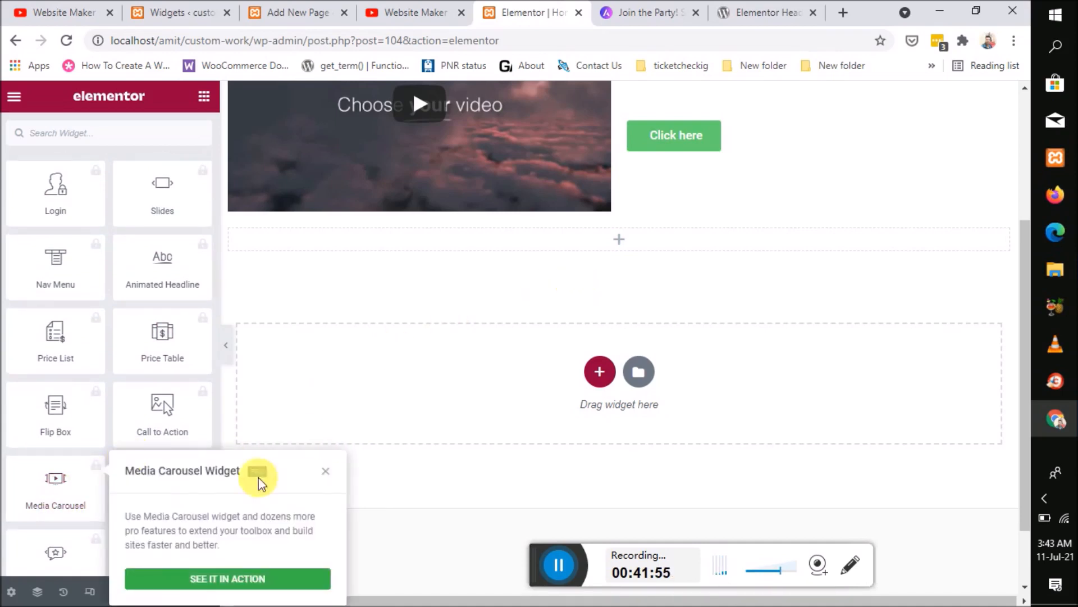
scroll(54, 468, "down", 3)
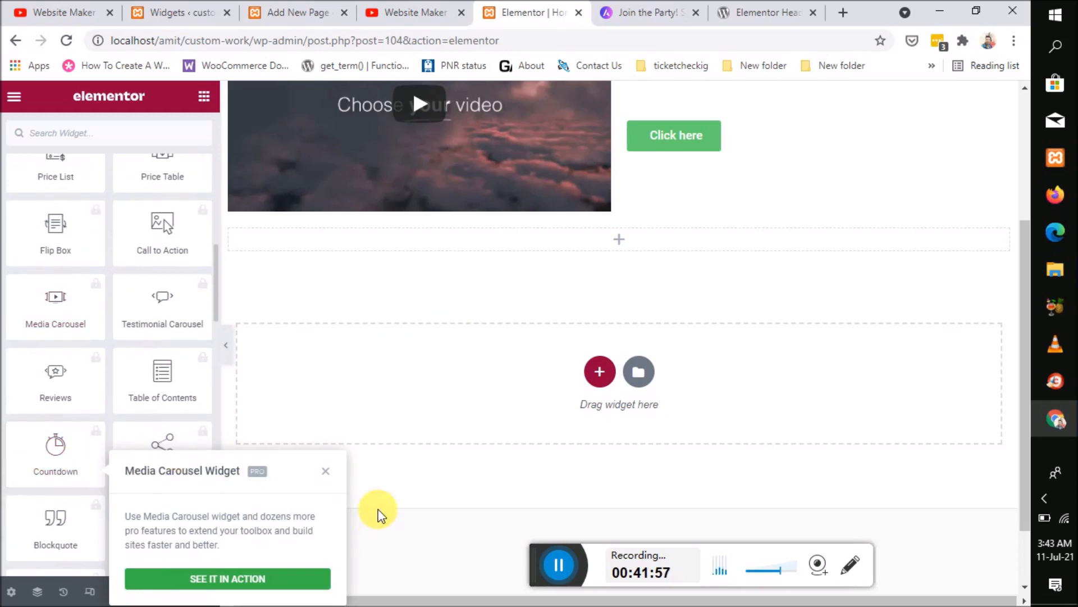
left_click(325, 471)
scroll(168, 453, "down", 3)
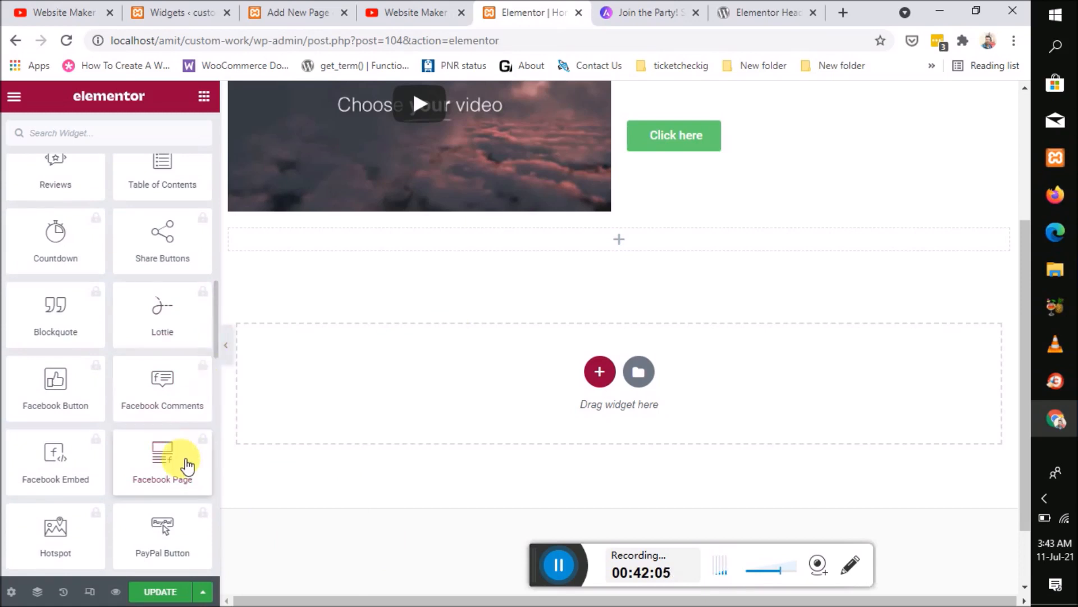
scroll(186, 460, "down", 2)
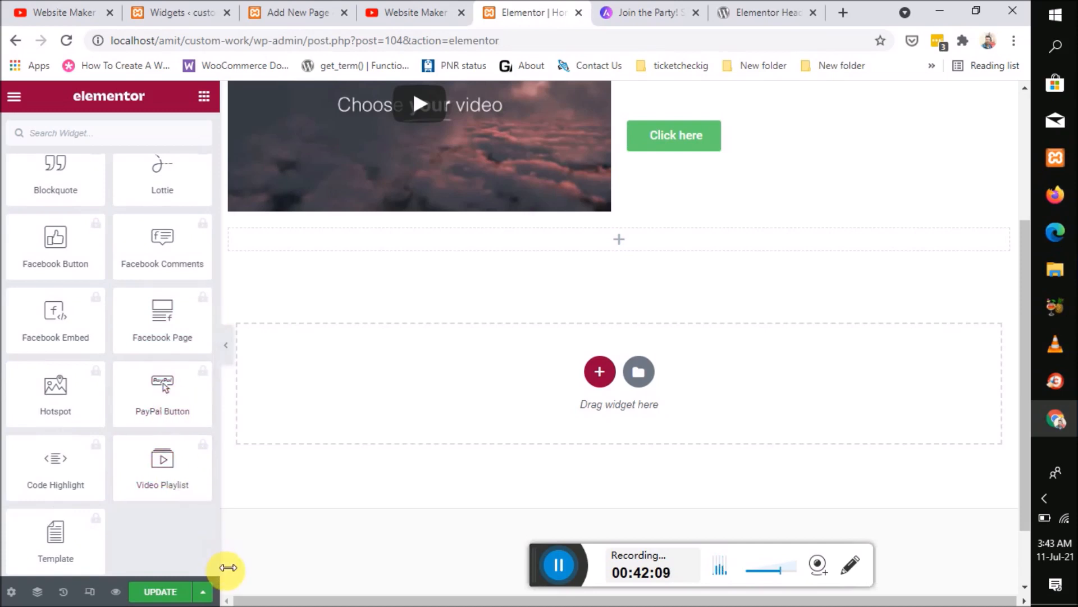
scroll(92, 477, "up", 1)
scroll(92, 477, "down", 1)
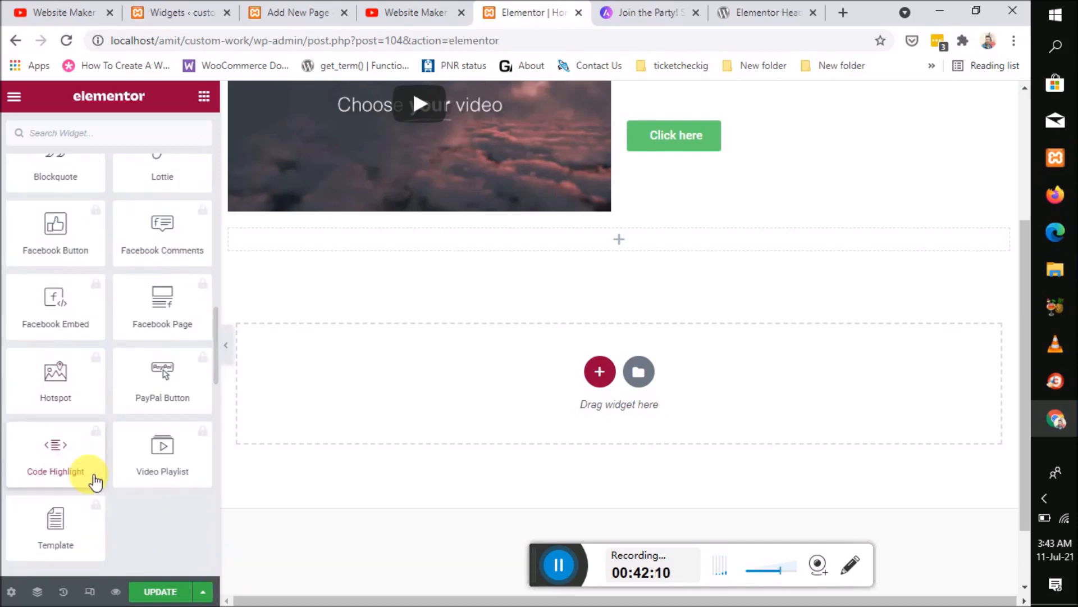
left_click(62, 525)
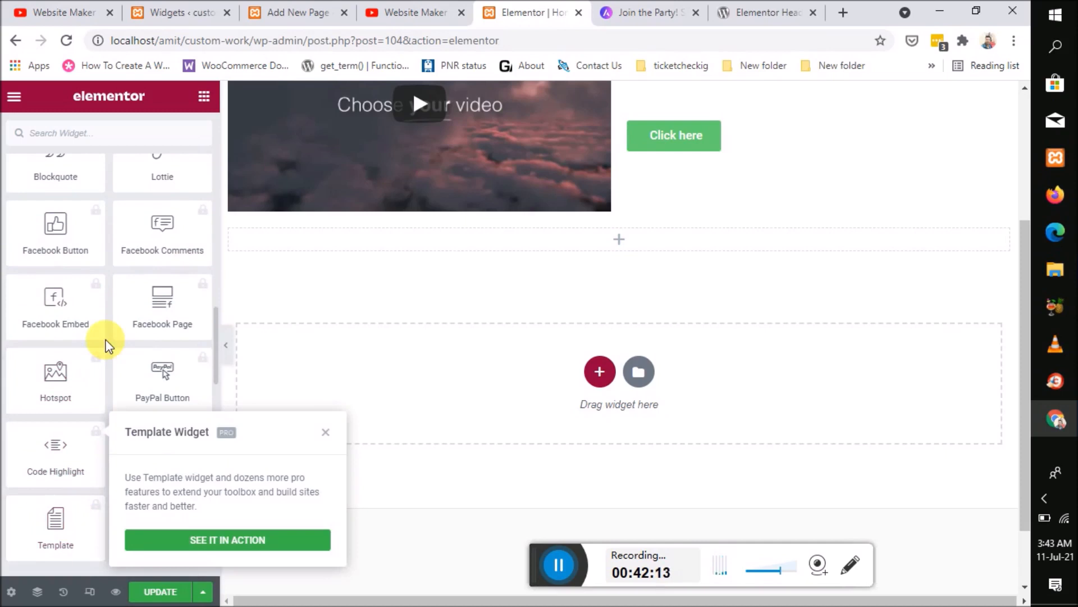
Step: Review the free Basic widgets in the widget list and dismiss the Template widget's description
scroll(106, 346, "up", 8)
scroll(107, 351, "up", 3)
scroll(107, 353, "up", 3)
scroll(108, 354, "up", 3)
scroll(108, 353, "up", 1)
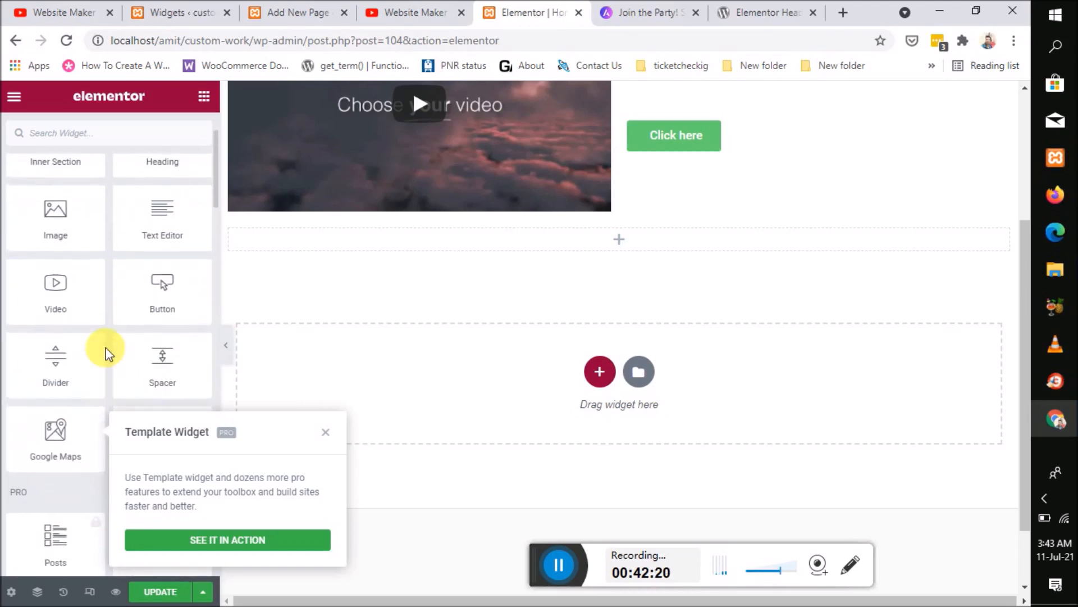
scroll(108, 353, "up", 1)
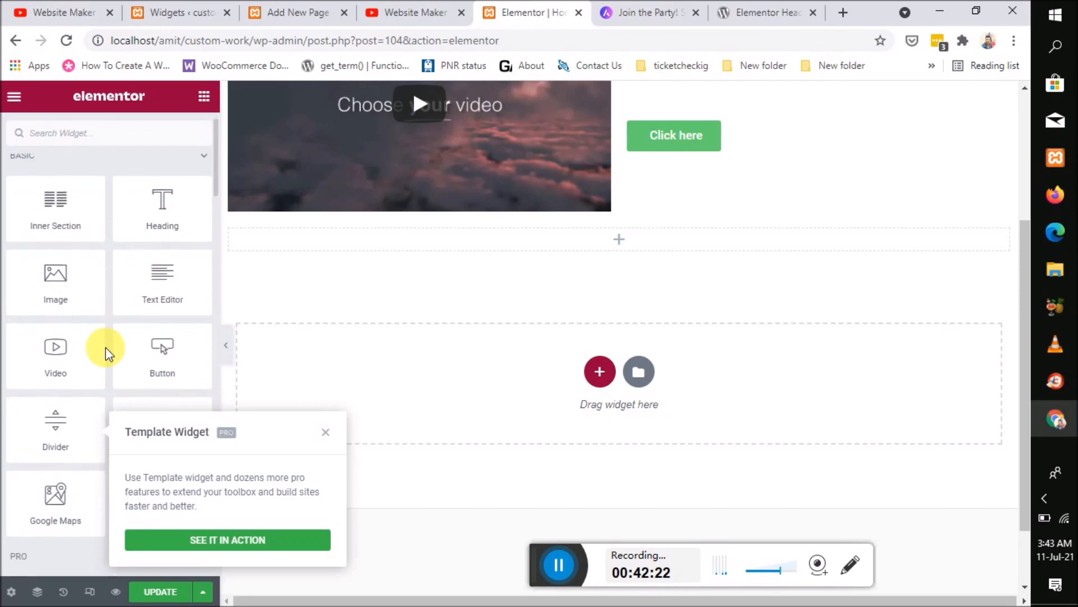
scroll(109, 354, "down", 5)
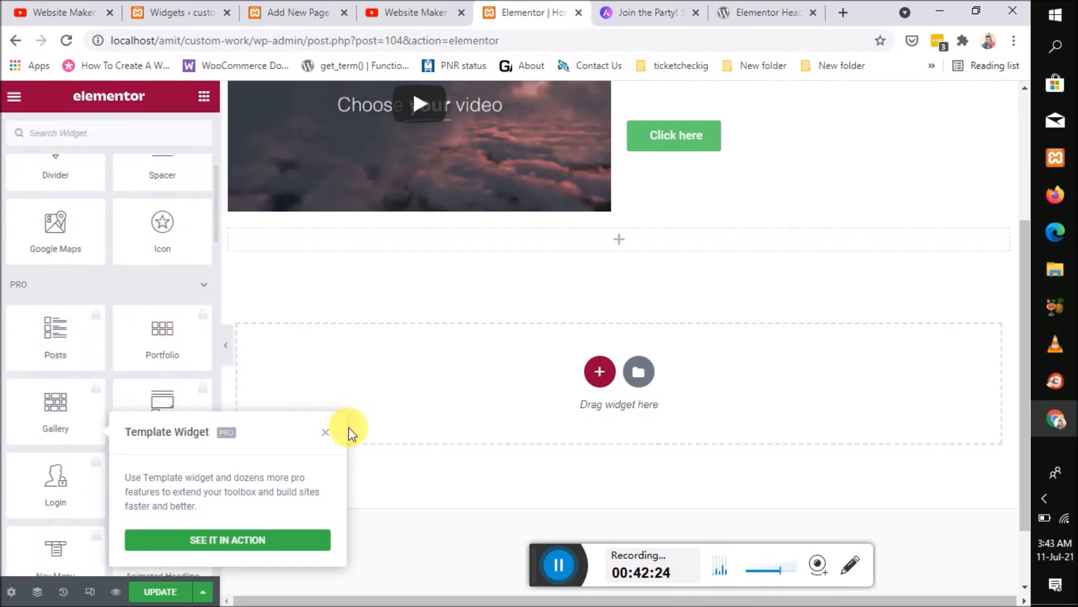
left_click(327, 433)
scroll(80, 272, "up", 6)
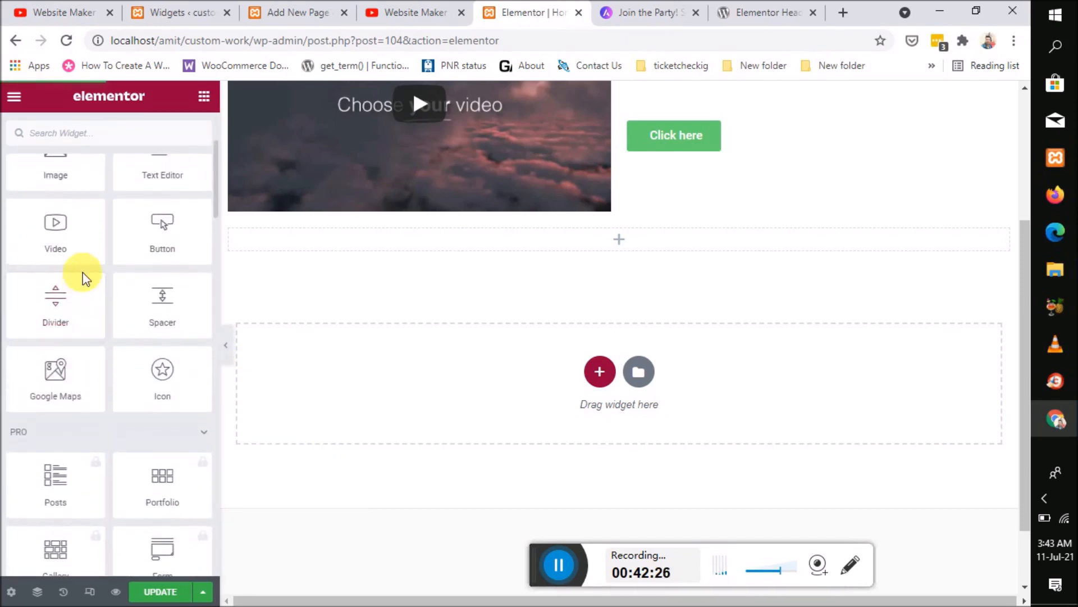
Step: Compare the Basic widgets with the locked Pro widgets and look over the page's video section
scroll(64, 396, "down", 6)
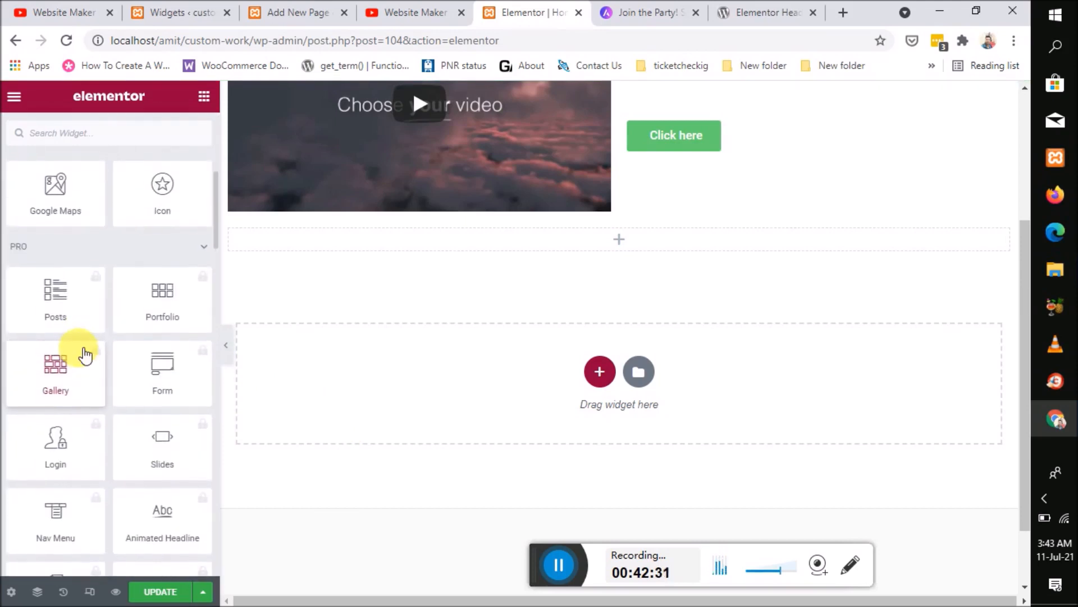
scroll(85, 354, "up", 2)
scroll(84, 354, "up", 2)
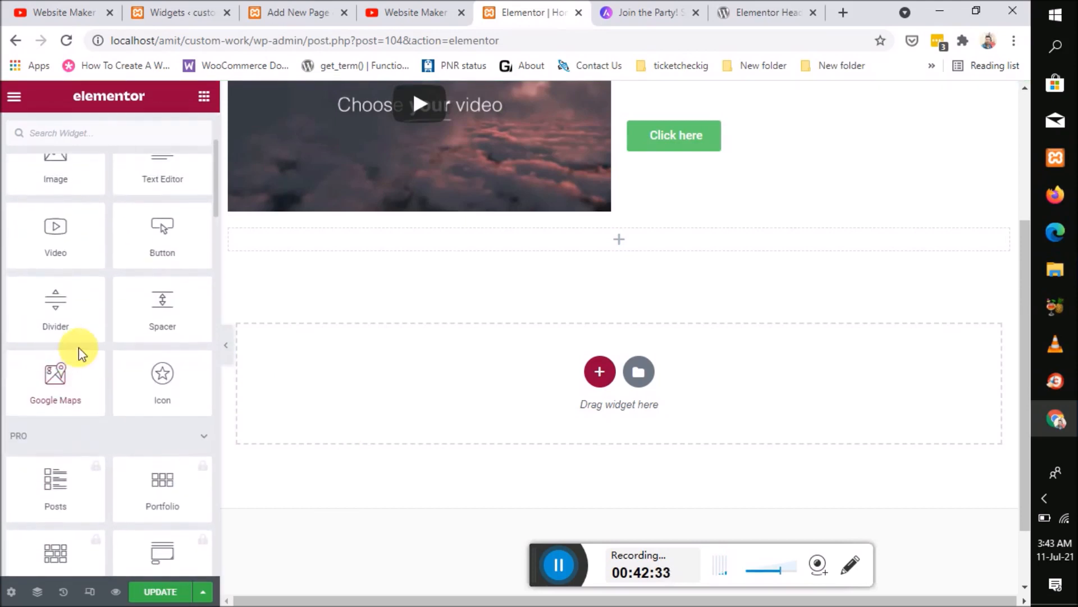
scroll(83, 351, "up", 1)
scroll(84, 352, "down", 2)
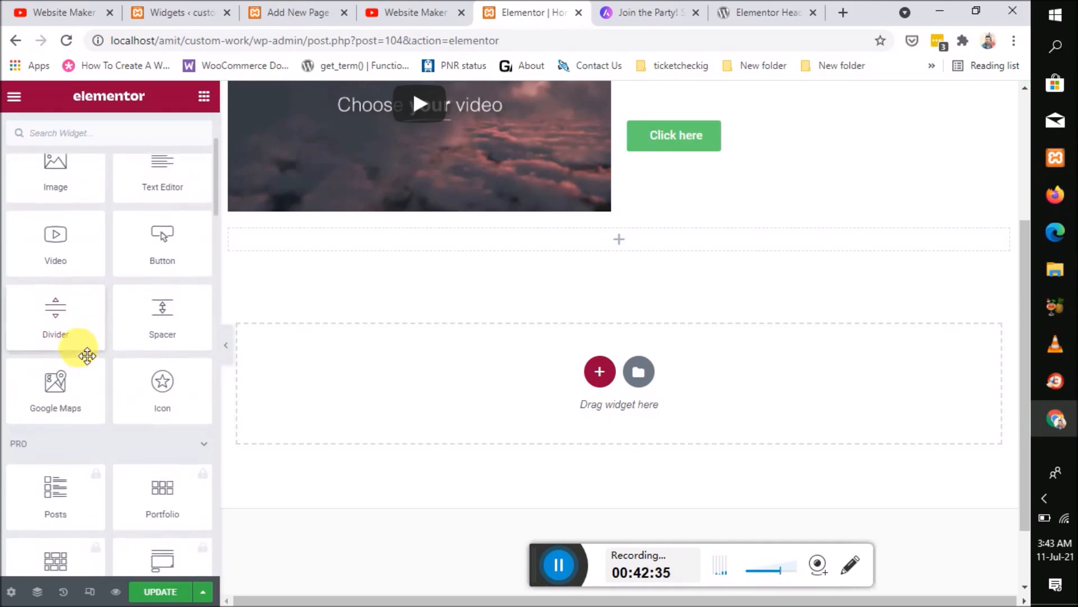
scroll(87, 355, "down", 2)
scroll(87, 355, "up", 1)
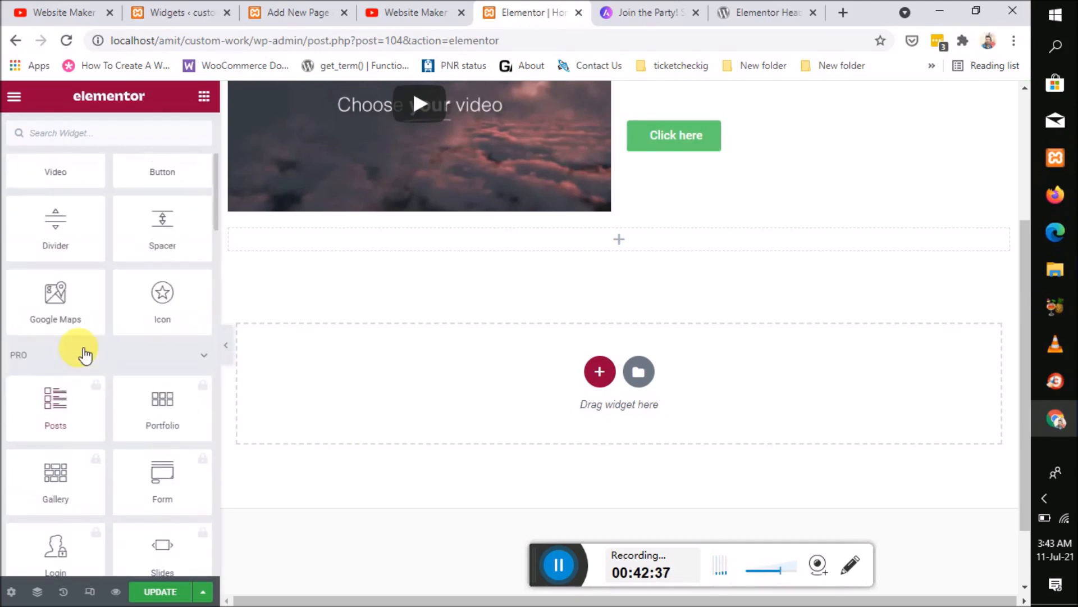
scroll(87, 355, "up", 5)
scroll(87, 355, "down", 2)
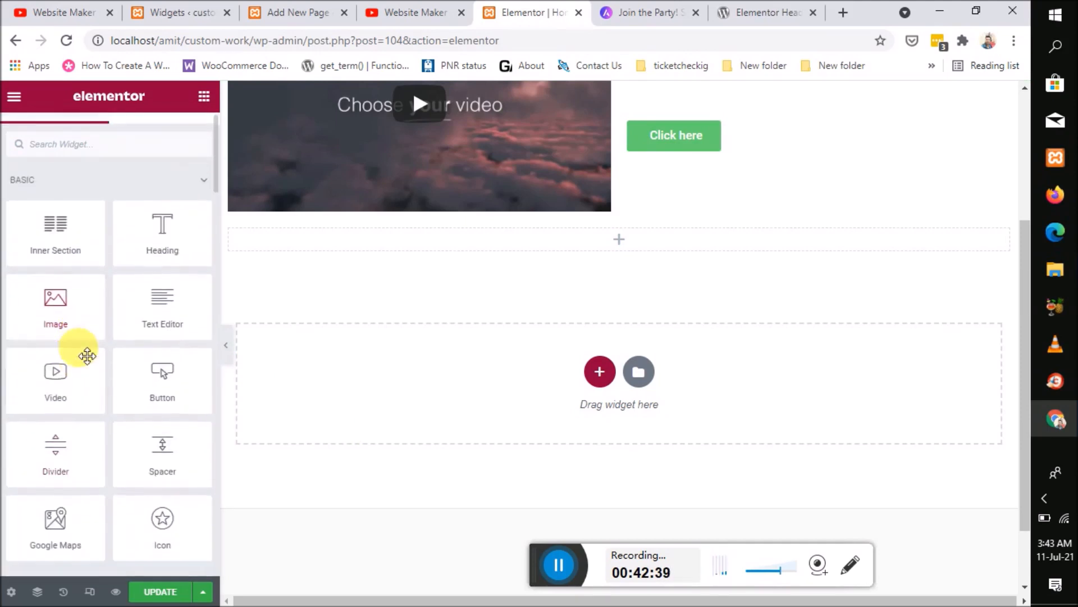
scroll(87, 355, "down", 1)
scroll(87, 355, "up", 3)
scroll(87, 355, "down", 2)
scroll(79, 348, "down", 4)
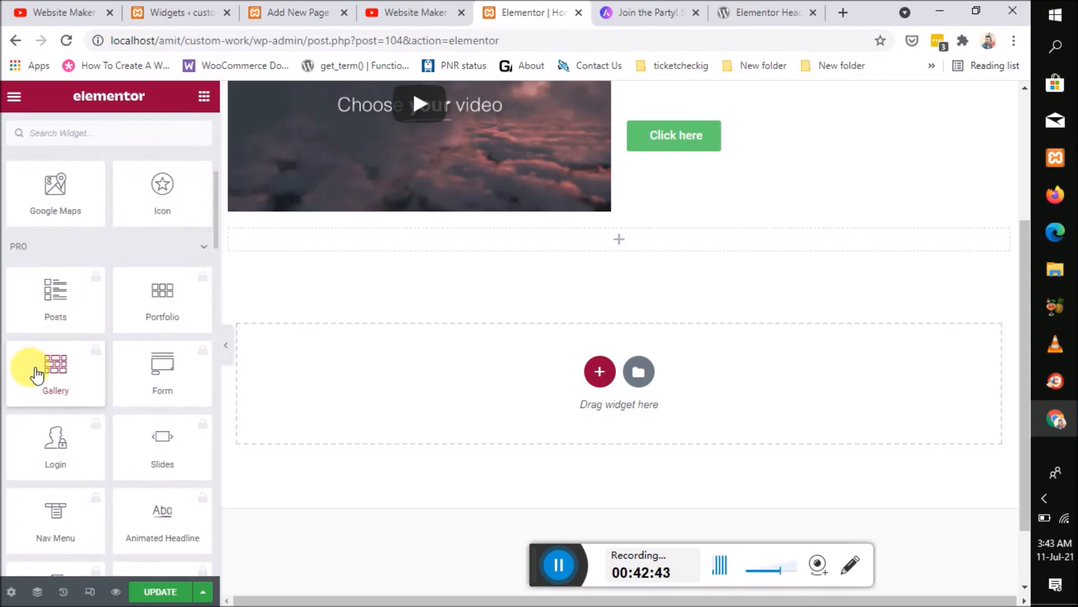
scroll(54, 470, "down", 4)
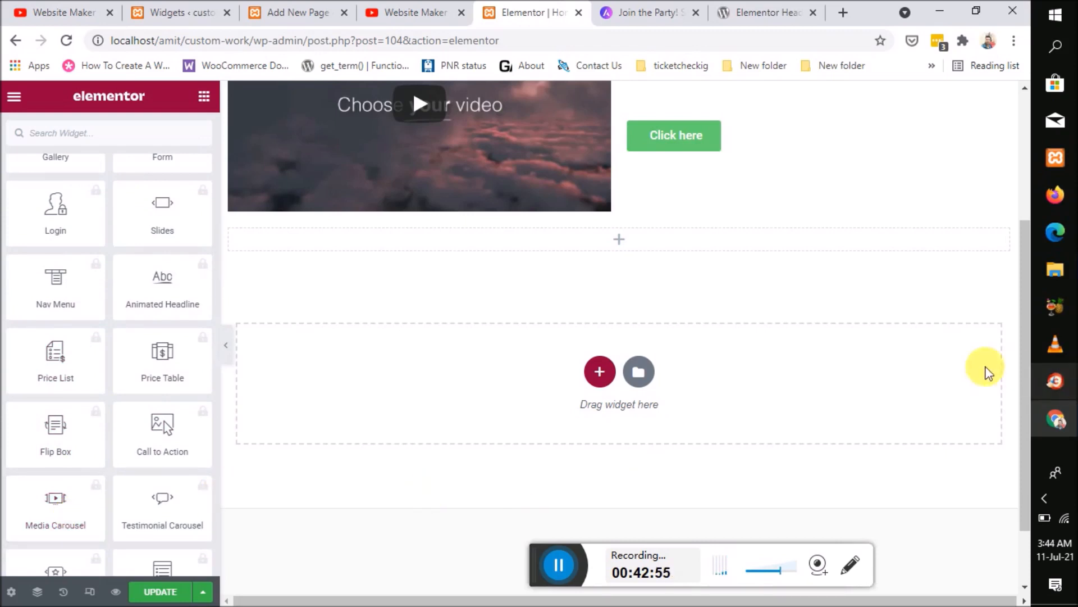
left_click_drag(1027, 278, 1063, 211)
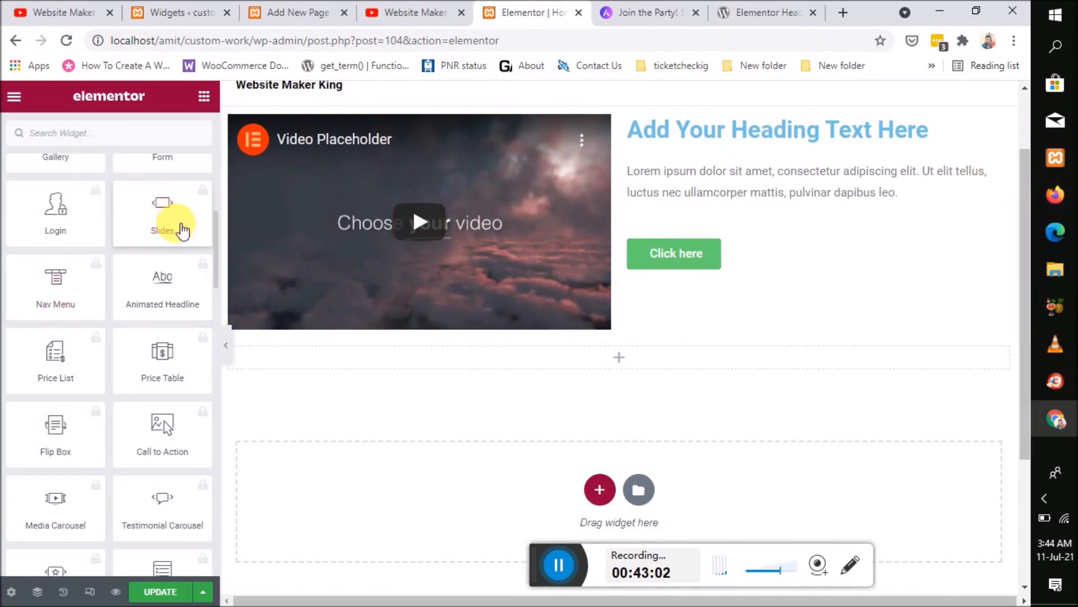
Step: View the description of the Pro Slides widget and the information about global widgets
scroll(182, 230, "up", 3)
scroll(181, 225, "up", 1)
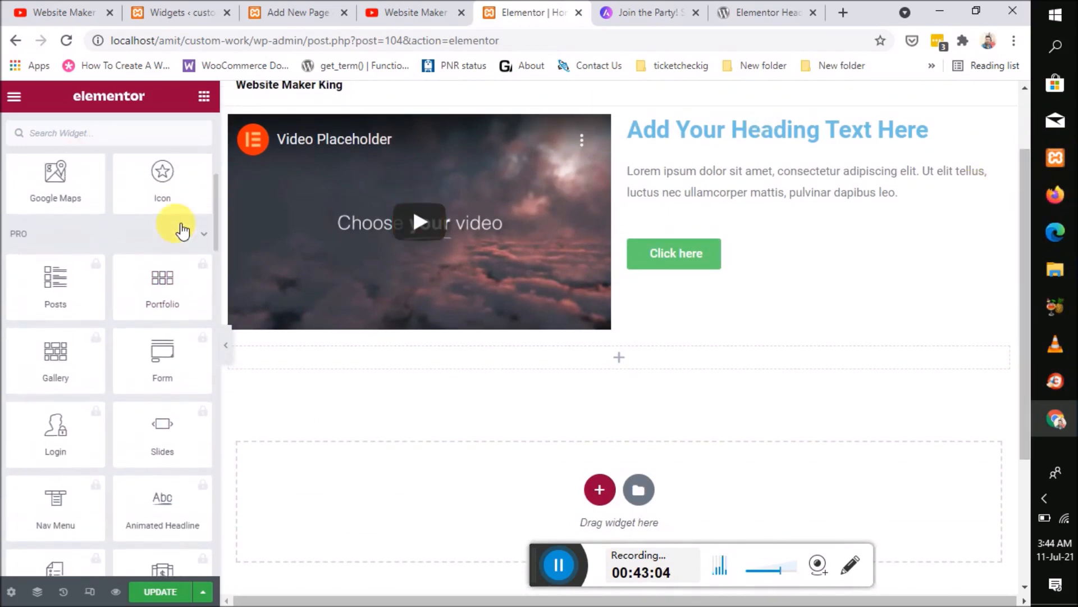
left_click(170, 444)
scroll(149, 393, "up", 4)
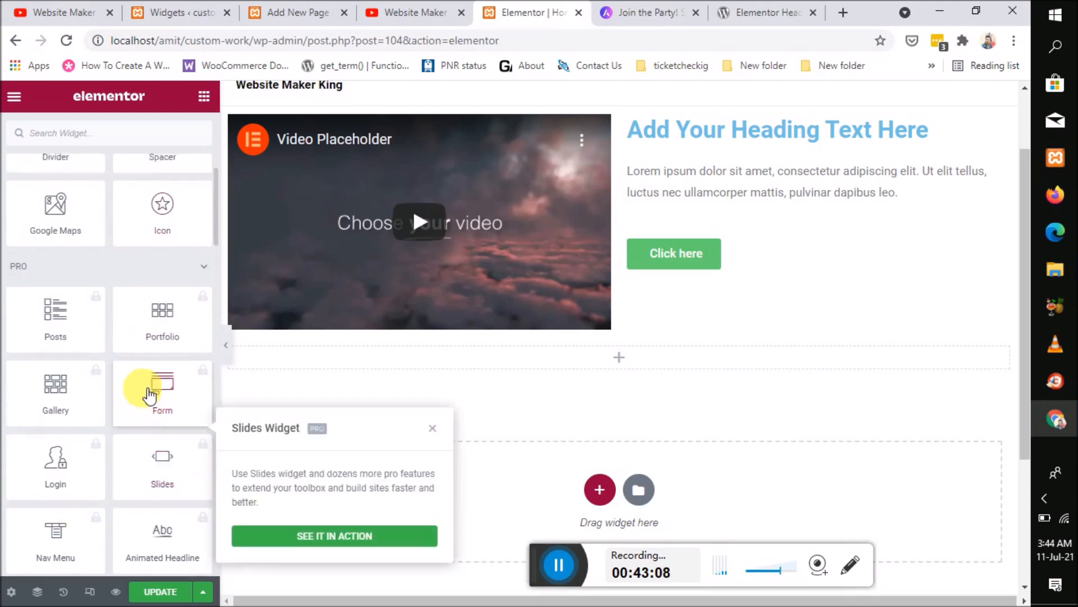
scroll(149, 404, "up", 2)
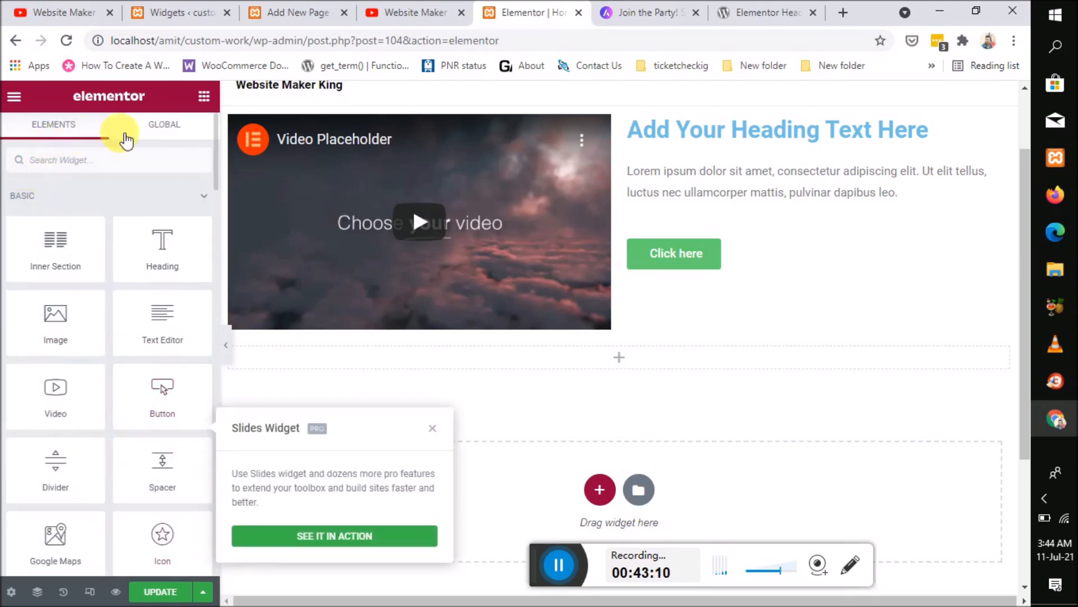
left_click(160, 132)
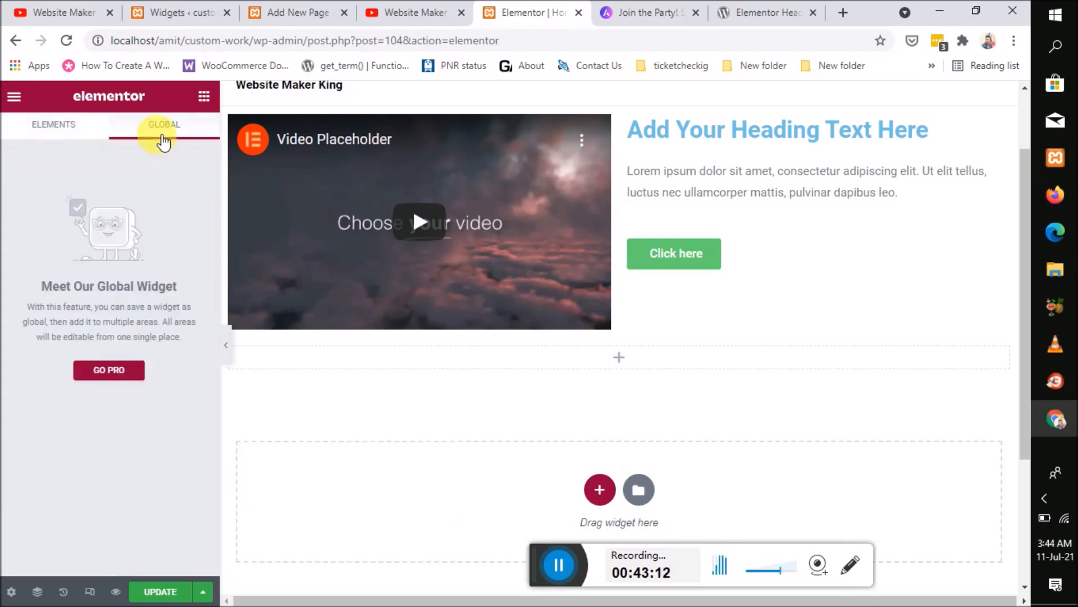
left_click(40, 130)
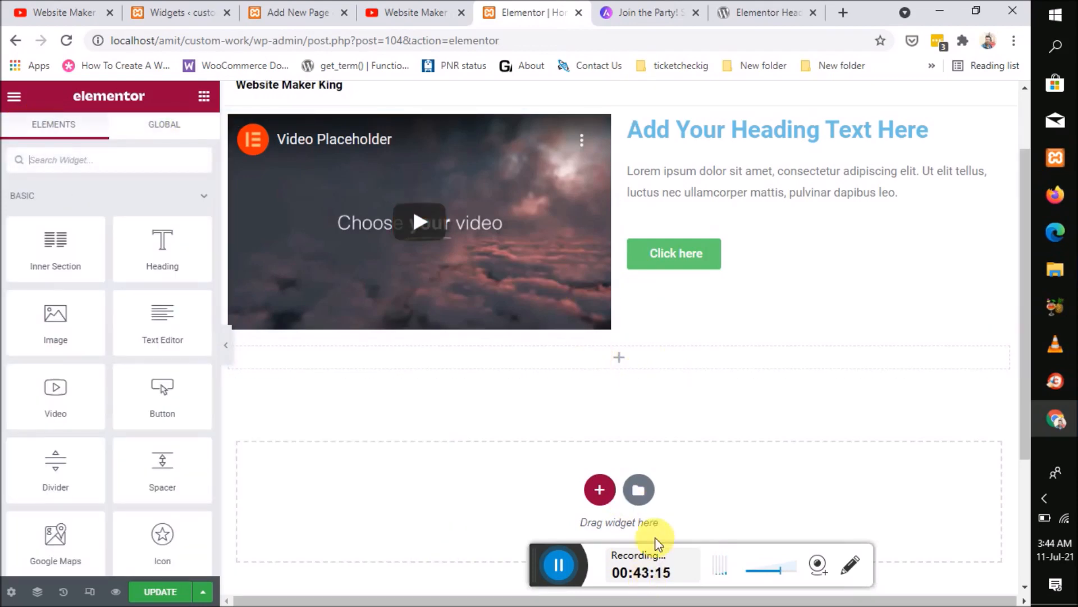
scroll(655, 537, "down", 2)
scroll(427, 348, "up", 3)
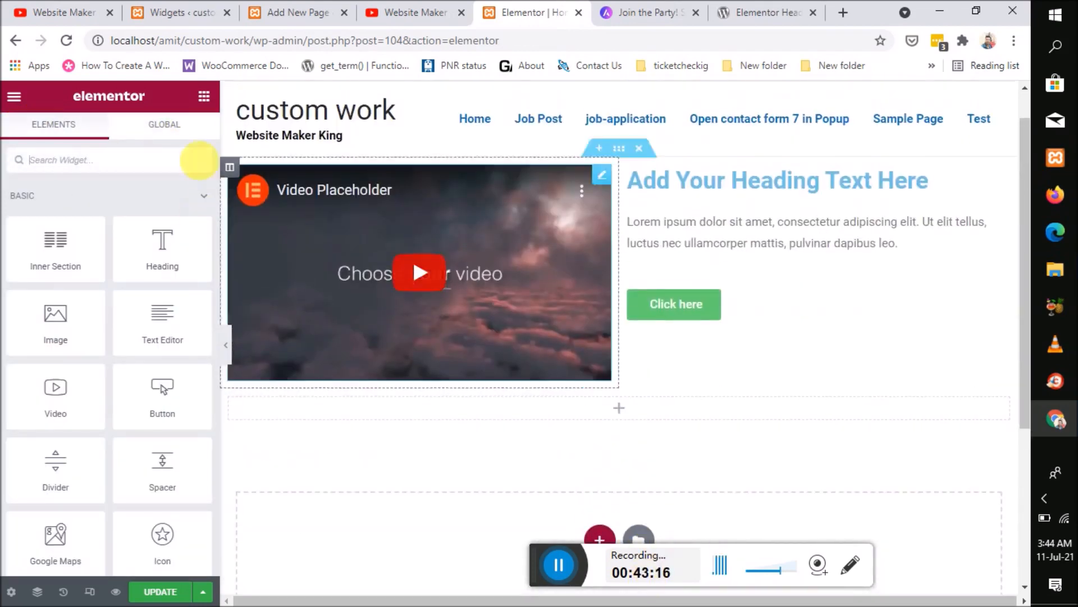
left_click(281, 7)
left_click(448, 12)
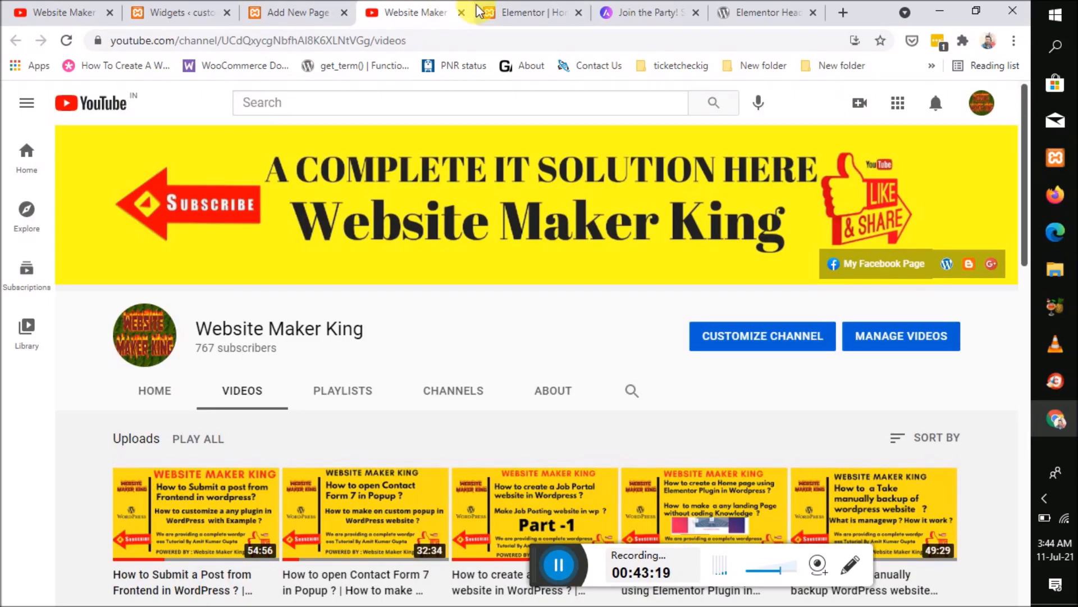
Step: Update the Home page in Elementor and view the published page on the site
left_click(495, 12)
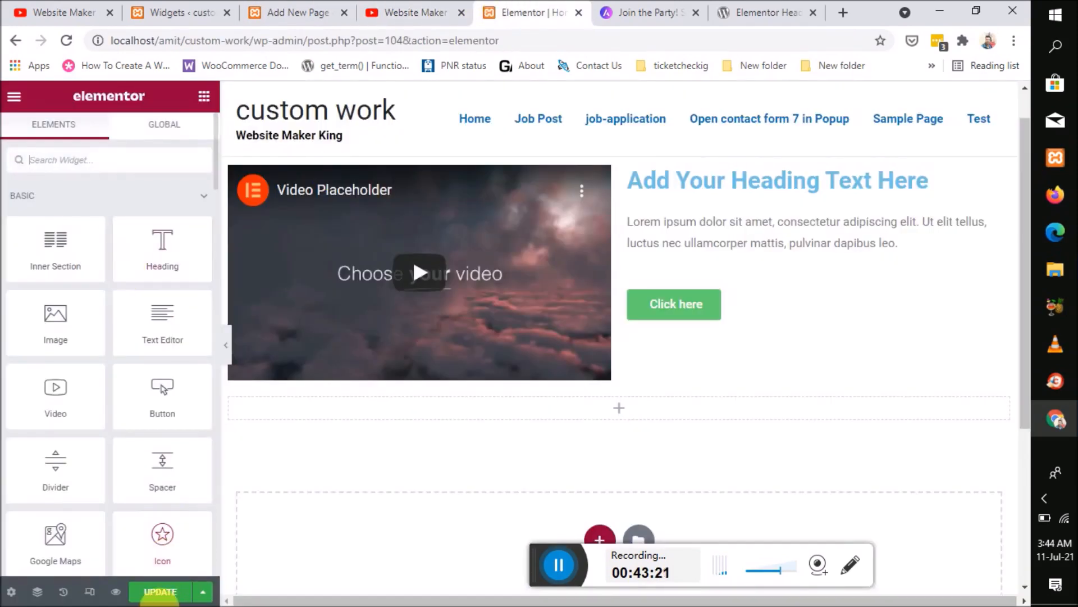
left_click(298, 9)
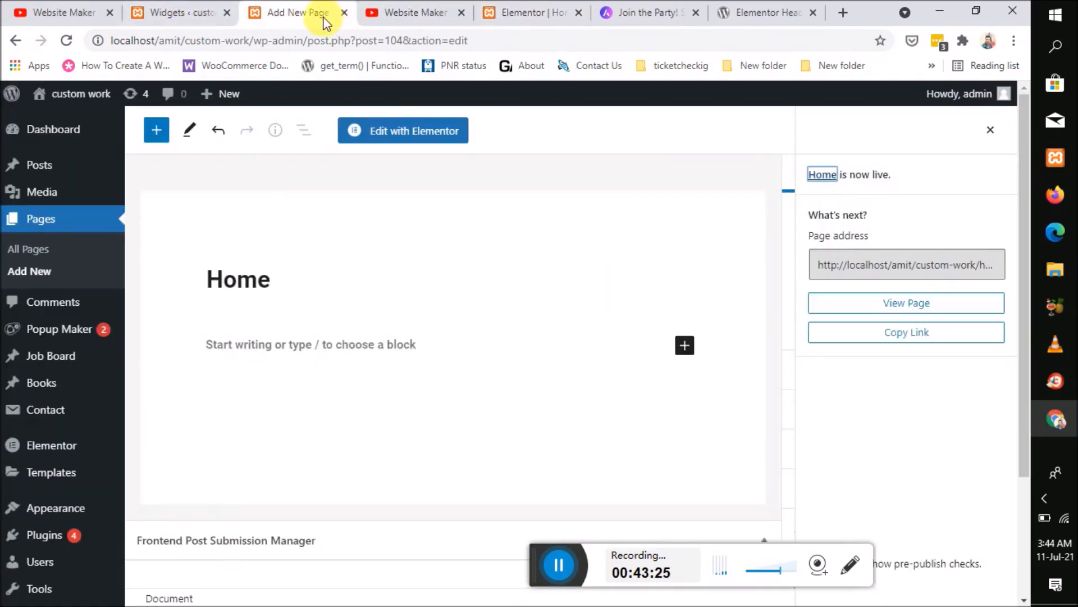
left_click(199, 9)
left_click(288, 9)
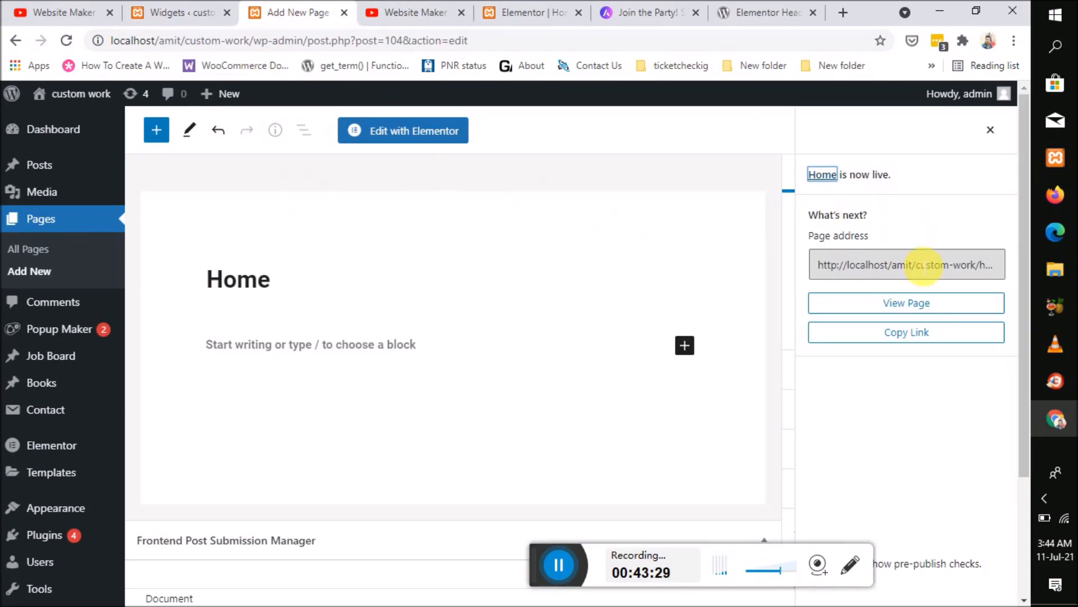
left_click(910, 307)
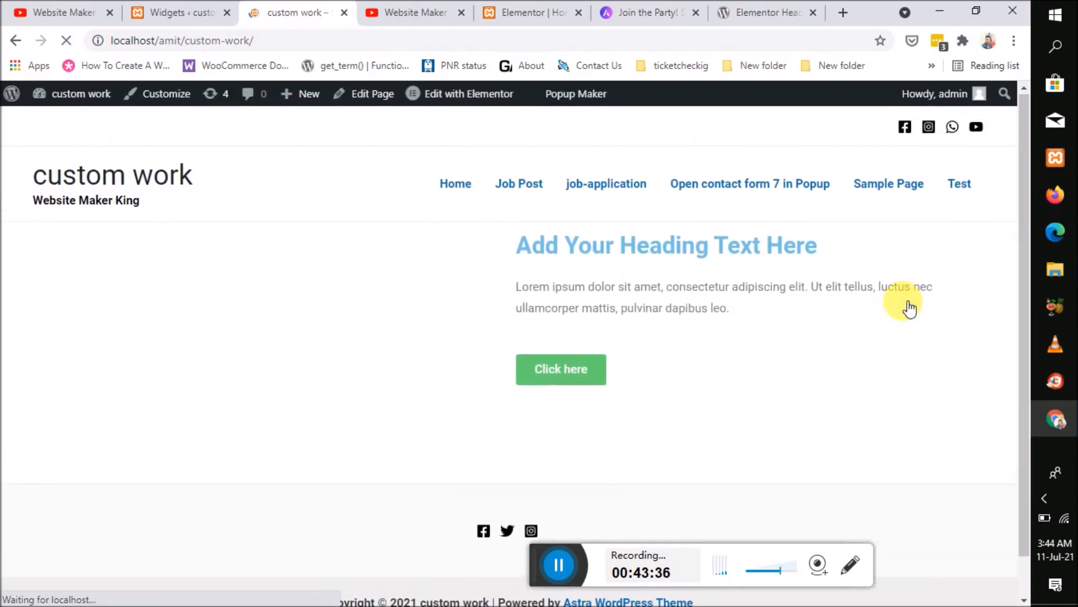
scroll(910, 308, "up", 1)
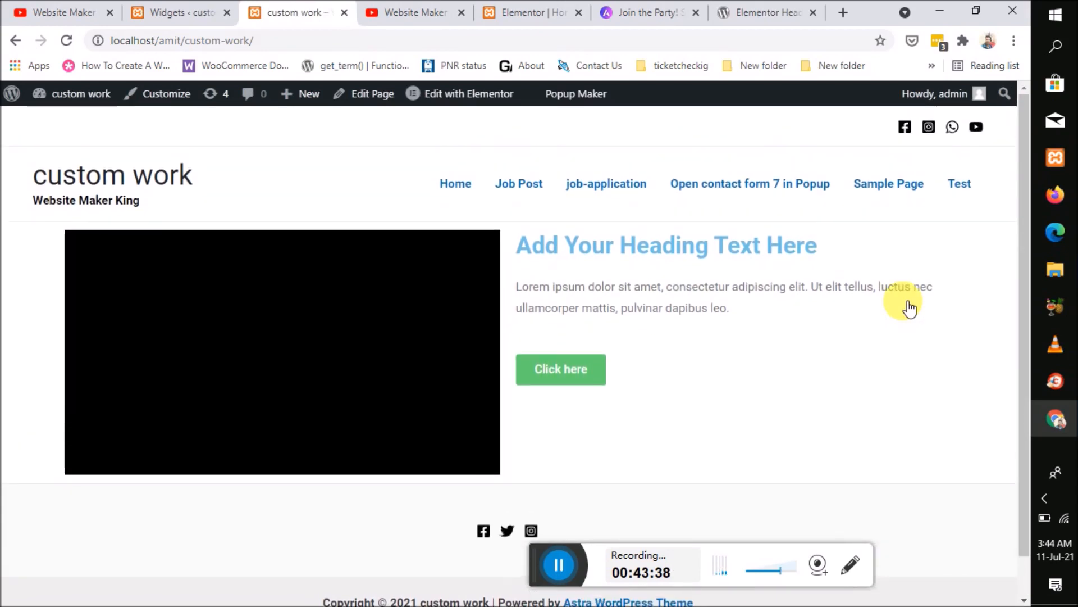
scroll(910, 308, "down", 1)
scroll(910, 308, "up", 1)
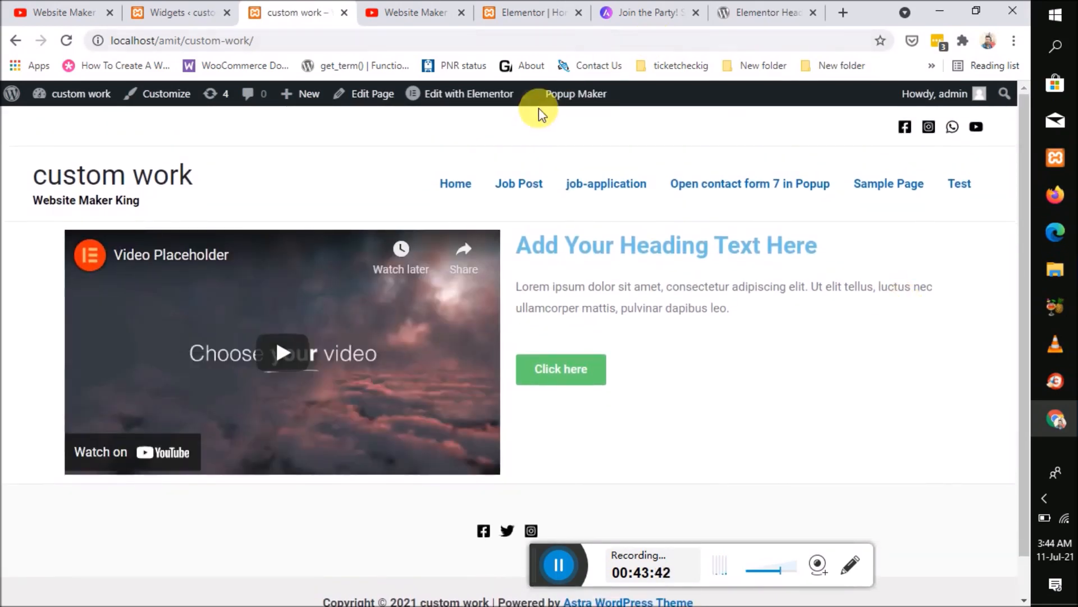
Step: Examine the WordPress.org page of the Elementor Header & Footer Builder plugin and highlight the plugin's name
left_click(769, 12)
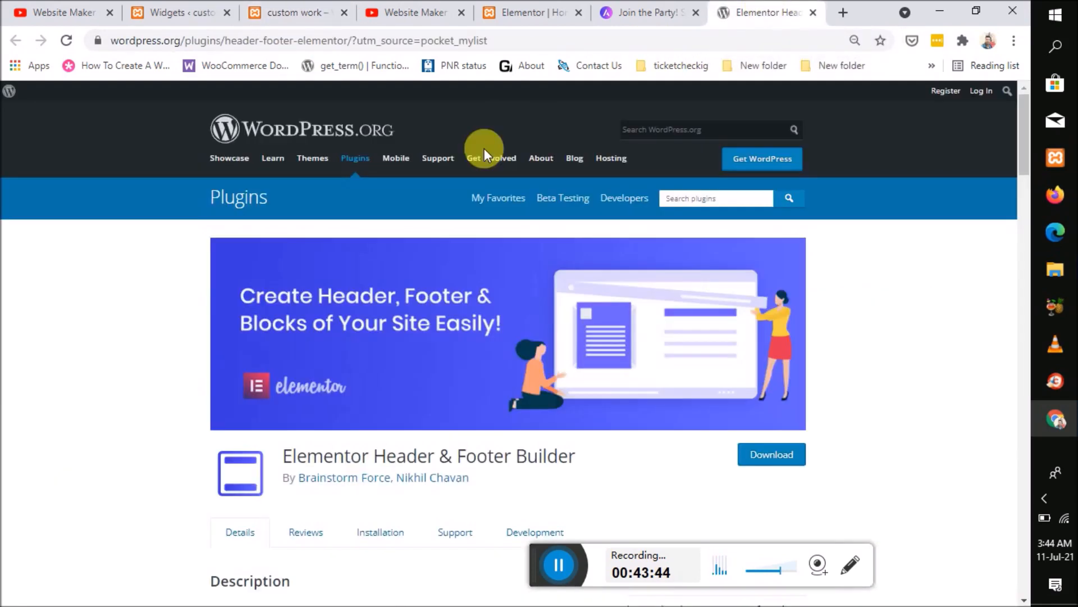
scroll(333, 341, "down", 2)
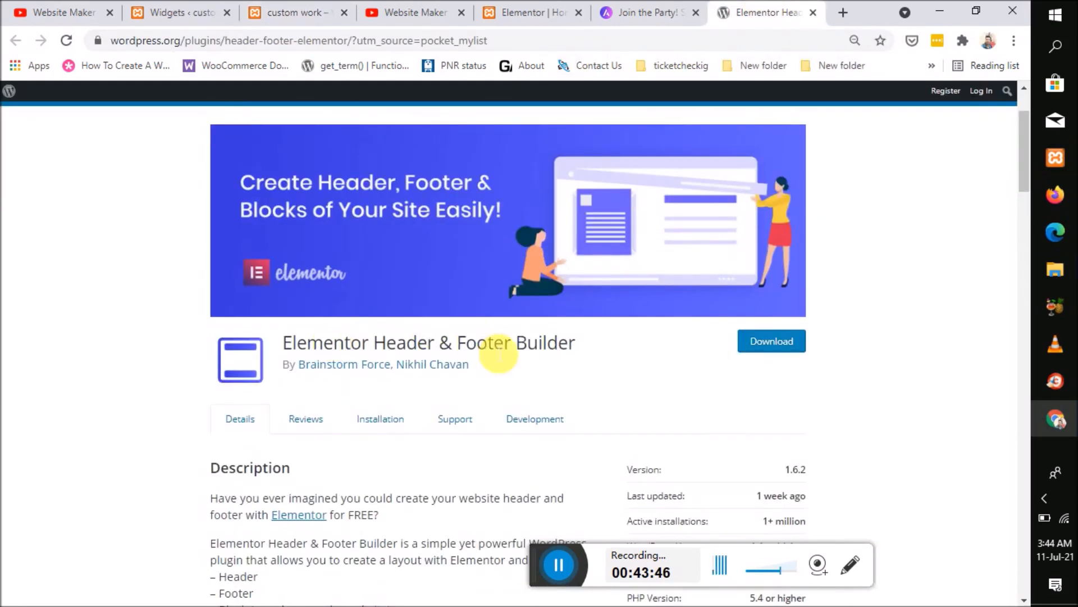
left_click_drag(578, 344, 292, 352)
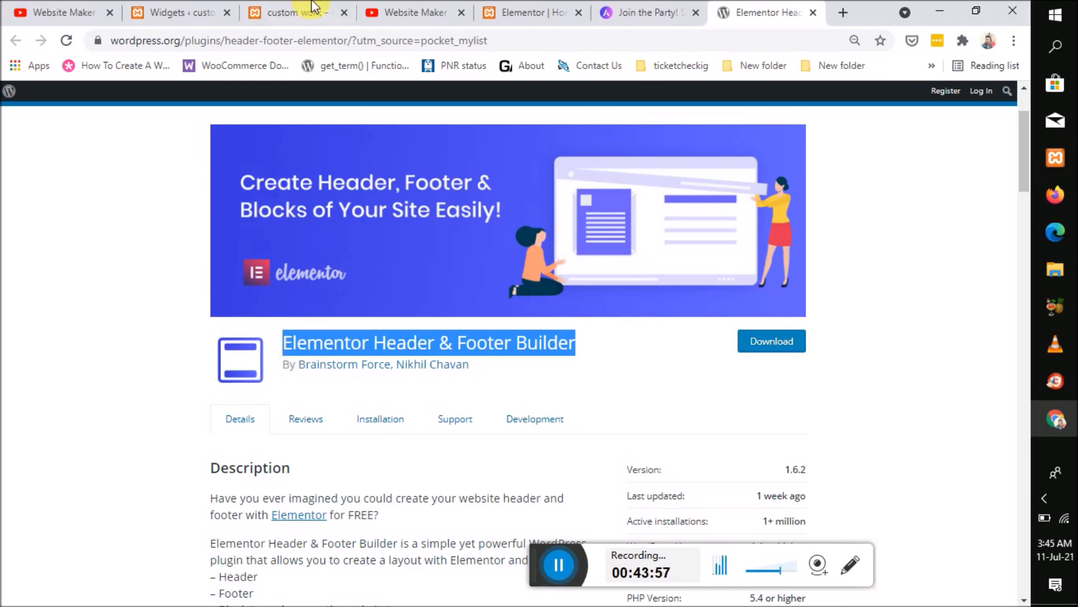
Step: Close the Elementor editor and view the live site's Job Post page down to its footer
left_click(561, 7)
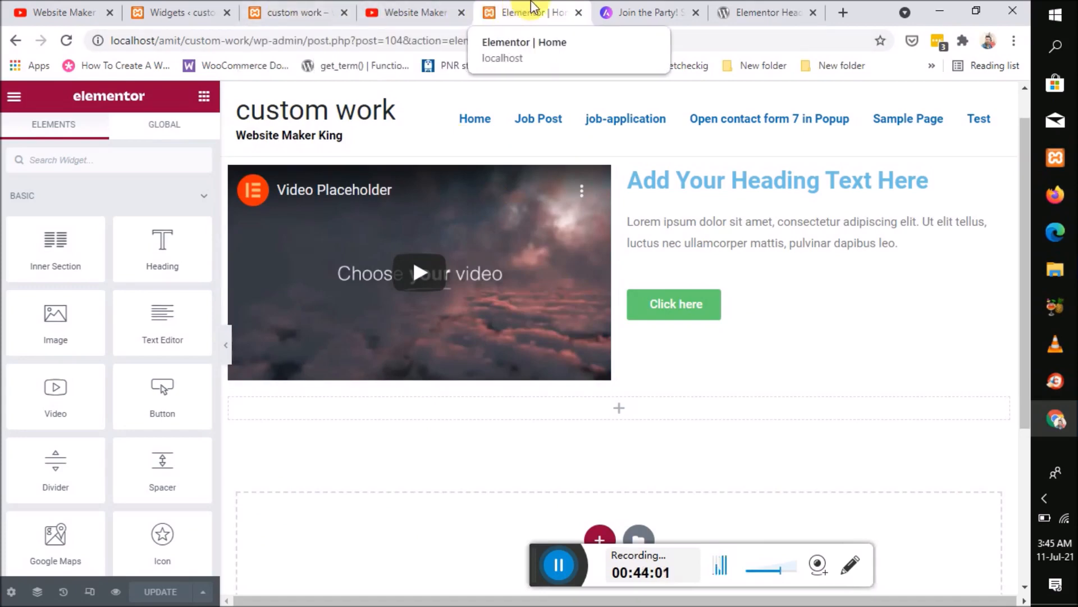
left_click(578, 12)
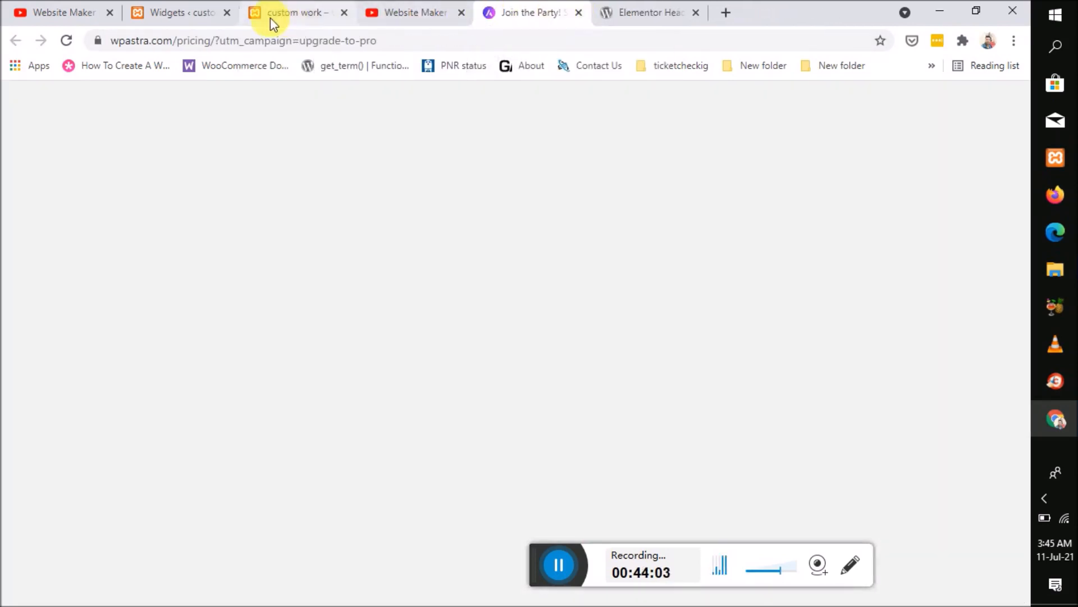
left_click(280, 12)
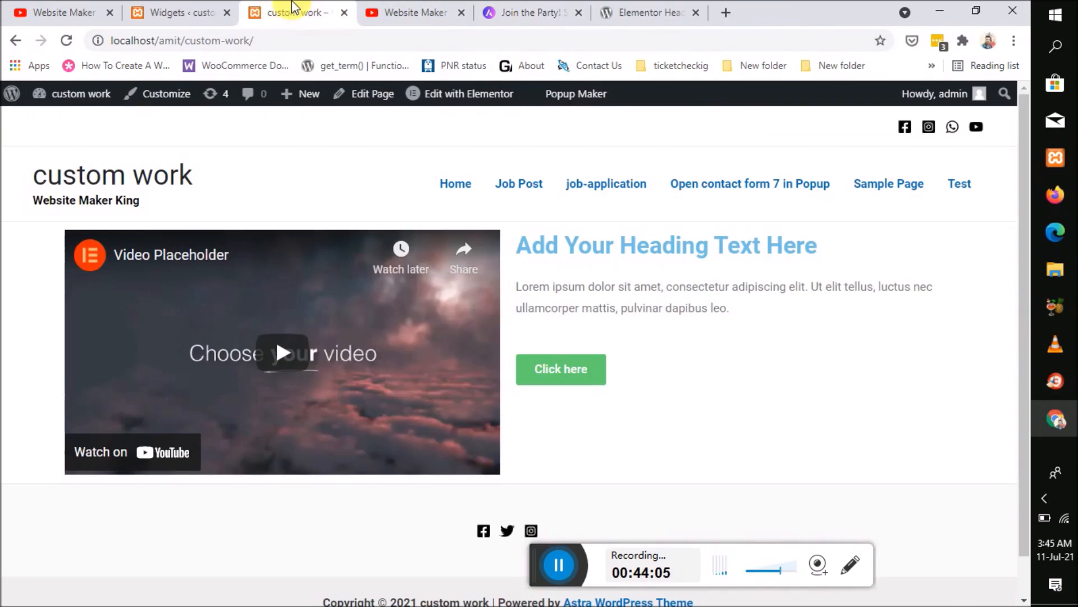
left_click(169, 8)
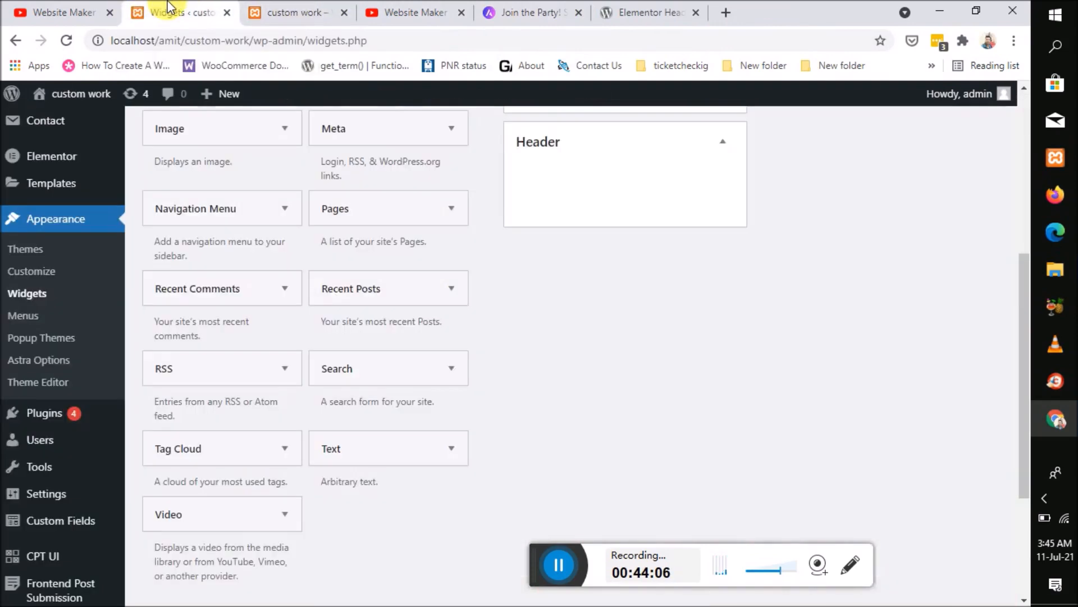
left_click(259, 11)
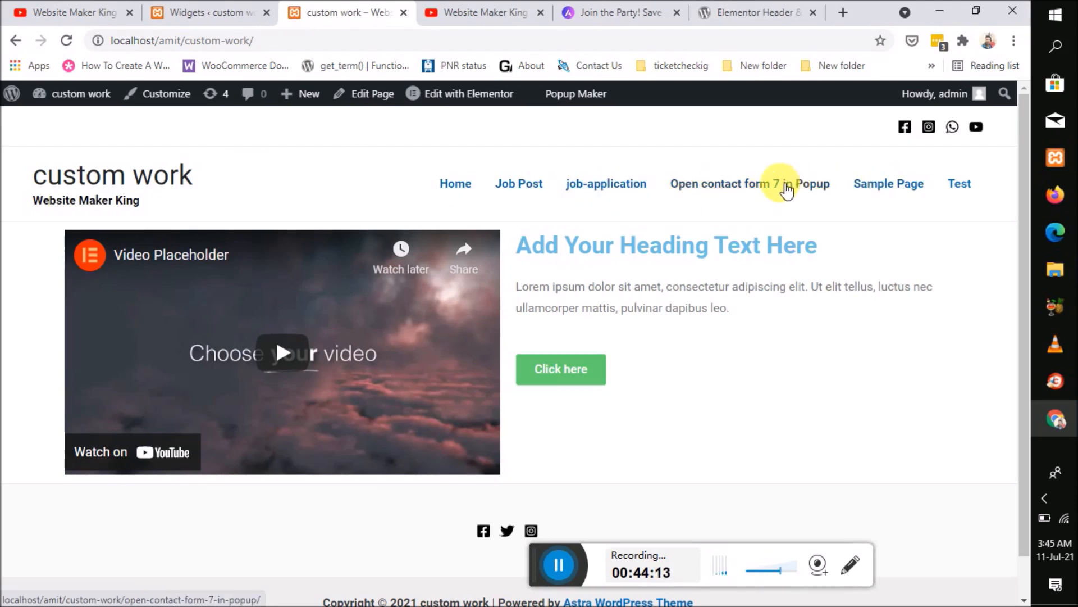
left_click(535, 188)
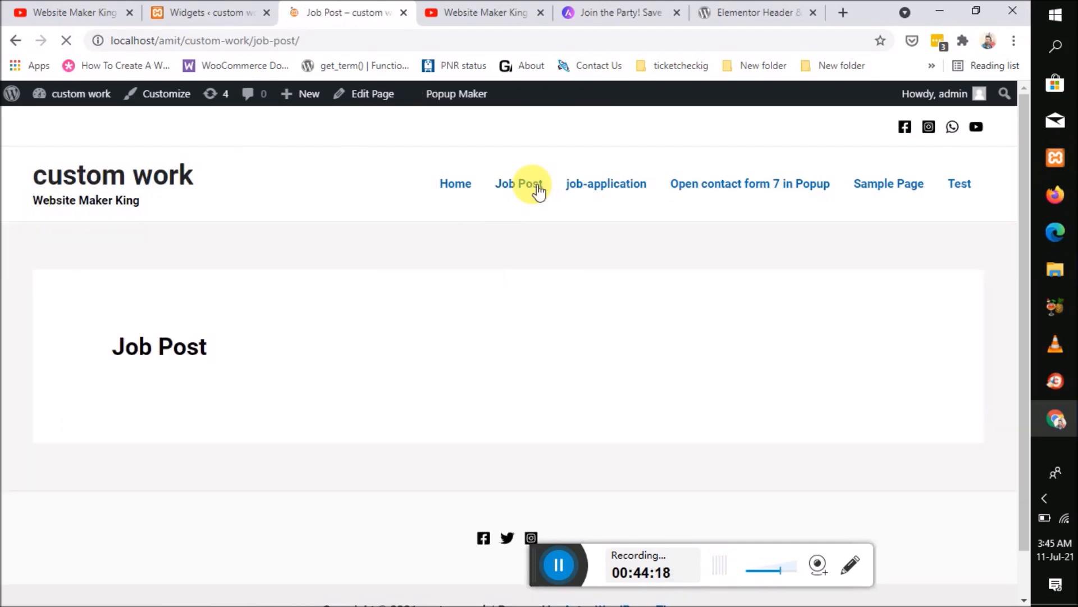
scroll(659, 268, "down", 1)
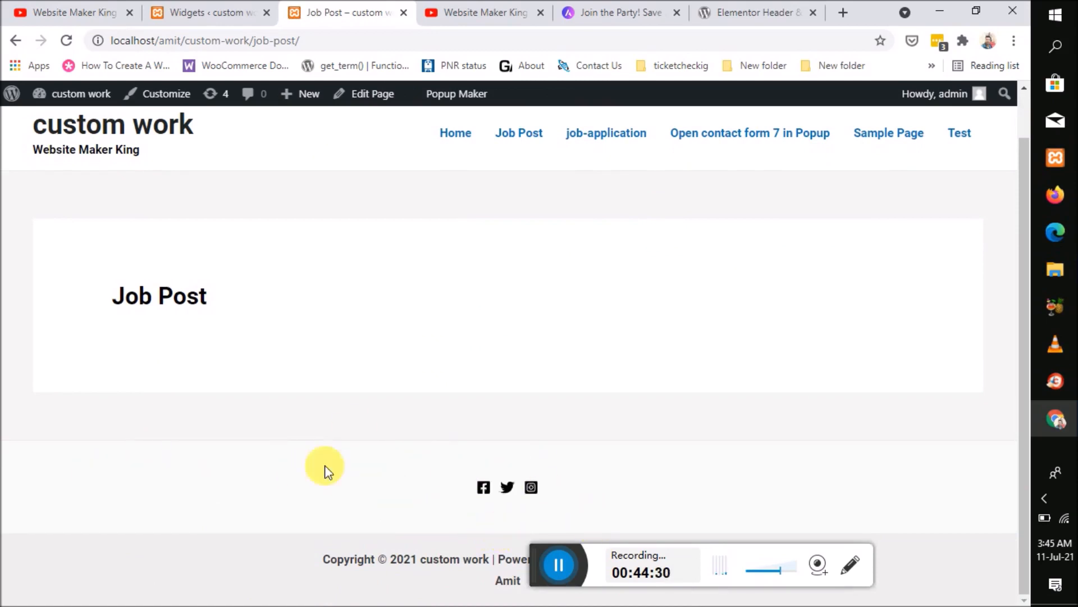
Step: Copy the plugin name "Elementor Header & Footer Builder" from its WordPress.org page
scroll(460, 451, "up", 1)
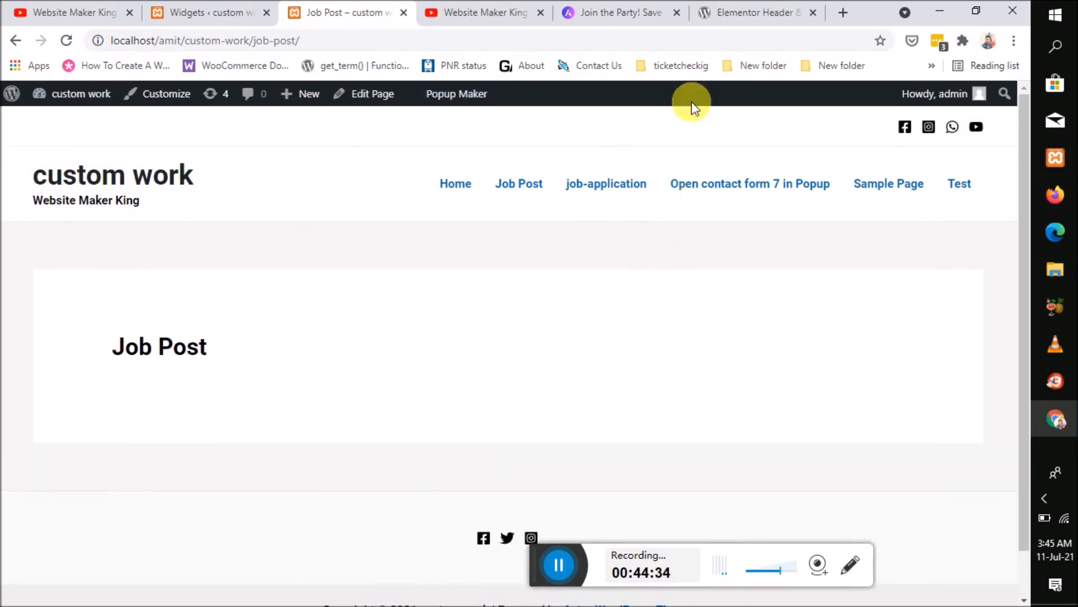
left_click(737, 14)
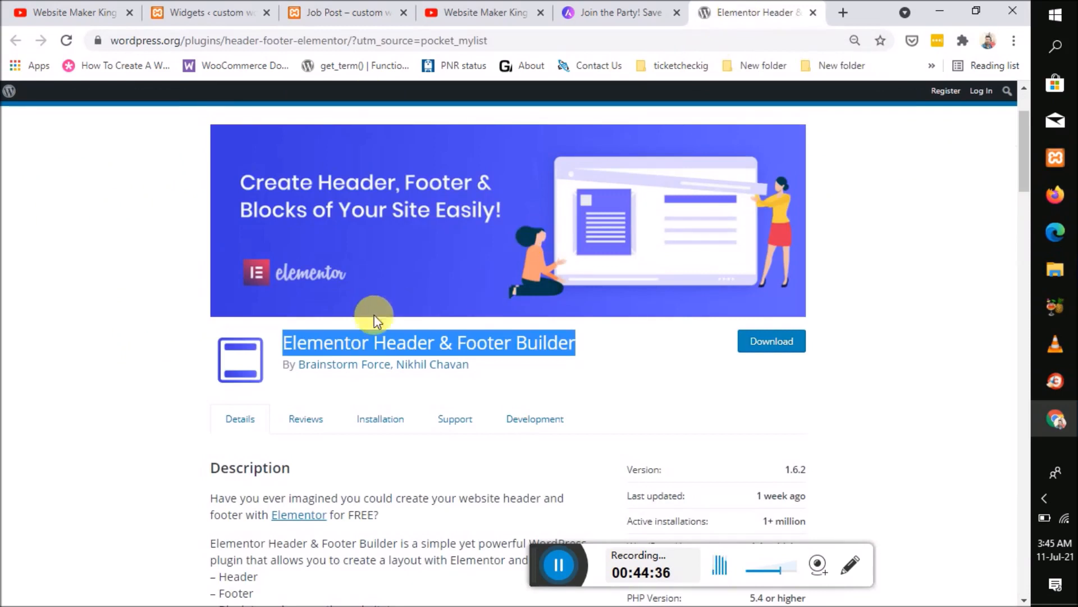
right_click(380, 342)
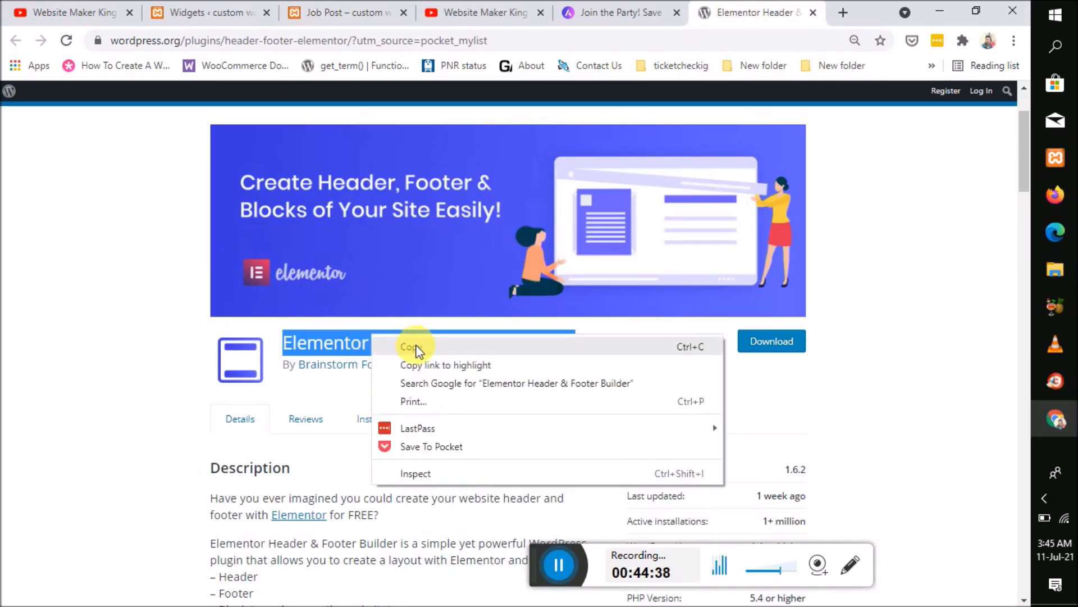
left_click(417, 349)
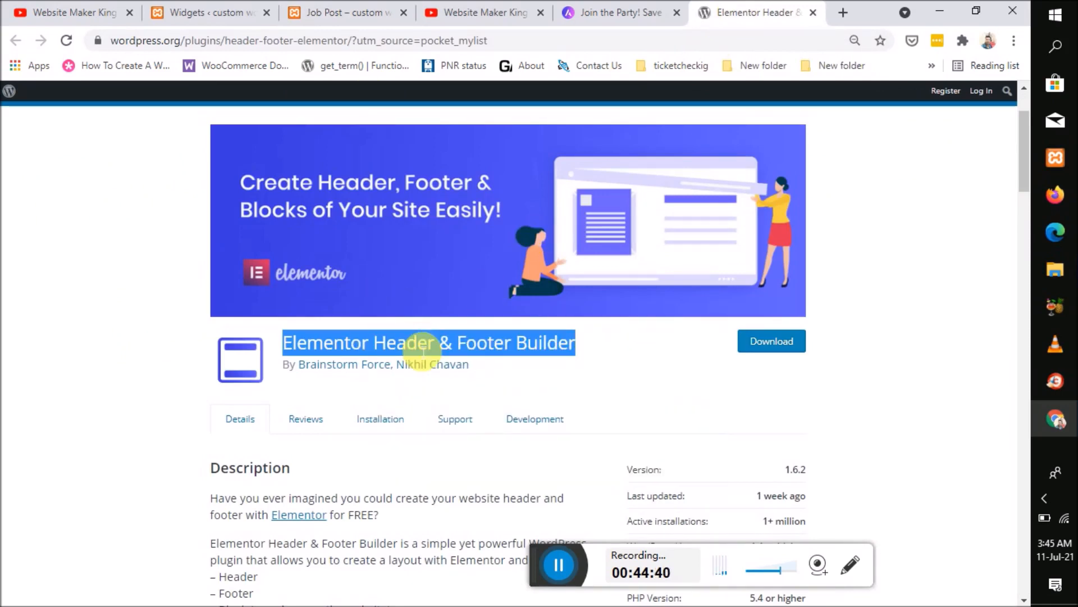
Step: Open the page for adding new plugins in the custom work site's WordPress admin
left_click(197, 8)
left_click(65, 419)
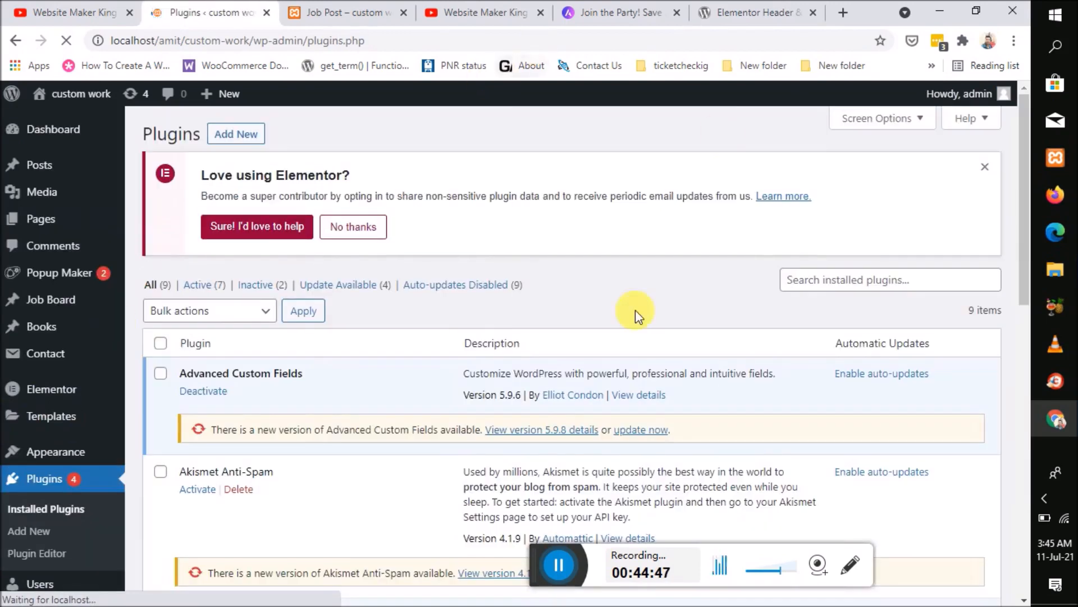
left_click(242, 125)
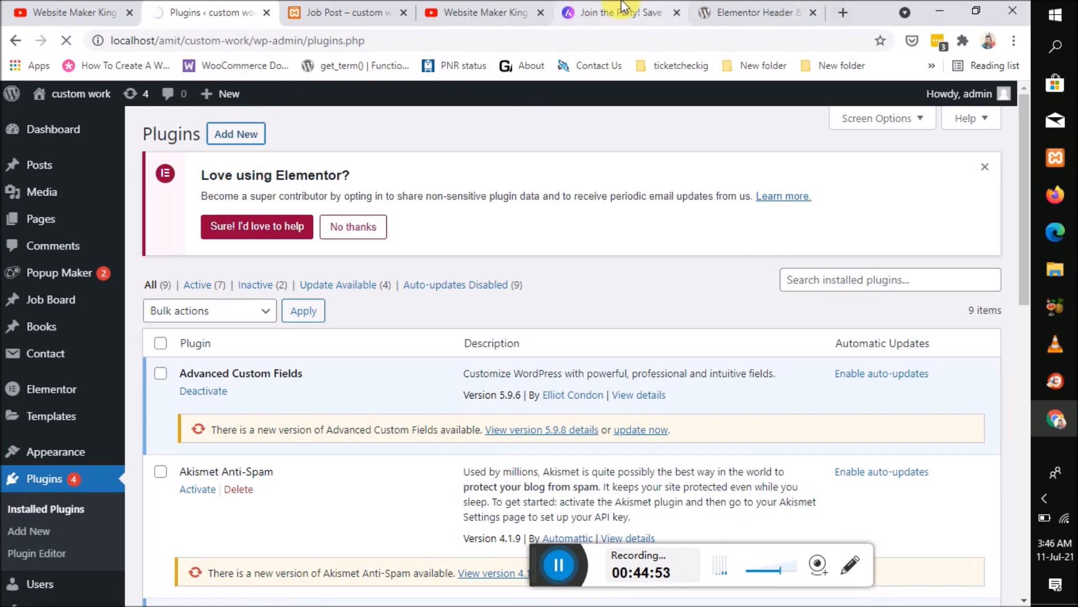
left_click(730, 11)
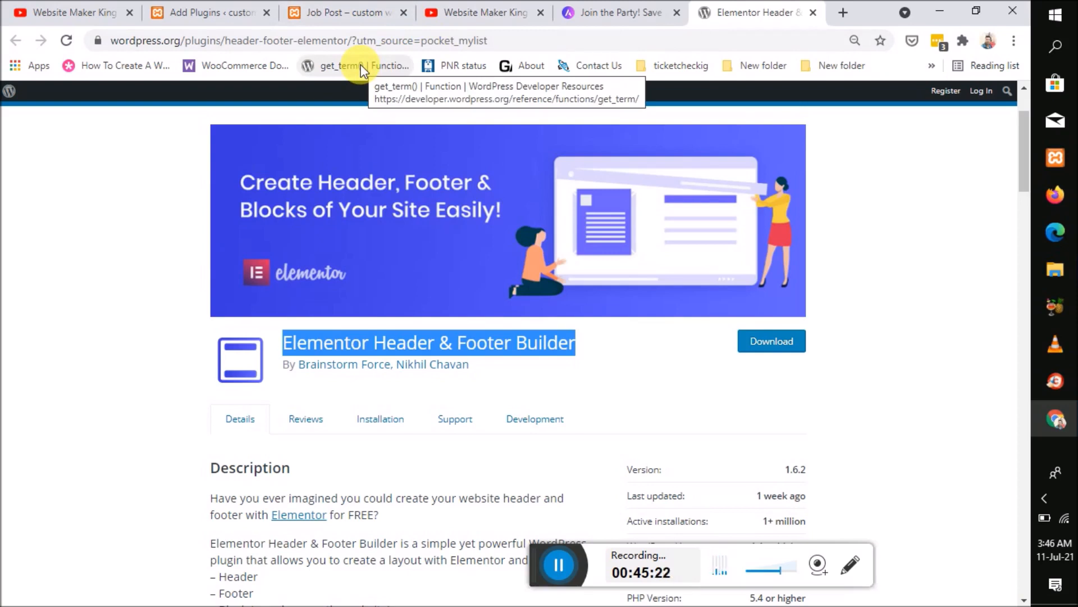
left_click(203, 12)
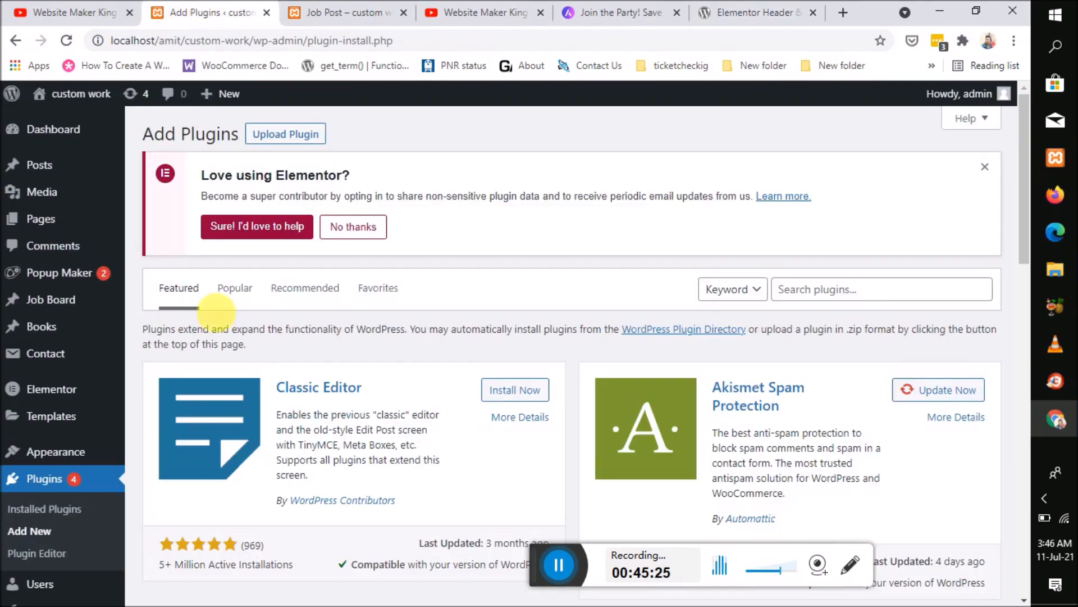
Step: Search the plugin directory for "Elementor Header & Footer Builder" and install the Brainstorm Force plugin
left_click_drag(874, 370, 826, 297)
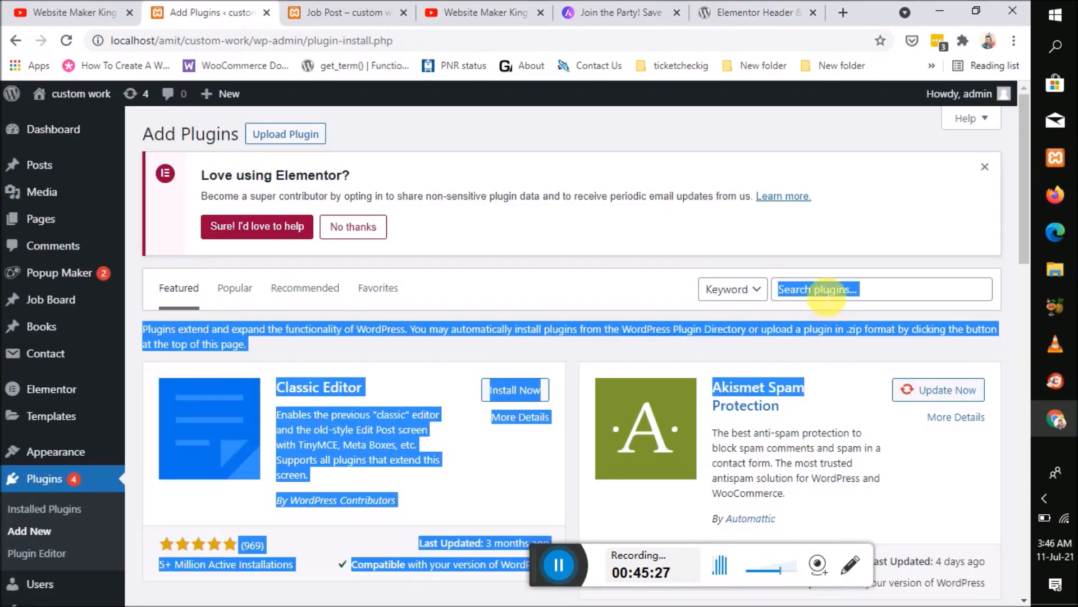
left_click(828, 298)
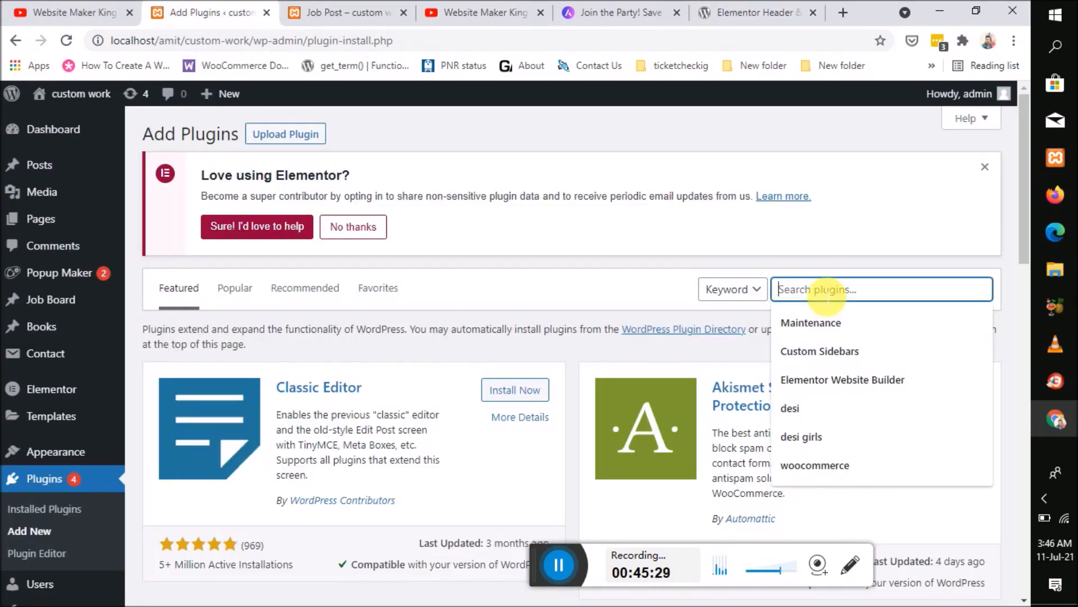
key("ctrl+v")
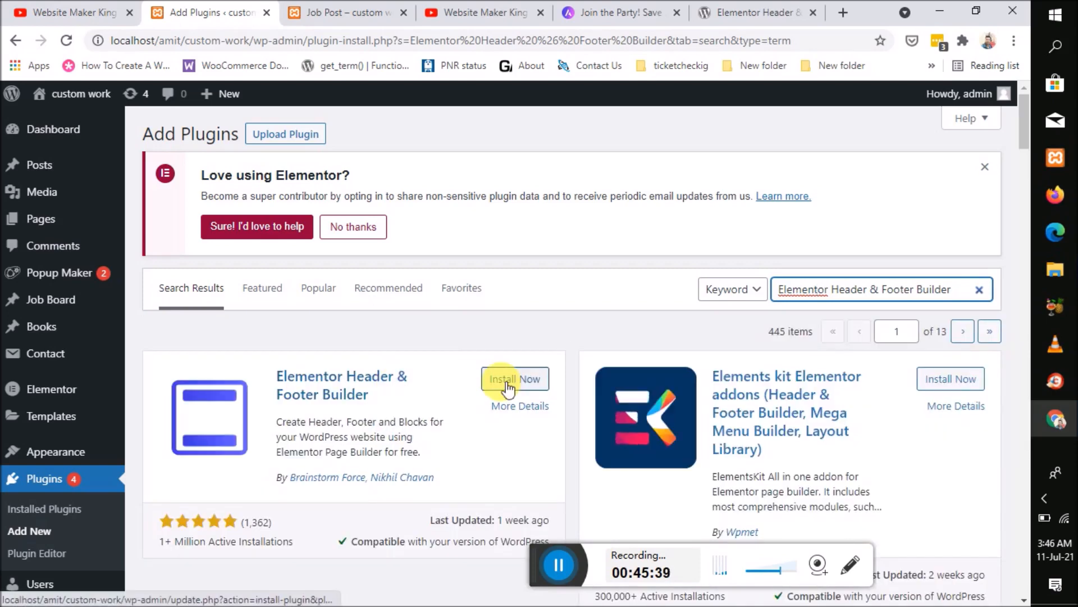
left_click(507, 381)
Step: Browse the other Elementor add-on plugins in the search results
scroll(507, 387, "down", 4)
scroll(506, 382, "down", 2)
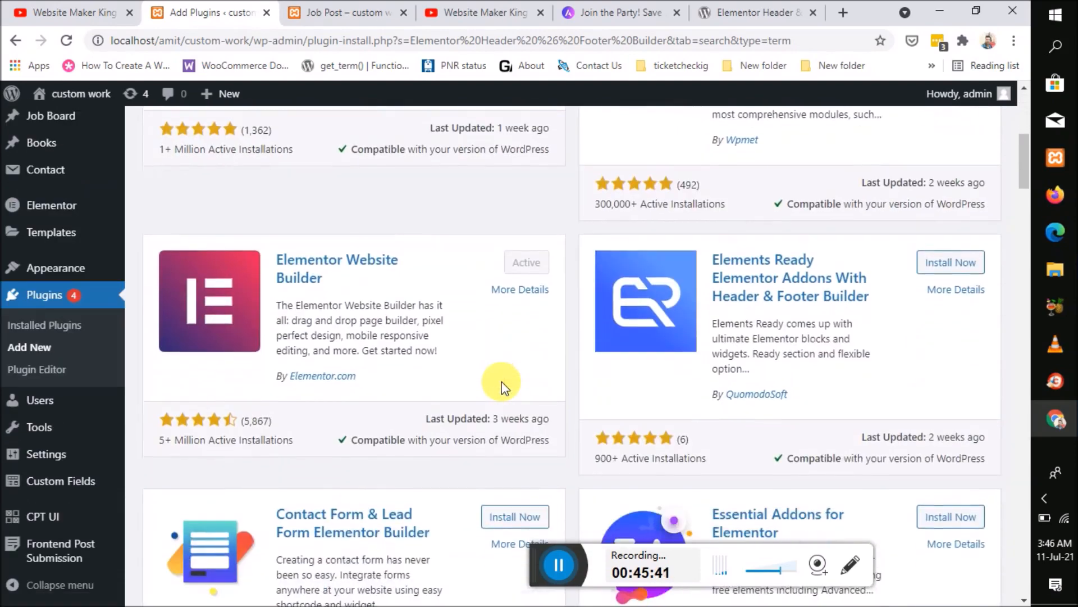
scroll(502, 382, "down", 2)
scroll(501, 382, "down", 2)
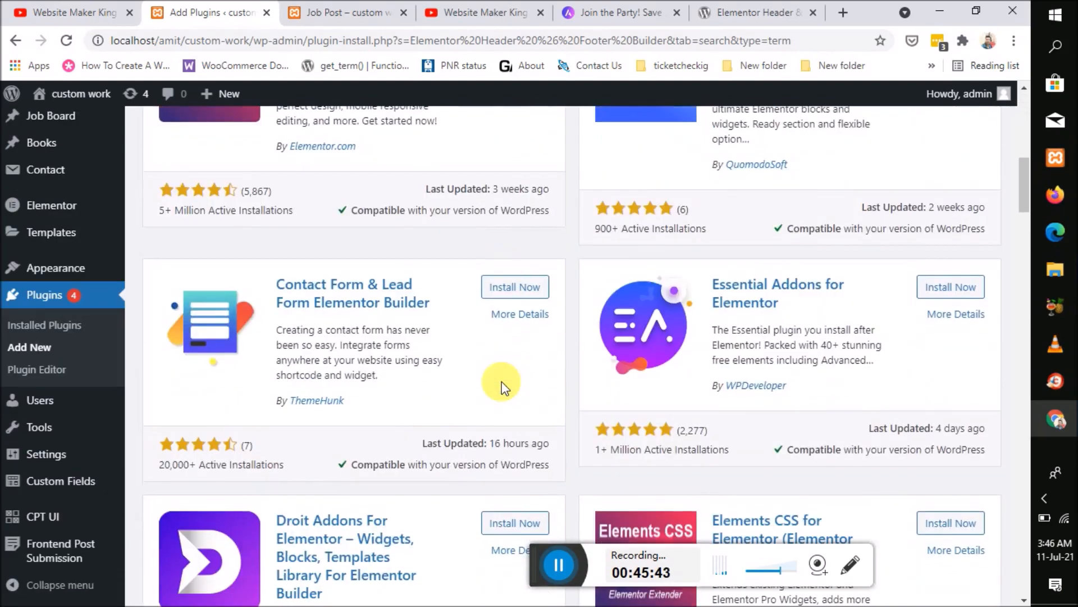
scroll(501, 382, "down", 12)
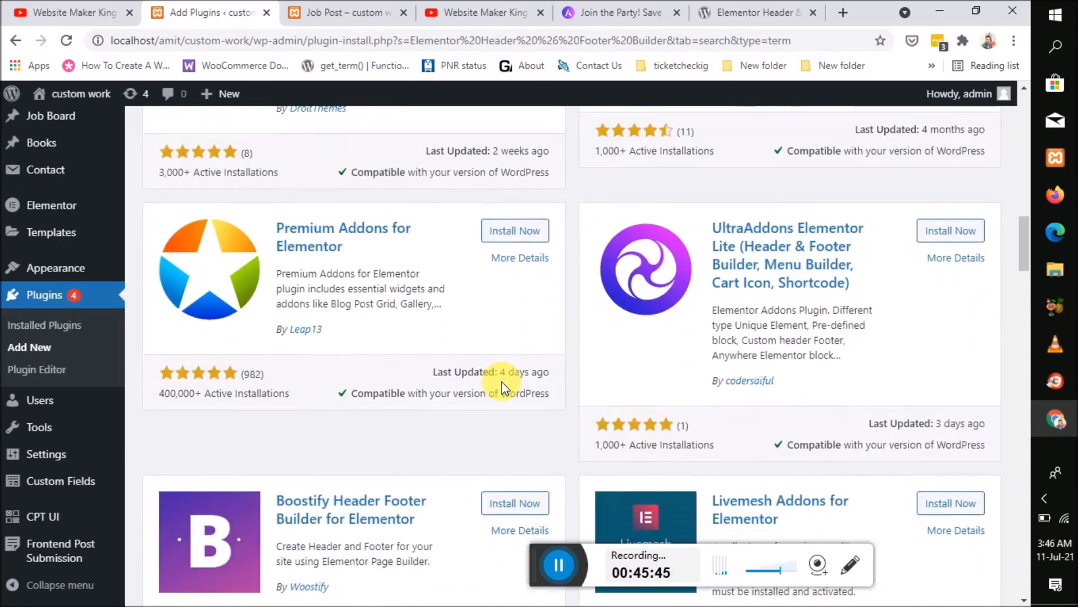
scroll(501, 382, "down", 1)
scroll(501, 382, "up", 13)
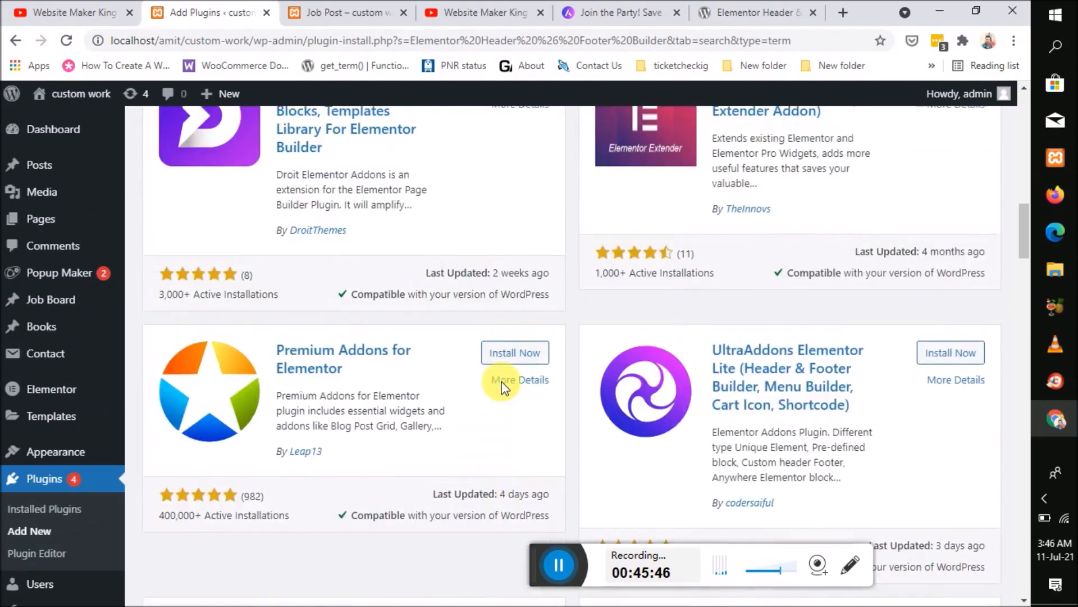
Step: View the live site's Home page from its header down to the footer
left_click(315, 13)
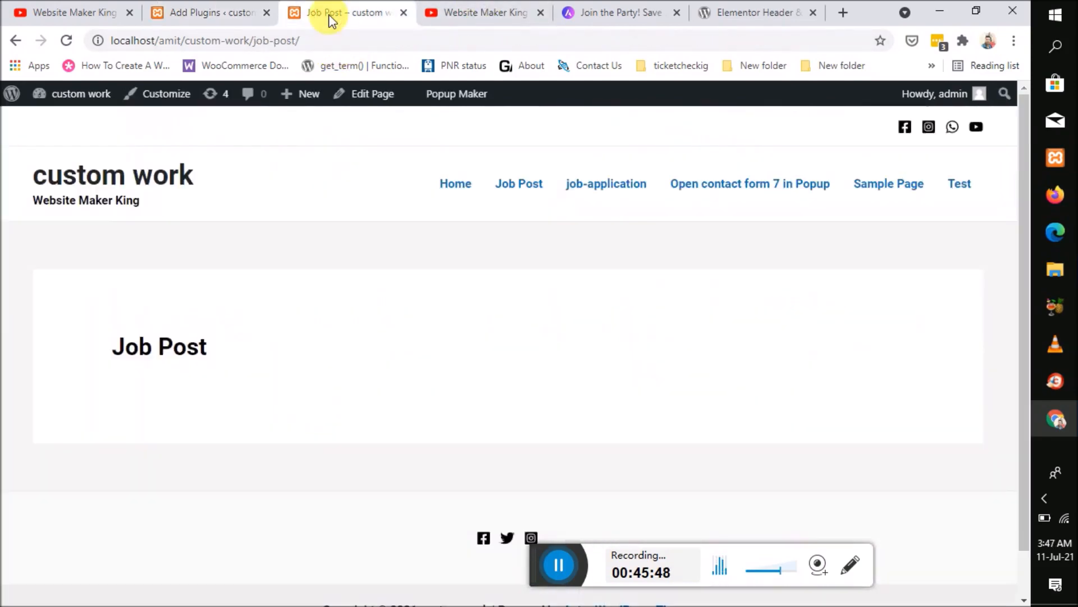
left_click(42, 196)
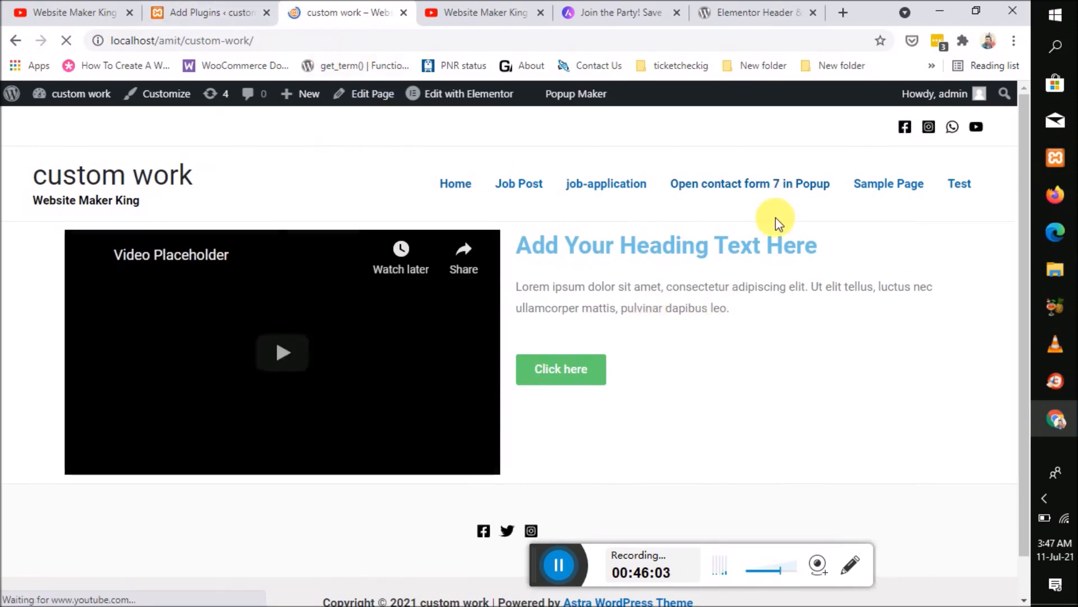
scroll(778, 223, "down", 1)
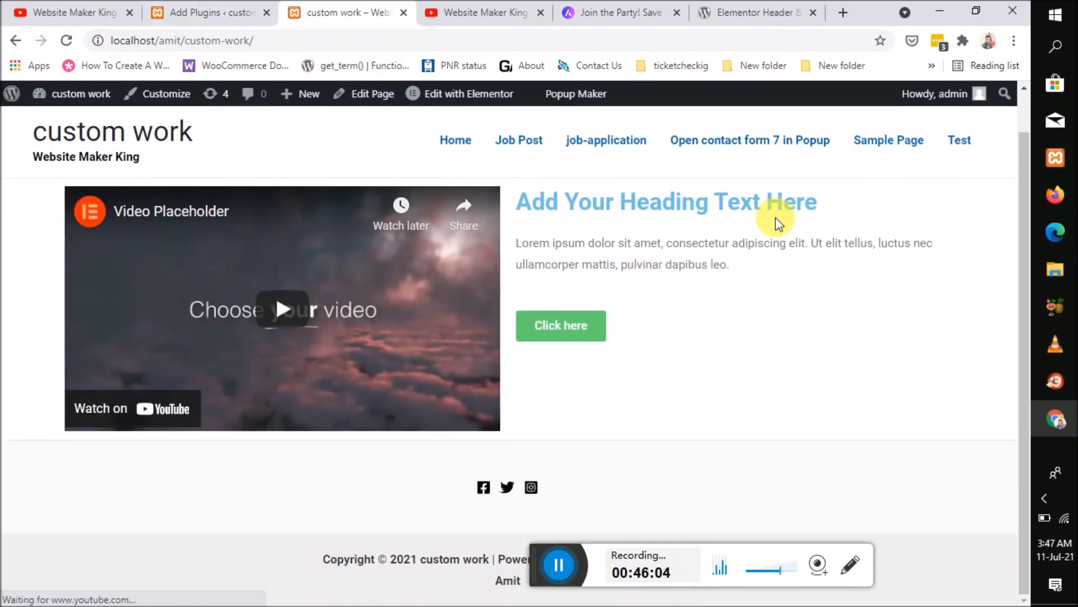
scroll(775, 225, "up", 1)
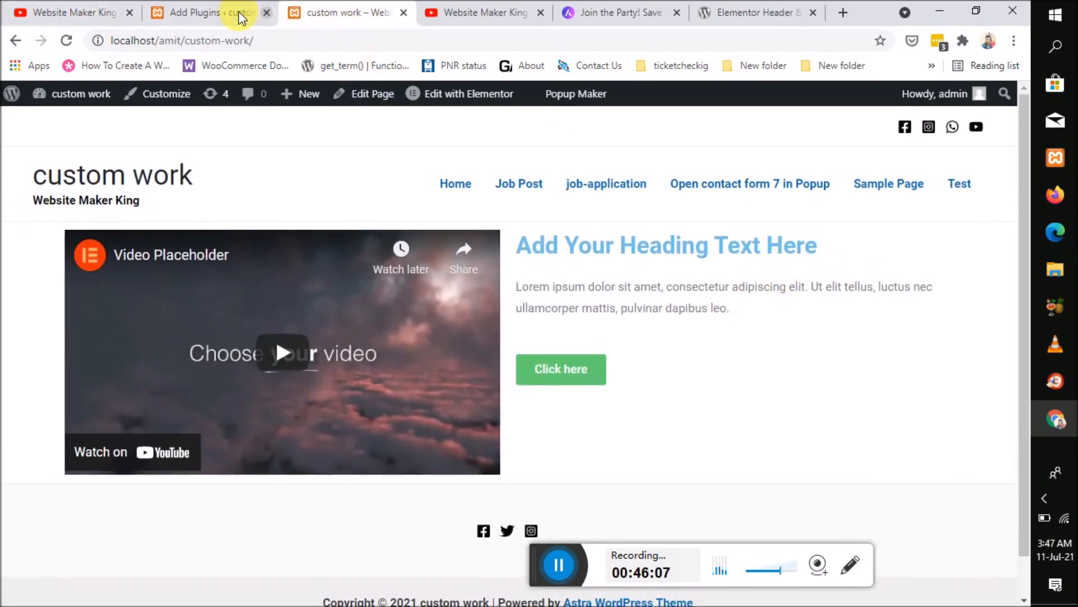
Step: Return to the plugin search results and activate the Elementor Header & Footer Builder plugin
left_click(218, 10)
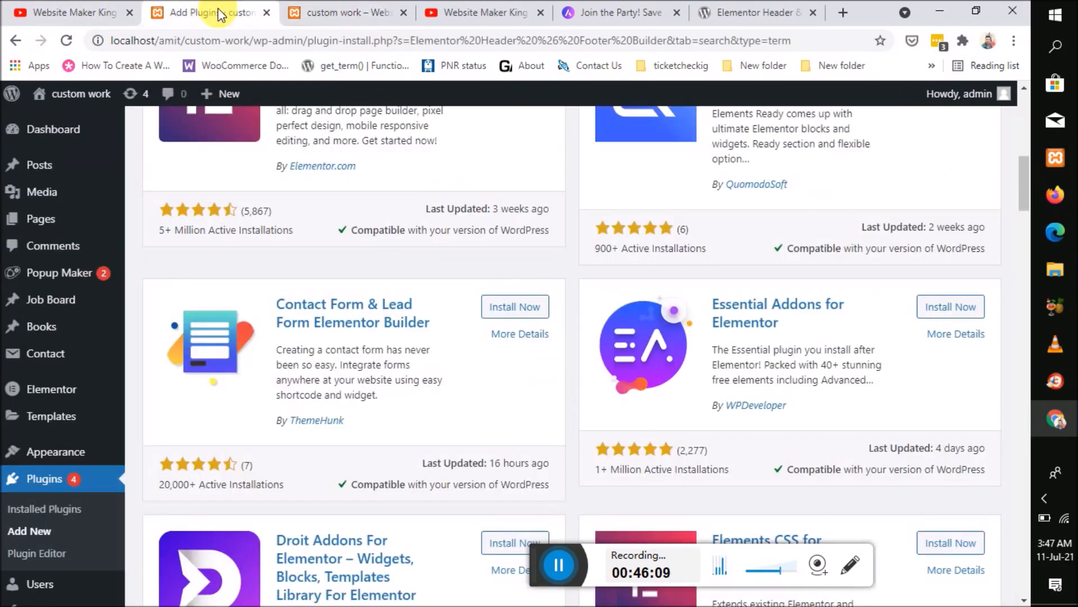
scroll(309, 244, "up", 7)
scroll(314, 253, "up", 3)
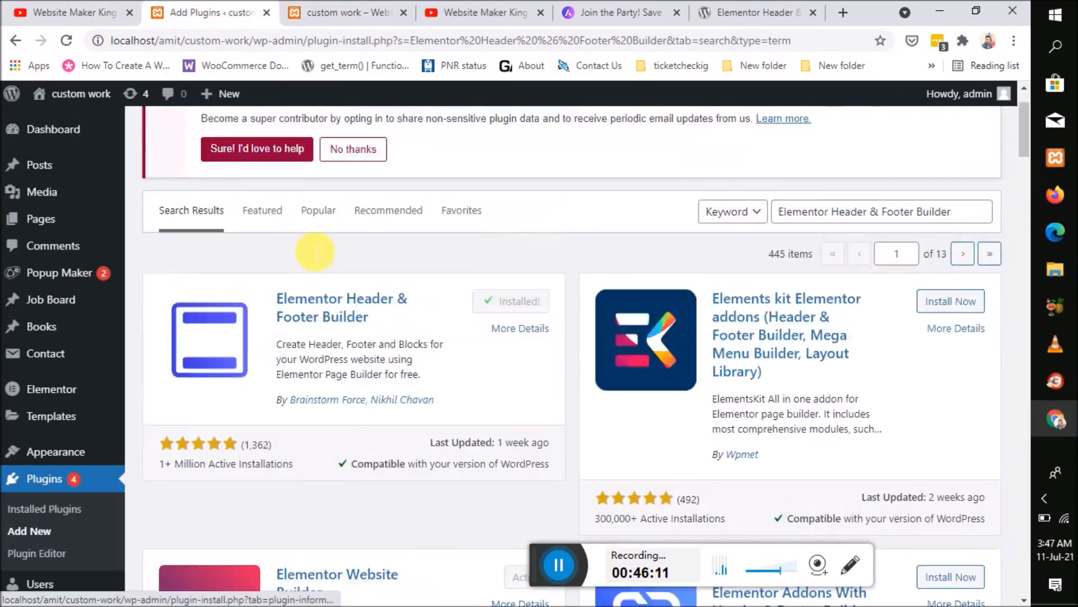
left_click(533, 384)
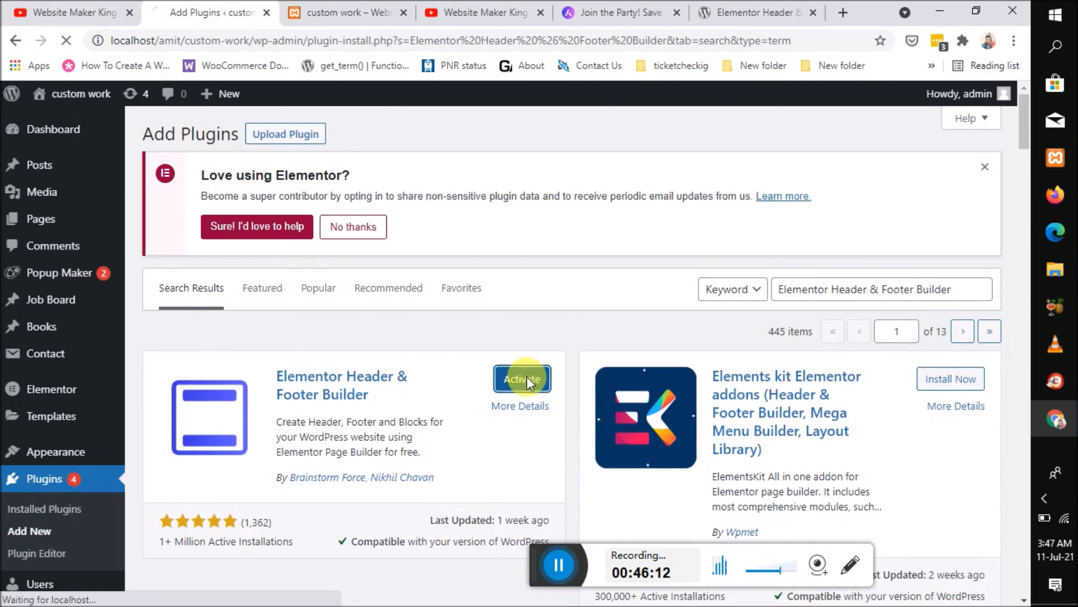
Step: Open the Astra Options page and review its customizer links and the Astra Pro options
mouse_move(67, 421)
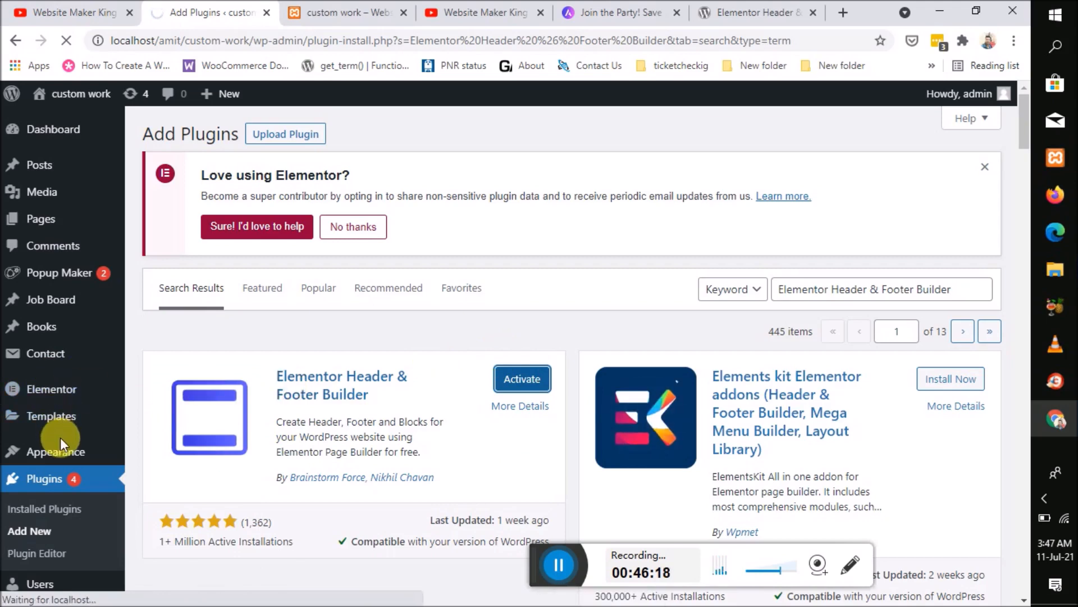
mouse_move(72, 453)
scroll(73, 455, "down", 3)
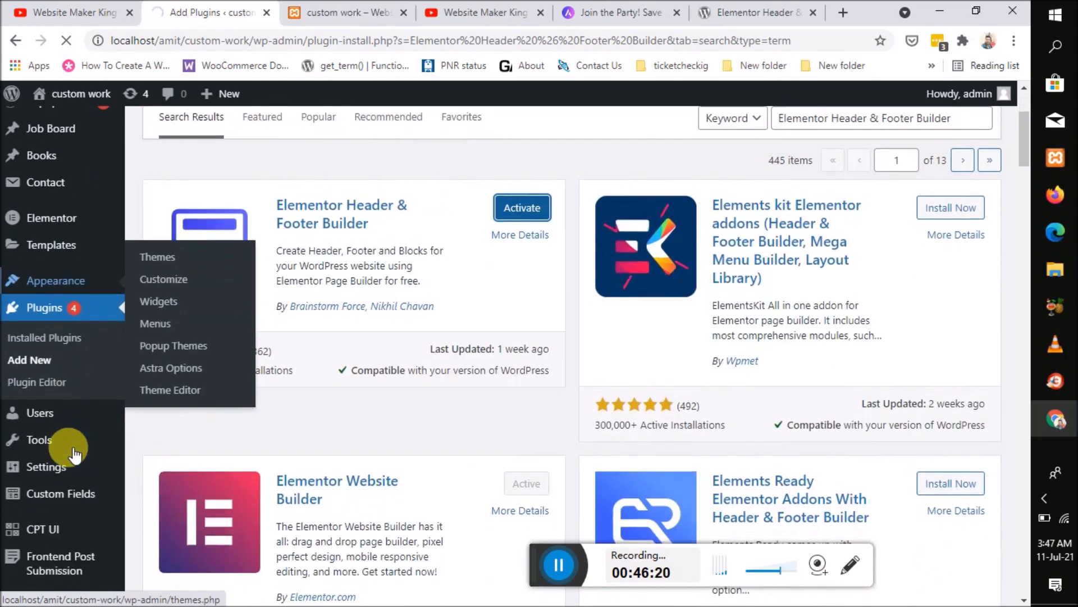
mouse_move(56, 276)
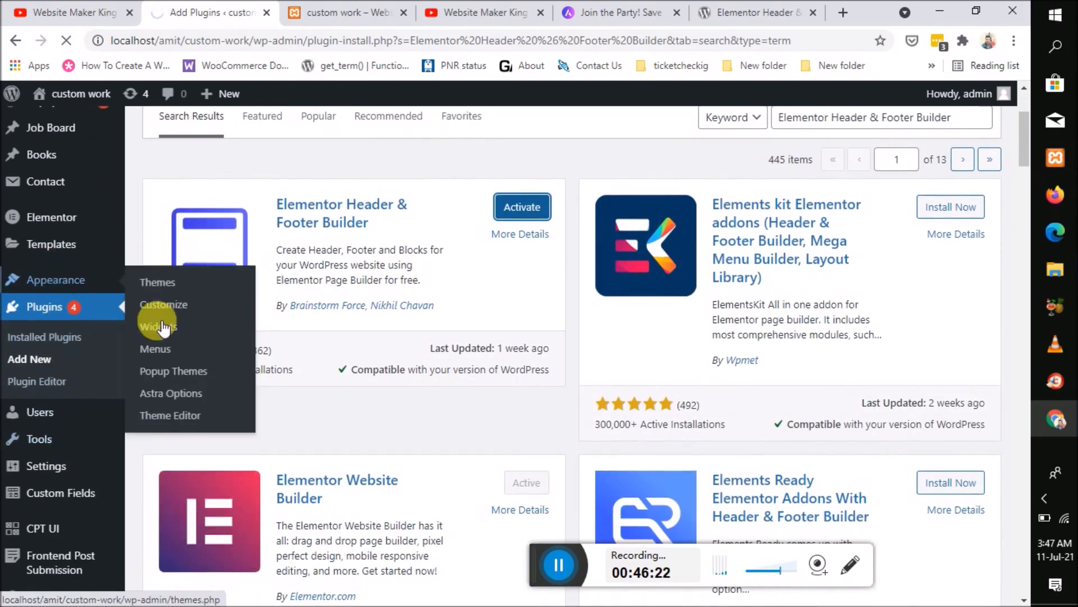
left_click(181, 387)
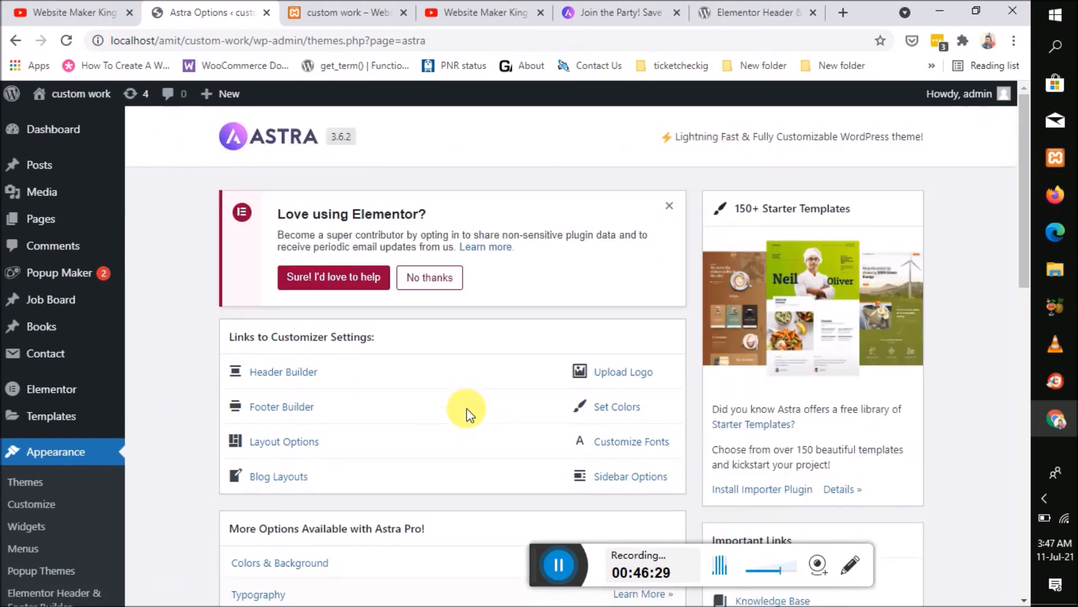
scroll(464, 411, "down", 1)
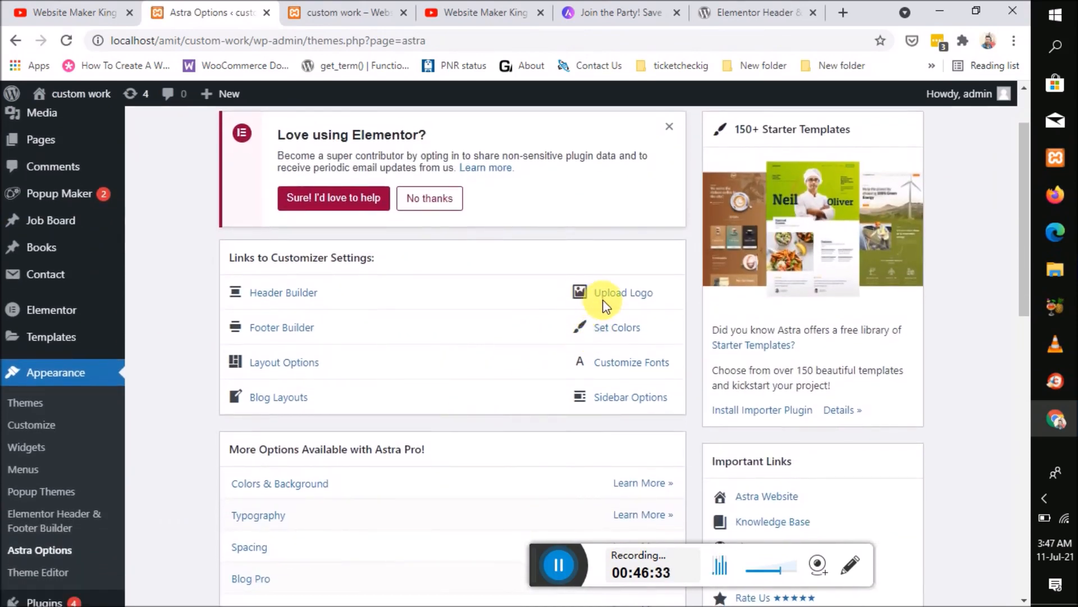
scroll(573, 425, "down", 2)
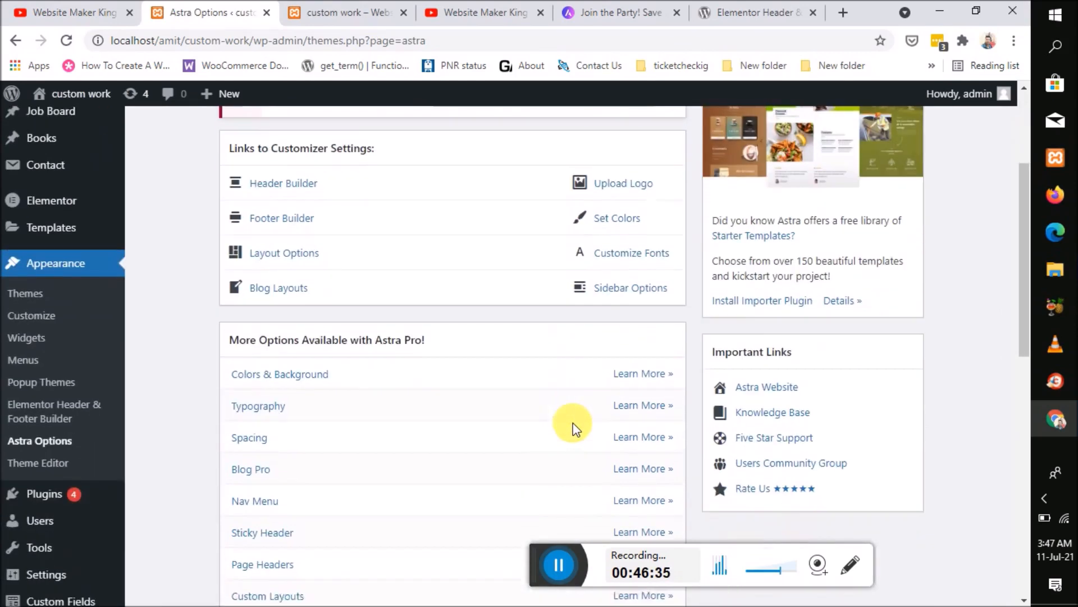
scroll(489, 427, "up", 2)
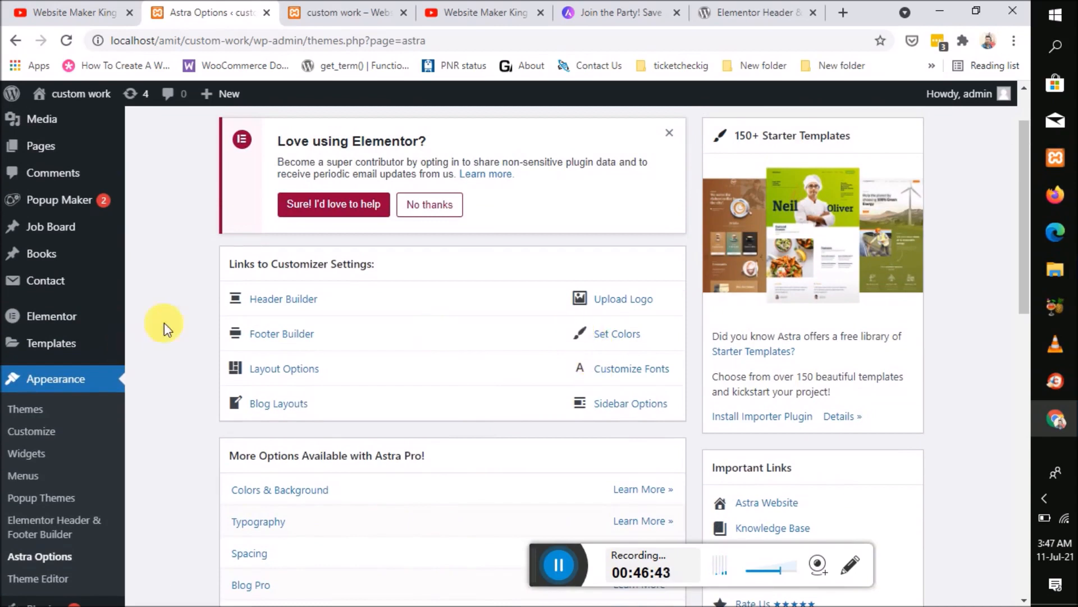
Step: Examine the general and design settings of Astra's Footer Builder in the Customizer, then return to the main Customizer sections
left_click(260, 331)
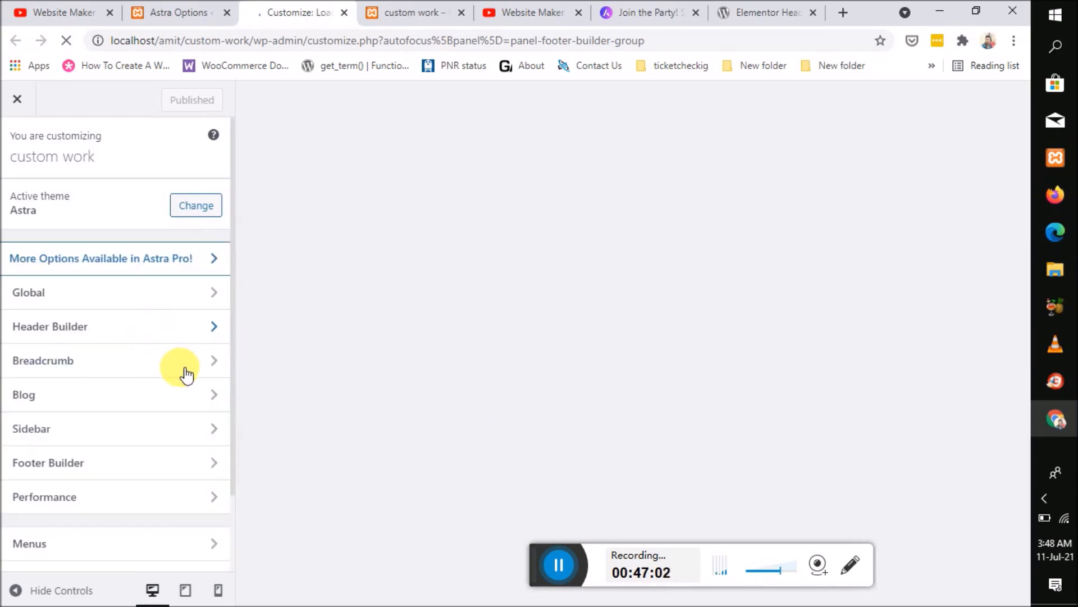
scroll(185, 375, "down", 1)
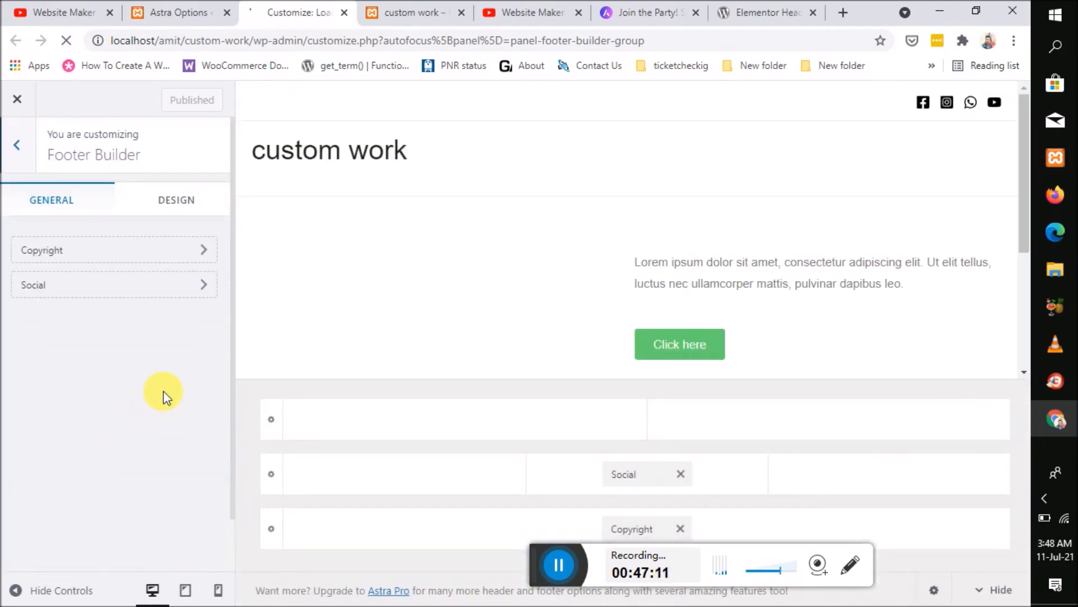
left_click(174, 198)
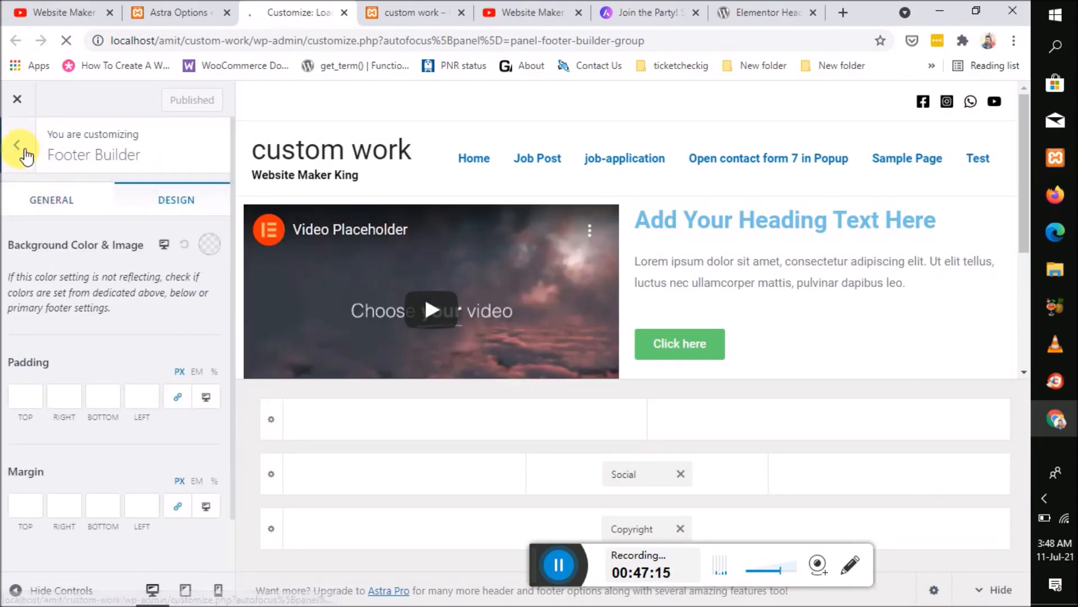
scroll(132, 428, "down", 2)
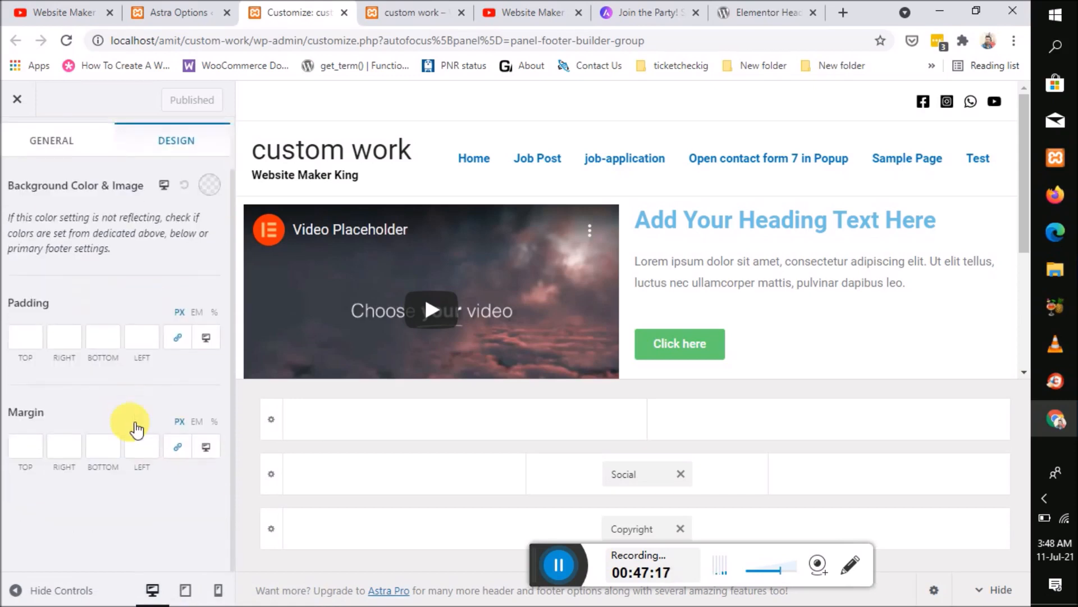
scroll(26, 191, "up", 2)
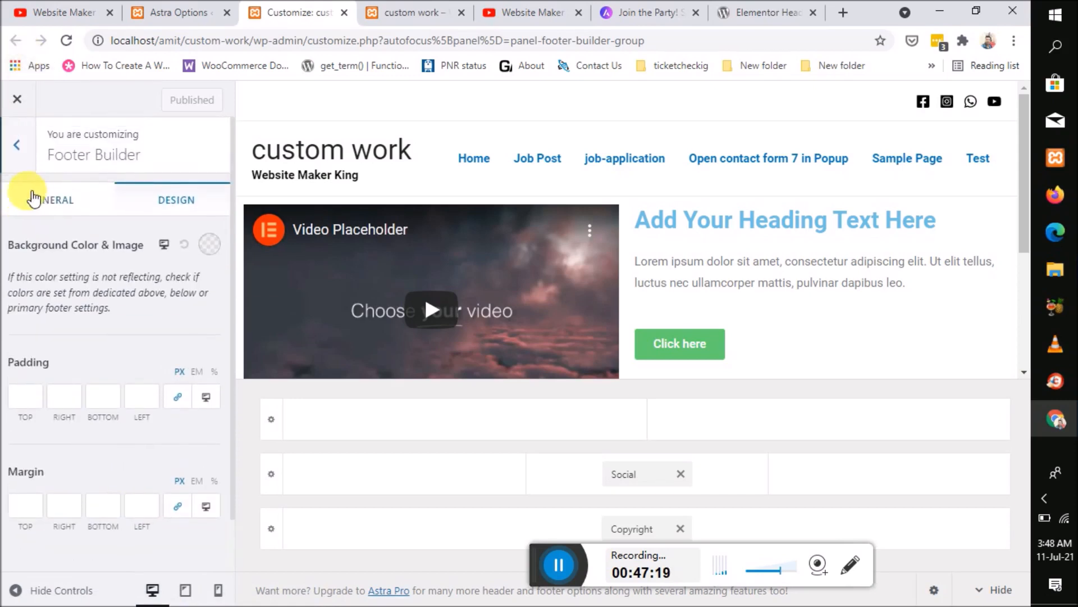
left_click(18, 147)
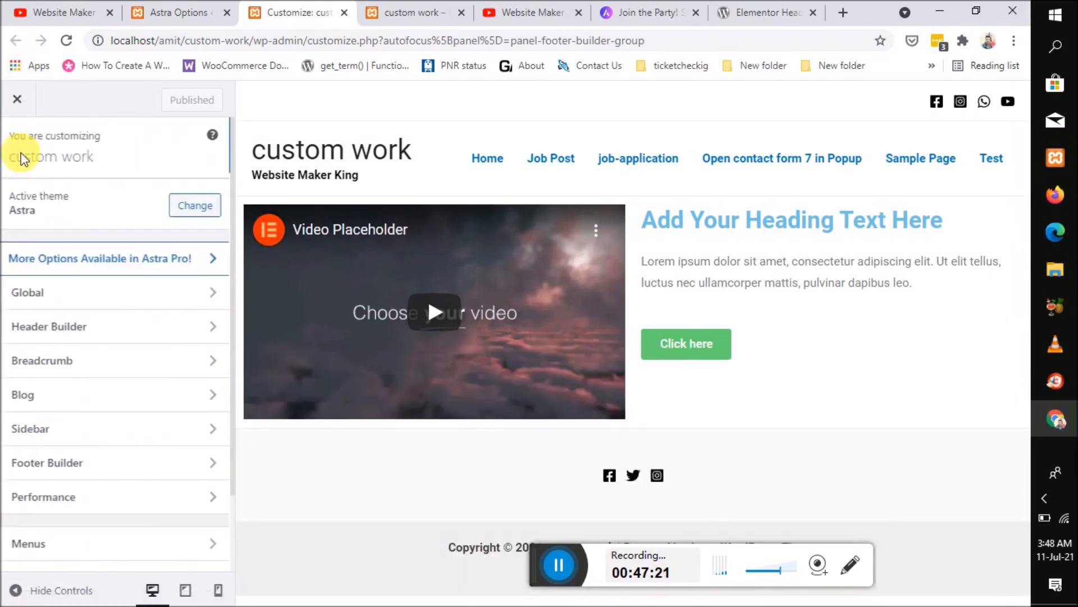
Step: Look over the main Customizer sections, close the Customizer, and review the Astra Options page's customizer links and Astra Pro options
scroll(102, 416, "down", 1)
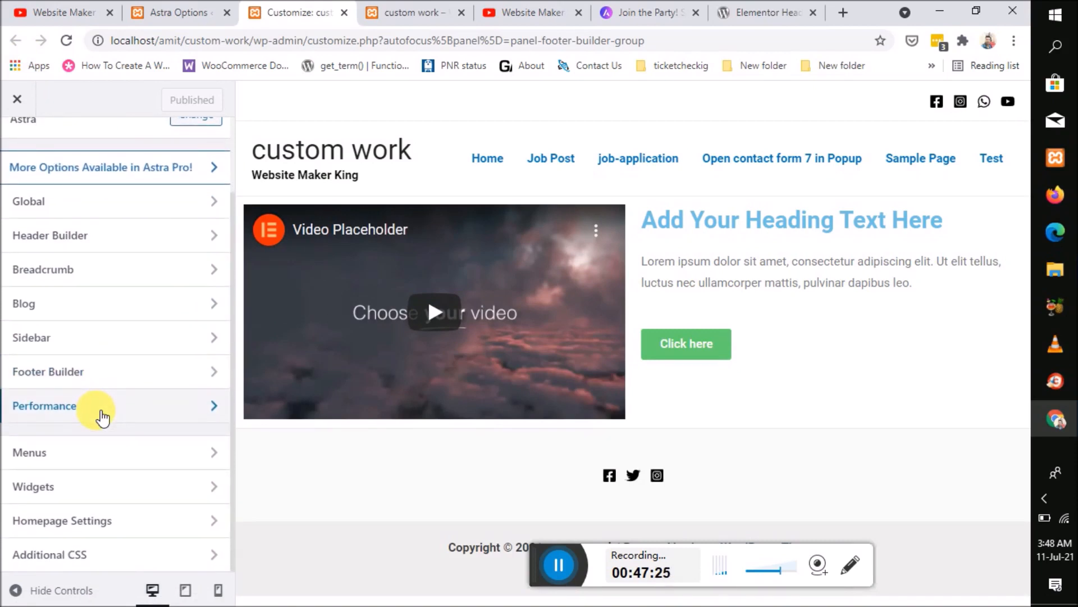
scroll(99, 410, "up", 2)
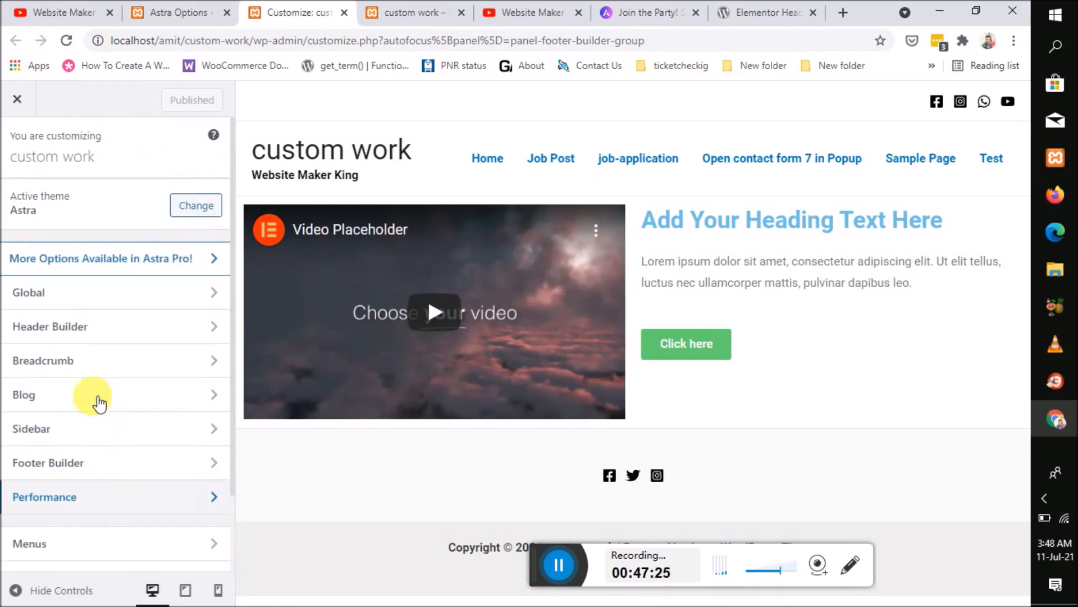
left_click(18, 103)
scroll(120, 422, "down", 3)
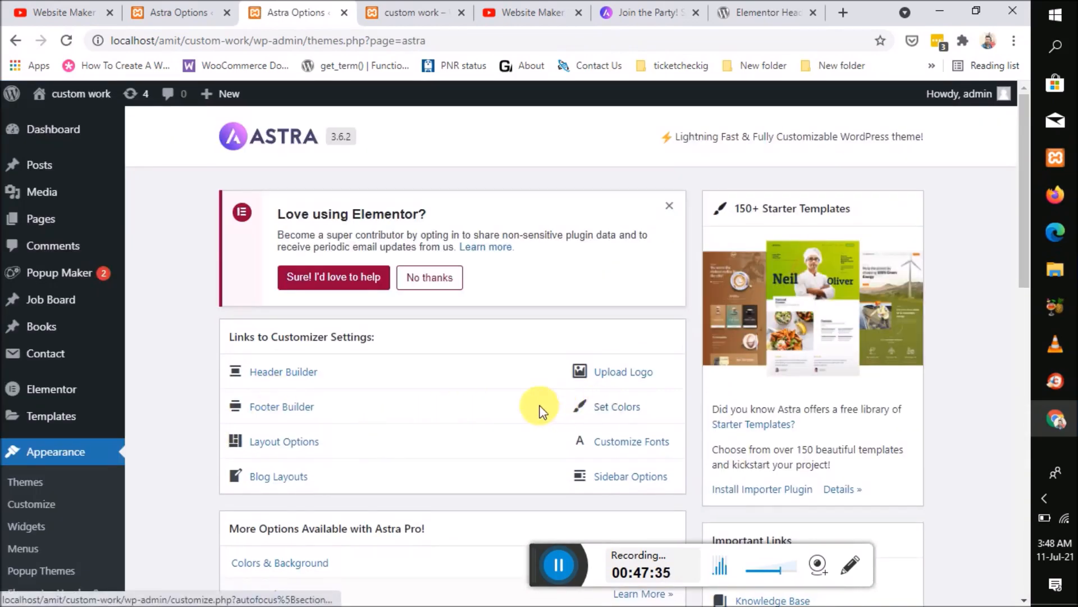
scroll(570, 412, "down", 3)
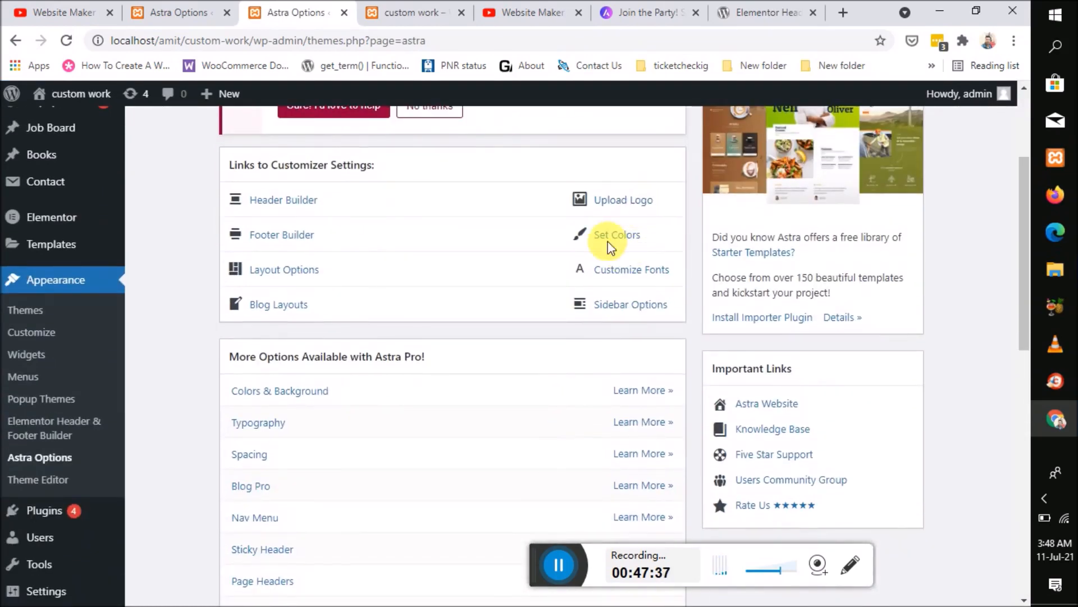
scroll(615, 247, "down", 1)
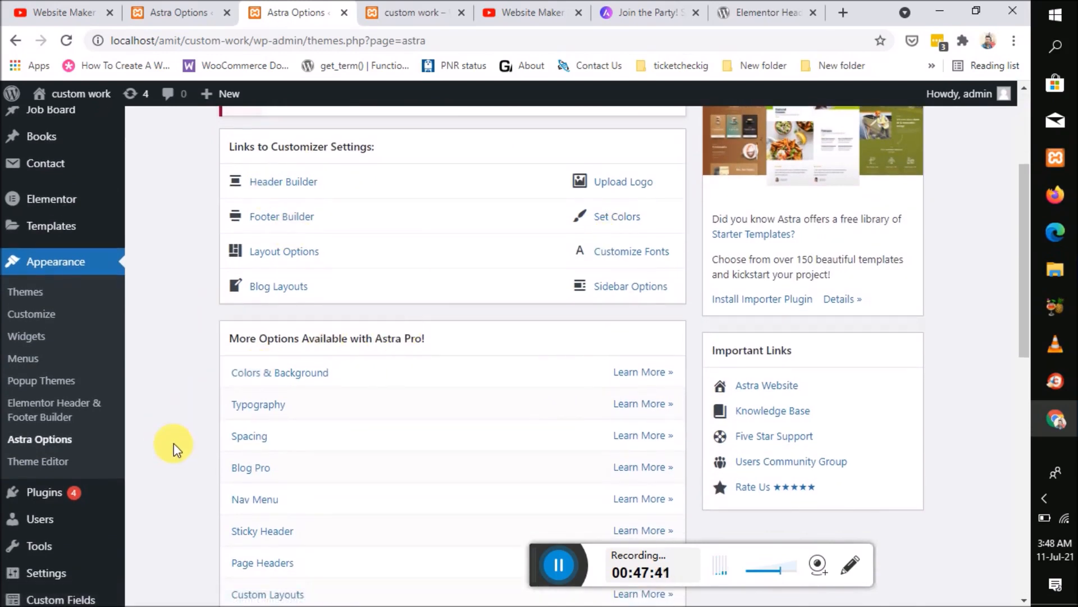
scroll(174, 444, "down", 2)
scroll(174, 442, "down", 2)
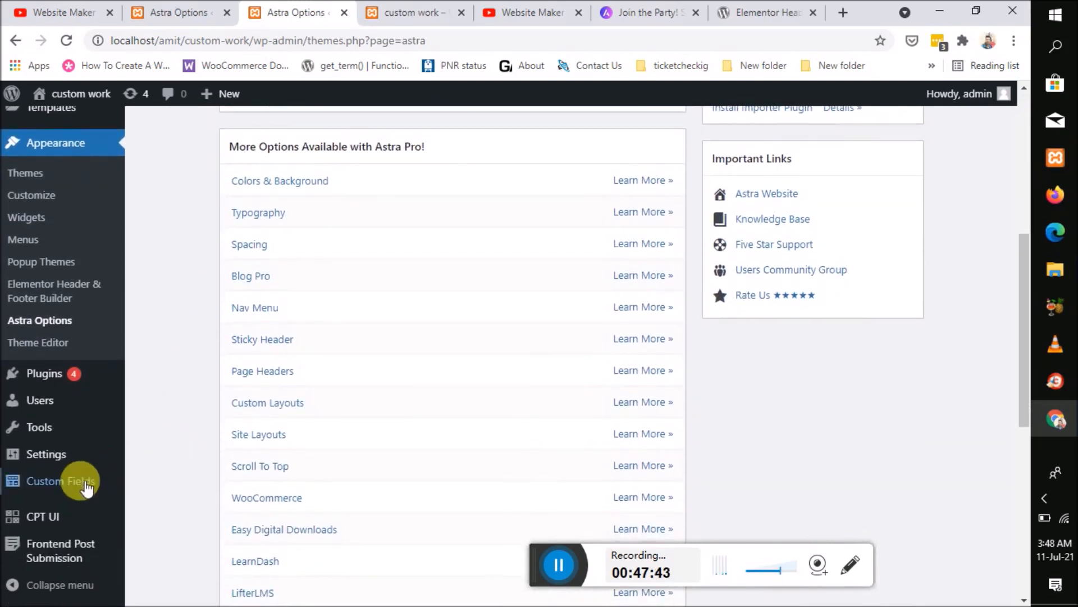
Step: Find the Elementor Header & Footer Builder entry in the WordPress admin and open its template list
mouse_move(72, 458)
scroll(72, 393, "up", 4)
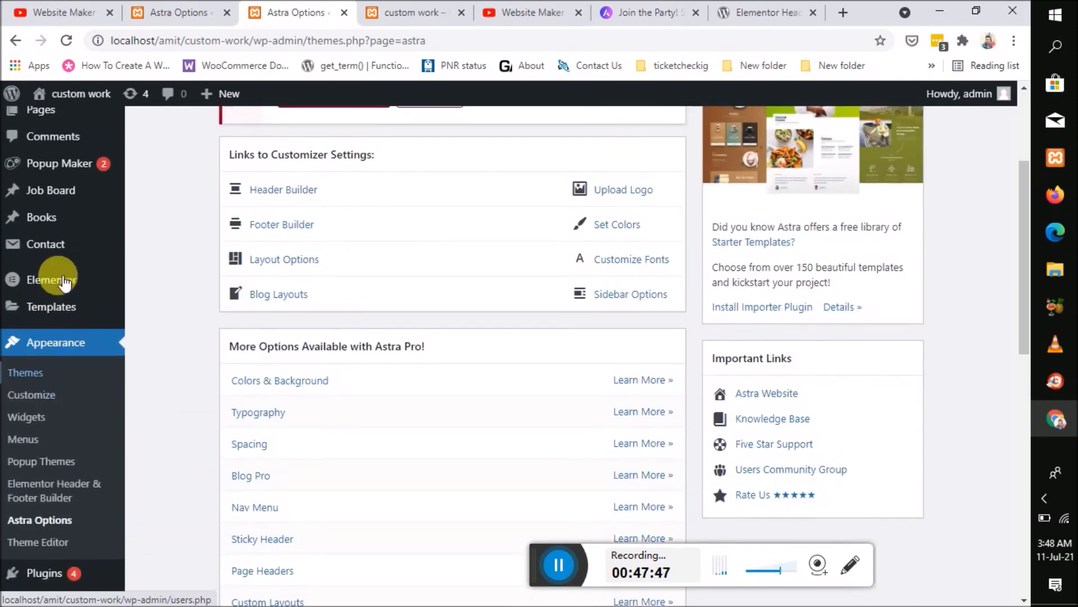
scroll(64, 280, "up", 2)
mouse_move(65, 281)
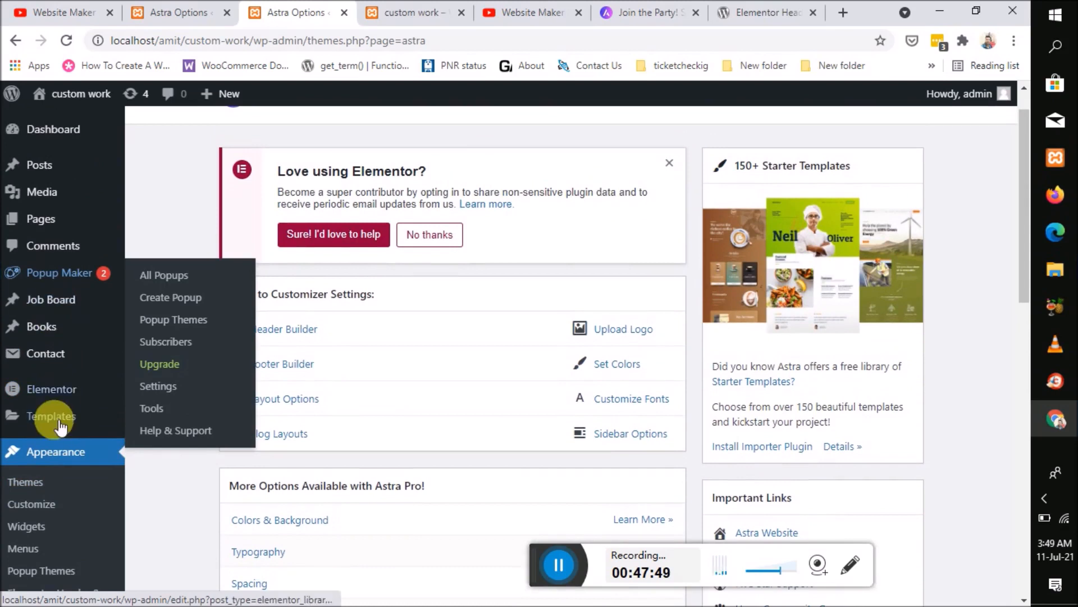
mouse_move(54, 400)
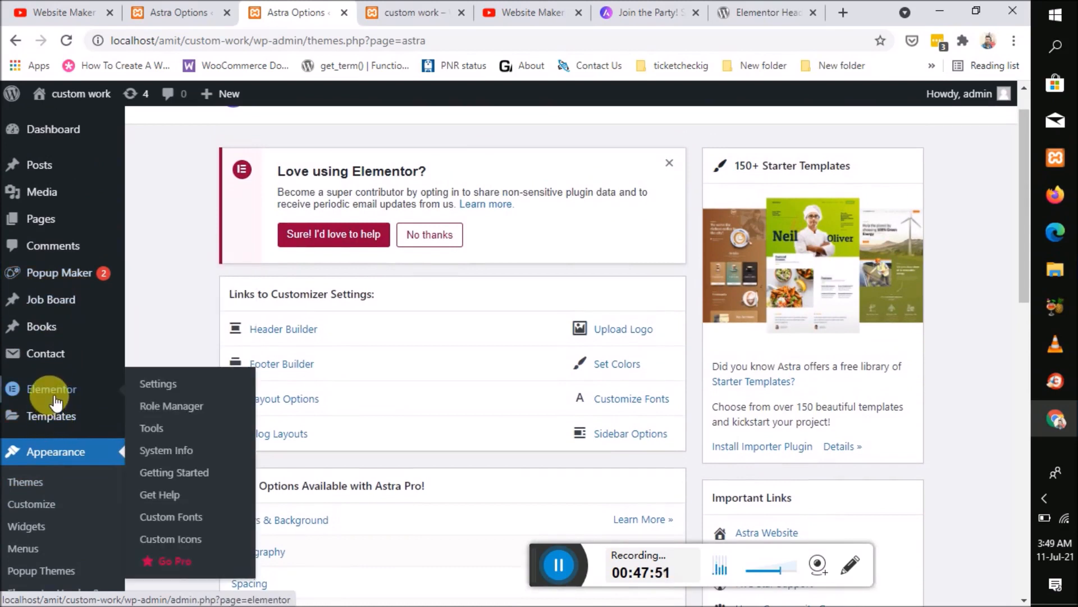
mouse_move(56, 422)
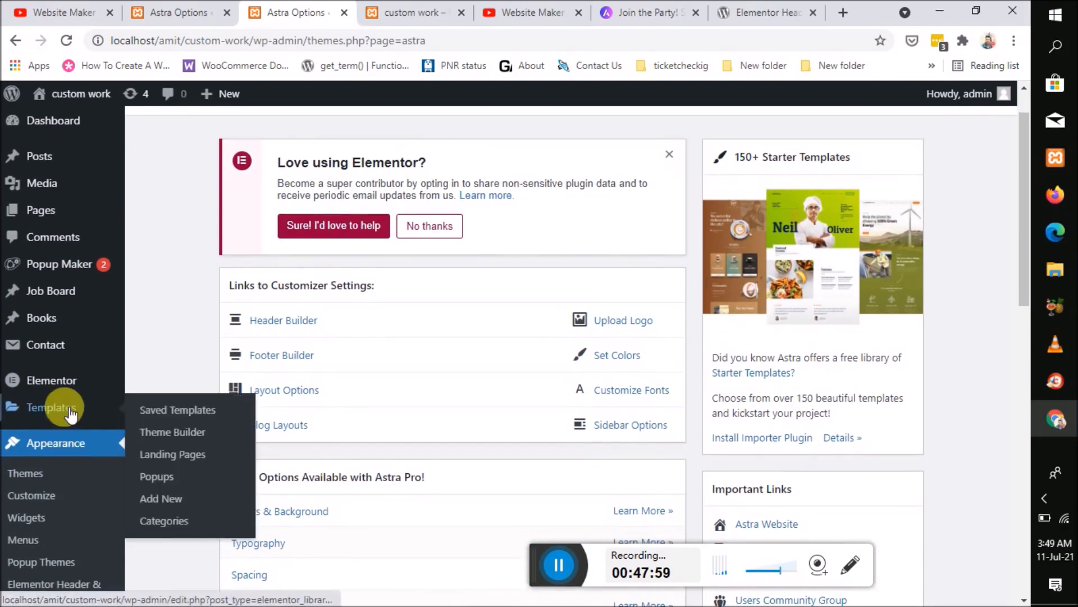
scroll(70, 416, "down", 1)
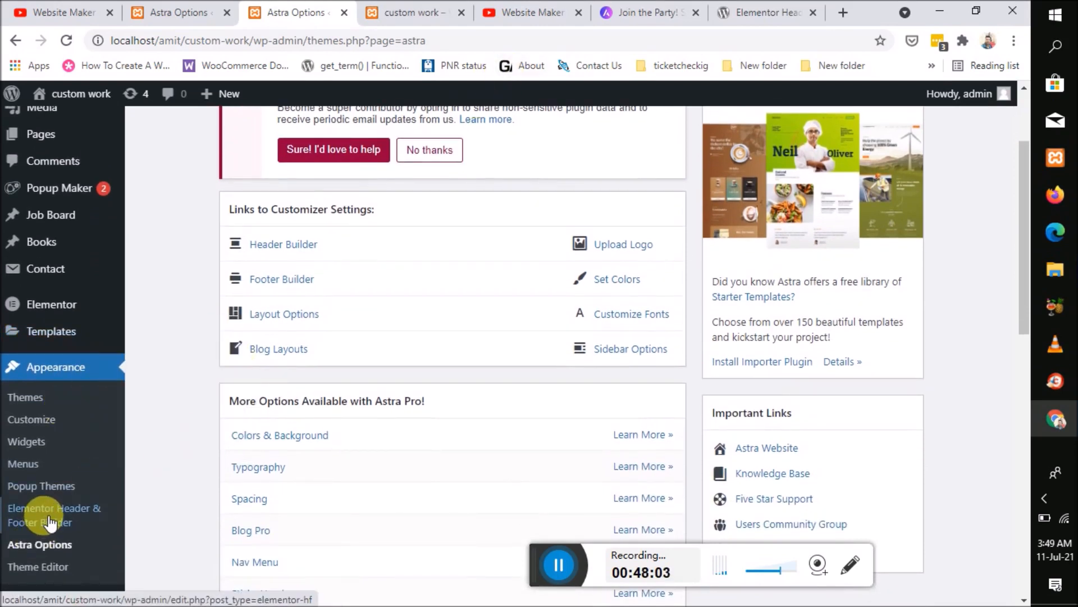
left_click(49, 522)
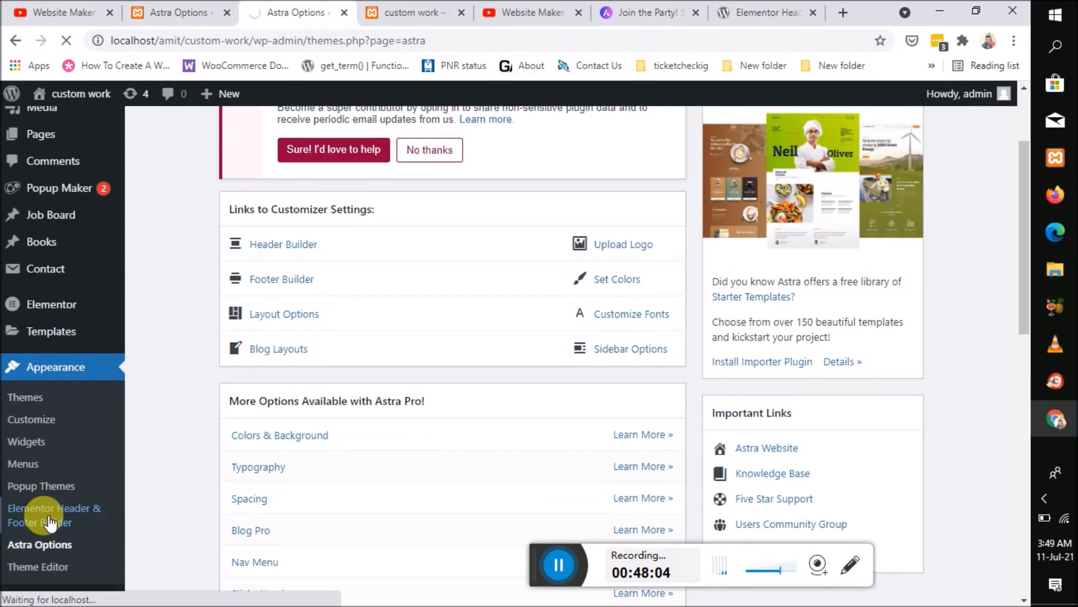
Step: Read the Elementor Header & Footer Builder description on WordPress.org, then return to the plugin's template list in the WordPress admin
left_click(755, 8)
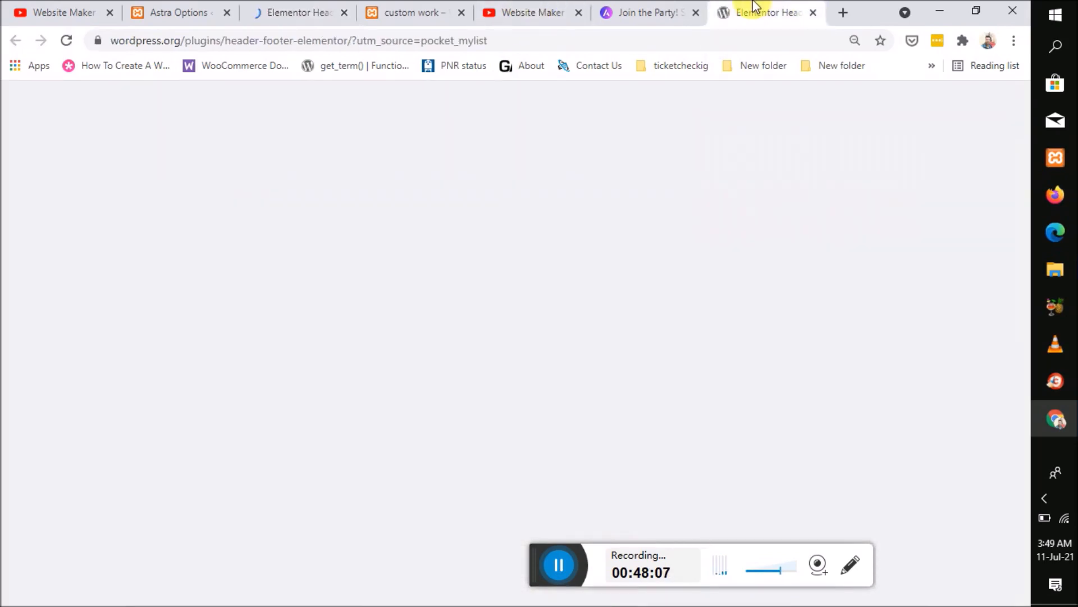
scroll(640, 323, "down", 3)
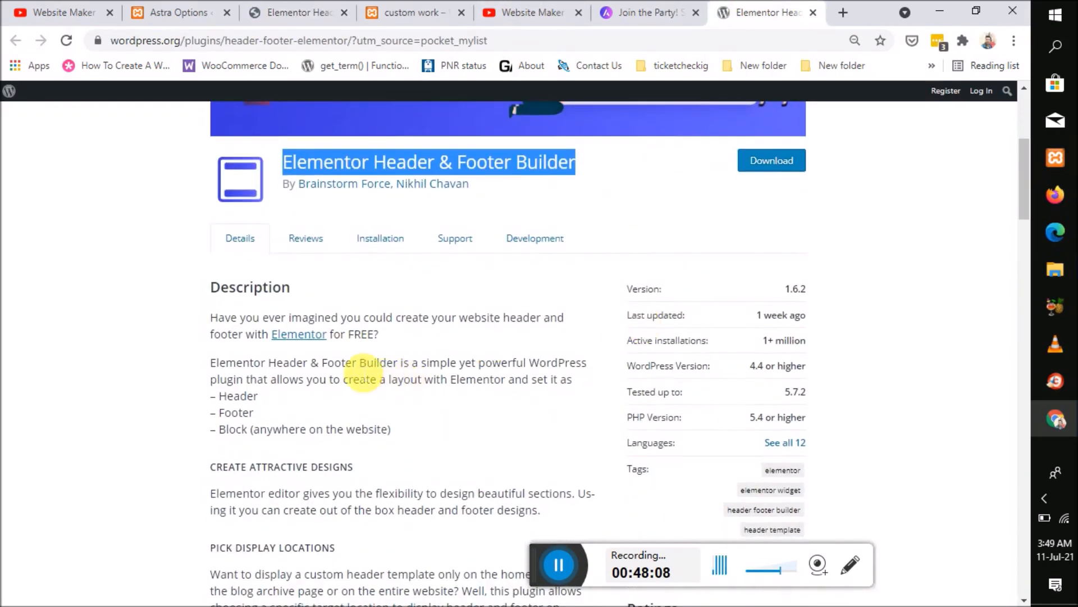
scroll(410, 364, "down", 2)
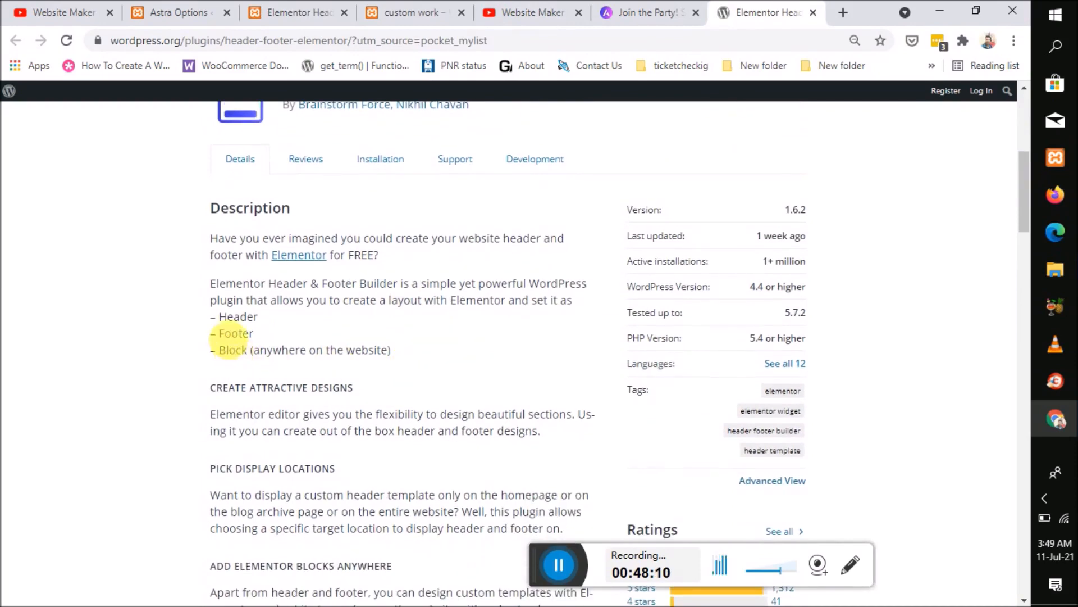
scroll(354, 385, "down", 1)
scroll(358, 389, "down", 6)
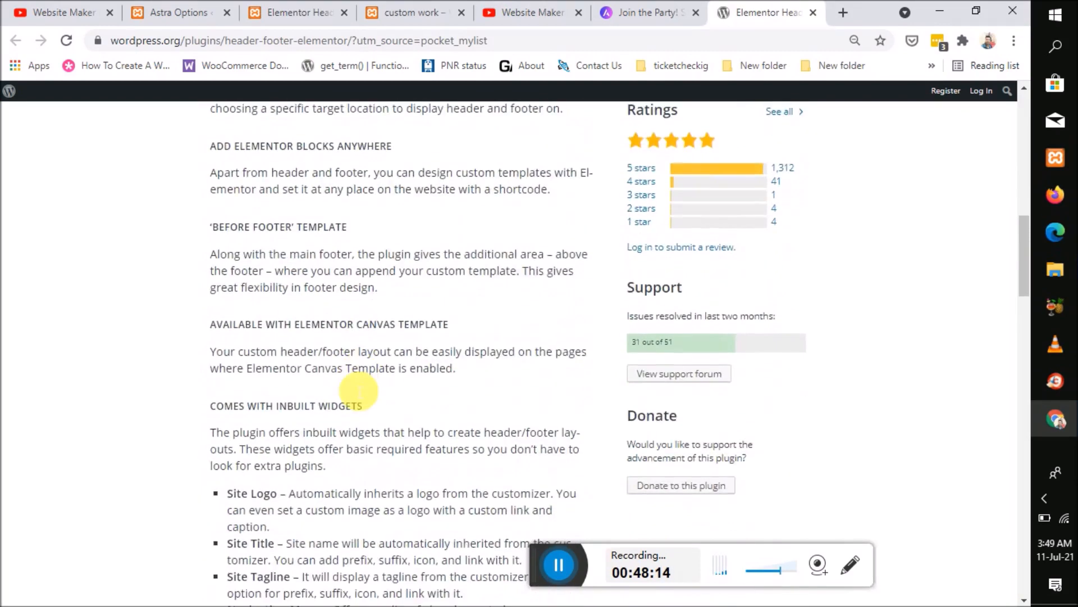
scroll(358, 391, "down", 6)
left_click(169, 12)
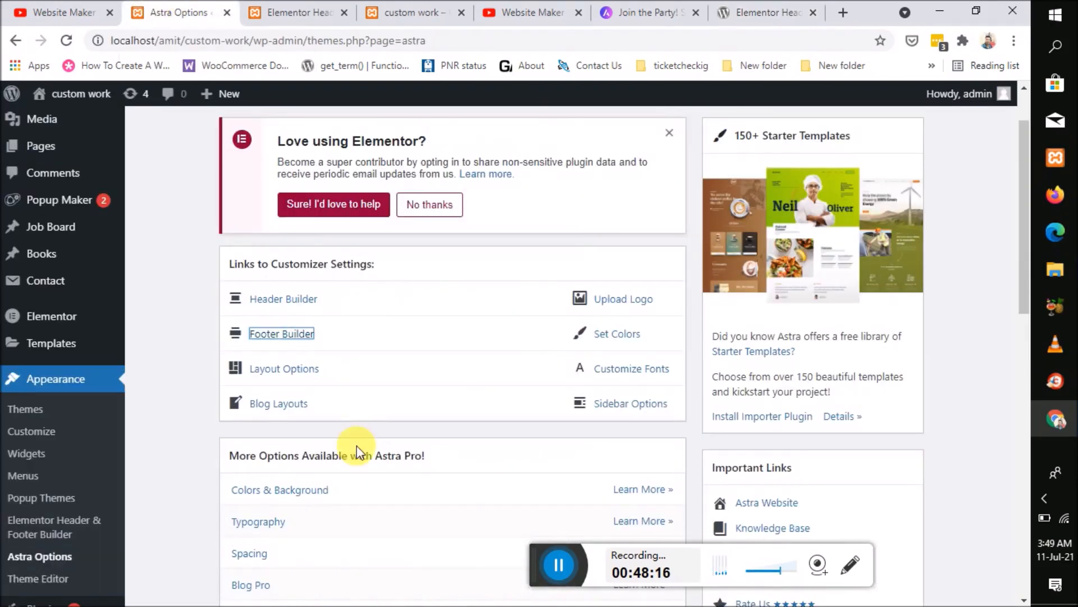
left_click(255, 9)
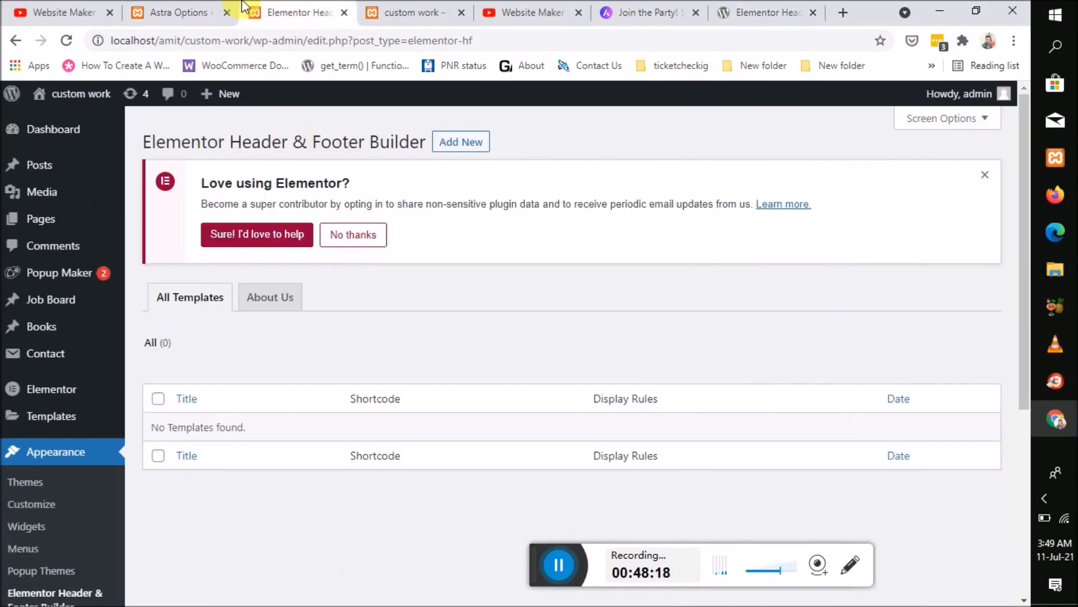
scroll(212, 359, "down", 2)
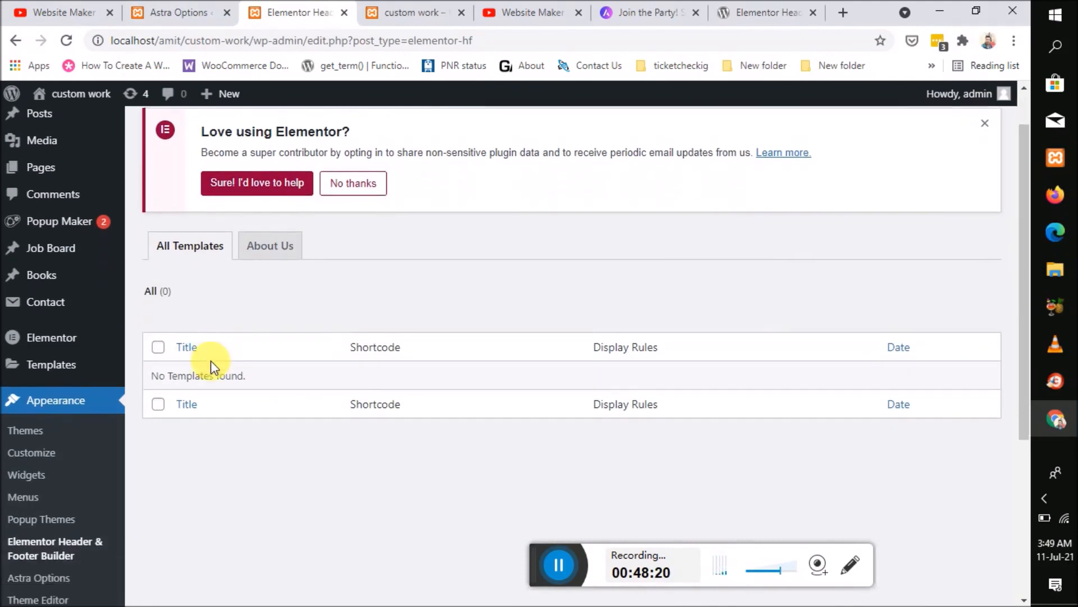
scroll(388, 309, "up", 1)
scroll(438, 197, "up", 1)
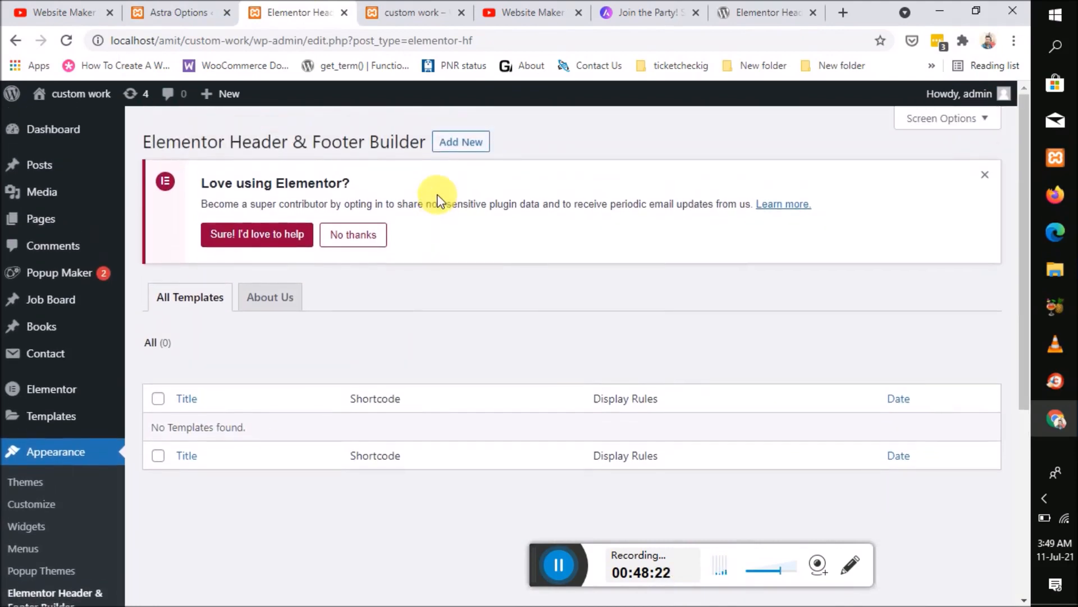
Step: Add a new header/footer template, choosing Expert and Myself/My company in the welcome survey, then skip the survey
left_click(453, 147)
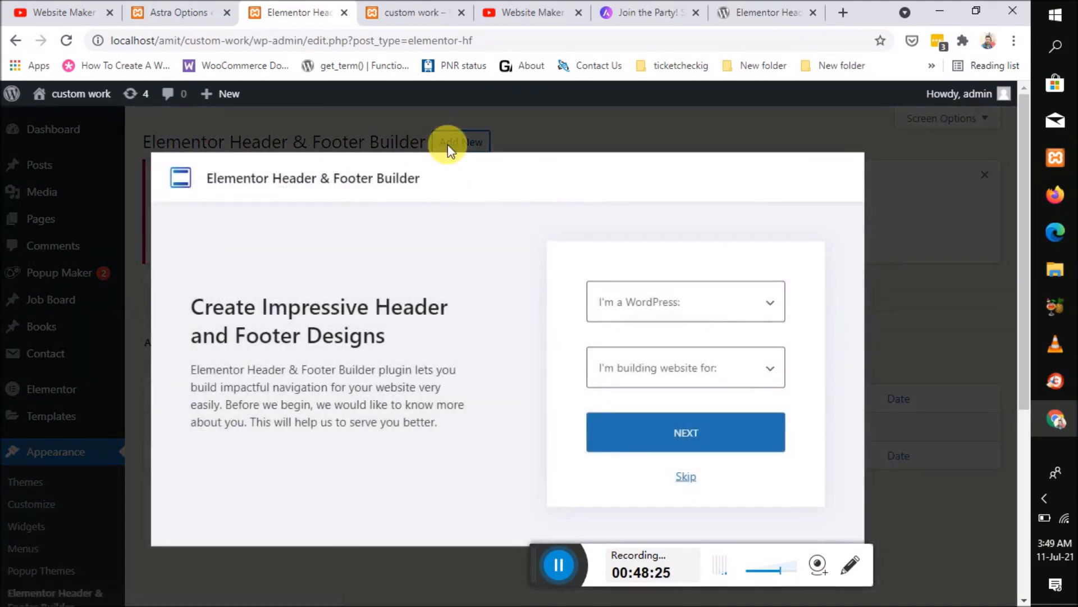
left_click(727, 314)
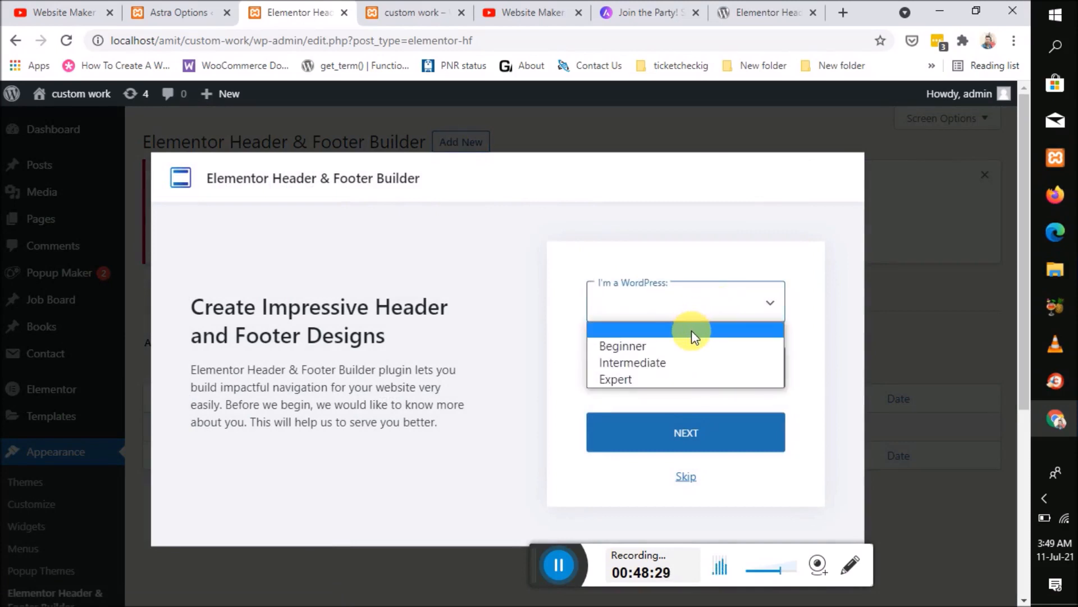
left_click(673, 377)
left_click(697, 372)
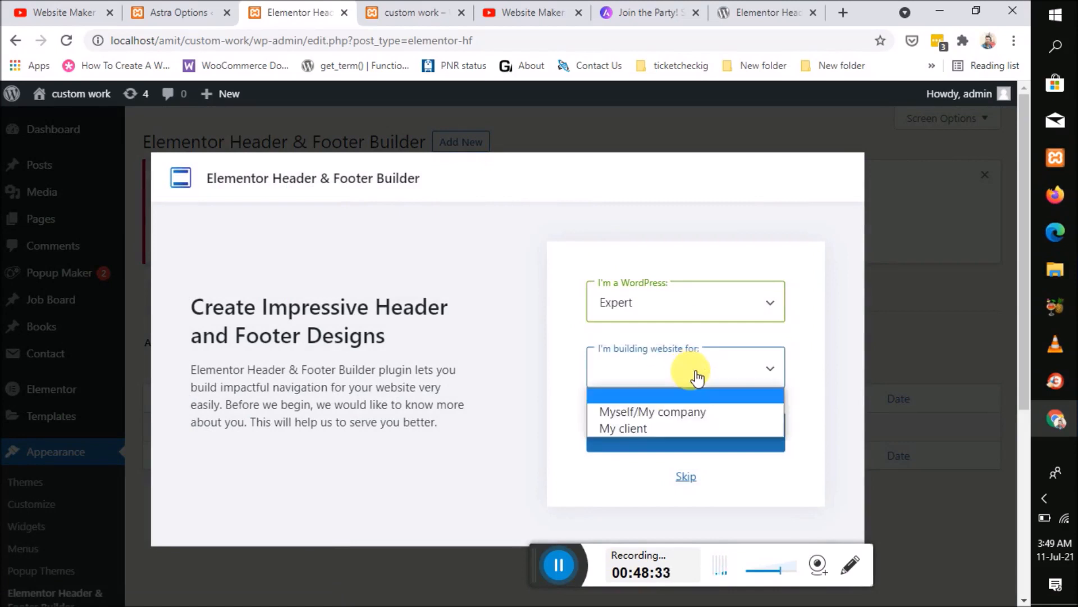
left_click(681, 418)
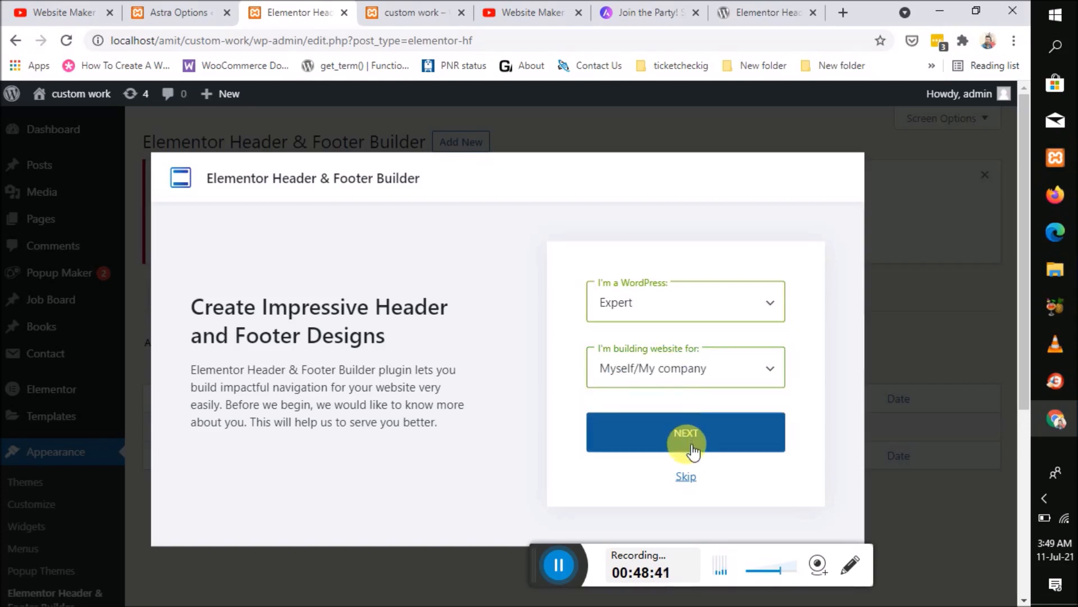
scroll(688, 446, "down", 2)
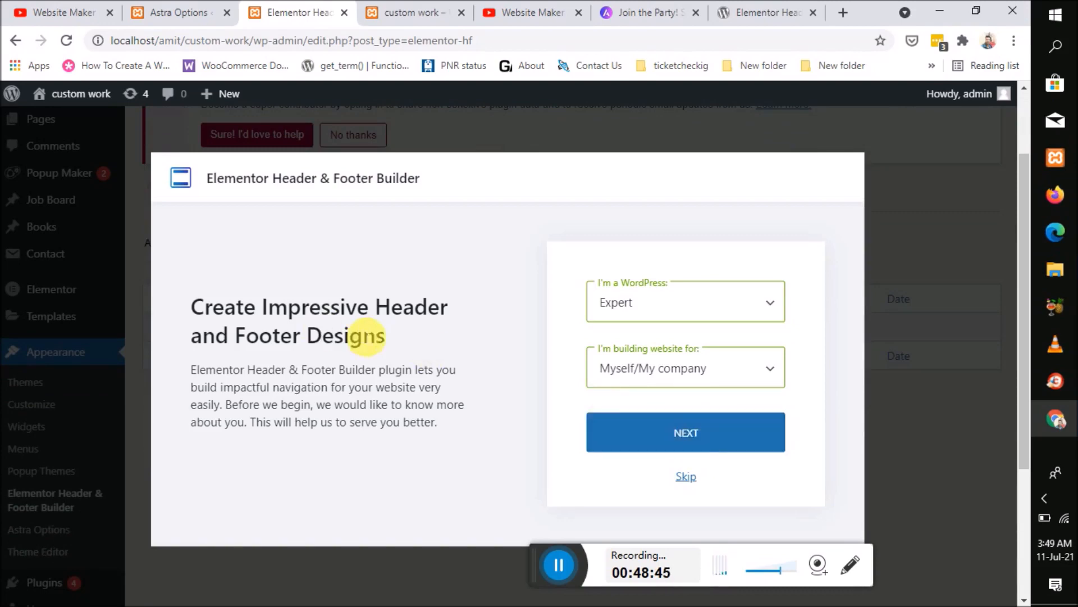
left_click(686, 477)
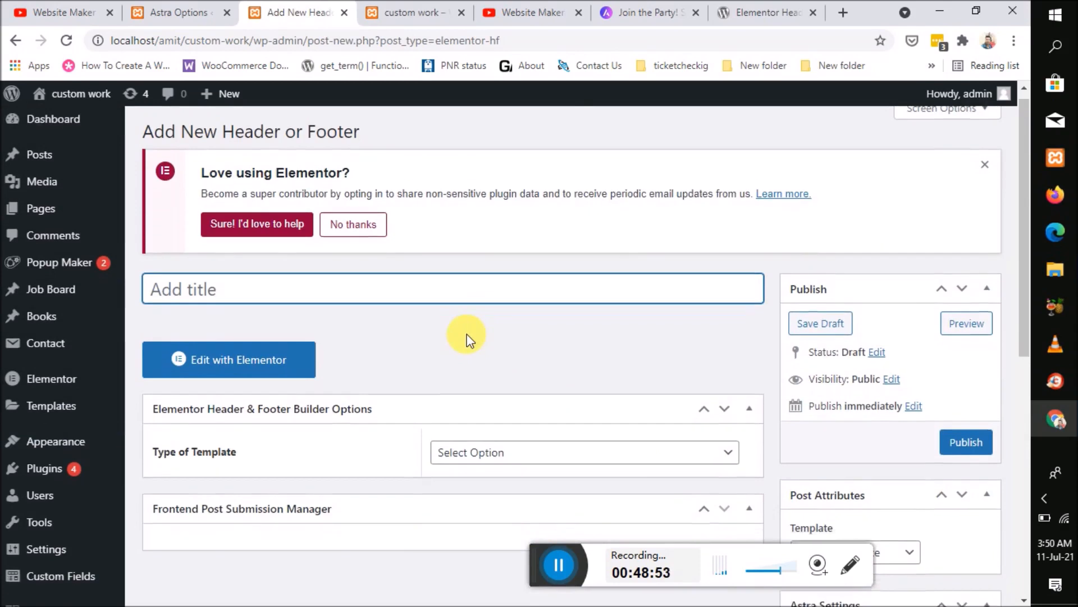
Step: Title the new template "My footer" and set its type of template to Footer
scroll(470, 341, "down", 1)
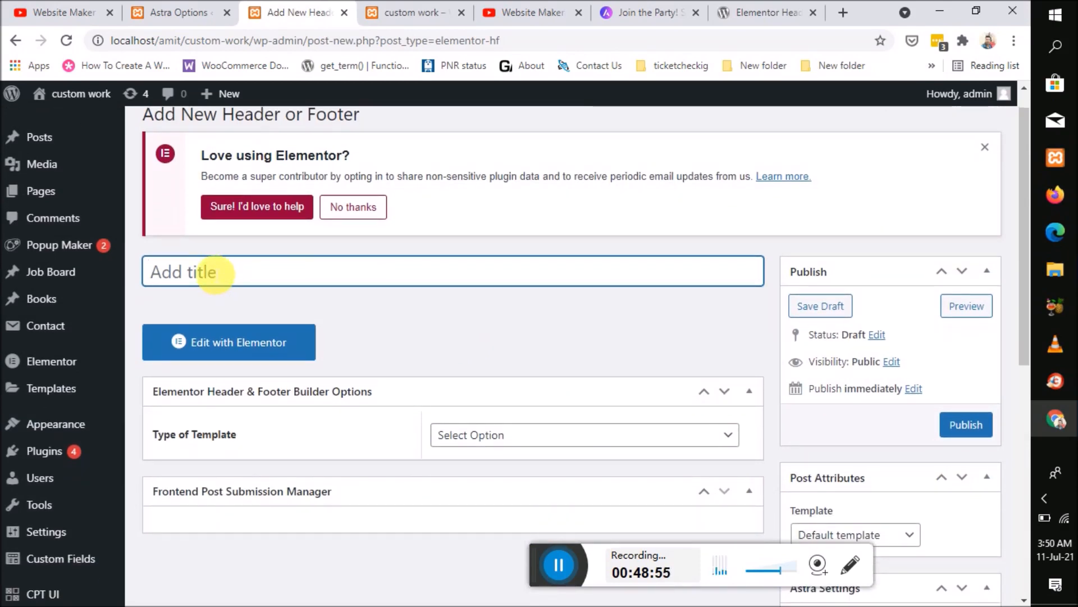
type("My footer")
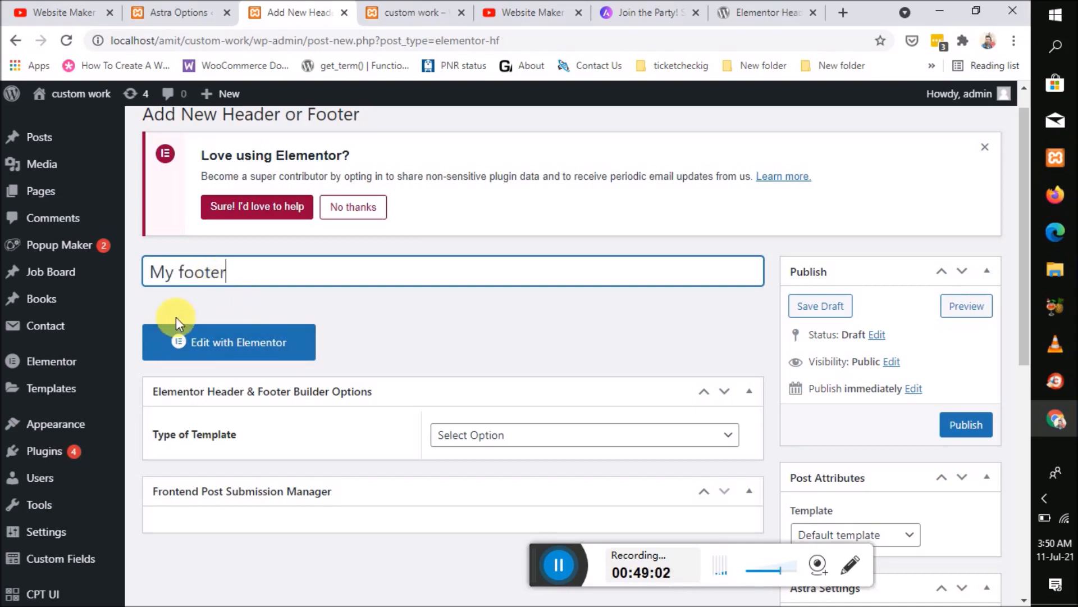
scroll(441, 436, "down", 2)
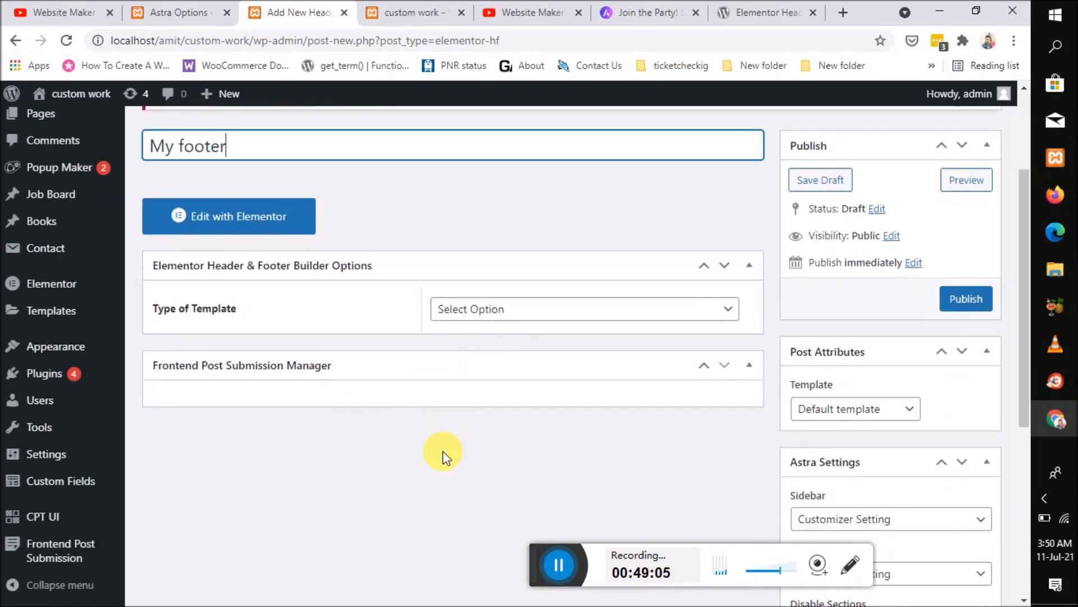
left_click(502, 311)
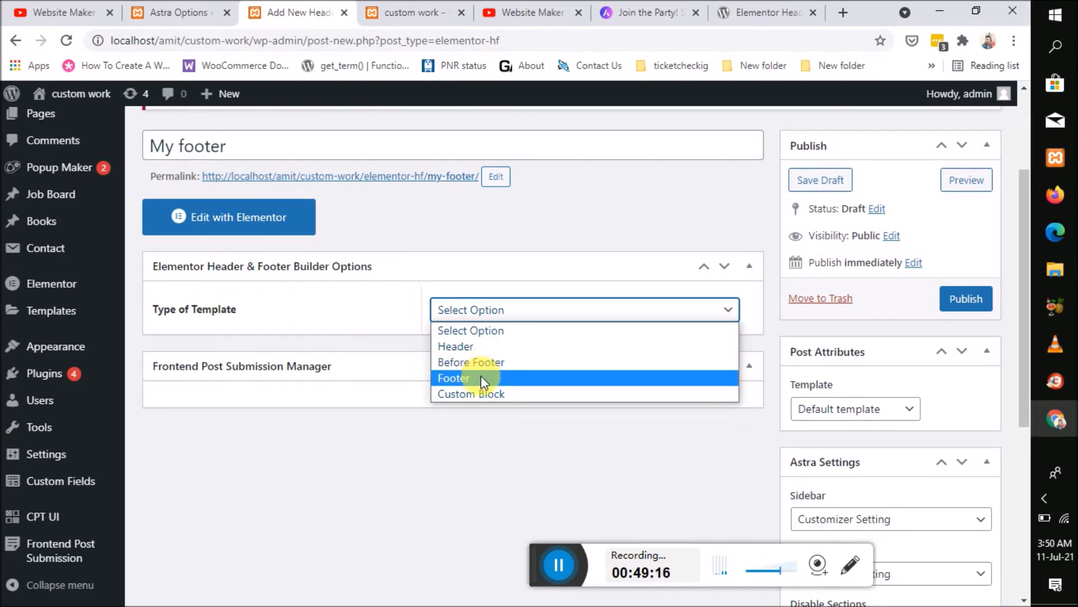
left_click(481, 378)
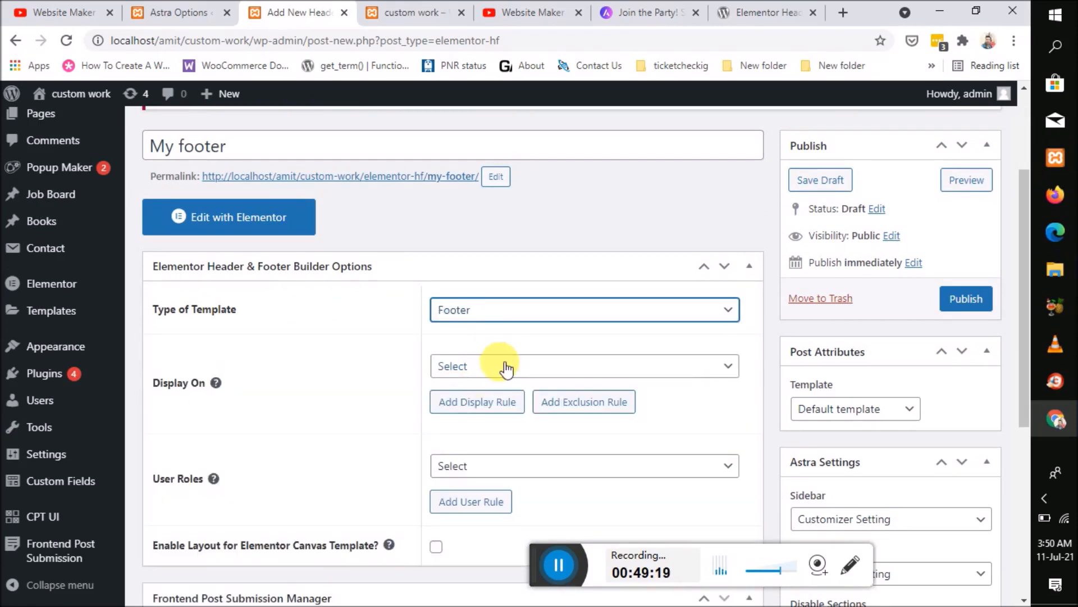
Step: Set the footer template's Display On rule to Search Page
left_click(493, 370)
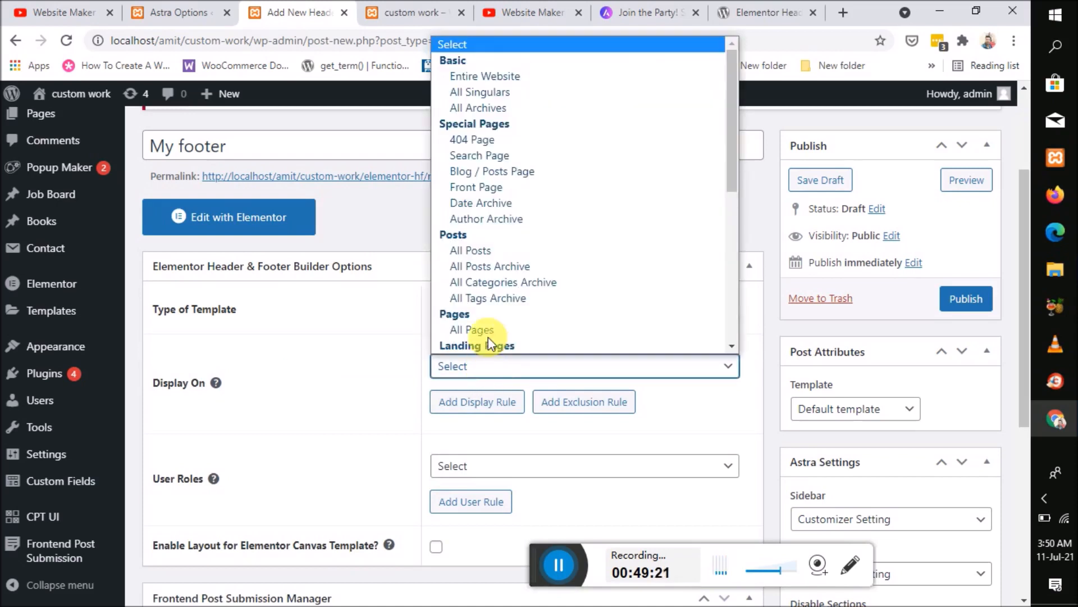
scroll(507, 191, "down", 5)
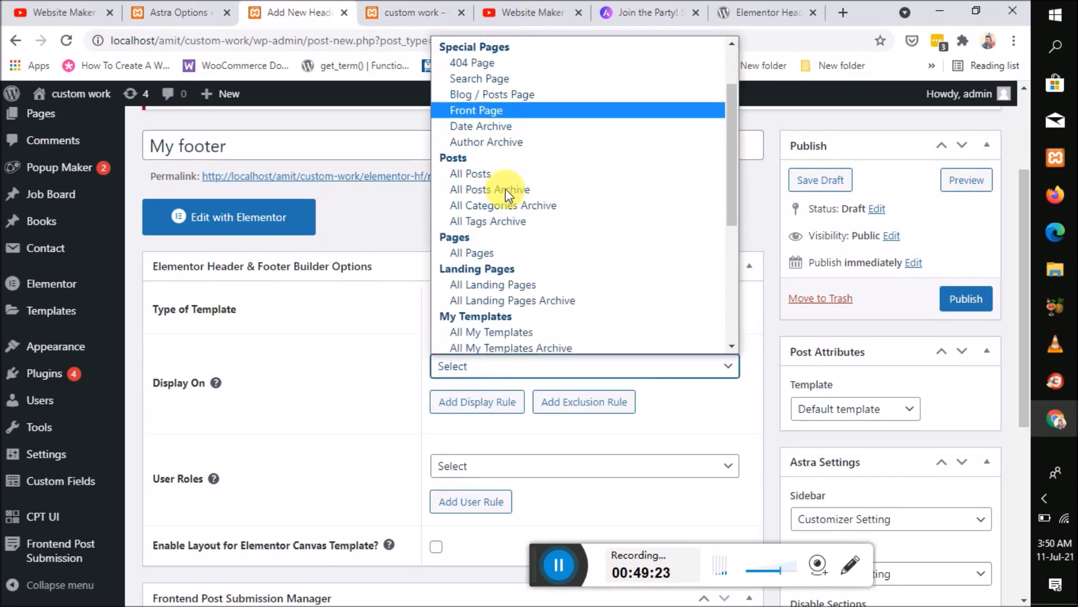
scroll(505, 188, "down", 1)
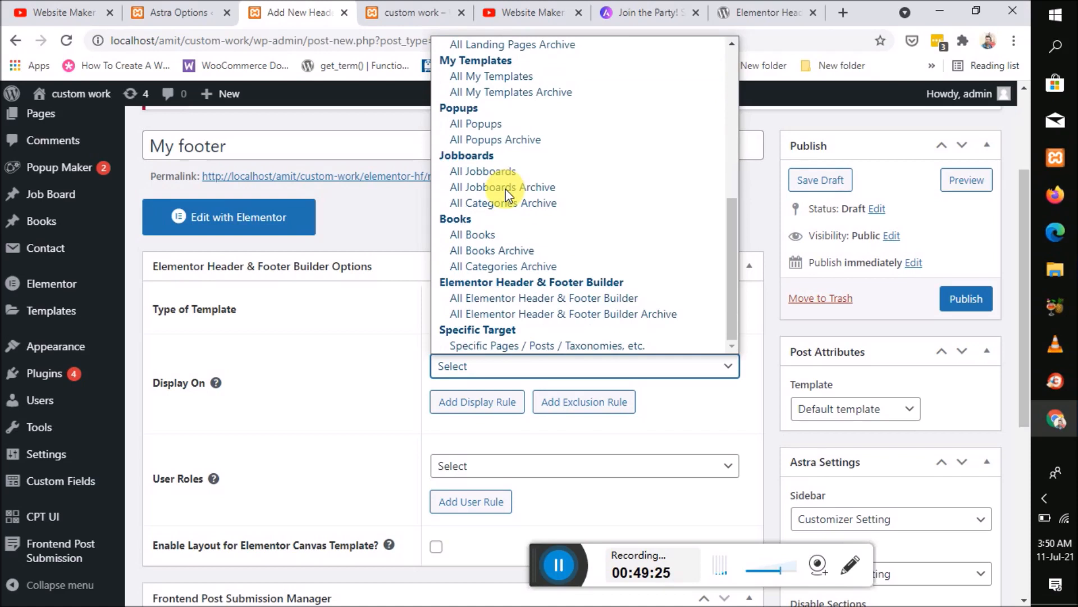
scroll(506, 189, "up", 6)
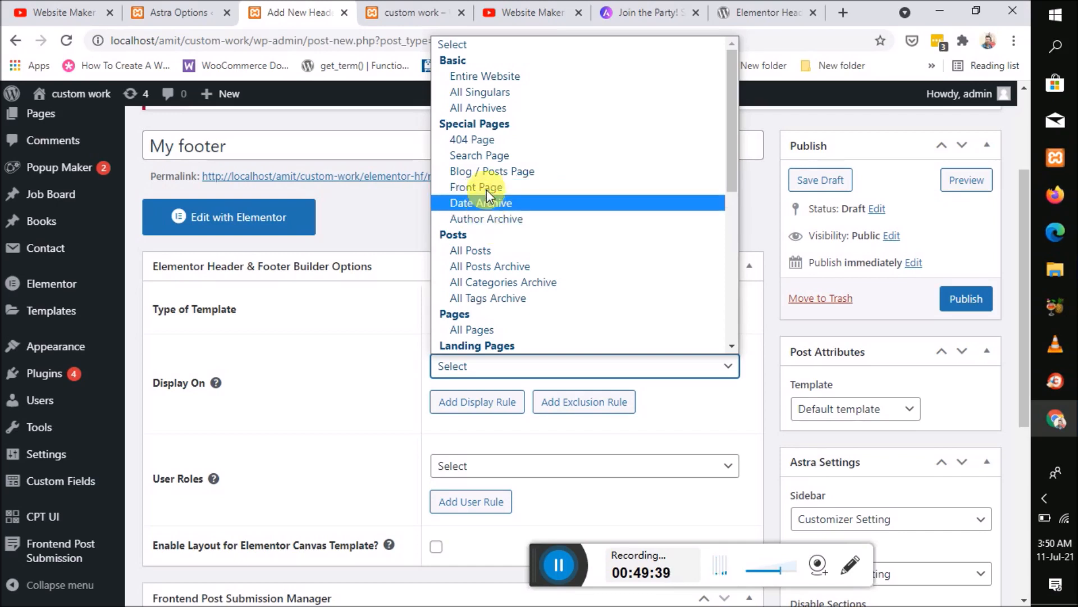
left_click(488, 155)
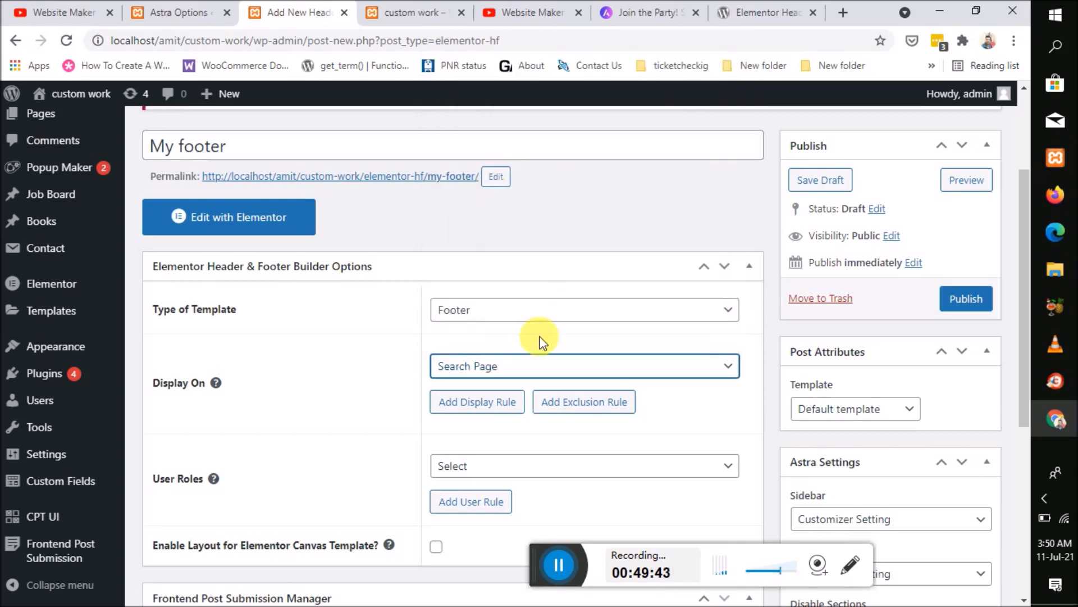
Step: Examine the choices offered for User Roles and for the post's Template attribute, leaving both at their defaults
scroll(539, 337, "down", 2)
left_click(520, 374)
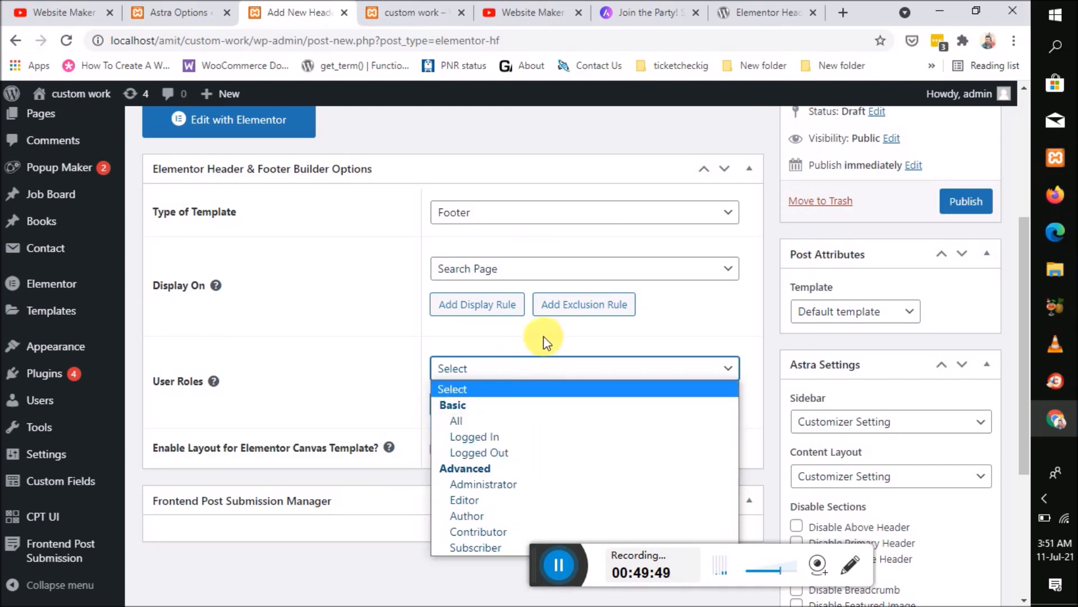
left_click(511, 349)
scroll(477, 407, "down", 3)
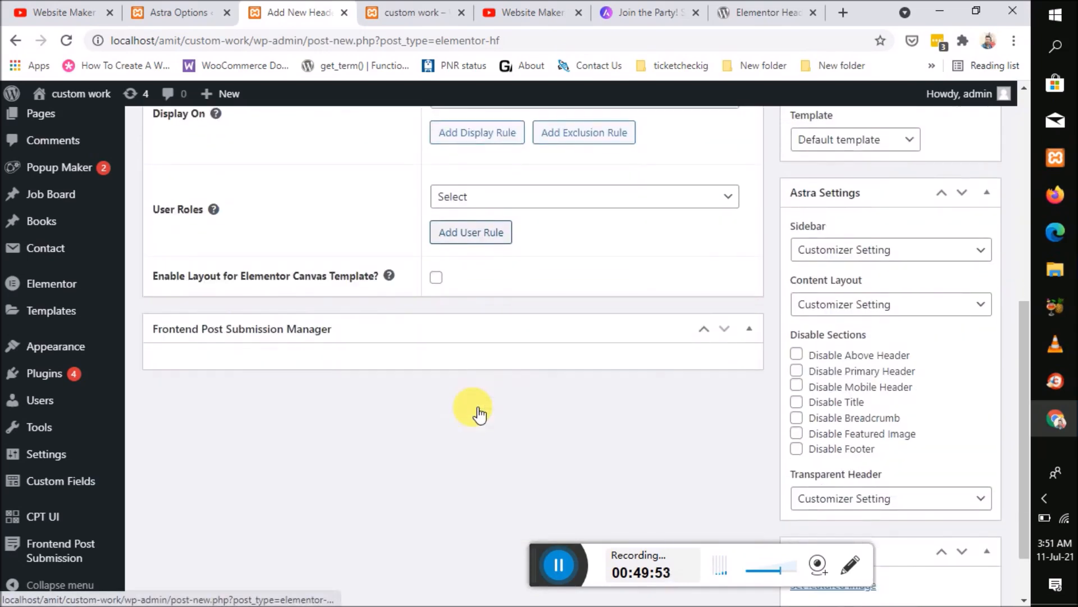
scroll(474, 413, "up", 6)
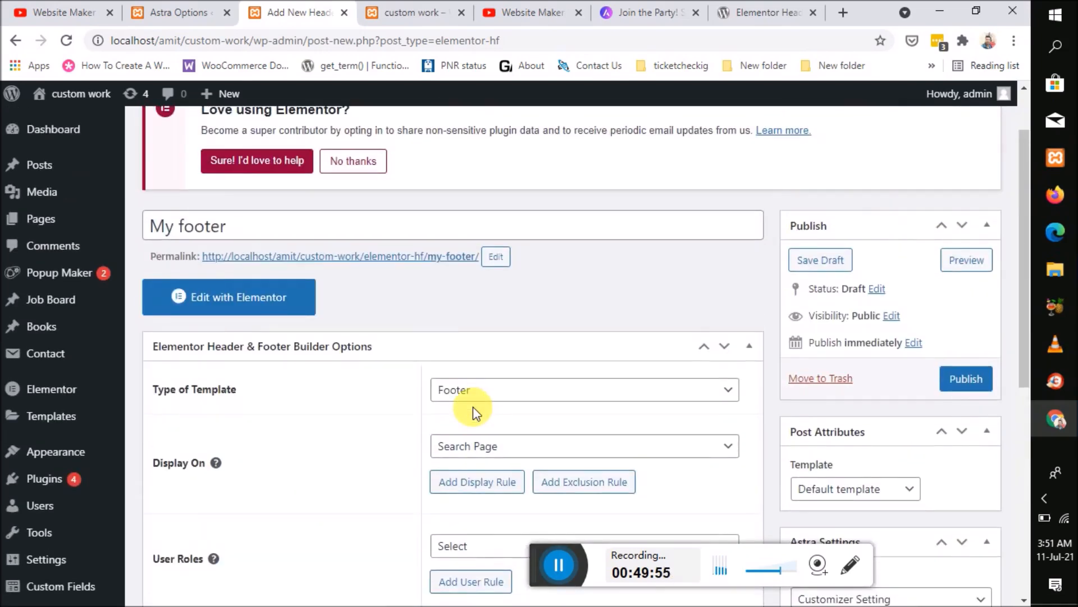
scroll(476, 413, "down", 1)
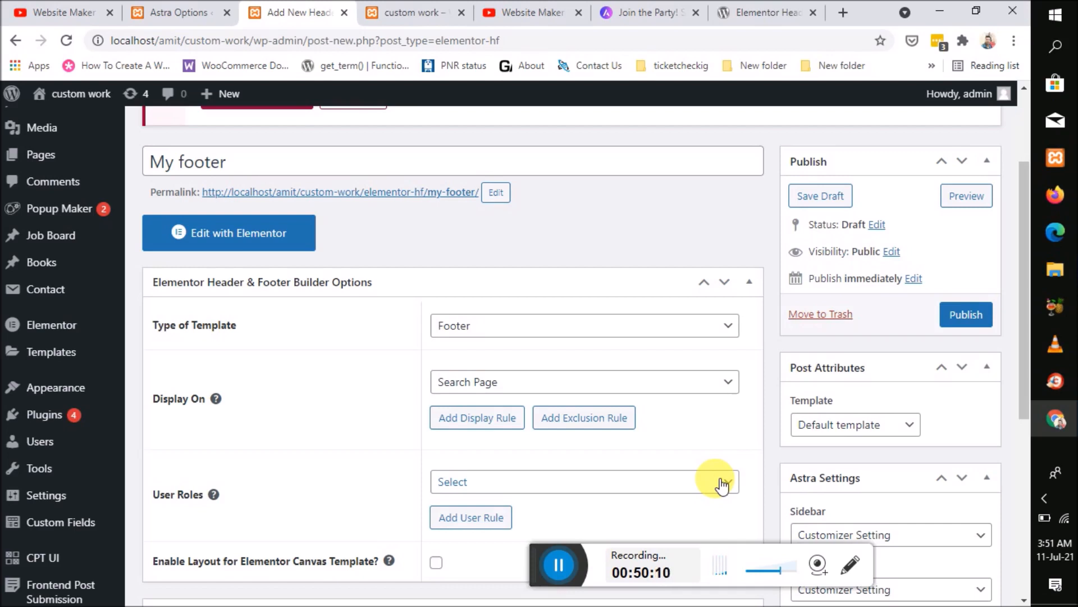
scroll(723, 485, "down", 2)
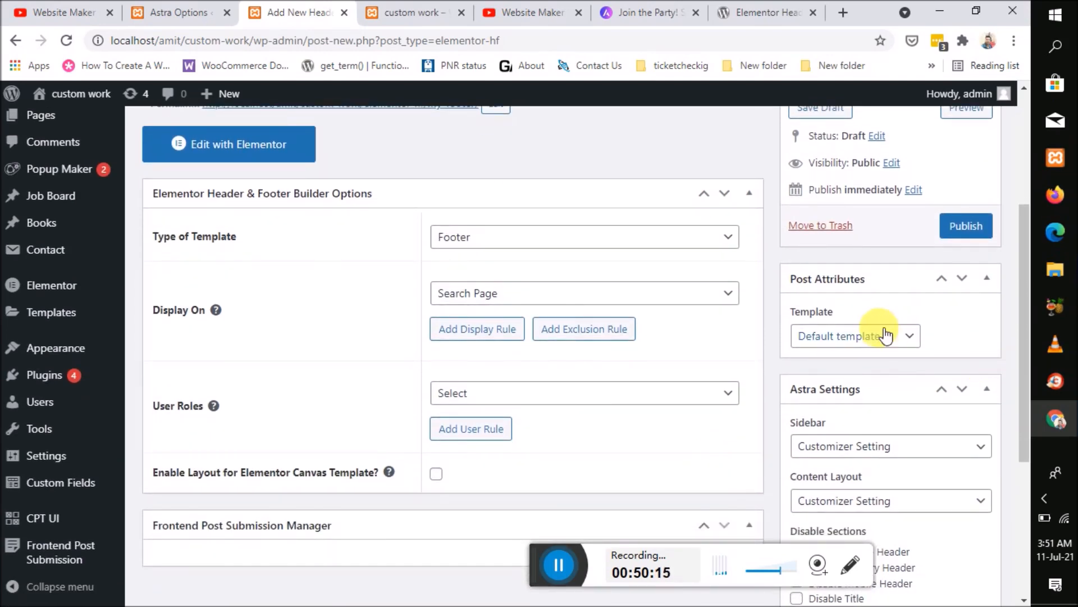
left_click(883, 337)
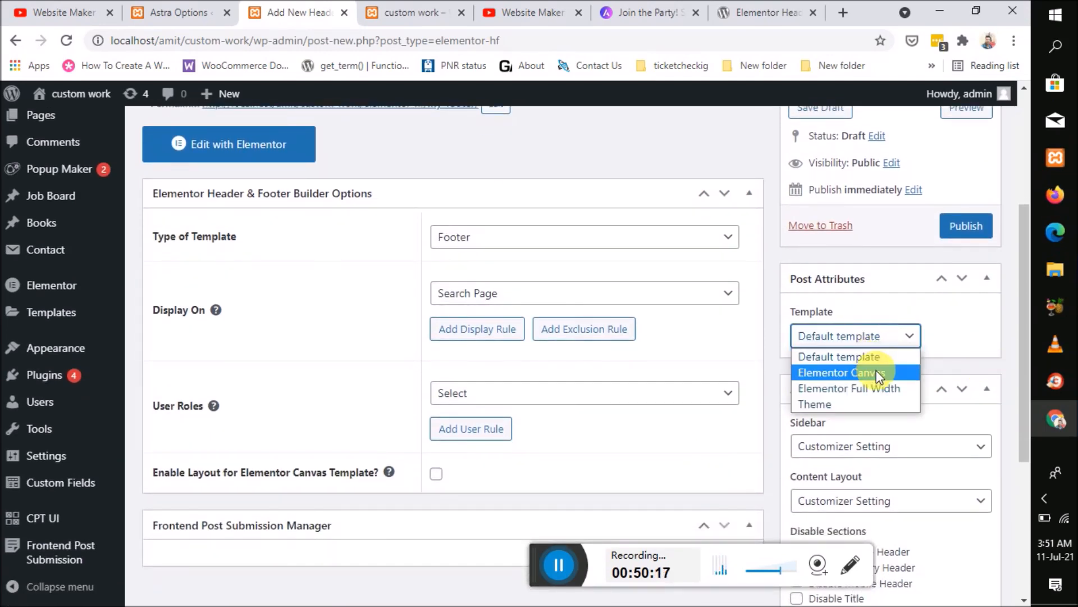
left_click(920, 307)
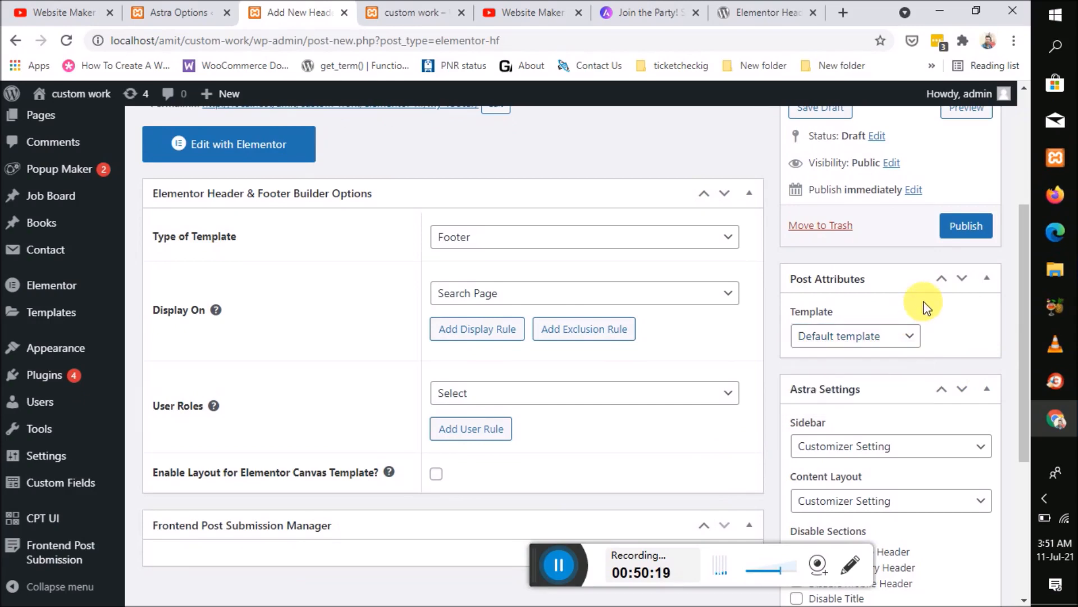
Step: Publish the "My footer" template and return to the Elementor Header & Footer Builder template list
scroll(942, 238, "up", 2)
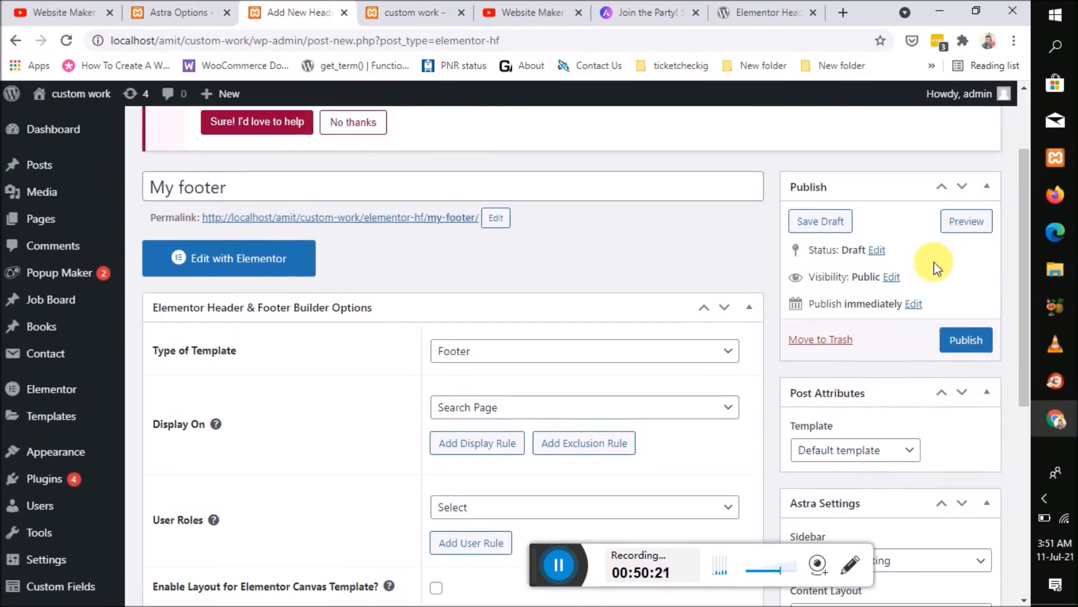
left_click(965, 339)
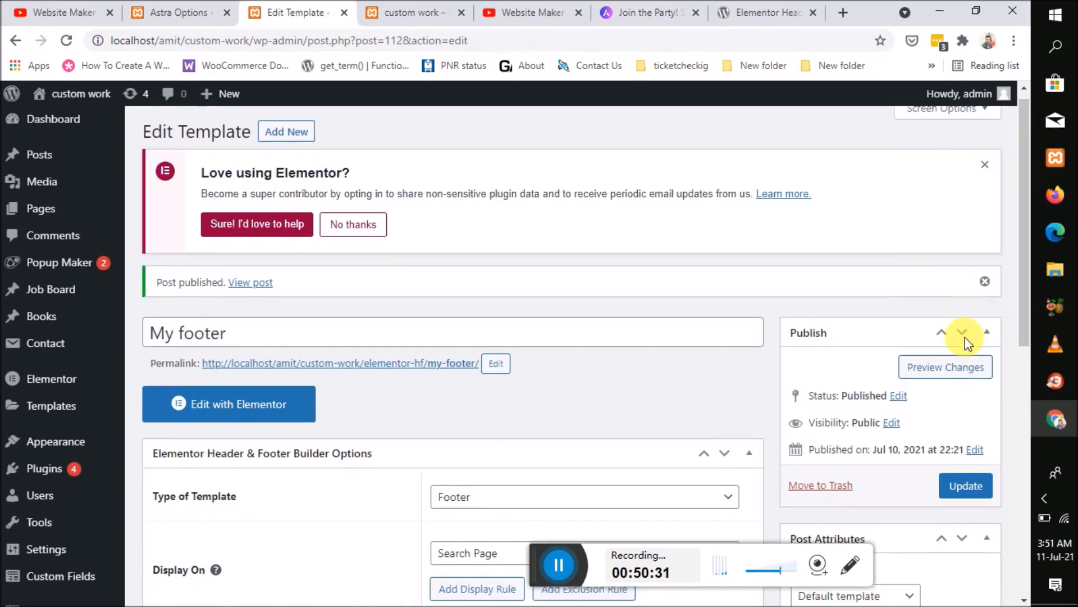
mouse_move(62, 472)
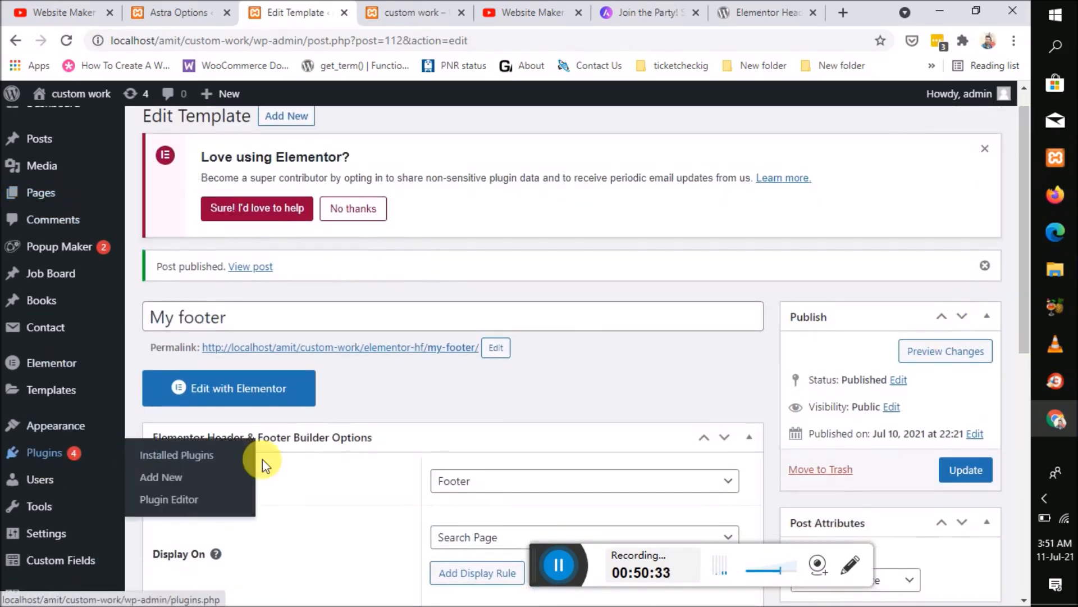
scroll(34, 388, "down", 4)
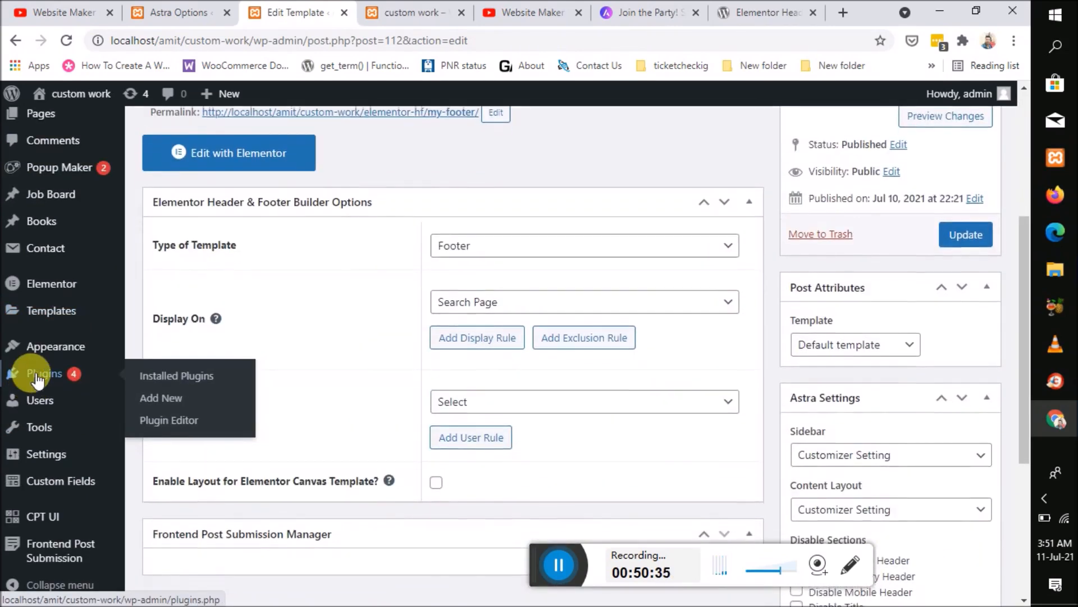
scroll(62, 433, "up", 2)
scroll(56, 436, "down", 7)
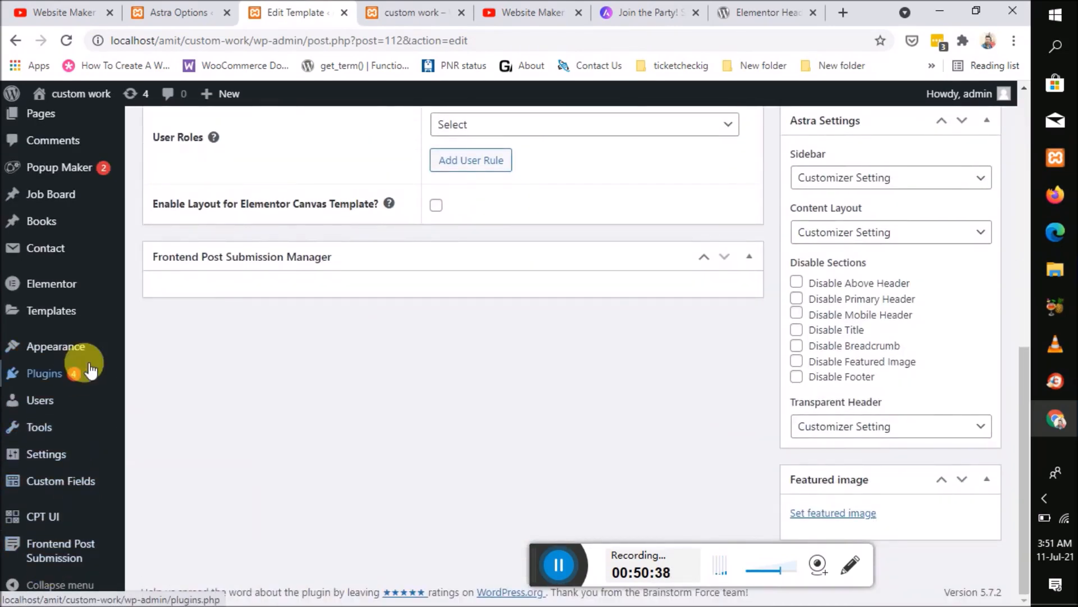
mouse_move(73, 348)
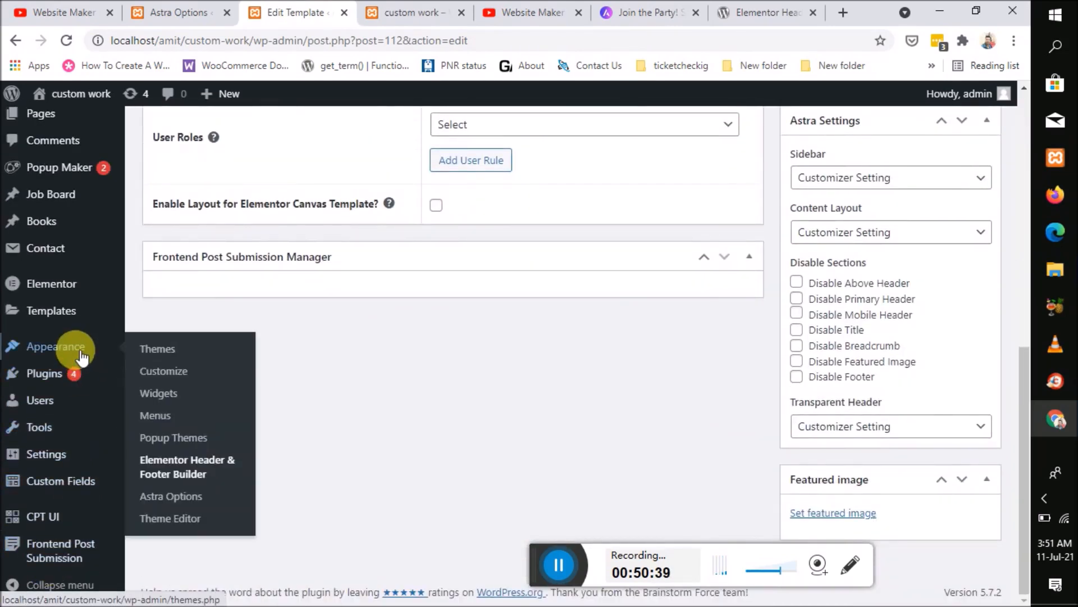
left_click(207, 474)
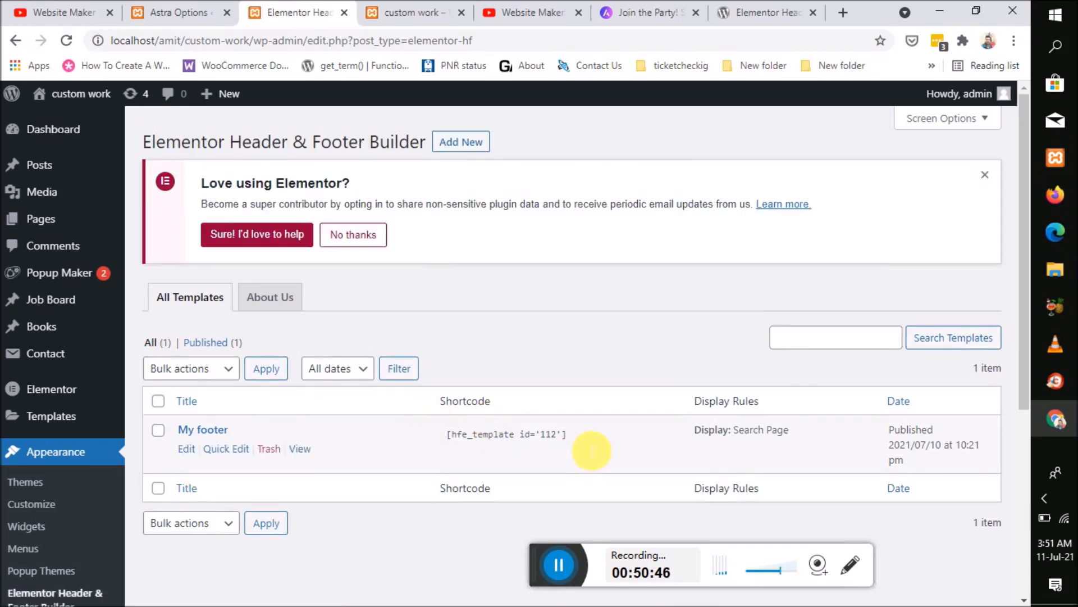
Step: Copy the shortcode of the "My footer" template from the template list
left_click(566, 434)
right_click(538, 437)
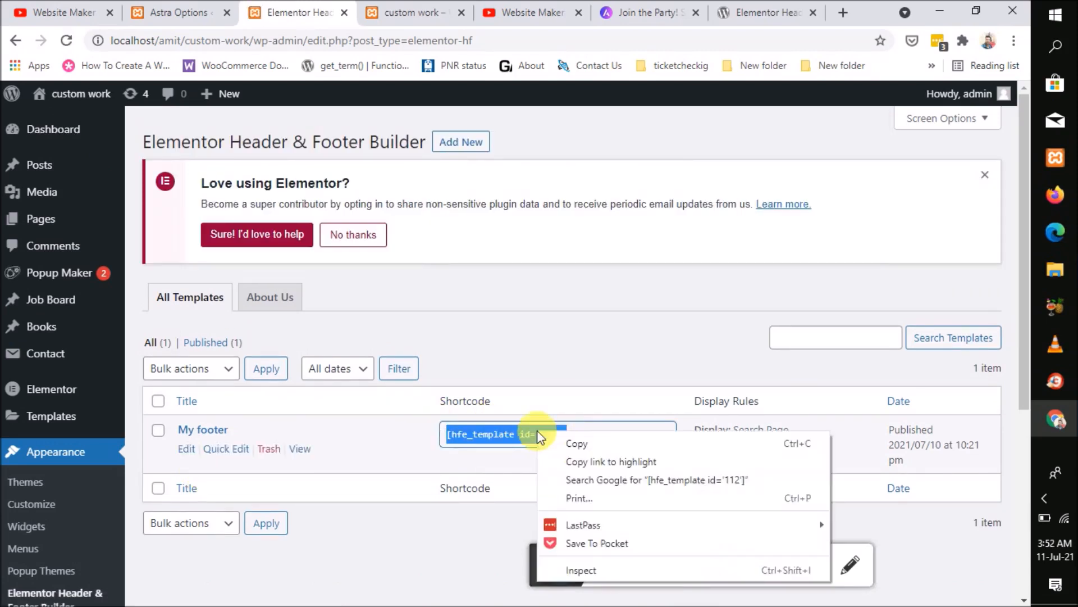
left_click(581, 449)
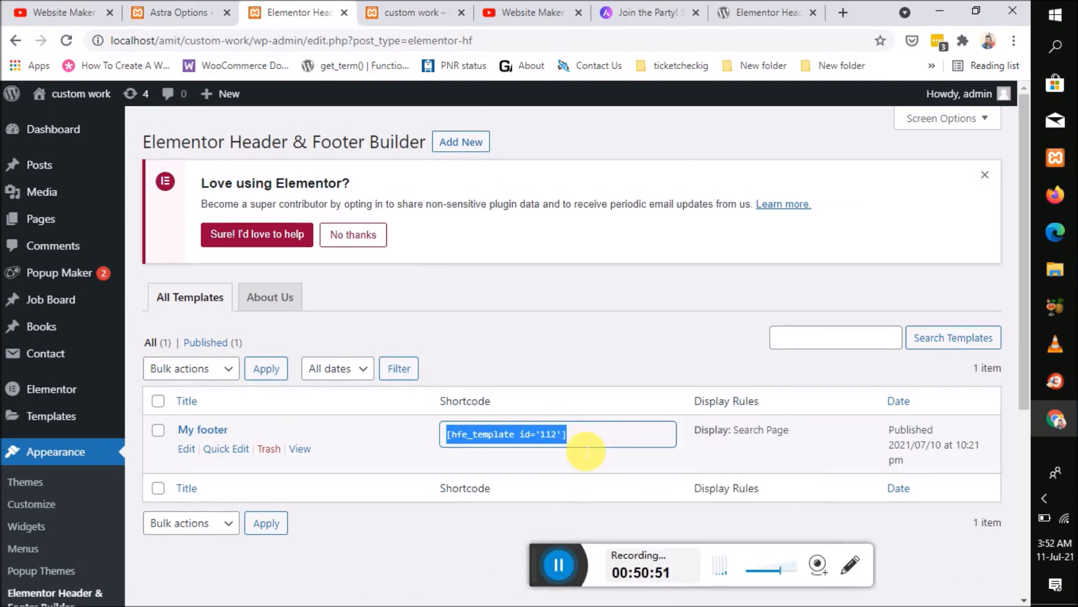
Step: Open the site's Footer Builder in the Customizer and add an HTML 1 element to the first column of the uppermost footer row
left_click(413, 12)
left_click(170, 95)
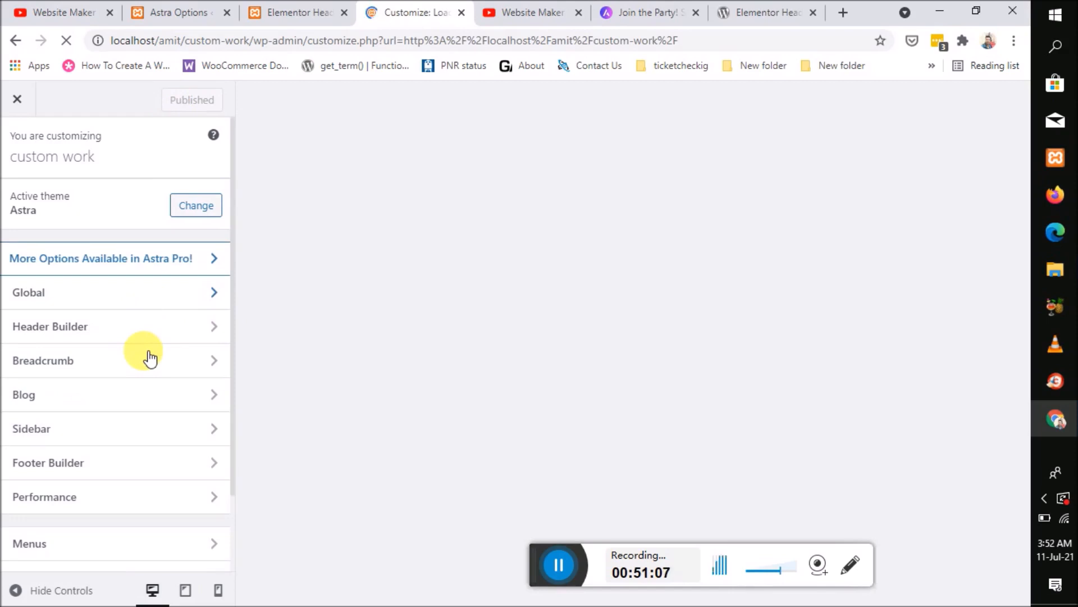
scroll(143, 371, "down", 2)
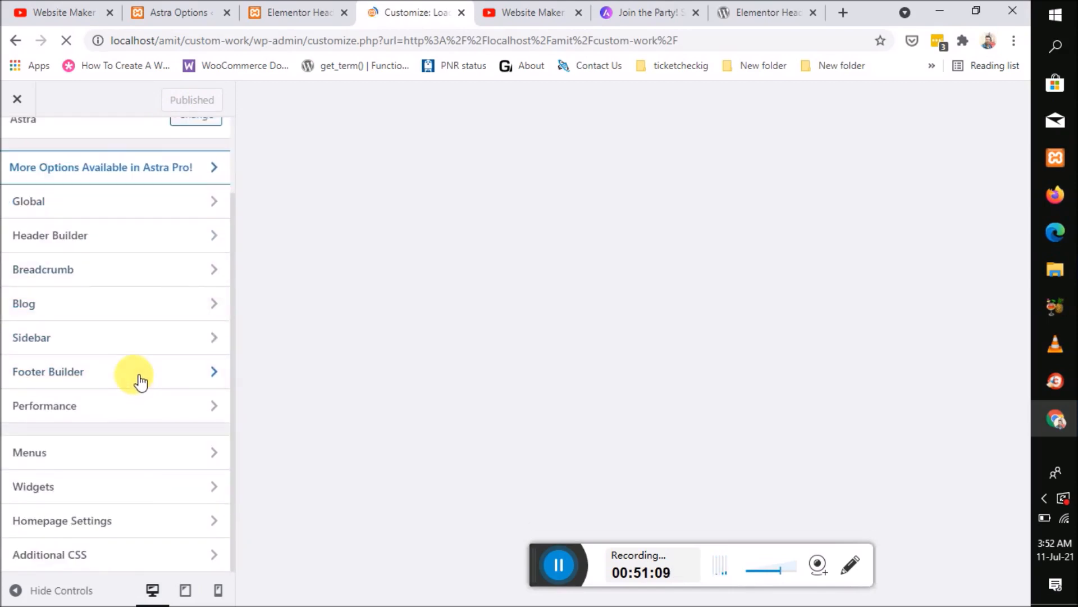
left_click(140, 382)
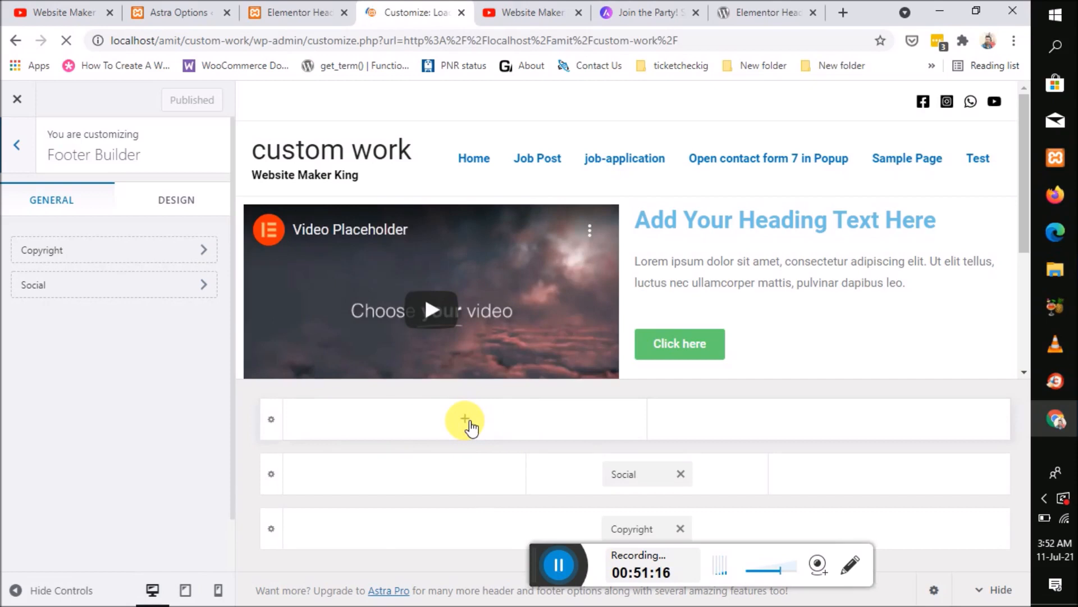
left_click(468, 426)
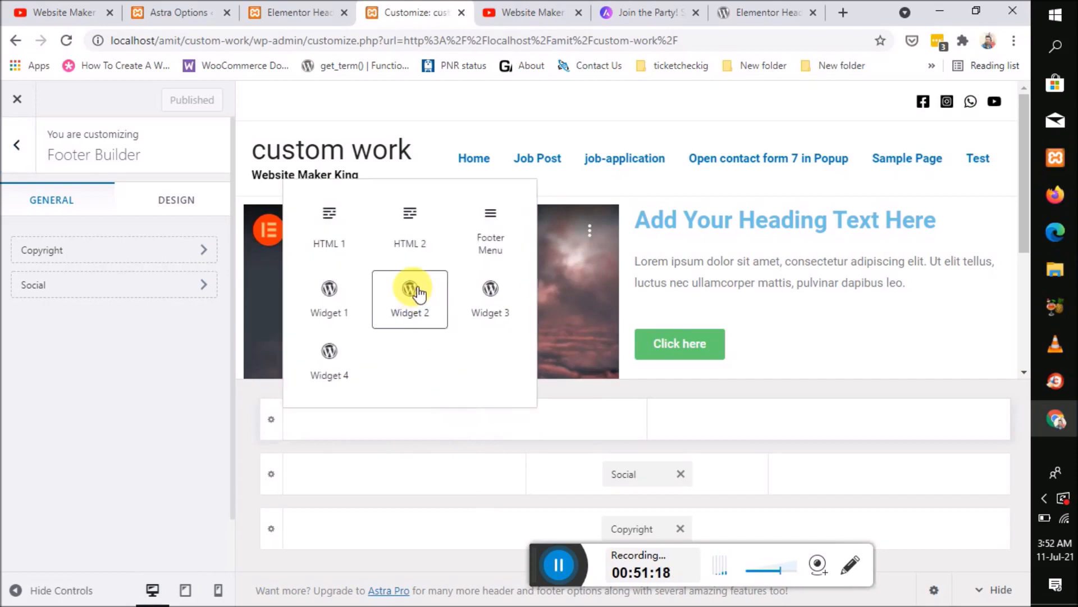
left_click(350, 237)
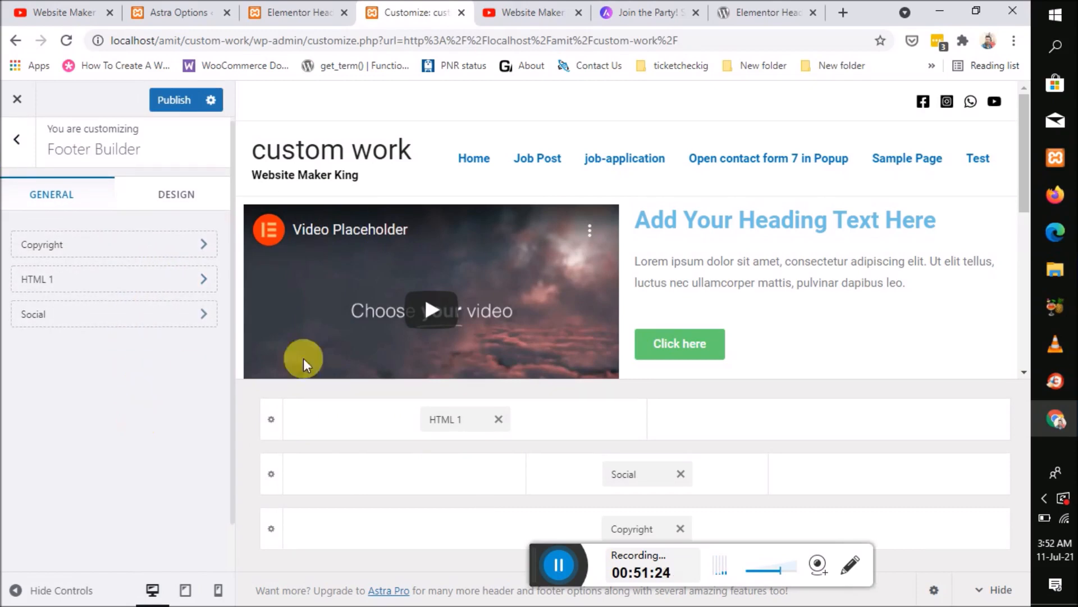
Step: Replace the HTML 1 element's image code with the shortcode [hfe_template id='112'] and publish the change
left_click(95, 281)
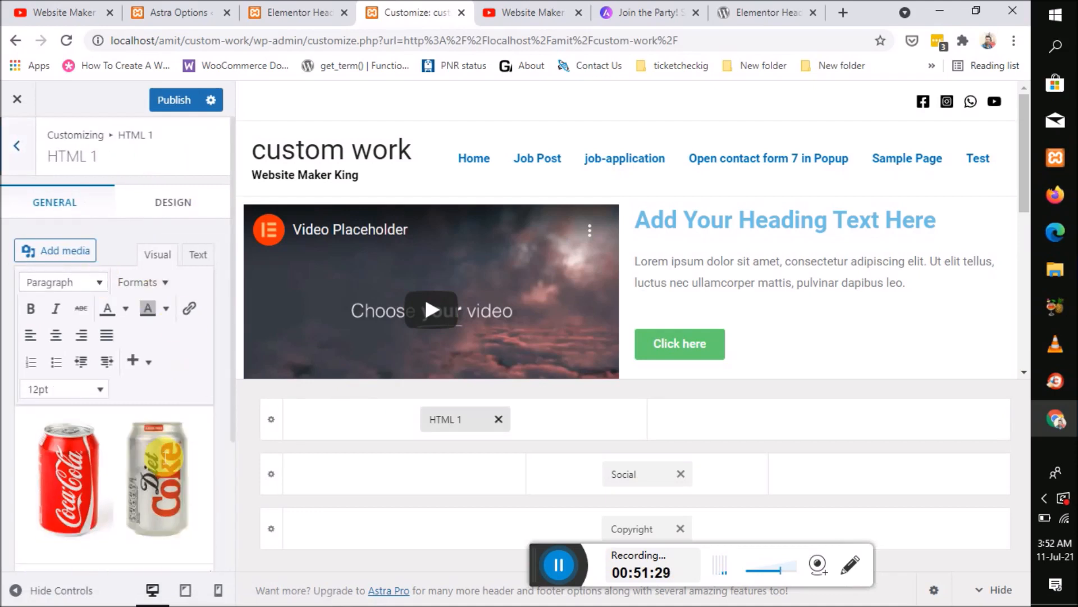
left_click(165, 450)
left_click(196, 263)
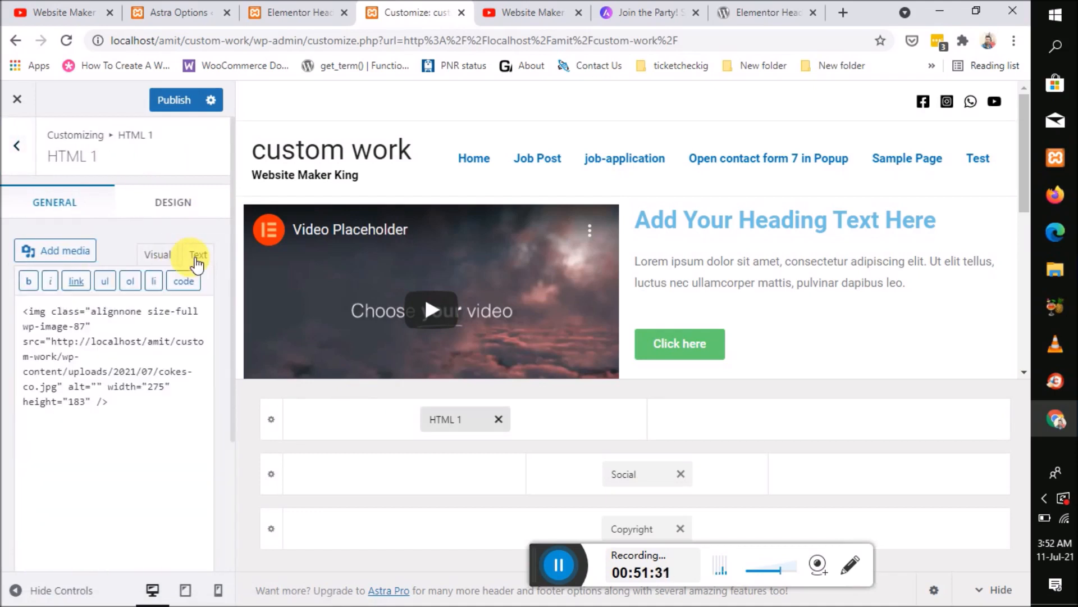
left_click_drag(134, 413, 30, 308)
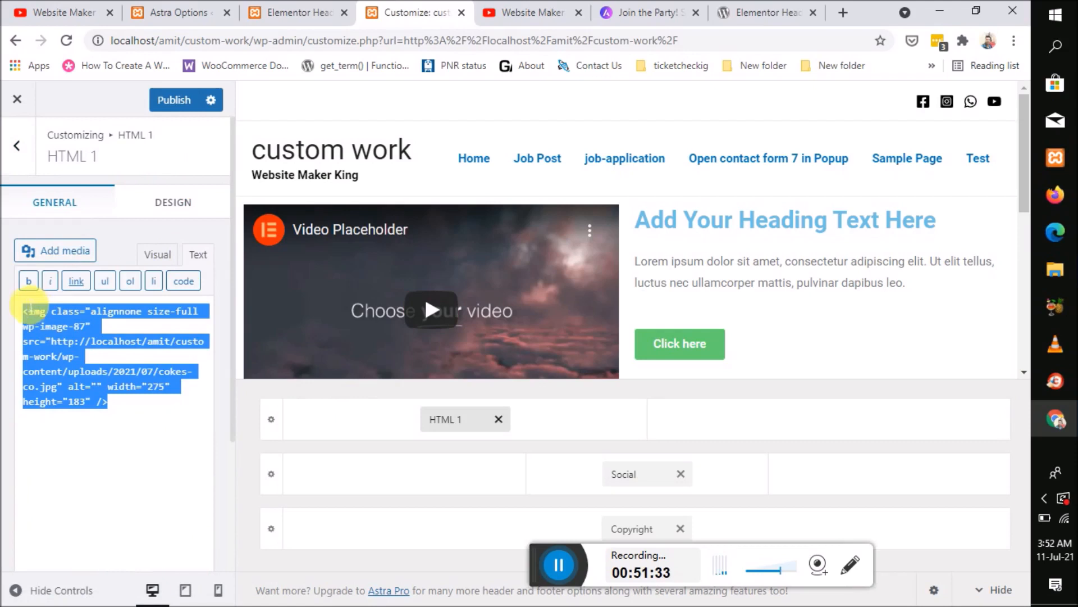
key("BackSpace")
key("ctrl+v")
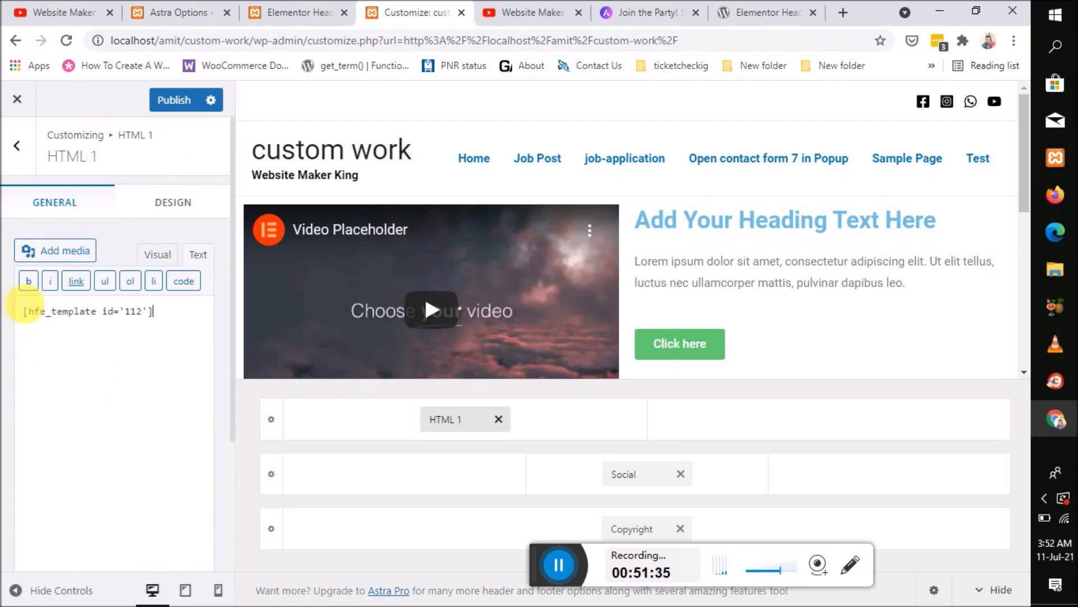
left_click(167, 104)
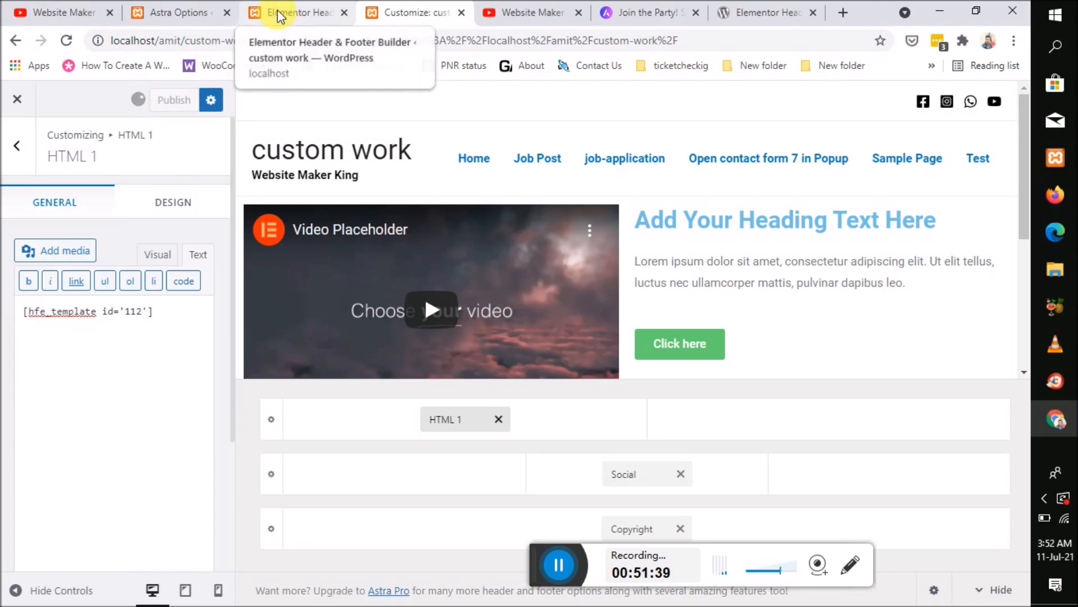
Step: Visit the live site from the Astra Options page and check the footer area of the home page
left_click(164, 12)
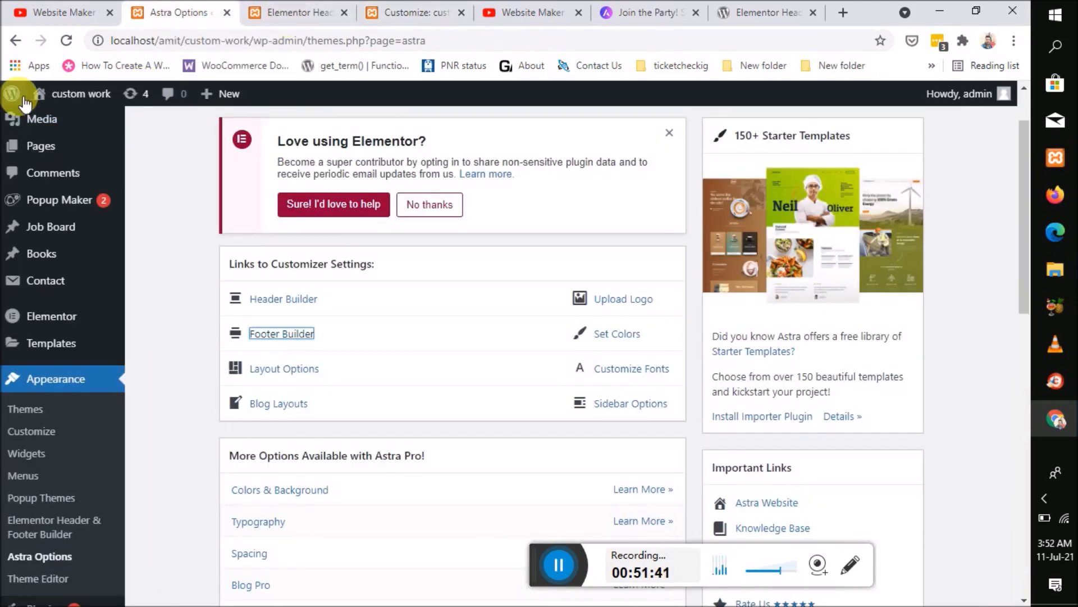
left_click(65, 119)
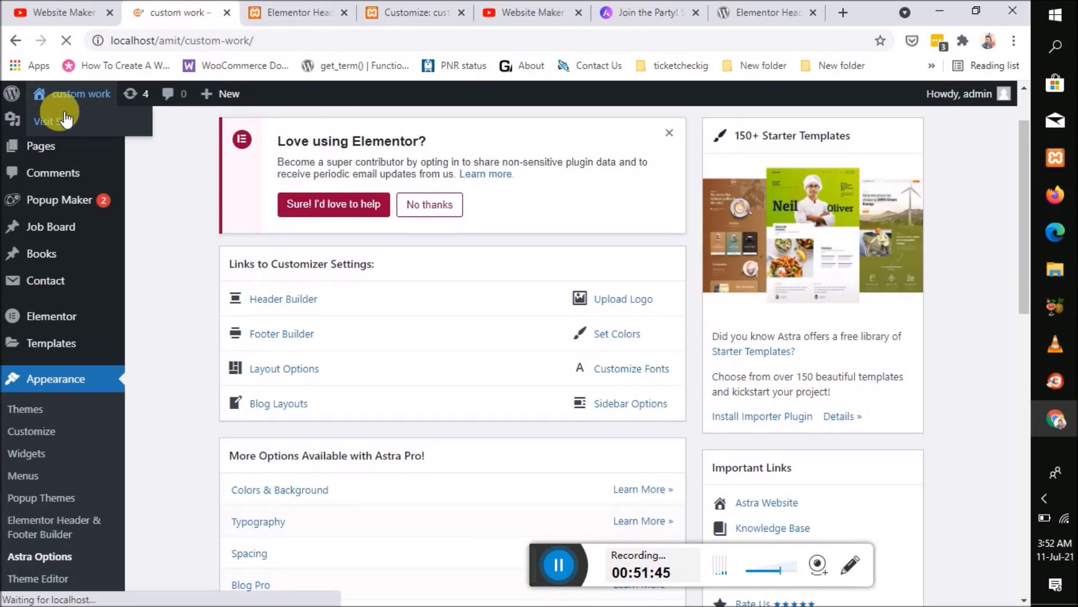
scroll(423, 469, "down", 2)
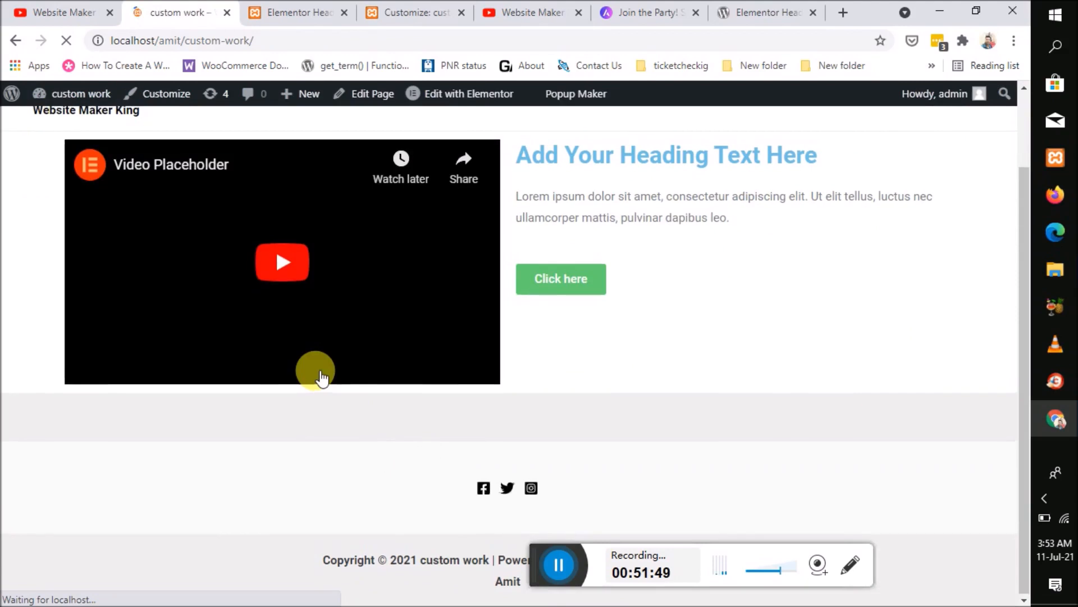
scroll(321, 377, "up", 1)
scroll(322, 378, "down", 1)
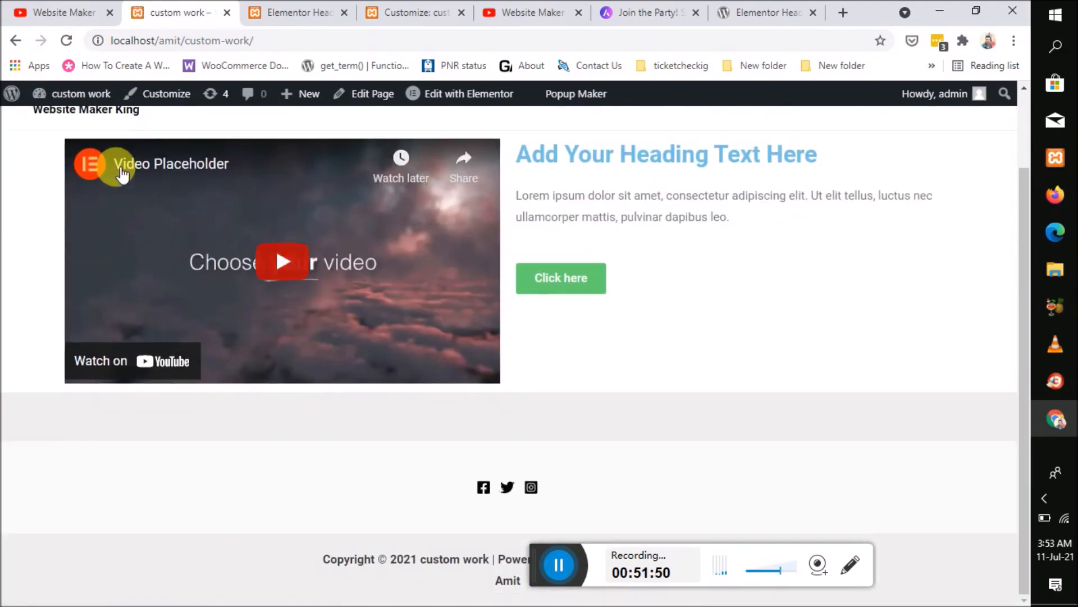
Step: Reload the live home page and view the "My footer" template's own page in a new browser tab
left_click(67, 40)
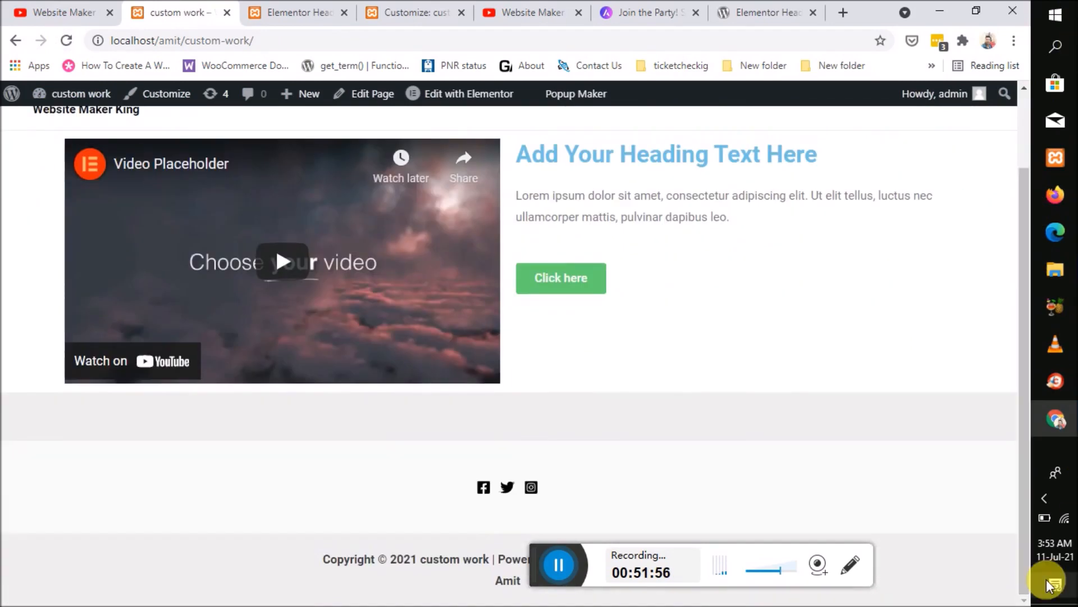
left_click(283, 6)
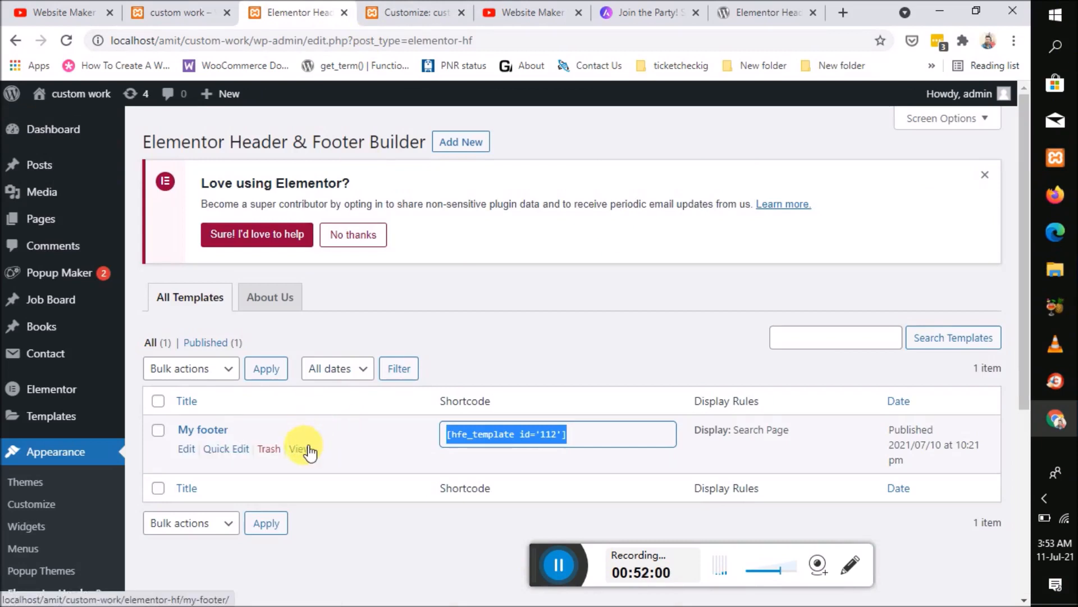
right_click(303, 448)
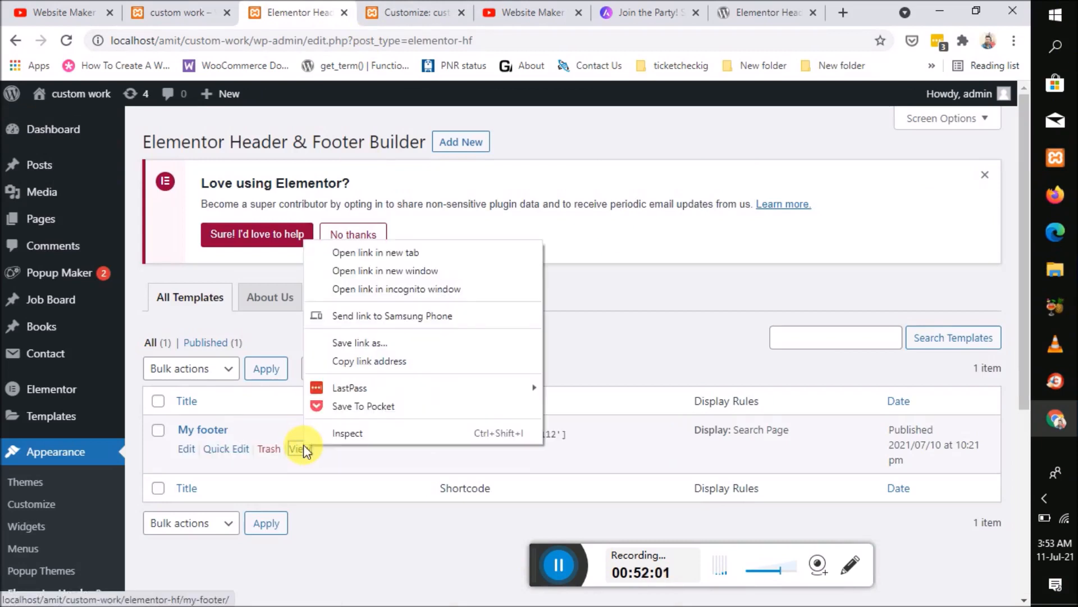
left_click(402, 252)
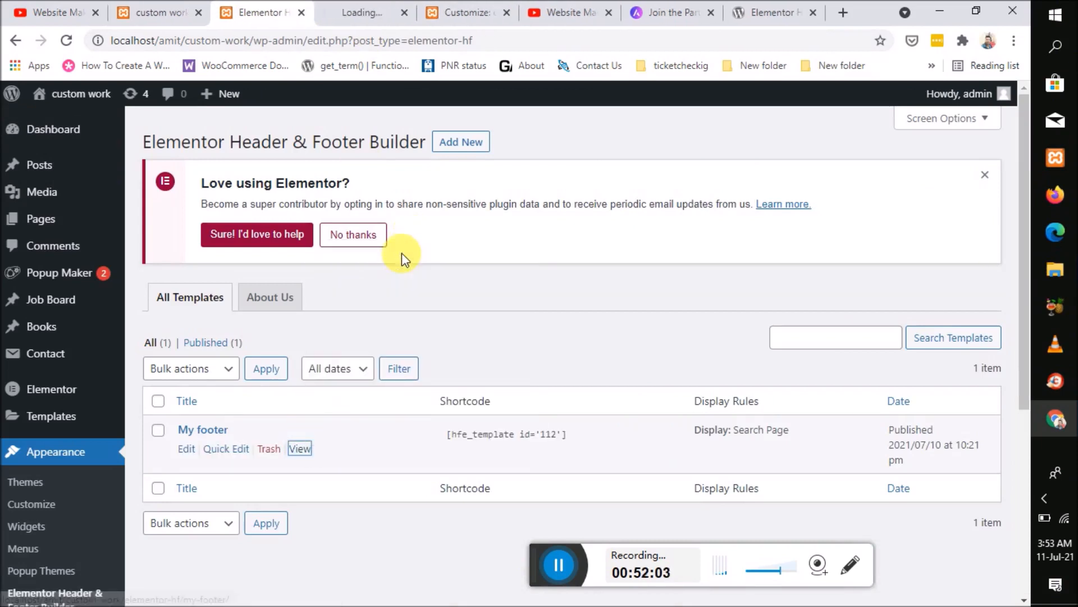
left_click(355, 8)
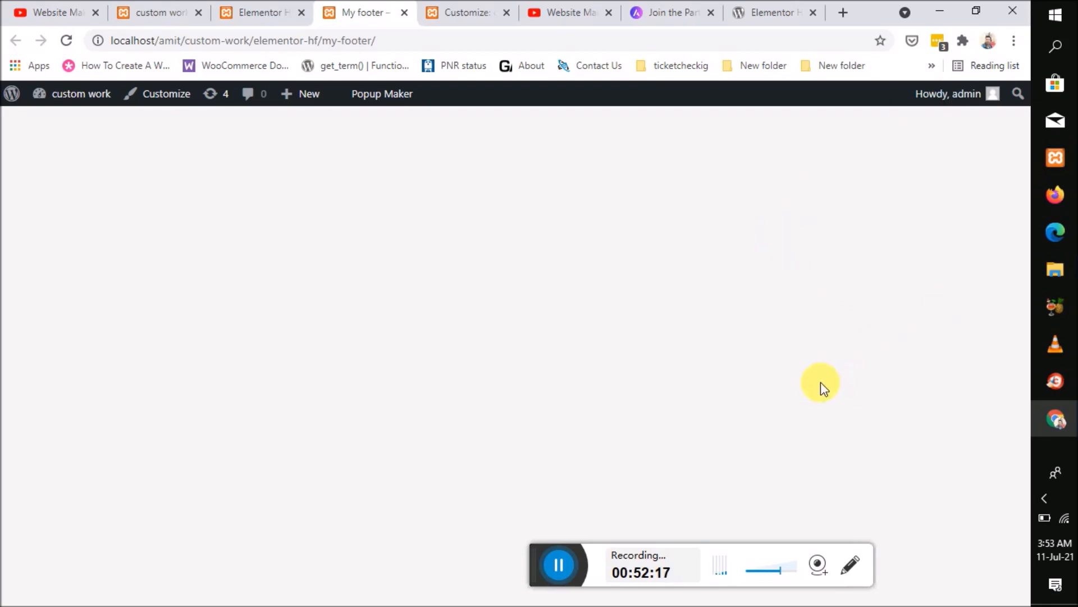
Step: Open the "My footer" template for editing from the template list, add a second display rule and remove it again
left_click(268, 16)
left_click(187, 448)
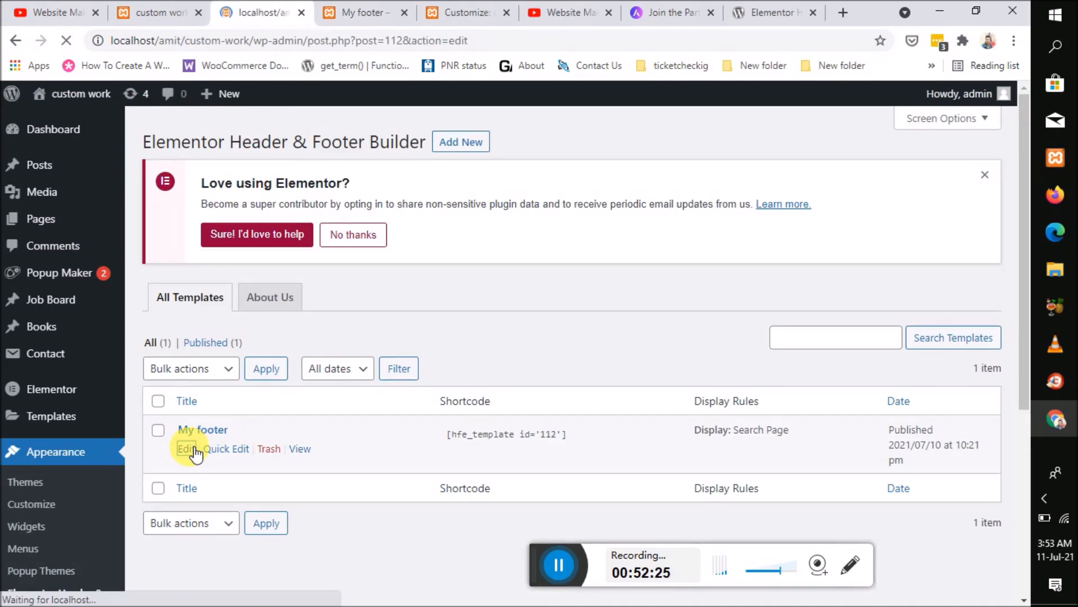
scroll(562, 478, "down", 3)
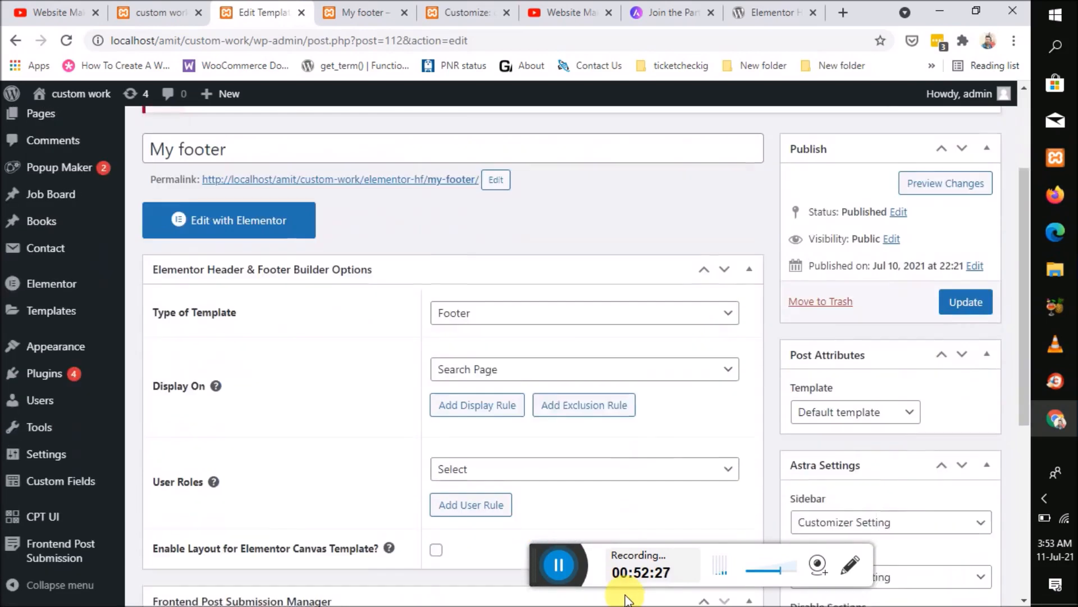
left_click(505, 384)
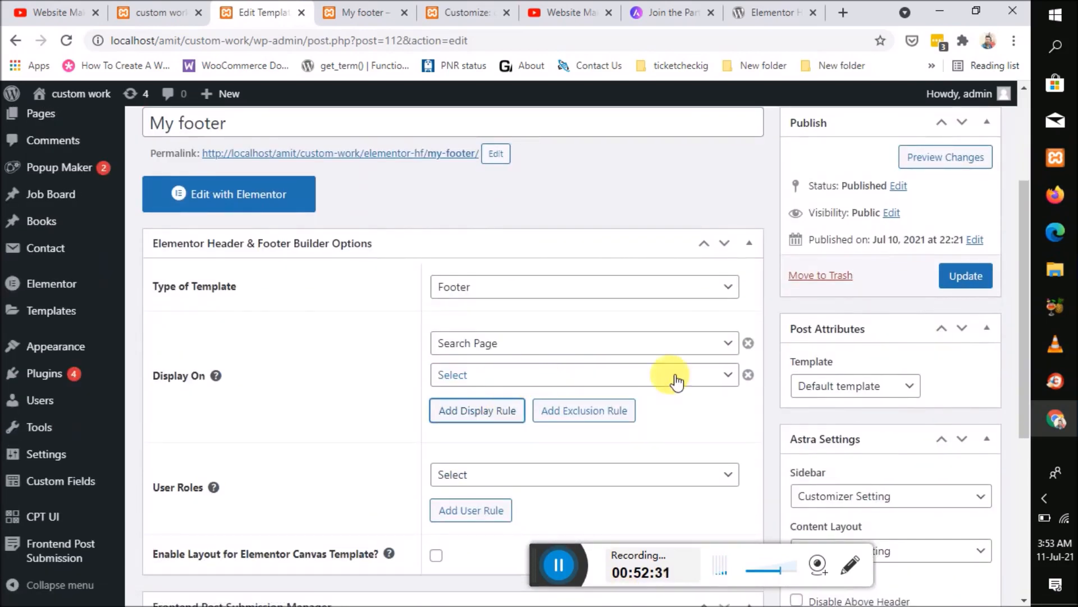
left_click(752, 375)
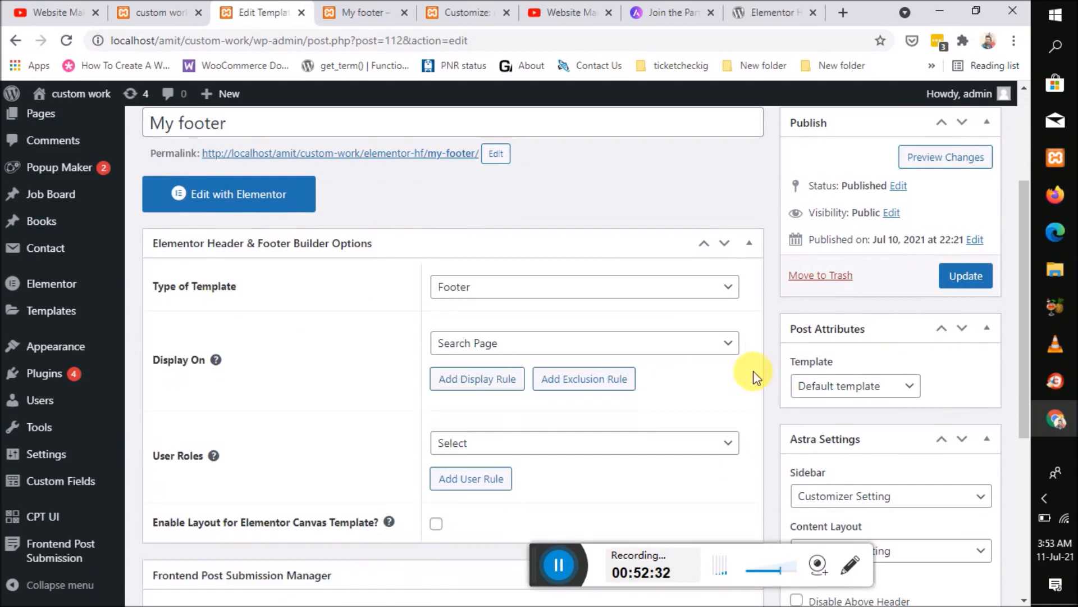
Step: Set the template's Display On rule to All Elementor Header & Footer Builder and update the template
left_click(614, 340)
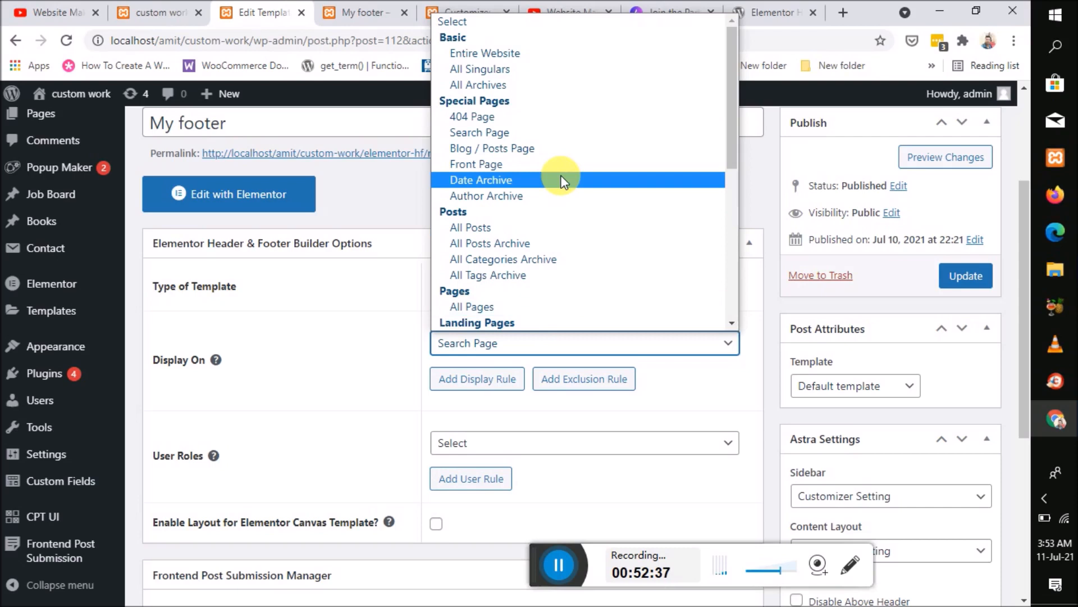
scroll(562, 181, "down", 1)
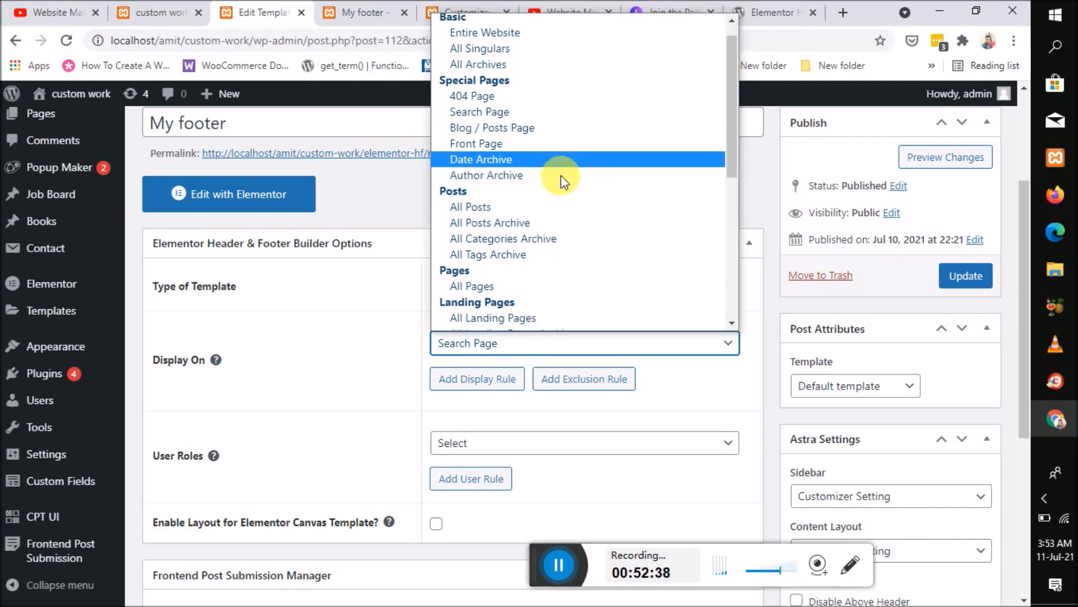
scroll(561, 177, "down", 6)
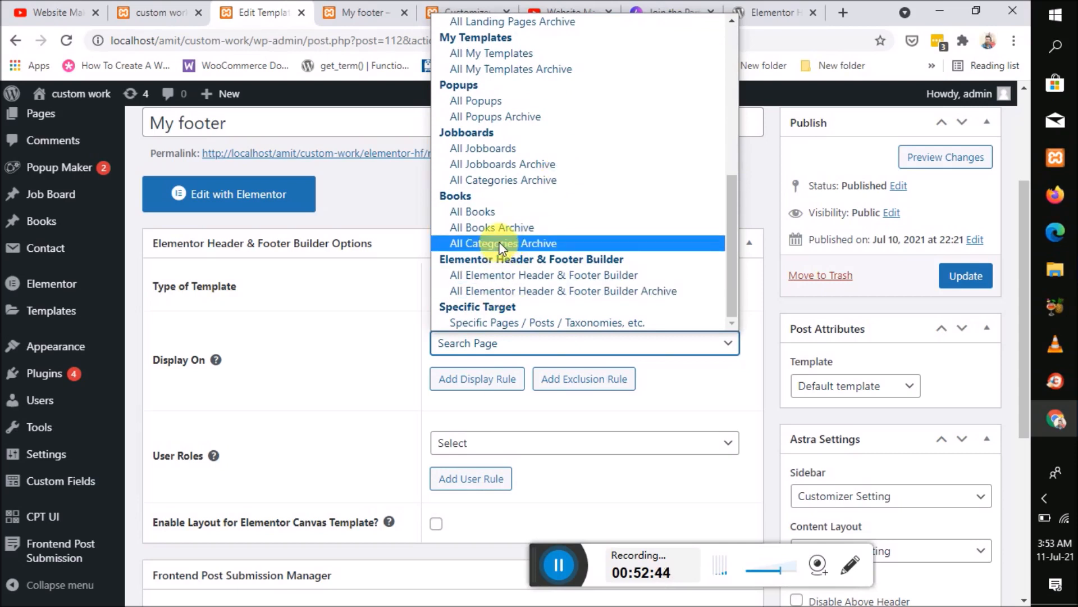
left_click(501, 276)
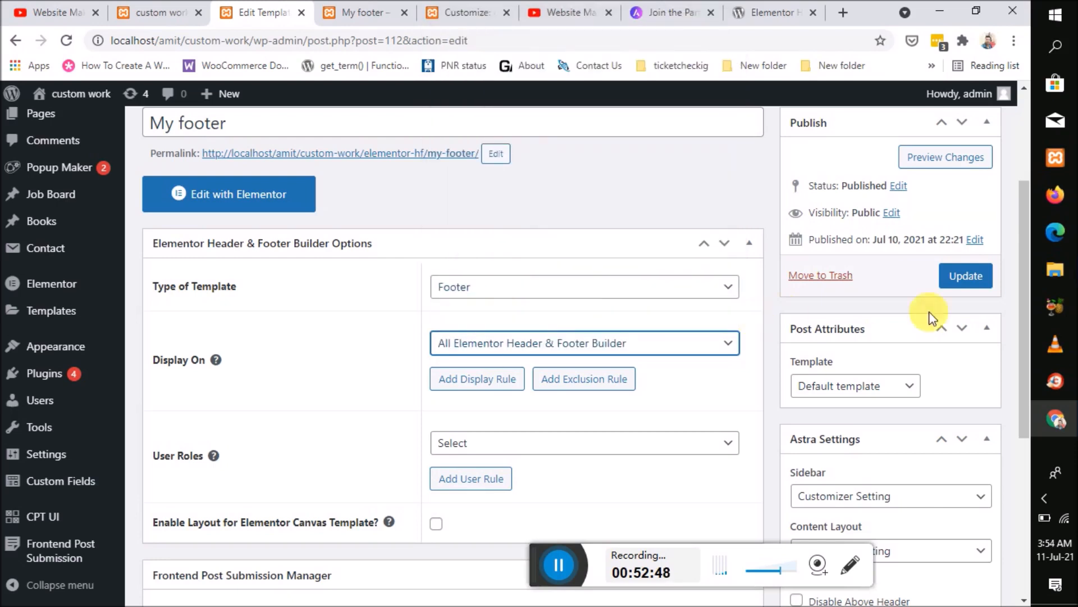
left_click(976, 282)
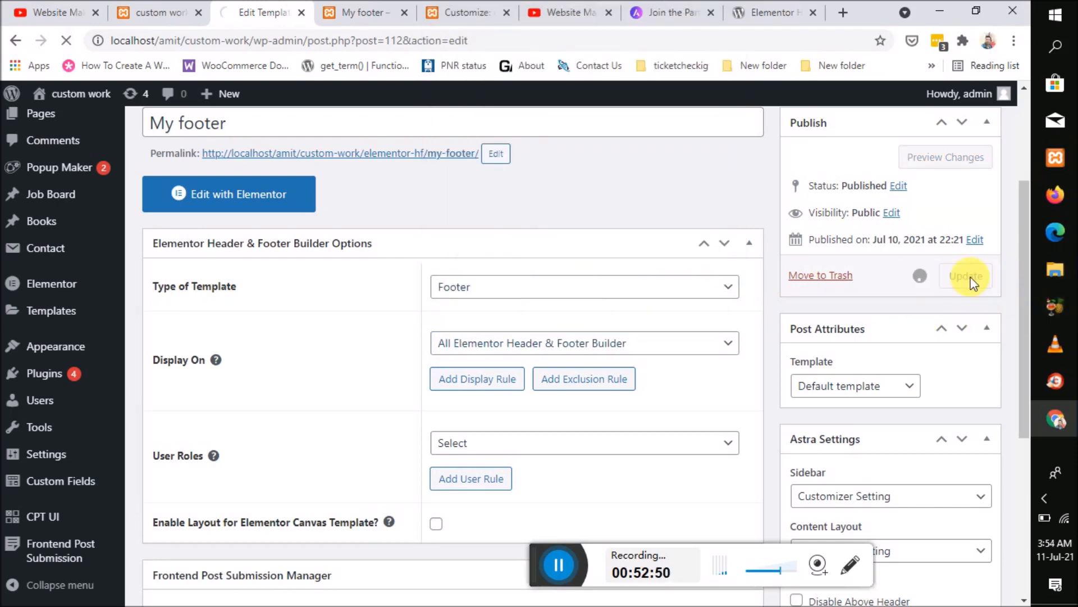
Step: Look over the updated template options and reload the live home page to check its footer area
scroll(391, 404, "down", 1)
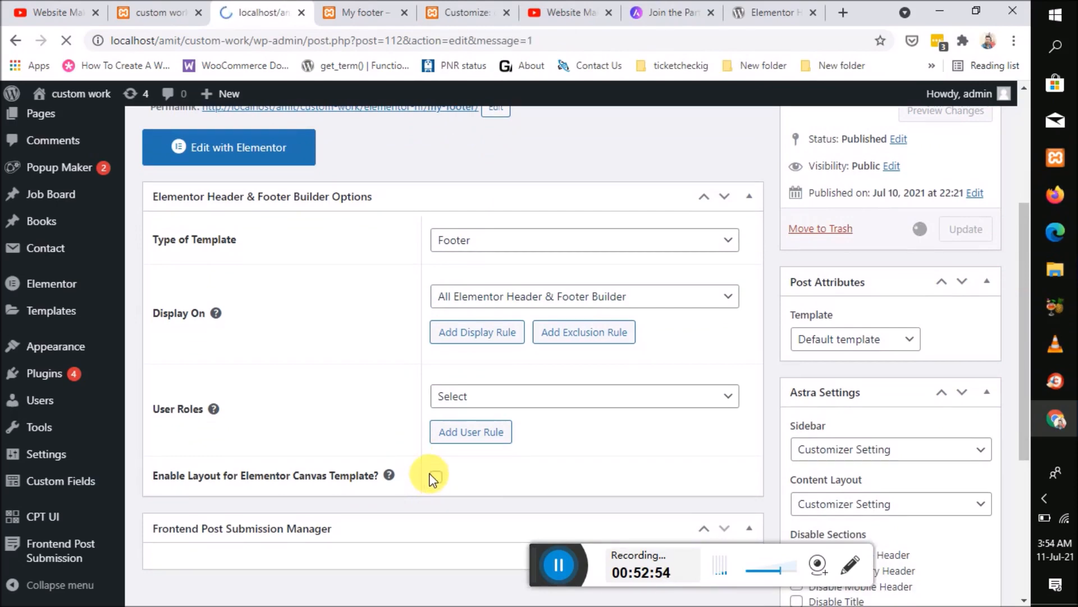
scroll(449, 496, "down", 6)
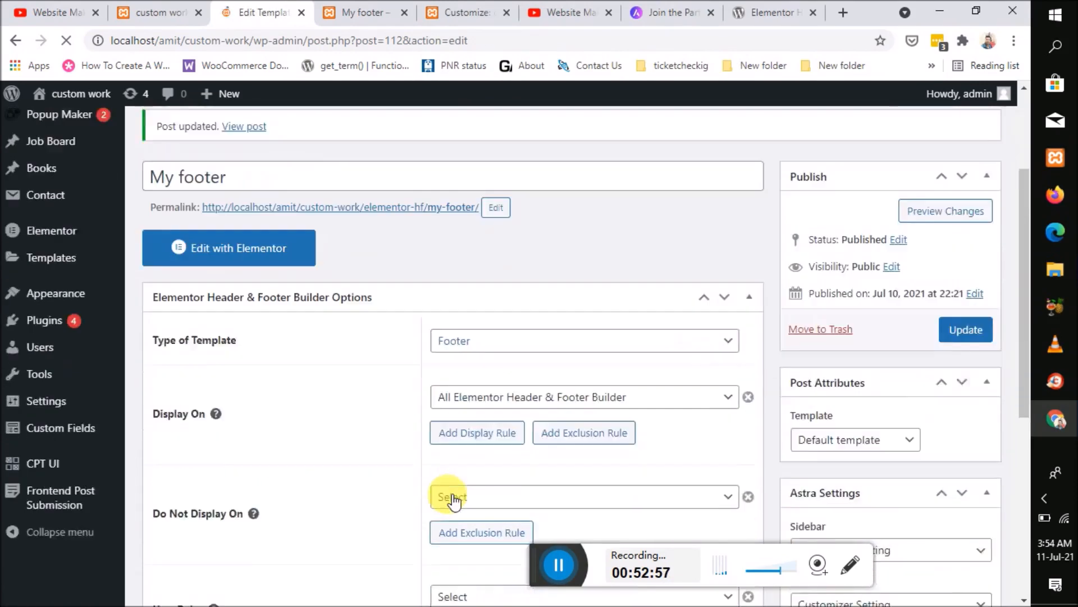
left_click(159, 11)
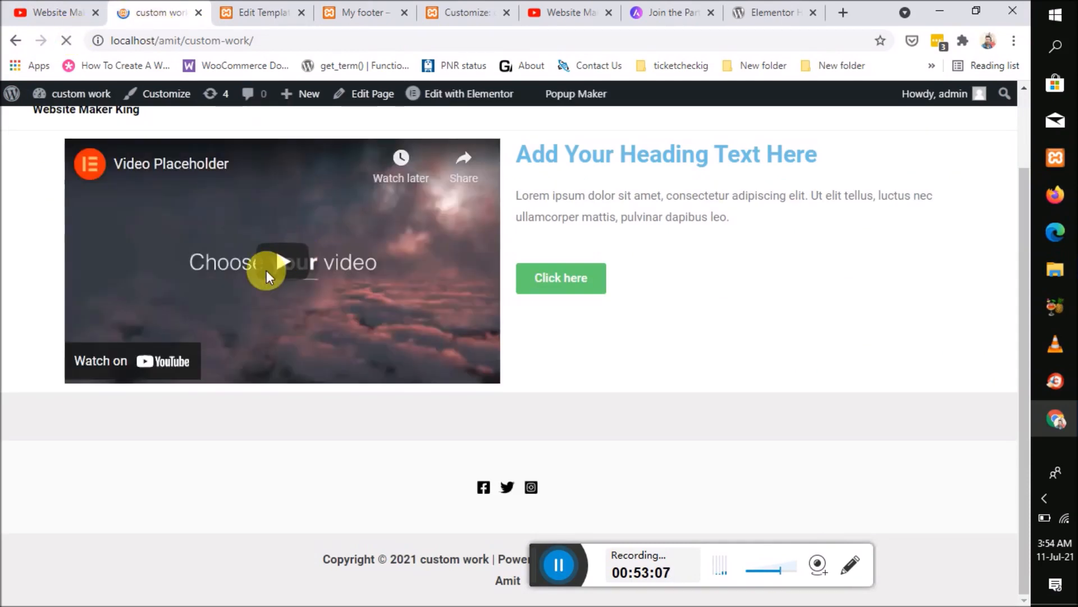
Step: Enable the layout for the Elementor Canvas Template in the "My footer" options and update the template
left_click(253, 8)
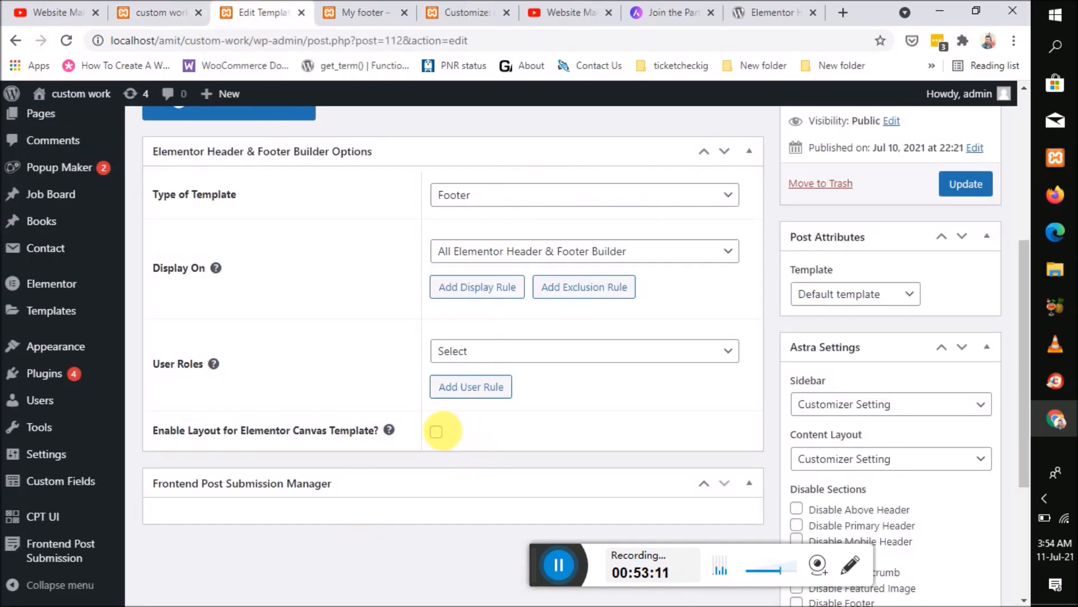
left_click(436, 432)
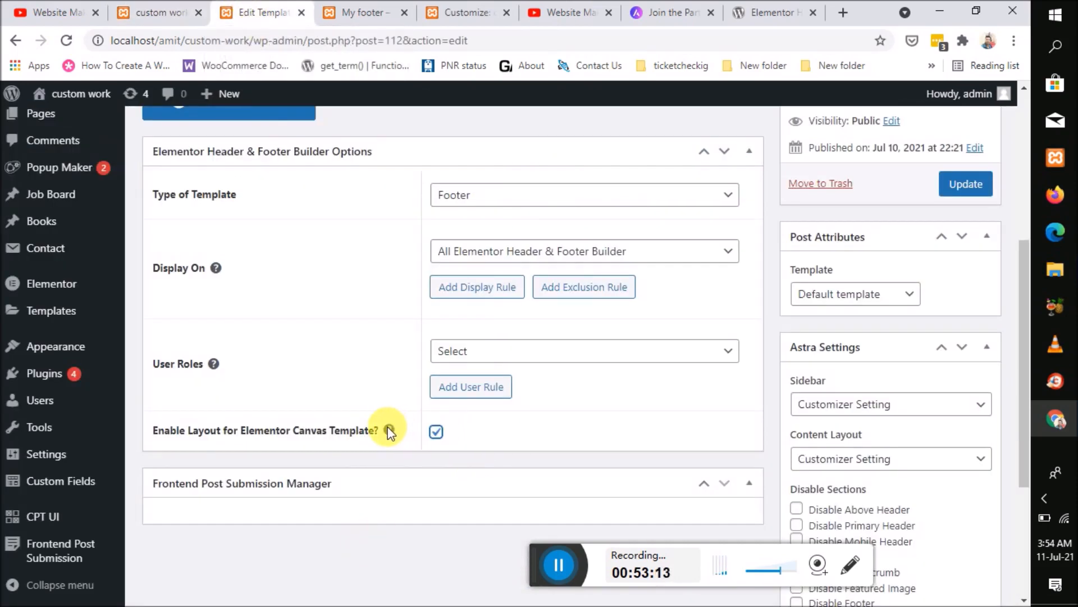
mouse_move(389, 432)
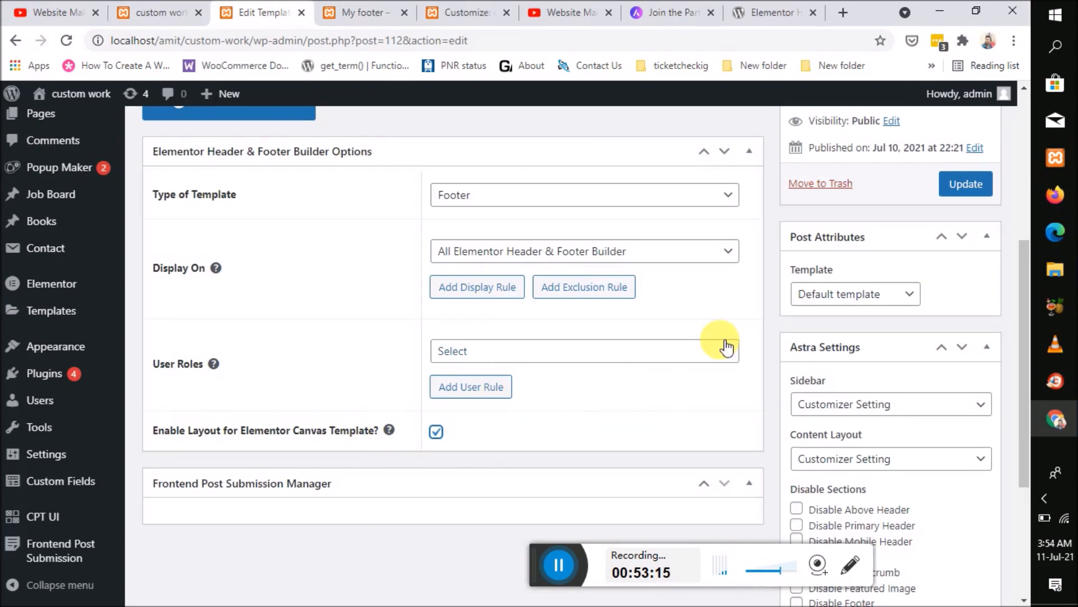
left_click(961, 184)
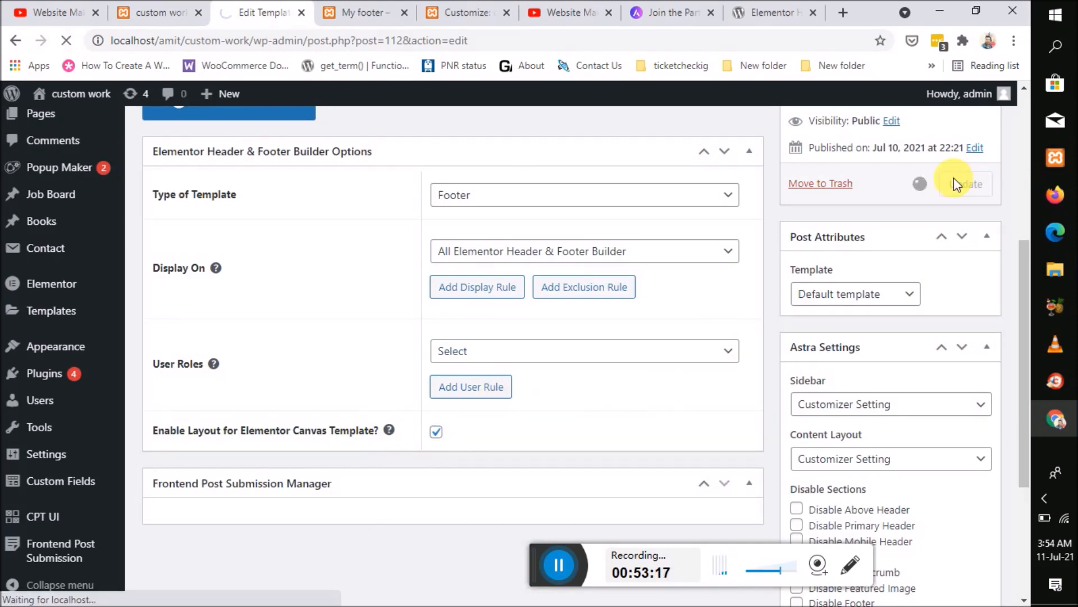
Step: Set the "My footer" template's Display On rule to All Posts and update the template
left_click(613, 250)
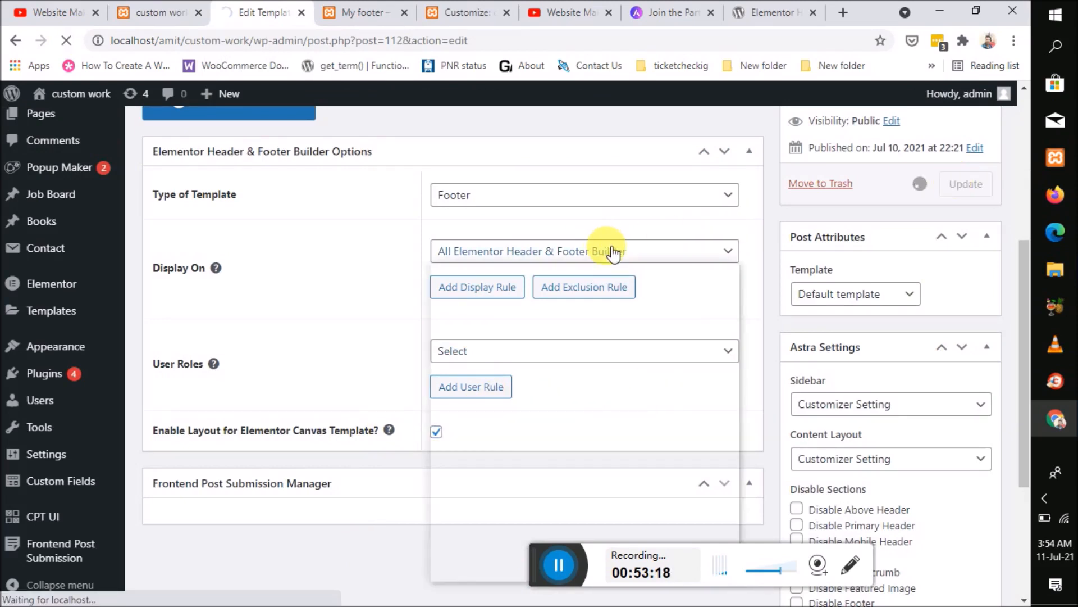
scroll(522, 329, "down", 2)
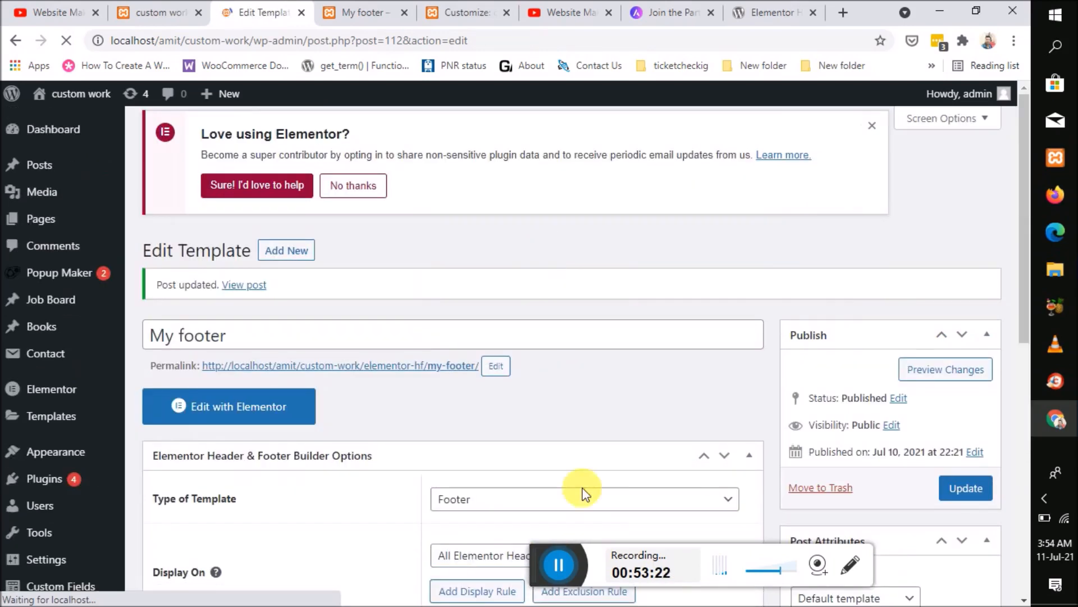
scroll(591, 505, "down", 1)
scroll(592, 508, "down", 2)
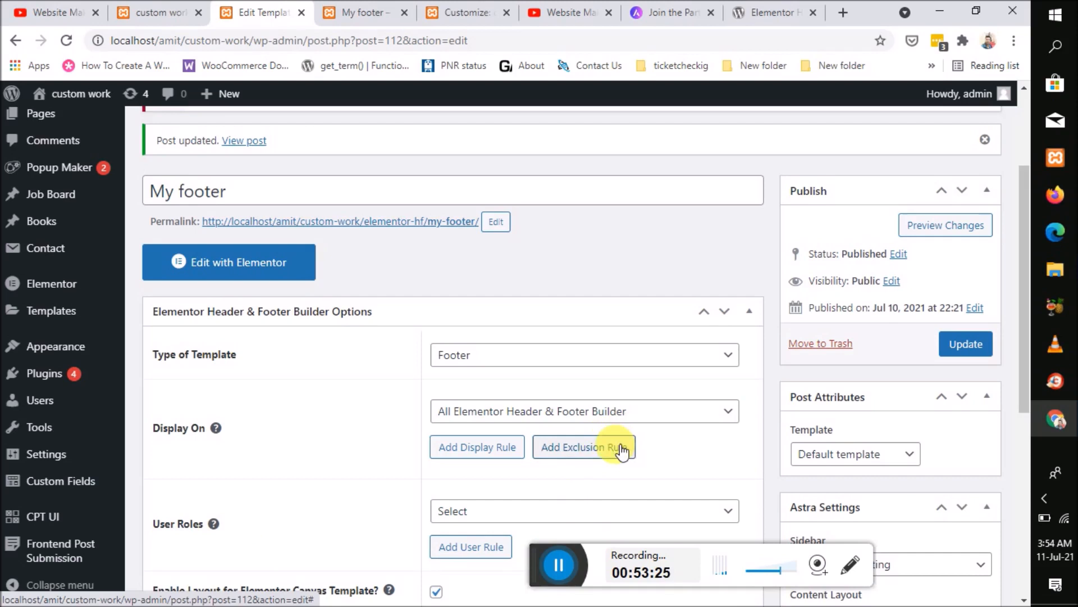
scroll(618, 460, "down", 2)
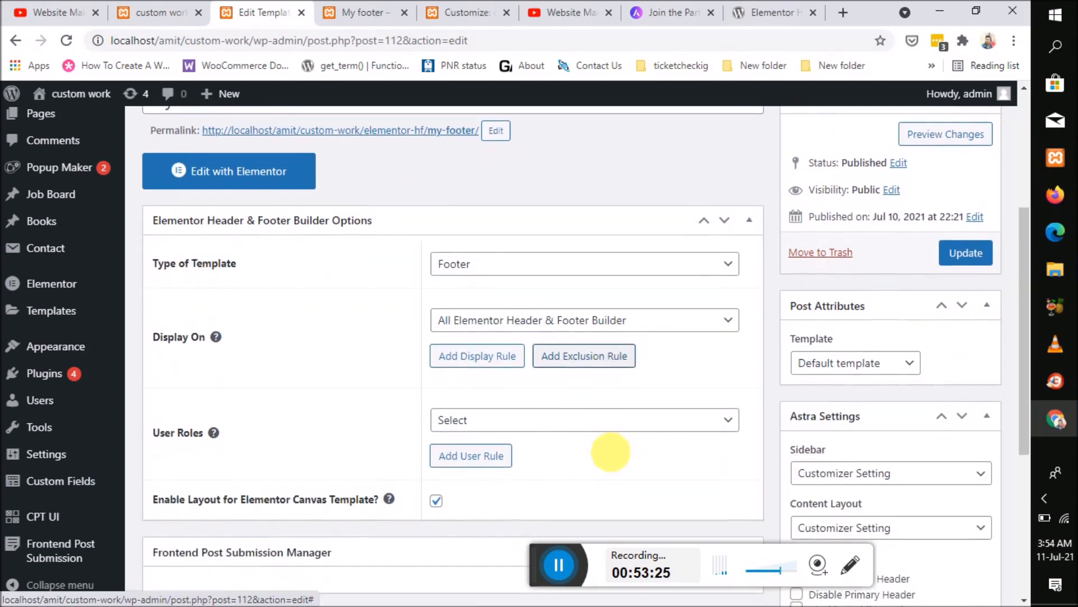
left_click(559, 329)
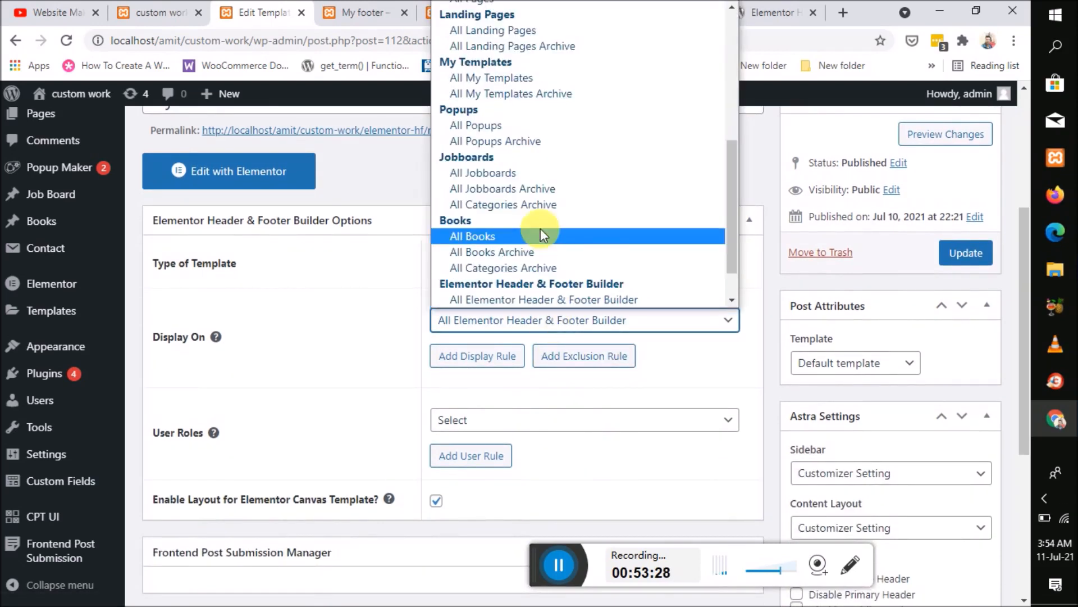
scroll(540, 227, "up", 5)
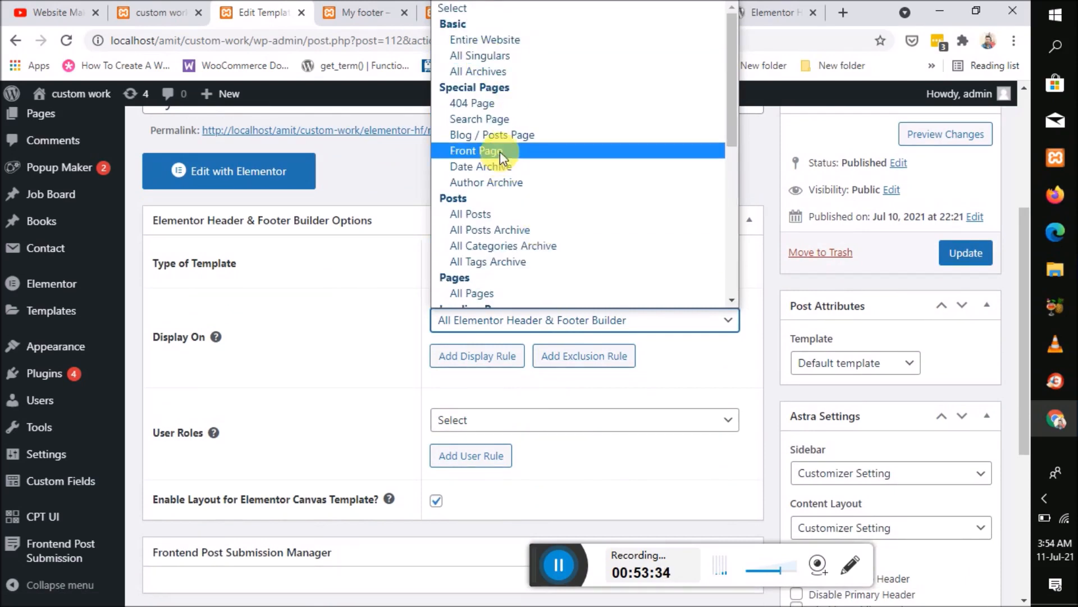
left_click(481, 213)
left_click(967, 253)
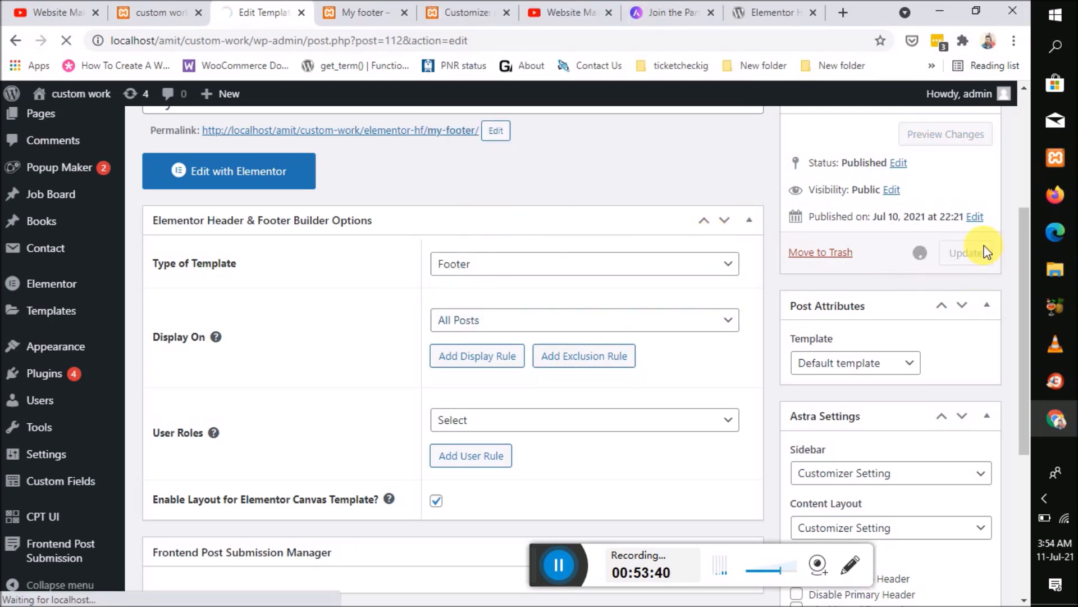
Step: Check the open "My footer" page and view the template again through its permalink in a new tab
left_click(355, 8)
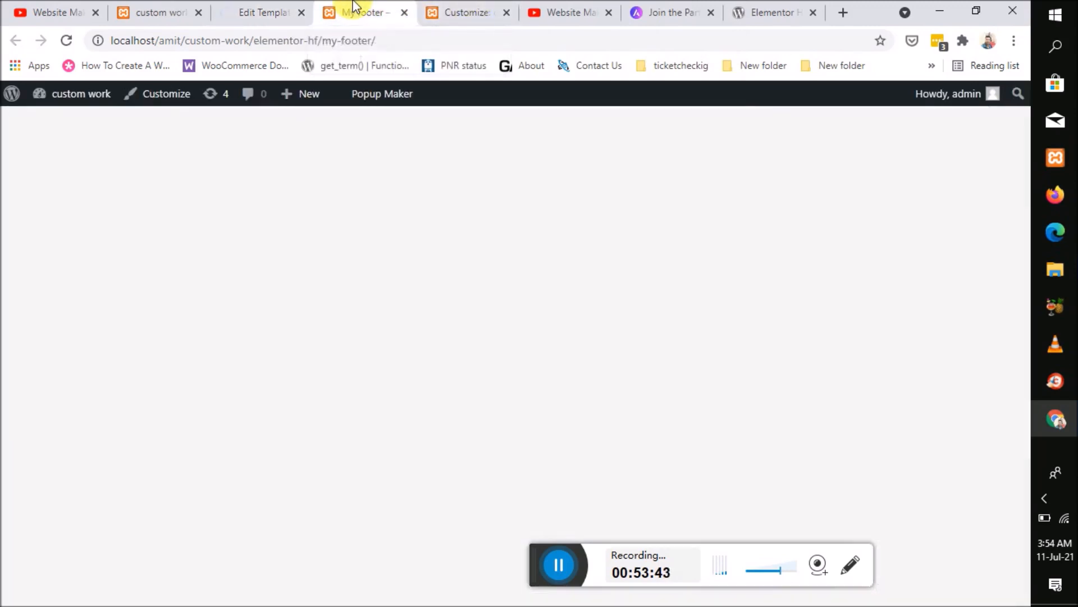
left_click(265, 8)
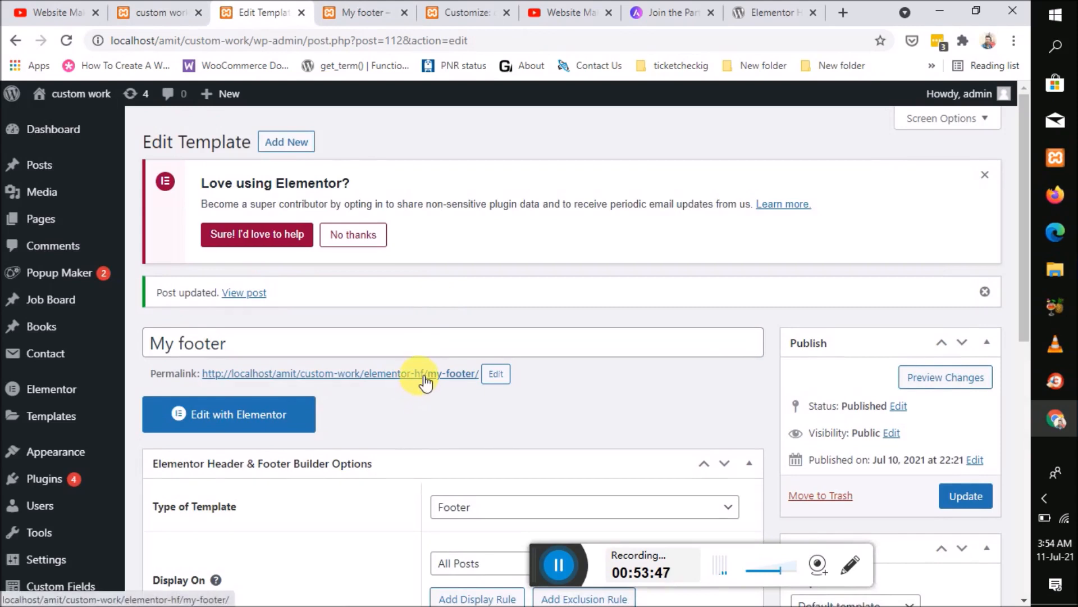
right_click(425, 381)
left_click(458, 388)
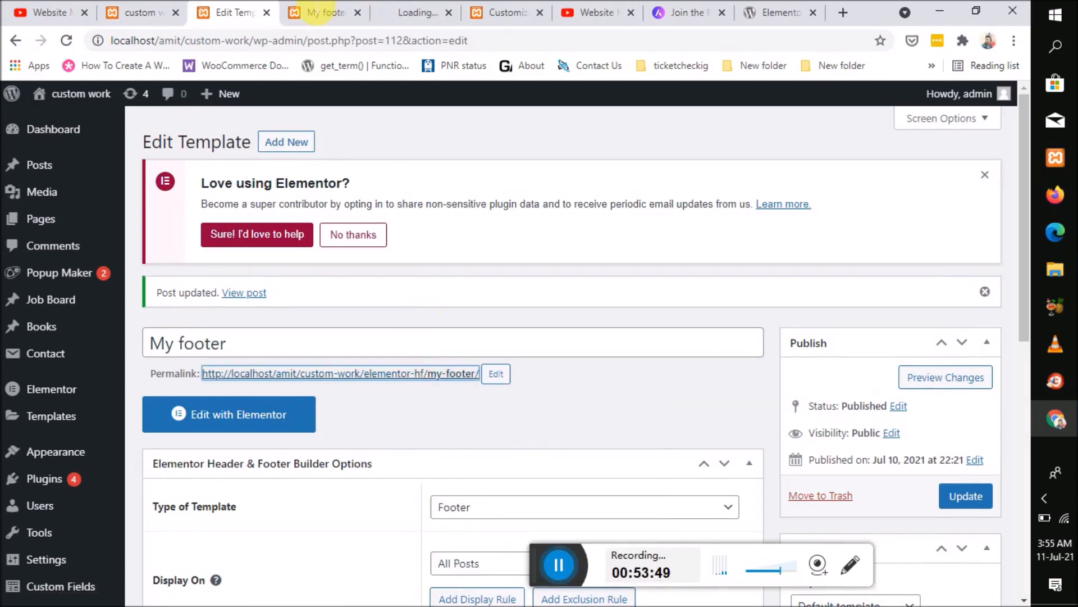
left_click(390, 12)
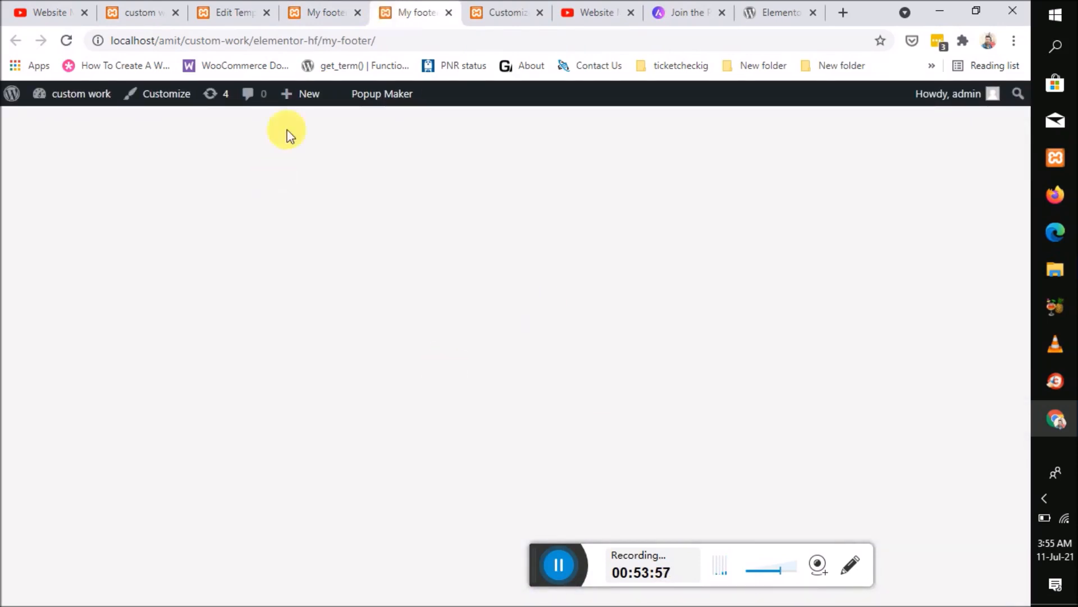
Step: In the "My footer" template's Astra Settings, set the content layout to Full Width / Contained and the transparent header to Enabled
left_click(227, 10)
scroll(865, 418, "down", 5)
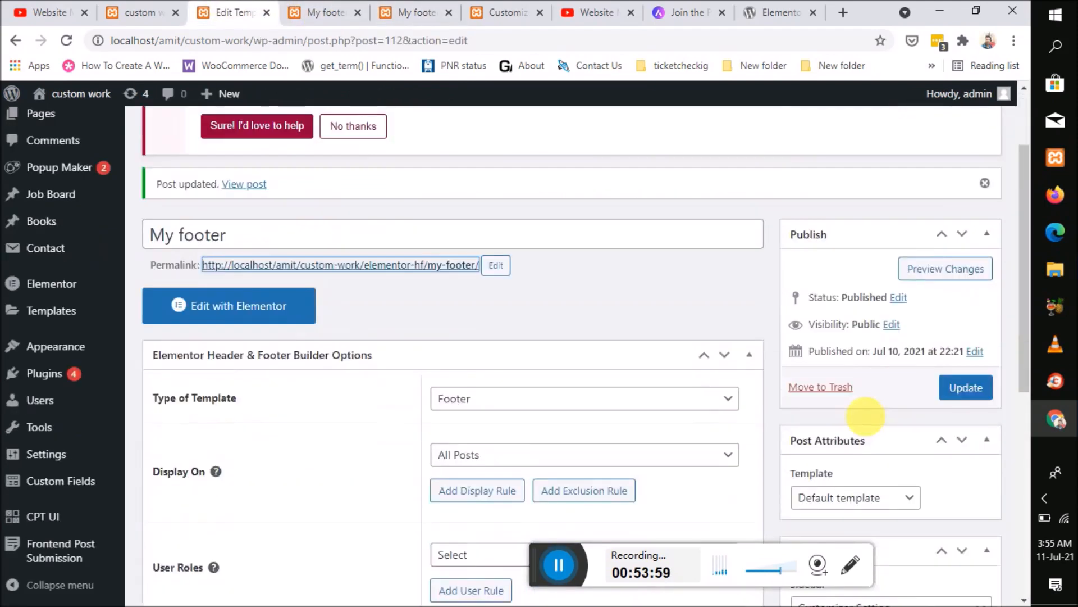
scroll(955, 413, "down", 2)
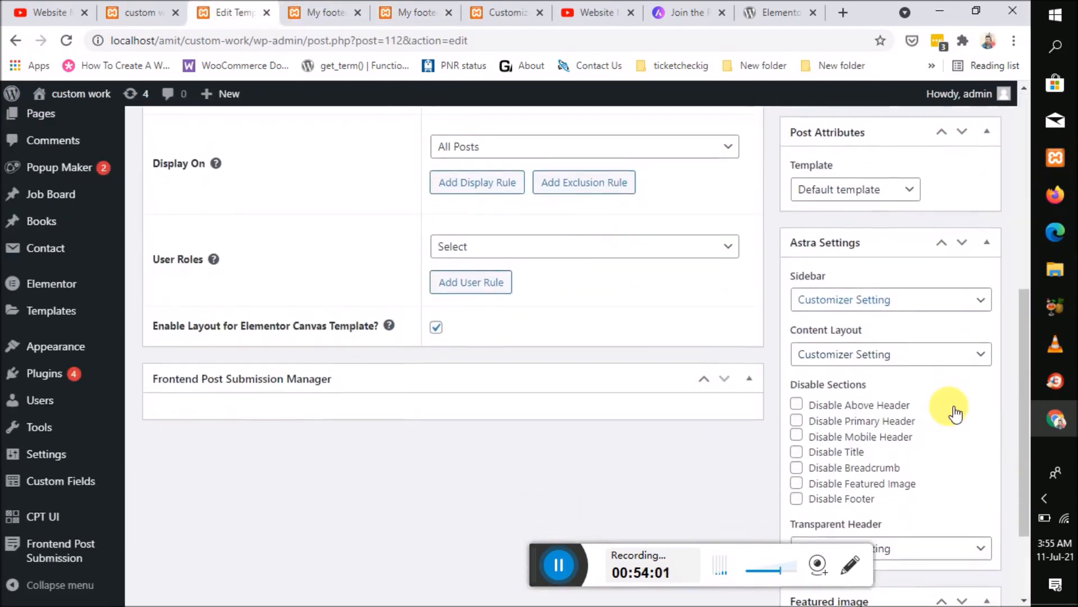
scroll(954, 412, "down", 1)
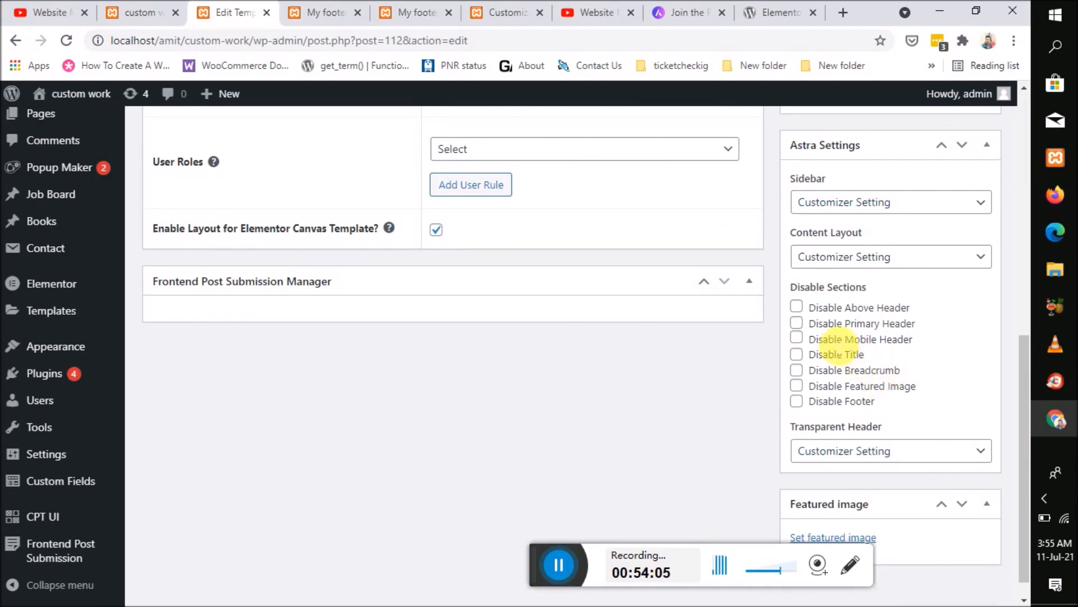
left_click(923, 260)
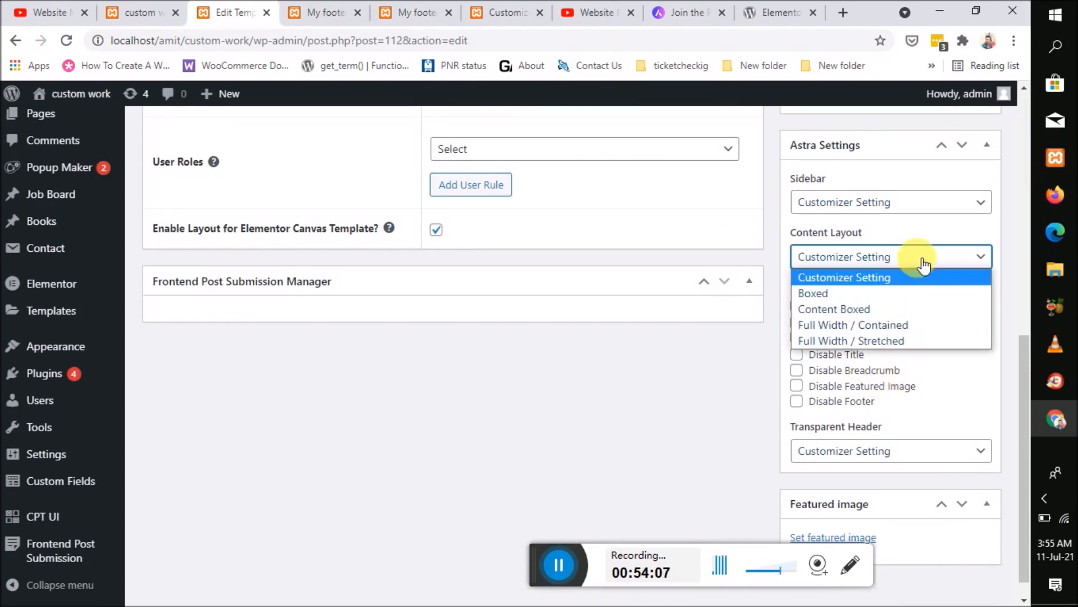
left_click(923, 328)
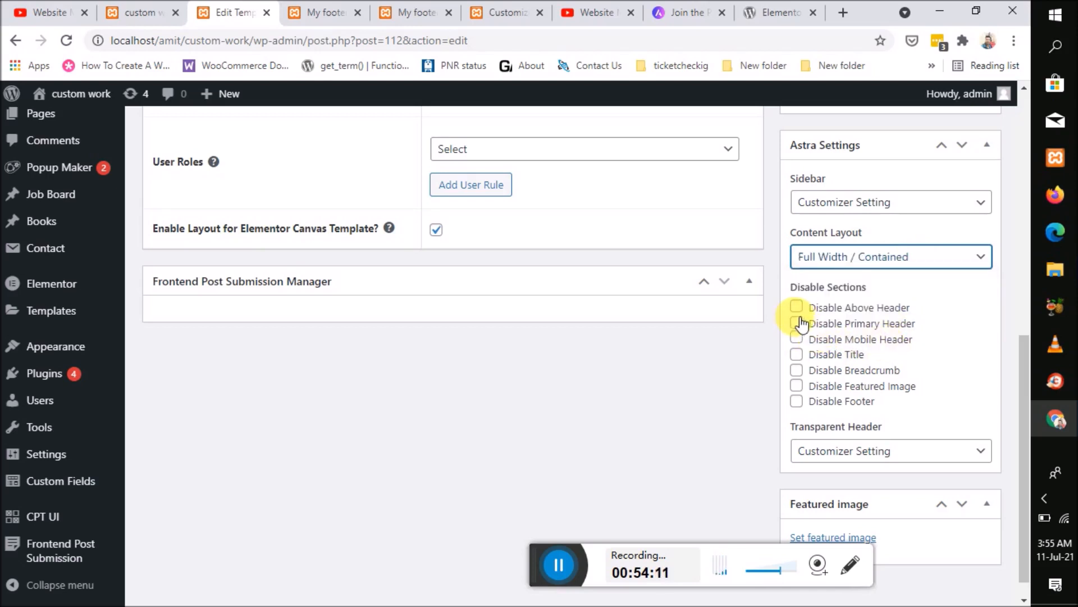
scroll(817, 339, "down", 1)
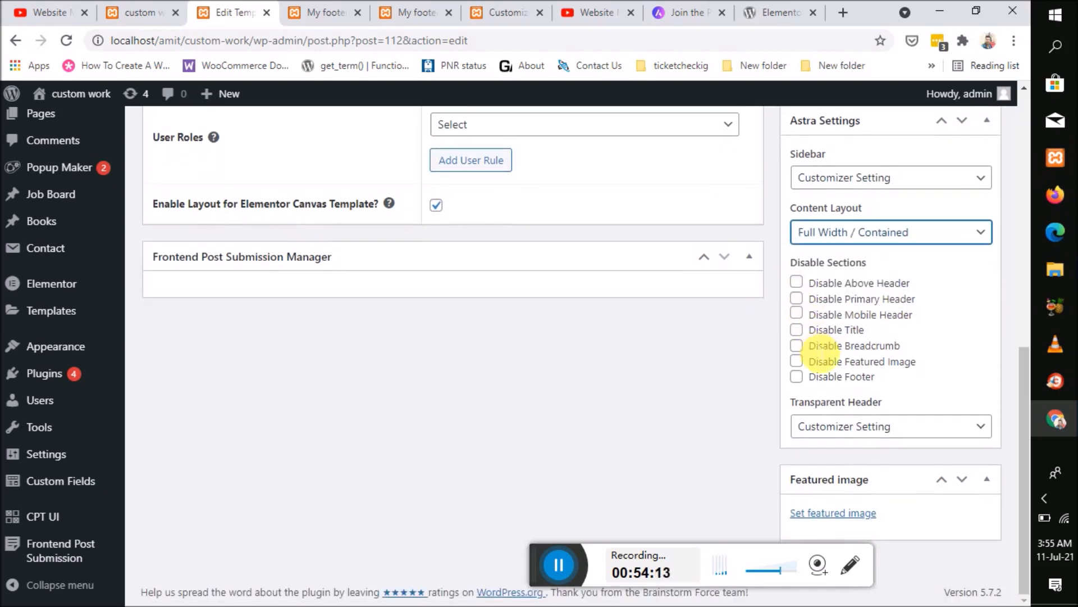
left_click(869, 437)
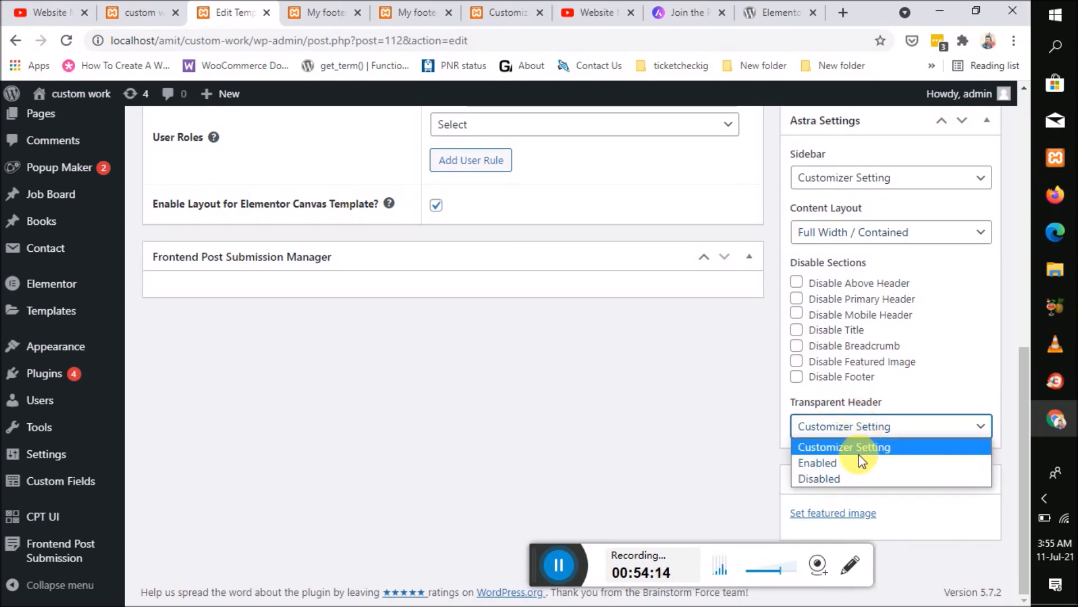
left_click(854, 462)
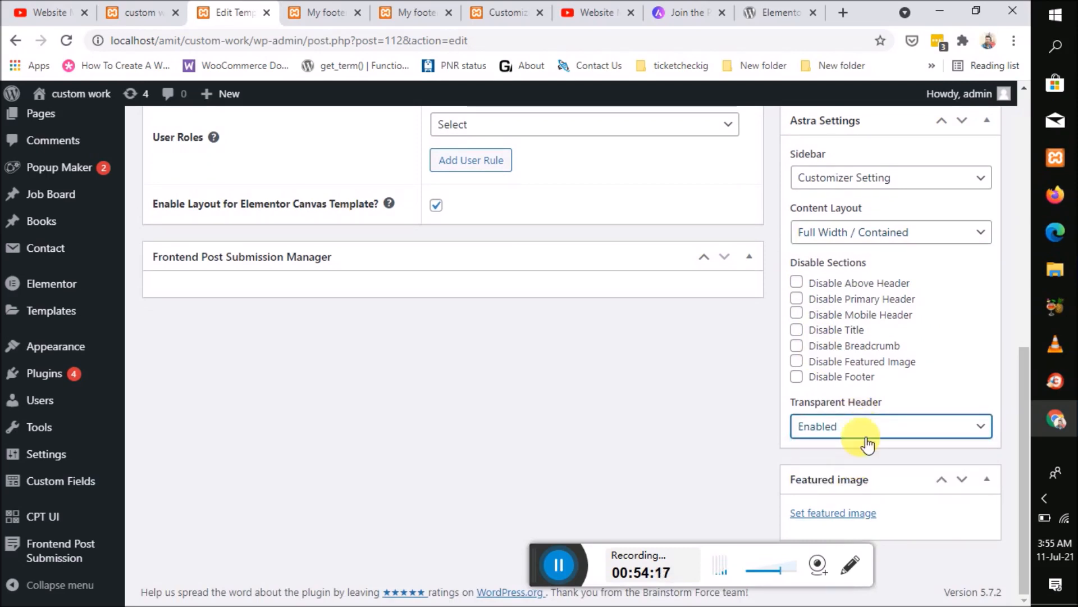
Step: Set confident-3082818_1920.jpg from the media library as the "My footer" template's featured image and update the template
left_click(847, 512)
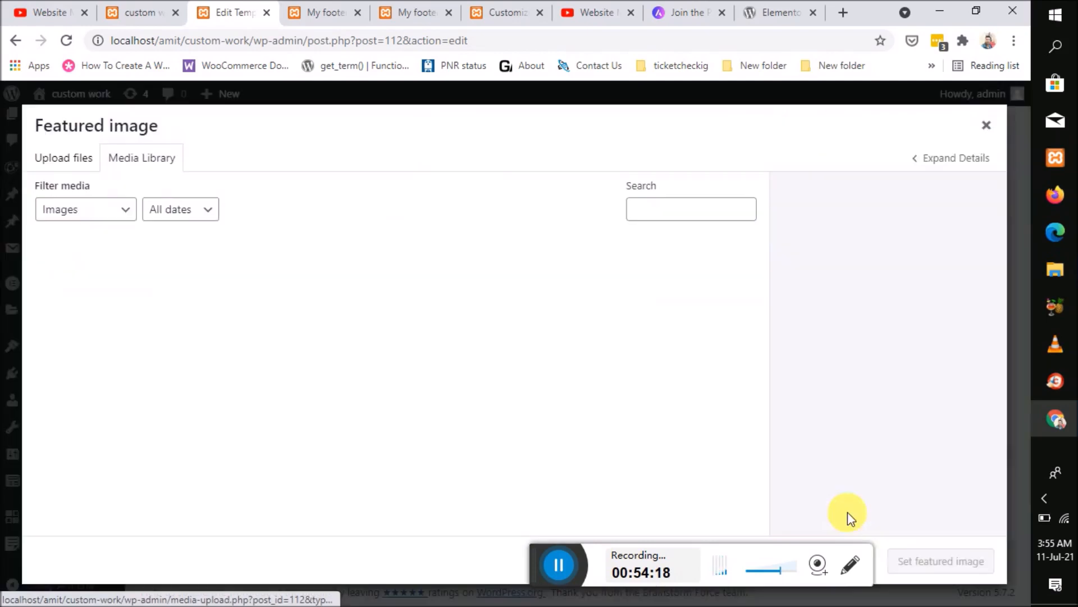
left_click(337, 313)
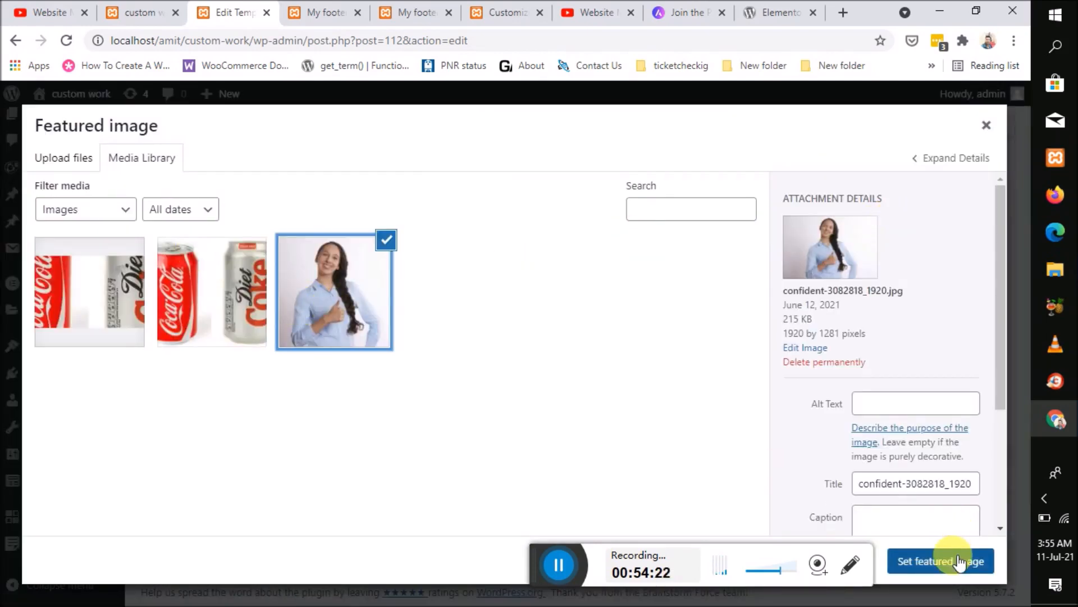
left_click(954, 560)
scroll(953, 418, "up", 10)
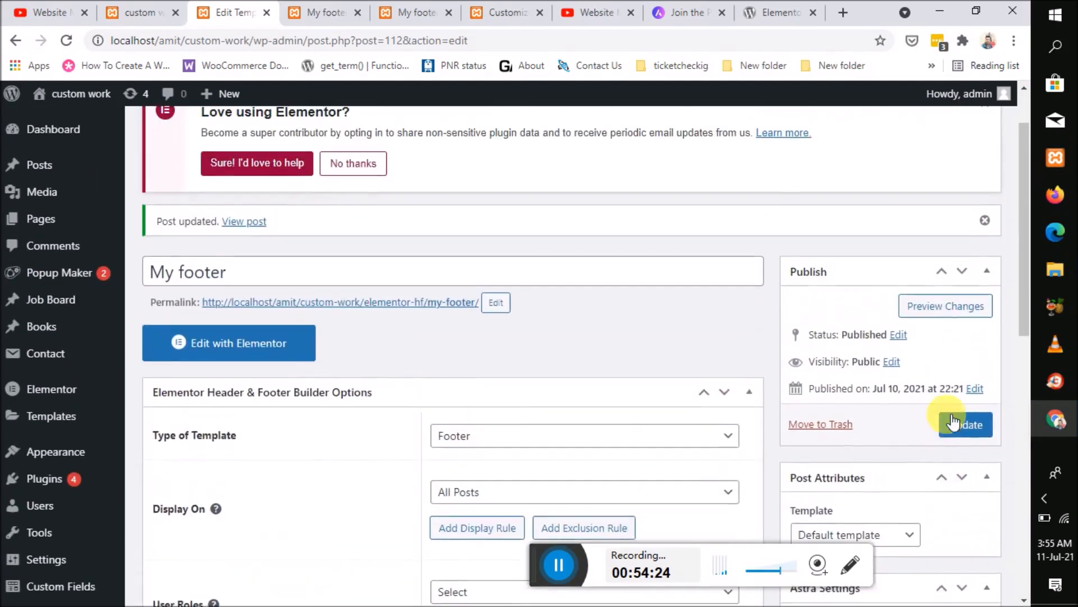
left_click(966, 442)
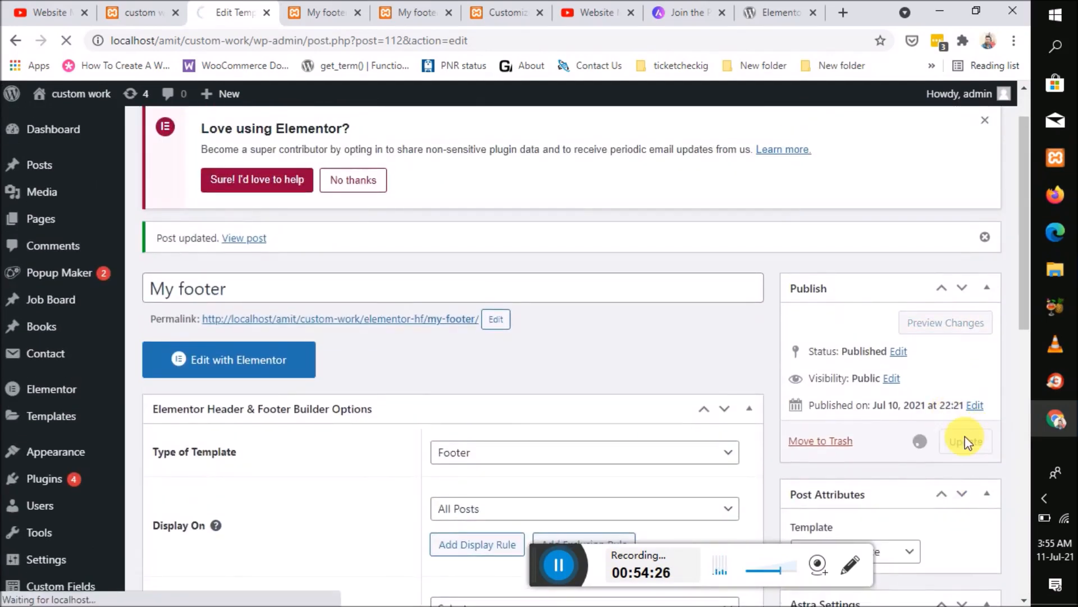
Step: Reload the live "My footer" page to check how the updated template displays
left_click(324, 17)
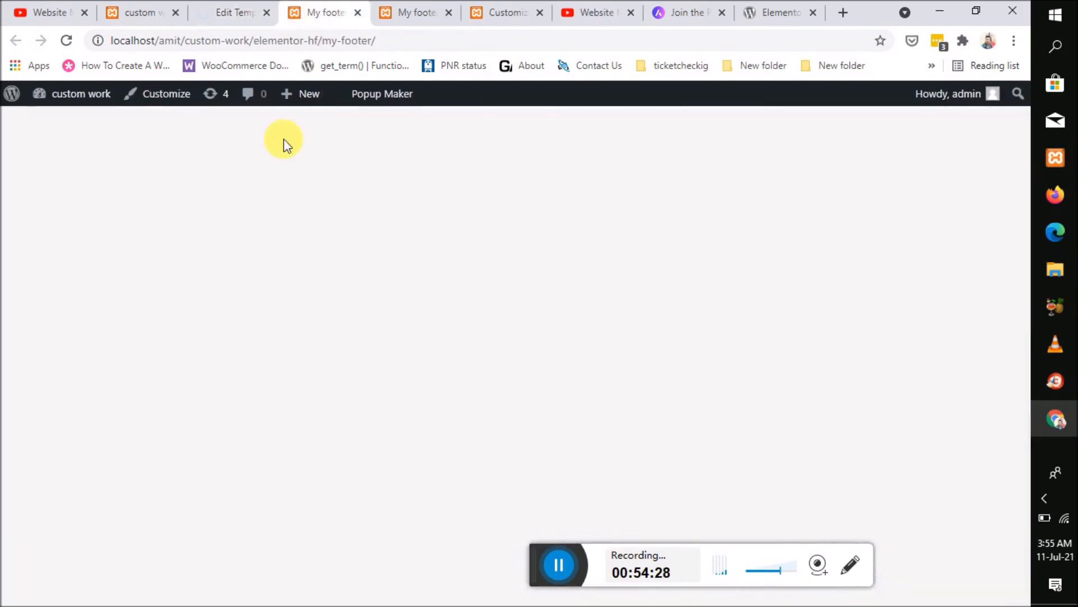
left_click(76, 41)
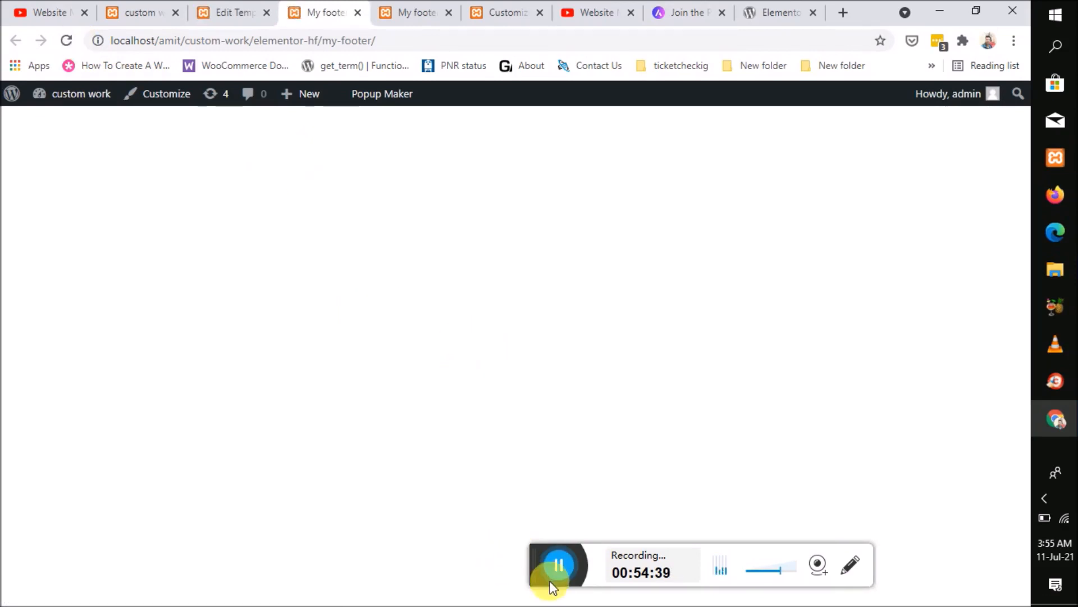
left_click(558, 564)
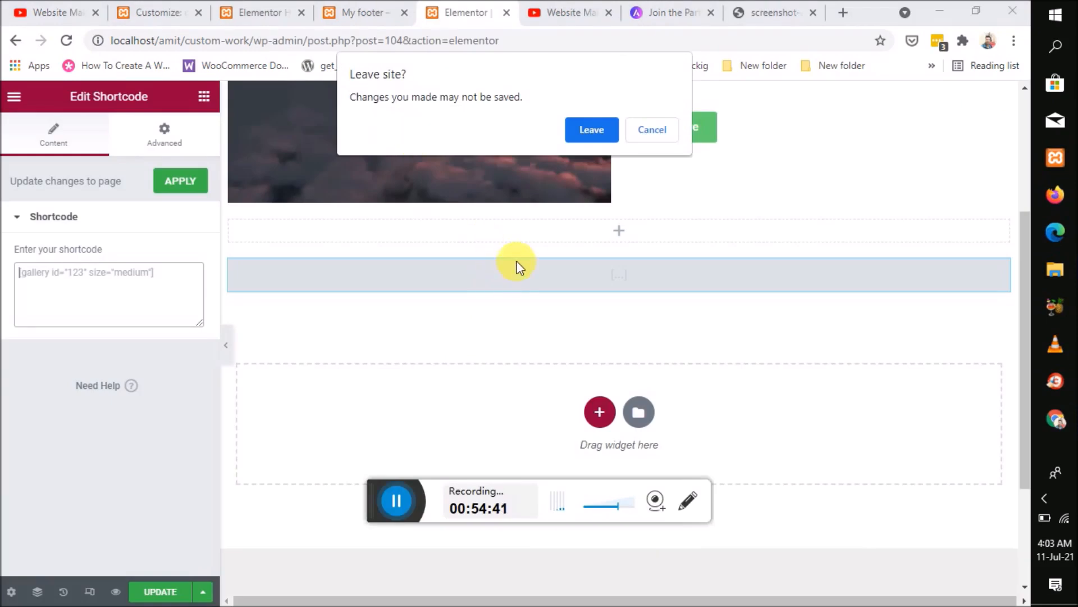
Step: Stay in the Elementor page editor without leaving, and check the footer templates list and the live "My footer" page
left_click(647, 129)
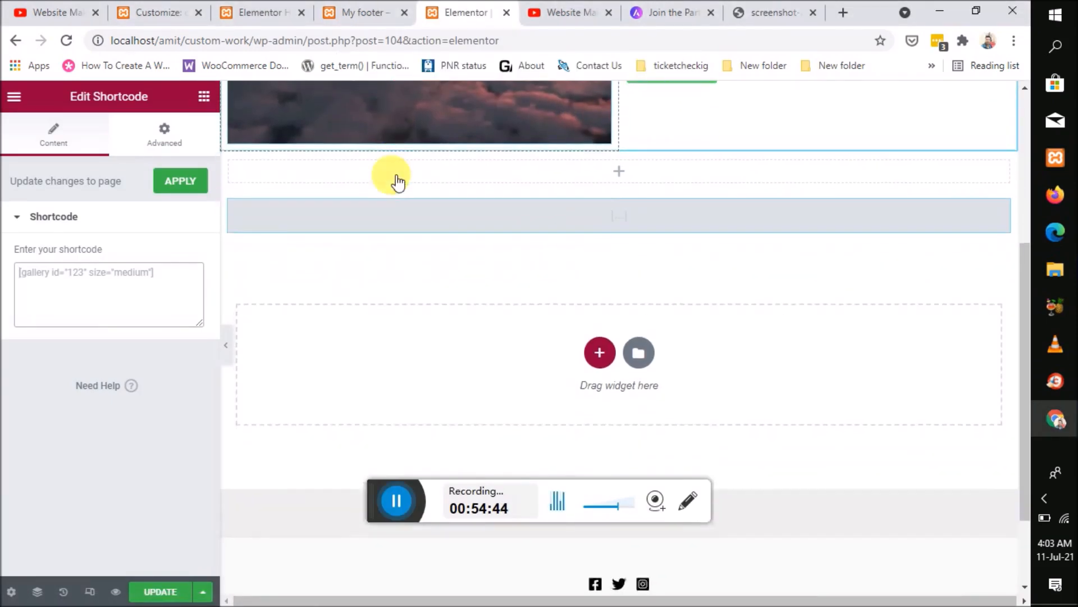
scroll(395, 178, "up", 4)
left_click(289, 12)
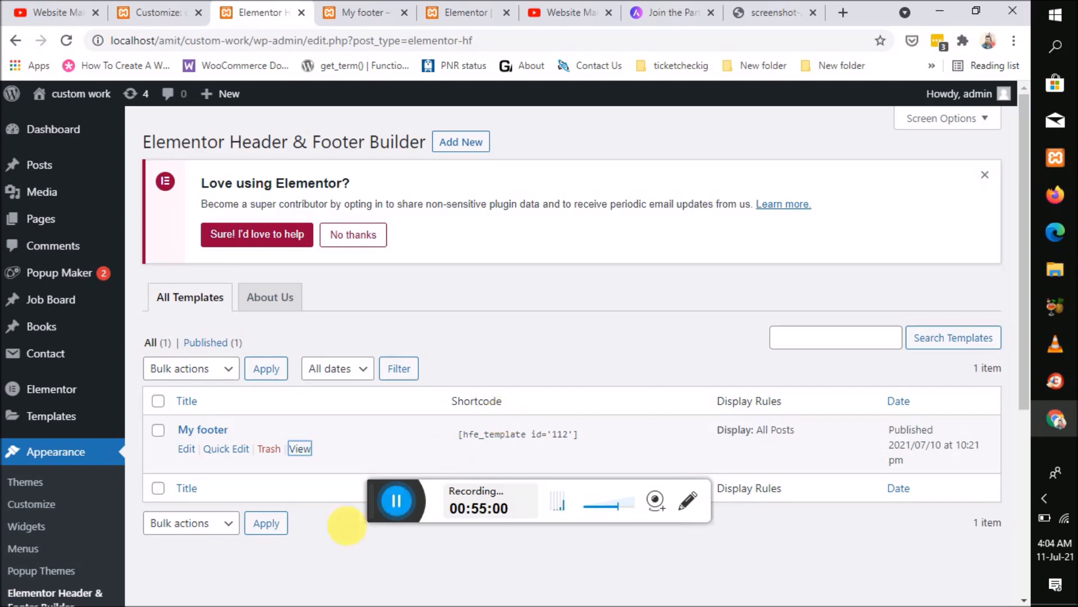
left_click(396, 500)
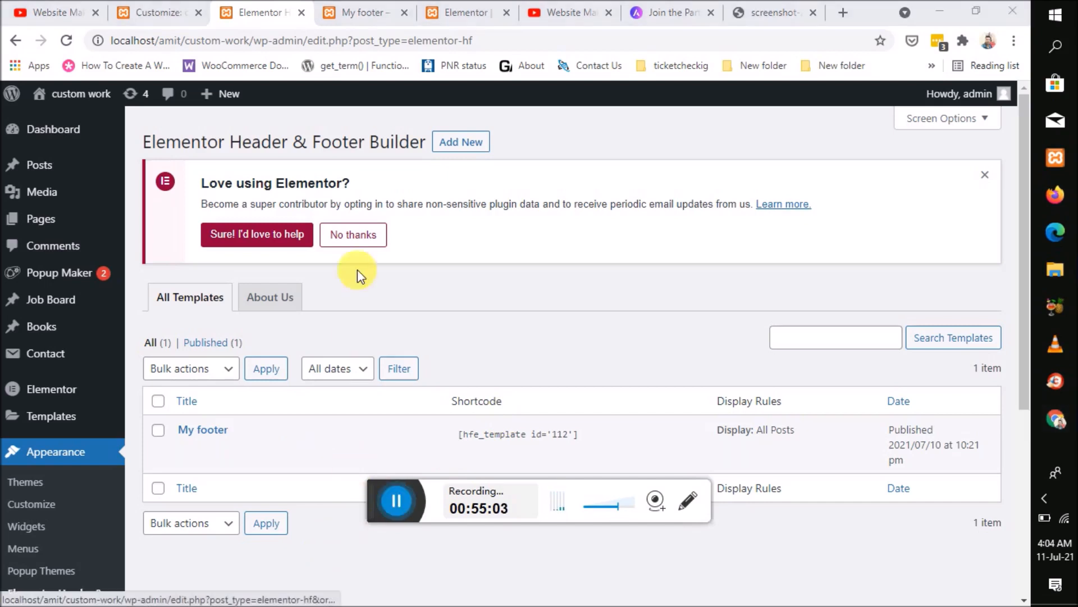
left_click(376, 10)
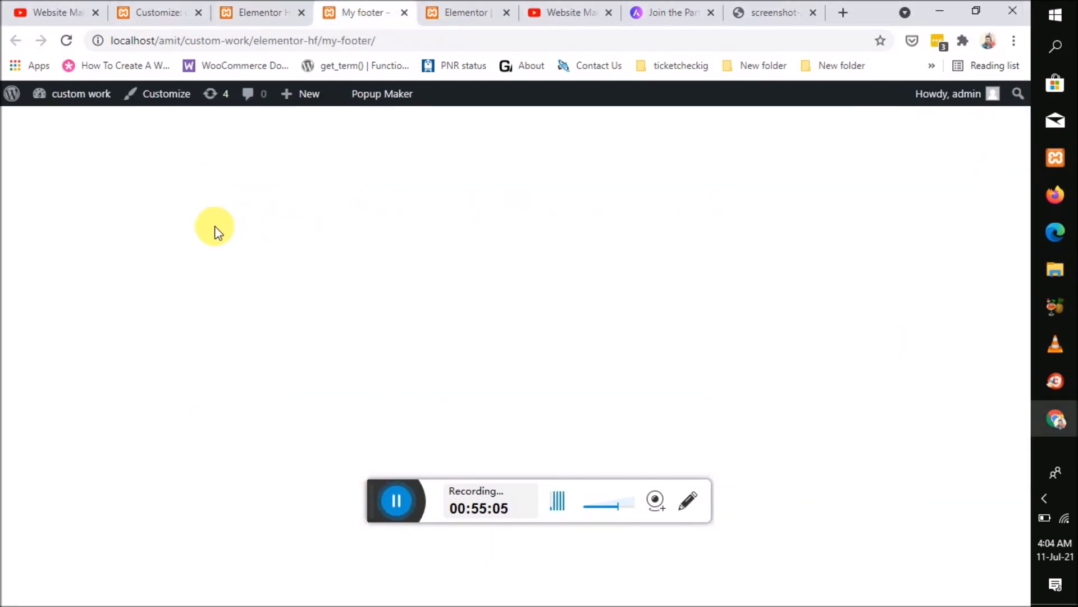
left_click(264, 10)
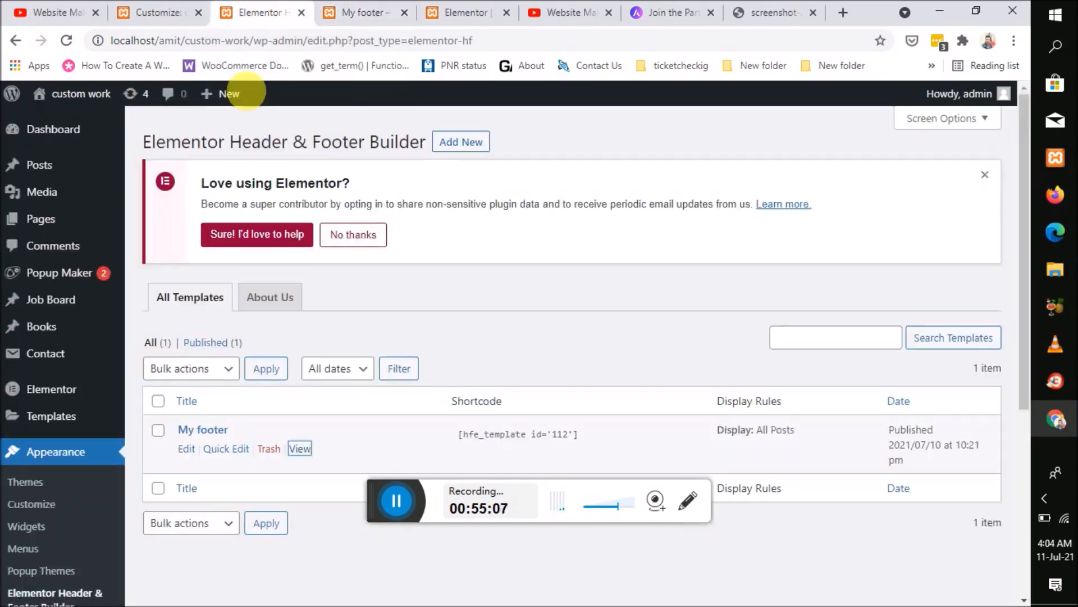
Step: Review the general and design settings of the HTML 1 footer element holding the template shortcode in the customizer
left_click(164, 16)
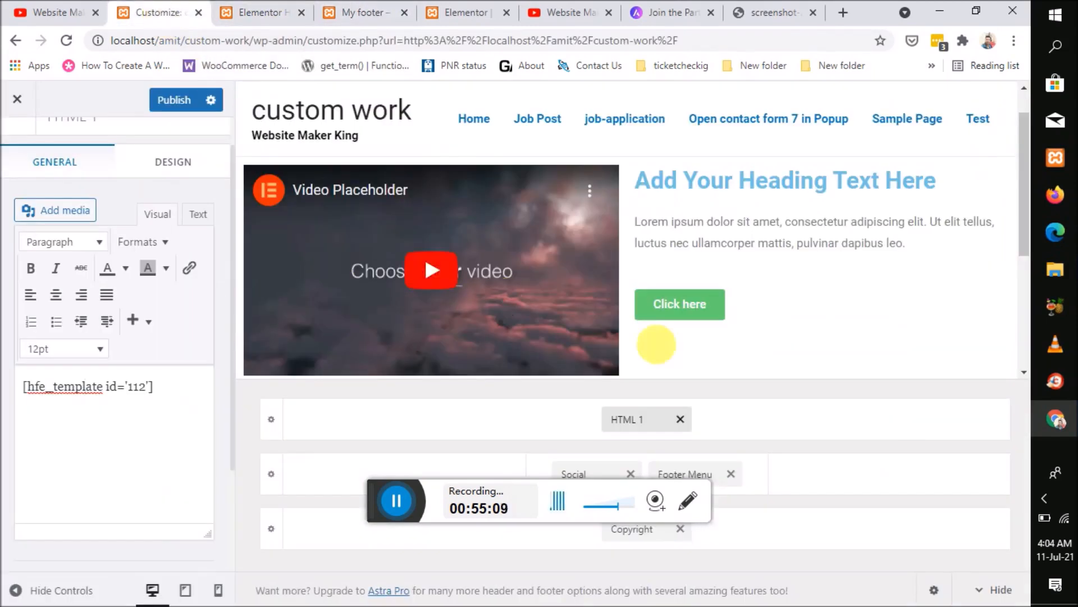
left_click(640, 422)
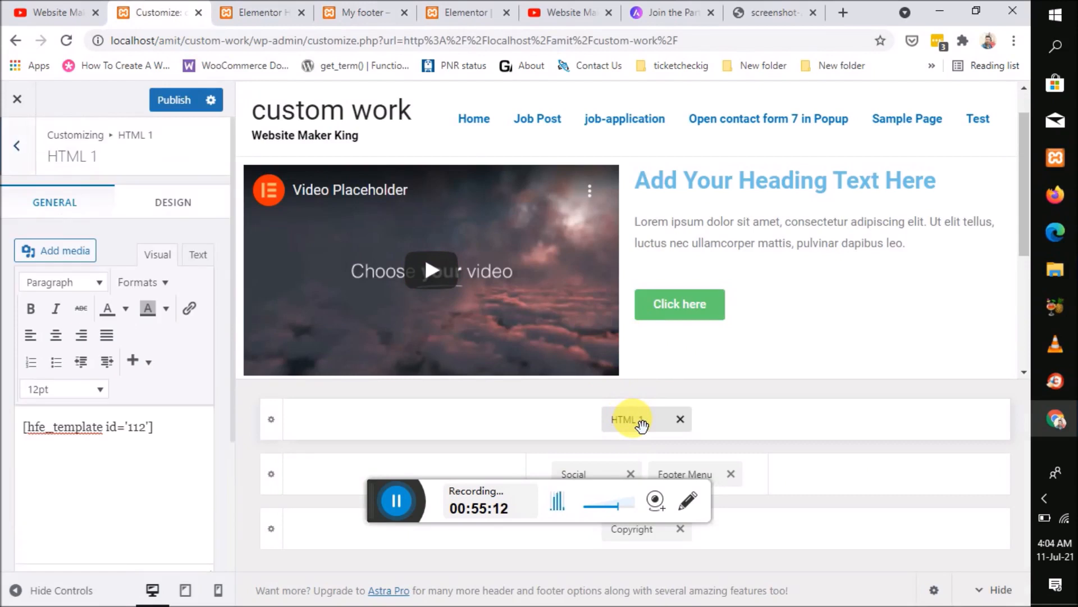
left_click(175, 203)
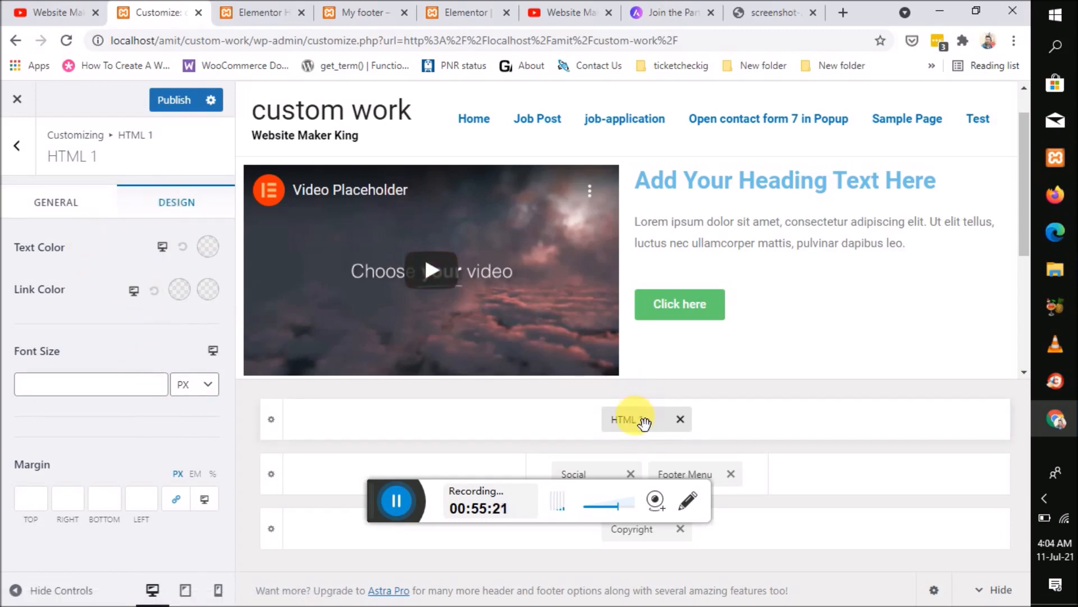
left_click(77, 214)
left_click(349, 427)
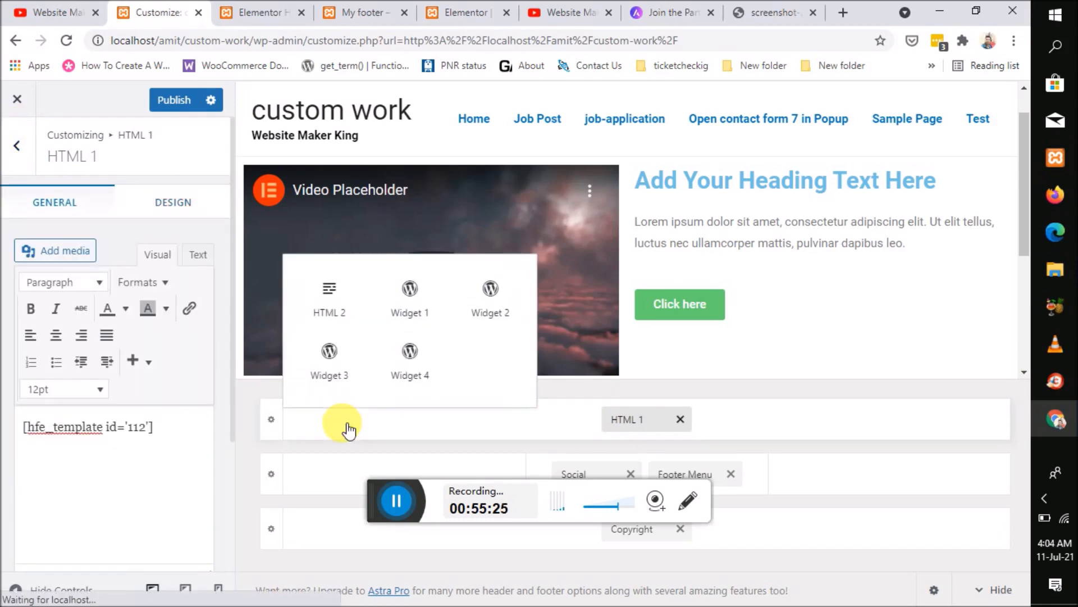
scroll(149, 388, "down", 3)
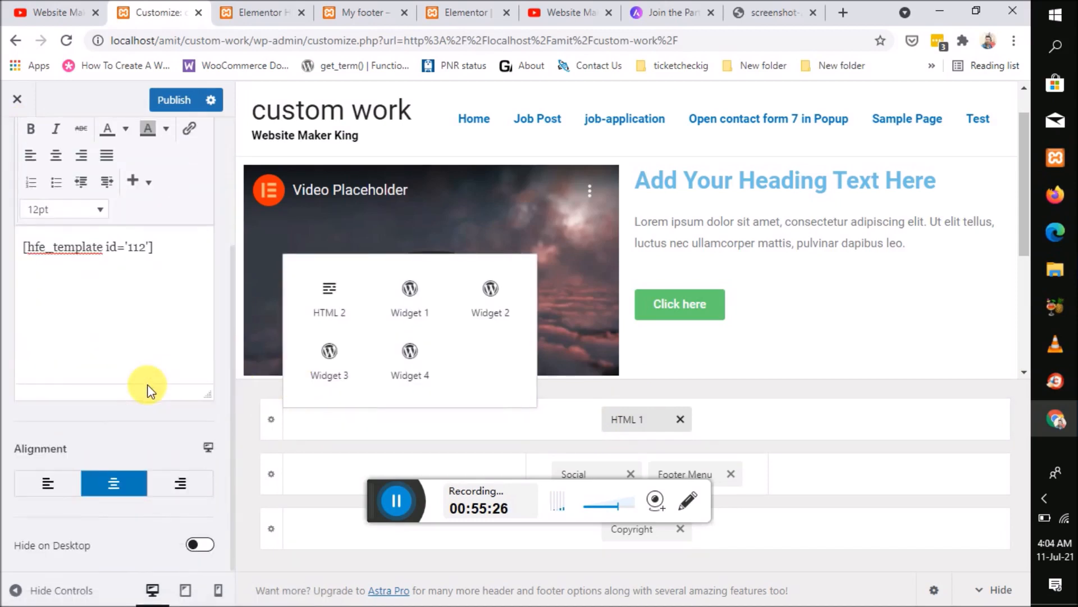
scroll(148, 388, "up", 3)
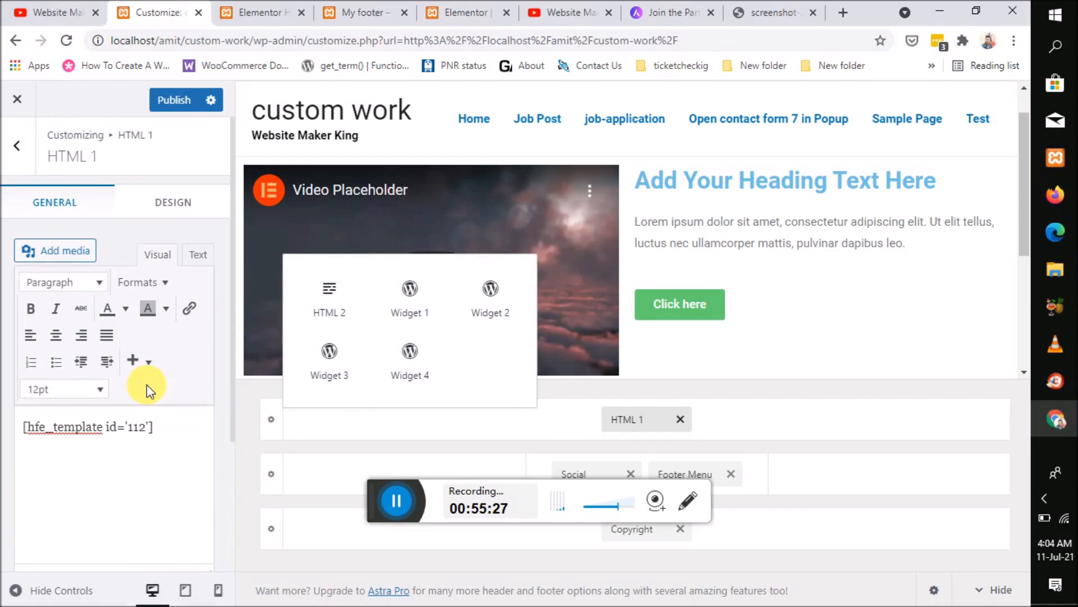
left_click(176, 203)
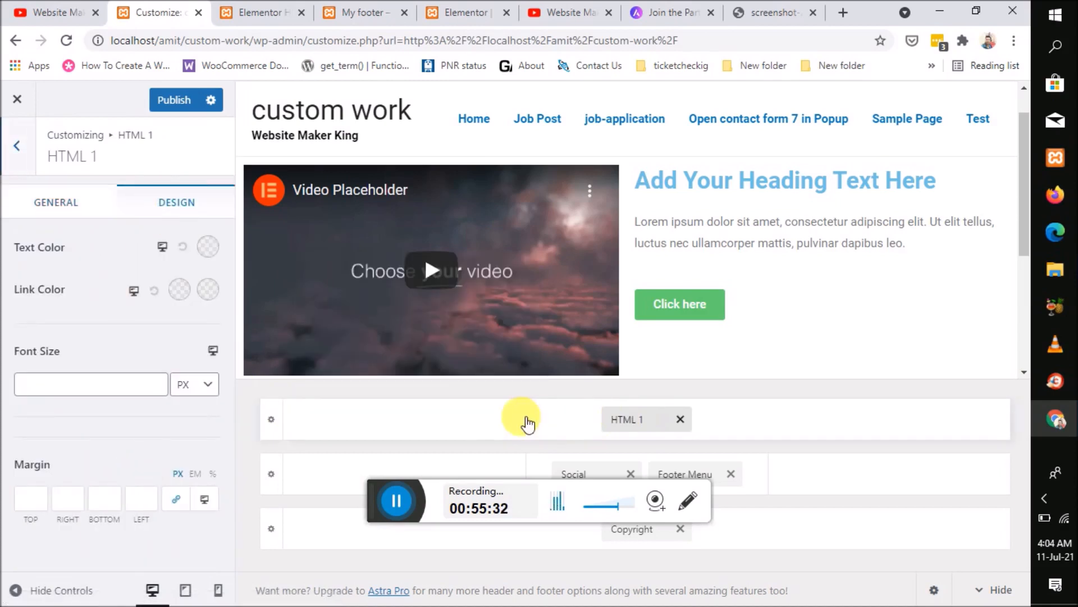
Step: Set the Above Footer row to 3 columns and choose the layout with a wide middle column between two narrow ones
left_click(271, 419)
left_click(270, 425)
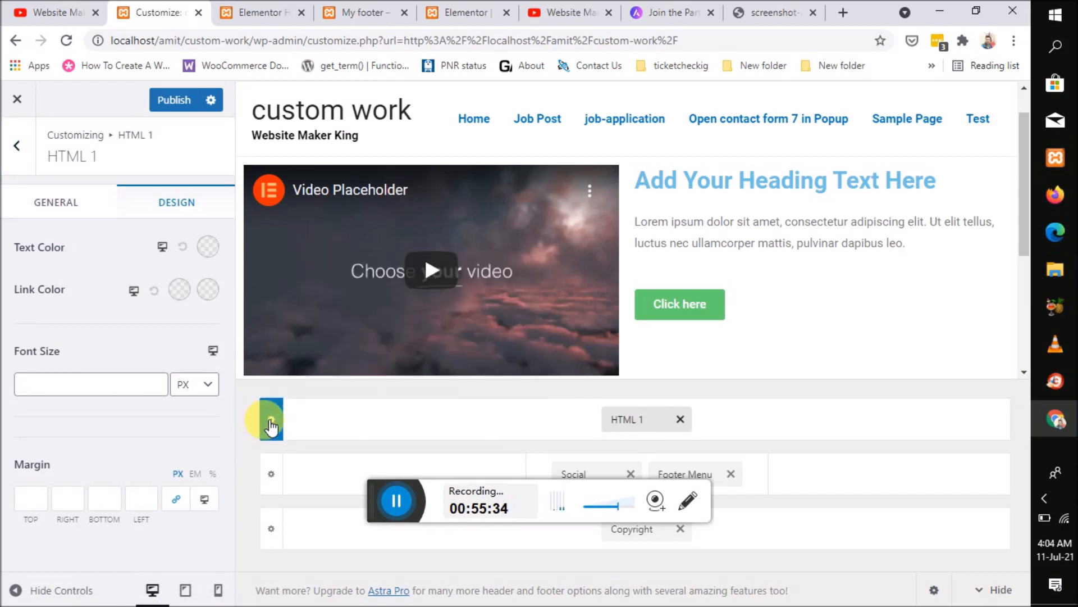
left_click(272, 422)
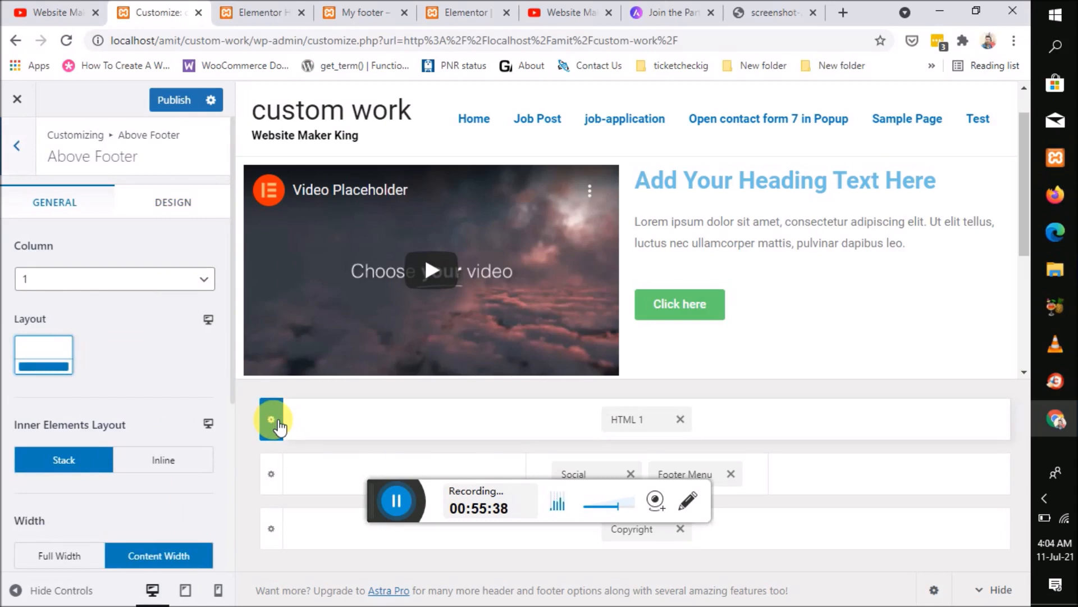
left_click(128, 281)
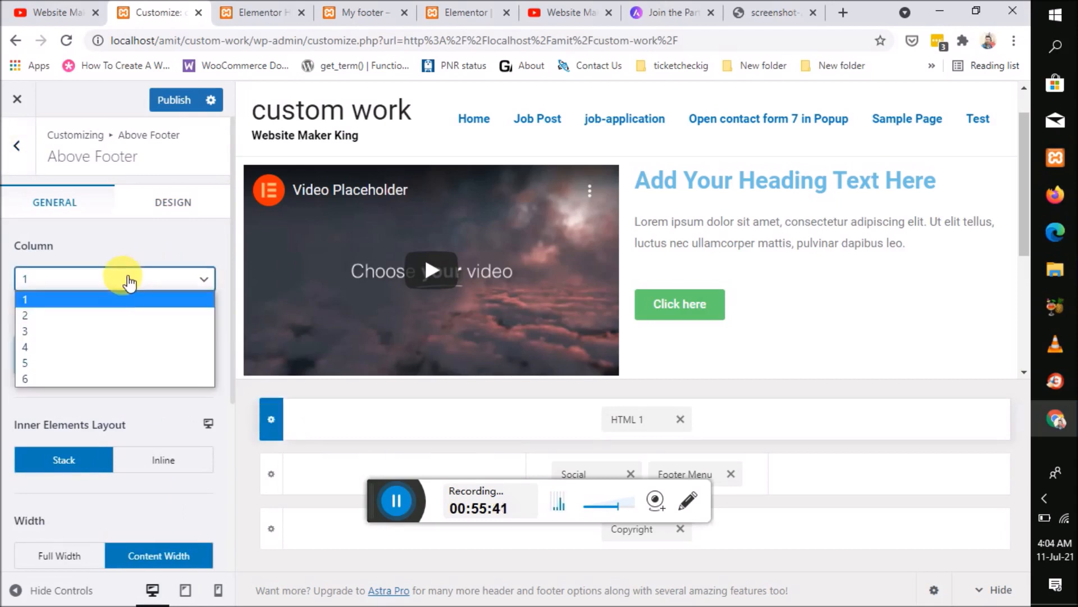
left_click(89, 330)
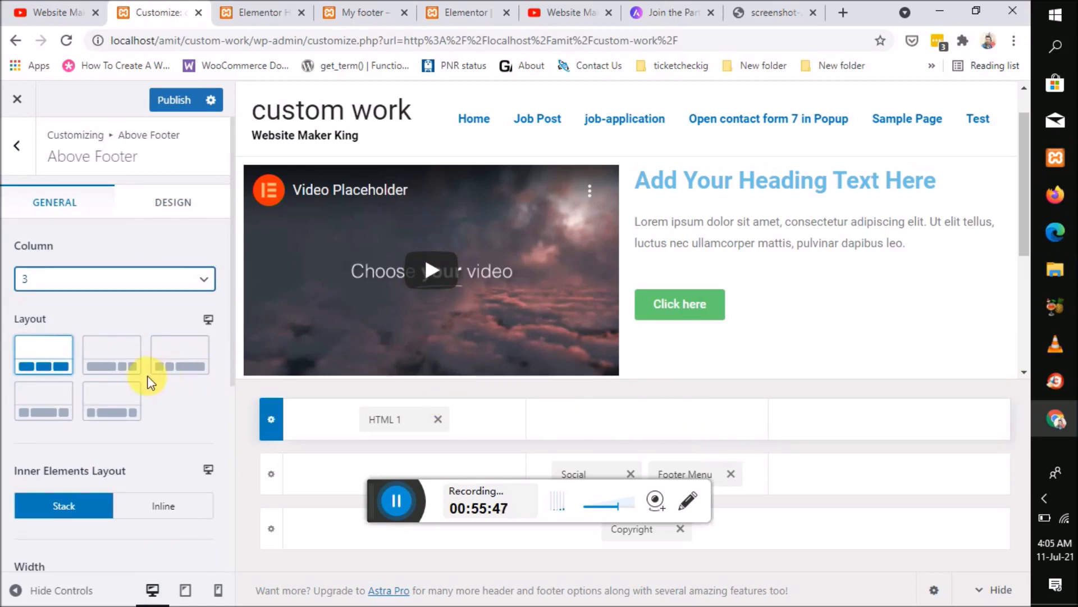
left_click(126, 347)
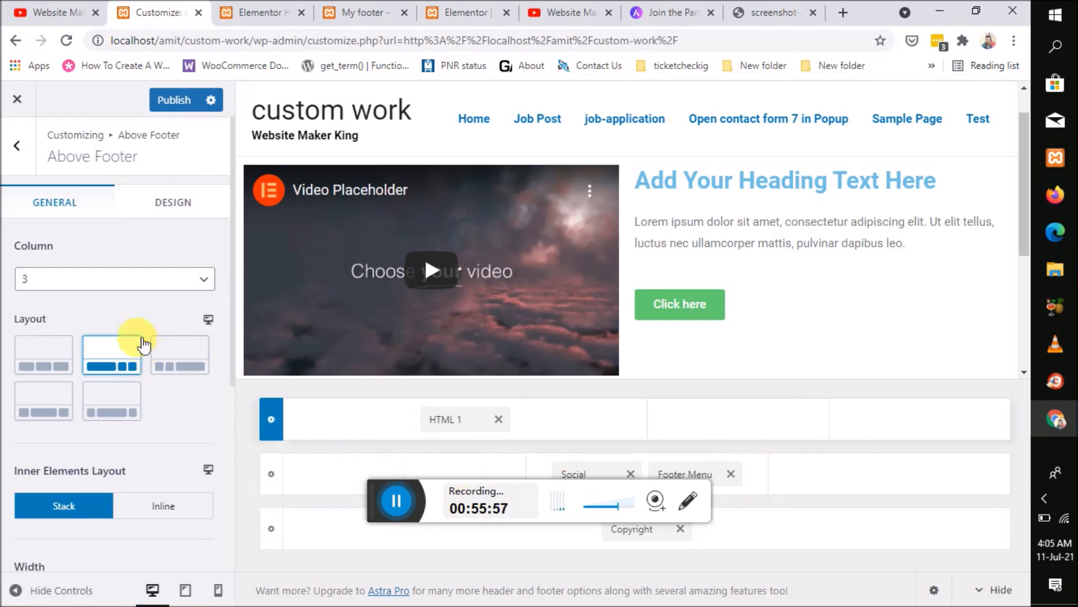
left_click(104, 398)
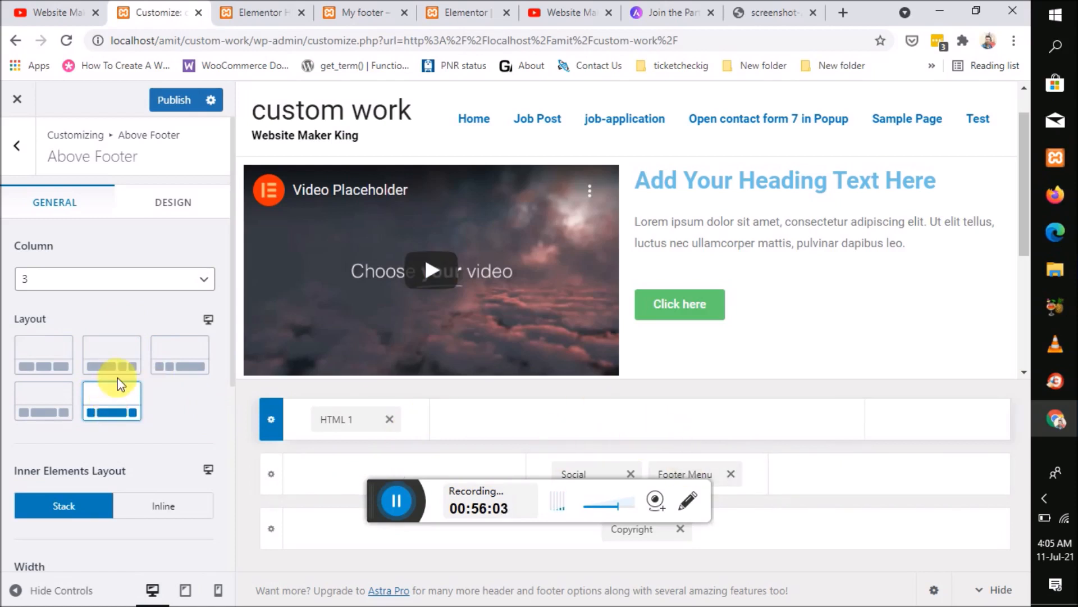
Step: Look over the remaining Above Footer settings and switch to the Astra pricing page
scroll(117, 378, "down", 2)
scroll(117, 378, "up", 2)
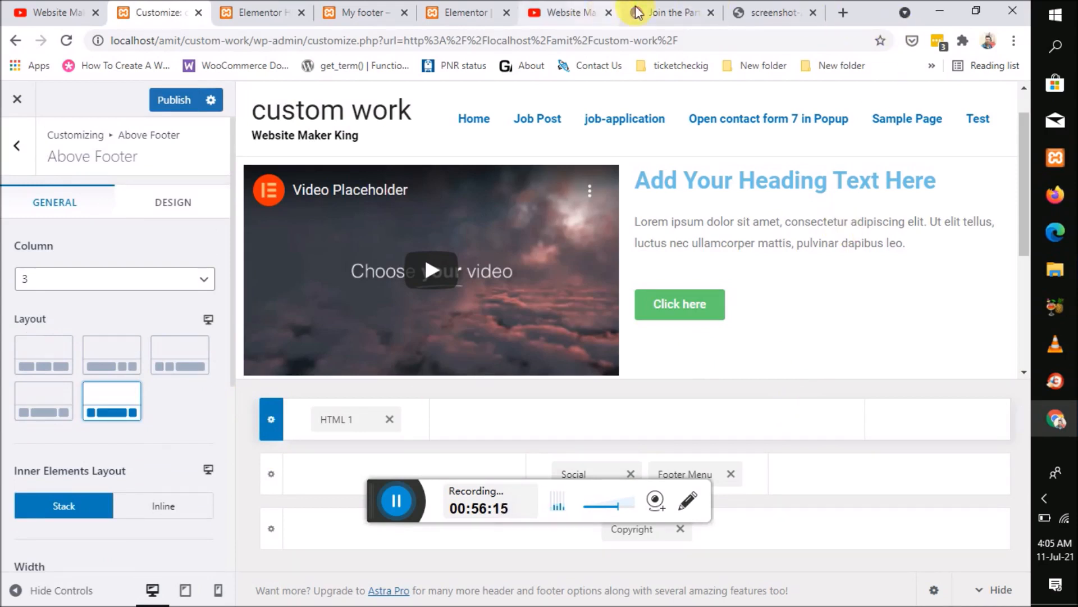
left_click(657, 12)
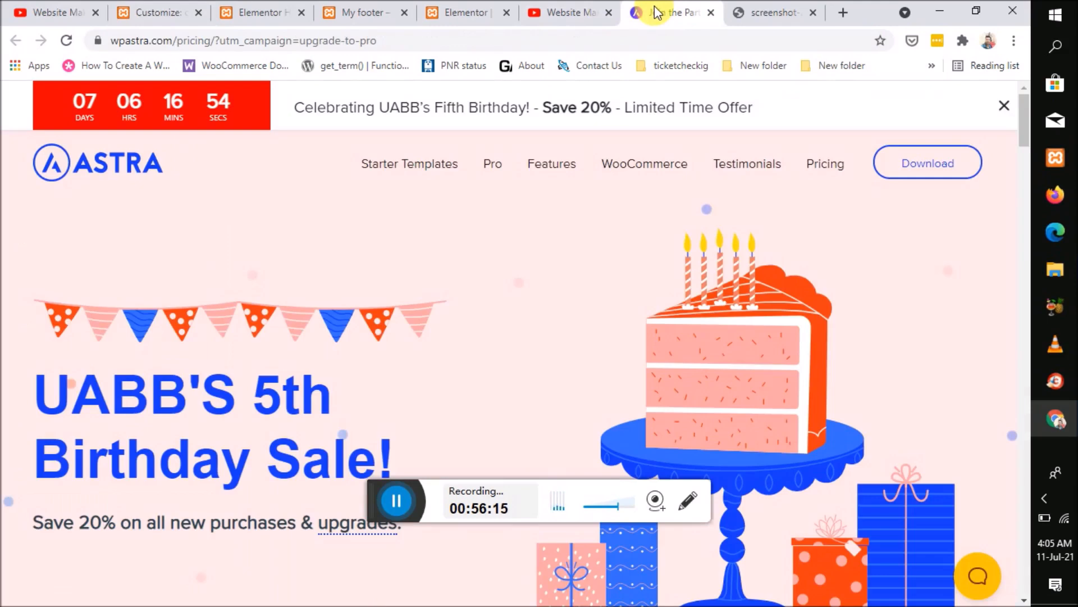
Step: Deactivate the Elementor Header & Footer Builder plugin in the WordPress admin's installed plugins list
left_click(551, 15)
left_click(472, 11)
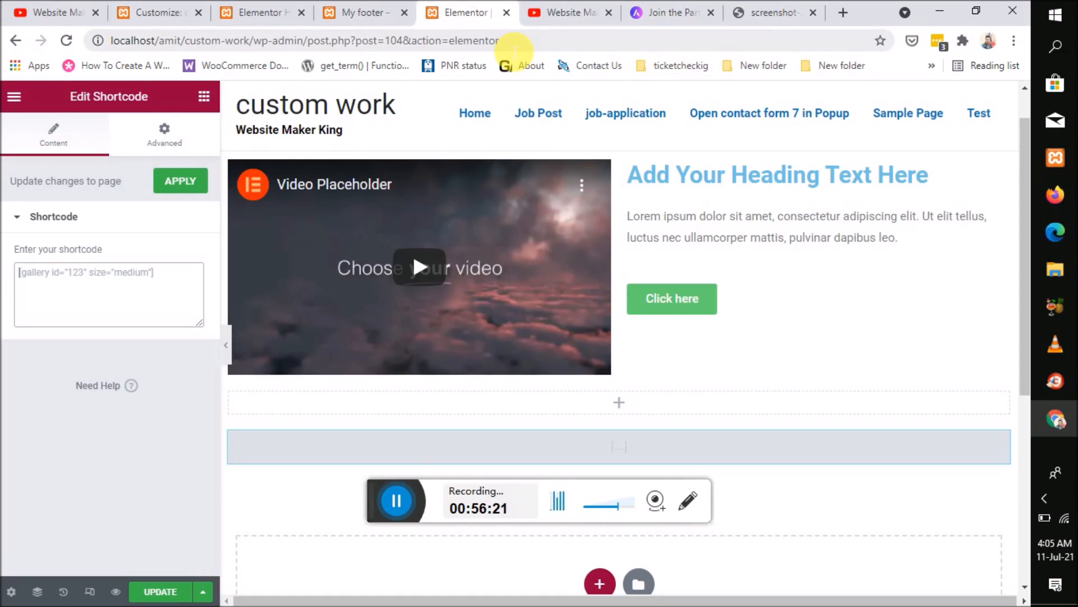
left_click(270, 13)
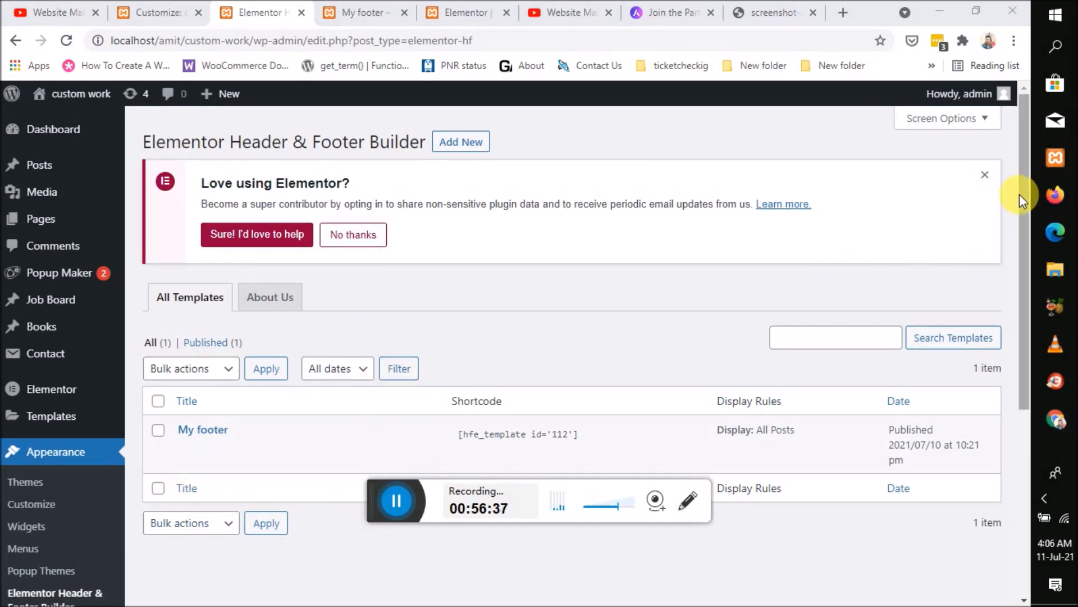
left_click_drag(1023, 194, 1022, 362)
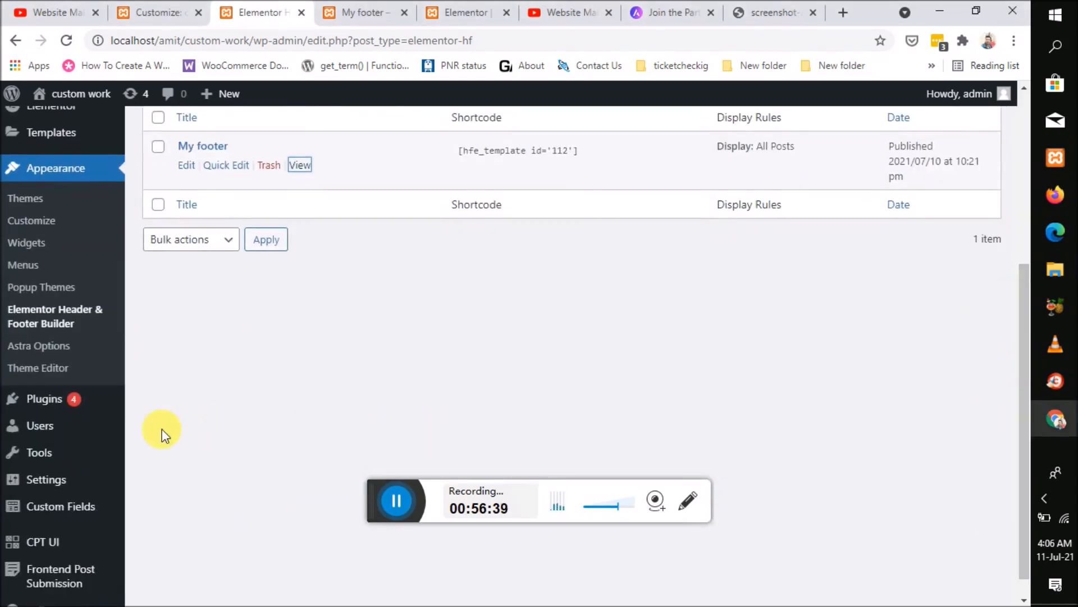
left_click(54, 399)
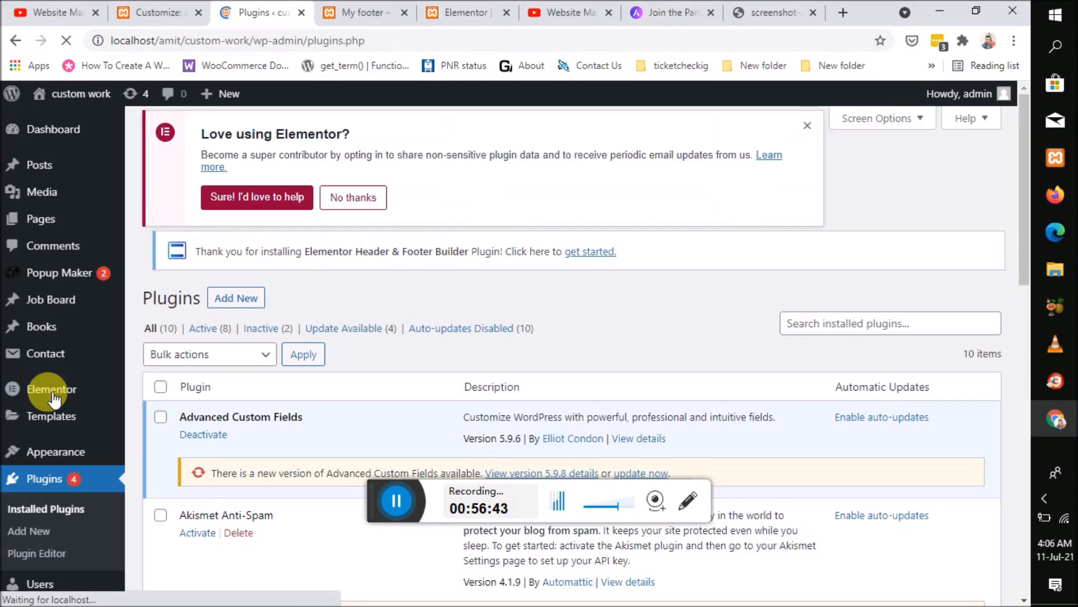
scroll(316, 413, "down", 5)
scroll(315, 413, "down", 6)
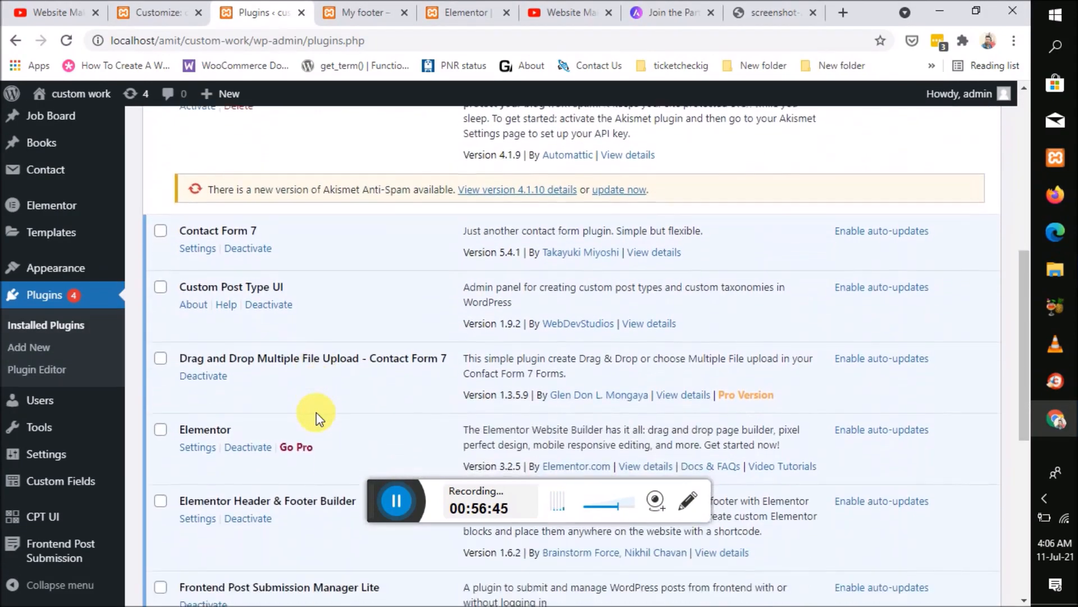
scroll(316, 413, "down", 1)
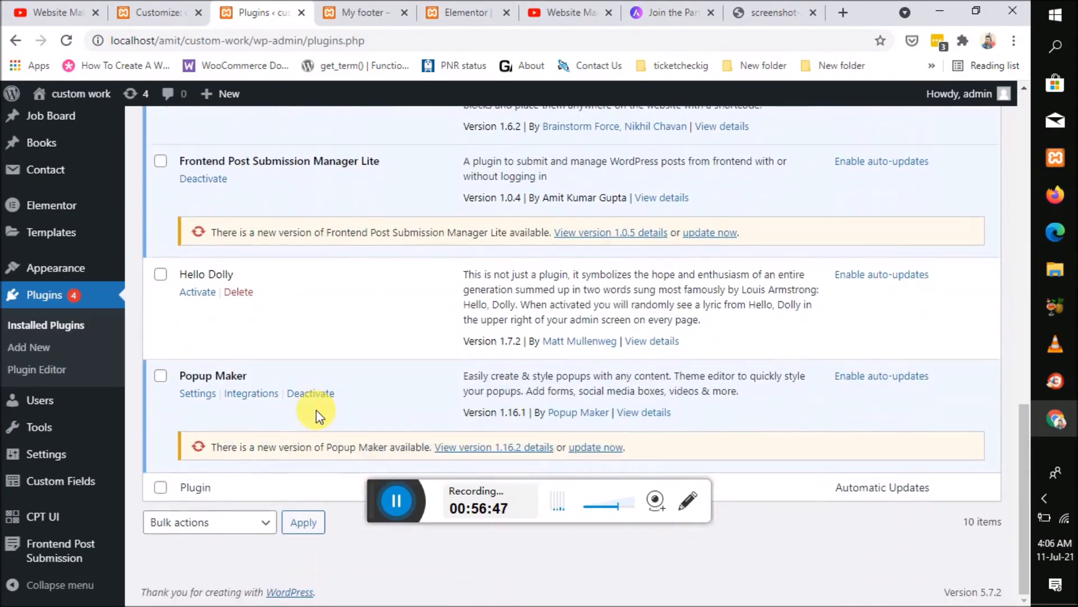
scroll(316, 410, "up", 4)
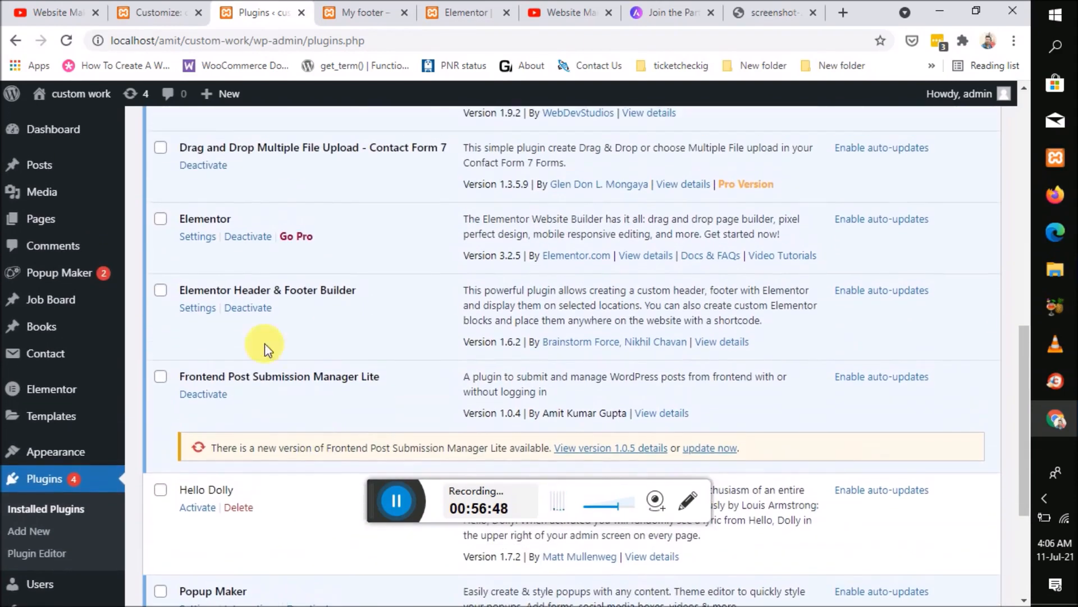
left_click(254, 308)
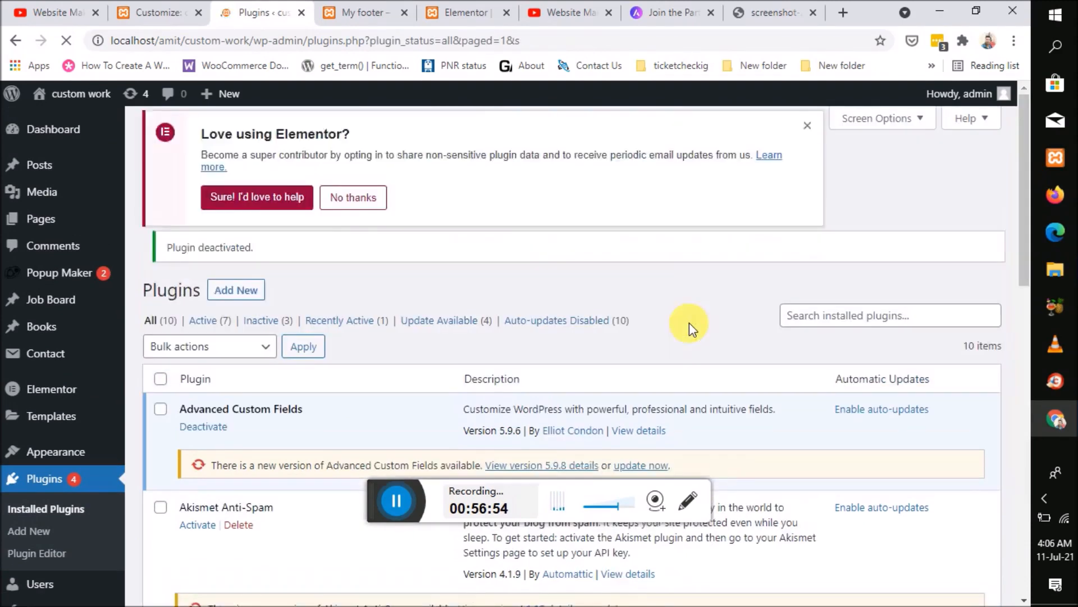
scroll(361, 392, "down", 4)
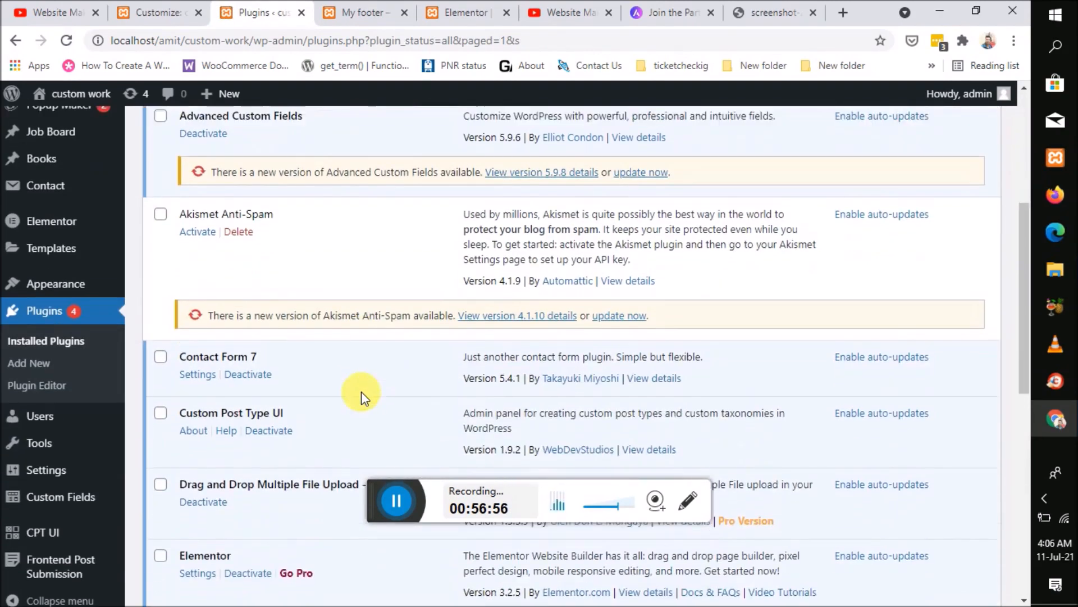
Step: Close the "My footer" page, then open the live site in a new browser tab and launch its customizer
left_click(371, 10)
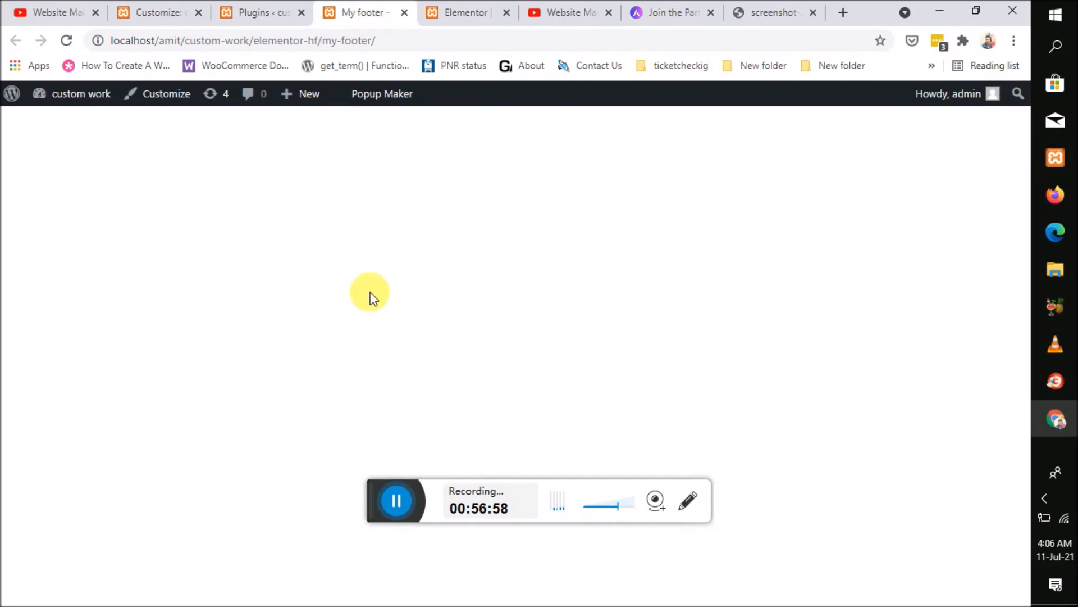
left_click(404, 13)
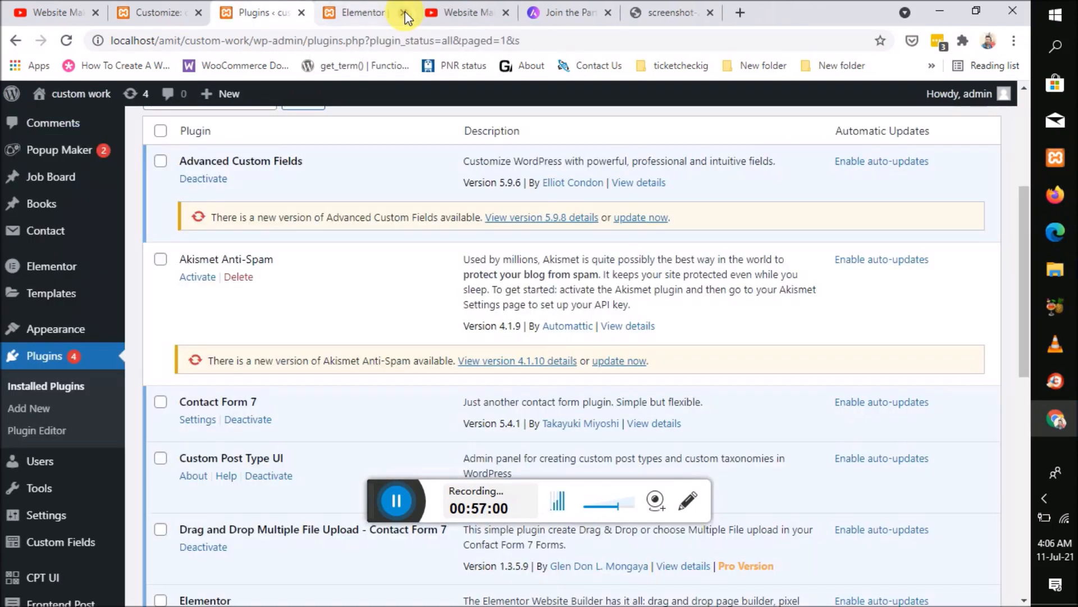
scroll(323, 298, "up", 2)
mouse_move(76, 94)
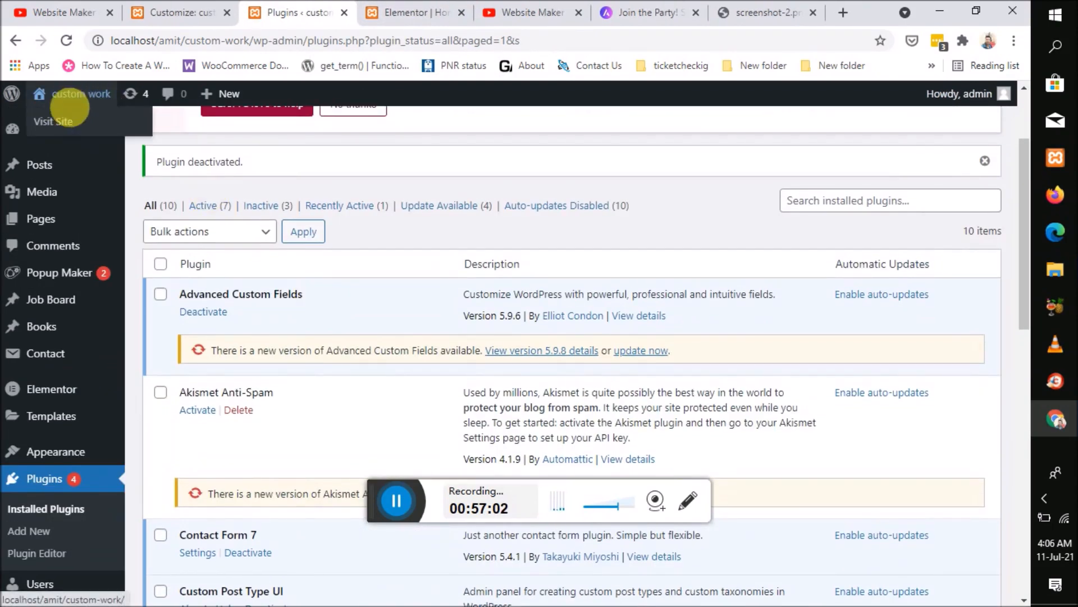
right_click(67, 122)
left_click(96, 131)
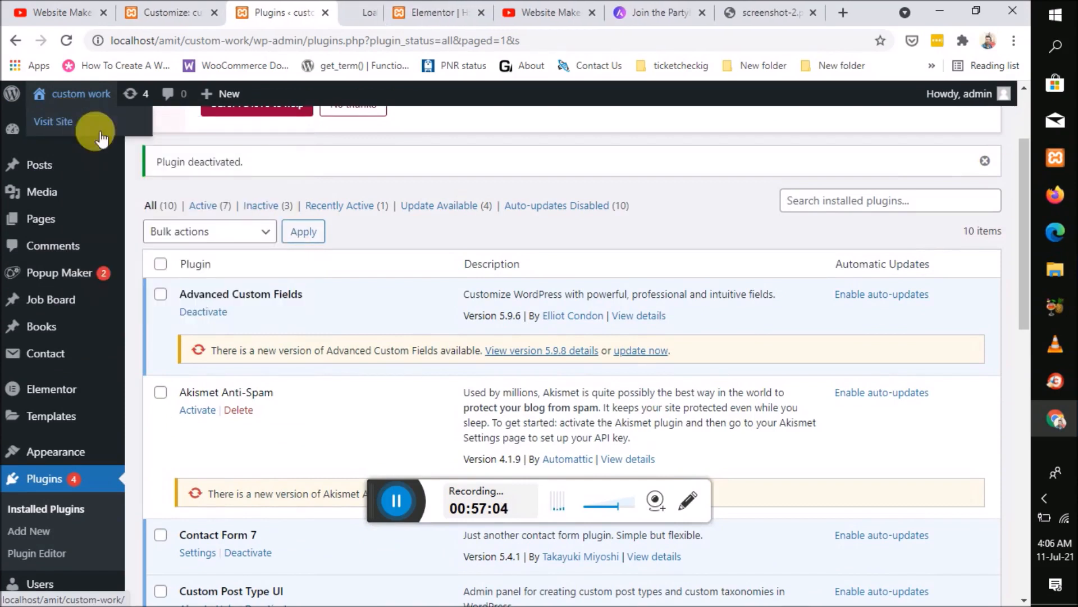
left_click(360, 17)
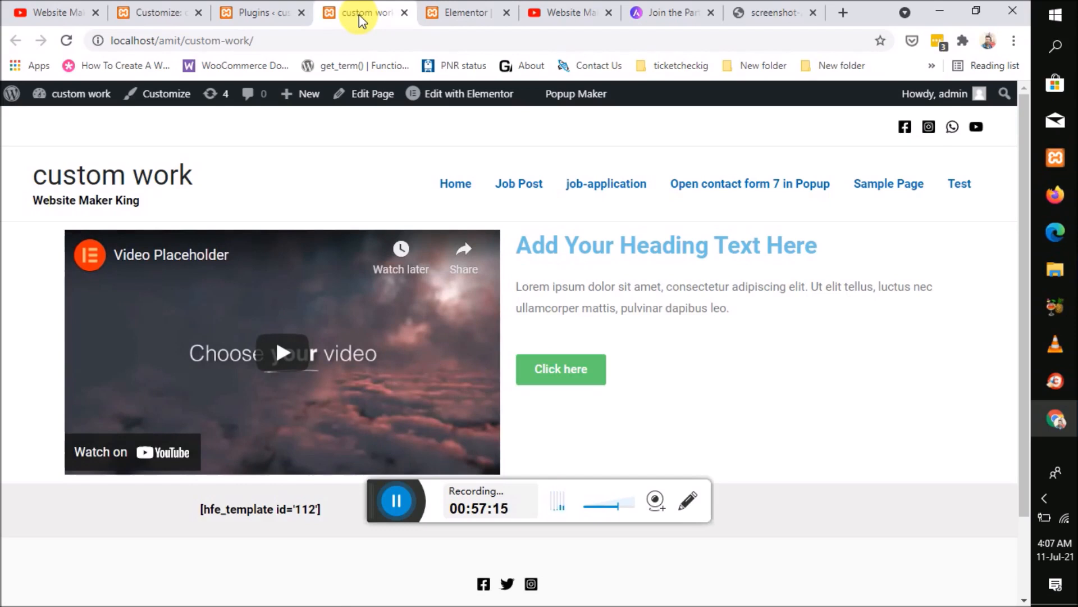
left_click(184, 95)
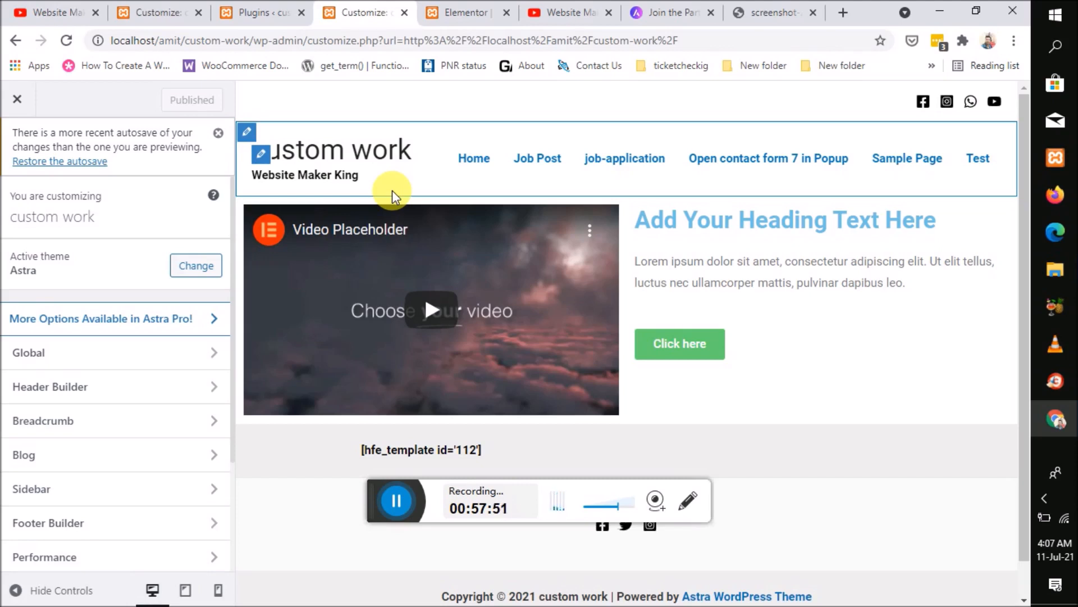
left_click(42, 10)
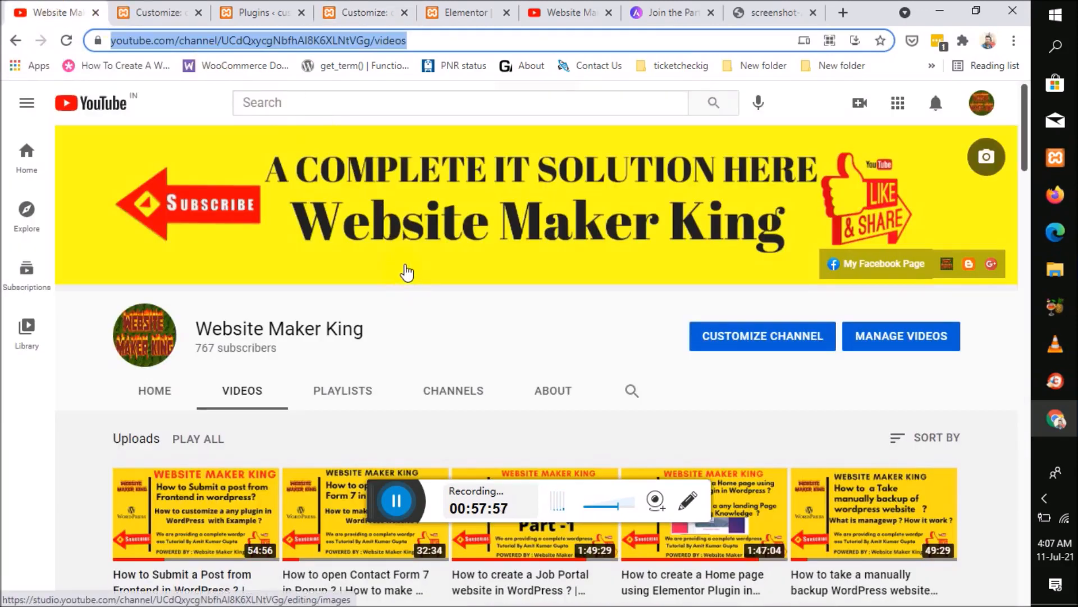
left_click(240, 14)
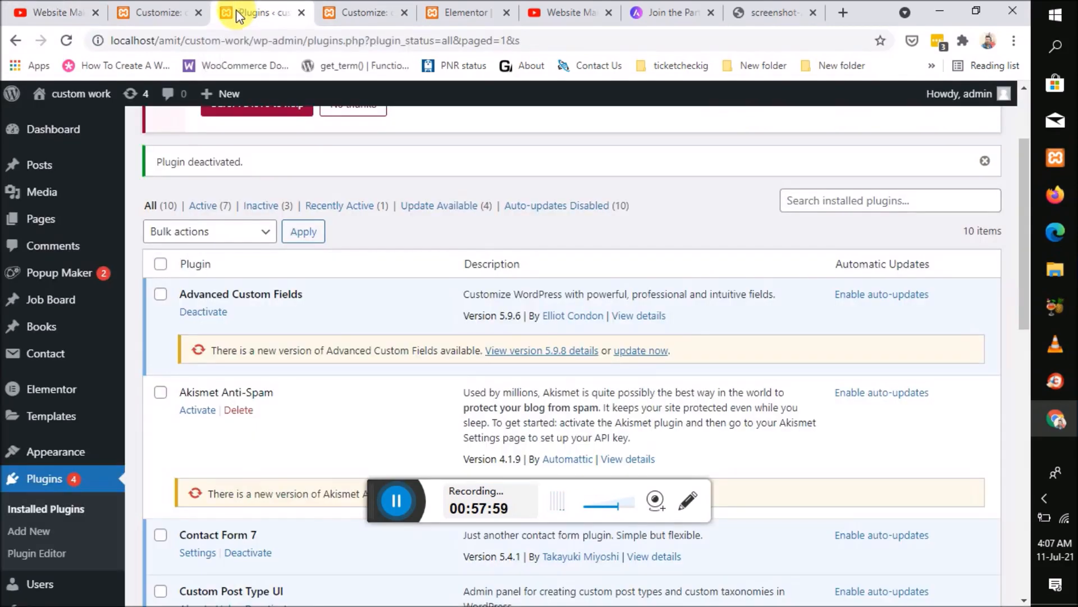
left_click(85, 8)
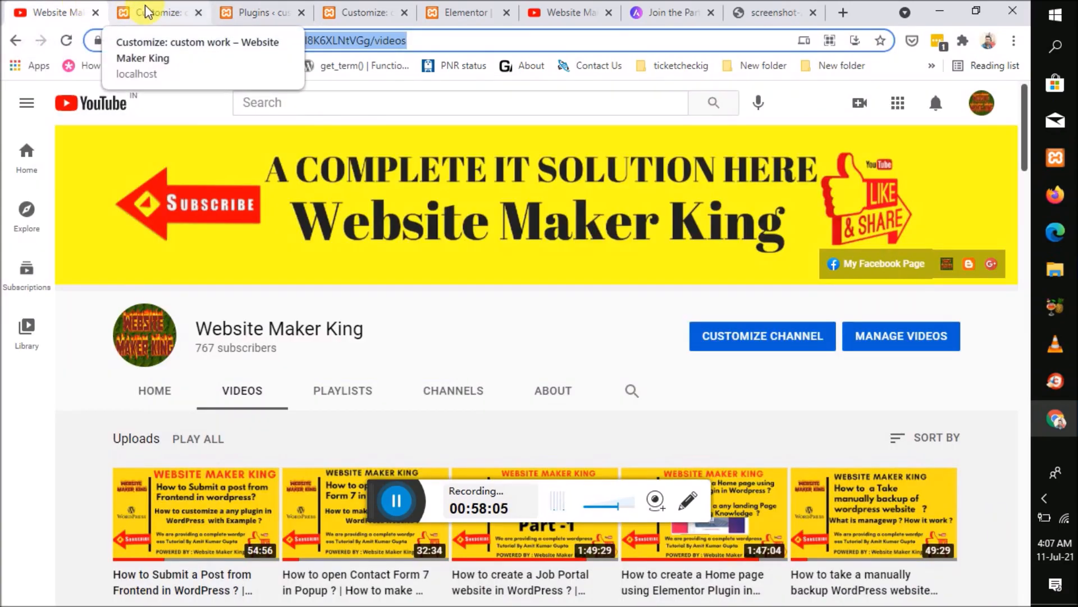
left_click(266, 7)
left_click(363, 9)
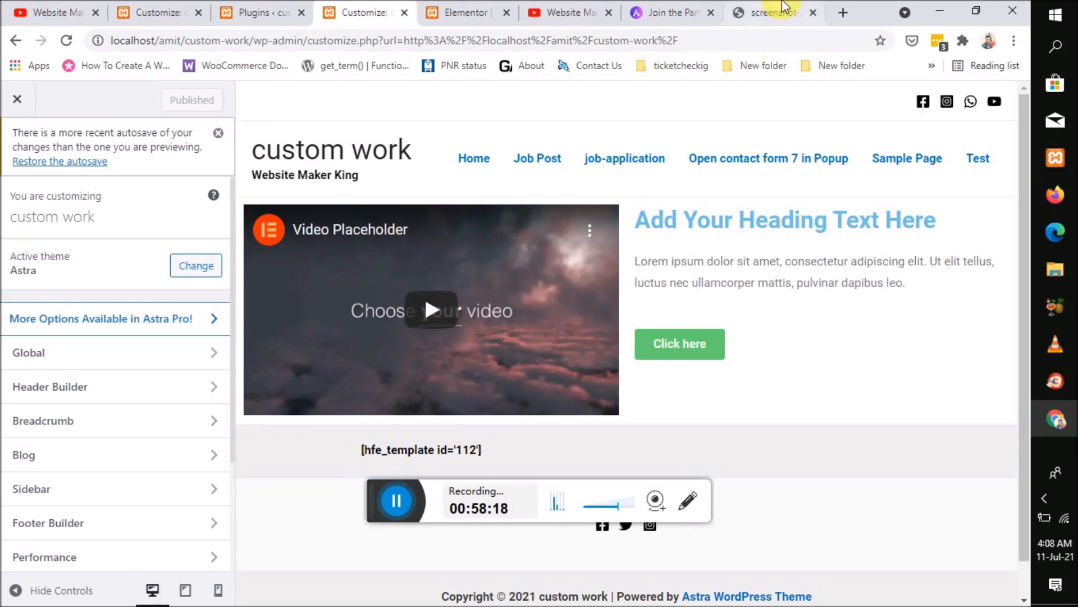
left_click(443, 12)
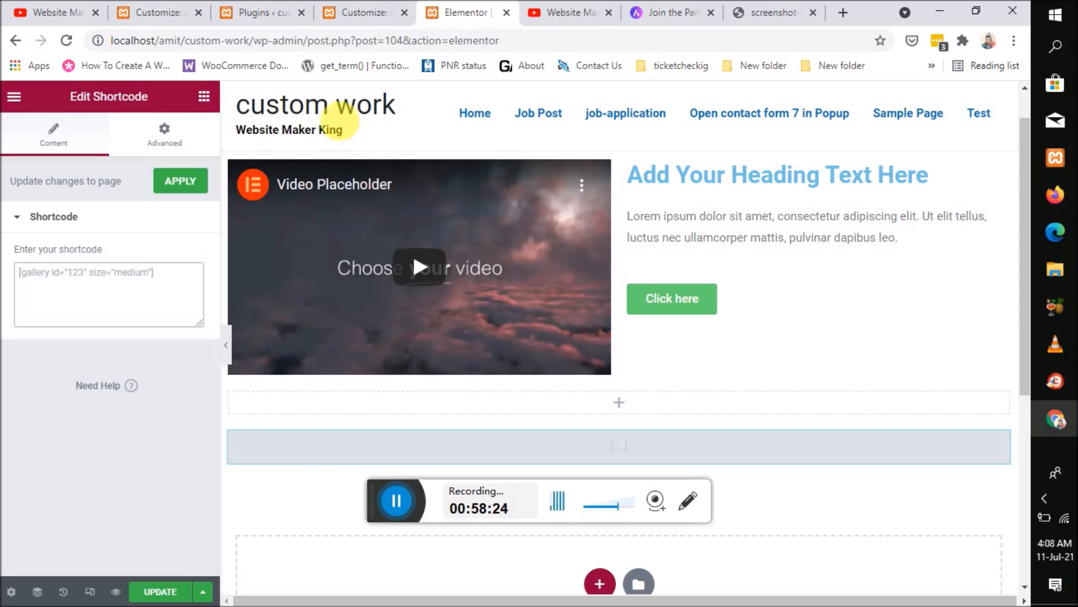
Step: Remove the HTML 1 element from the Above Footer row in the customizer and publish the change
left_click(352, 17)
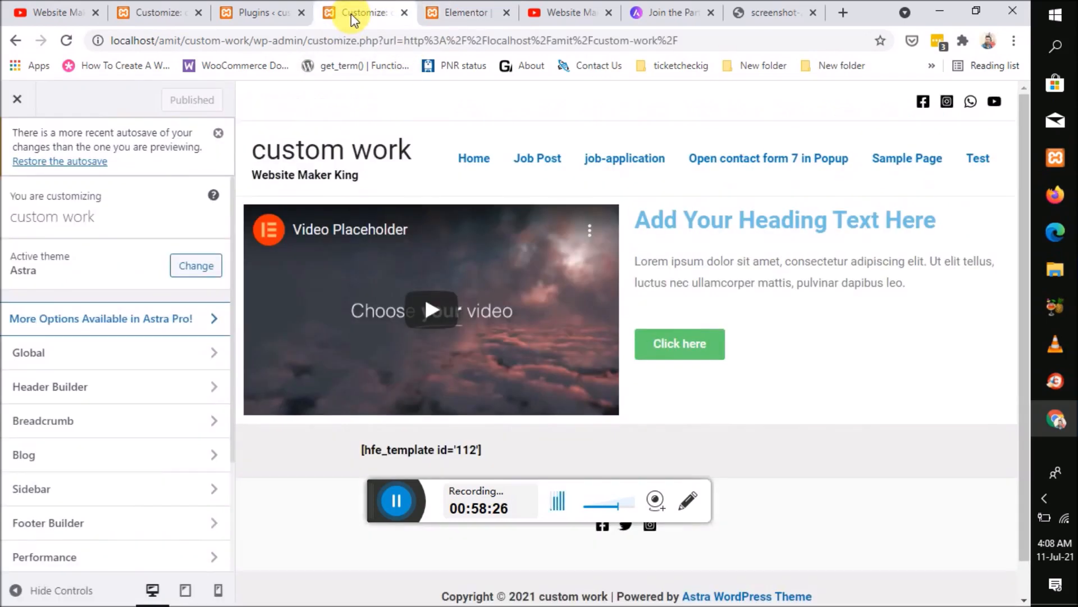
scroll(201, 446, "down", 3)
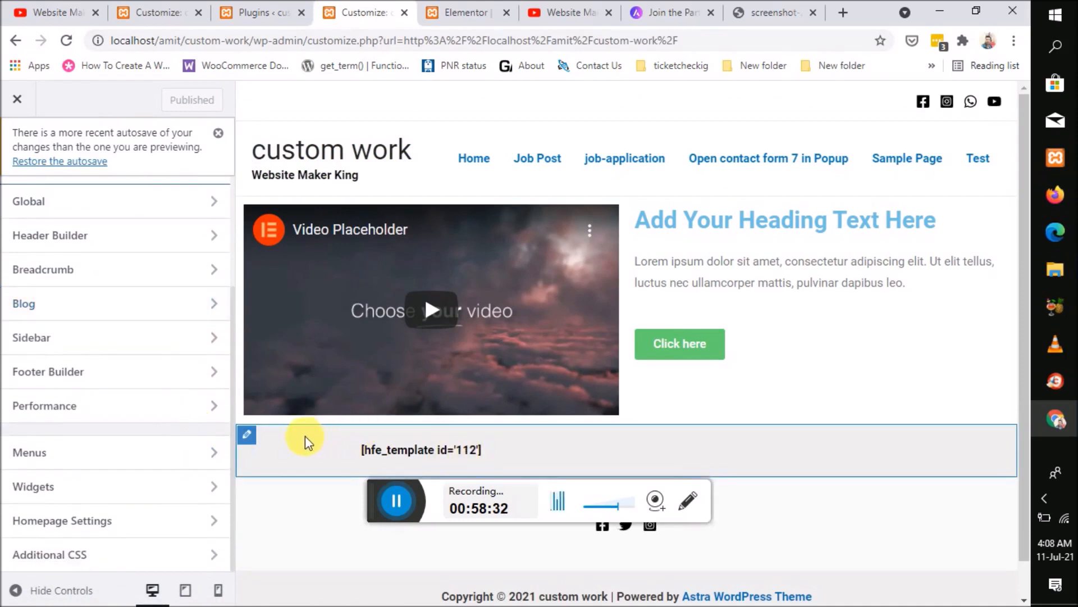
left_click(246, 435)
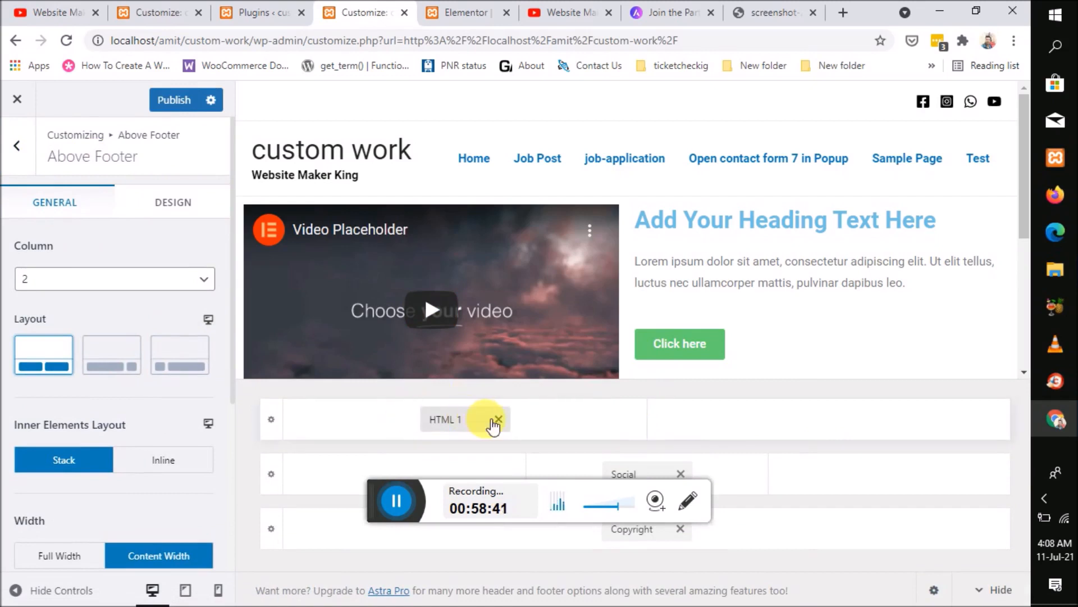
left_click(497, 420)
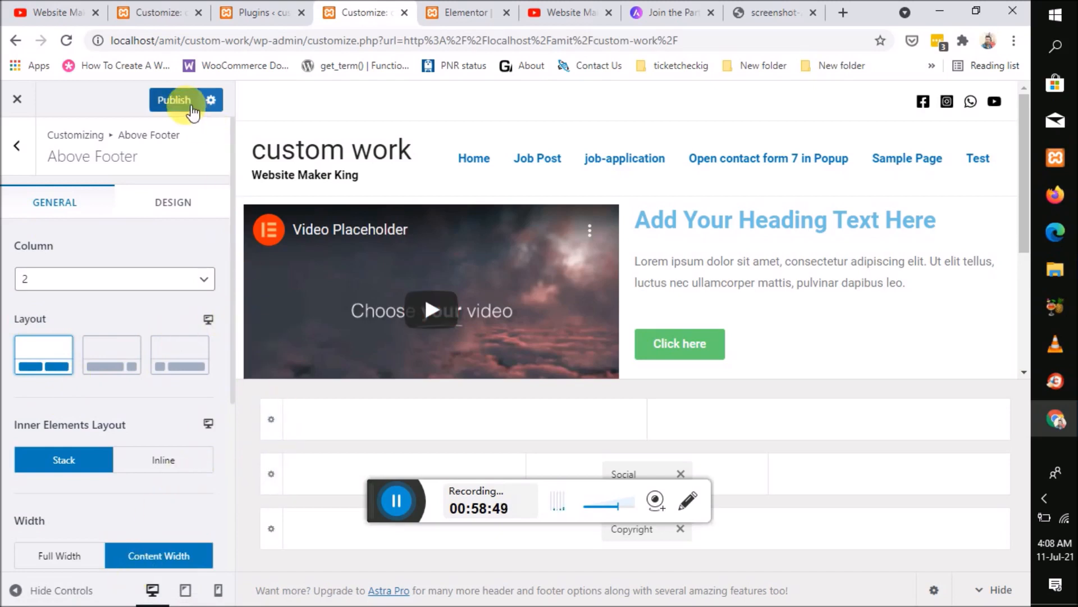
left_click(192, 108)
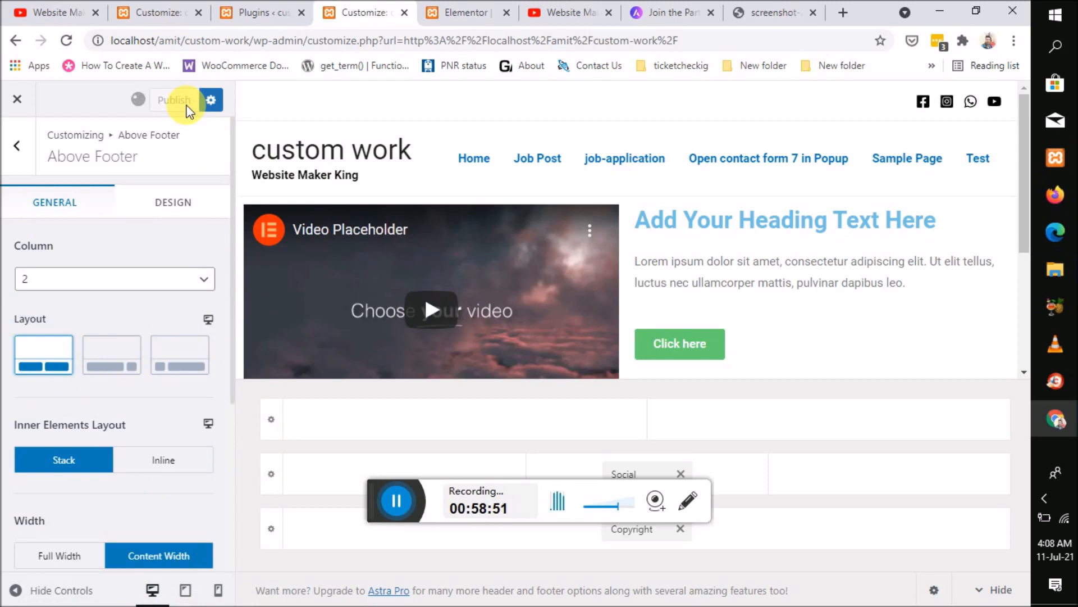